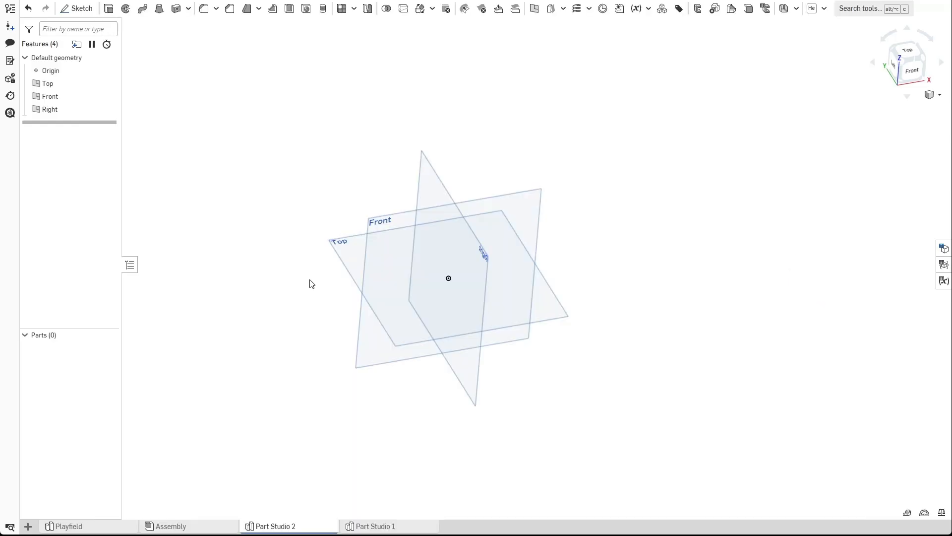
Orbit around the default Top, Front and Right planes to examine their orientation.
right_drag(306, 287, 332, 287)
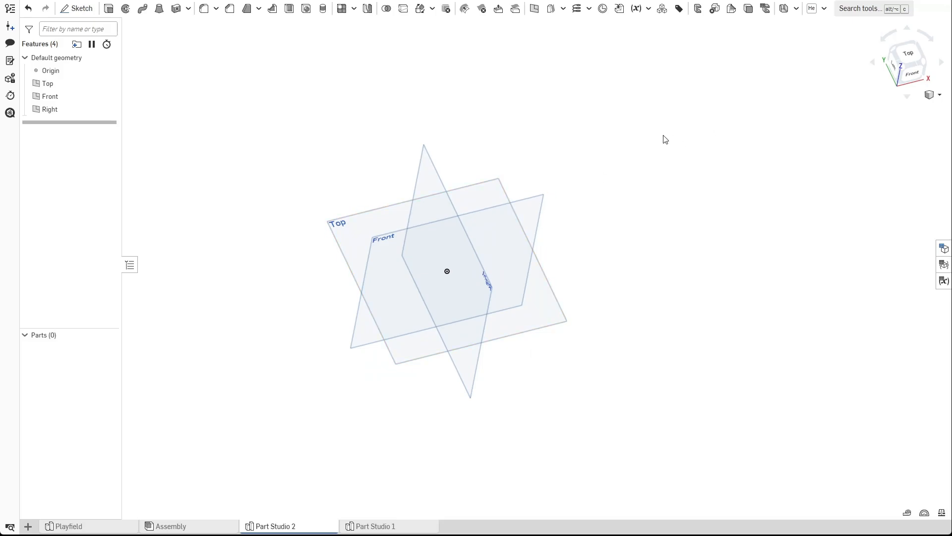
scroll(466, 243, up, 1)
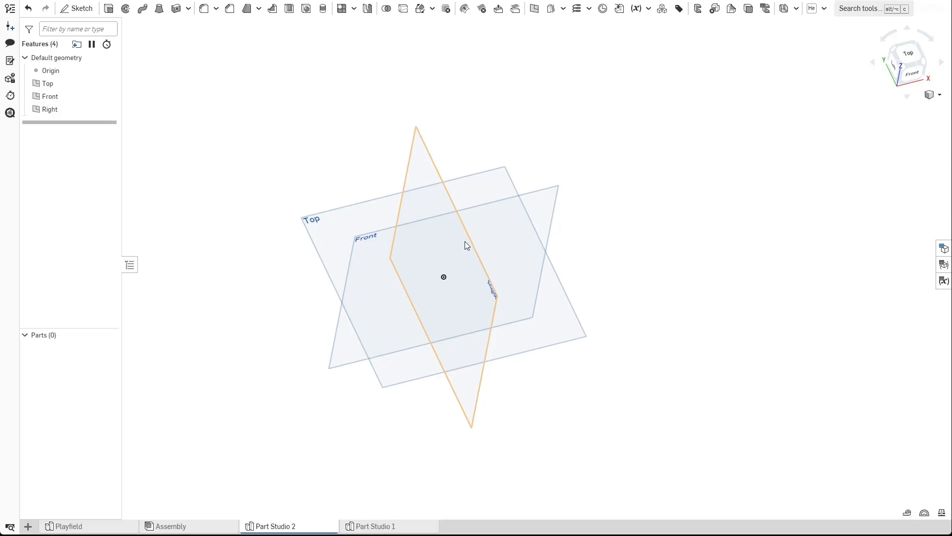
middle_drag(582, 266, 612, 258)
mouse_move(612, 257)
right_down()
mouse_move(602, 248)
mouse_move(614, 251)
right_up()
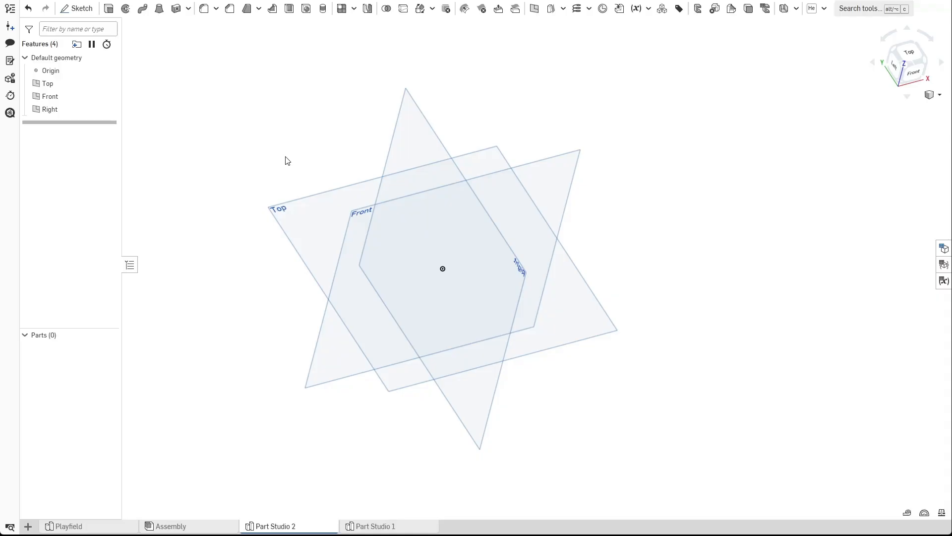
right_drag(287, 160, 296, 198)
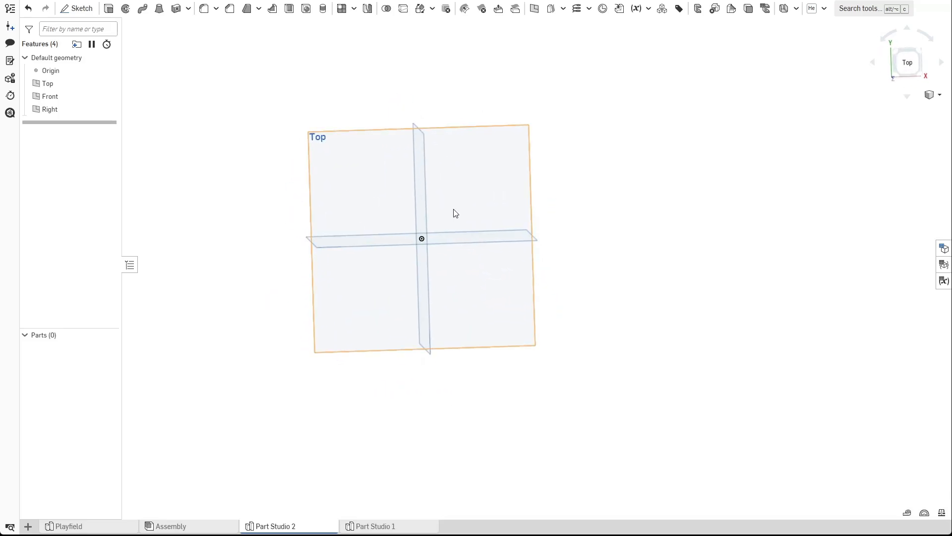
right_drag(332, 374, 380, 272)
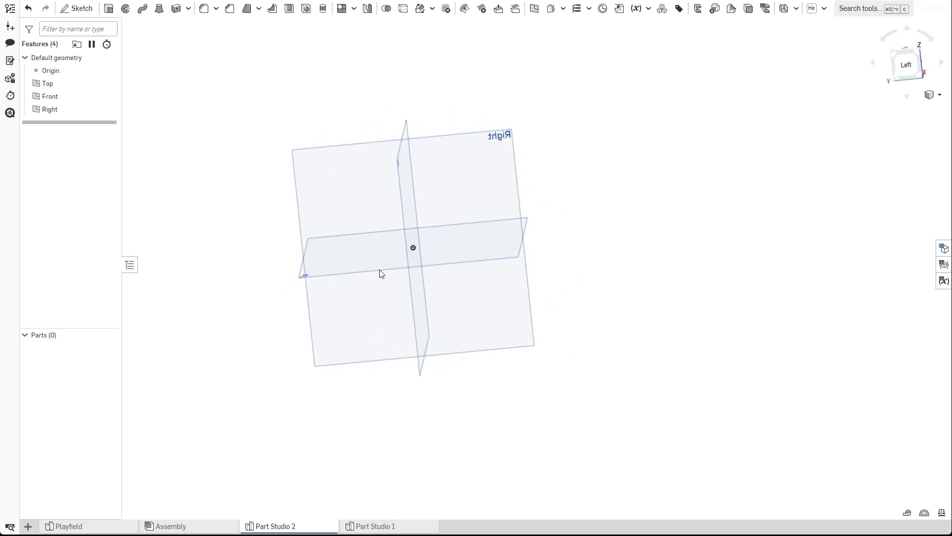
mouse_move(440, 217)
right_down()
mouse_move(442, 205)
mouse_move(449, 212)
right_up()
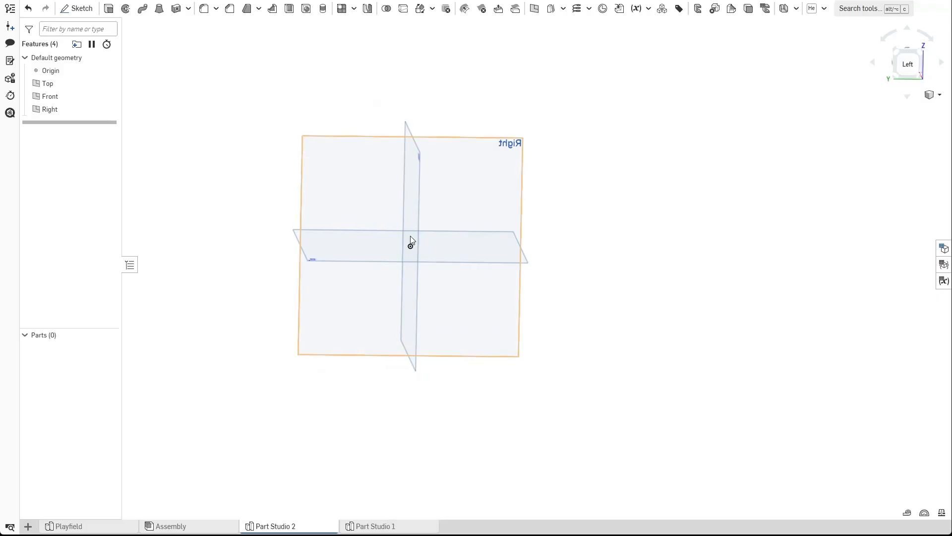
right_drag(616, 289, 521, 216)
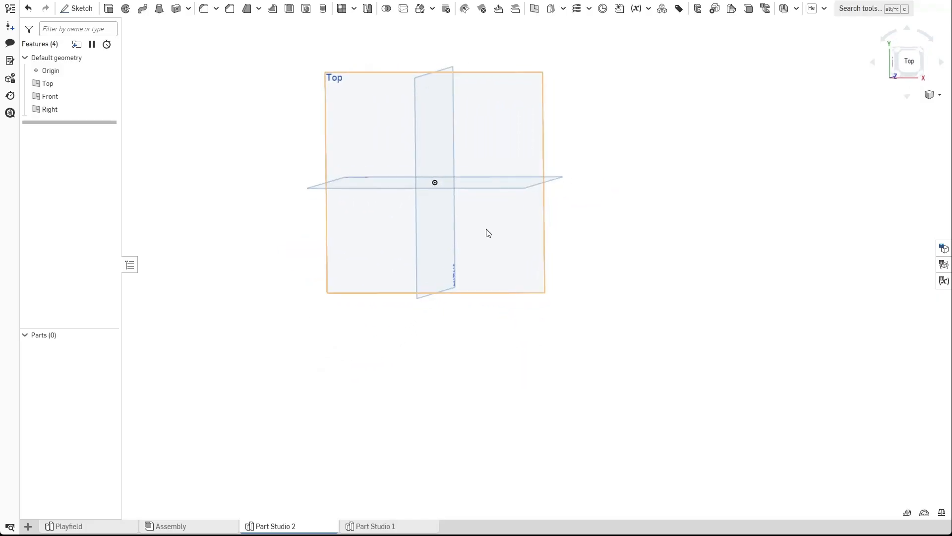
mouse_move(285, 190)
right_down()
mouse_move(274, 244)
mouse_move(281, 213)
mouse_move(193, 125)
right_up()
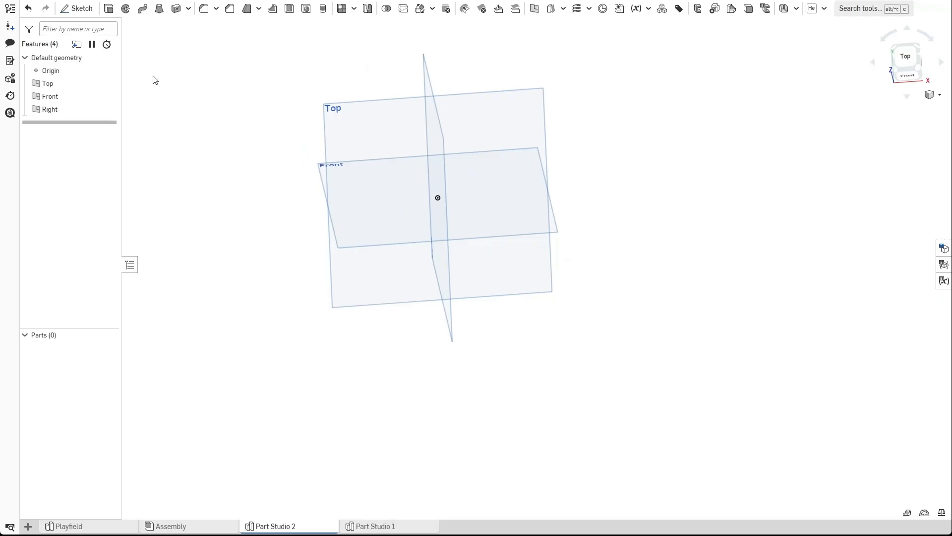
Start a new sketch on the Top plane.
click(75, 8)
click(364, 133)
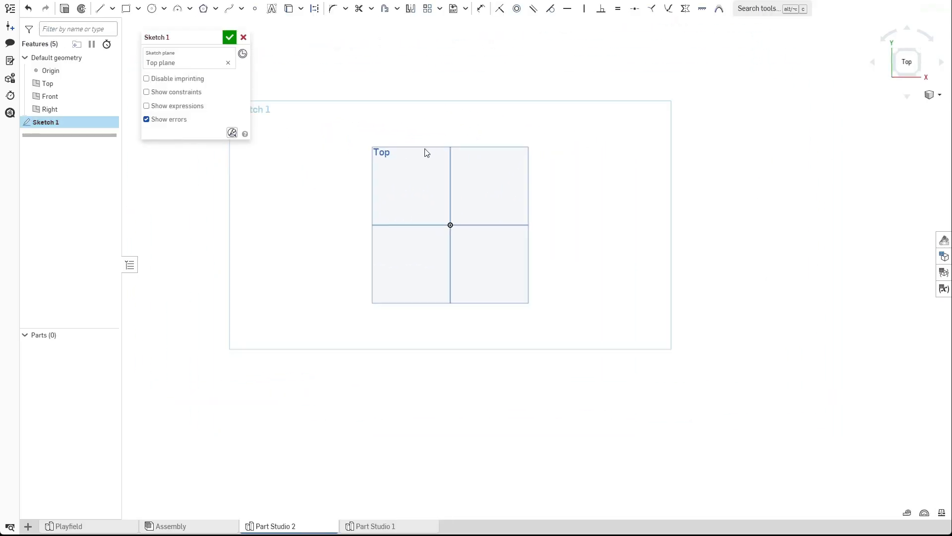
middle_drag(521, 113, 497, 112)
scroll(541, 153, up, 1)
scroll(327, 189, down, 2)
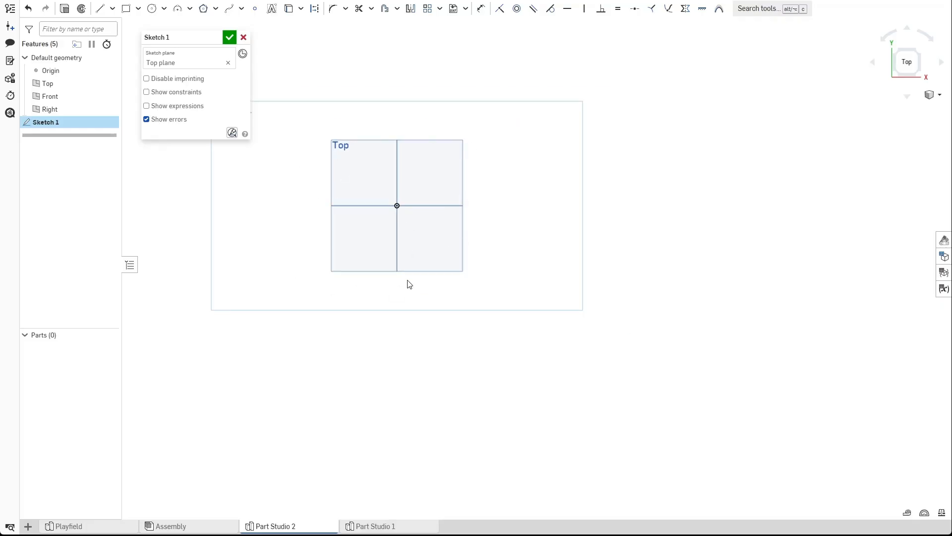
scroll(489, 260, down, 1)
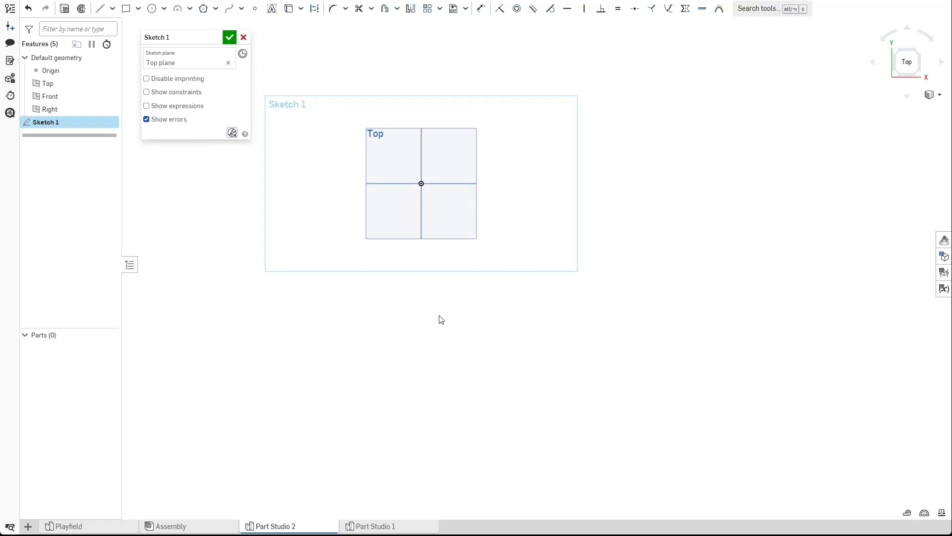
scroll(433, 236, up, 4)
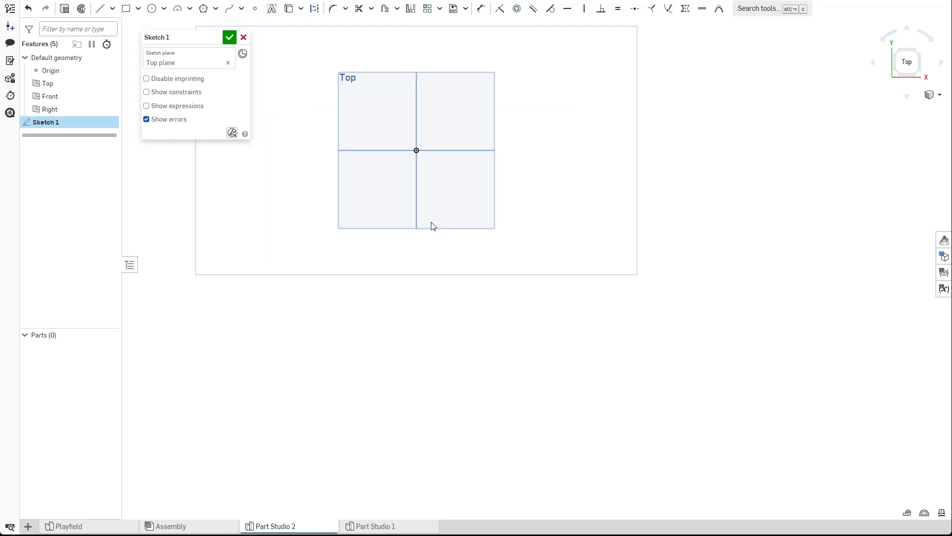
scroll(390, 224, up, 1)
scroll(530, 246, down, 1)
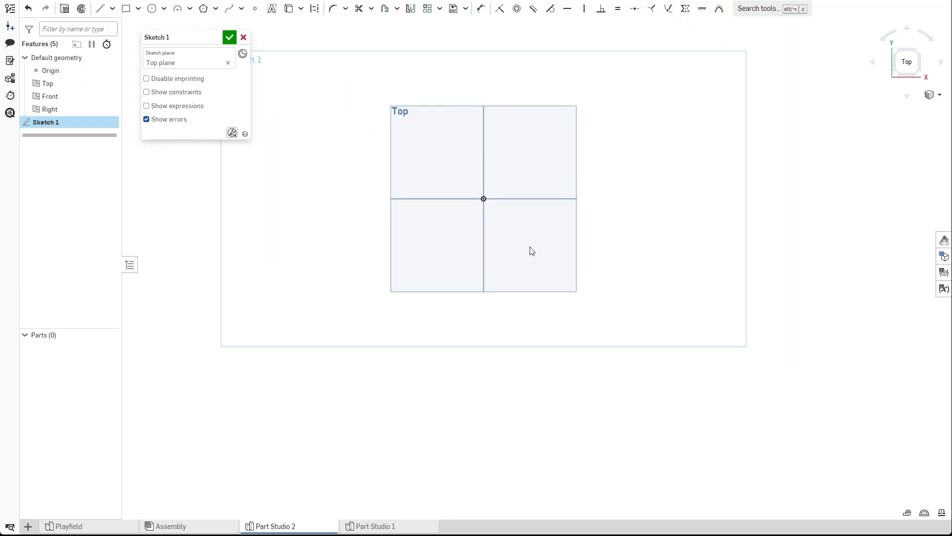
middle_drag(678, 187, 603, 208)
scroll(603, 208, up, 1)
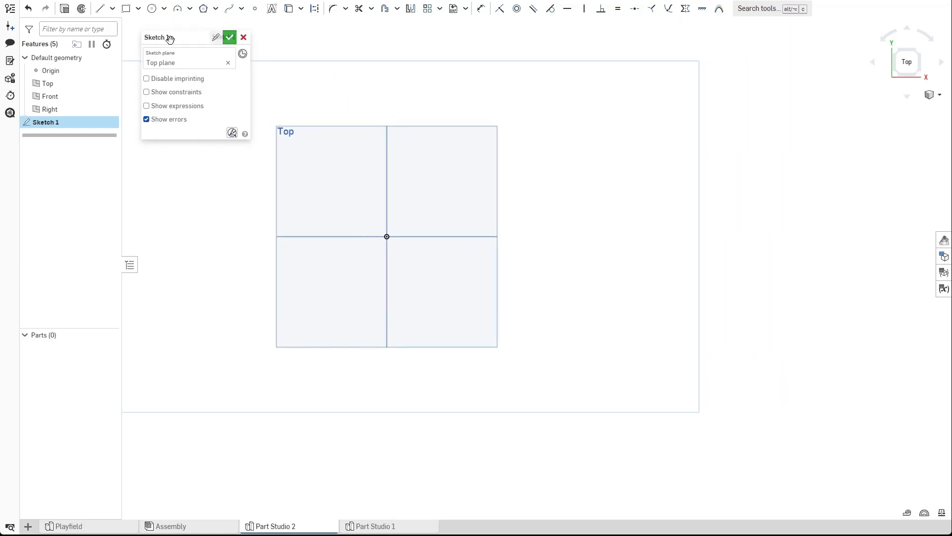
Draw a horizontal midpoint line centred on the origin and dimension its length to 2.1 in.
click(113, 9)
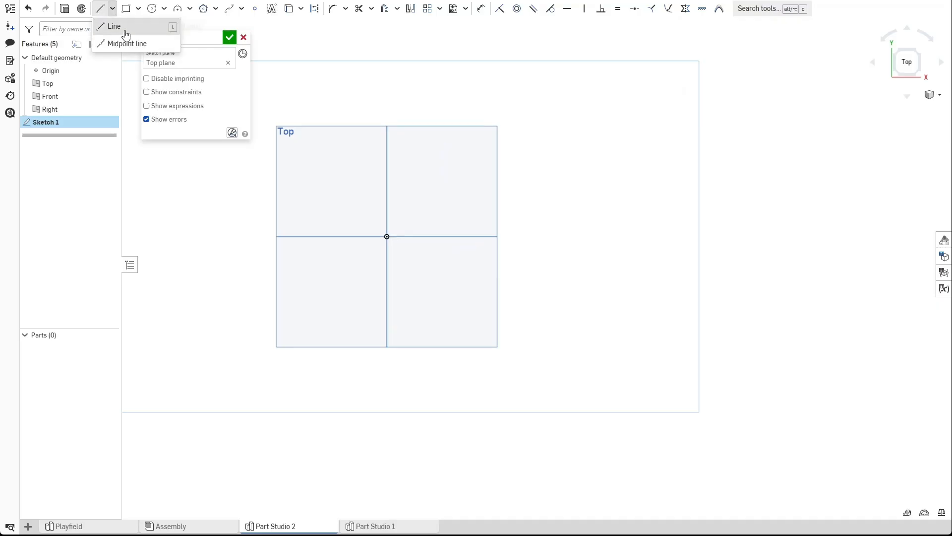
click(117, 44)
click(387, 236)
click(450, 236)
key(d)
click(422, 237)
click(416, 266)
text(2)
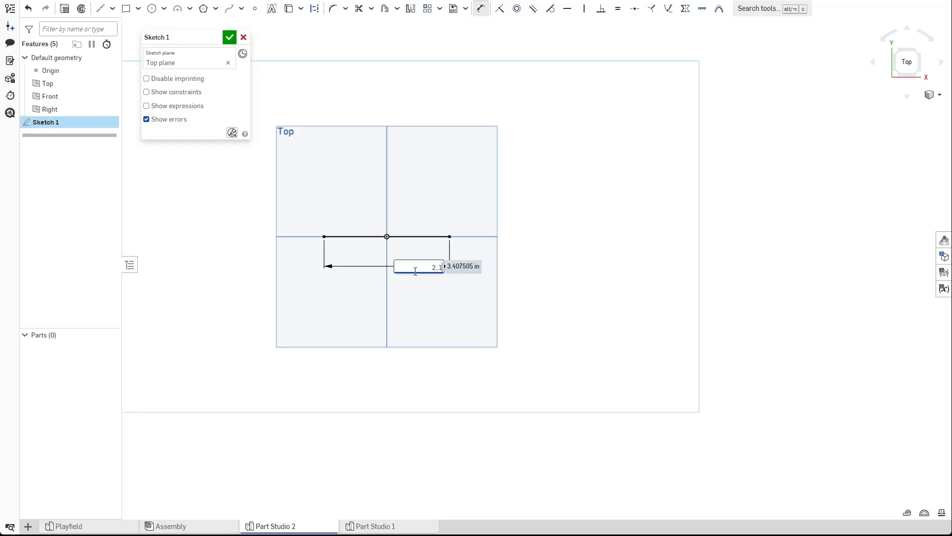
text(.1)
key(Return)
scroll(302, 169, down, 2)
key(Escape)
Draw a long line rising from the base line's left end, leaning slightly inward.
scroll(335, 169, up, 2)
scroll(366, 313, down, 1)
middle_drag(341, 181, 381, 326)
scroll(384, 299, up, 1)
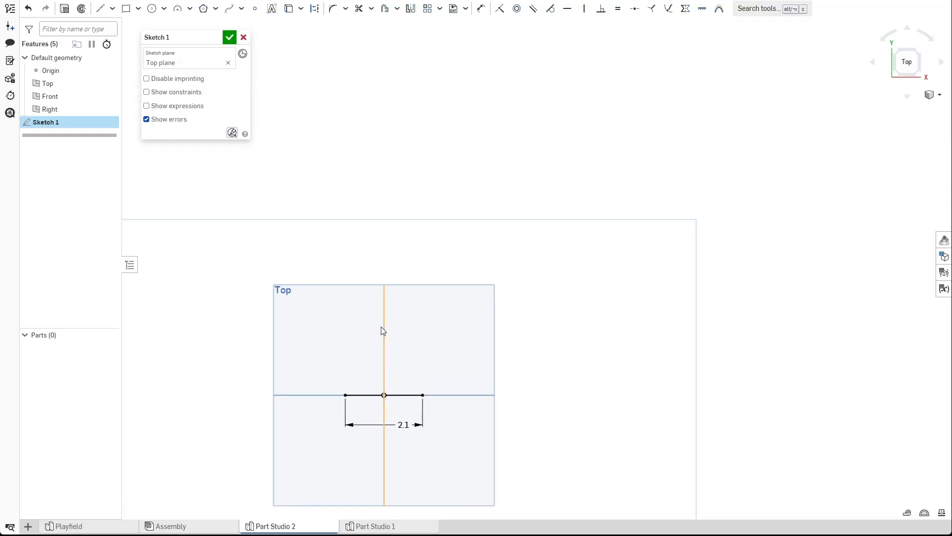
click(113, 8)
click(113, 44)
click(346, 396)
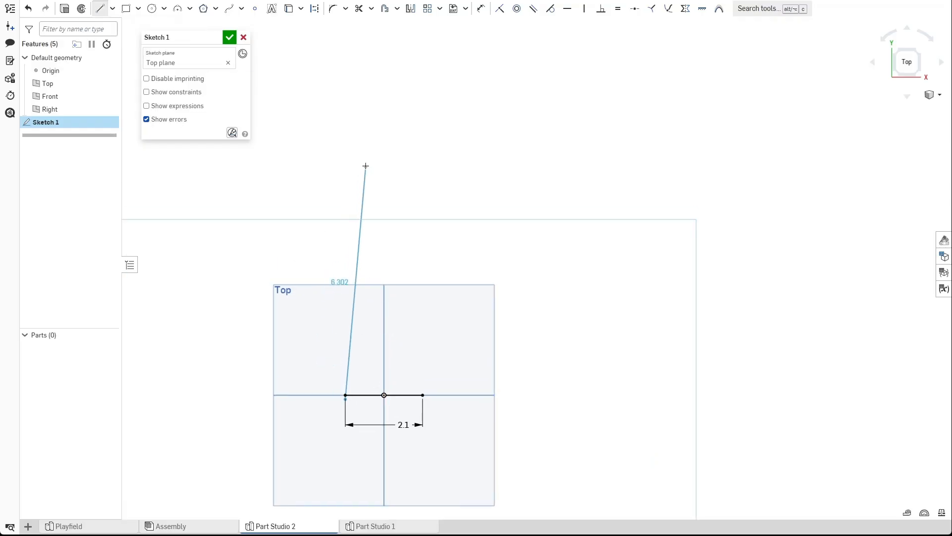
click(362, 143)
key(Escape)
Draw a second line rising from the base line's right end, leaning slightly inward.
key(l)
click(421, 393)
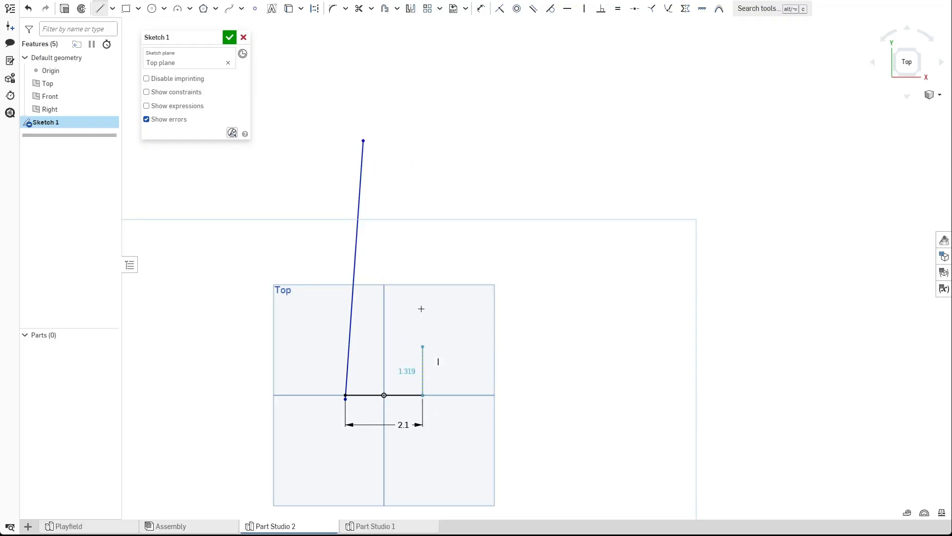
scroll(414, 177, up, 2)
click(414, 177)
key(Escape)
Move the left line's top endpoint down level with the right line's top.
drag(342, 129, 340, 179)
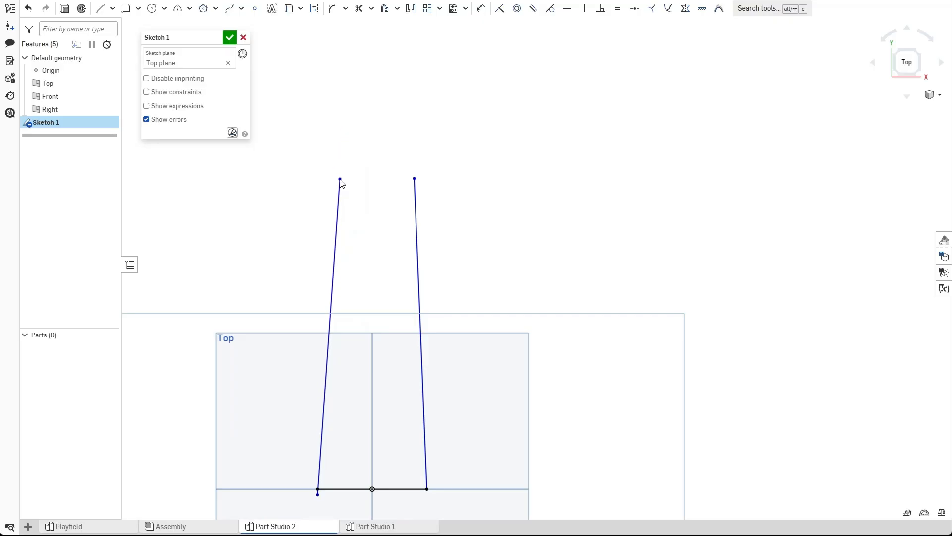
scroll(494, 165, down, 1)
middle_drag(484, 218, 484, 248)
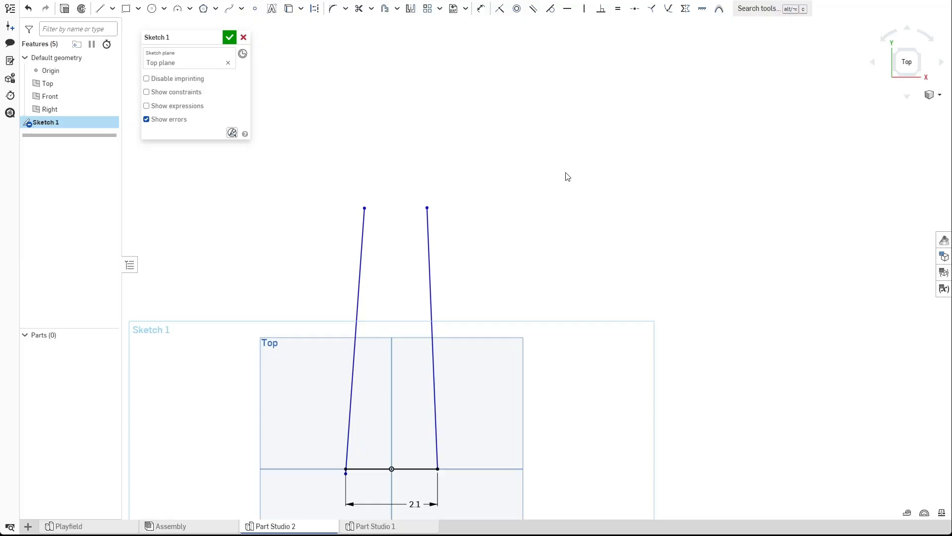
middle_drag(381, 181, 409, 168)
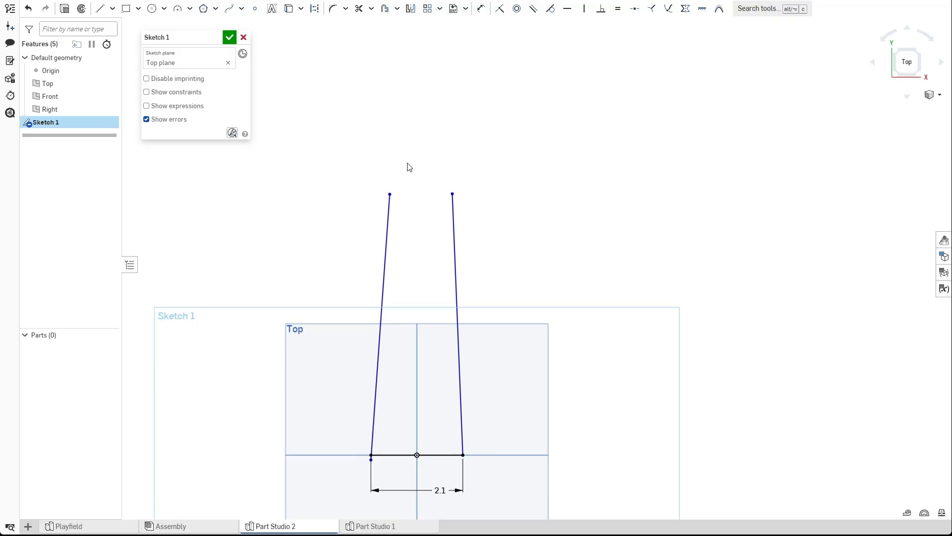
Try sketching a spline arching from the left line's top endpoint over to the right.
click(230, 11)
click(390, 193)
click(426, 103)
click(569, 131)
key(Escape)
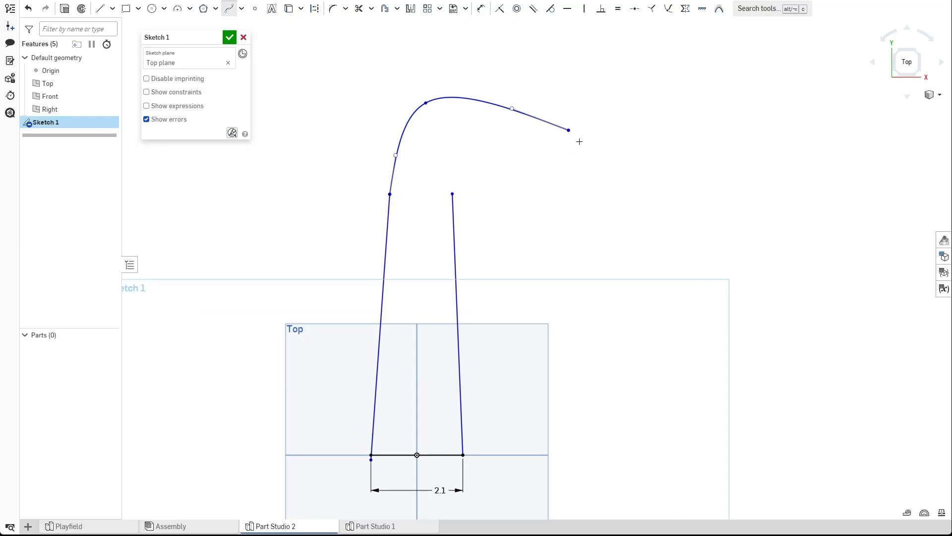
key(ctrl+z)
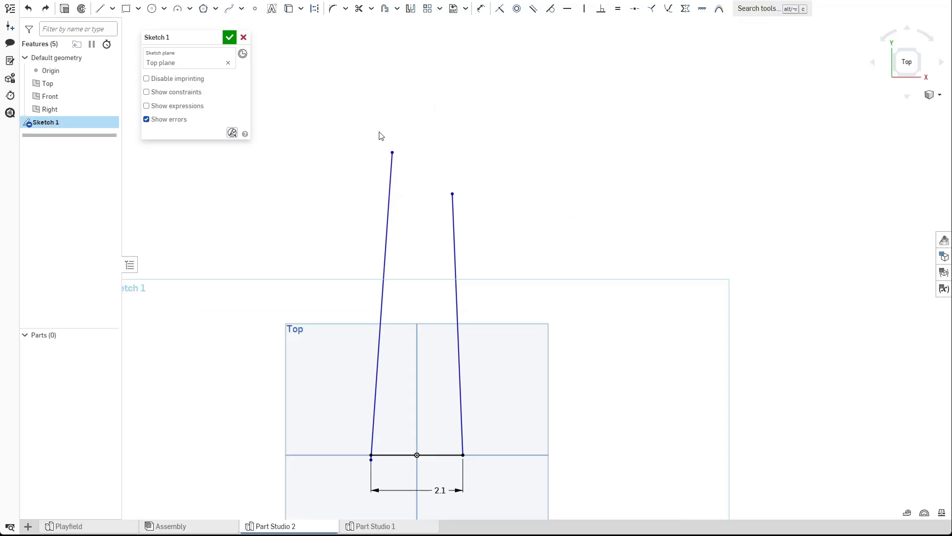
Raise the right line's top endpoint, then undo the recent changes back to the base line.
drag(452, 195, 450, 153)
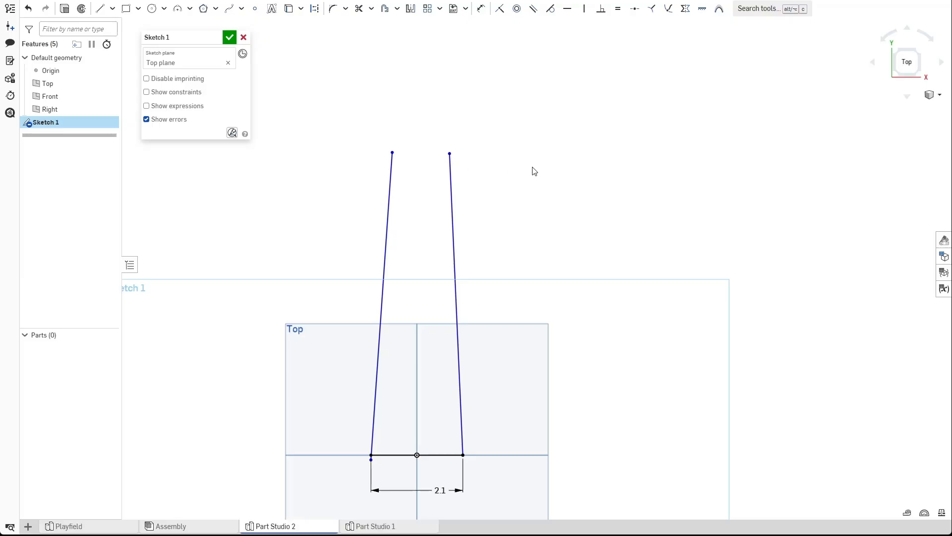
key(ctrl+z)
key(ctrl+z)
key(ctrl+z)
Redraw two lines rising from the base line's ends, tapering inward to level top endpoints.
click(101, 9)
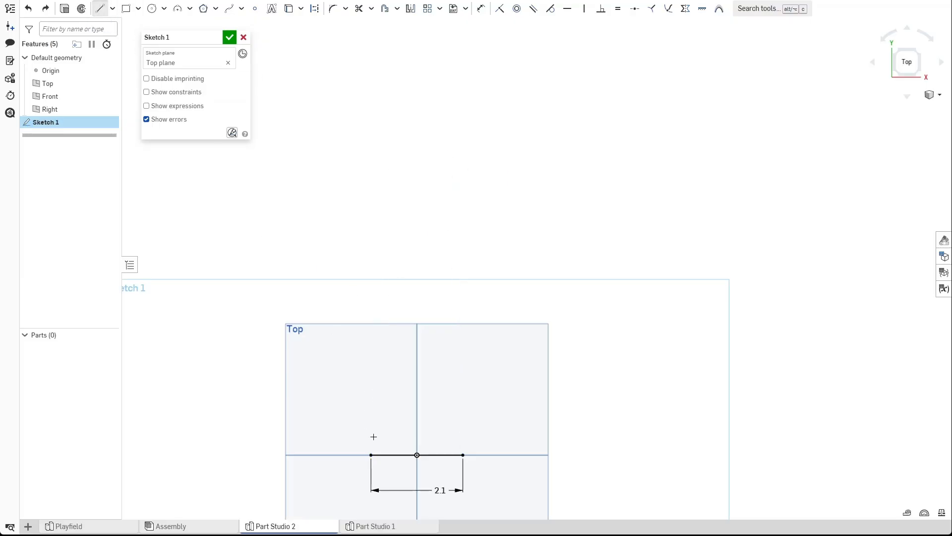
drag(371, 455, 398, 133)
key(l)
drag(464, 455, 456, 219)
drag(398, 133, 389, 220)
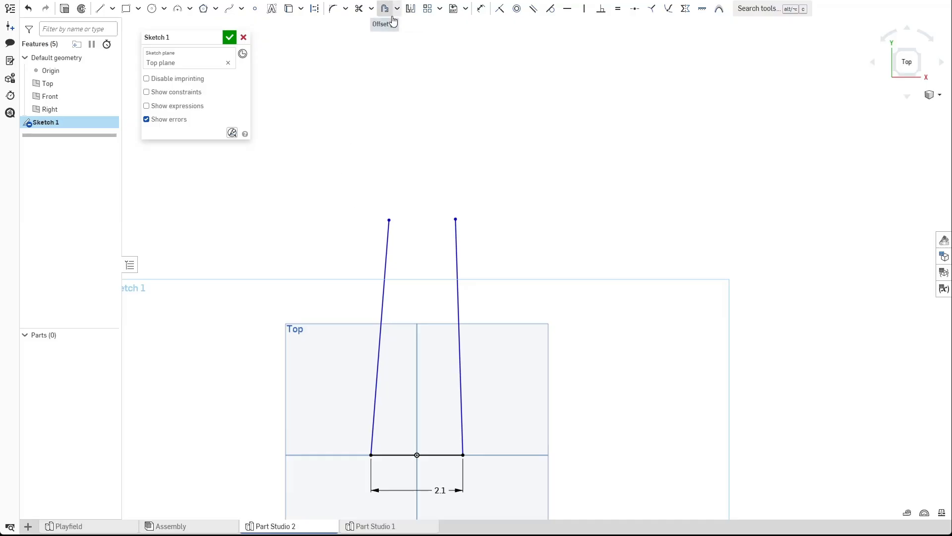
click(230, 37)
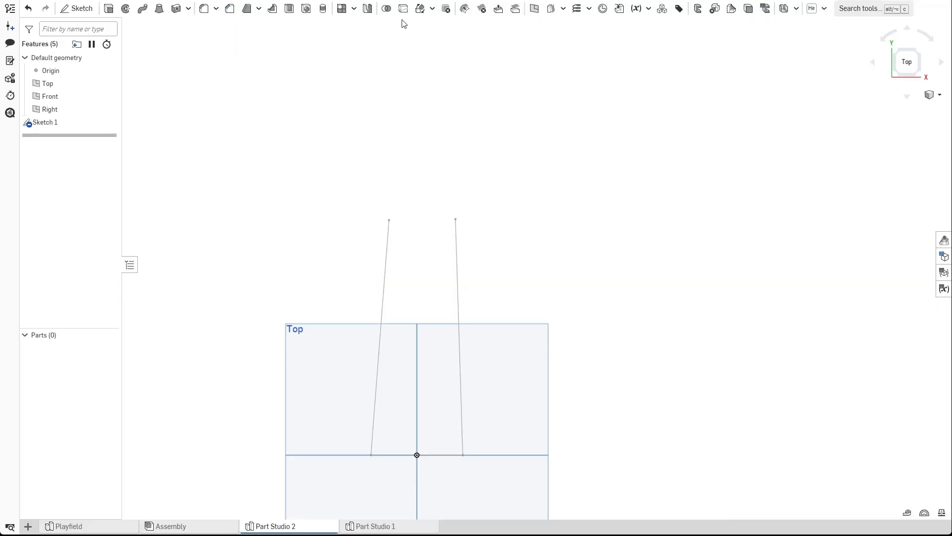
click(432, 9)
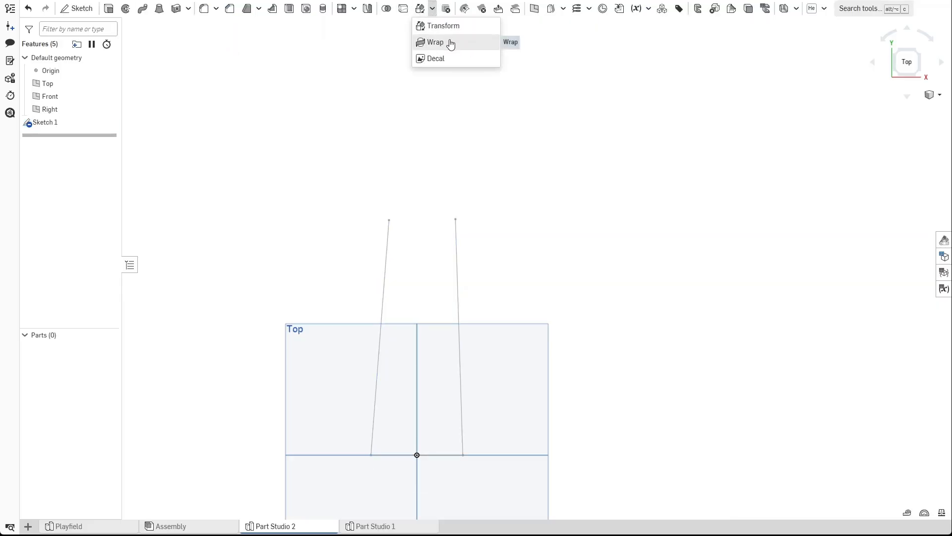
click(371, 180)
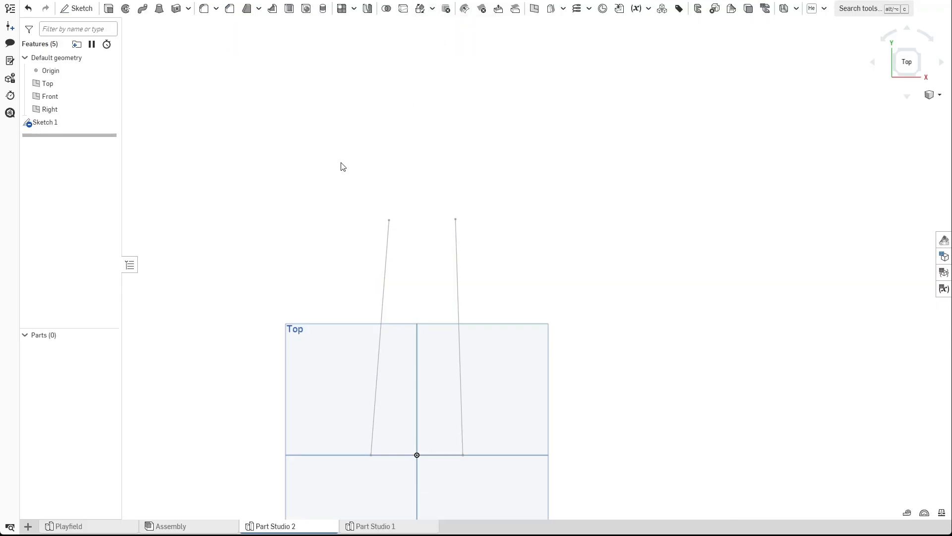
double_click(62, 122)
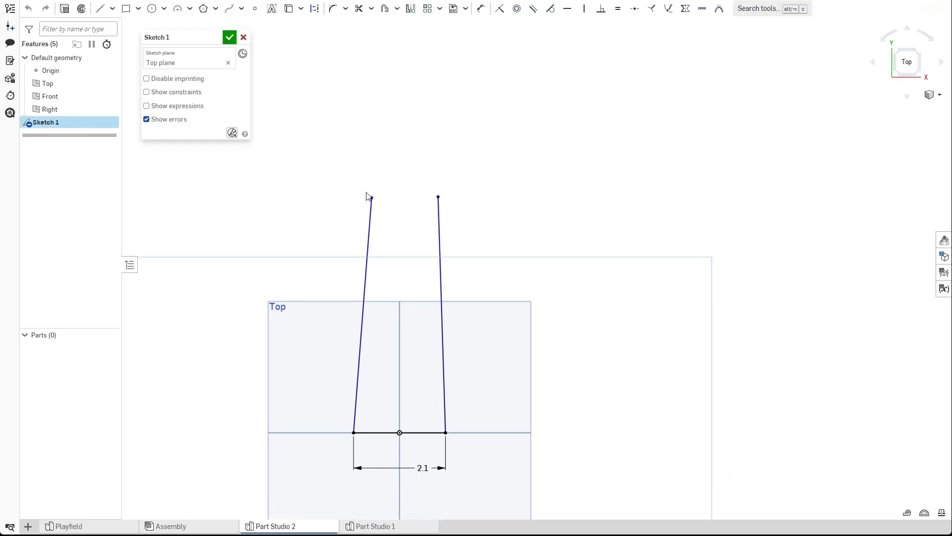
middle_drag(389, 218, 365, 203)
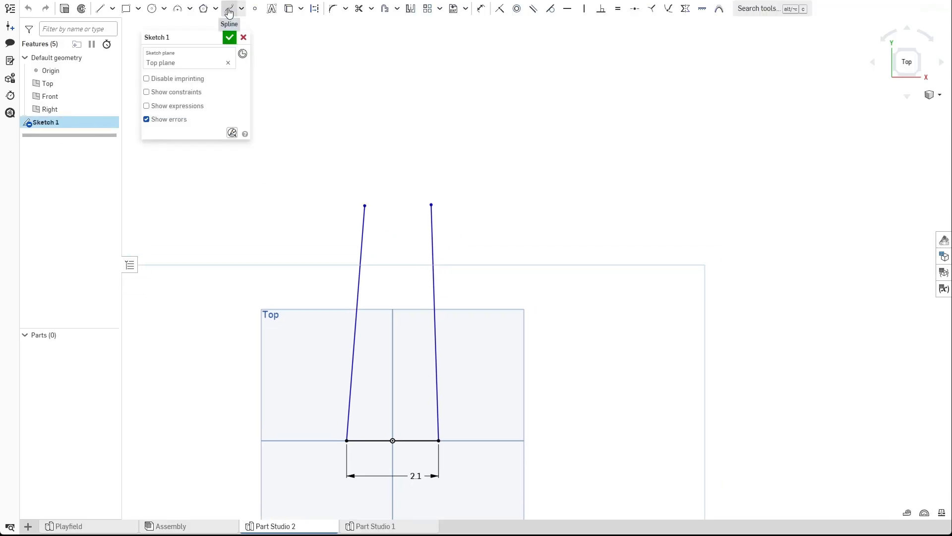
click(178, 11)
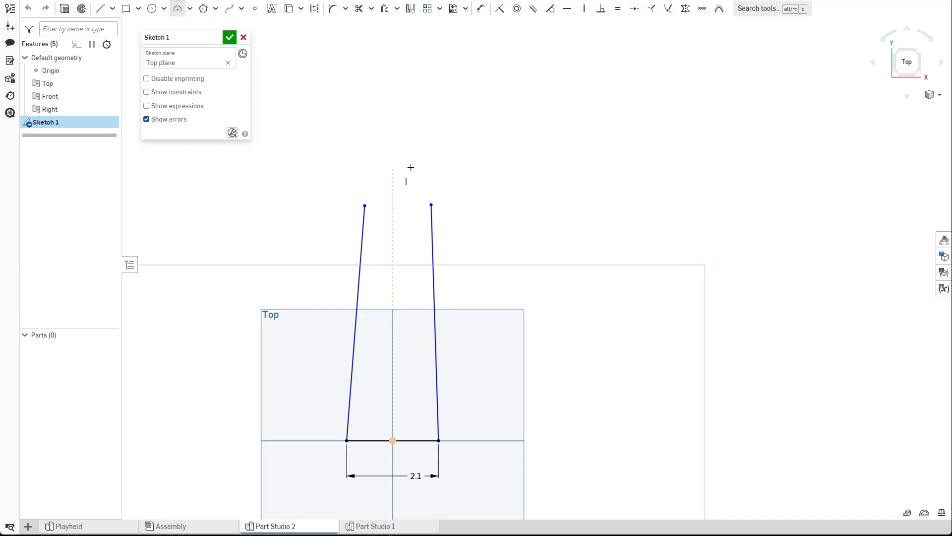
click(521, 147)
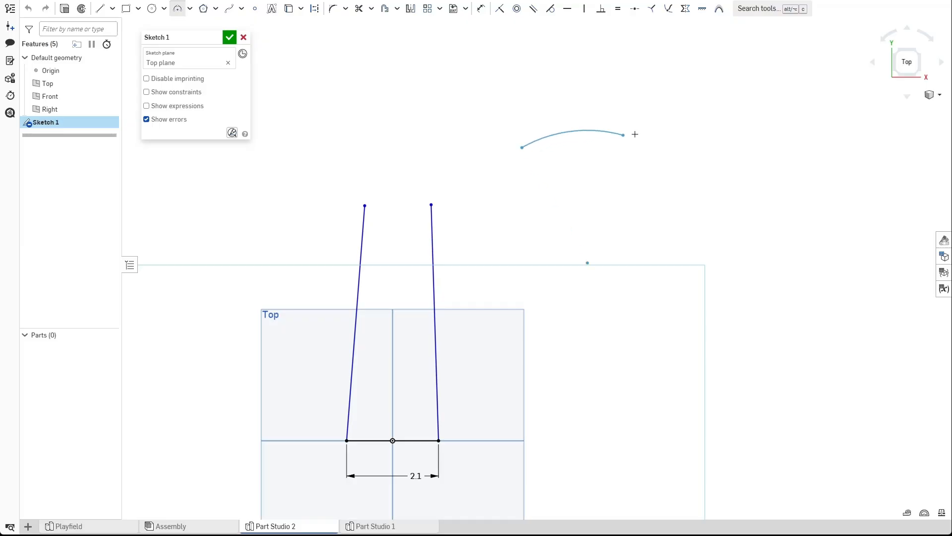
click(690, 139)
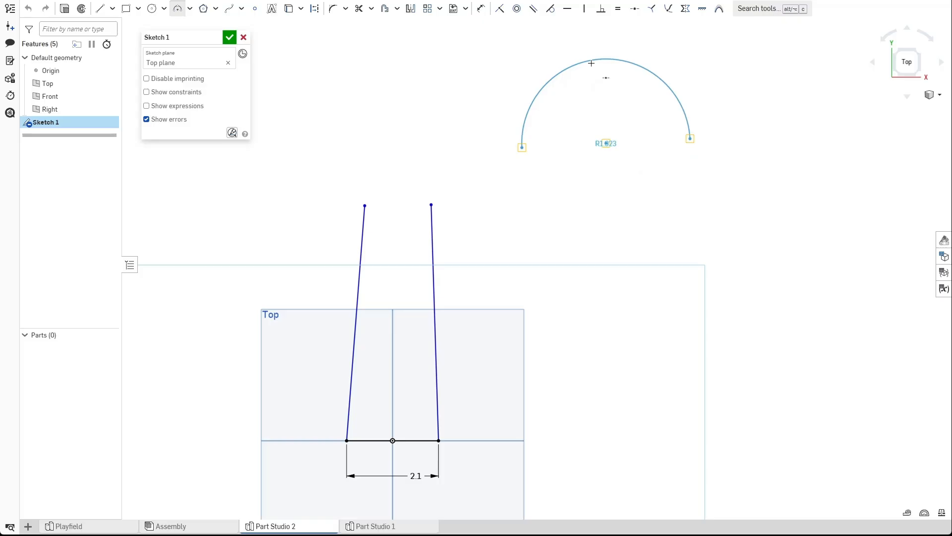
key(Escape)
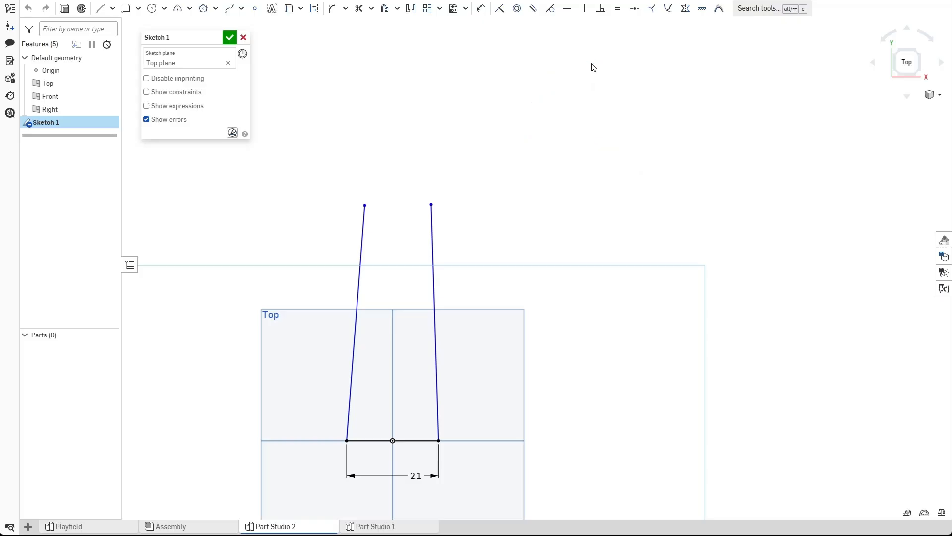
Sketch a large arc from the left line's top endpoint arching over to the right, radius about 2 in.
click(178, 8)
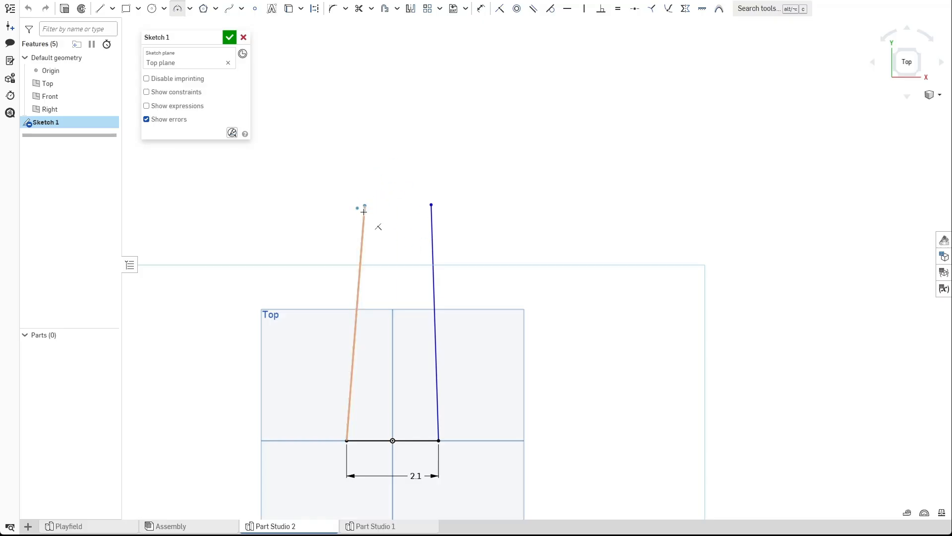
click(538, 196)
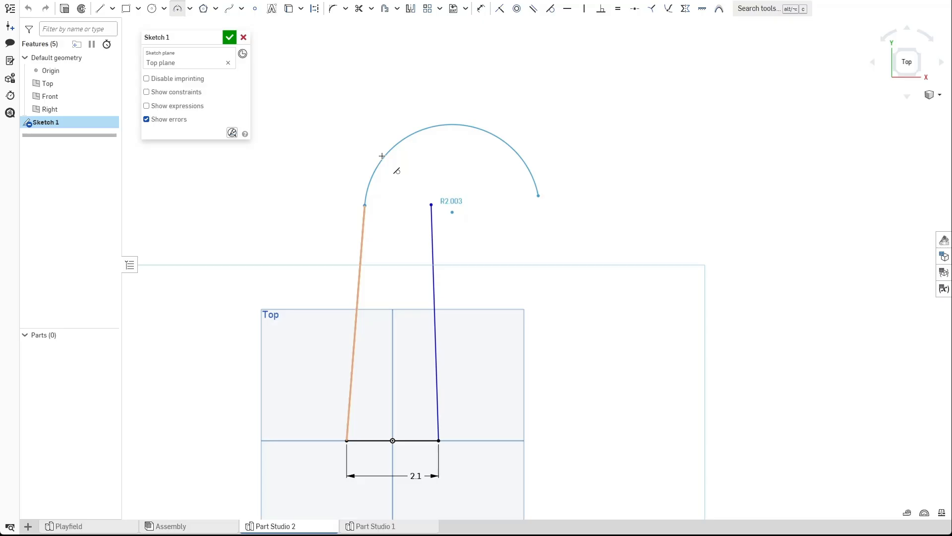
click(382, 156)
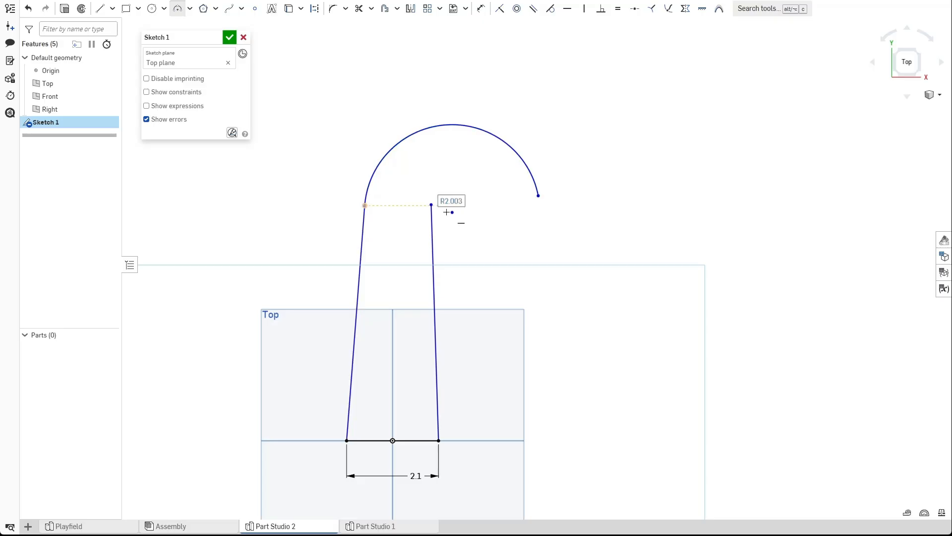
Sketch a small arc from the right line's top endpoint curving to the right, radius about 0.53 in.
click(432, 205)
scroll(454, 198, up, 2)
click(488, 203)
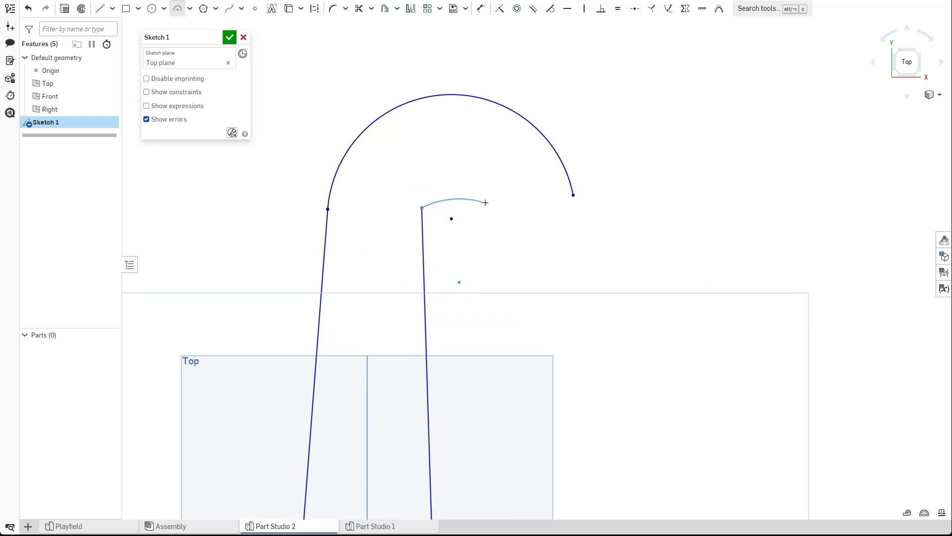
click(425, 191)
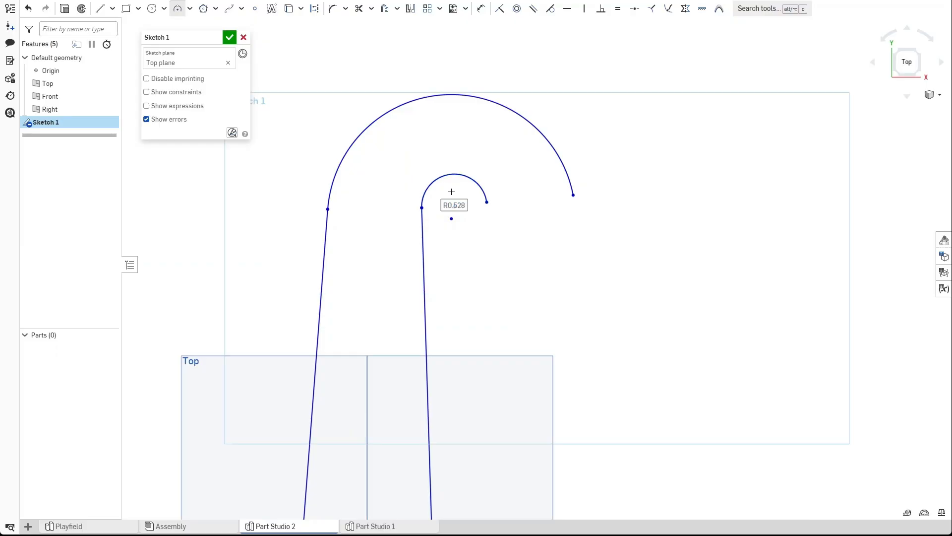
key(Escape)
Draw a line joining the open ends of the small and large arcs.
scroll(407, 242, up, 2)
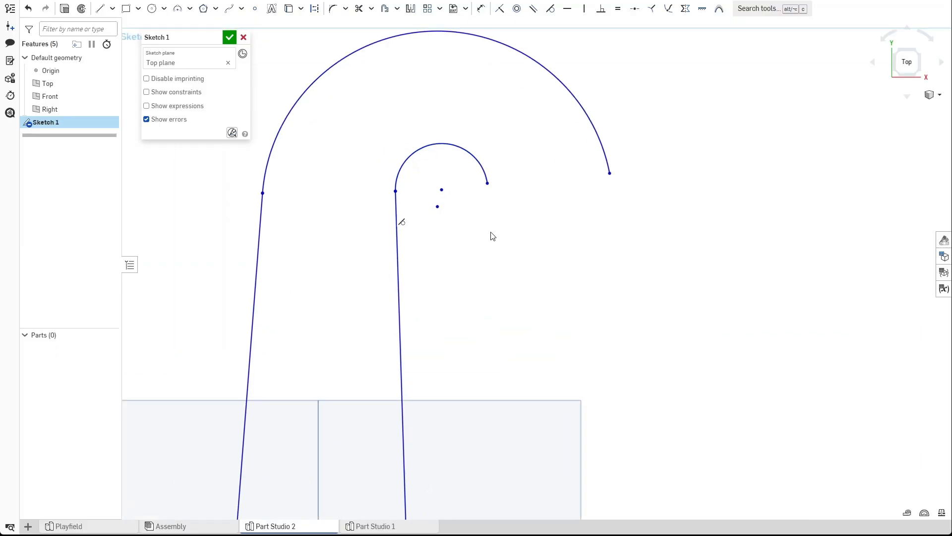
scroll(516, 228, down, 1)
scroll(534, 218, down, 1)
key(l)
click(510, 211)
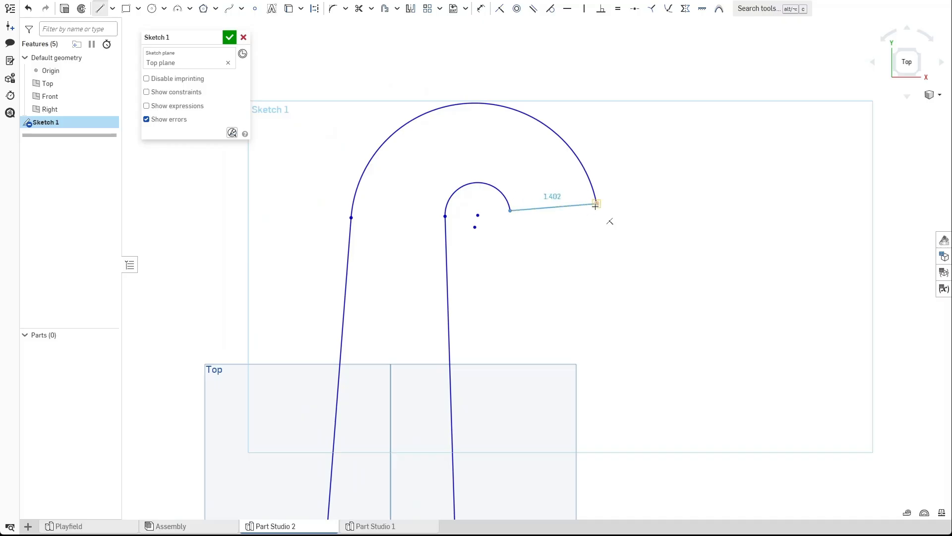
click(597, 204)
Dimension the joining line's length to 1.4 in.
key(u)
click(540, 212)
click(582, 265)
text(1.4)
key(Return)
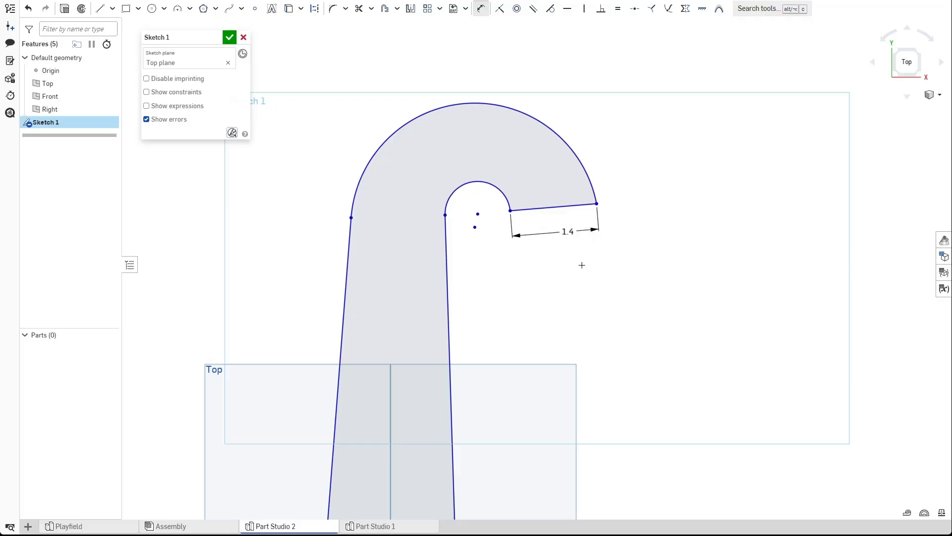
Dimension the distance between the two side lines' top endpoints to 1.5 in.
middle_drag(496, 246, 543, 218)
scroll(543, 219, down, 2)
scroll(508, 216, up, 1)
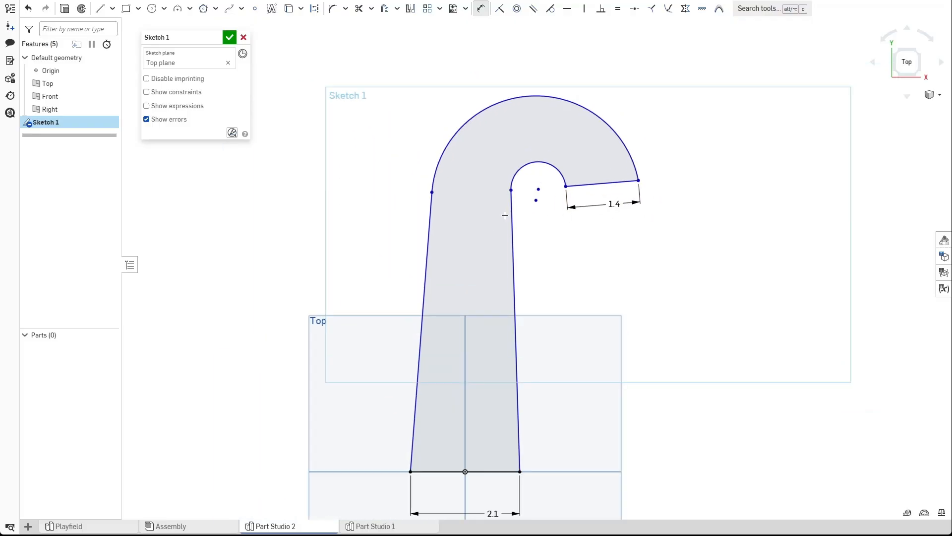
scroll(507, 215, up, 1)
click(513, 185)
click(418, 189)
click(464, 185)
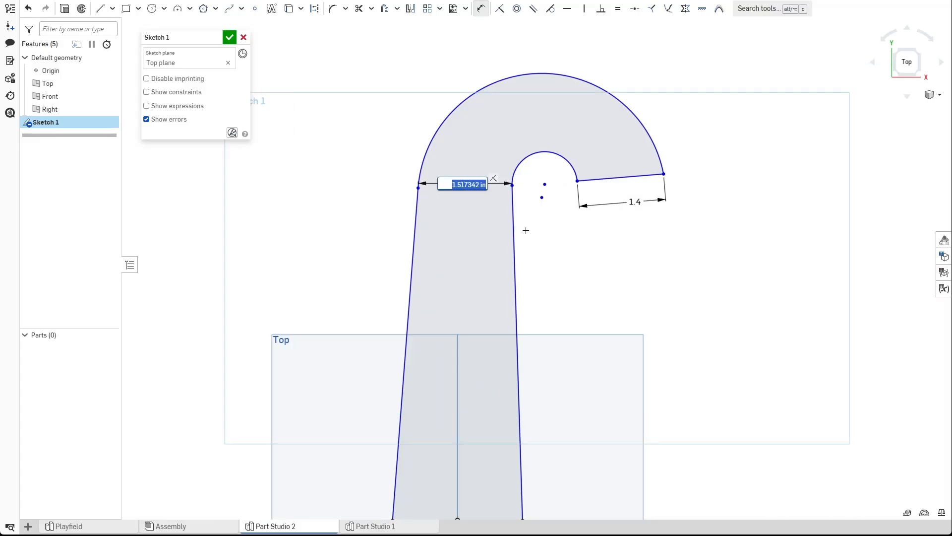
text(1.5)
key(Return)
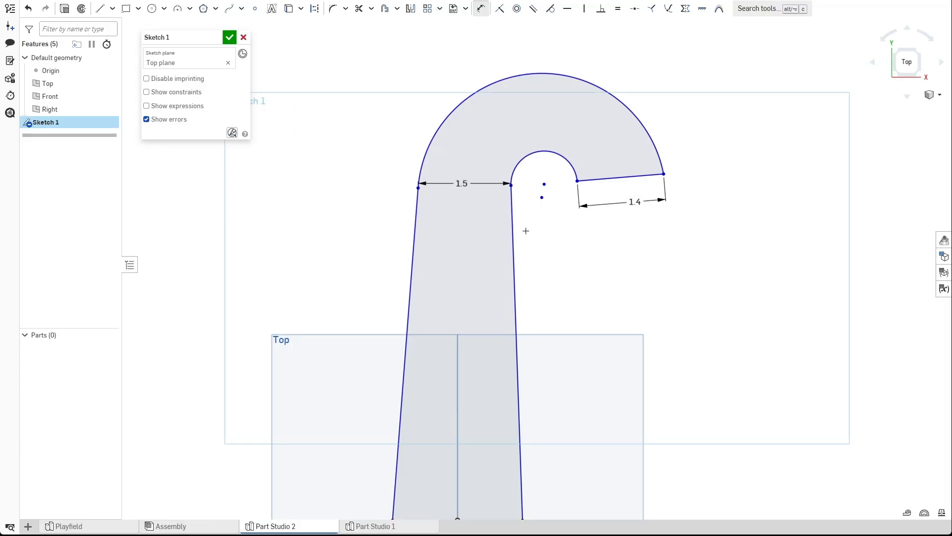
Set the angle between the left side line and the base line to 87°.
scroll(557, 96, down, 2)
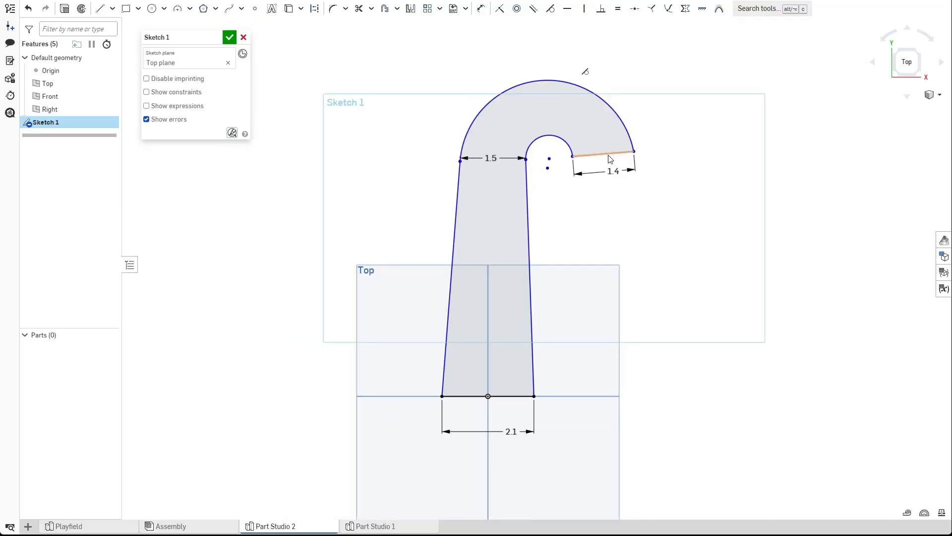
scroll(632, 213, up, 1)
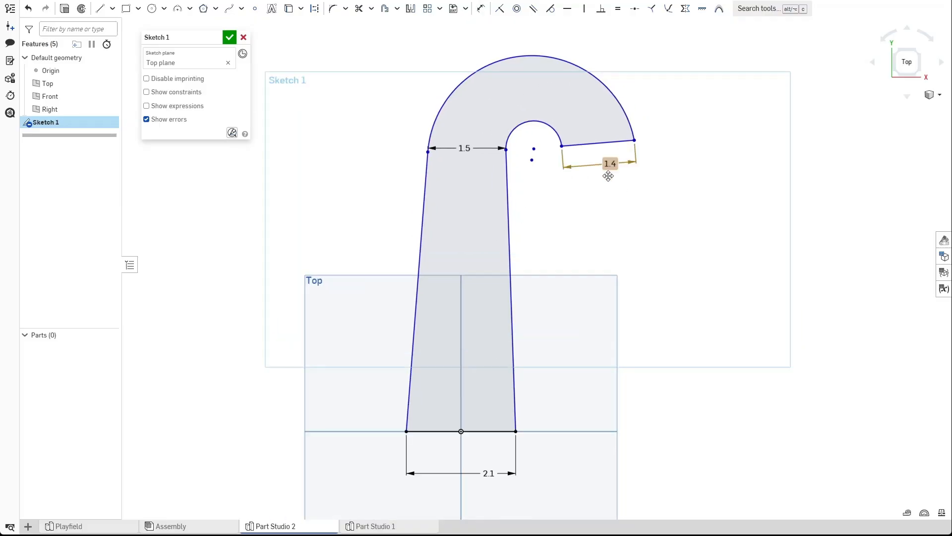
scroll(545, 149, up, 1)
middle_drag(553, 177, 559, 164)
scroll(559, 164, down, 1)
mouse_move(563, 173)
right_down()
mouse_move(565, 163)
mouse_move(571, 169)
right_up()
key(p)
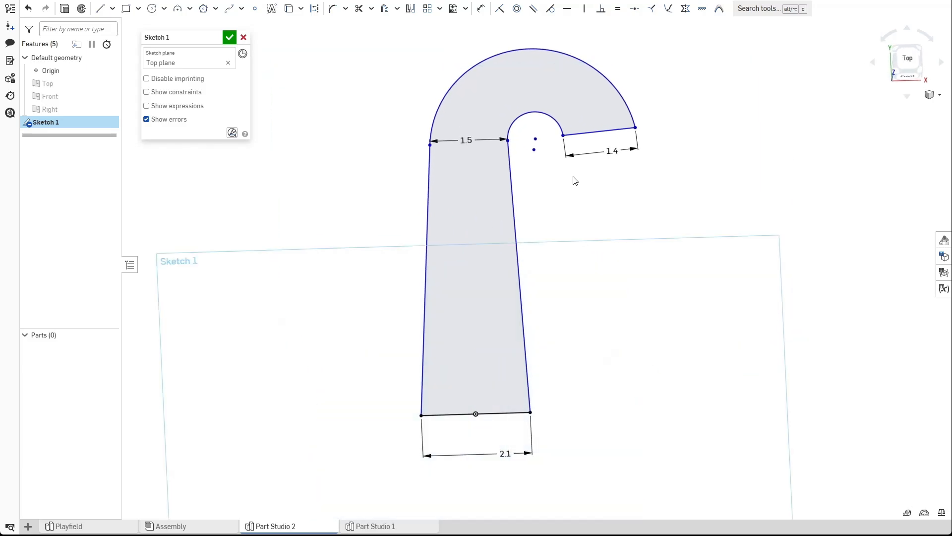
mouse_move(583, 212)
right_down()
mouse_move(580, 227)
mouse_move(586, 194)
mouse_move(592, 210)
mouse_move(601, 202)
mouse_move(580, 216)
mouse_move(578, 243)
mouse_move(587, 237)
mouse_move(576, 251)
mouse_move(589, 232)
mouse_move(574, 236)
right_up()
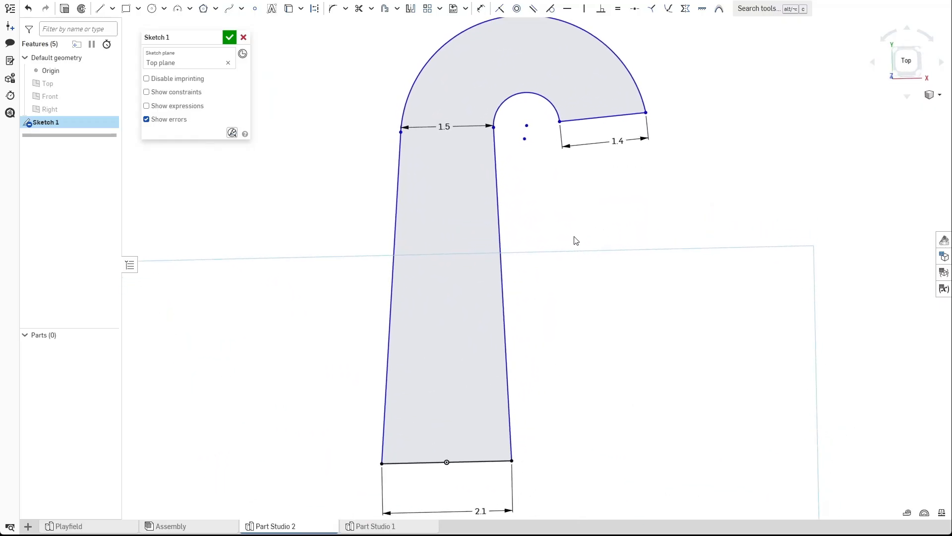
key(d)
click(385, 435)
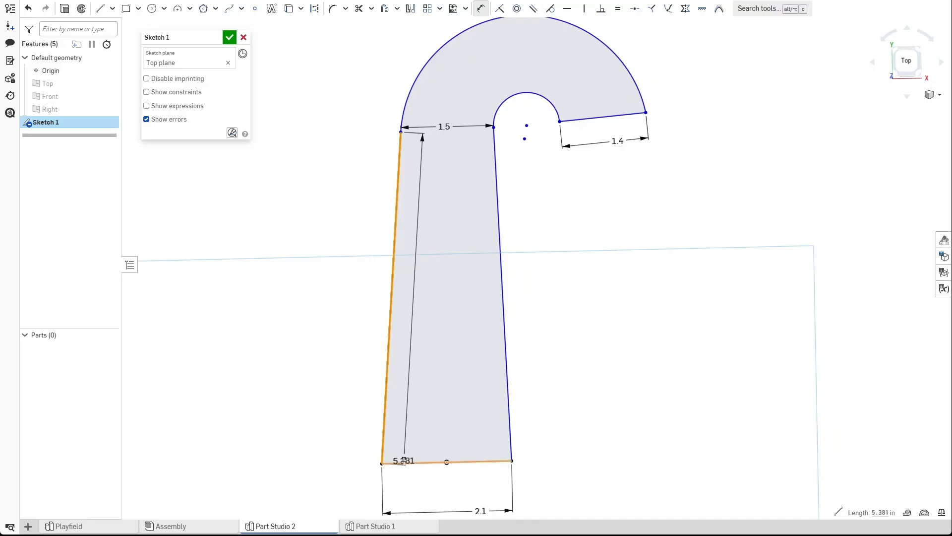
click(407, 462)
click(415, 421)
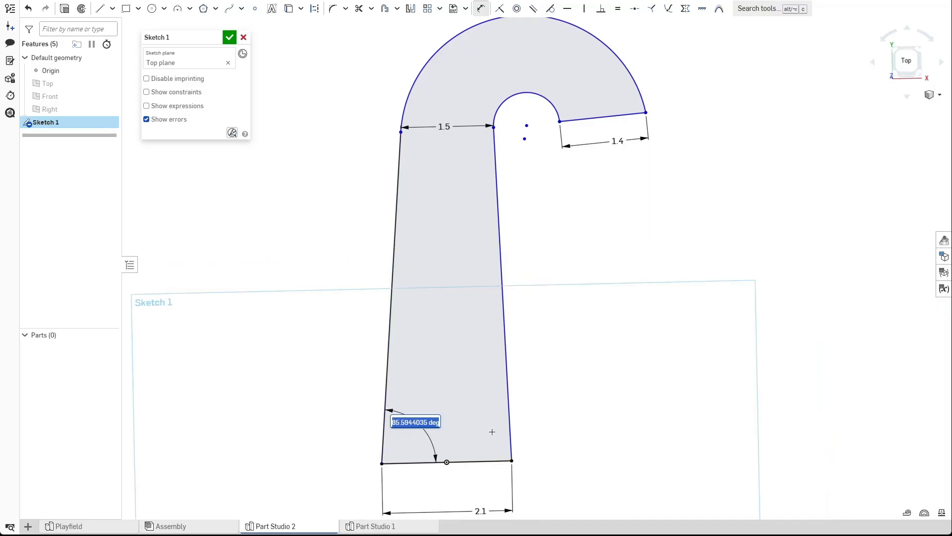
text(87)
key(Return)
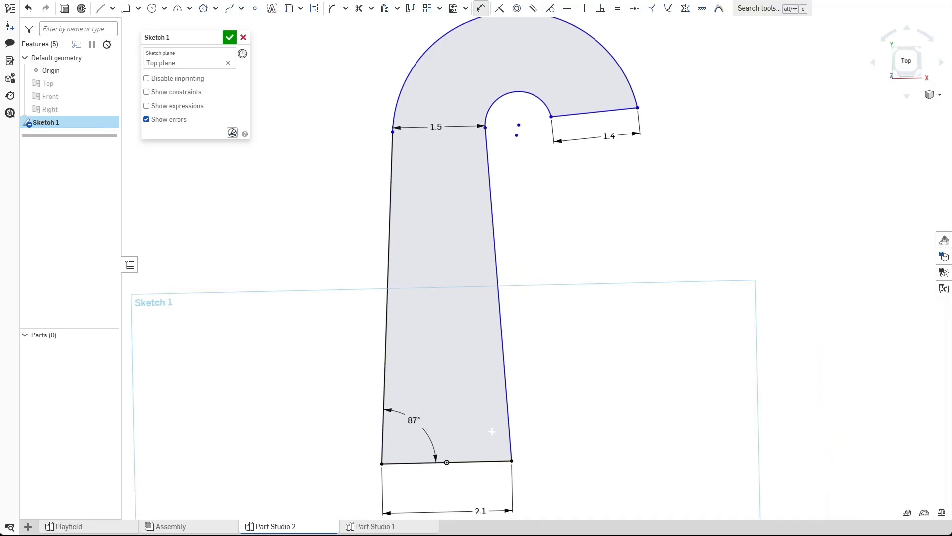
Try to dimension the angle between the base line and the joining line to 175°.
scroll(497, 272, down, 2)
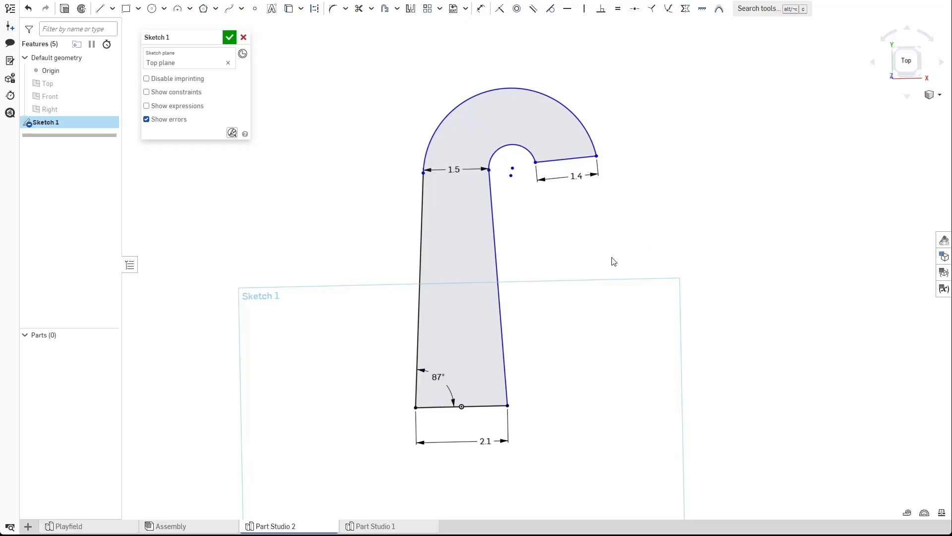
scroll(534, 231, up, 2)
middle_drag(536, 216, 549, 225)
scroll(549, 226, down, 1)
mouse_move(550, 233)
right_down()
mouse_move(550, 241)
mouse_move(553, 228)
right_up()
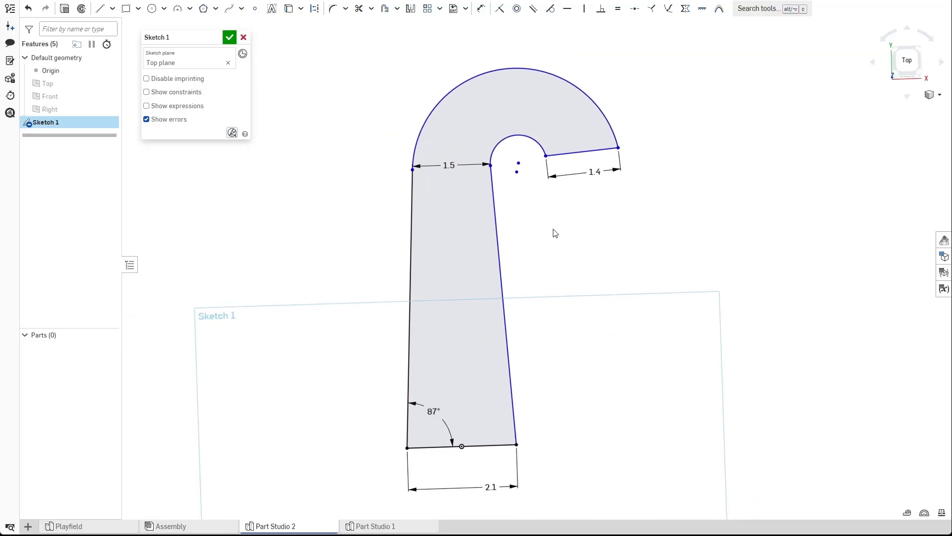
click(587, 159)
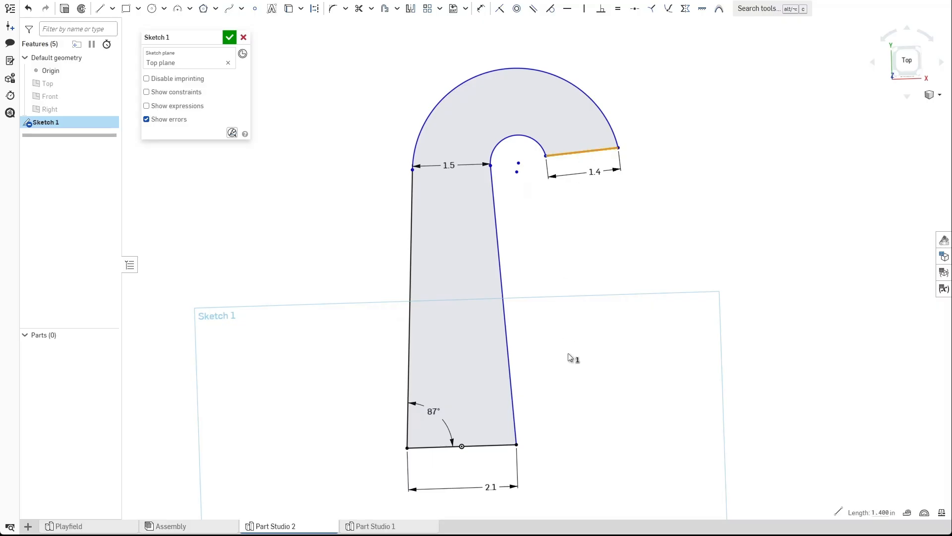
click(597, 214)
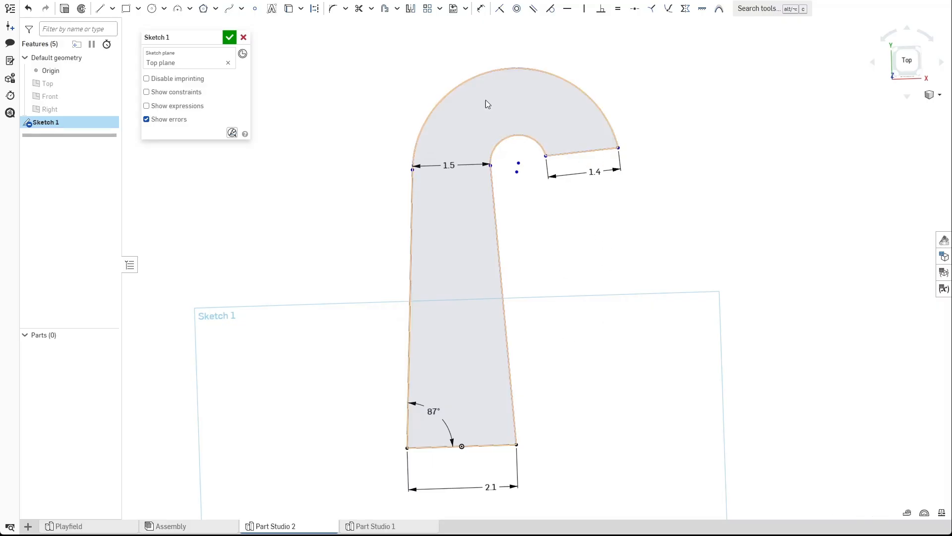
key(d)
click(496, 445)
click(584, 152)
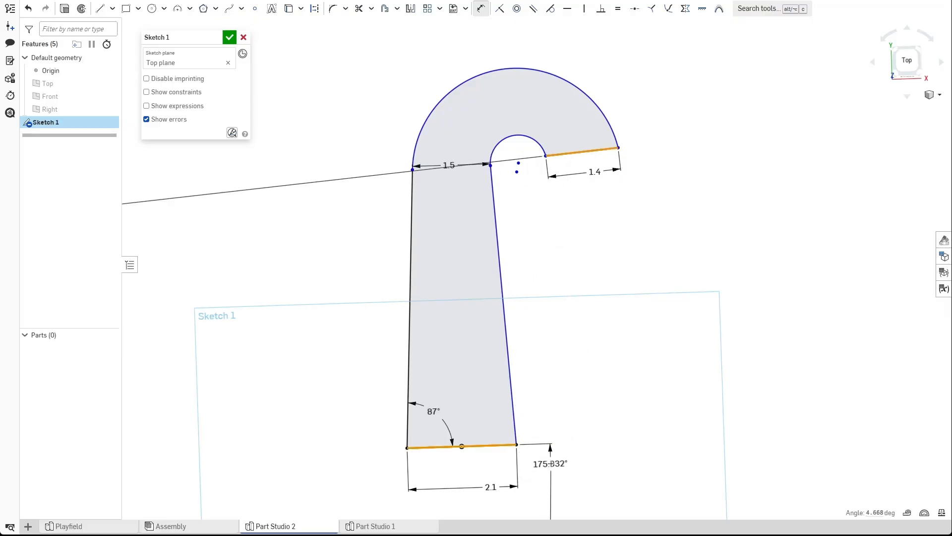
click(565, 463)
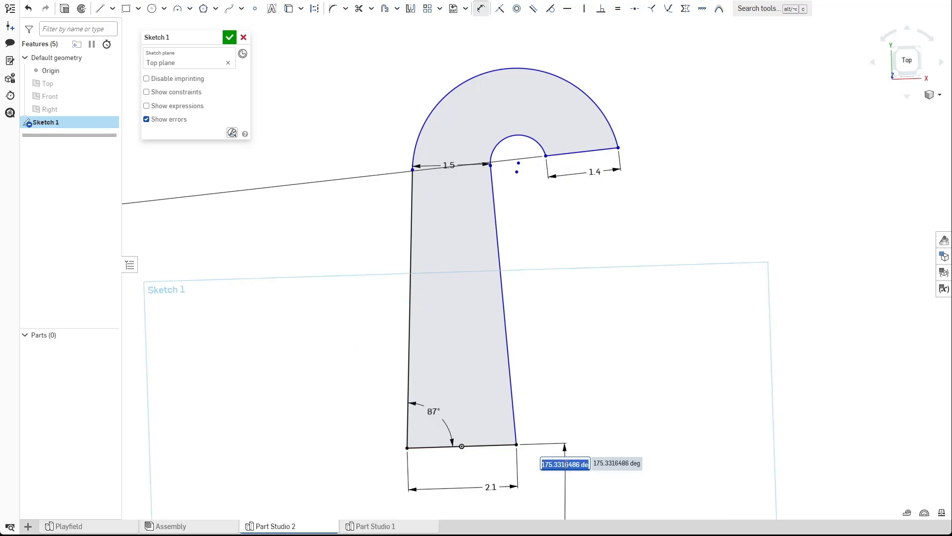
text(175)
key(Return)
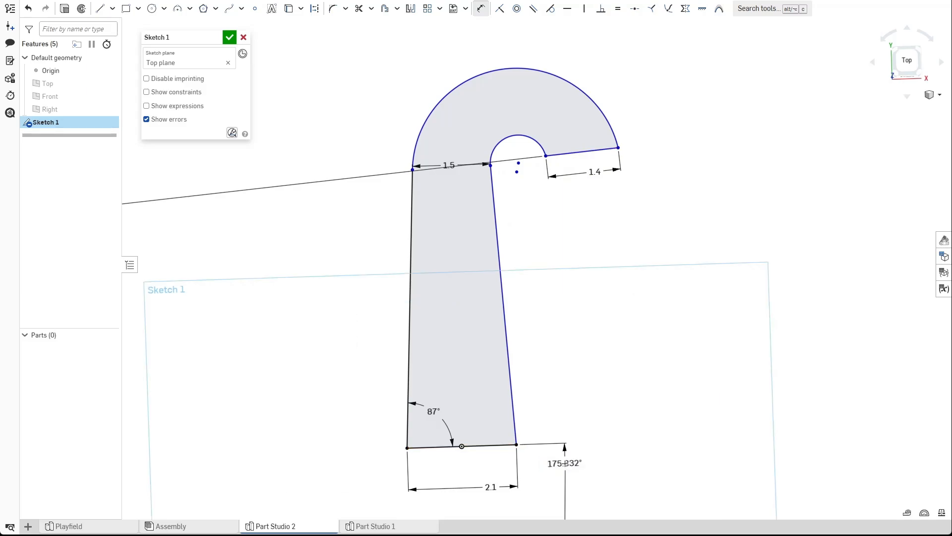
key(Escape)
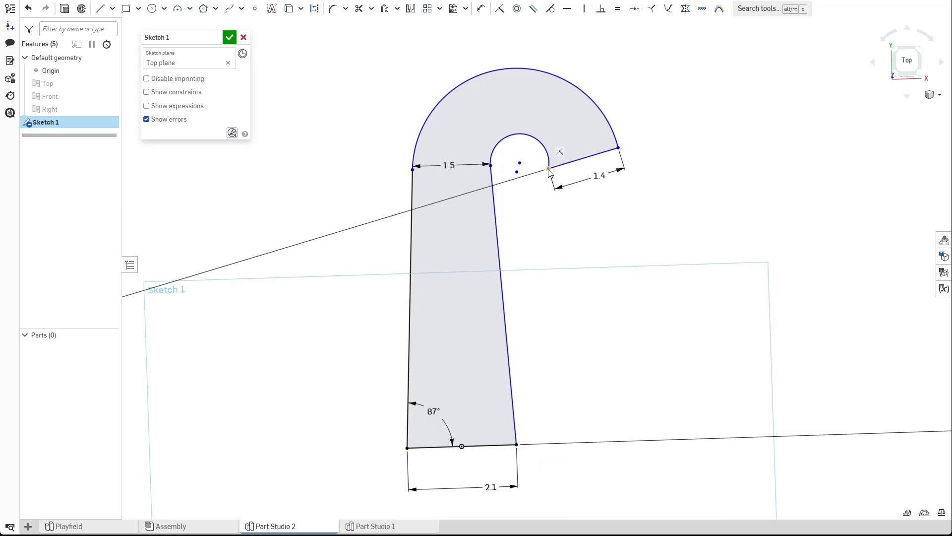
Drag the joining line's inner end slightly upward along the small arc.
drag(571, 162, 572, 151)
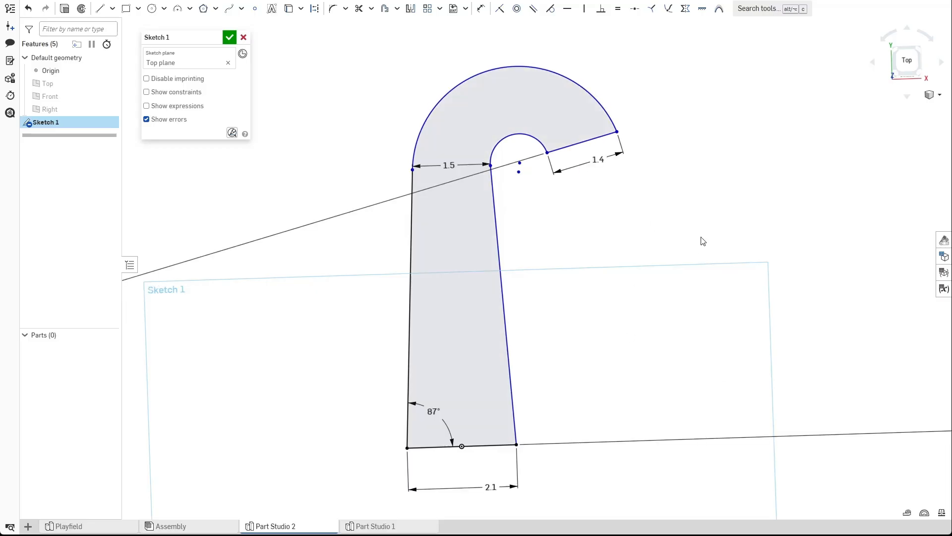
middle_drag(629, 312, 606, 254)
scroll(605, 252, down, 2)
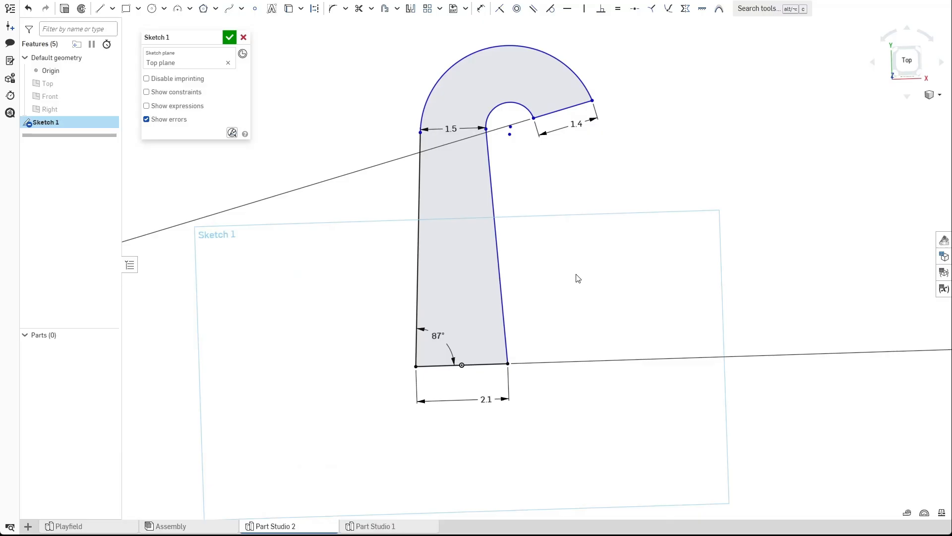
Dimension the left line's top endpoint 7 in above the base line.
key(d)
click(474, 365)
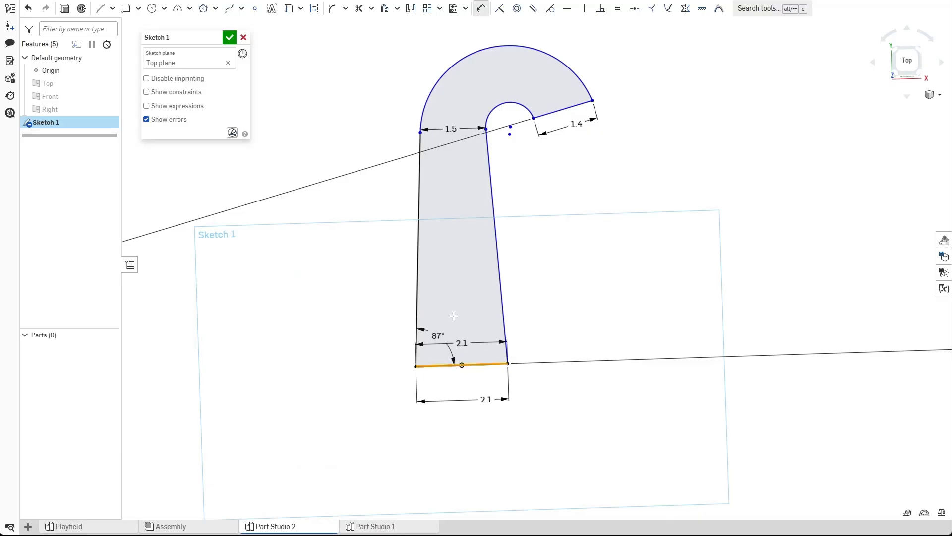
click(421, 131)
click(372, 190)
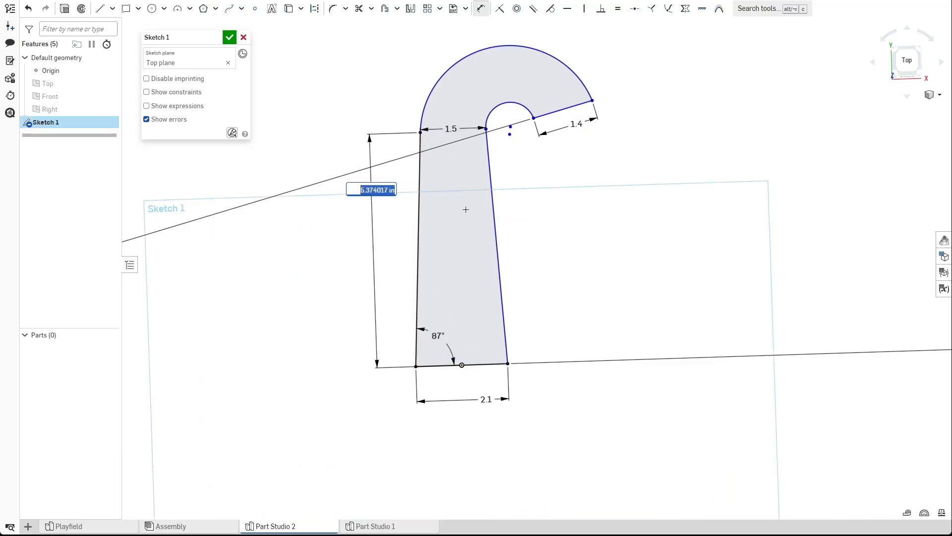
text(7)
key(Return)
key(Escape)
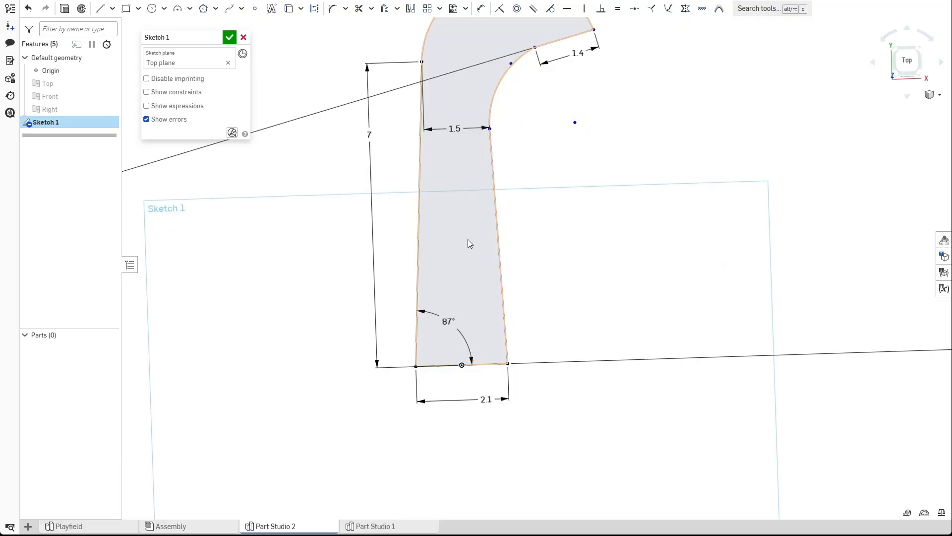
Drag the hook's arc endpoints out of shape, then undo the last three changes.
middle_drag(583, 153, 573, 279)
scroll(528, 228, up, 2)
drag(525, 168, 539, 261)
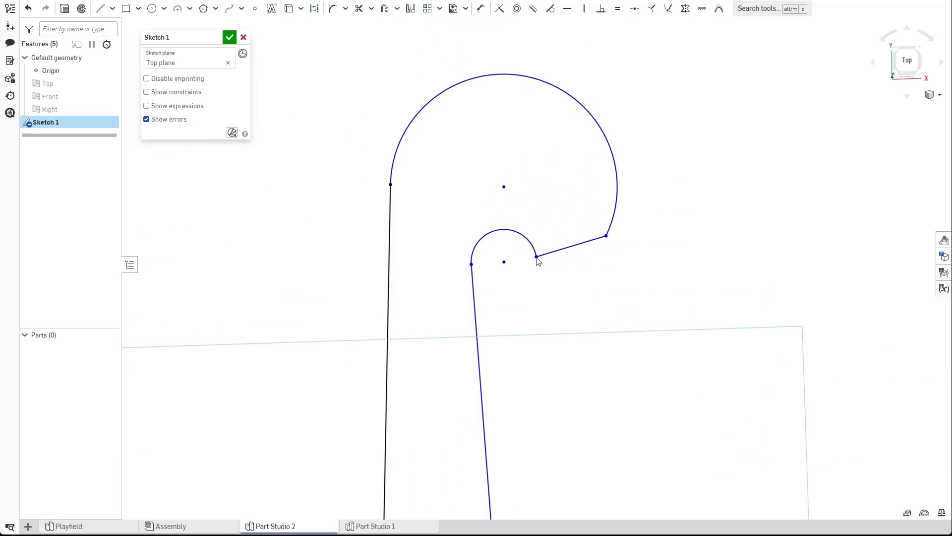
drag(522, 75, 510, 130)
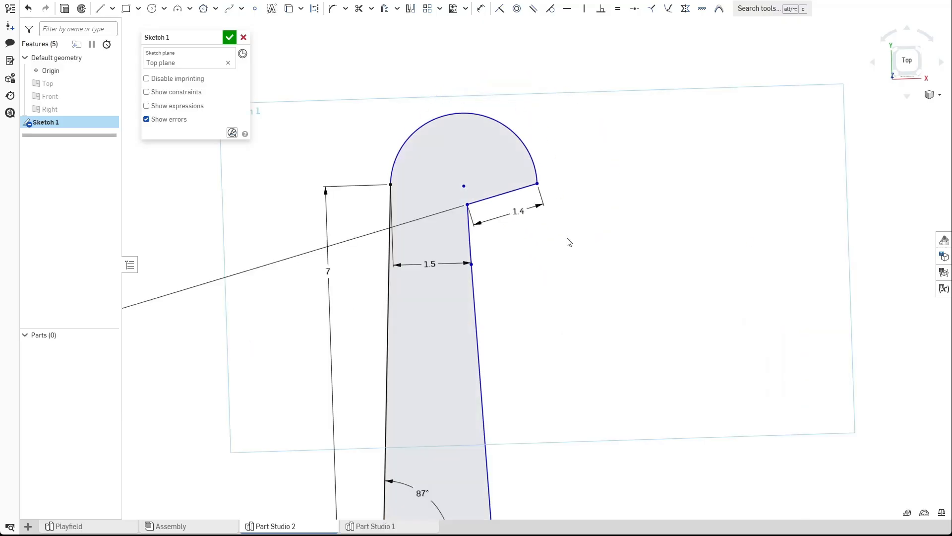
key(ctrl+z)
key(ctrl+z)
key(ctrl+z)
Delete the height dimension between the left line's top and the base line.
middle_drag(549, 370, 577, 201)
scroll(576, 201, down, 1)
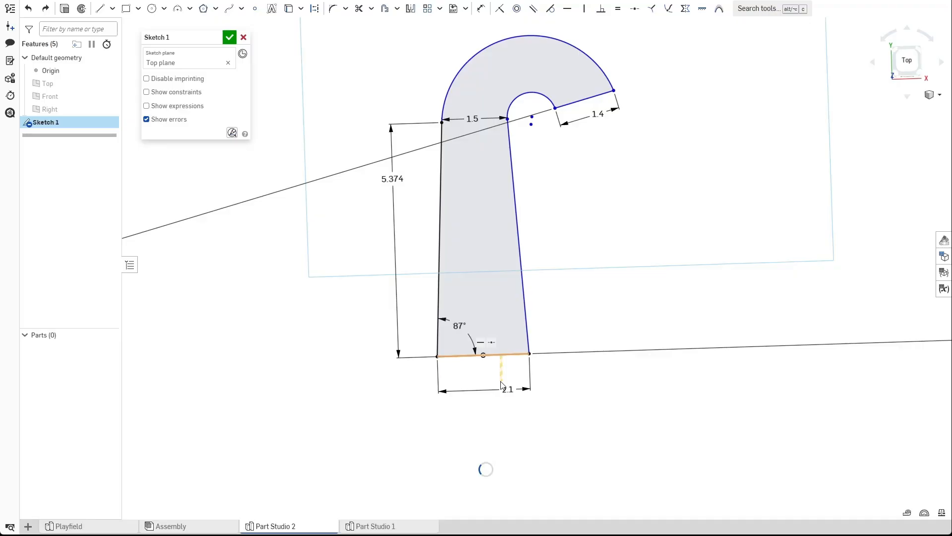
click(393, 179)
key(Delete)
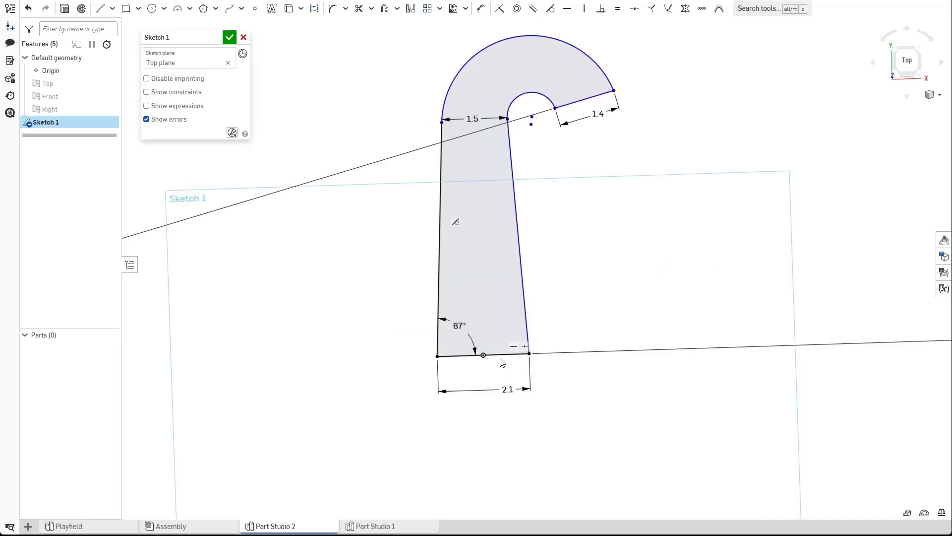
Close the hook profile sketch.
middle_drag(580, 291, 542, 356)
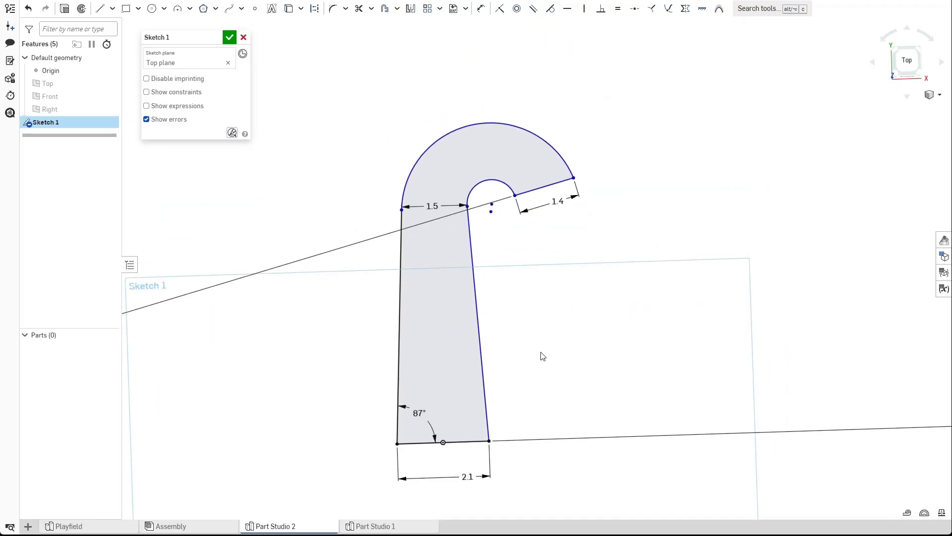
scroll(542, 351, down, 2)
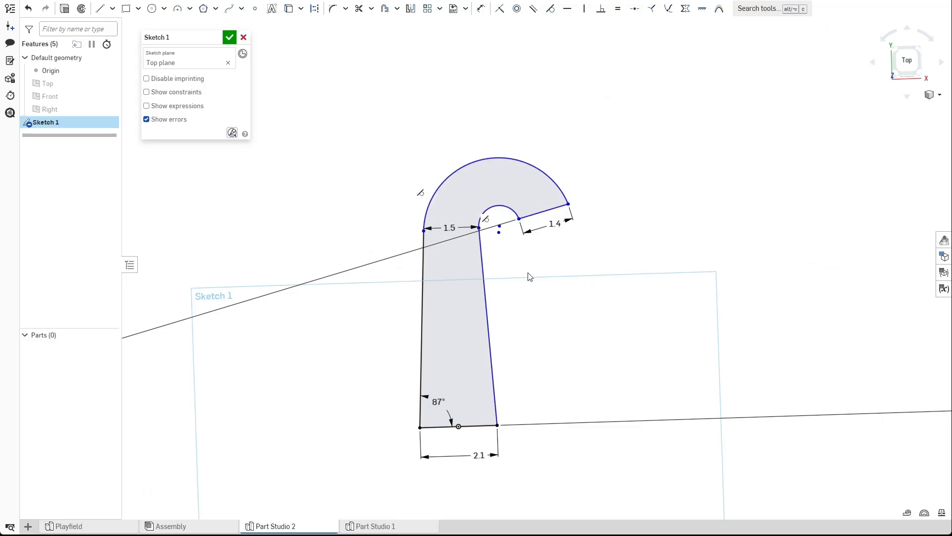
middle_drag(529, 319, 559, 274)
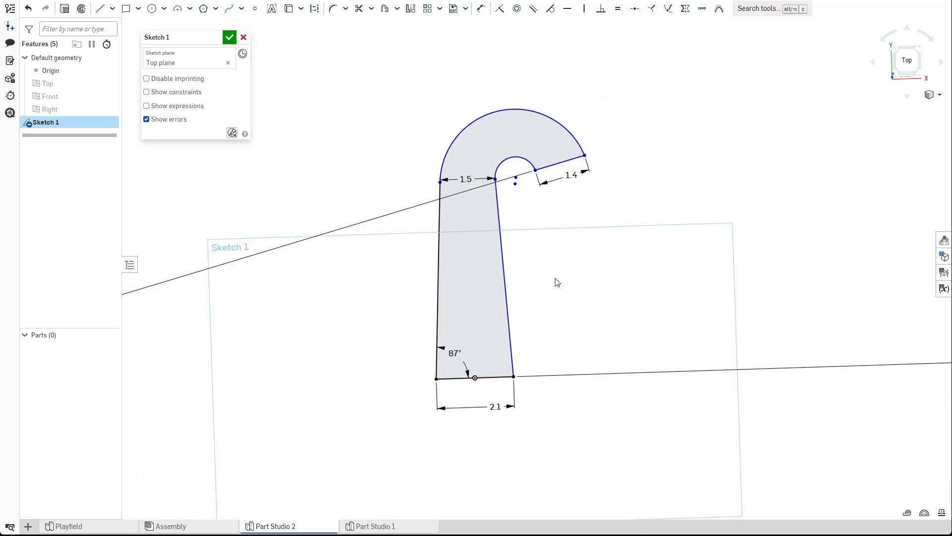
scroll(557, 282, down, 1)
scroll(506, 228, up, 2)
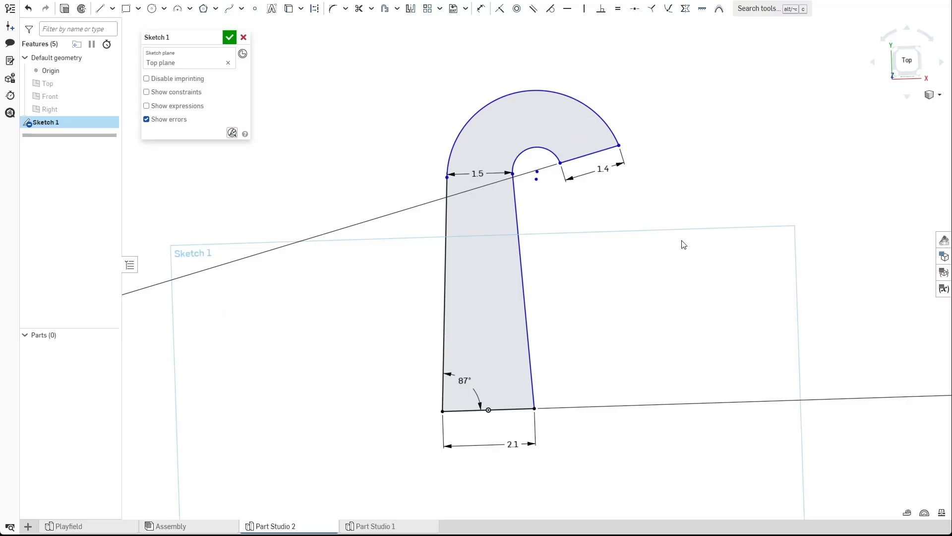
click(230, 37)
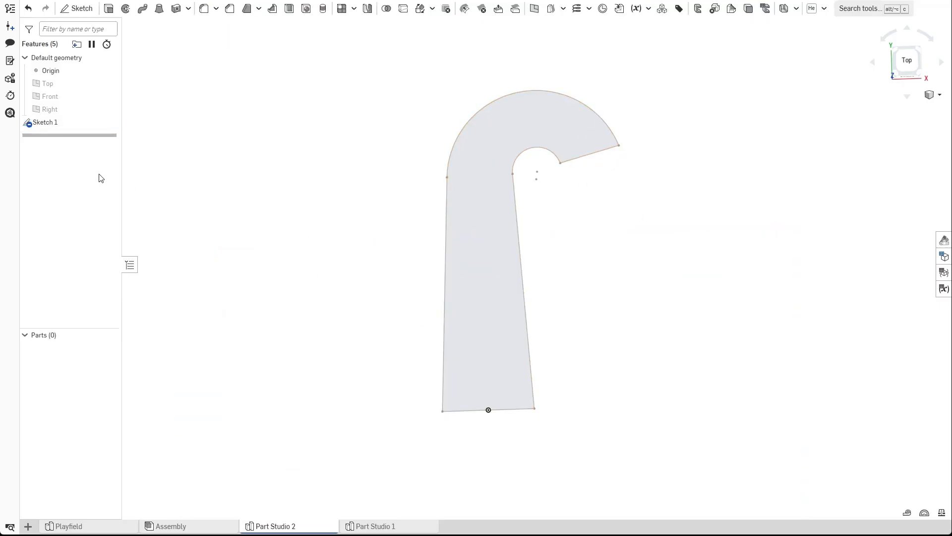
Rename the sketch to outline.
right_click(55, 121)
click(85, 132)
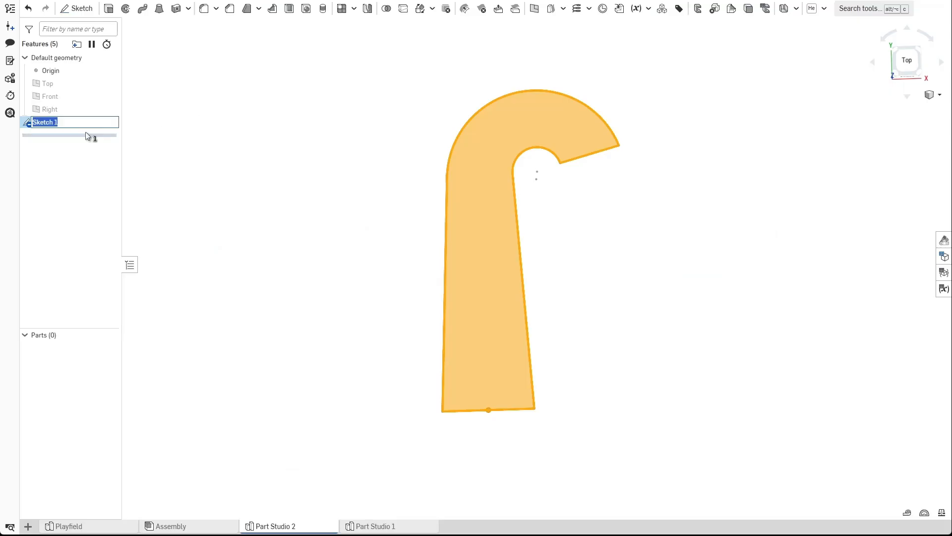
text(outline)
key(Return)
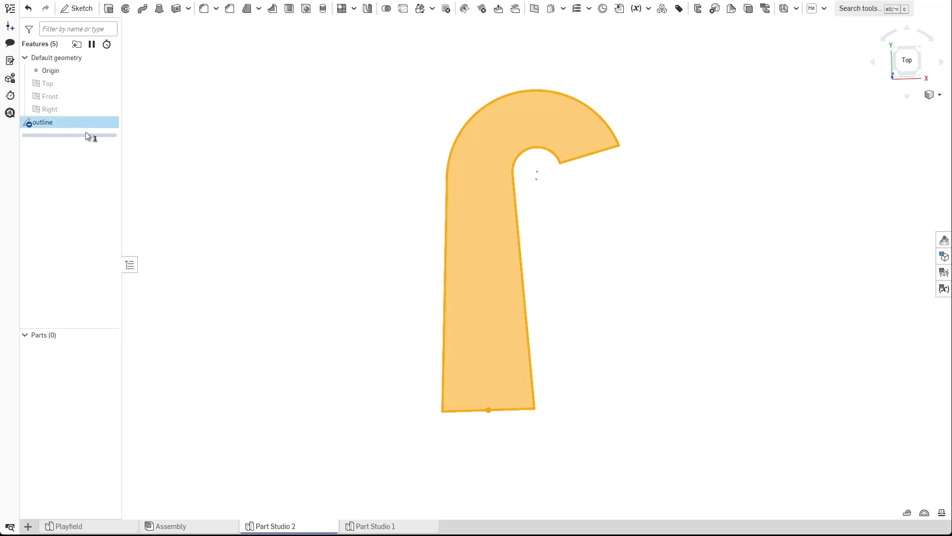
click(204, 151)
In the outline sketch, add a construction line about 3 in long straight down from the origin, then close the sketch.
scroll(362, 183, down, 1)
mouse_move(369, 227)
right_down()
mouse_move(353, 216)
mouse_move(395, 175)
mouse_move(412, 172)
mouse_move(495, 214)
mouse_move(453, 267)
mouse_move(450, 236)
mouse_move(508, 237)
right_up()
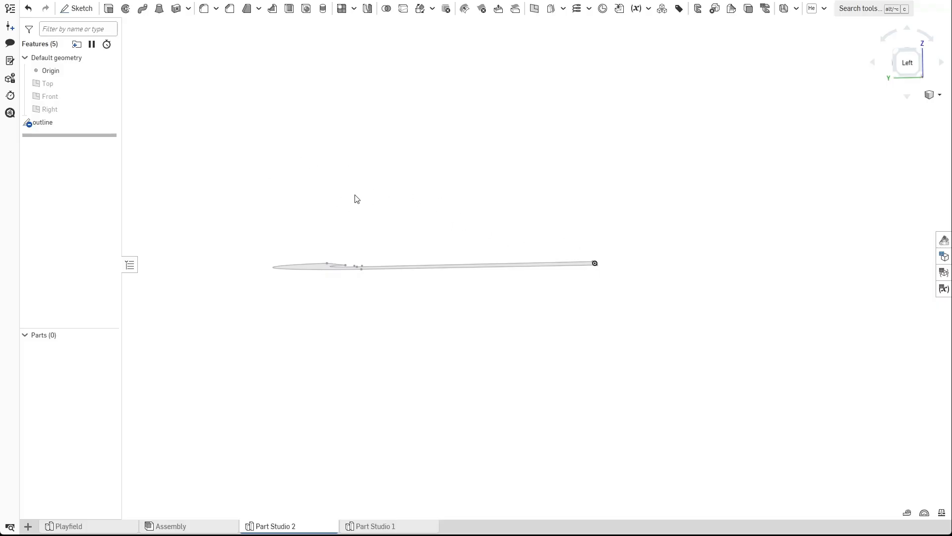
right_drag(357, 199, 369, 291)
double_click(44, 122)
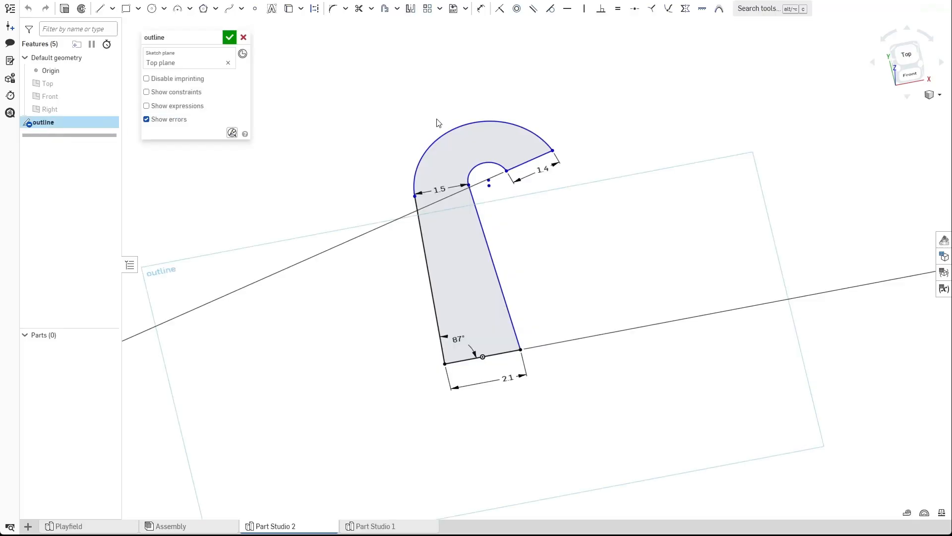
key(n)
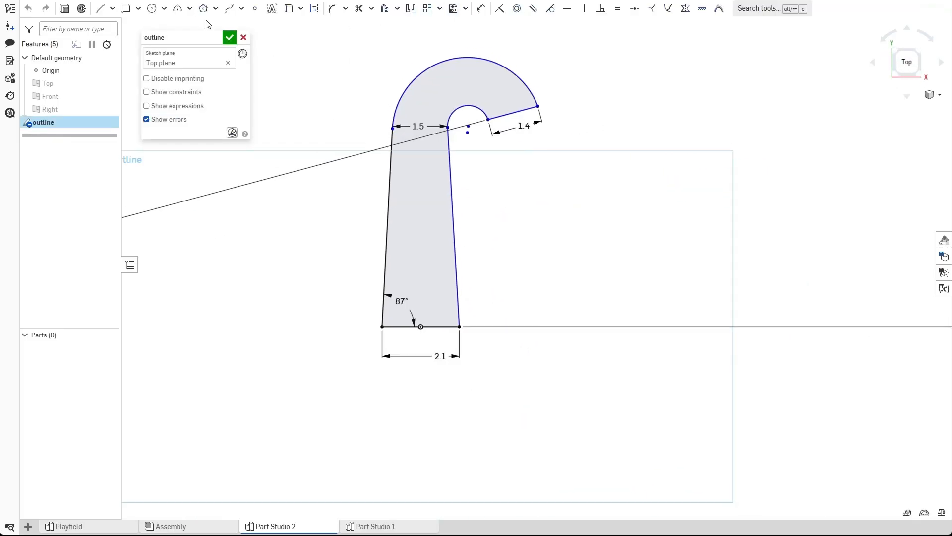
click(100, 8)
click(420, 327)
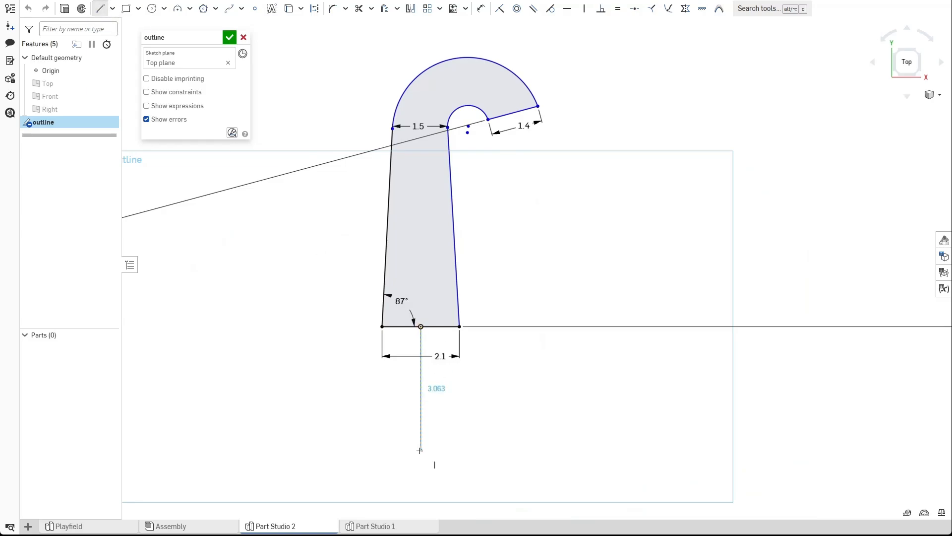
click(420, 452)
key(Escape)
click(421, 386)
key(q)
scroll(438, 352, up, 3)
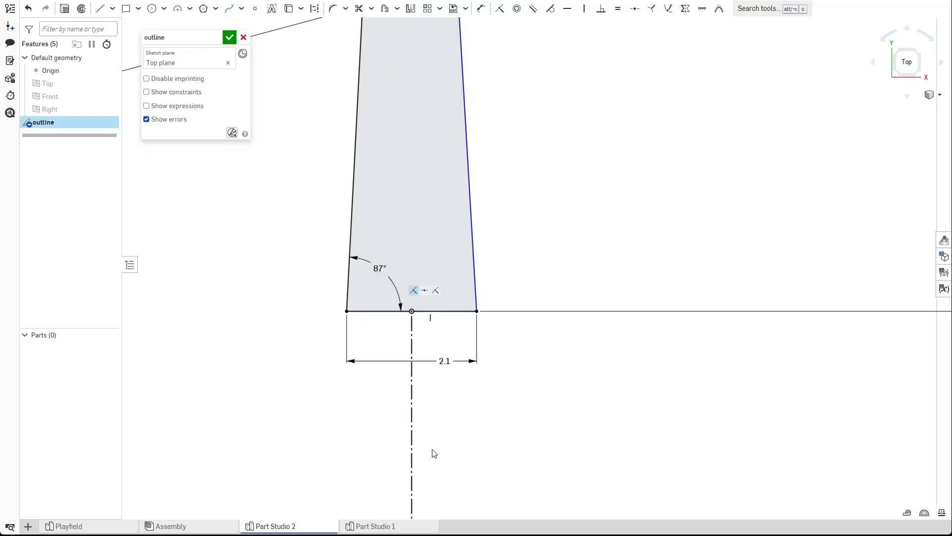
scroll(401, 458, down, 2)
middle_drag(436, 450, 474, 397)
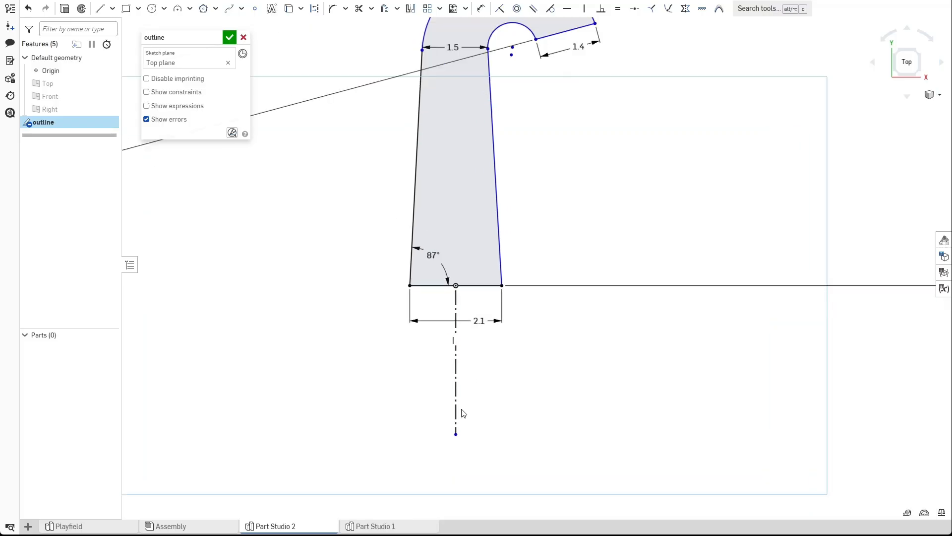
click(229, 37)
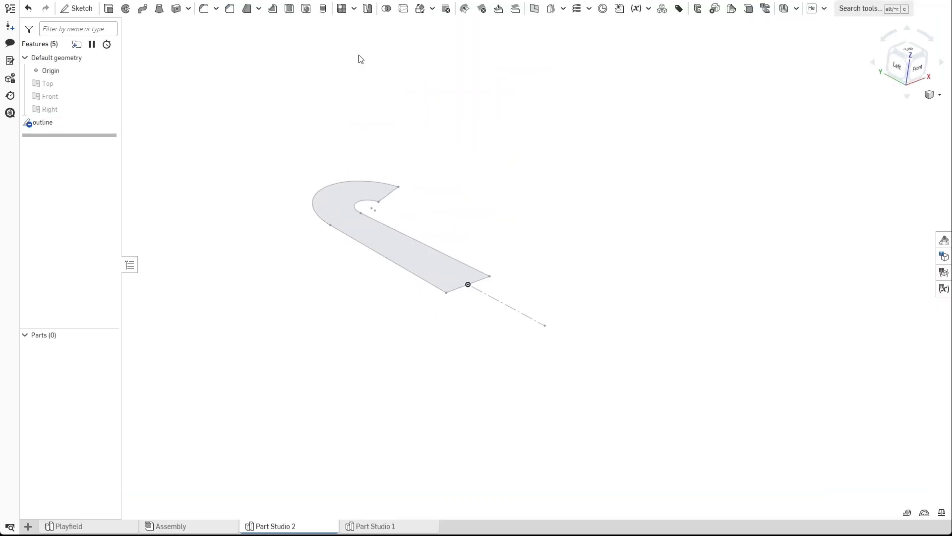
Create a plane through the construction line at a 90 deg line angle.
click(534, 9)
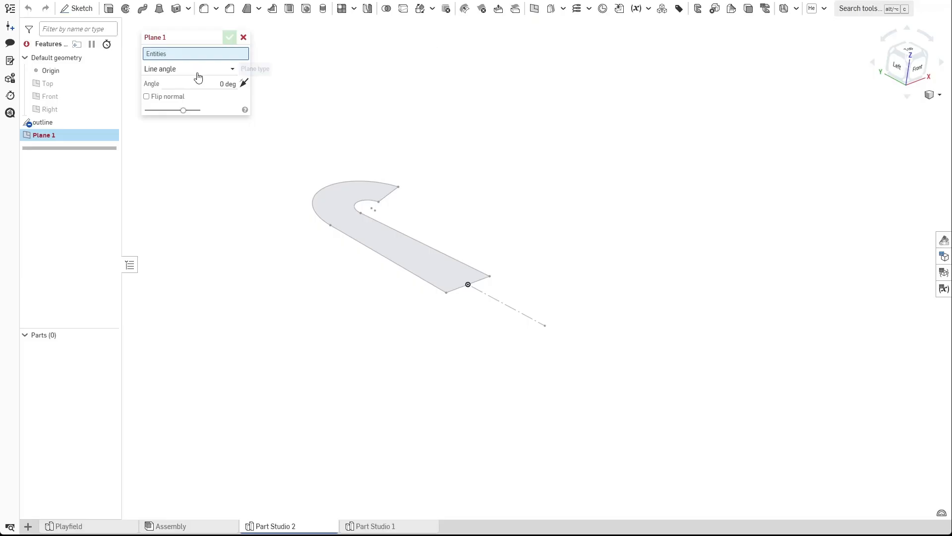
click(511, 309)
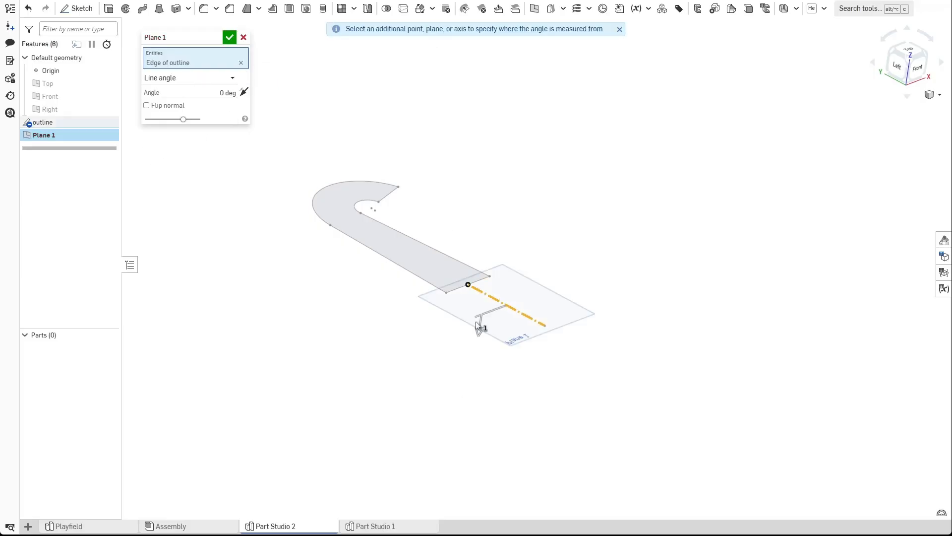
click(221, 93)
text(9)
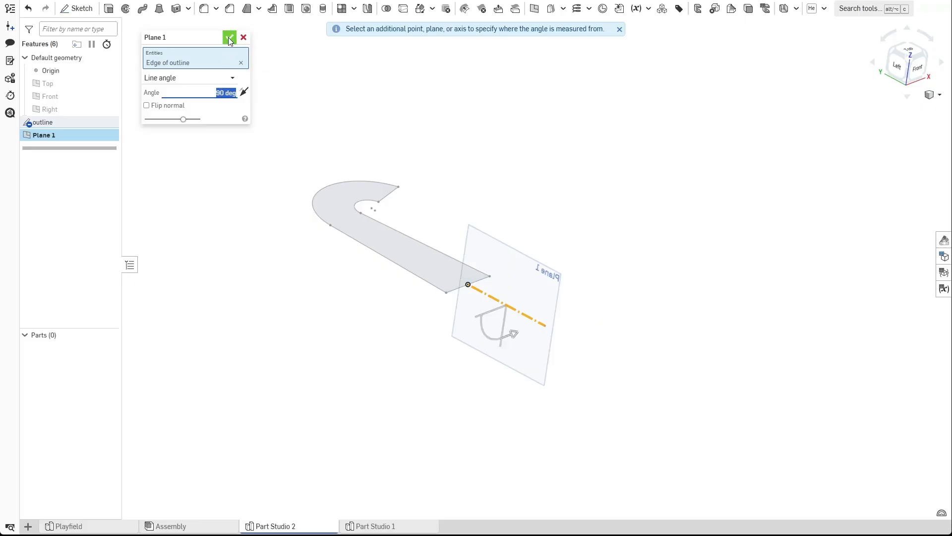
click(229, 38)
Start a new sketch on Plane 1.
scroll(521, 300, up, 5)
key(shift+1)
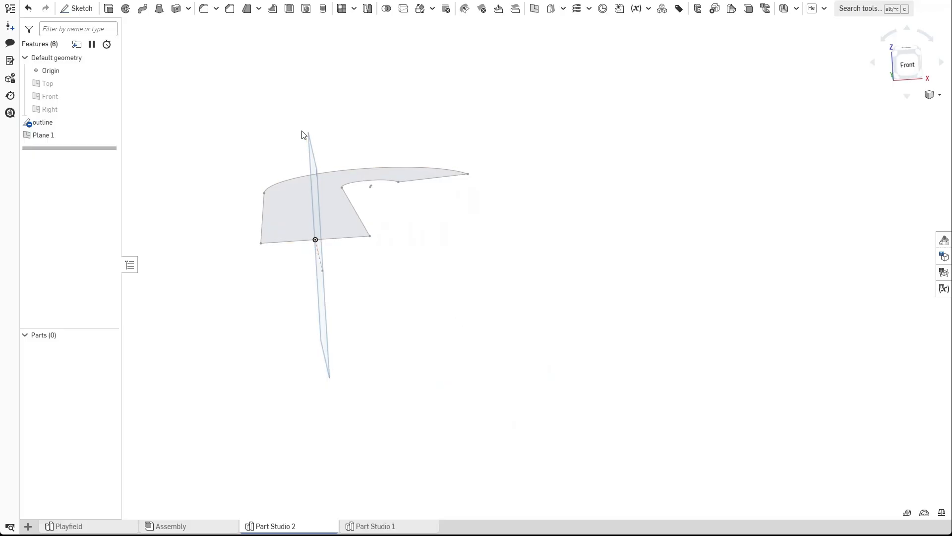
right_drag(297, 309, 279, 192)
click(81, 8)
click(446, 223)
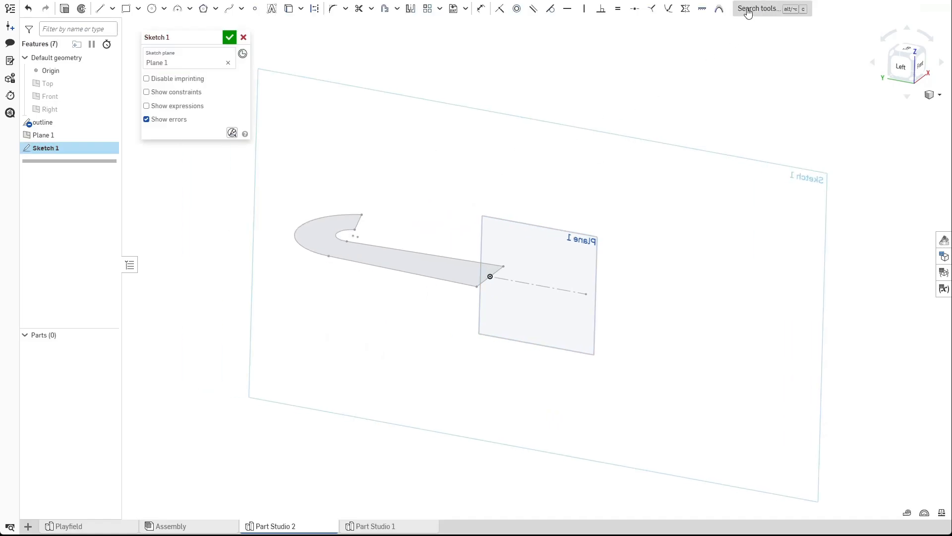
Draw a two-segment polyline from the origin: a sloped segment followed by a horizontal one.
key(n)
click(100, 8)
click(609, 381)
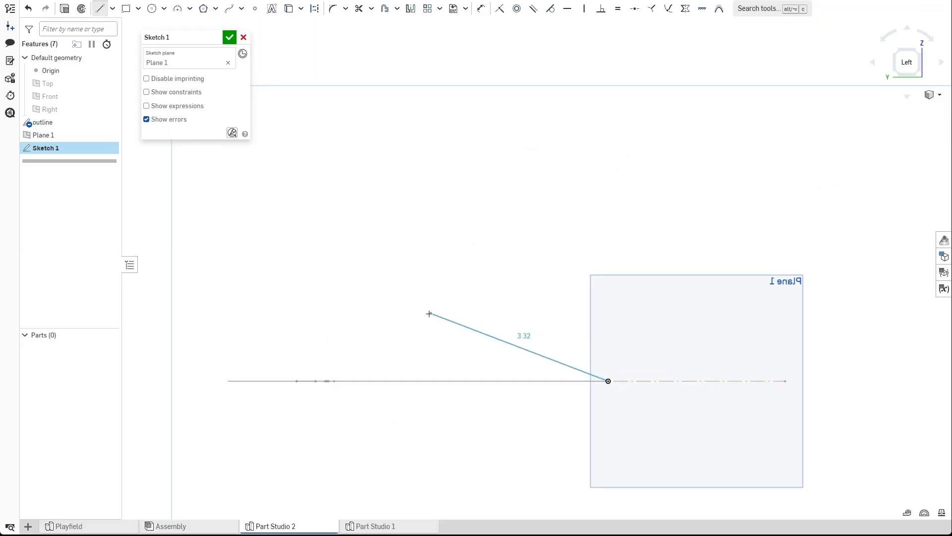
click(398, 289)
click(204, 288)
key(Escape)
Intersect the outline with the sketch plane and make the resulting line construction geometry.
scroll(383, 238, down, 2)
right_drag(383, 238, 472, 286)
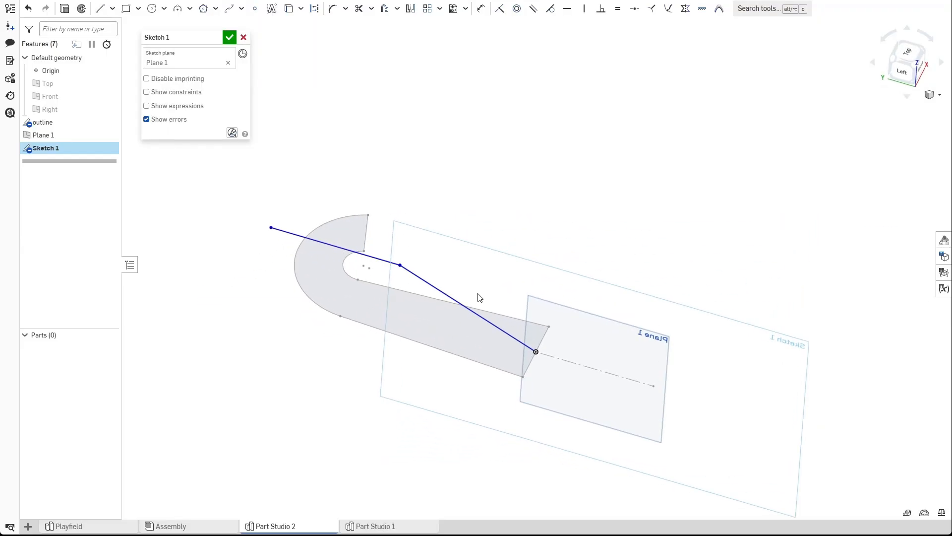
mouse_move(513, 376)
right_down()
mouse_move(513, 433)
mouse_move(512, 423)
mouse_move(670, 371)
right_up()
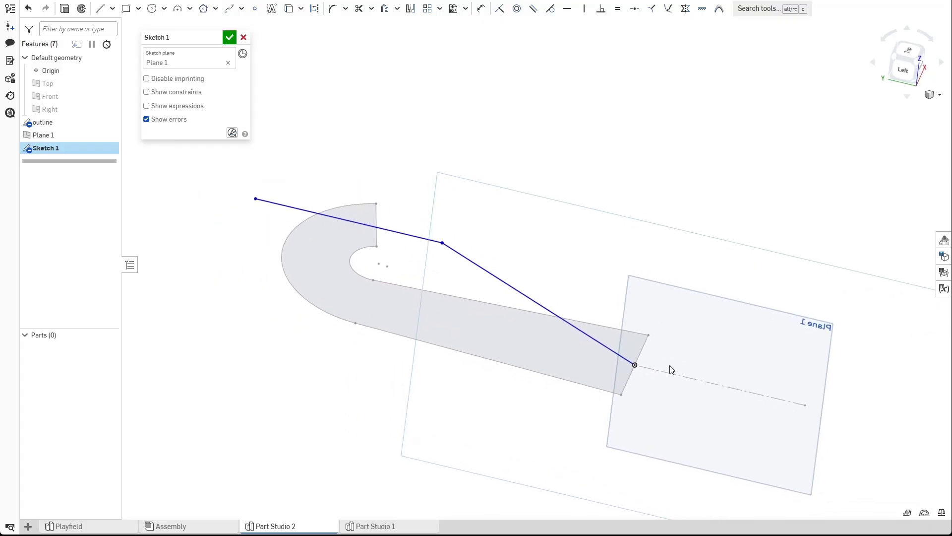
click(635, 366)
right_click(637, 363)
scroll(364, 277, up, 3)
mouse_move(364, 276)
right_down()
mouse_move(383, 272)
mouse_move(272, 323)
mouse_move(272, 313)
right_up()
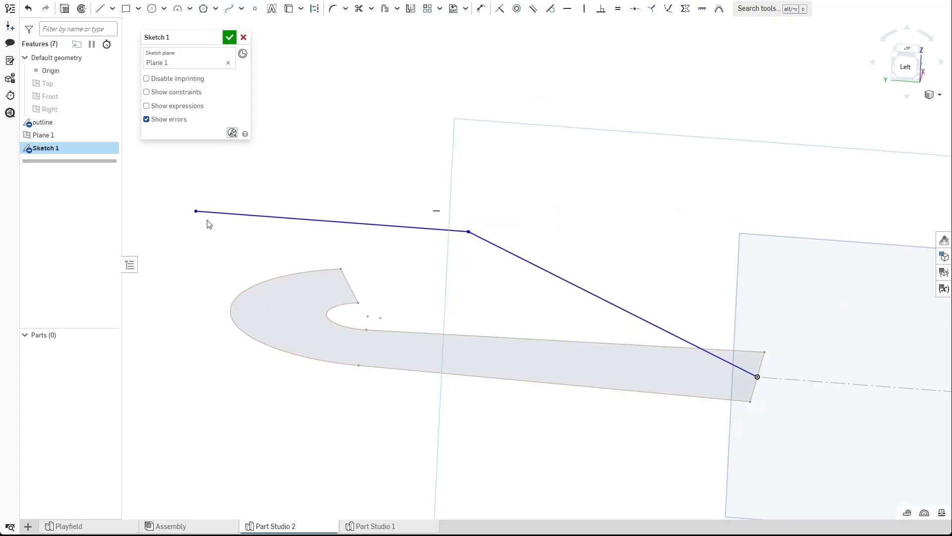
middle_drag(224, 262, 301, 271)
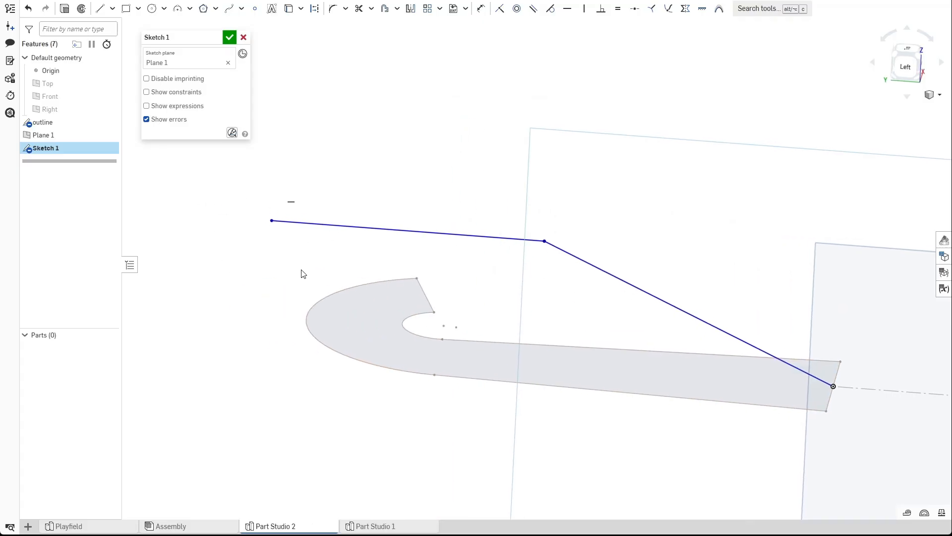
click(289, 8)
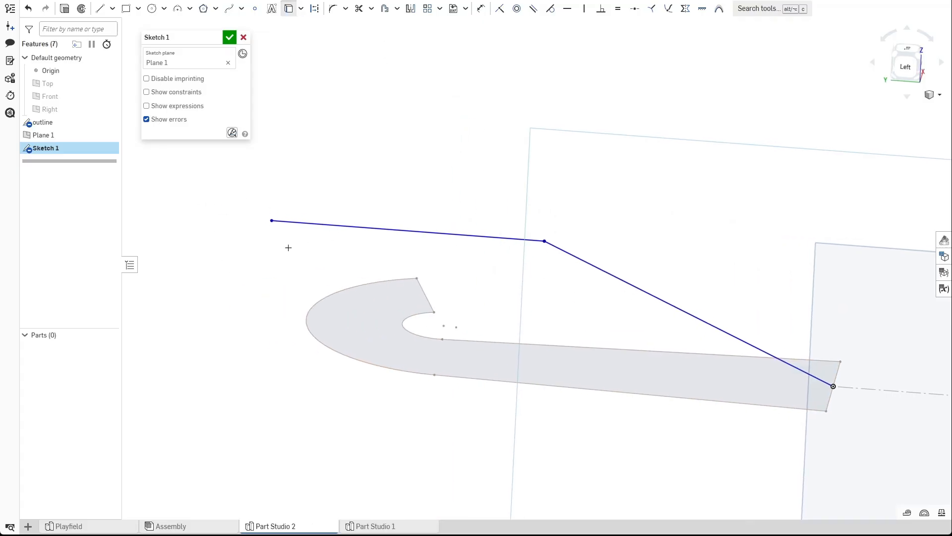
click(307, 334)
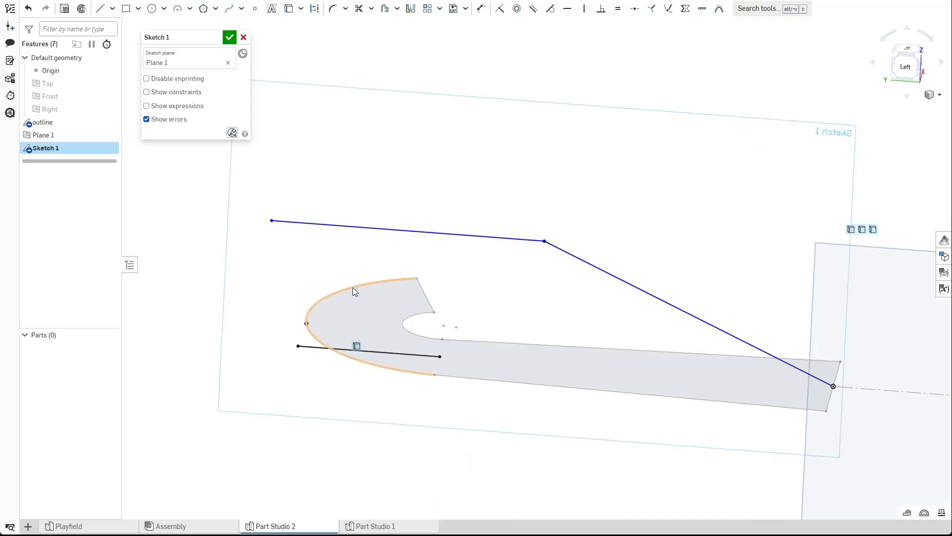
click(405, 353)
key(q)
scroll(358, 382, up, 5)
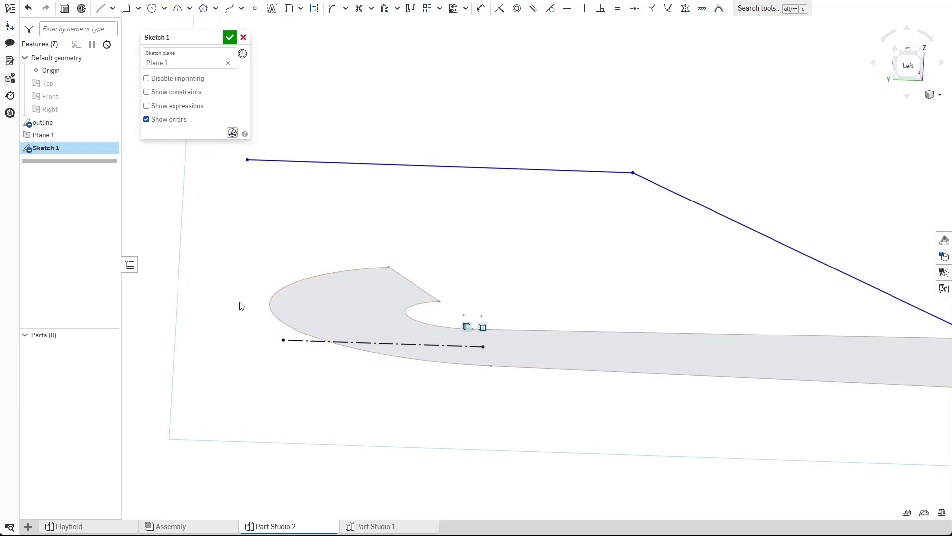
Draw a vertical construction line from the intersection line's end up to the polyline's free end.
key(l)
mouse_move(417, 337)
right_down()
mouse_move(372, 423)
mouse_move(287, 344)
right_up()
click(300, 344)
click(300, 127)
key(Escape)
click(298, 145)
key(q)
click(307, 172)
drag(260, 202, 300, 204)
drag(300, 128, 299, 204)
mouse_move(542, 325)
right_down()
mouse_move(475, 449)
mouse_move(493, 436)
mouse_move(474, 426)
right_up()
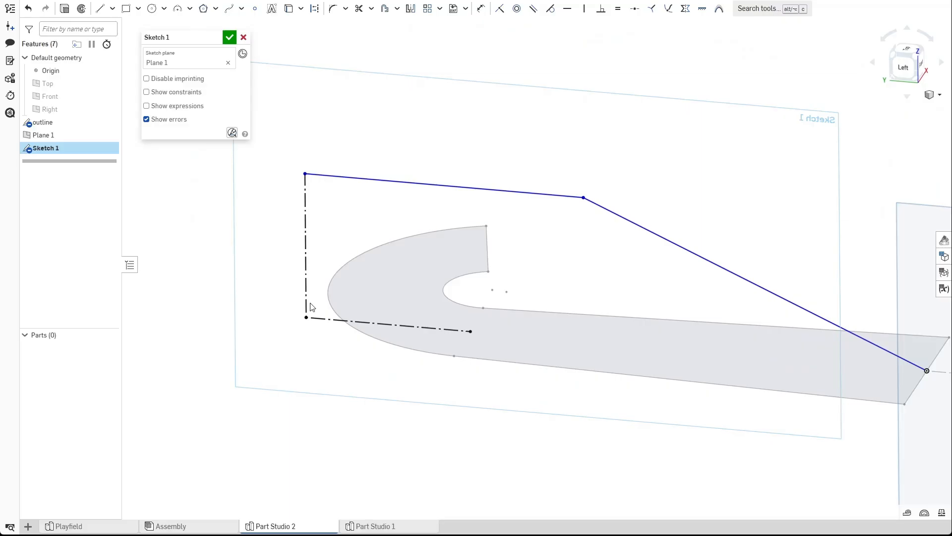
Dimension the vertical construction line to 2 in.
key(d)
click(306, 247)
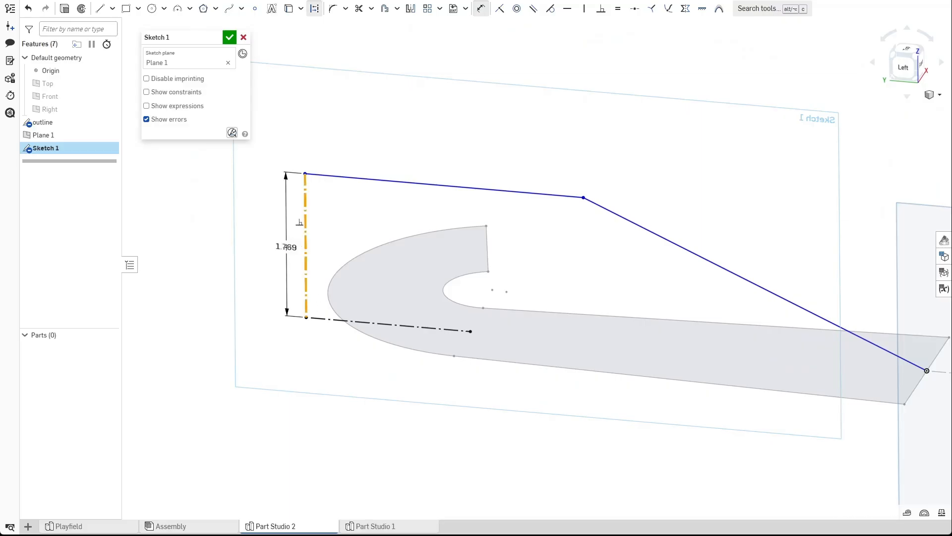
click(281, 248)
text(1)
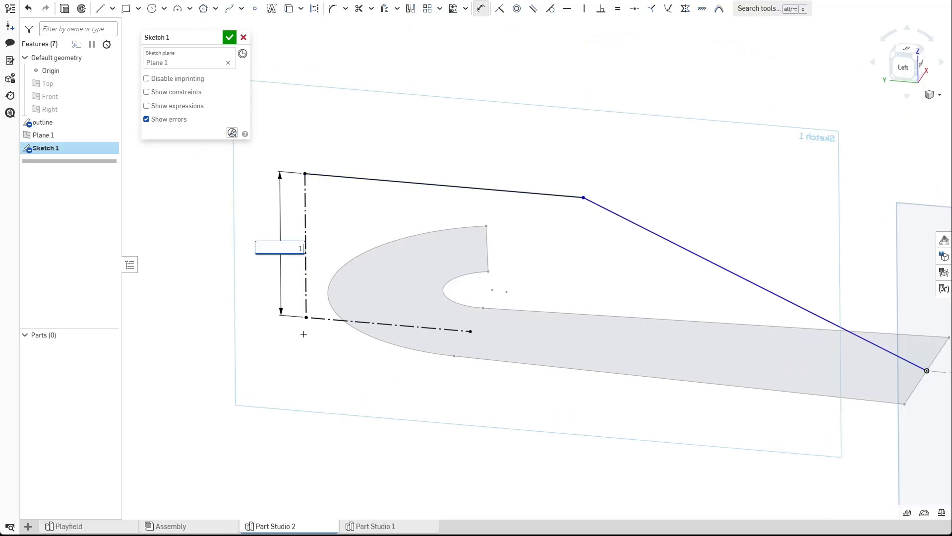
key(Return)
double_click(278, 248)
text(2)
key(Return)
Round the polyline's bend with a sketch fillet of radius 3.
scroll(390, 222, down, 2)
right_drag(442, 161, 546, 205)
scroll(545, 205, up, 1)
mouse_move(557, 130)
right_down()
mouse_move(554, 120)
mouse_move(568, 130)
mouse_move(559, 119)
right_up()
scroll(567, 203, up, 1)
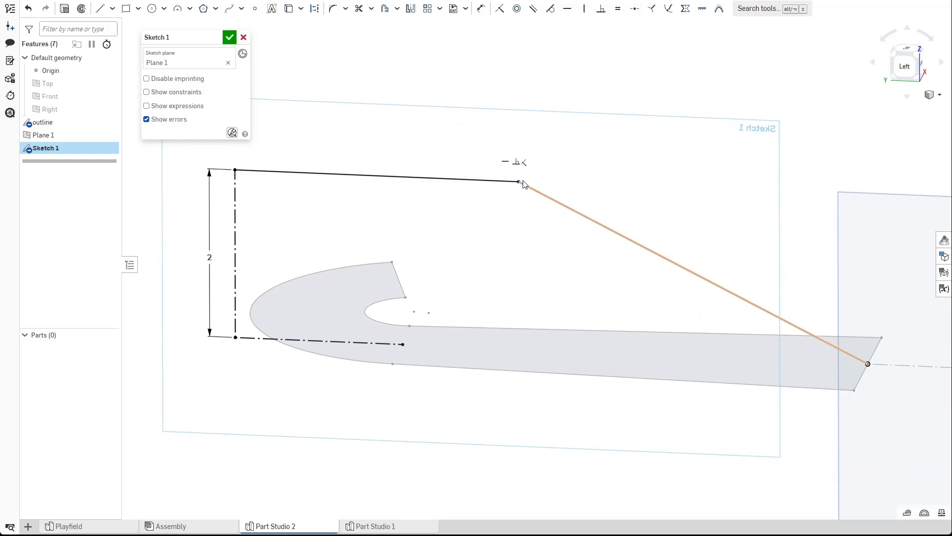
scroll(520, 184, up, 3)
scroll(519, 185, down, 3)
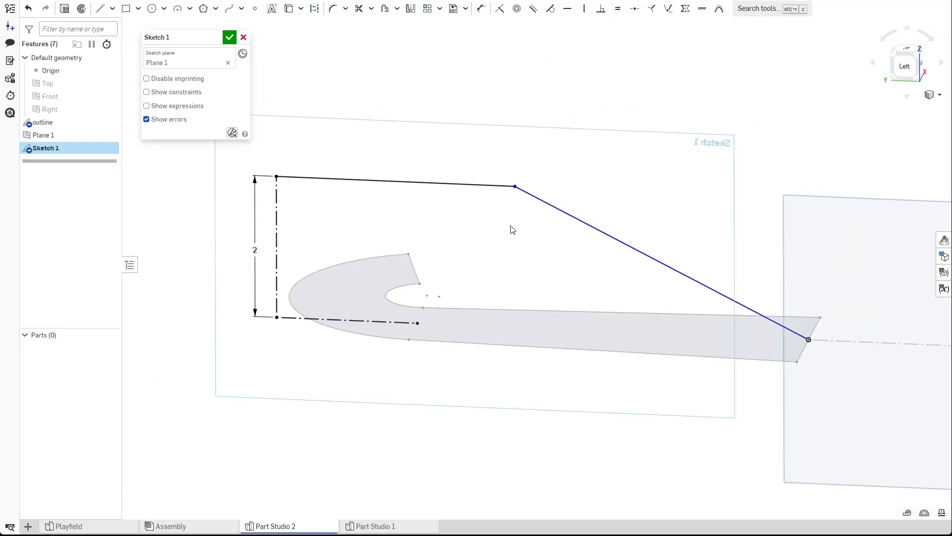
scroll(500, 183, up, 1)
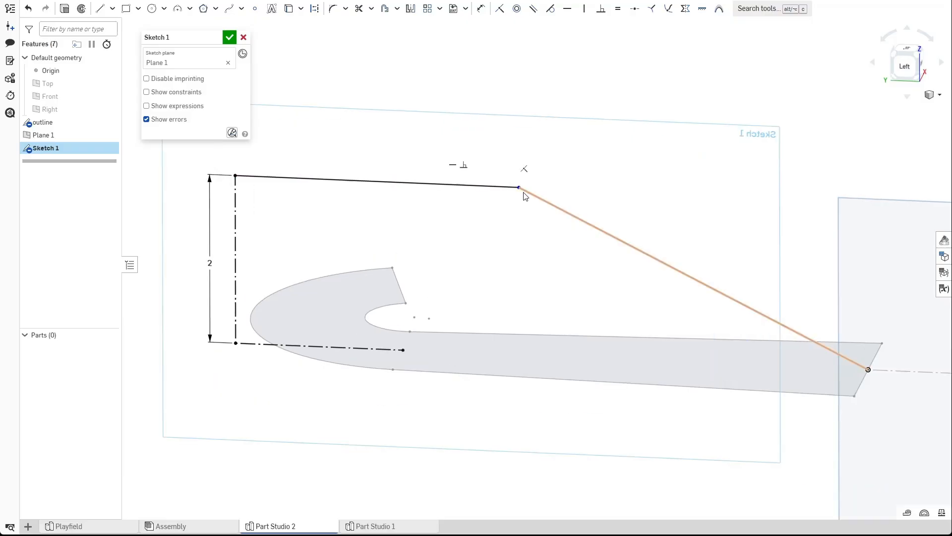
right_drag(488, 124, 493, 147)
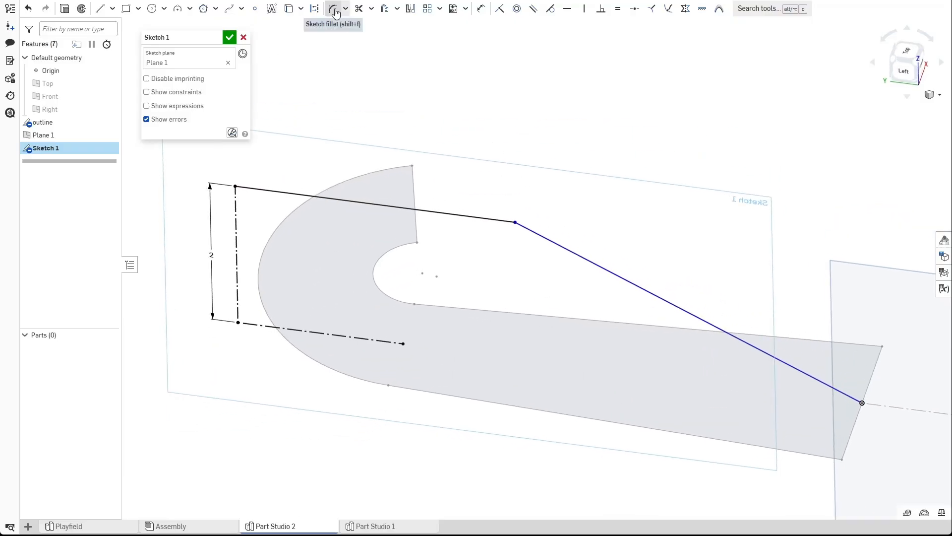
click(515, 223)
click(624, 262)
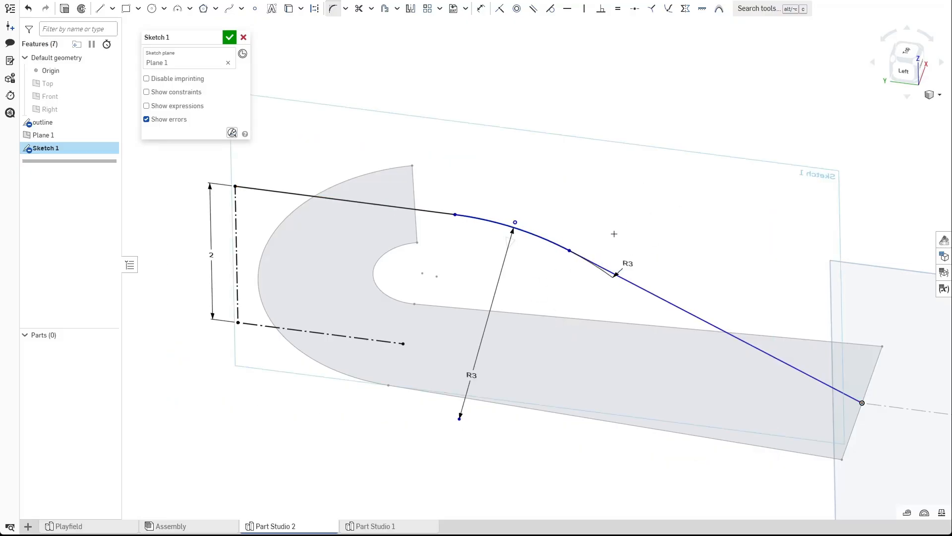
key(Return)
key(Escape)
right_drag(566, 223, 555, 202)
right_drag(528, 153, 519, 164)
key(n)
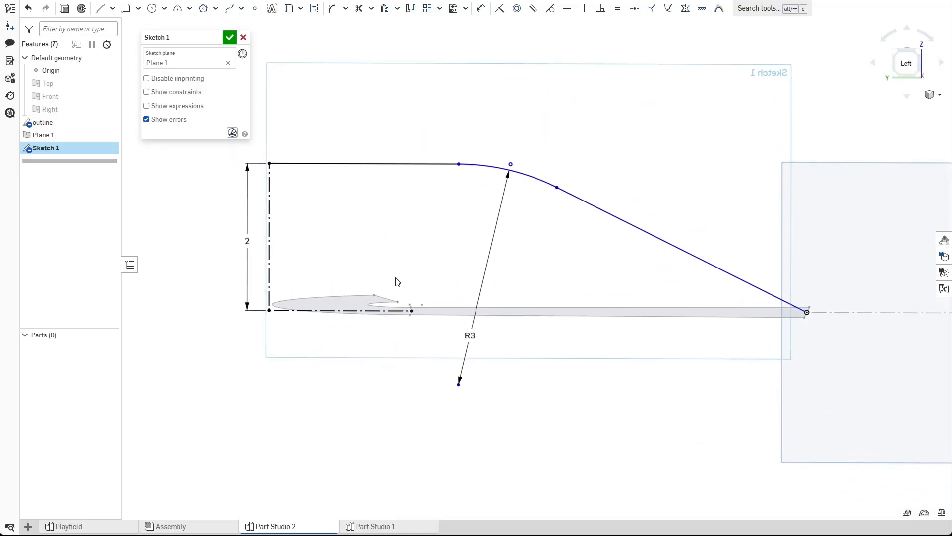
Dimension the horizontal distance from the point on the construction line to the fillet's start as 0.5 in.
scroll(407, 255, up, 3)
mouse_move(411, 254)
right_down()
mouse_move(408, 280)
mouse_move(414, 270)
mouse_move(423, 289)
mouse_move(414, 267)
right_up()
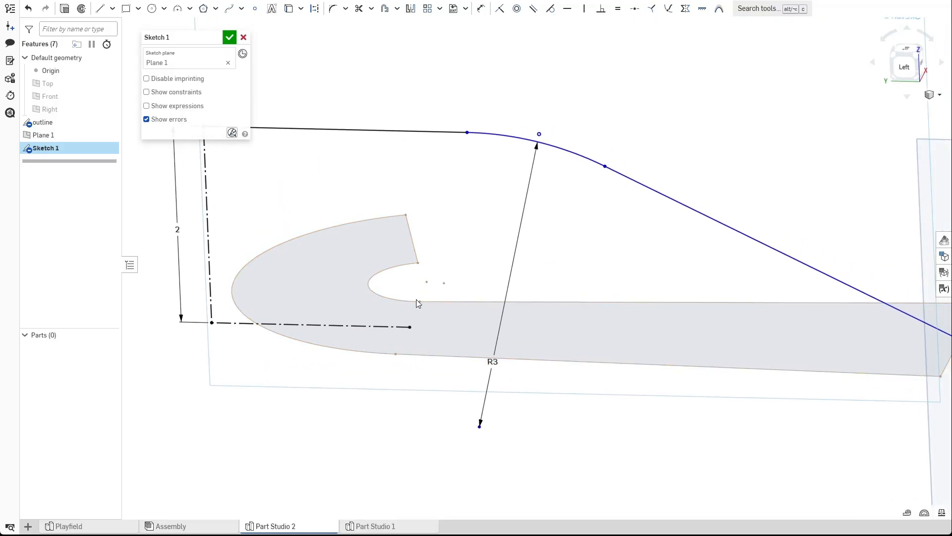
right_drag(443, 312, 443, 333)
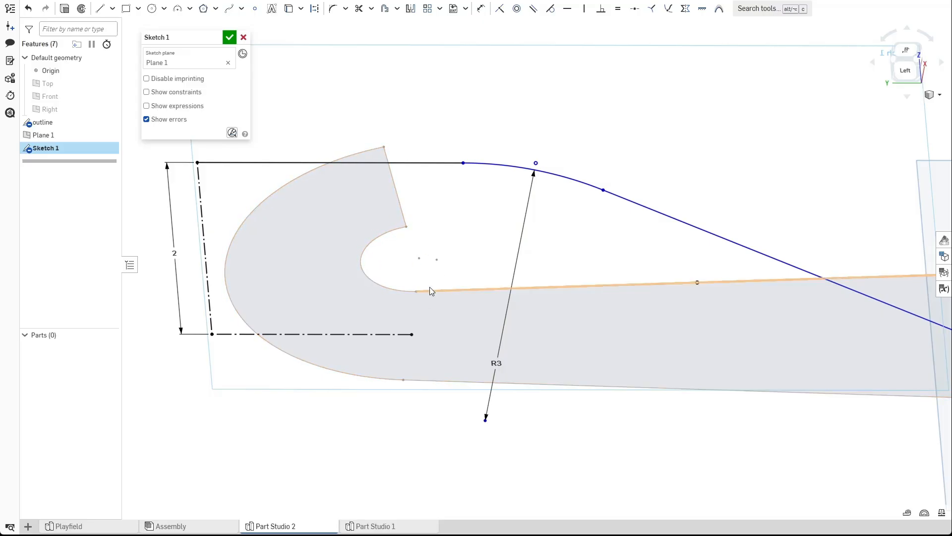
click(289, 8)
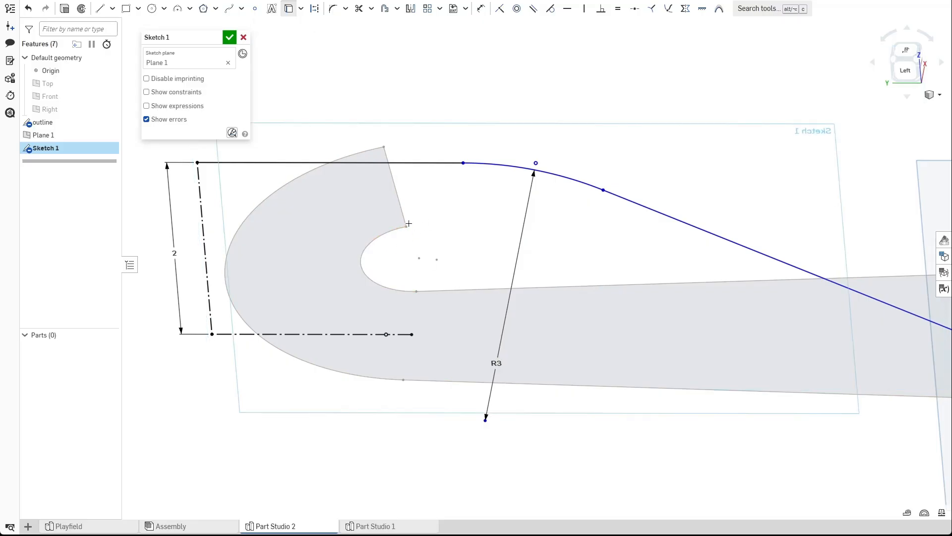
key(Escape)
click(408, 226)
click(471, 263)
right_drag(473, 261, 473, 244)
key(n)
key(u)
click(357, 384)
click(467, 137)
click(426, 106)
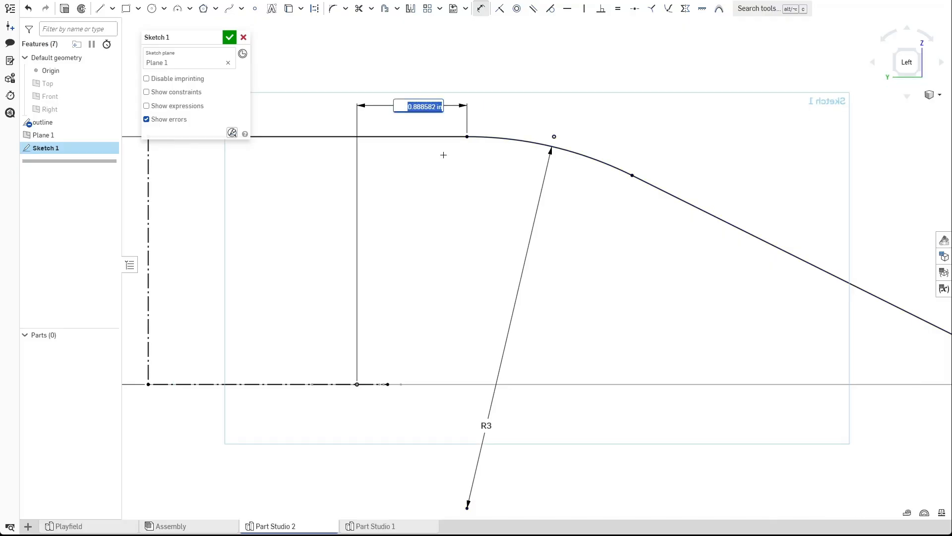
text(0.5)
key(Return)
key(Escape)
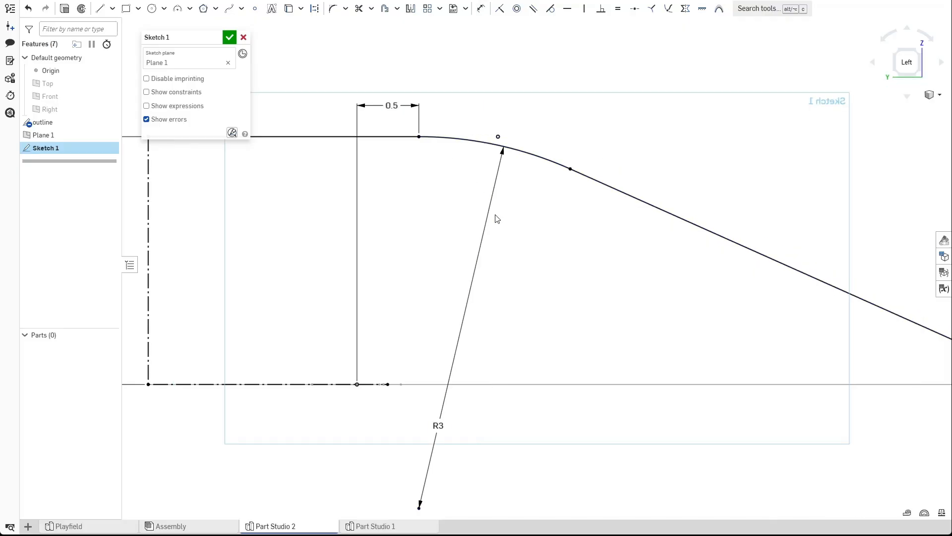
Finish the path sketch.
scroll(442, 239, down, 3)
mouse_move(442, 239)
right_down()
mouse_move(416, 299)
mouse_move(419, 284)
right_up()
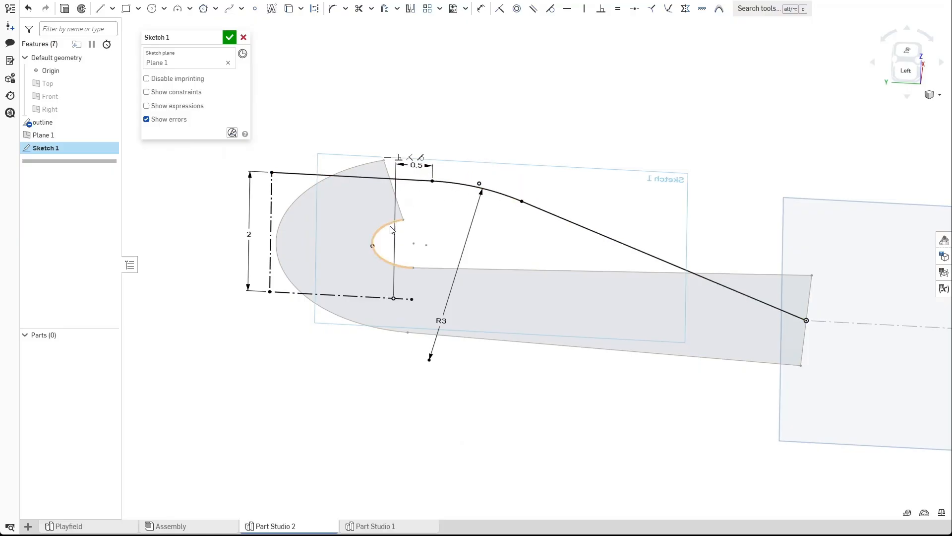
mouse_move(395, 207)
right_down()
mouse_move(492, 268)
mouse_move(438, 242)
mouse_move(470, 247)
mouse_move(453, 244)
right_up()
scroll(441, 250, down, 2)
click(229, 38)
mouse_move(578, 191)
right_down()
mouse_move(528, 226)
mouse_move(540, 227)
right_up()
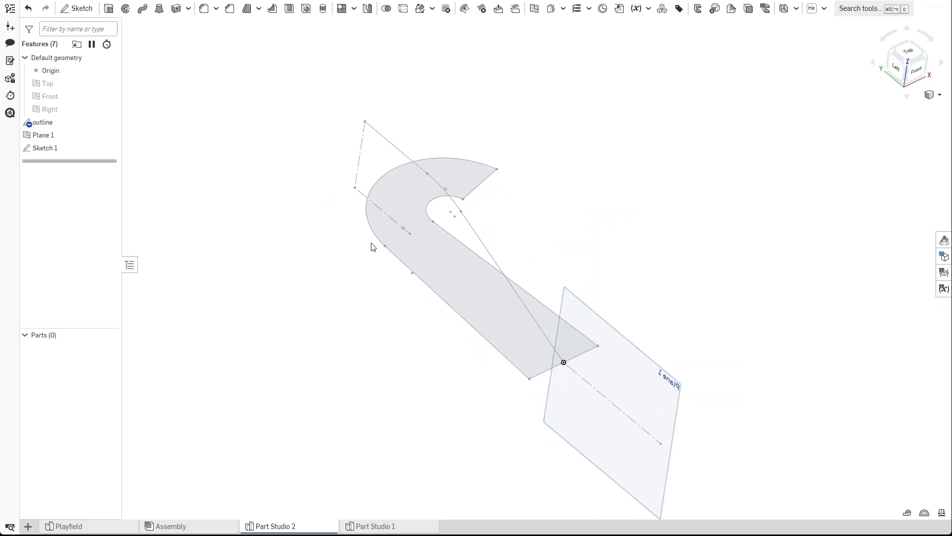
Rename the path sketch as profile.
click(435, 244)
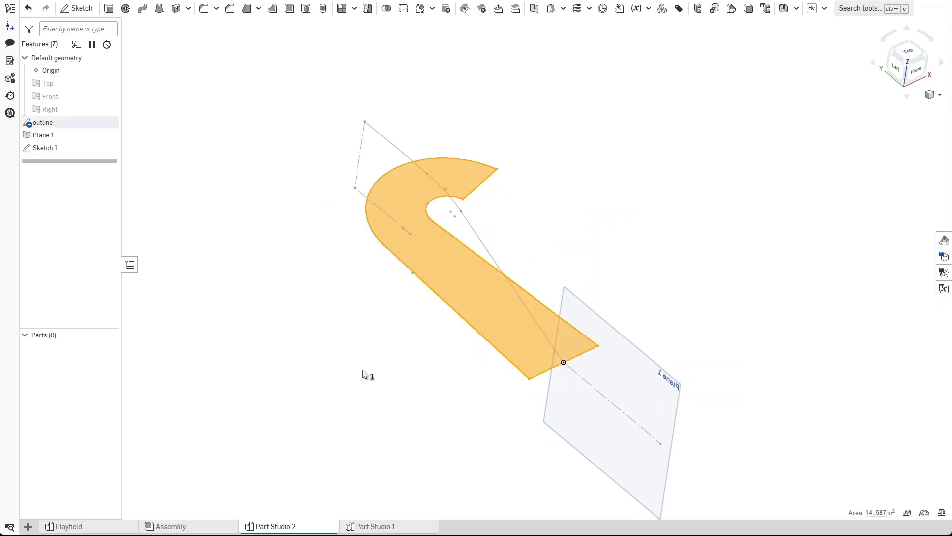
click(382, 349)
right_drag(382, 349, 425, 328)
mouse_move(432, 208)
right_down()
mouse_move(506, 229)
mouse_move(438, 355)
mouse_move(456, 317)
right_up()
right_click(52, 148)
click(74, 157)
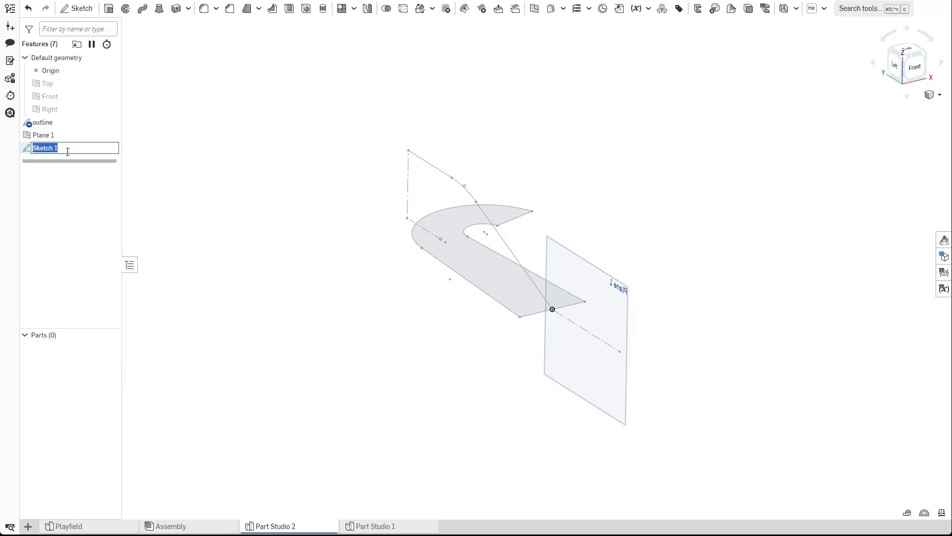
text(profile)
key(Return)
Start a Sheet metal model in Extrude mode and select the three segments of the profile sketch as curves to extrude.
mouse_move(251, 202)
right_down()
mouse_move(329, 210)
mouse_move(363, 228)
mouse_move(351, 216)
mouse_move(340, 247)
mouse_move(351, 243)
right_up()
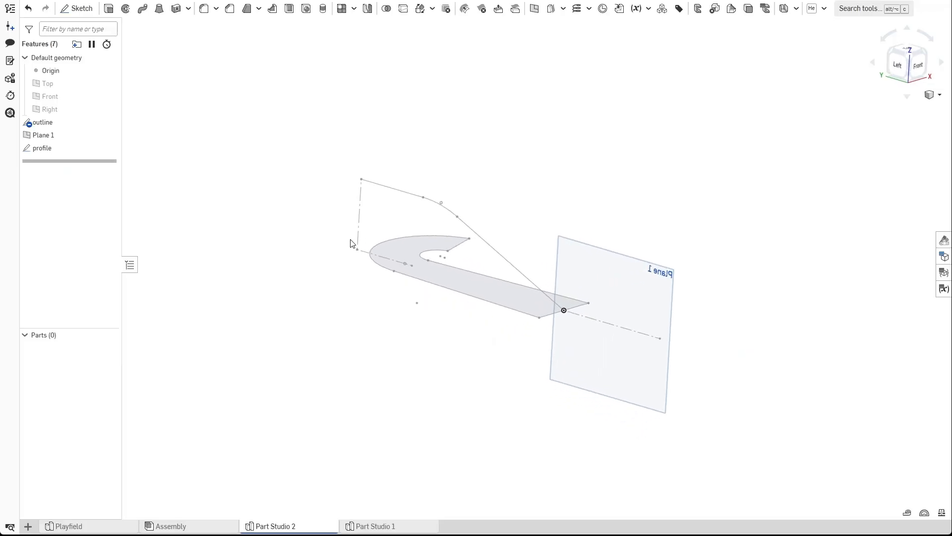
mouse_move(370, 284)
right_down()
mouse_move(372, 308)
mouse_move(386, 300)
right_up()
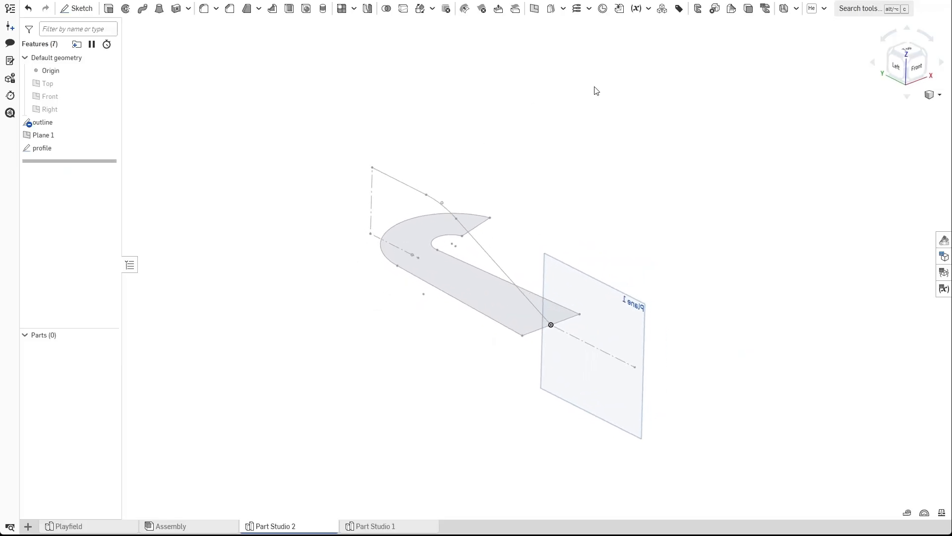
click(782, 10)
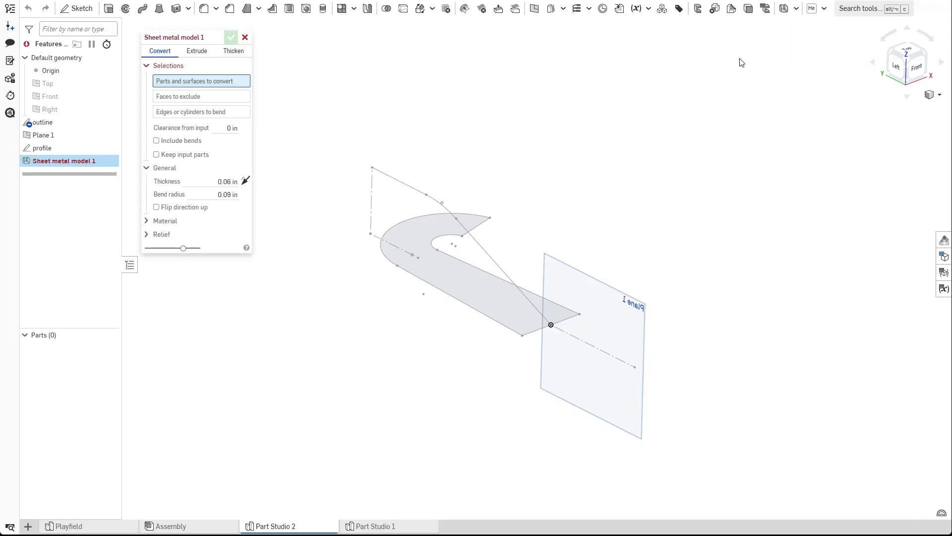
click(189, 51)
scroll(464, 214, up, 2)
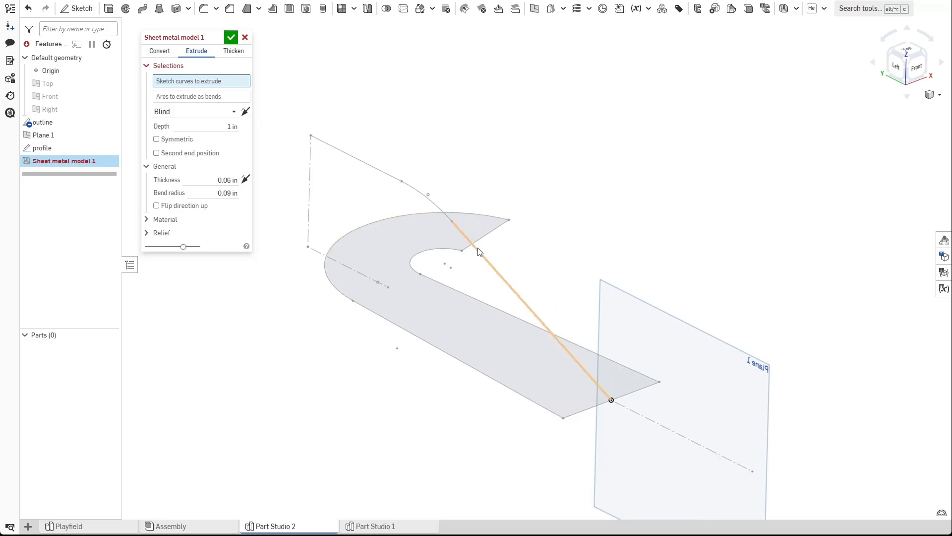
click(476, 251)
click(436, 209)
click(404, 184)
mouse_move(383, 212)
right_down()
mouse_move(364, 308)
mouse_move(328, 326)
mouse_move(327, 346)
mouse_move(335, 339)
right_up()
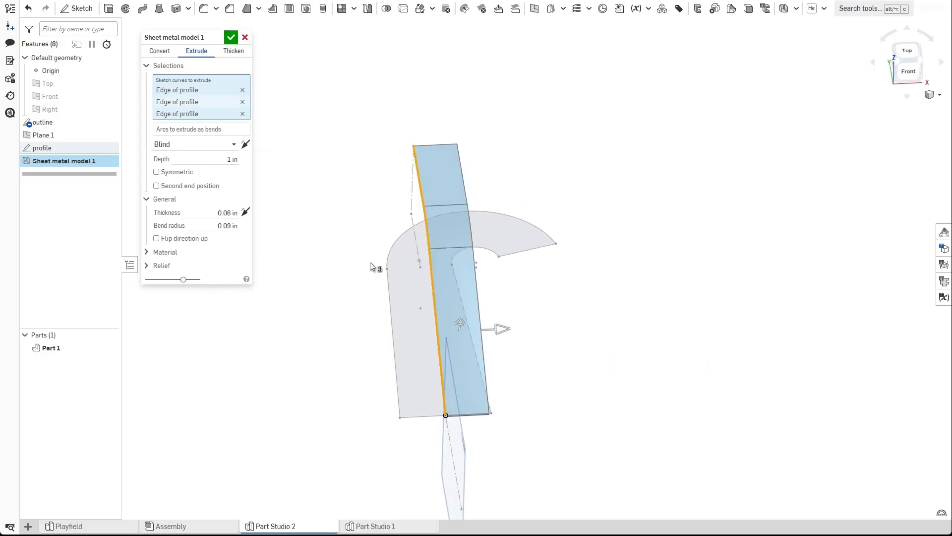
mouse_move(423, 347)
right_down()
mouse_move(399, 377)
mouse_move(429, 356)
right_up()
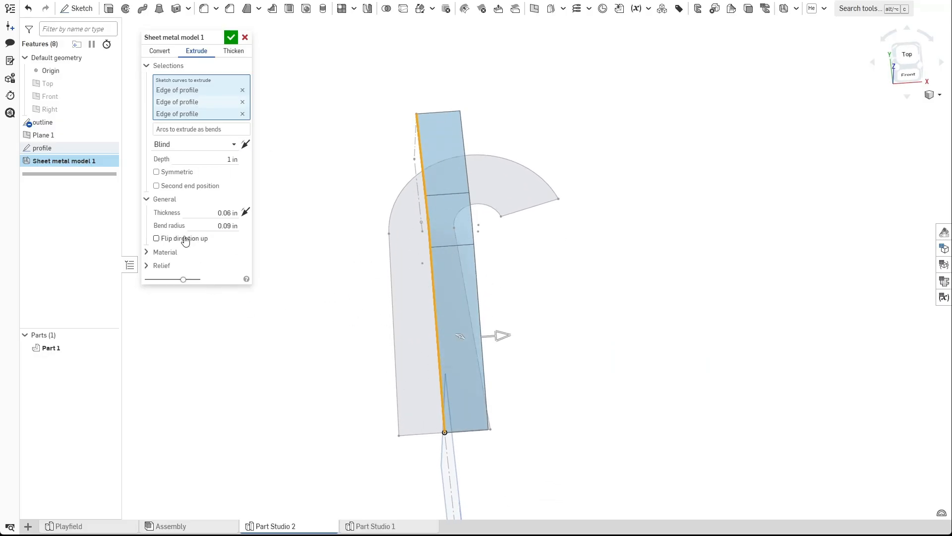
Make the sheet metal extrusion symmetric with a depth of 10 in and accept the feature.
click(156, 172)
scroll(370, 302, down, 1)
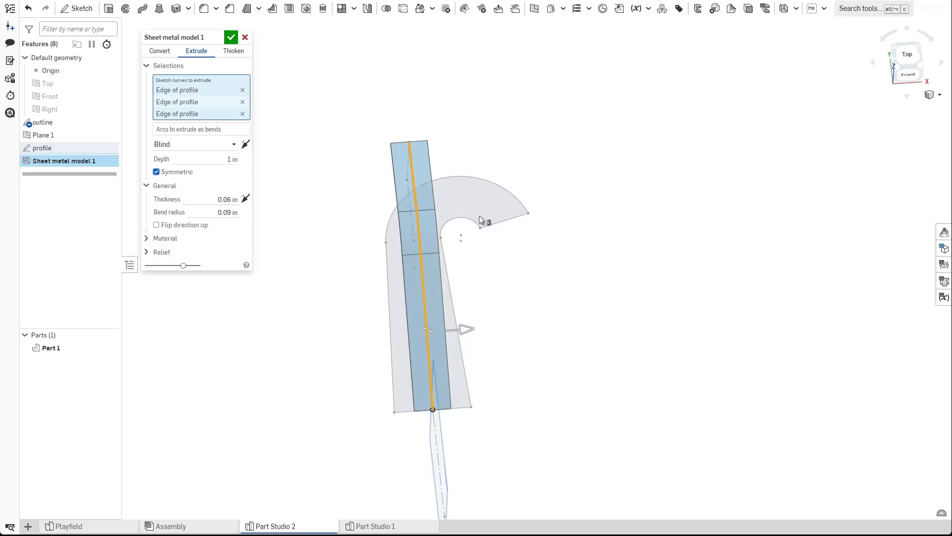
right_drag(375, 242, 400, 212)
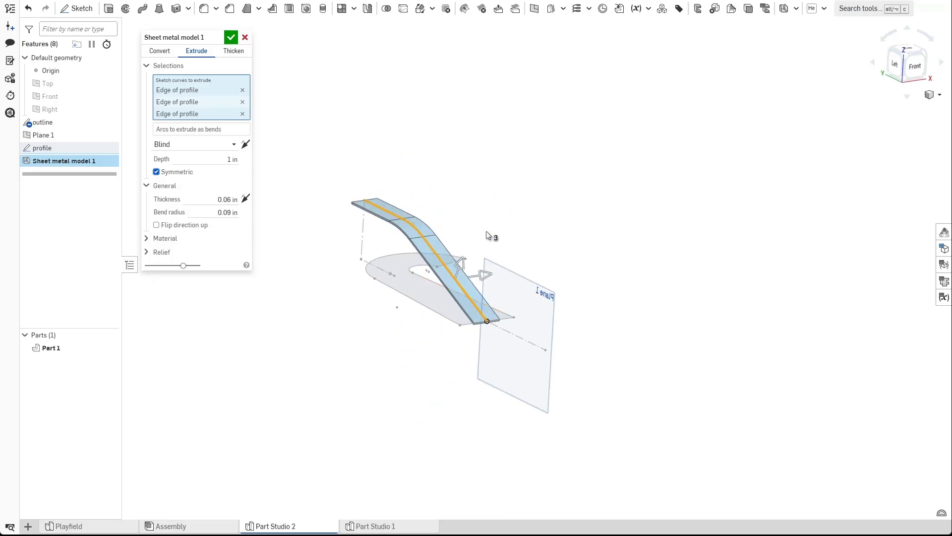
right_drag(440, 248, 328, 354)
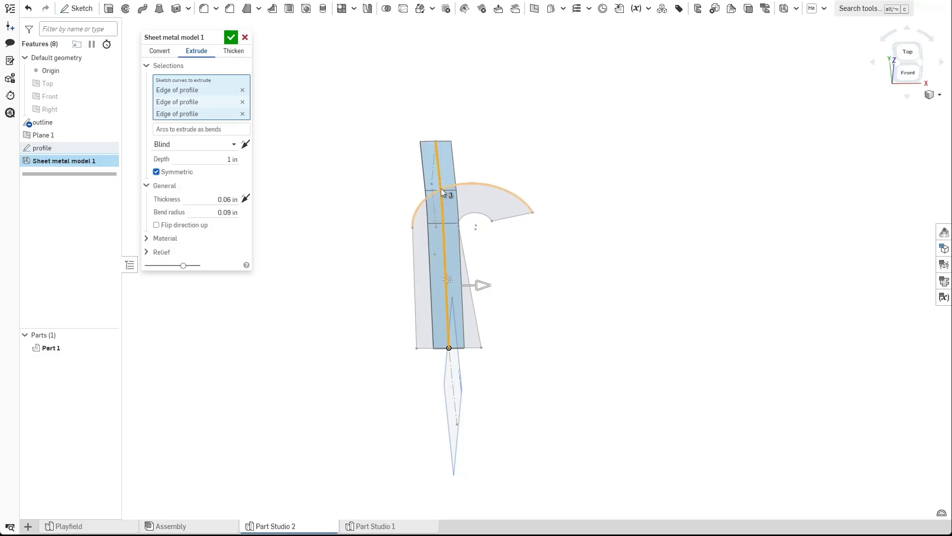
right_drag(365, 296, 370, 338)
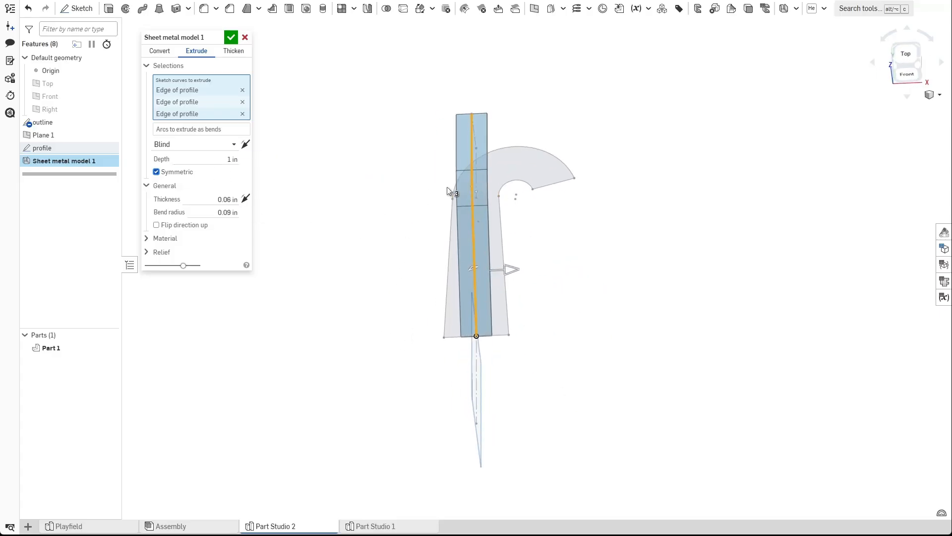
drag(511, 269, 650, 262)
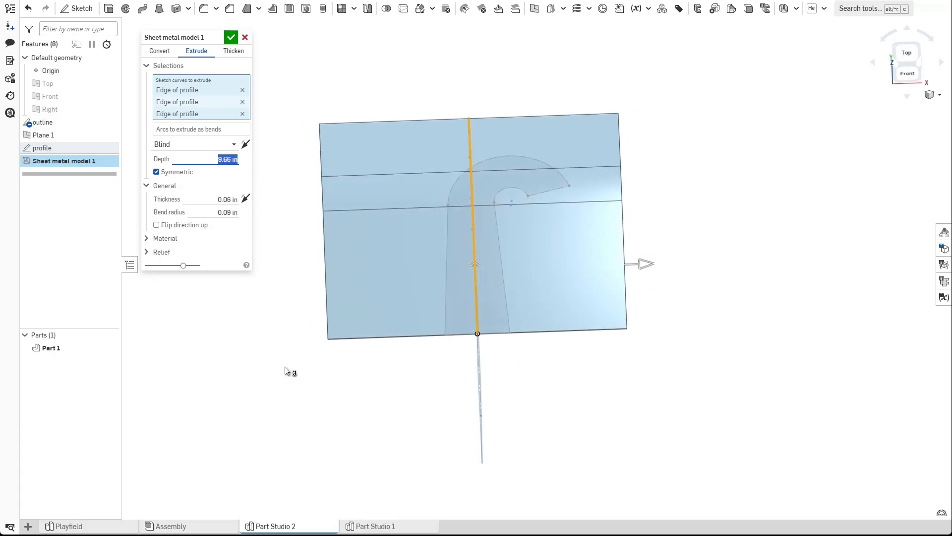
text(10)
key(Return)
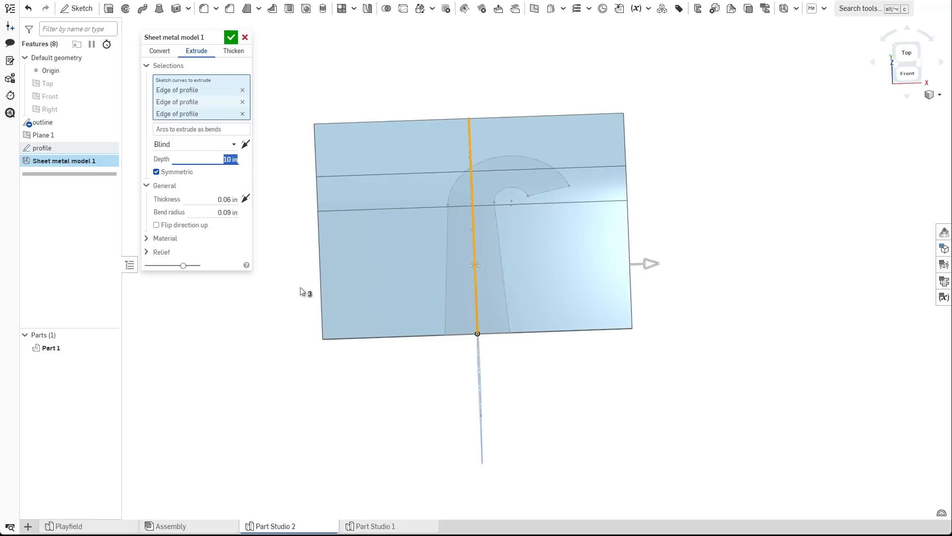
click(231, 37)
Hide the planes and inspect the bent sheet metal part from several angles.
right_drag(240, 70, 318, 167)
key(p)
right_drag(376, 278, 480, 380)
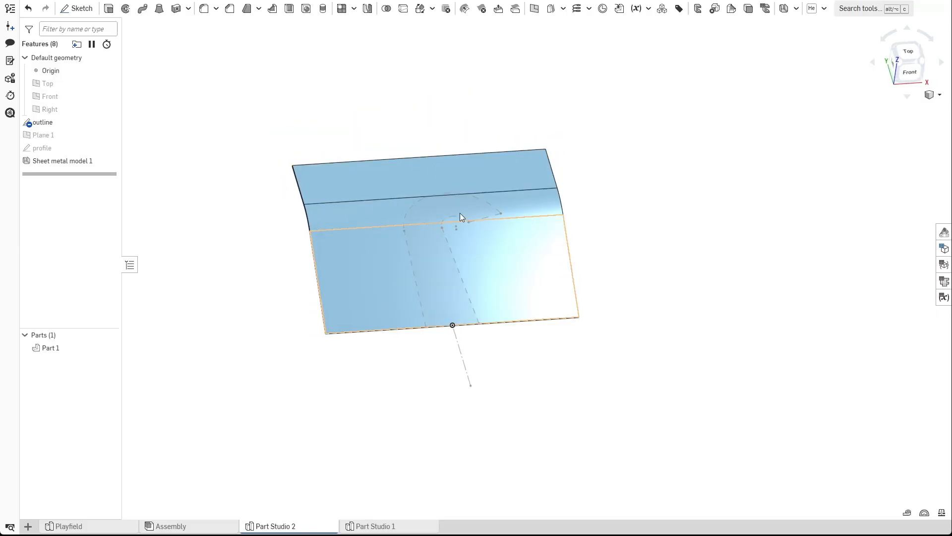
right_drag(342, 256, 315, 262)
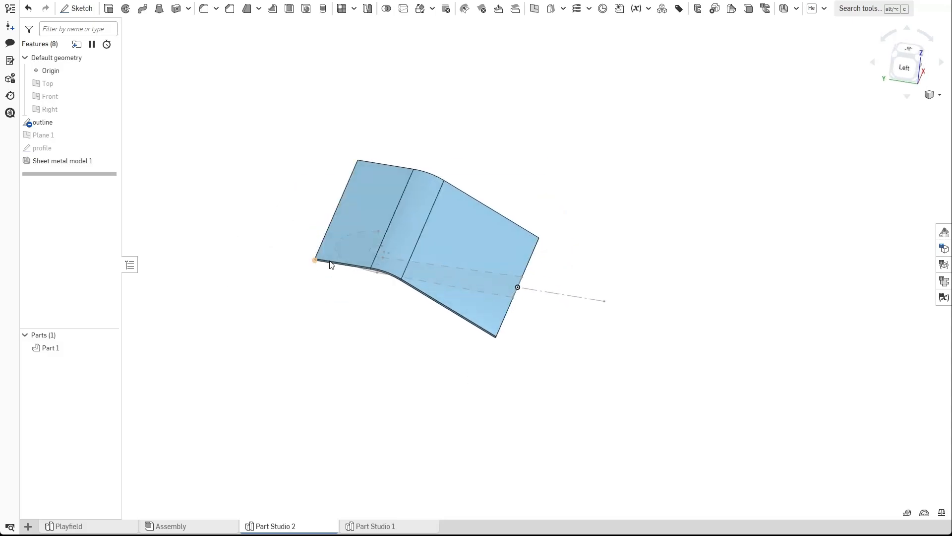
scroll(314, 261, up, 8)
right_drag(417, 319, 426, 298)
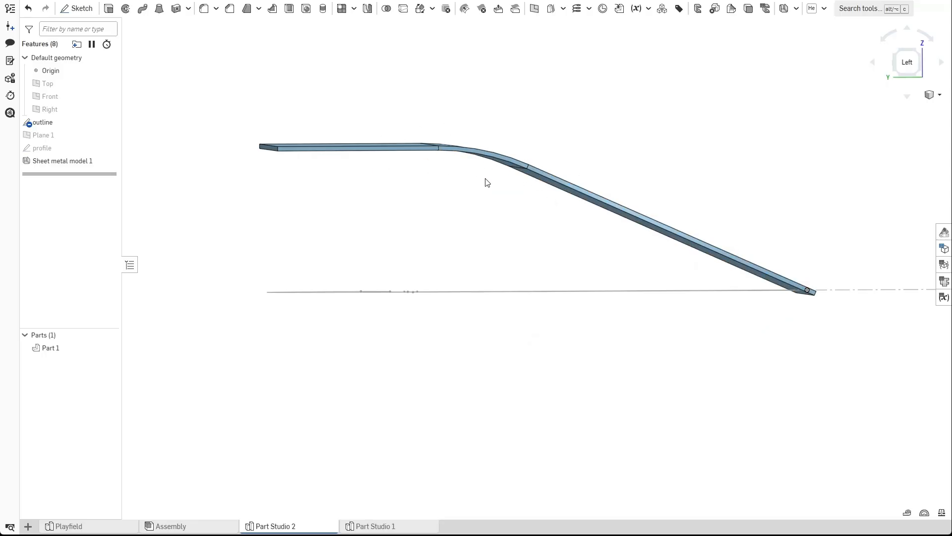
right_drag(472, 172, 493, 189)
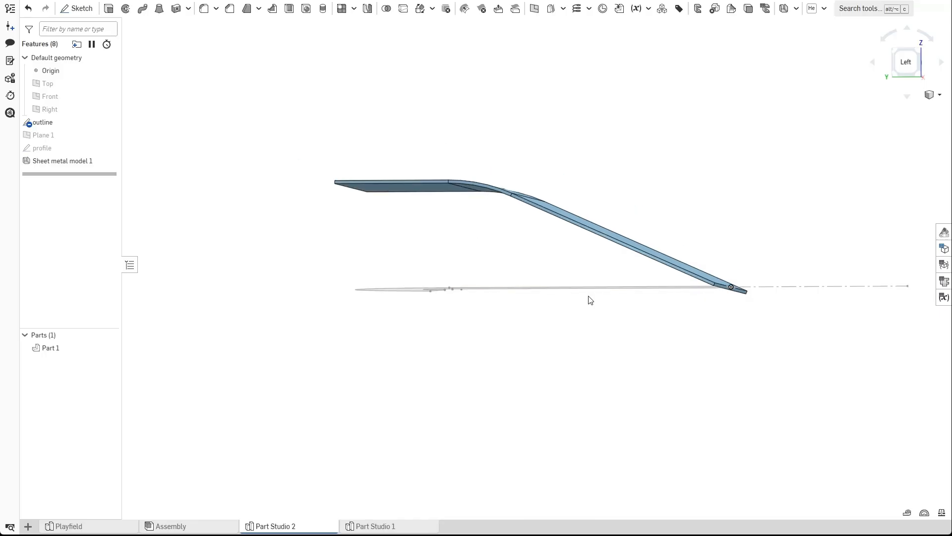
right_drag(590, 298, 519, 330)
Create a sketch on the top flange face and project the sheet metal faces' edges into it.
click(77, 8)
click(433, 97)
right_drag(502, 70, 528, 111)
key(n)
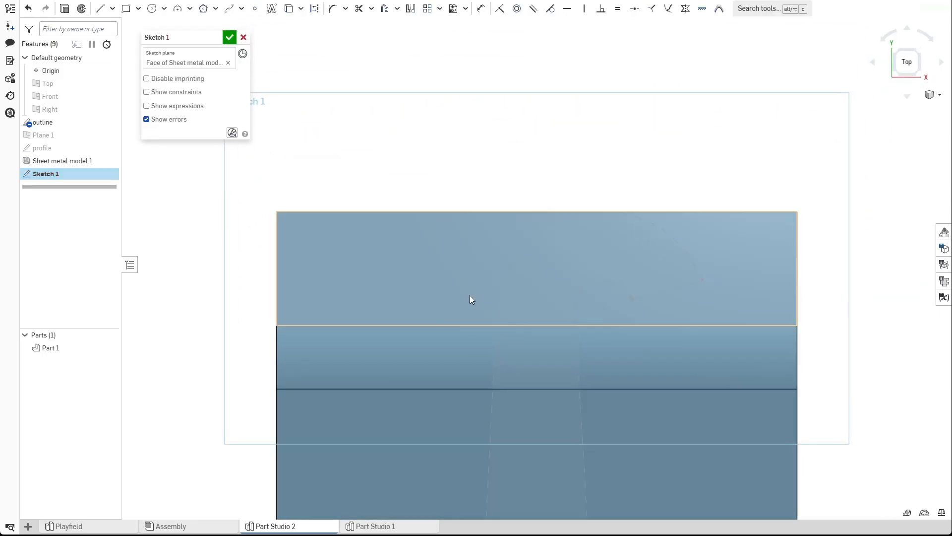
click(288, 9)
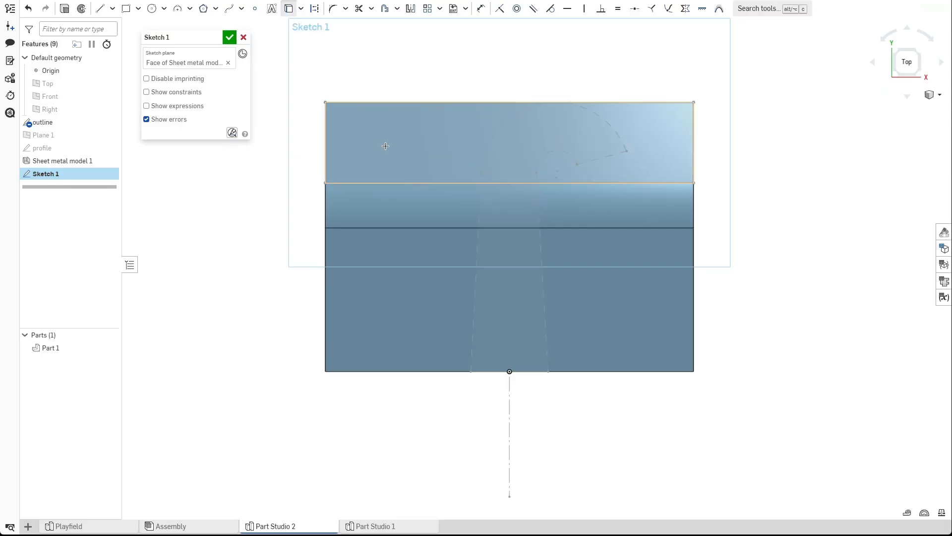
click(384, 145)
click(378, 263)
click(436, 136)
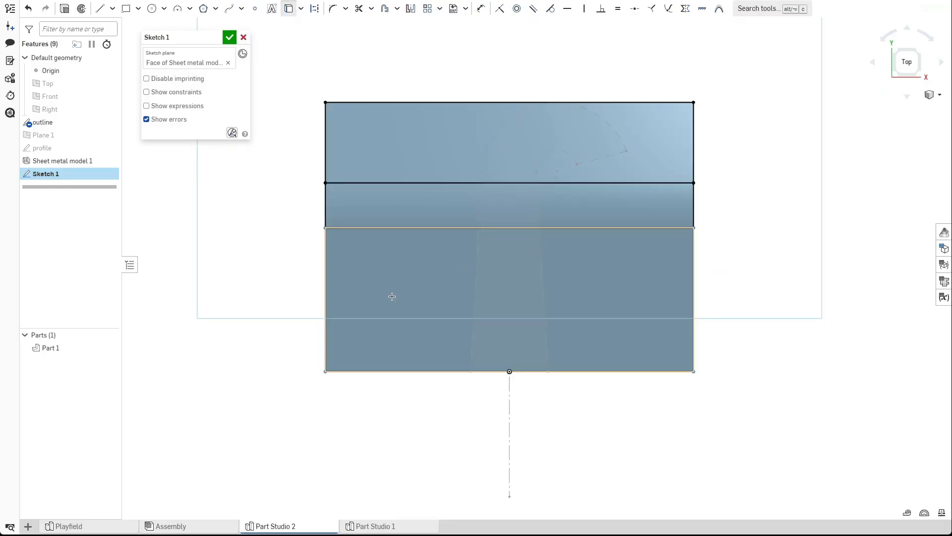
right_drag(237, 360, 408, 309)
click(488, 218)
mouse_move(520, 422)
right_down()
mouse_move(619, 387)
mouse_move(516, 377)
right_up()
click(230, 36)
Cut-extrude the sketch regions outside the hook outline through all to trim the part.
right_drag(258, 117, 444, 229)
click(475, 356)
key(shift+e)
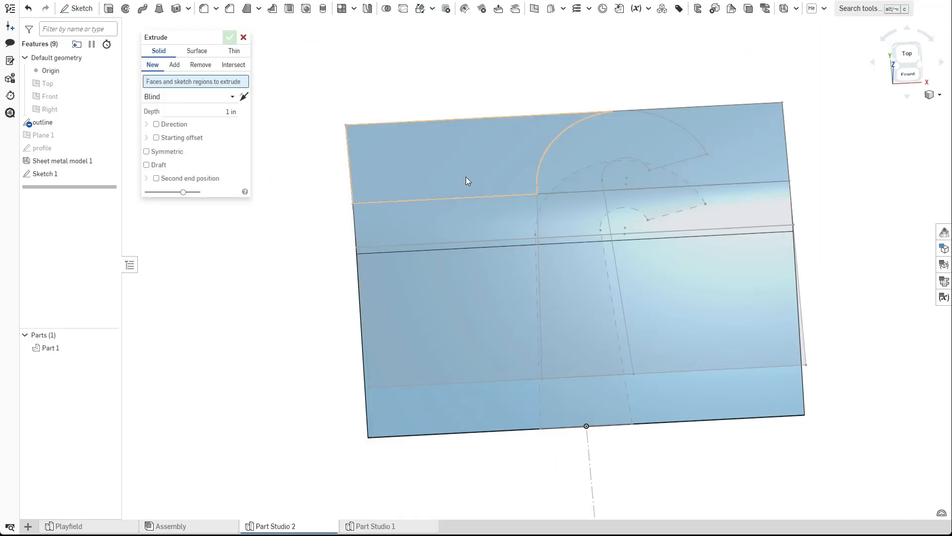
click(466, 171)
click(460, 303)
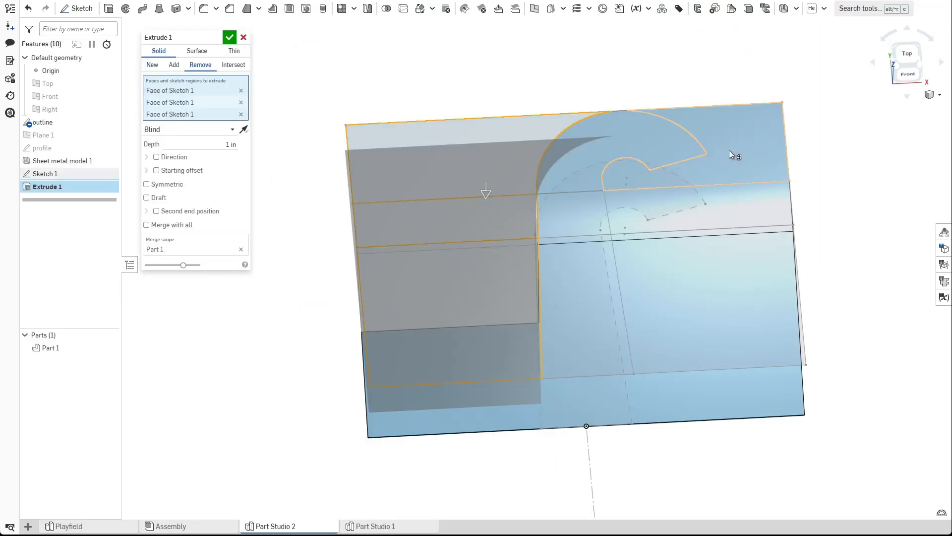
click(729, 150)
click(722, 204)
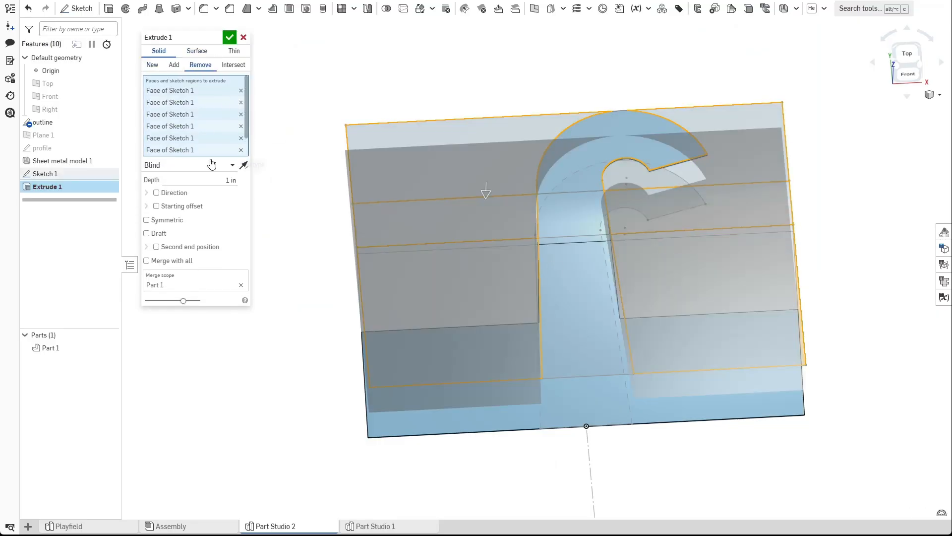
click(218, 165)
click(180, 245)
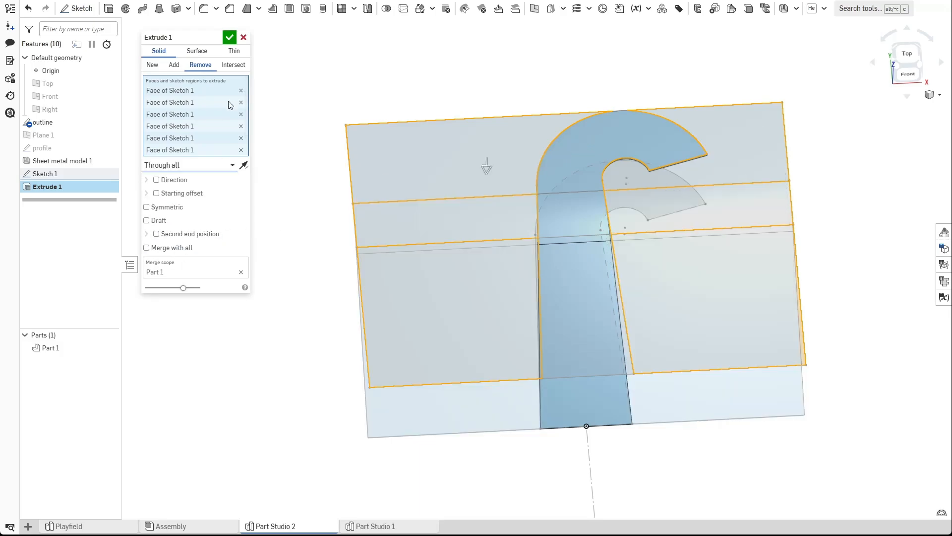
click(229, 38)
right_drag(399, 265, 410, 237)
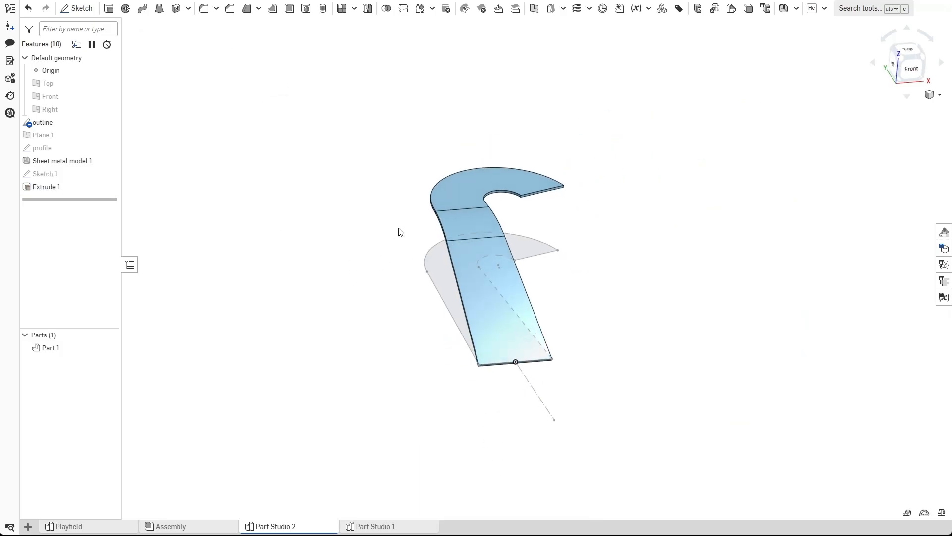
Hide the outline sketch and view the finished hook from the side.
click(106, 122)
right_drag(323, 219, 403, 257)
scroll(402, 256, up, 2)
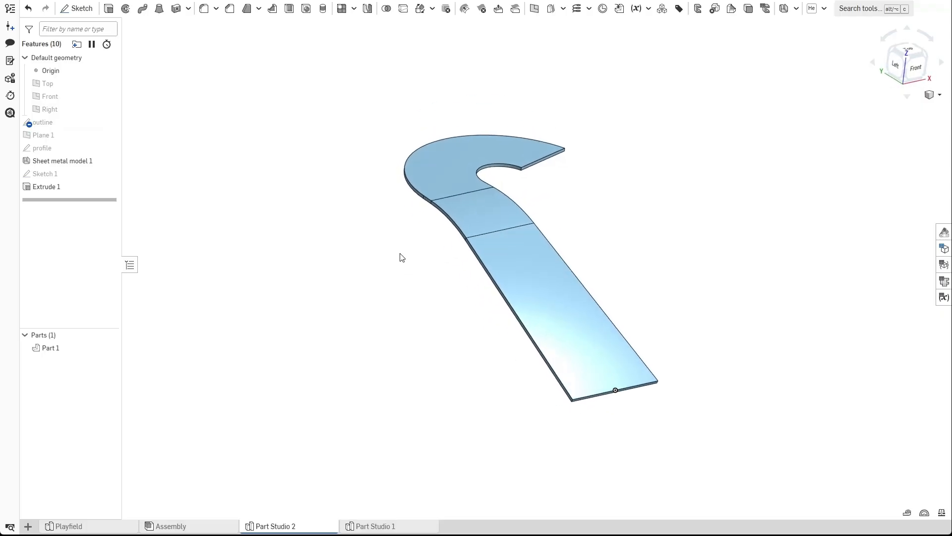
key(shift+3)
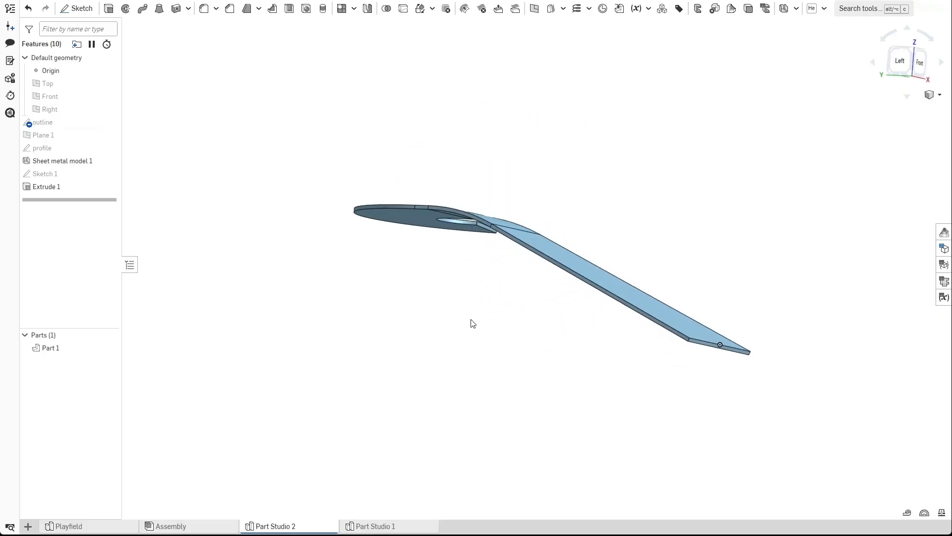
Edit the outline sketch and set the hook tip's end width dimension to 1.25 in.
mouse_move(419, 247)
right_down()
mouse_move(461, 326)
mouse_move(433, 379)
mouse_move(438, 362)
mouse_move(547, 285)
mouse_move(524, 306)
right_up()
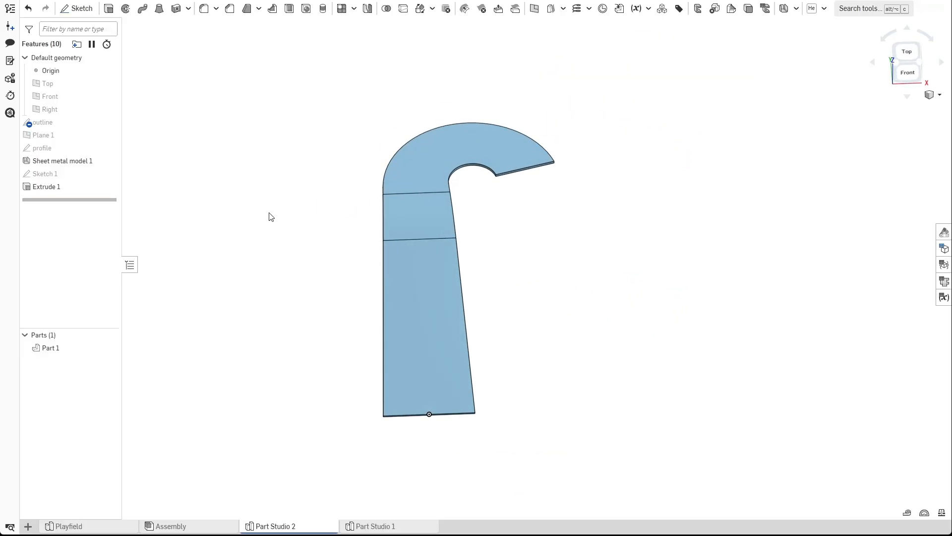
double_click(106, 122)
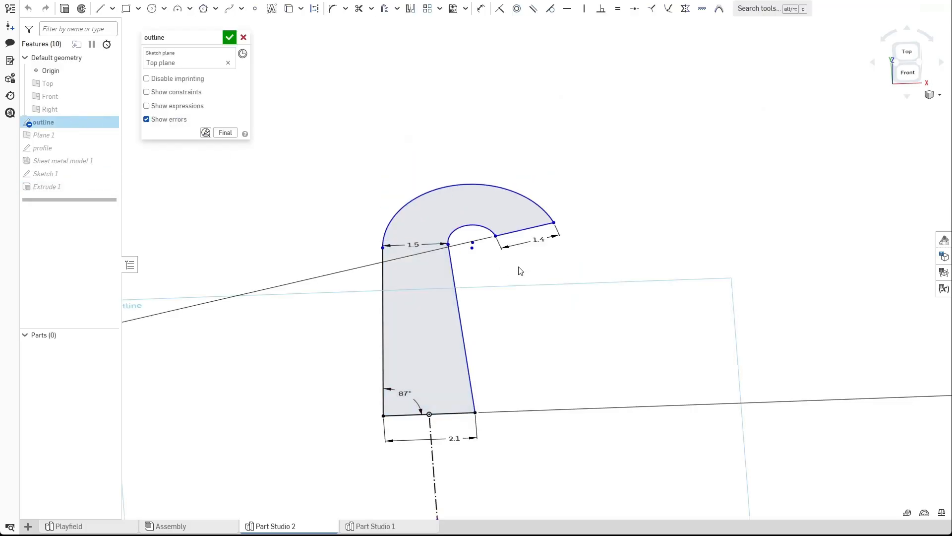
double_click(539, 243)
text(1.3)
key(Return)
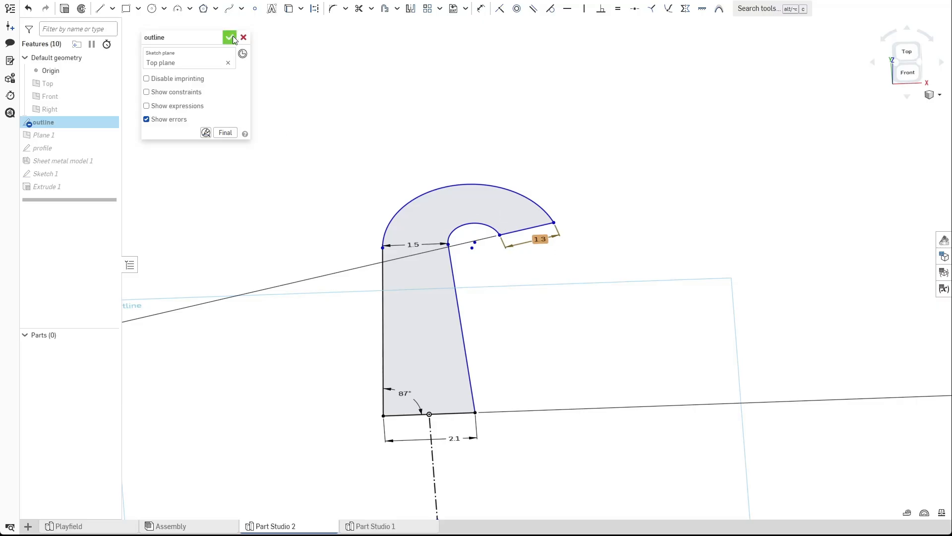
double_click(539, 239)
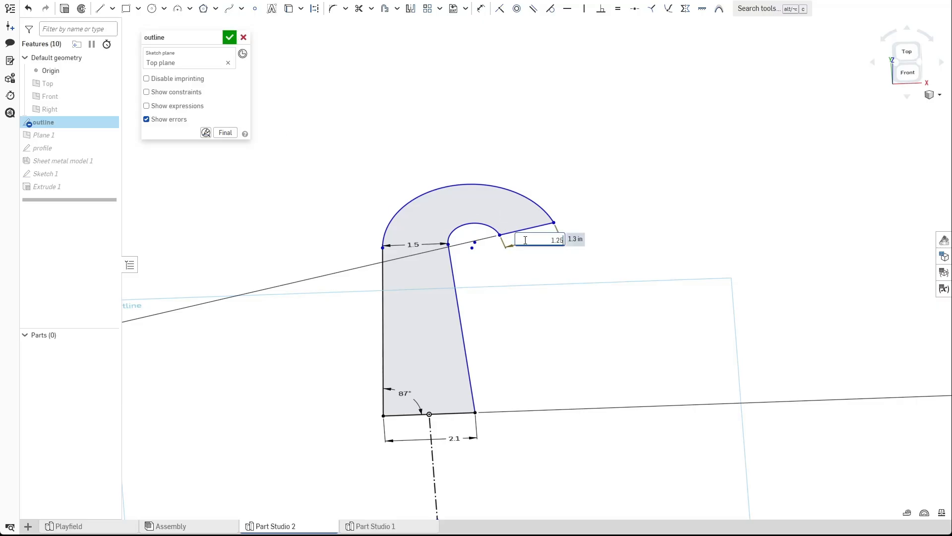
key(Return)
click(230, 37)
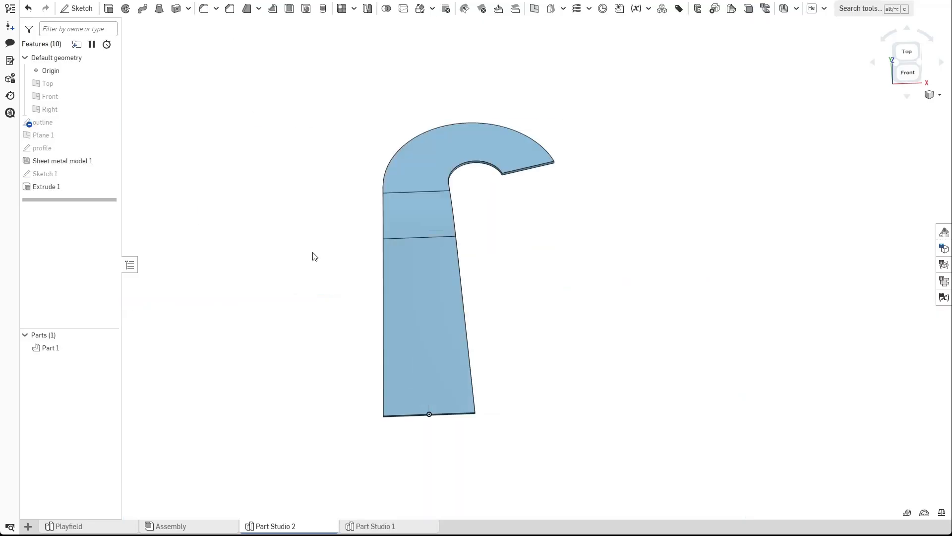
Open the outline and profile sketches to inspect them, closing each without changes.
right_drag(322, 262, 523, 279)
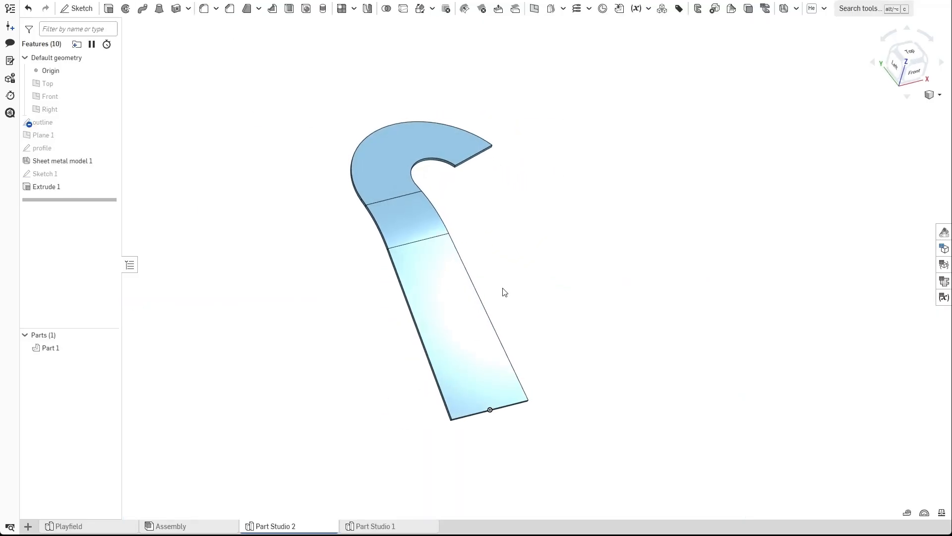
double_click(75, 123)
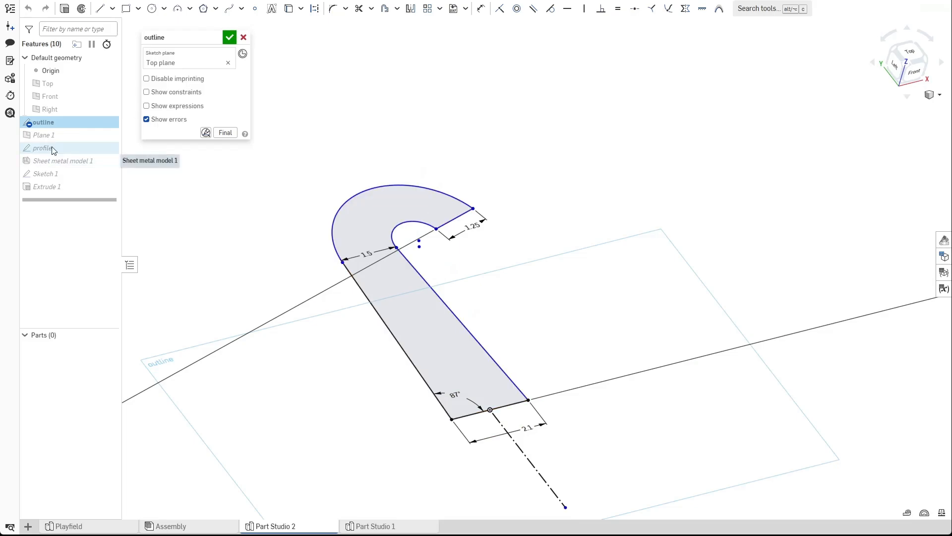
click(229, 37)
double_click(74, 147)
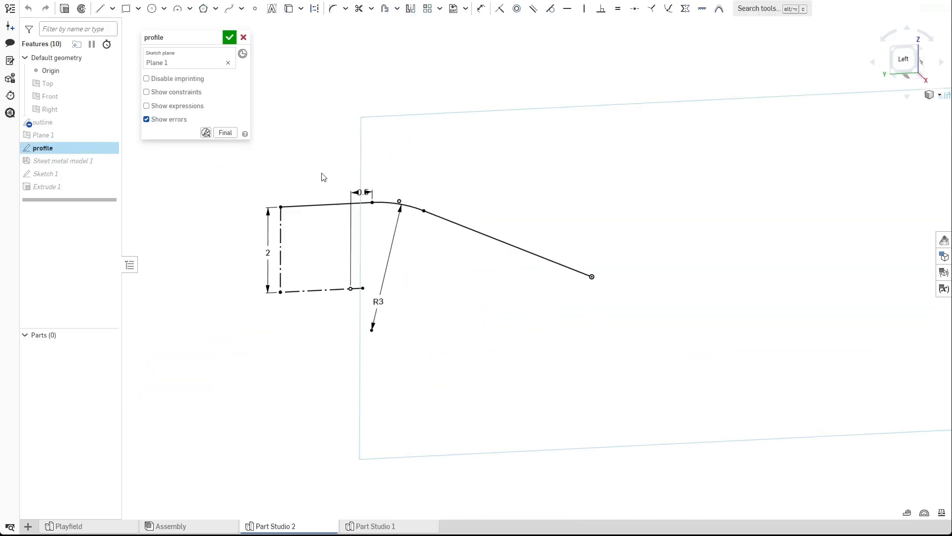
click(229, 38)
right_drag(353, 237, 374, 225)
scroll(332, 197, up, 2)
middle_drag(321, 192, 292, 222)
right_drag(268, 234, 293, 257)
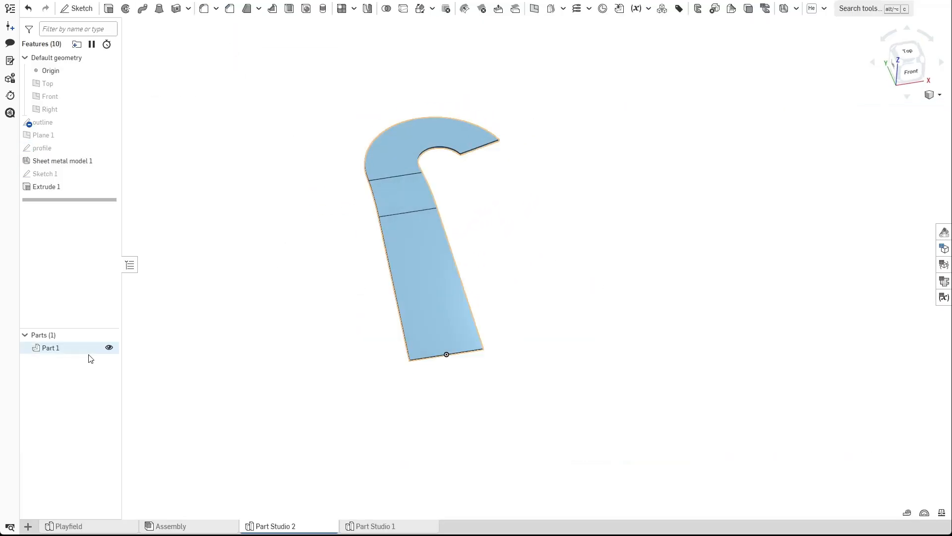
Rename the part to Floor.
right_click(61, 348)
click(78, 361)
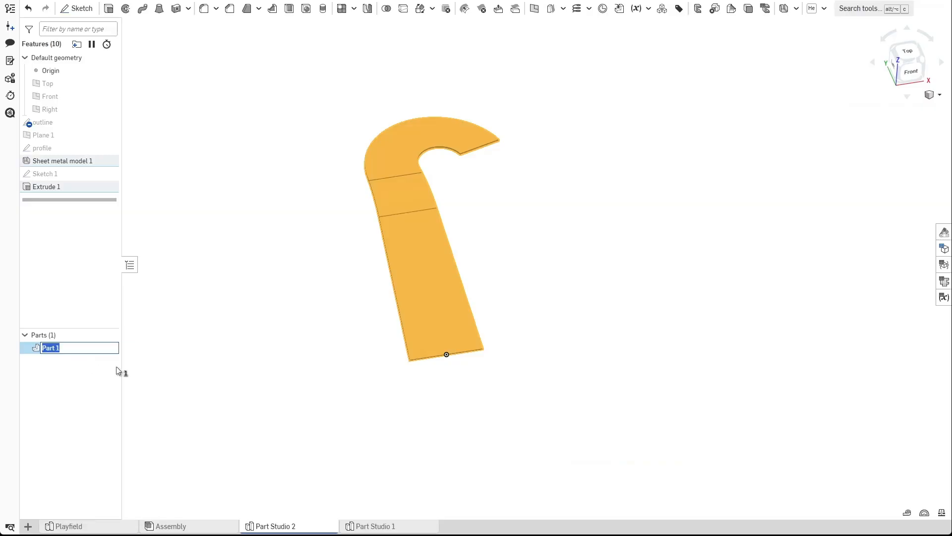
key(Return)
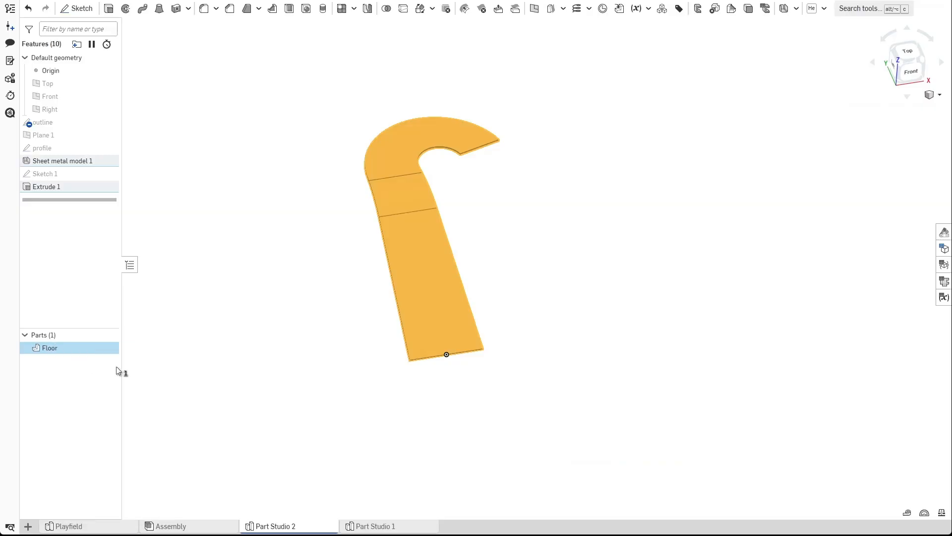
Change the Floor part's appearance to a gray palette color.
right_click(98, 346)
click(155, 391)
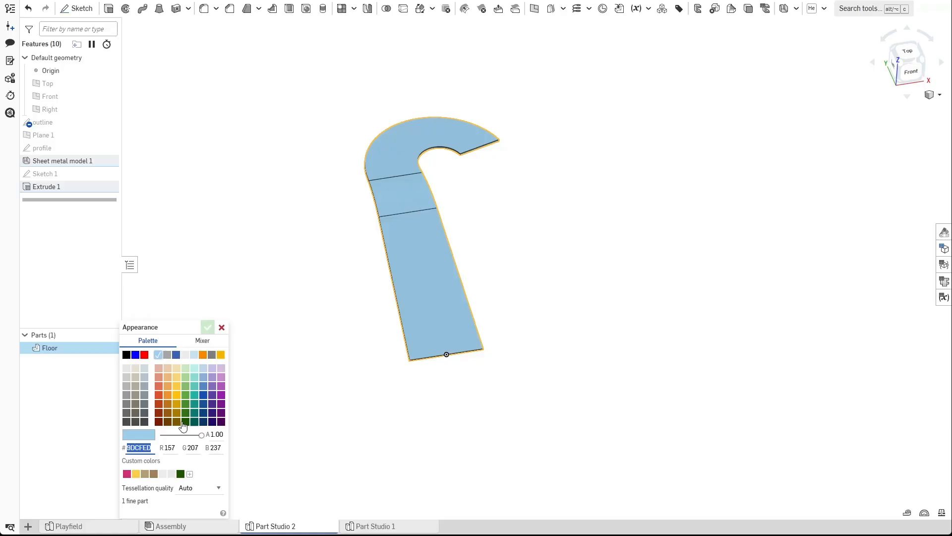
click(125, 382)
click(208, 327)
Show the planes and examine the end of the sheet at the origin from the left view.
right_drag(311, 272, 378, 258)
scroll(356, 325, up, 3)
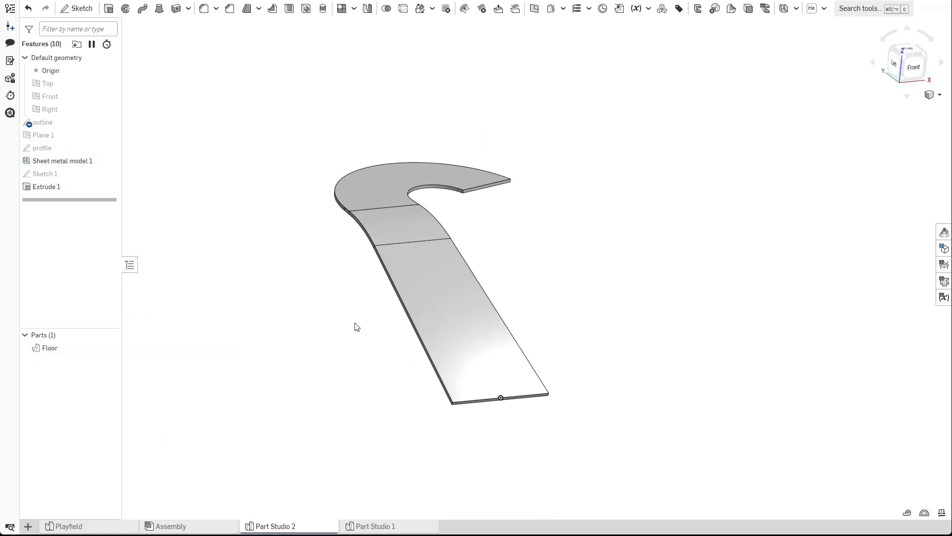
right_drag(370, 322, 334, 296)
key(p)
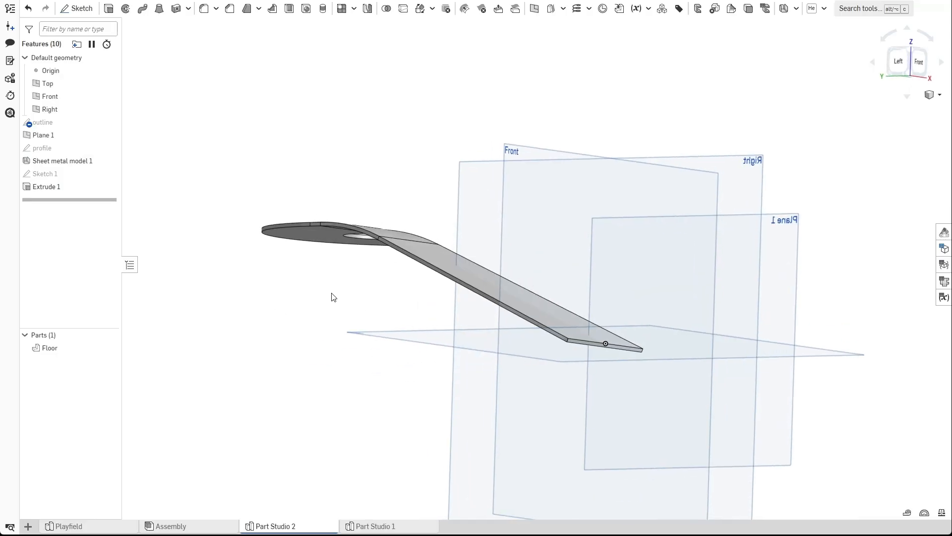
click(906, 59)
scroll(674, 270, up, 5)
scroll(658, 279, up, 5)
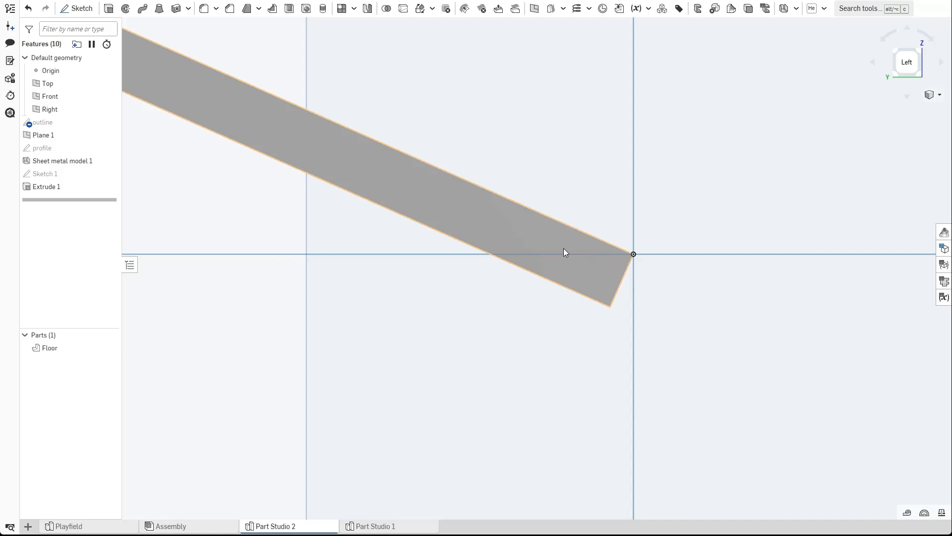
scroll(635, 300, down, 3)
right_drag(632, 302, 308, 321)
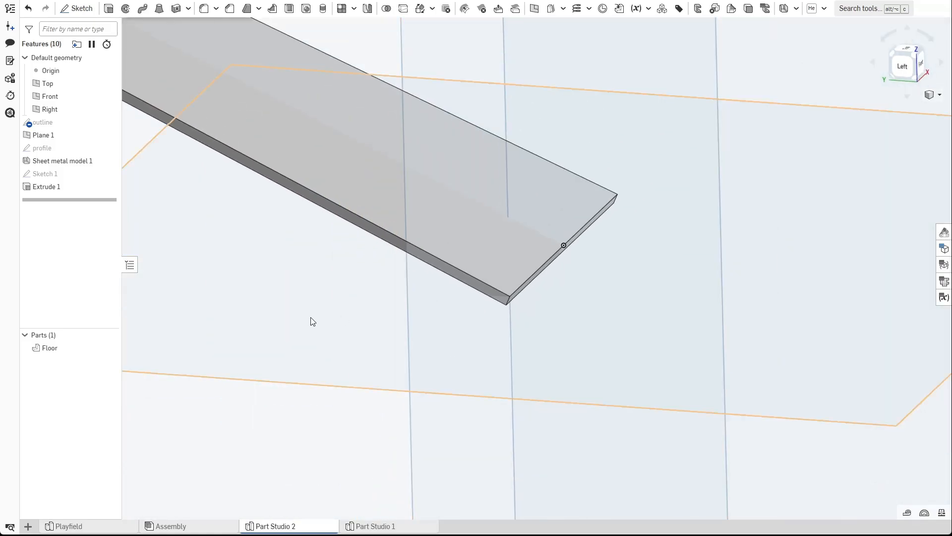
click(903, 67)
scroll(565, 200, up, 5)
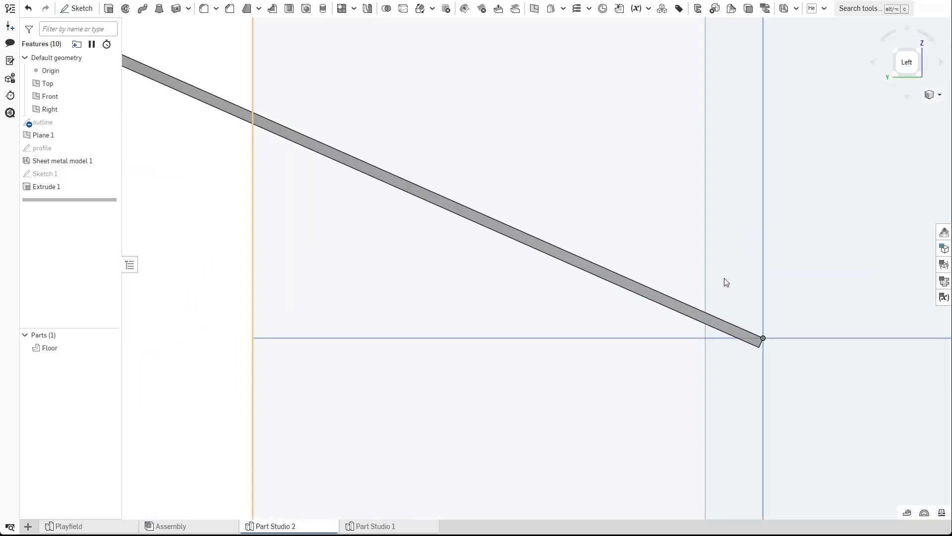
middle_drag(744, 282, 562, 277)
Edit Sheet metal model 1 and set its thickness to 0.06 in.
double_click(63, 161)
middle_drag(435, 213, 527, 181)
scroll(527, 181, up, 1)
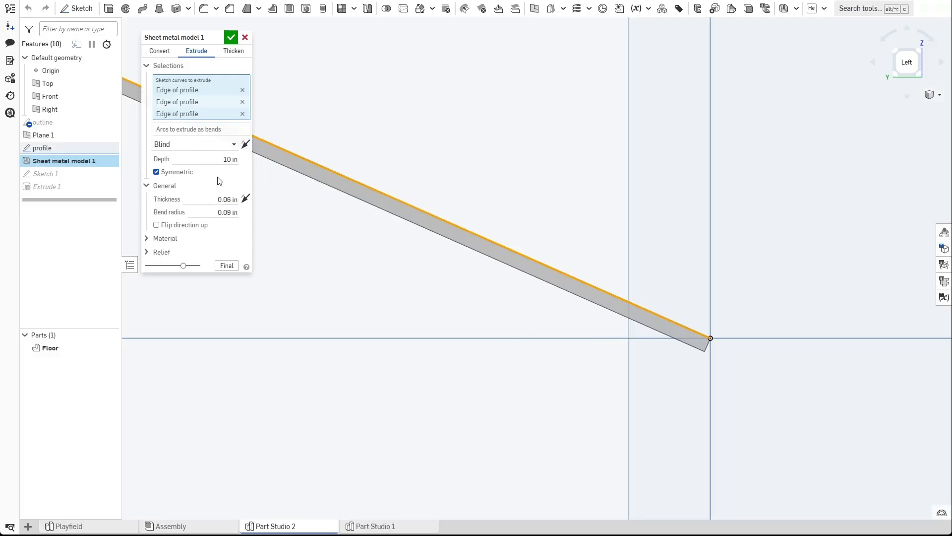
click(213, 195)
click(214, 199)
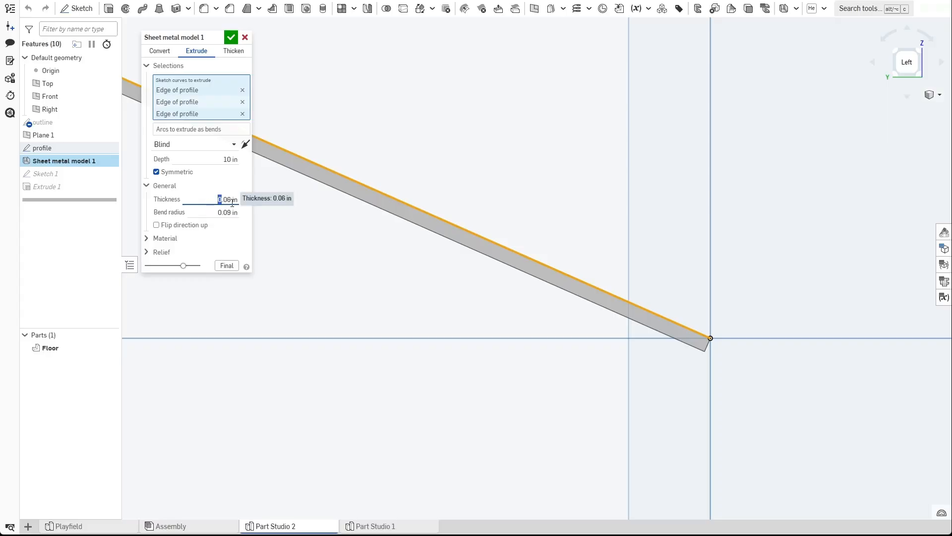
click(216, 201)
click(212, 202)
click(213, 202)
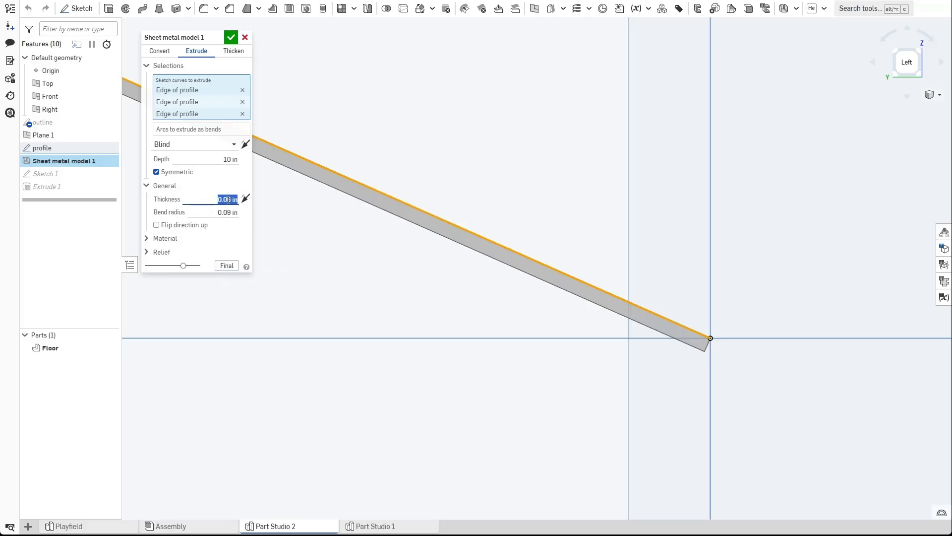
click(228, 199)
key(Return)
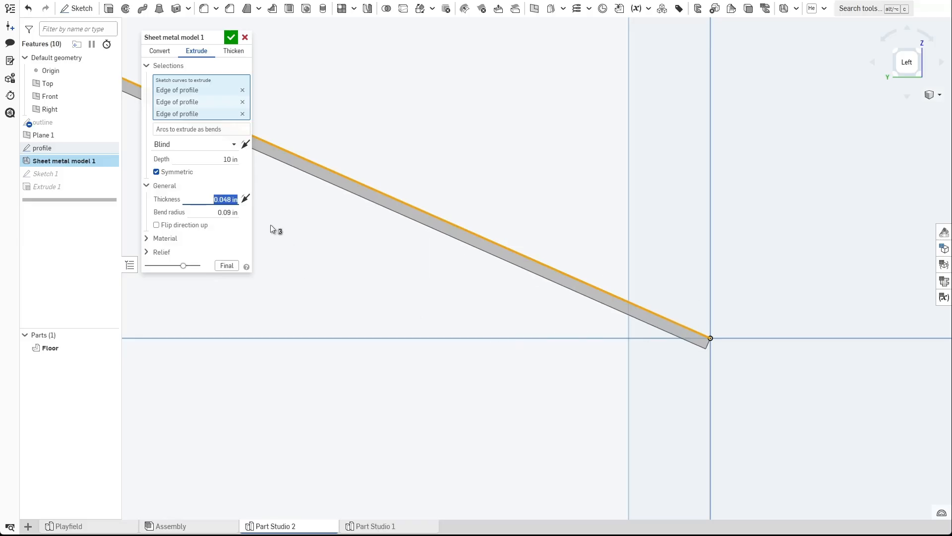
text(06)
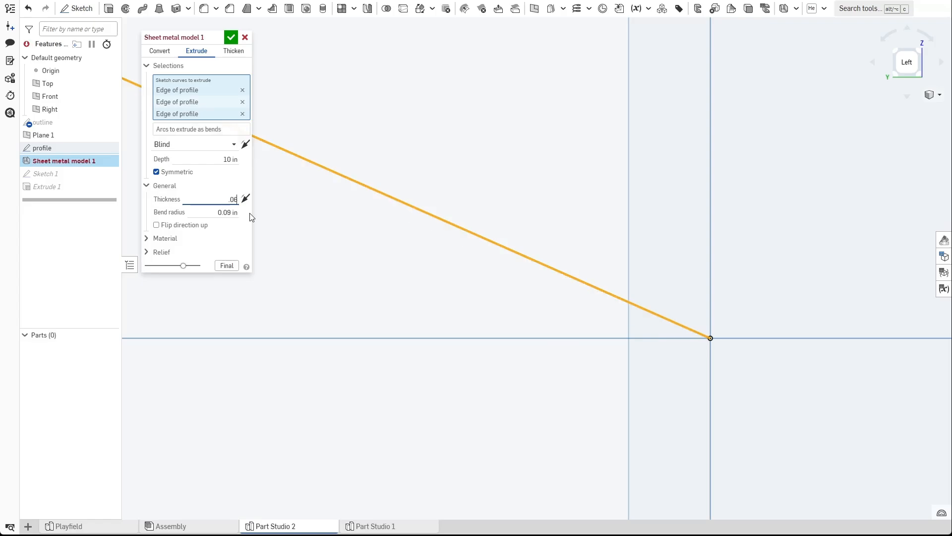
text(.06)
key(Return)
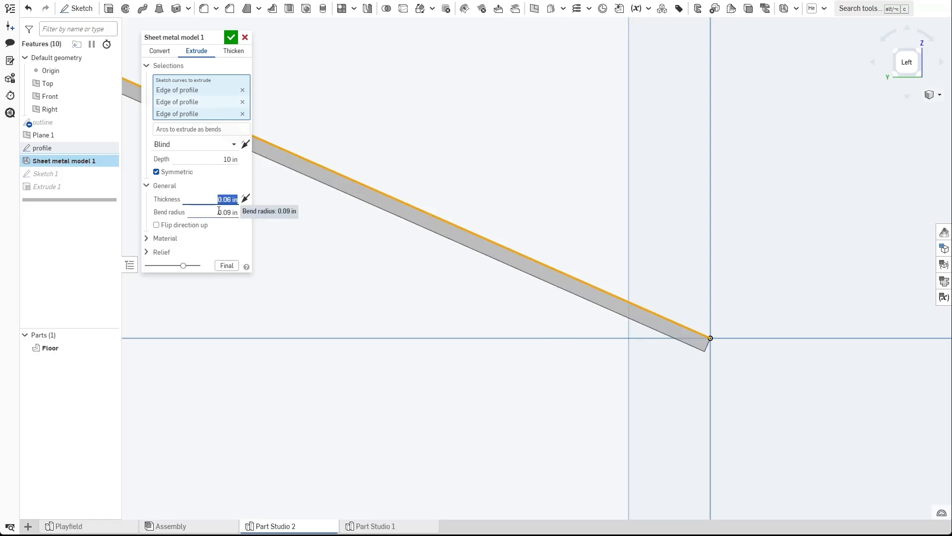
Flip the sheet metal thickness to the opposite direction and confirm the feature.
click(248, 201)
click(248, 201)
click(248, 200)
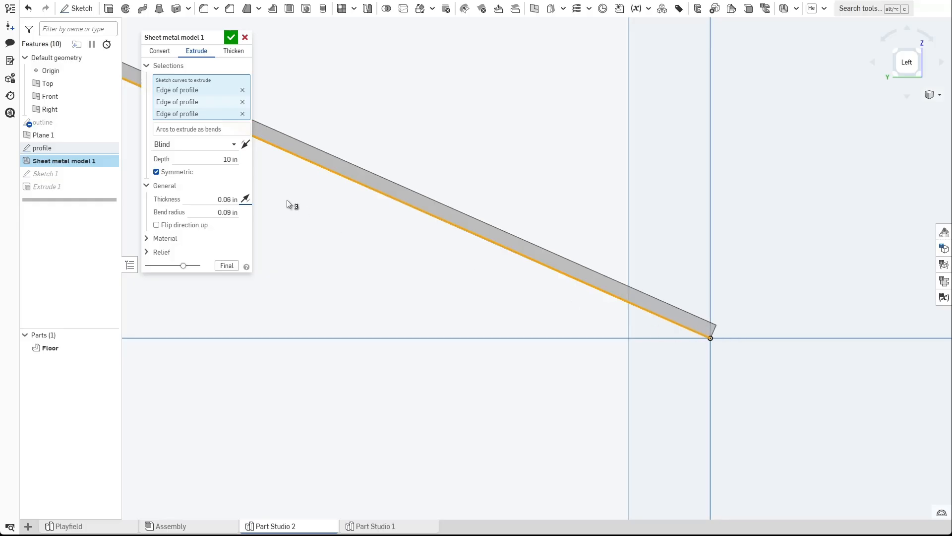
click(245, 199)
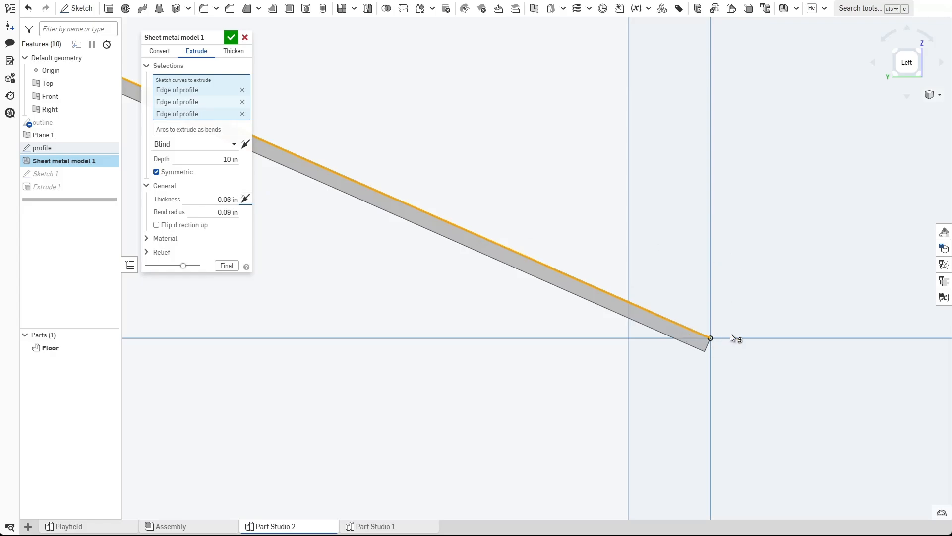
click(245, 199)
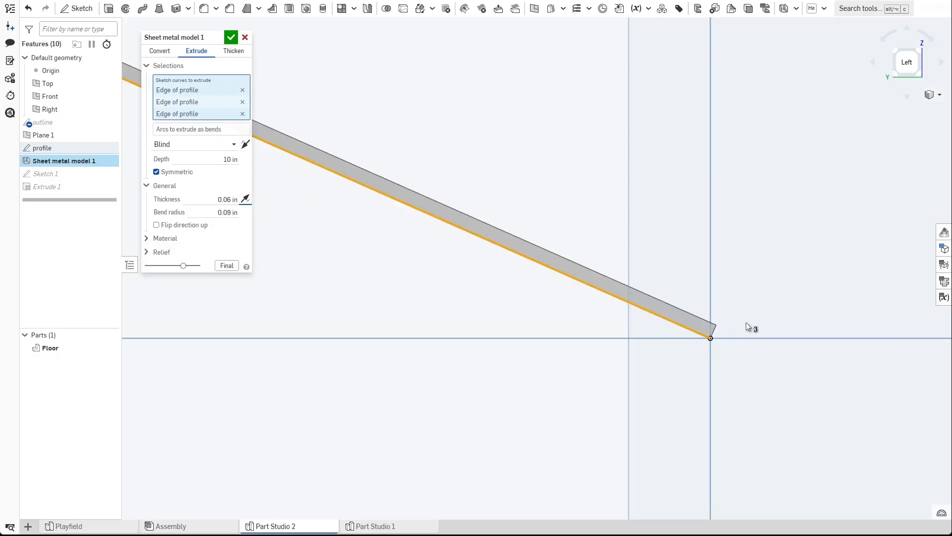
click(231, 37)
Hide the planes and view the part in 3D.
scroll(436, 235, down, 3)
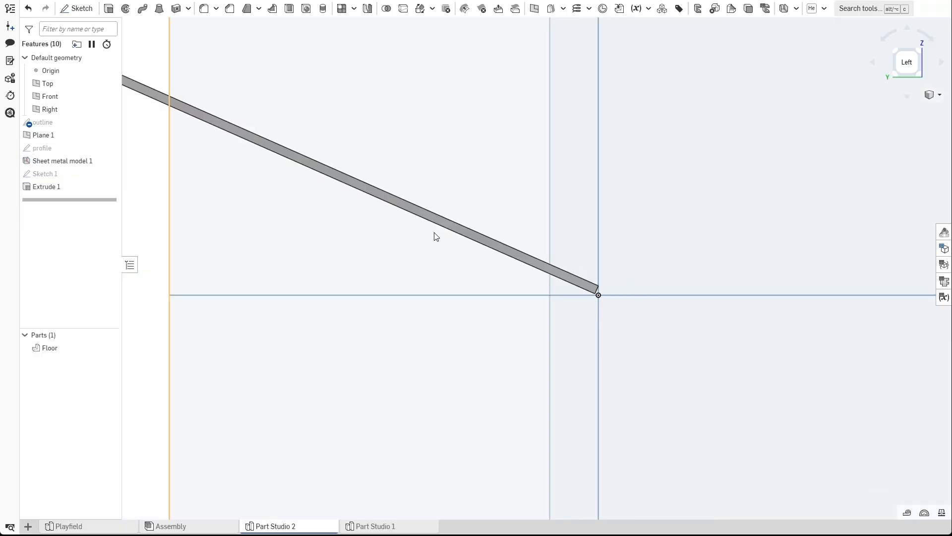
scroll(583, 286, down, 1)
right_drag(582, 286, 570, 249)
scroll(524, 286, down, 3)
key(p)
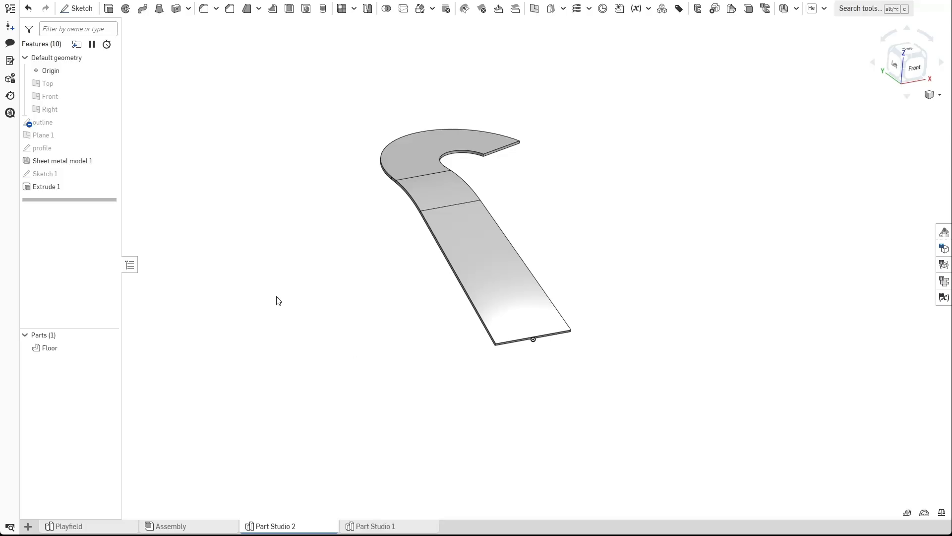
right_drag(308, 274, 245, 232)
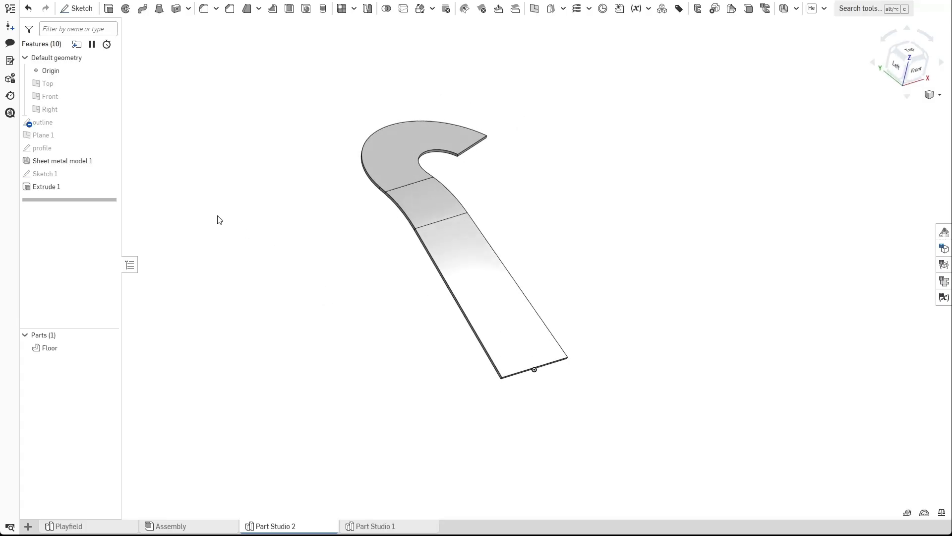
Show the outline sketch and start a new sheet metal Extrude selecting two of the outline's edges.
click(108, 122)
right_drag(330, 381, 319, 240)
scroll(722, 104, up, 3)
scroll(722, 104, up, 2)
scroll(779, 25, down, 4)
click(784, 8)
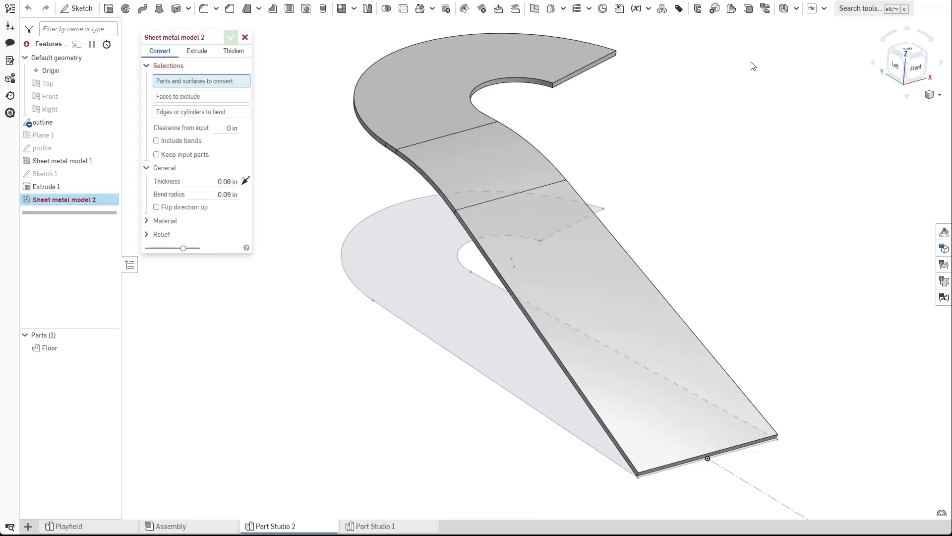
click(197, 51)
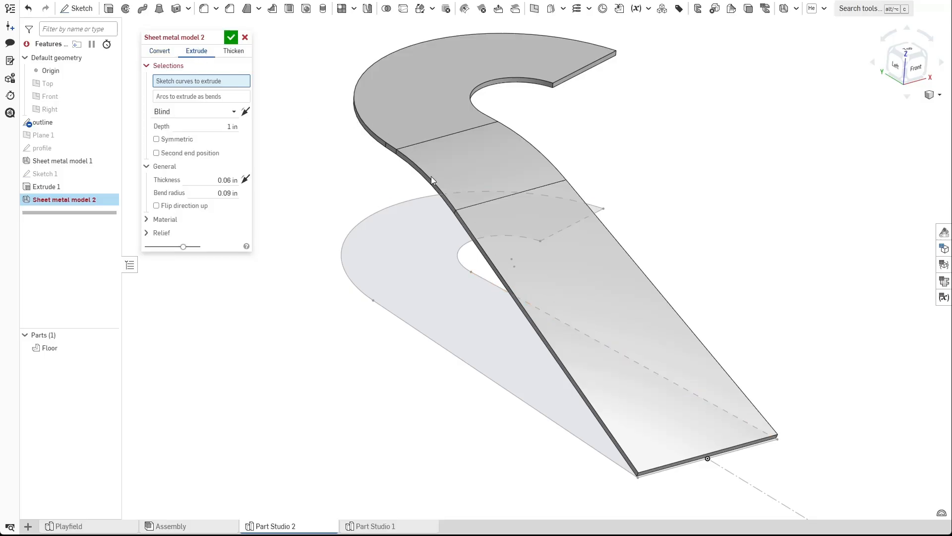
scroll(574, 201, down, 3)
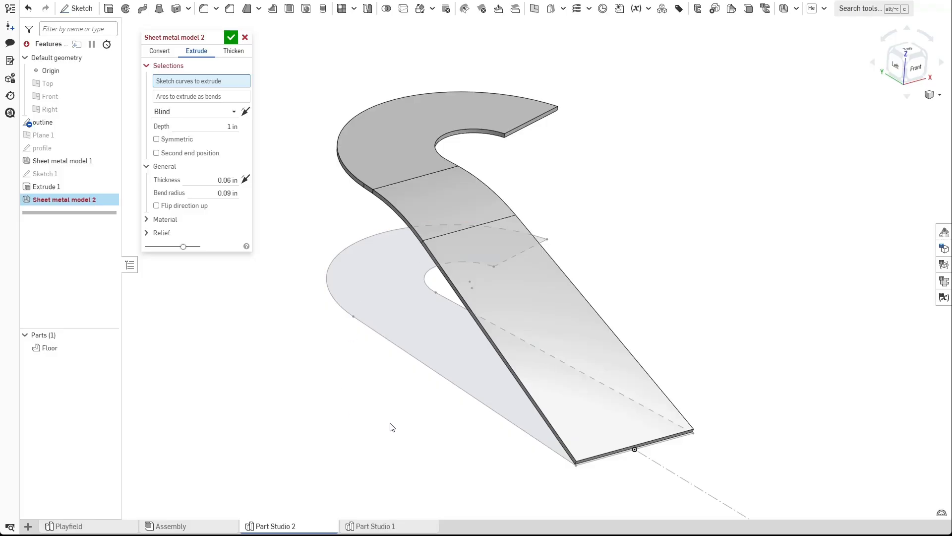
click(387, 339)
click(330, 296)
right_drag(421, 471, 415, 451)
scroll(535, 439, up, 10)
right_drag(529, 411, 489, 432)
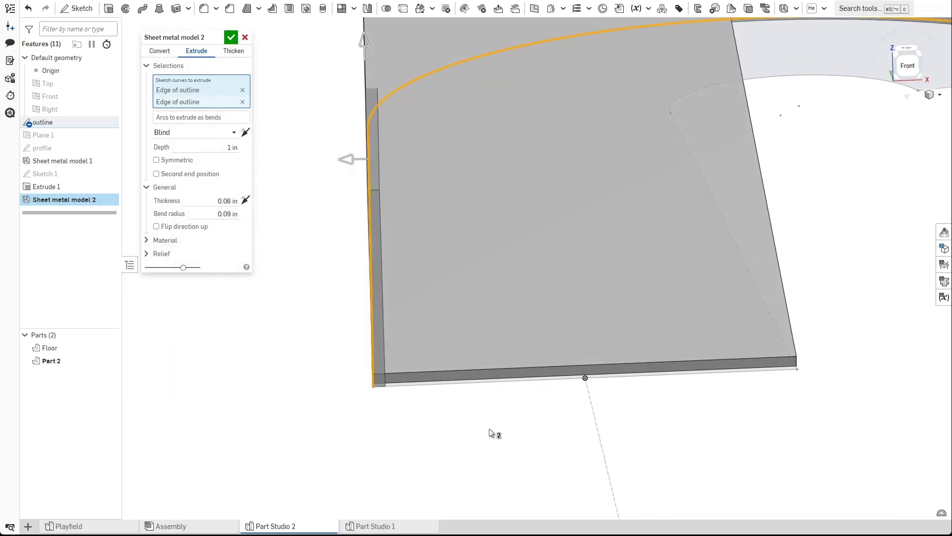
Flip the thickness direction of the extruded walls and confirm the 1 in deep sheet metal Extrude.
click(246, 201)
click(246, 200)
click(246, 200)
click(246, 200)
click(245, 200)
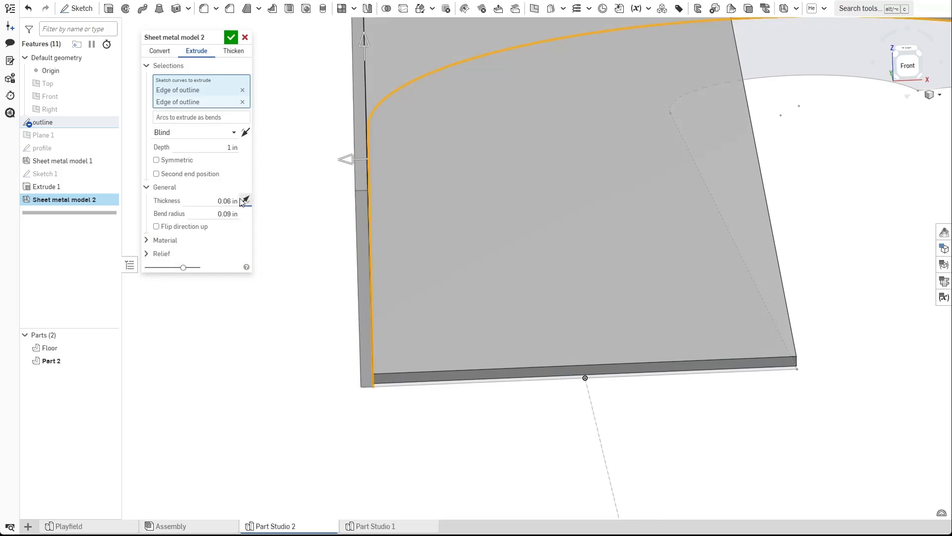
click(243, 201)
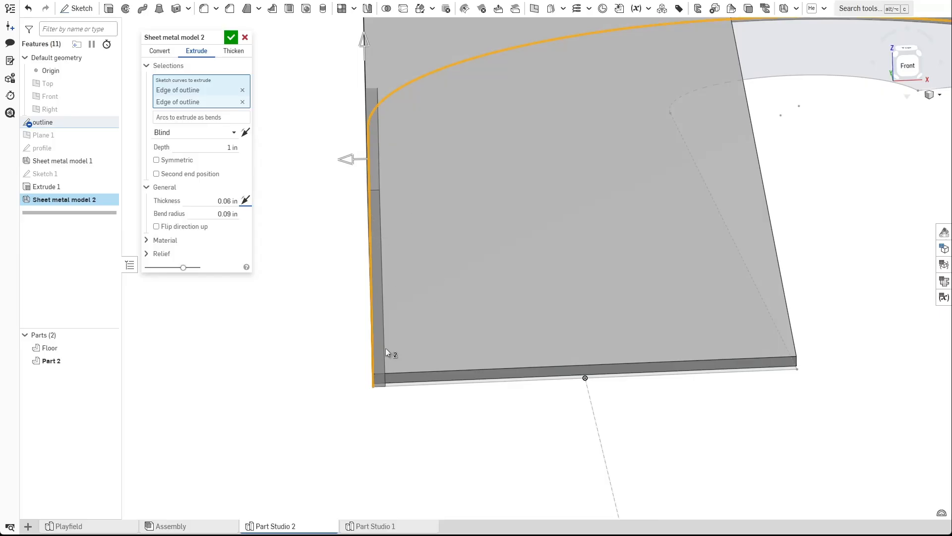
click(245, 201)
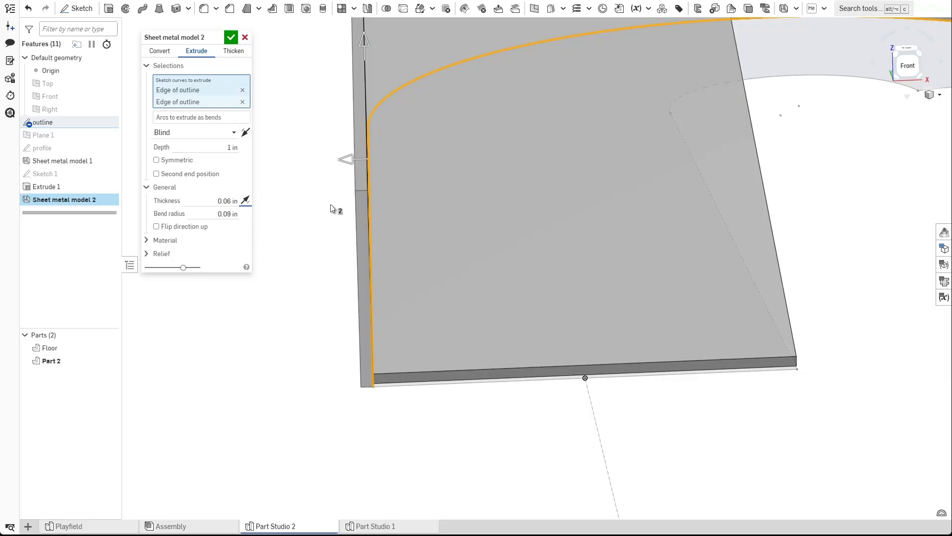
right_drag(370, 422, 372, 339)
right_drag(390, 248, 453, 314)
scroll(453, 315, up, 5)
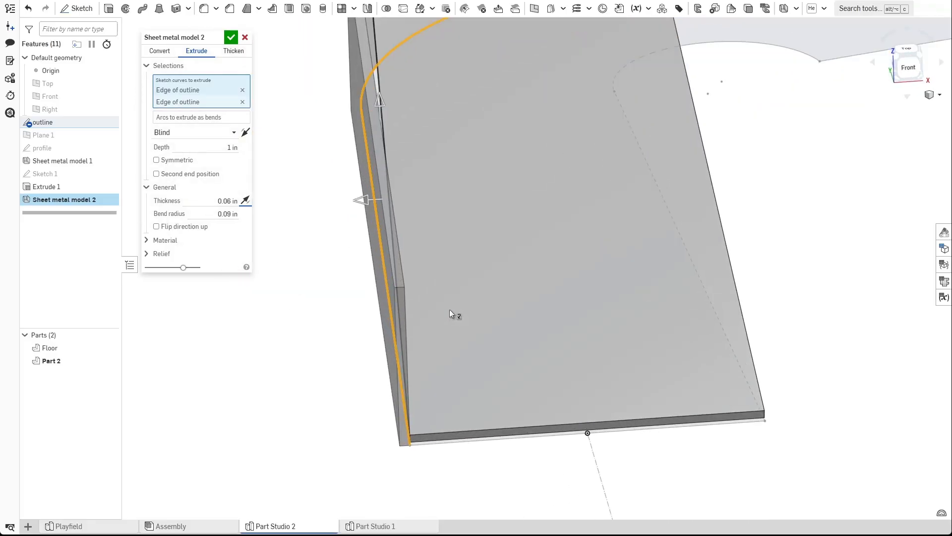
click(248, 200)
click(248, 199)
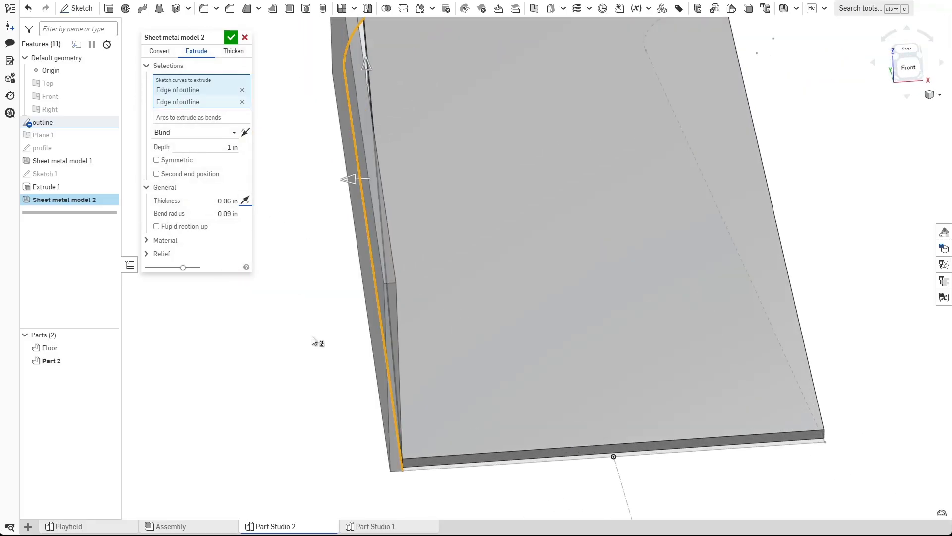
scroll(361, 392, down, 5)
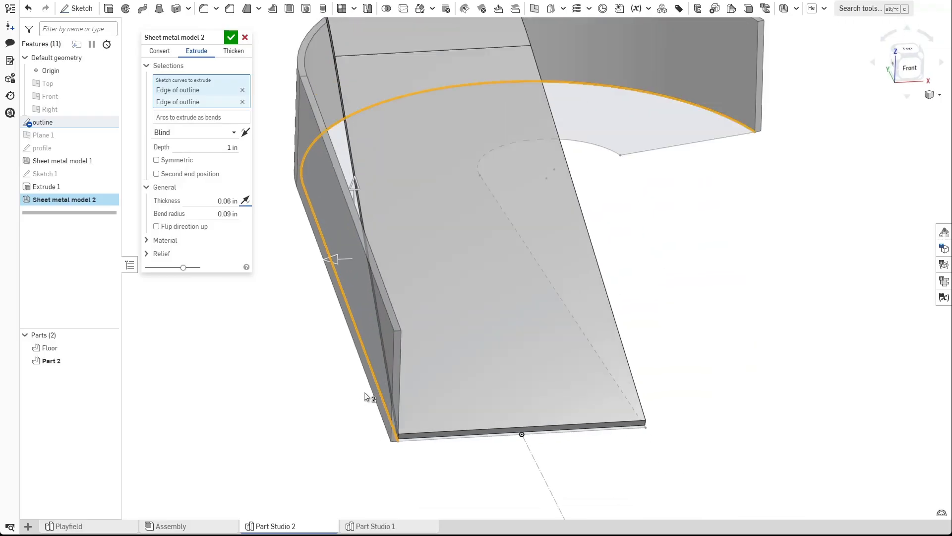
scroll(360, 383, down, 2)
right_drag(357, 386, 407, 358)
scroll(407, 369, down, 2)
middle_drag(406, 358, 479, 384)
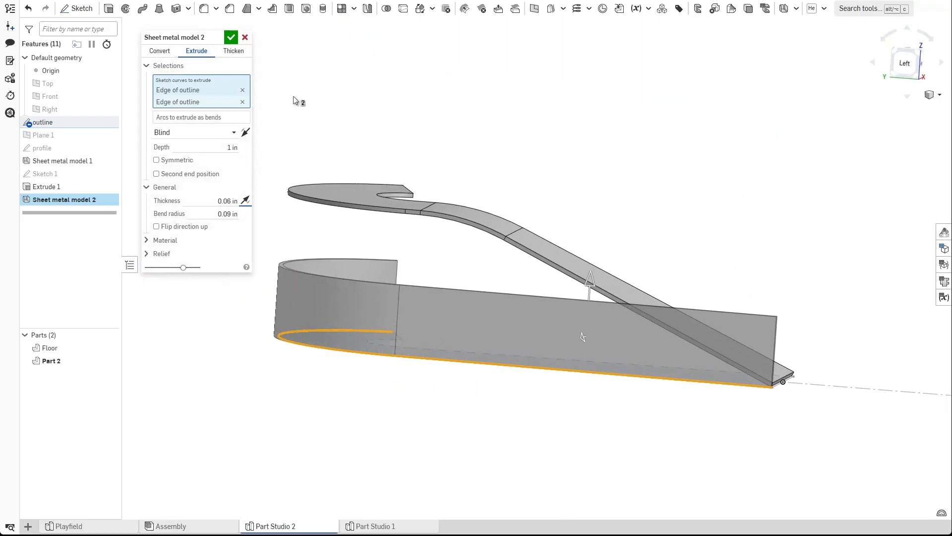
click(230, 38)
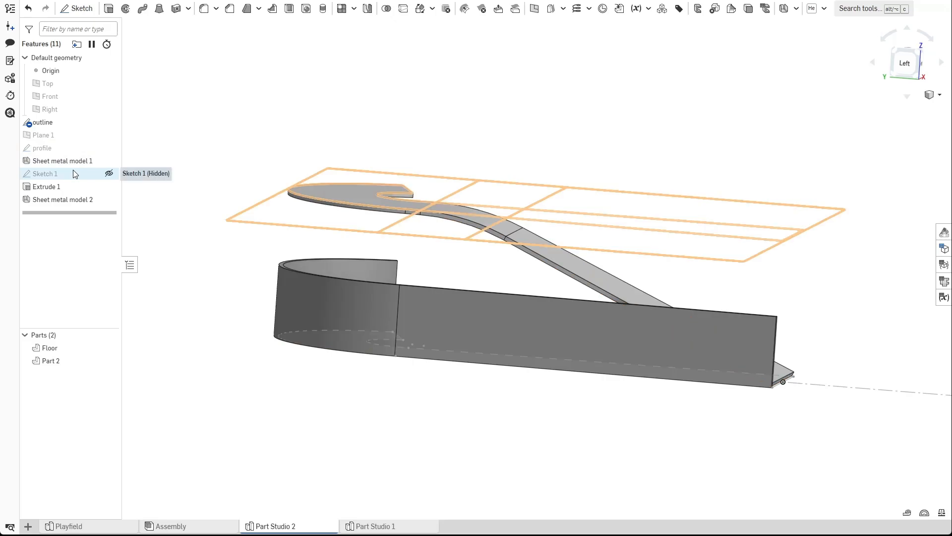
Open the profile sketch to examine its 2 in height dimension, then close it.
double_click(56, 151)
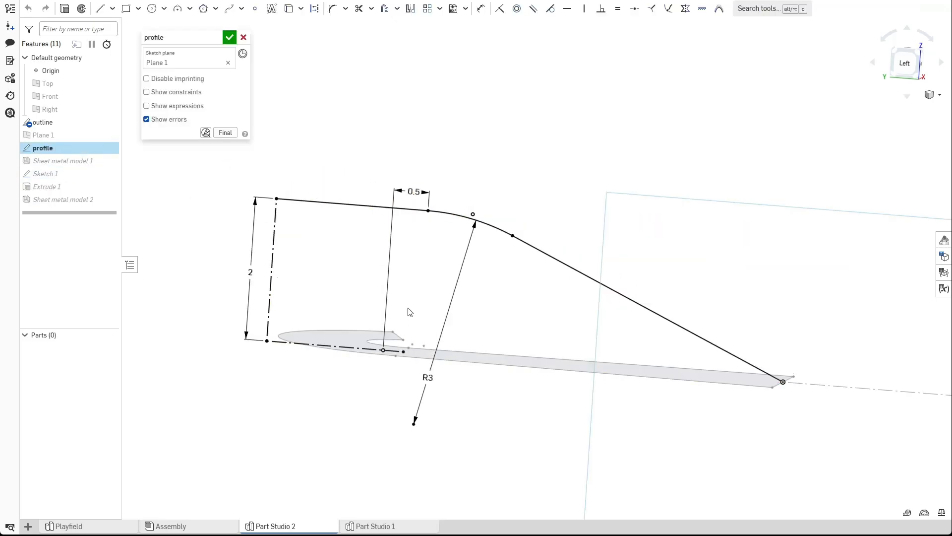
mouse_move(248, 274)
mouse_down()
mouse_move(221, 265)
mouse_move(251, 268)
mouse_up()
click(230, 38)
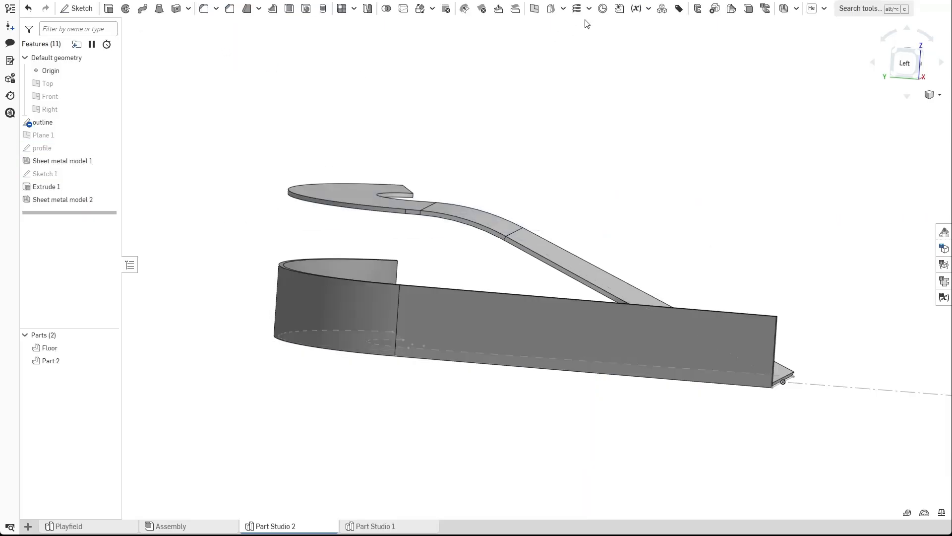
Create a length variable ramp_height of 2 in and move it to the top of the feature list.
click(636, 9)
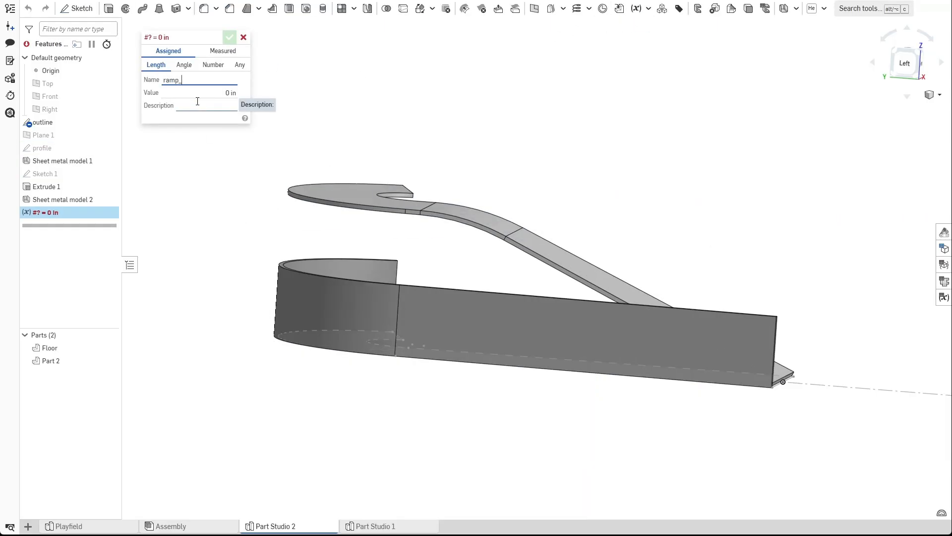
key(Tab)
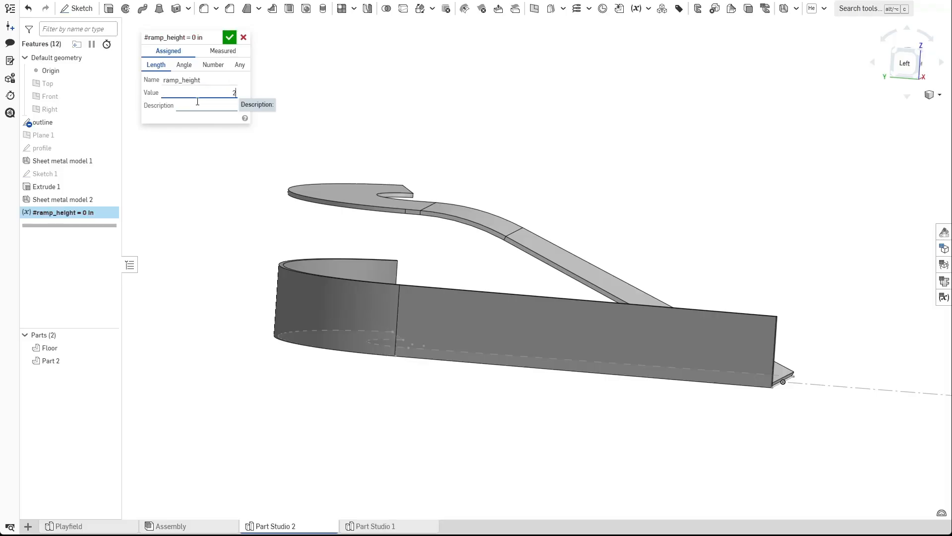
click(230, 37)
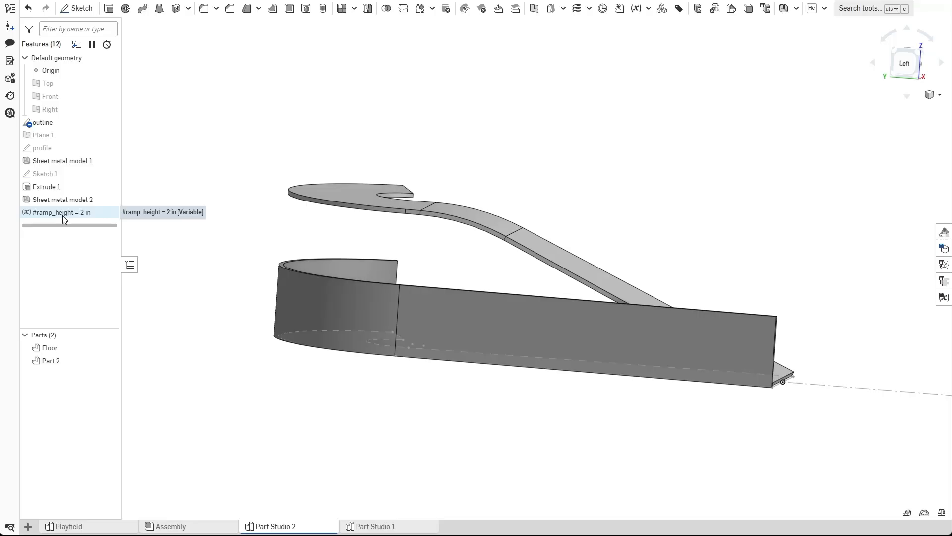
drag(64, 219, 65, 125)
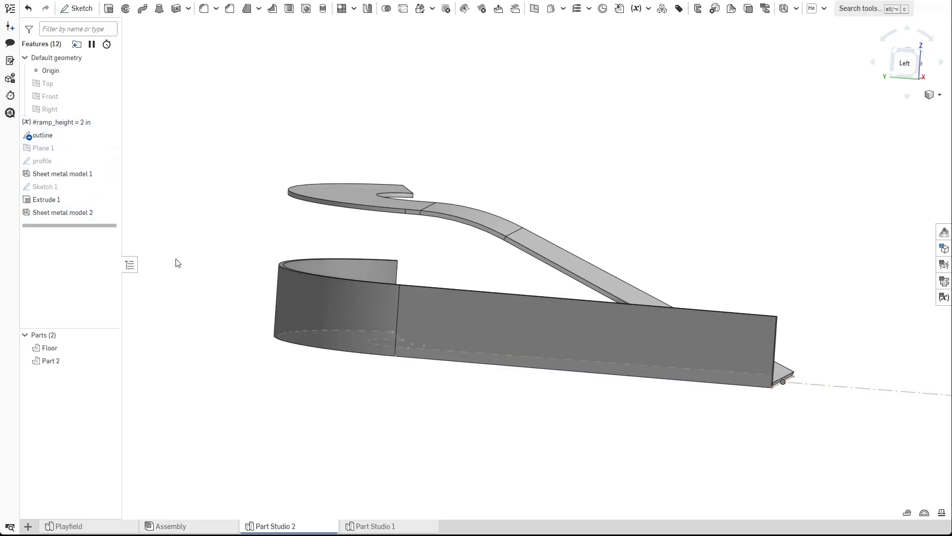
Set the profile sketch's height dimension to the #ramp_height variable and close the sketch.
double_click(41, 165)
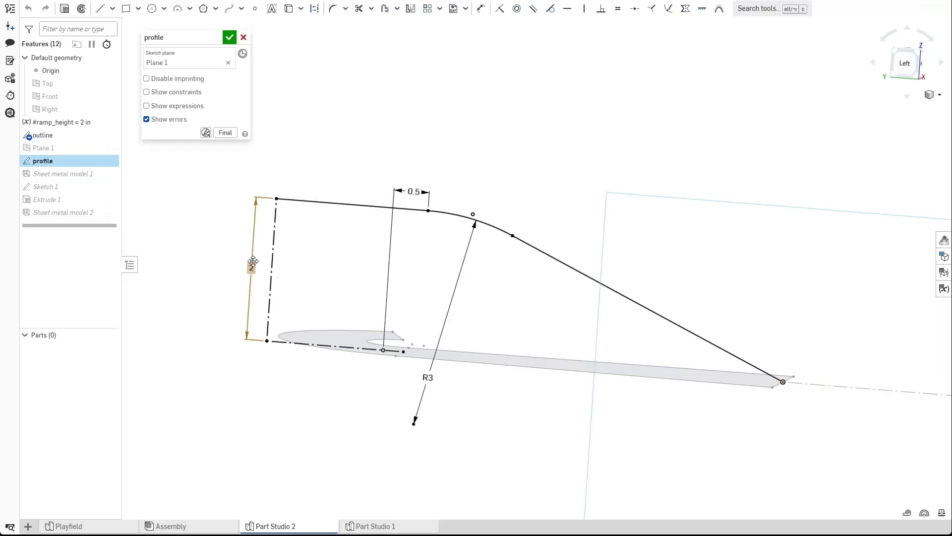
double_click(247, 263)
text(#)
key(Return)
key(Return)
click(234, 37)
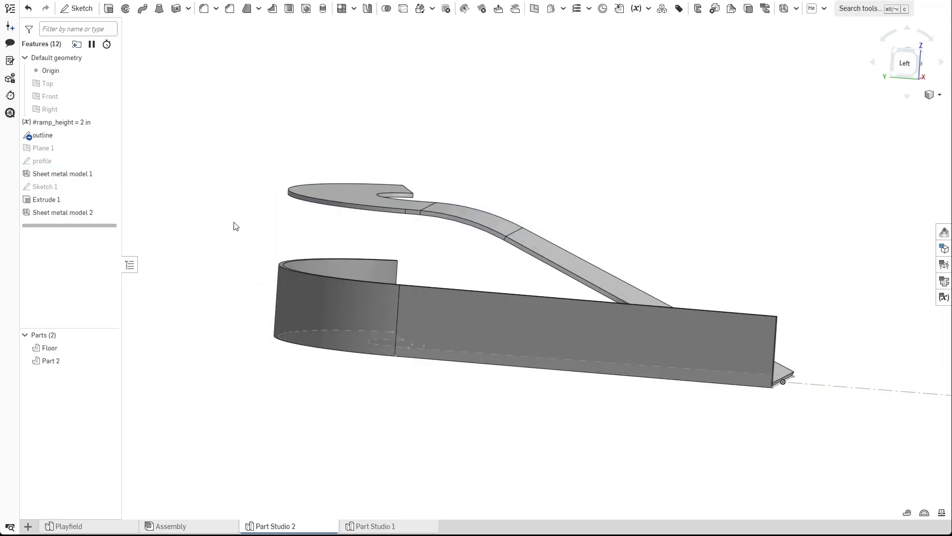
Edit Sheet metal model 2 and set its depth to #ramp_height + 0.06in.
double_click(75, 213)
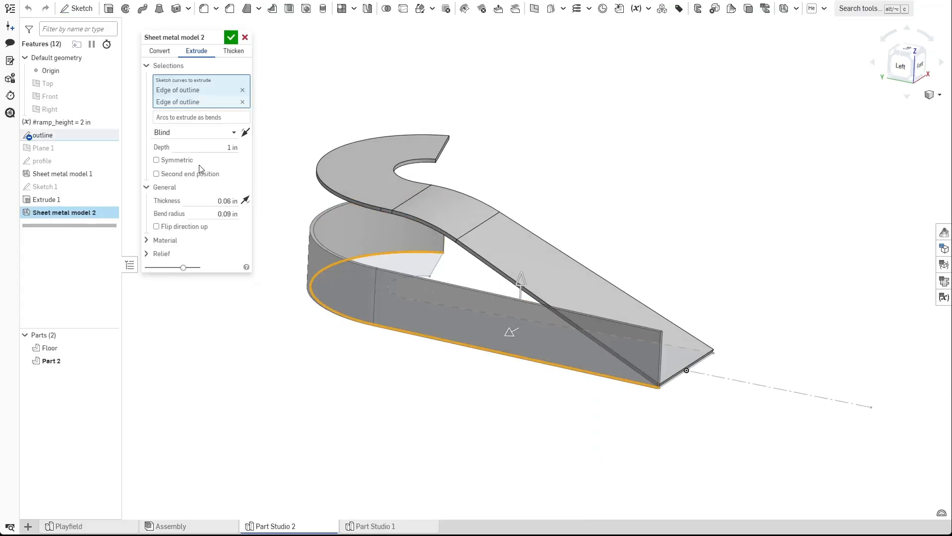
click(207, 144)
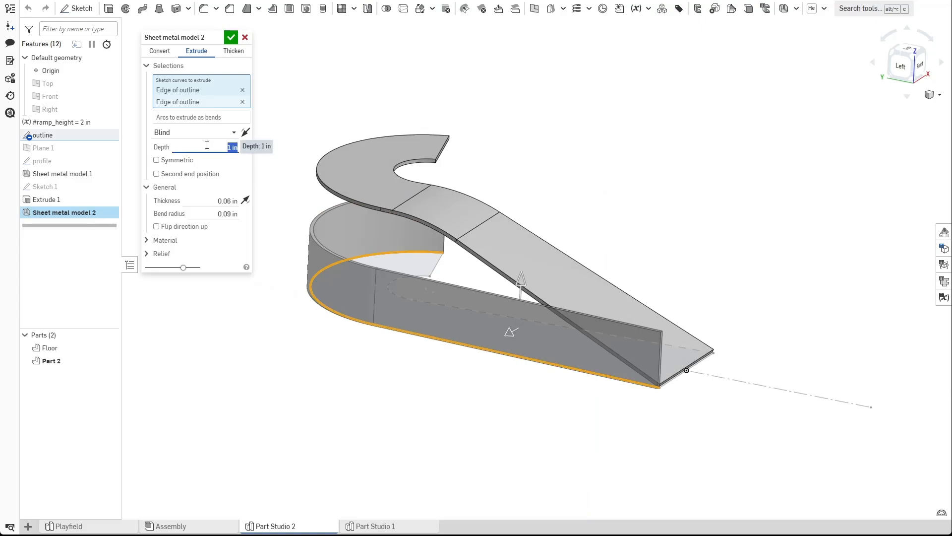
text(#r)
key(Return)
scroll(342, 193, up, 5)
scroll(341, 191, up, 1)
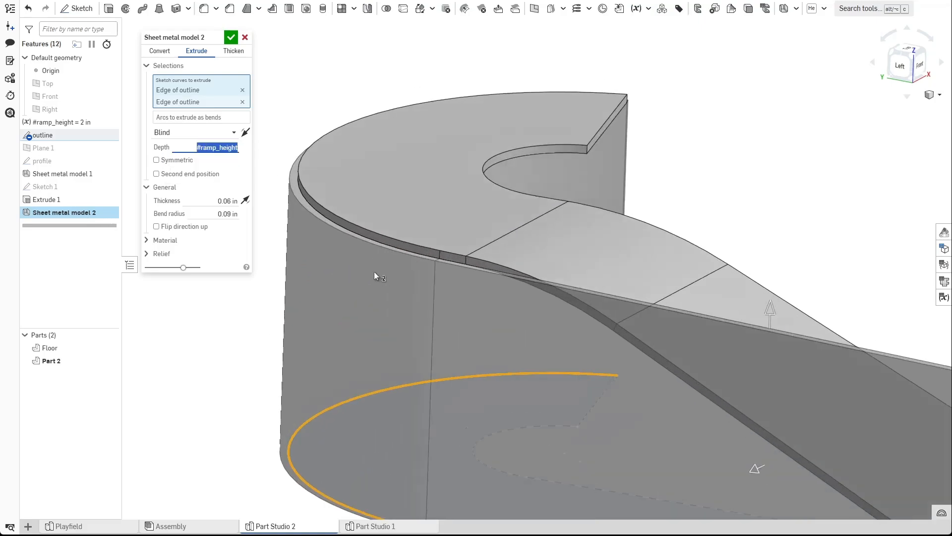
right_drag(377, 275, 382, 257)
scroll(382, 257, up, 2)
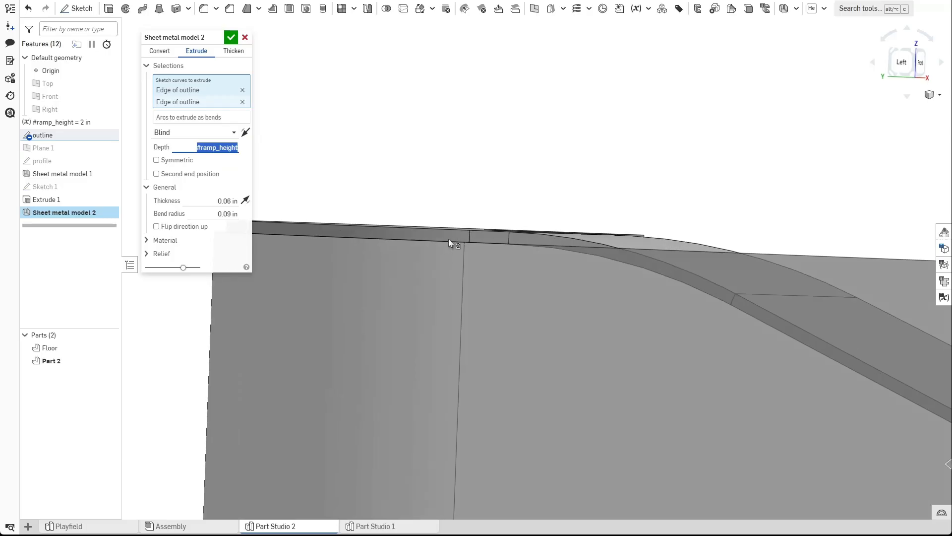
scroll(464, 244, down, 2)
right_drag(463, 252, 550, 300)
right_drag(657, 308, 479, 297)
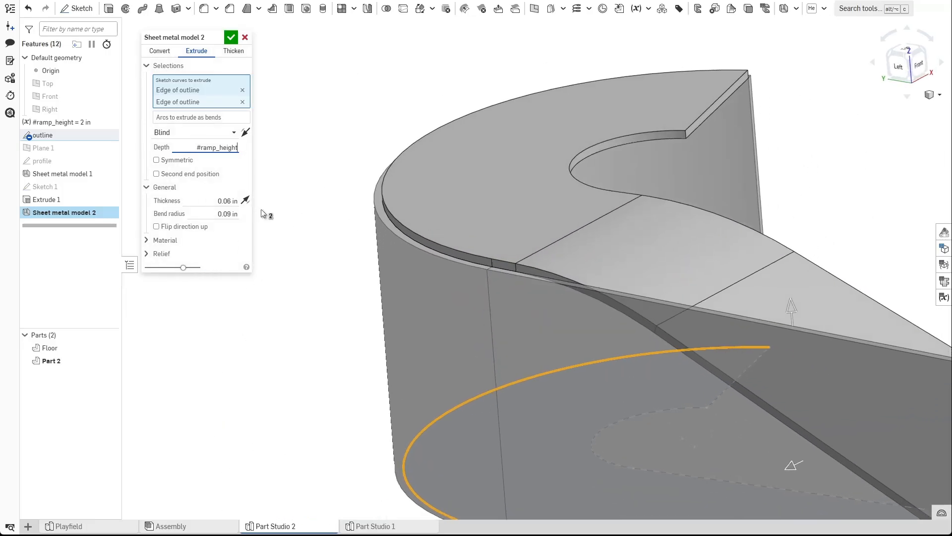
text(+ 0.06in)
key(Return)
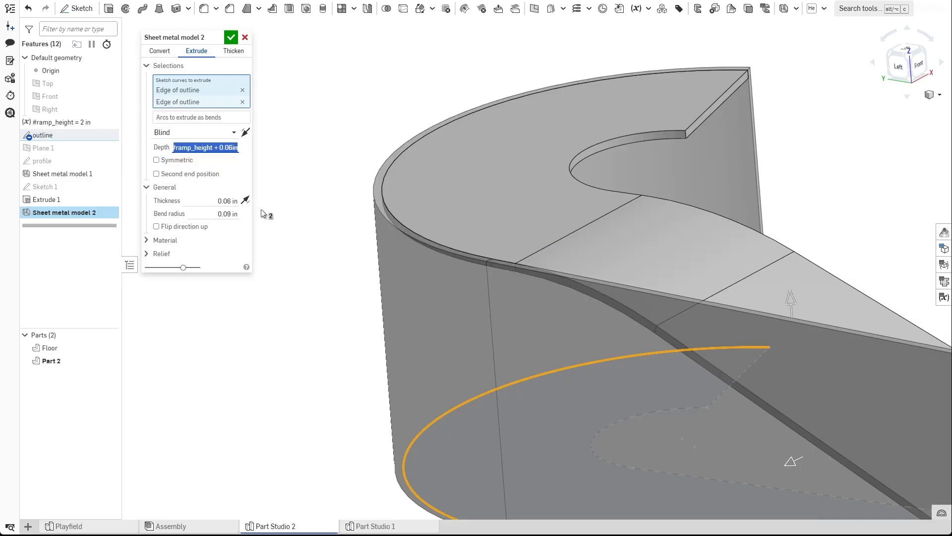
Extend the depth expression to #ramp_height + 0.06in + 1in and confirm the feature.
scroll(433, 248, up, 3)
right_drag(469, 263, 451, 230)
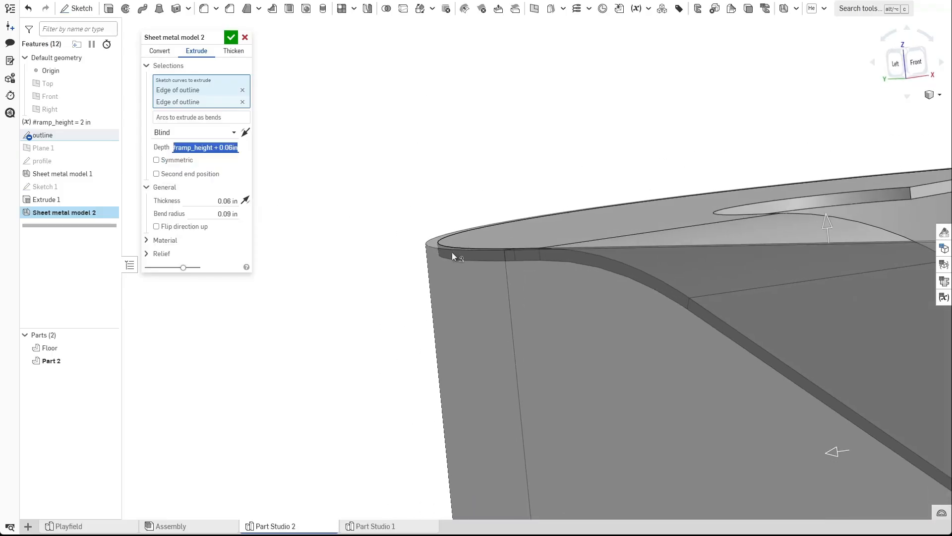
middle_drag(529, 254, 407, 233)
scroll(407, 233, down, 2)
right_drag(407, 233, 433, 236)
scroll(446, 233, down, 3)
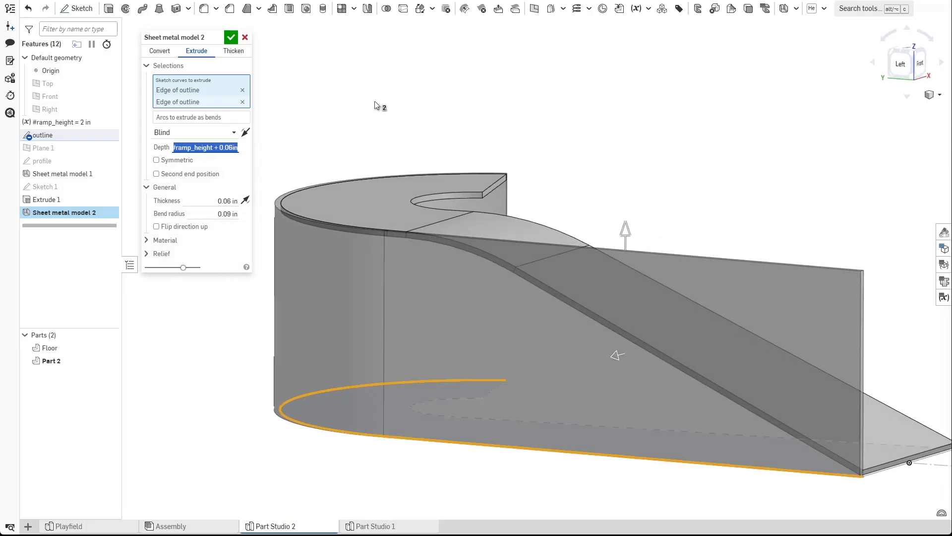
key(Right)
text(+ 1in)
key(Return)
click(231, 36)
Start a new sheet metal Extrude selecting three edges of the outline's inner curve.
right_drag(328, 268, 504, 192)
click(785, 9)
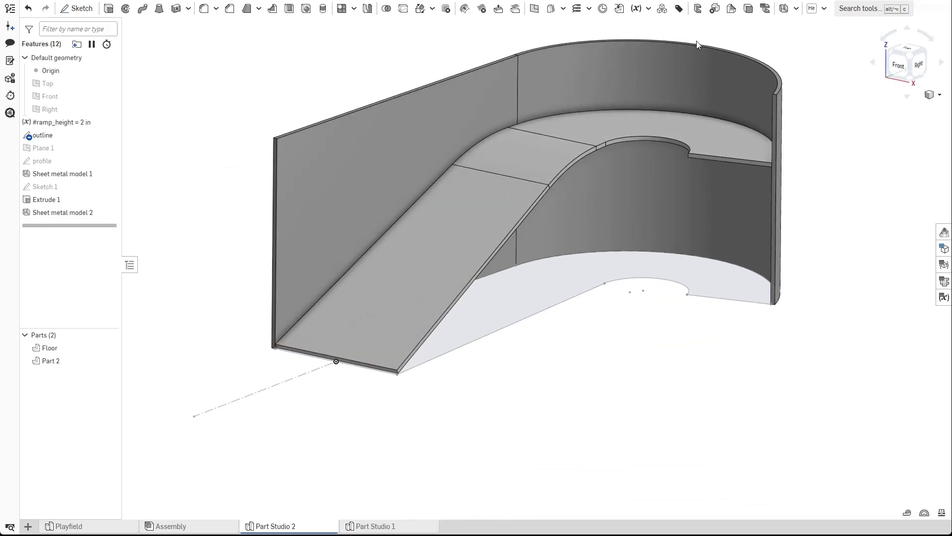
click(204, 52)
scroll(555, 327, up, 3)
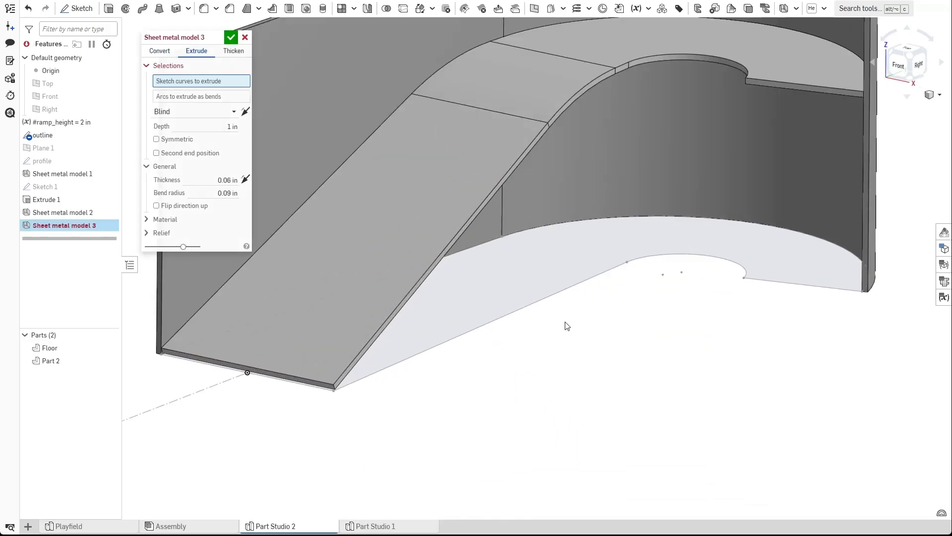
click(602, 272)
click(665, 253)
click(760, 281)
right_drag(417, 373, 461, 372)
Set the new extrusion's depth to #ramp_height + 0.06in + 1in and confirm it.
click(214, 158)
text(#)
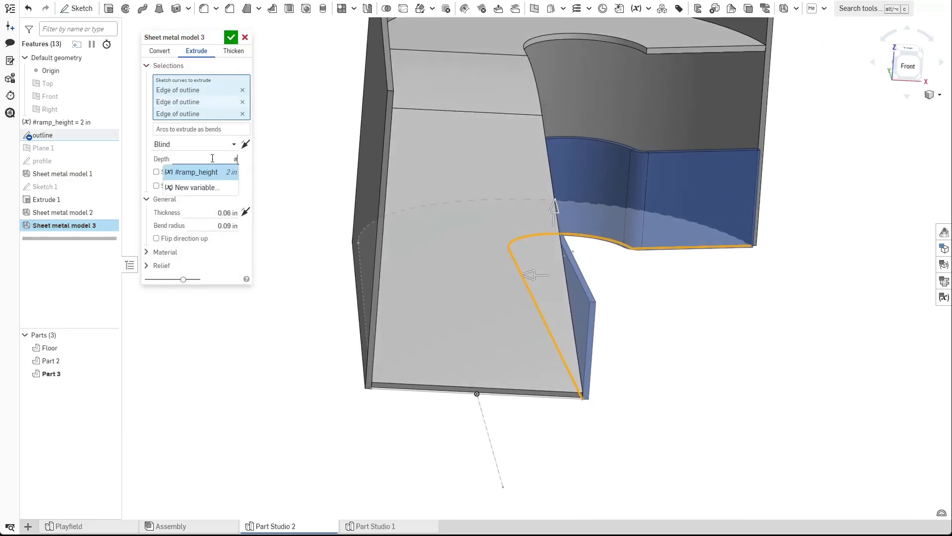
text(ra)
key(Return)
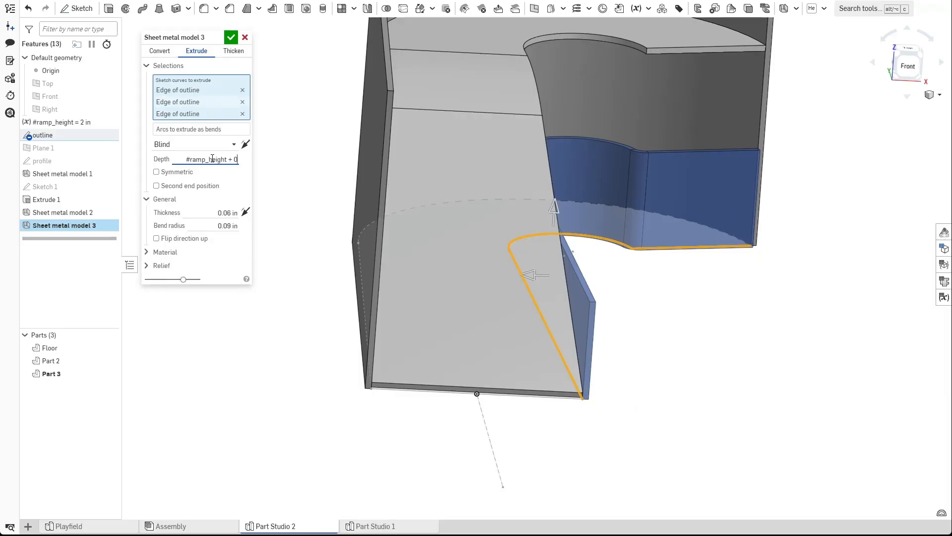
text(+ 0.06in + 1in)
key(Return)
key(Return)
scroll(568, 184, down, 3)
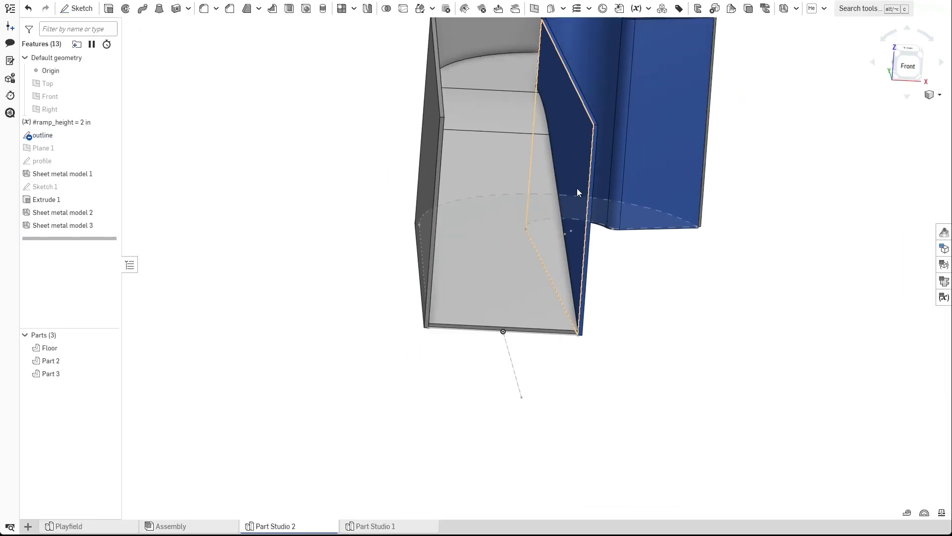
Hide the outline sketch.
click(110, 135)
right_drag(319, 132, 367, 253)
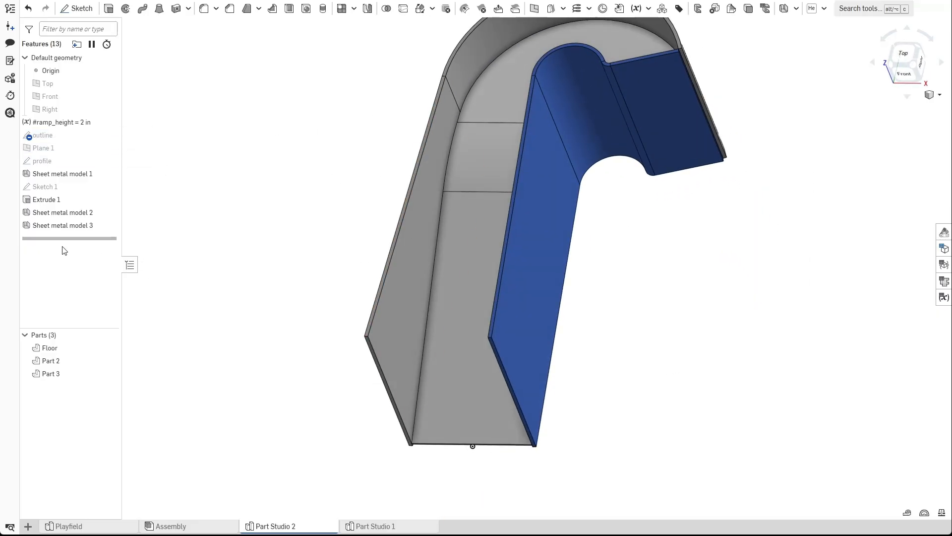
Edit Sheet metal model 3, remove its third outline edge from the selection, and confirm.
double_click(59, 225)
scroll(640, 171, up, 3)
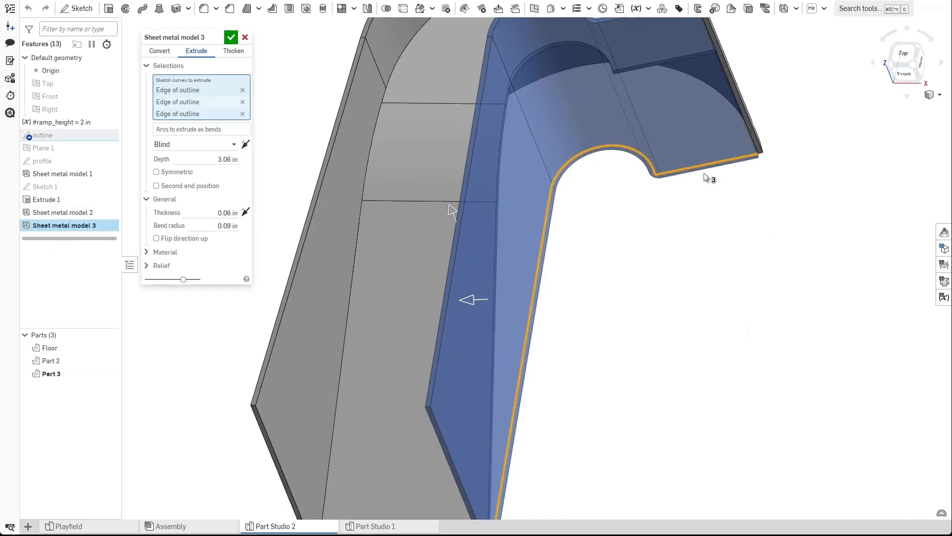
click(242, 114)
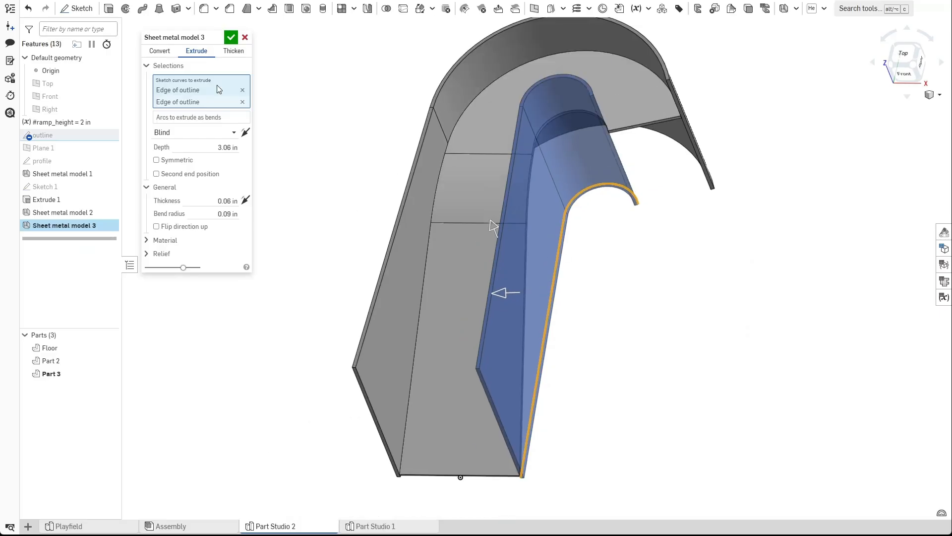
click(230, 40)
Select Part 2 and Part 3 and give them a brownish-gray appearance color.
scroll(299, 176, down, 2)
mouse_move(298, 177)
right_down()
mouse_move(332, 172)
mouse_move(245, 164)
mouse_move(293, 166)
mouse_move(334, 204)
mouse_move(295, 187)
right_up()
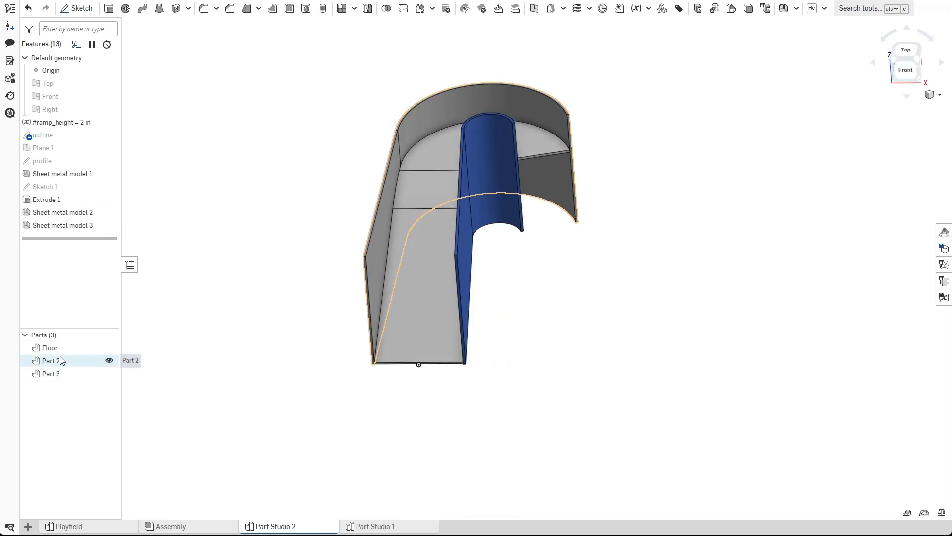
drag(60, 361, 57, 375)
right_click(58, 376)
click(105, 404)
click(133, 383)
click(212, 332)
scroll(301, 290, down, 3)
middle_drag(320, 248, 327, 294)
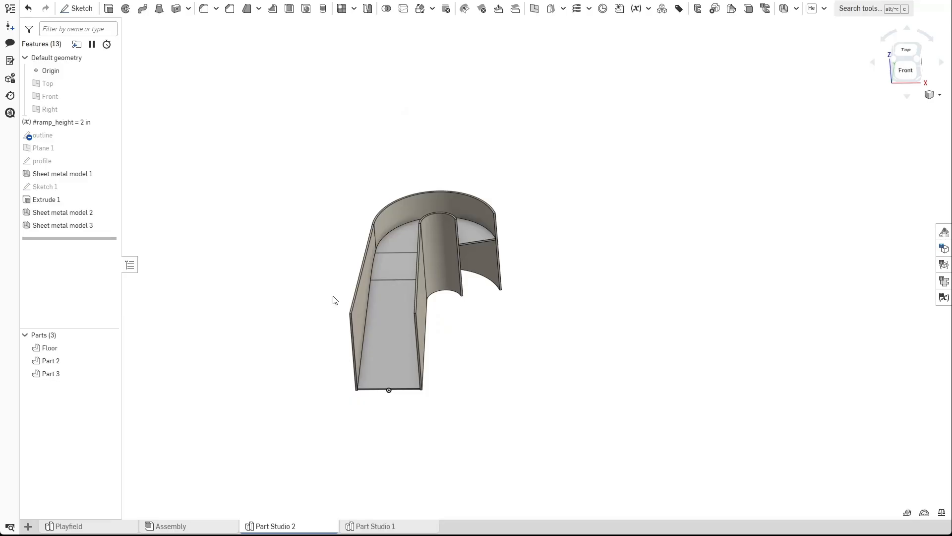
scroll(332, 301, up, 4)
right_drag(333, 302, 388, 290)
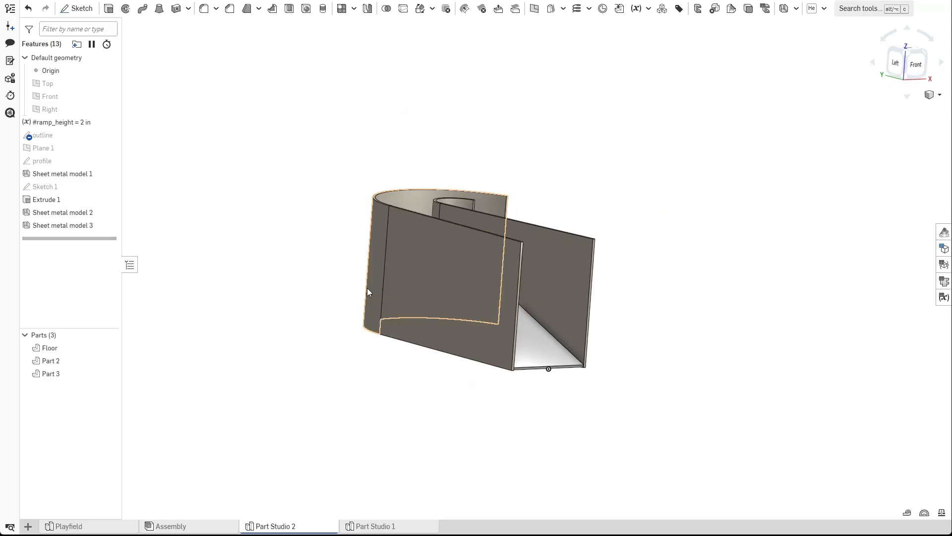
Start a new sketch on the straight wall face, view it head-on, and project the face's outline edges into it.
right_drag(367, 288, 489, 175)
right_drag(507, 284, 406, 304)
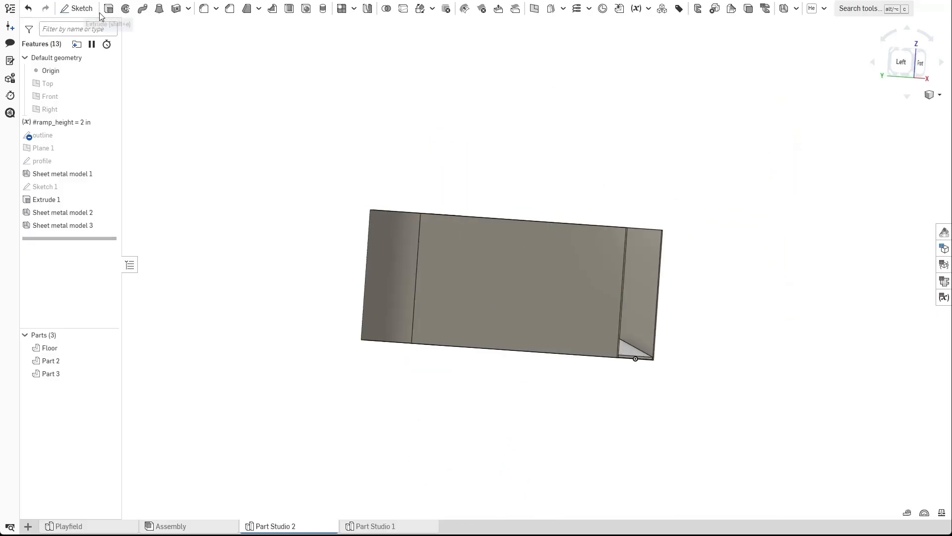
click(76, 9)
click(471, 299)
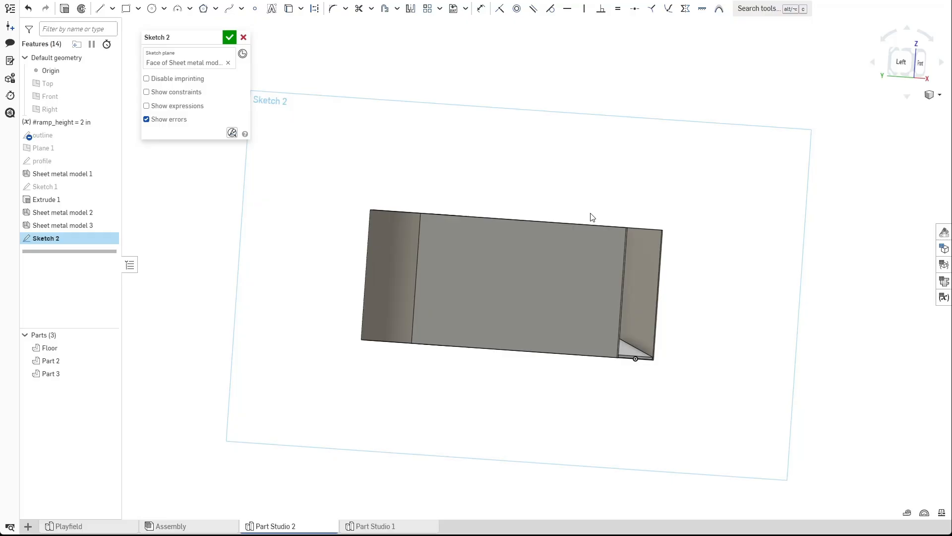
key(n)
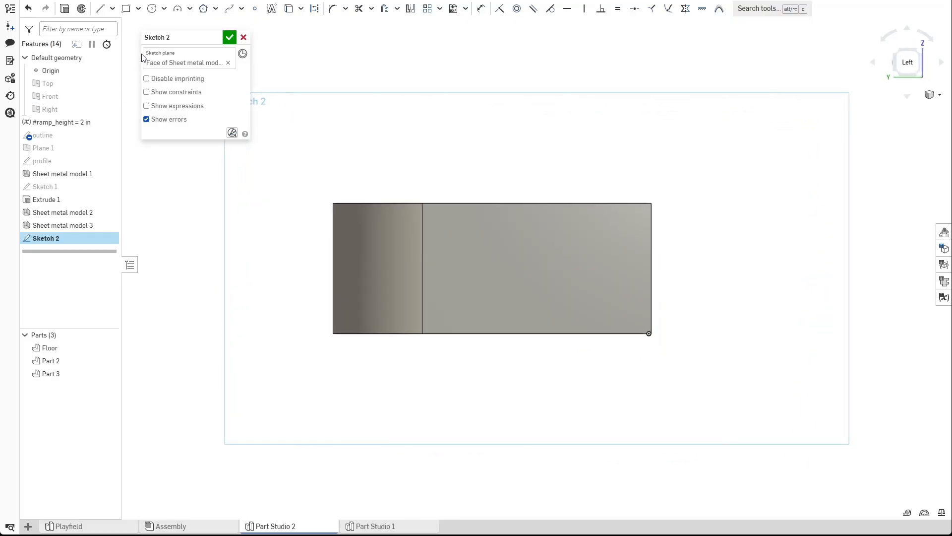
click(291, 10)
click(367, 283)
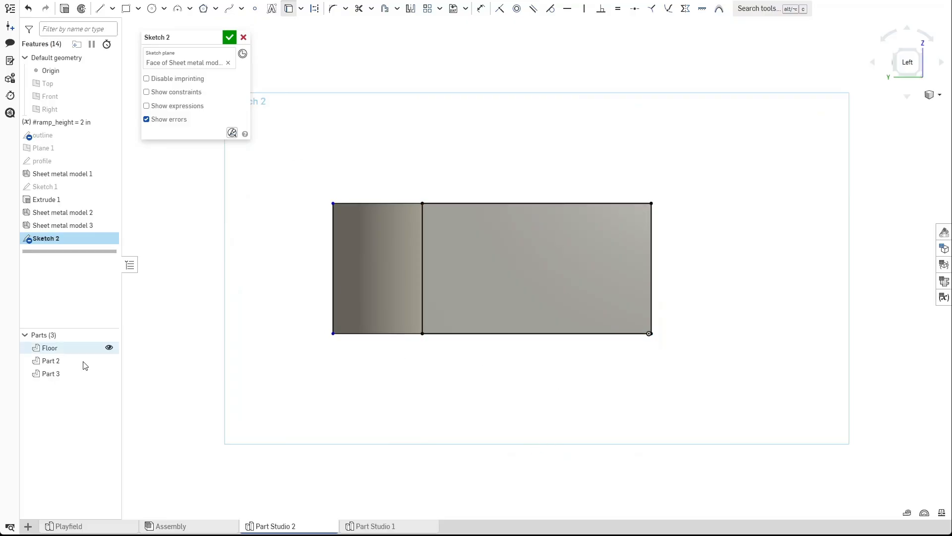
Hide Part 2 and project the ramp profile's edges into the sketch.
click(106, 361)
scroll(543, 309, up, 5)
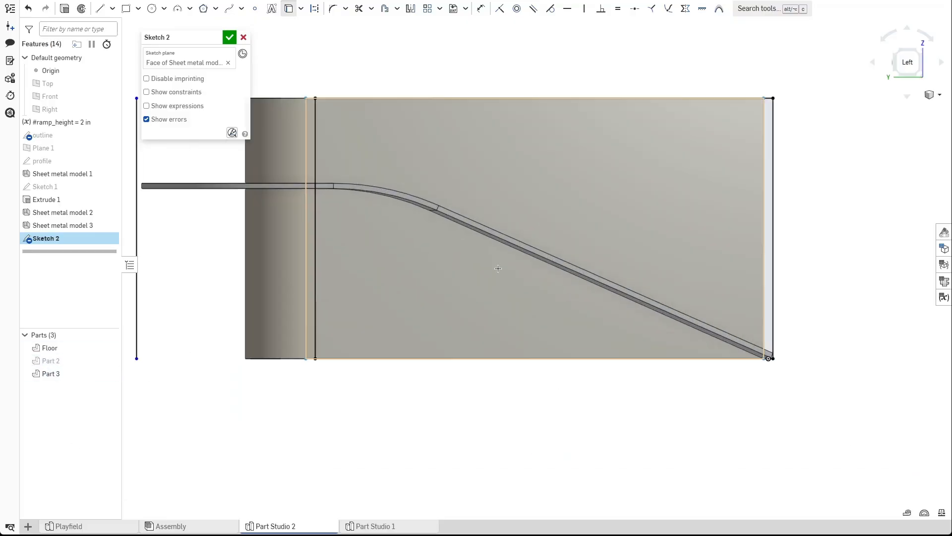
click(501, 219)
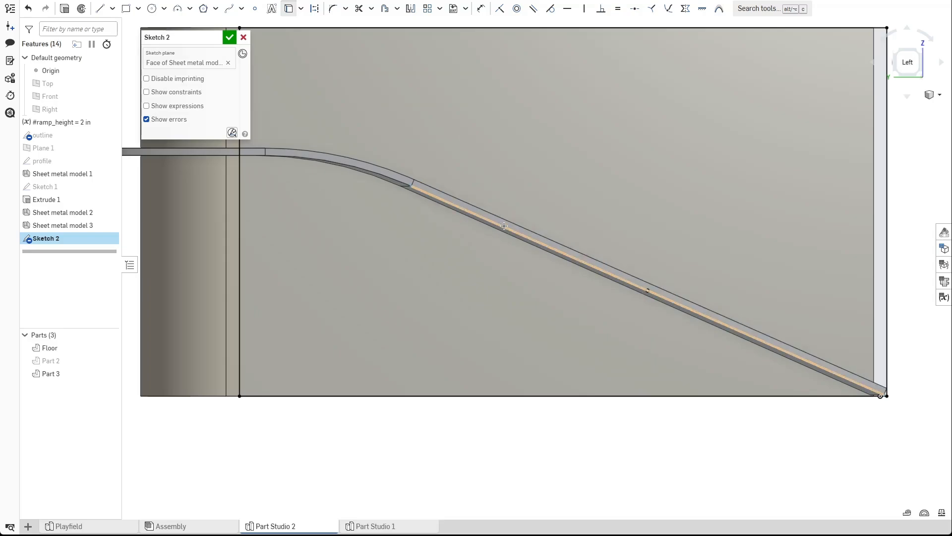
click(504, 226)
click(392, 179)
middle_drag(278, 174, 440, 199)
click(342, 182)
scroll(436, 188, up, 3)
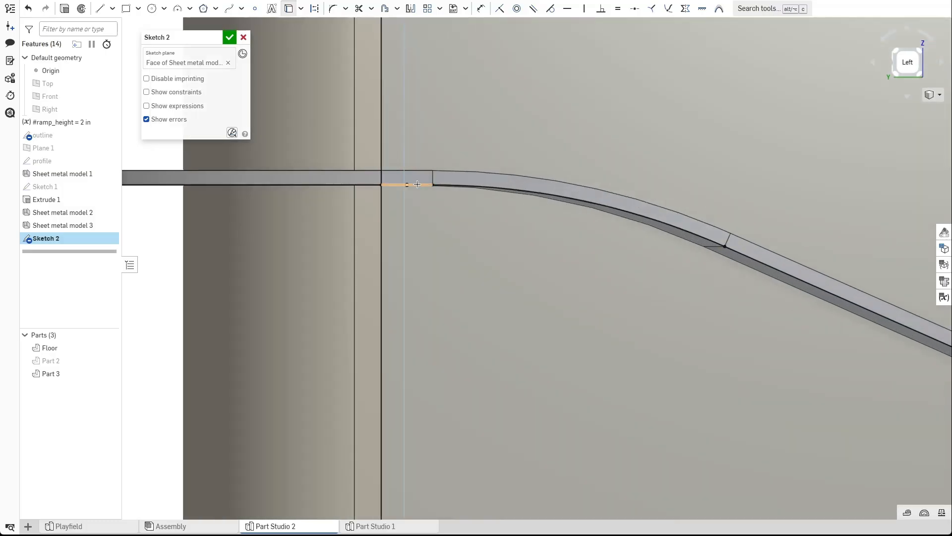
scroll(449, 306, down, 4)
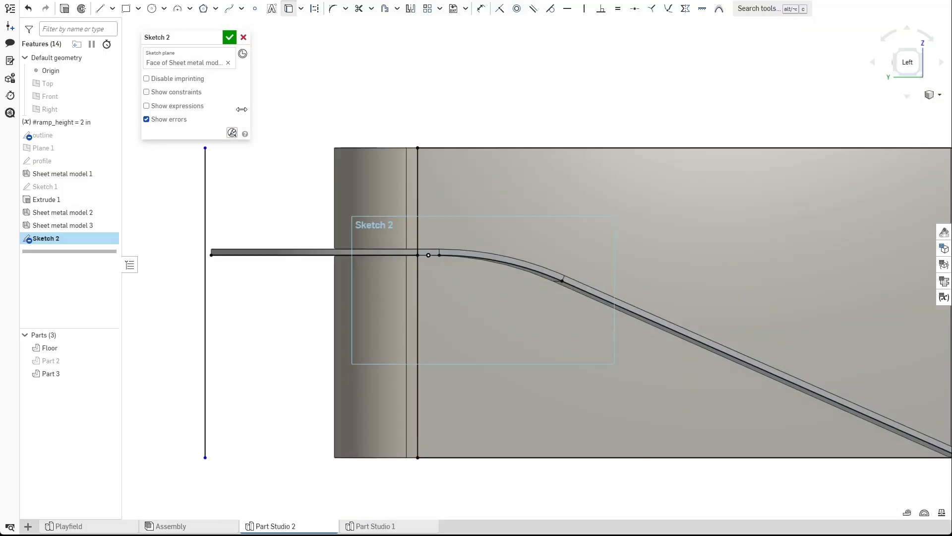
Toggle Part 2's visibility to check the projected ramp profile, then accept the sketch.
click(109, 361)
scroll(443, 306, down, 2)
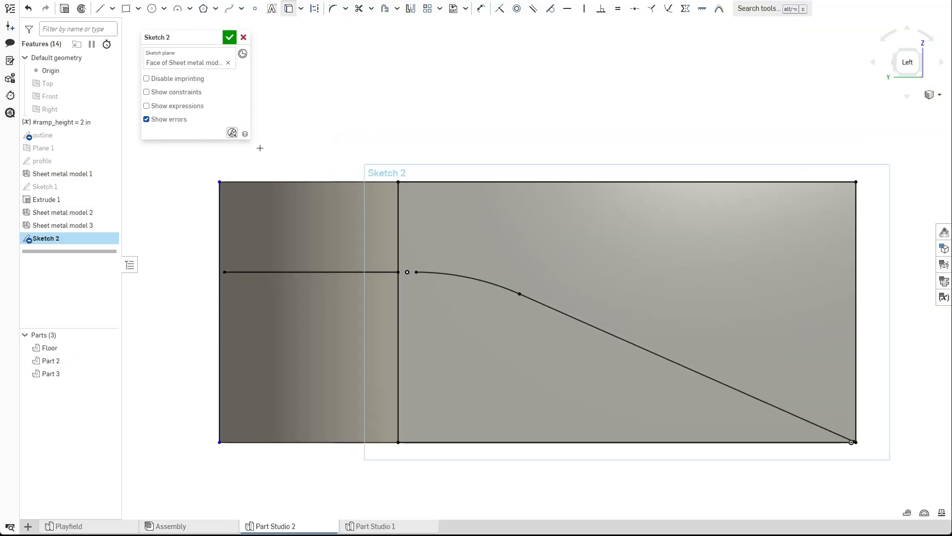
scroll(443, 306, up, 5)
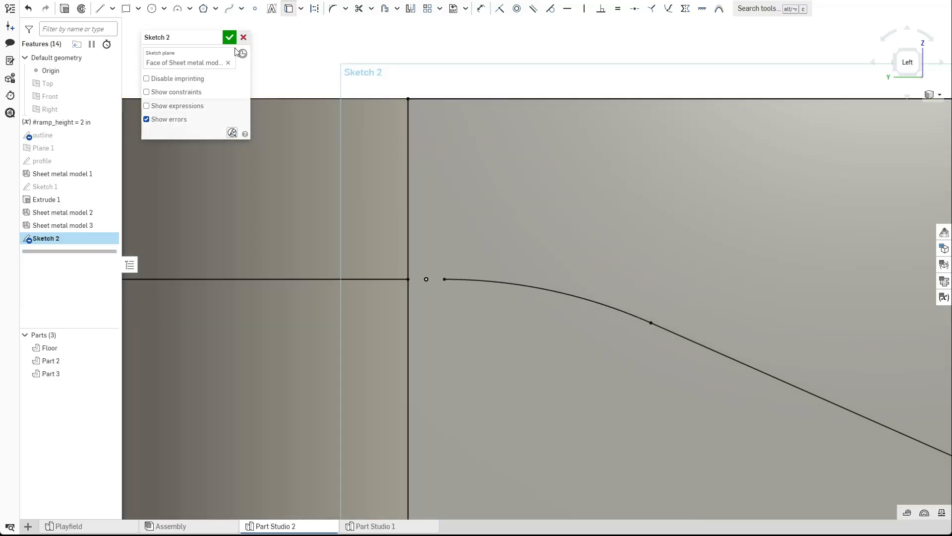
click(109, 361)
scroll(475, 221, up, 5)
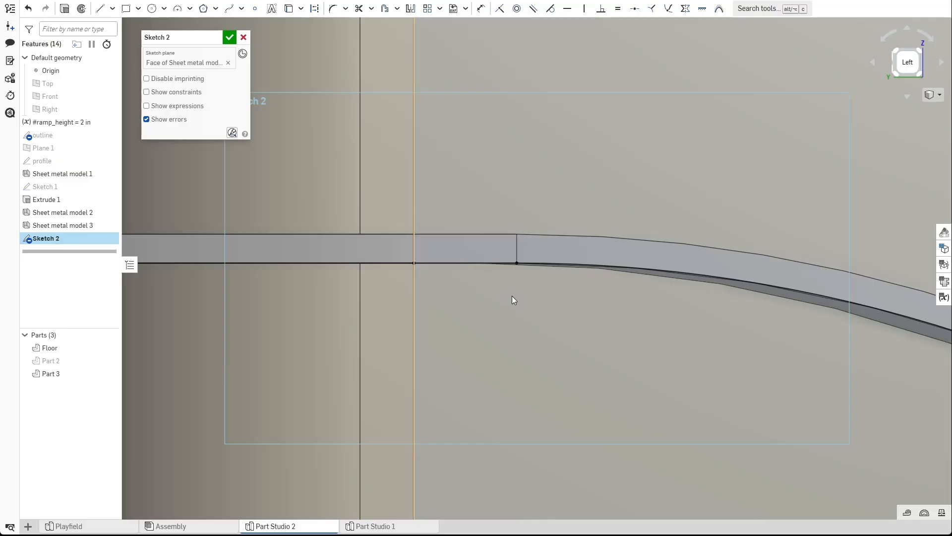
scroll(492, 290, down, 1)
scroll(480, 283, down, 4)
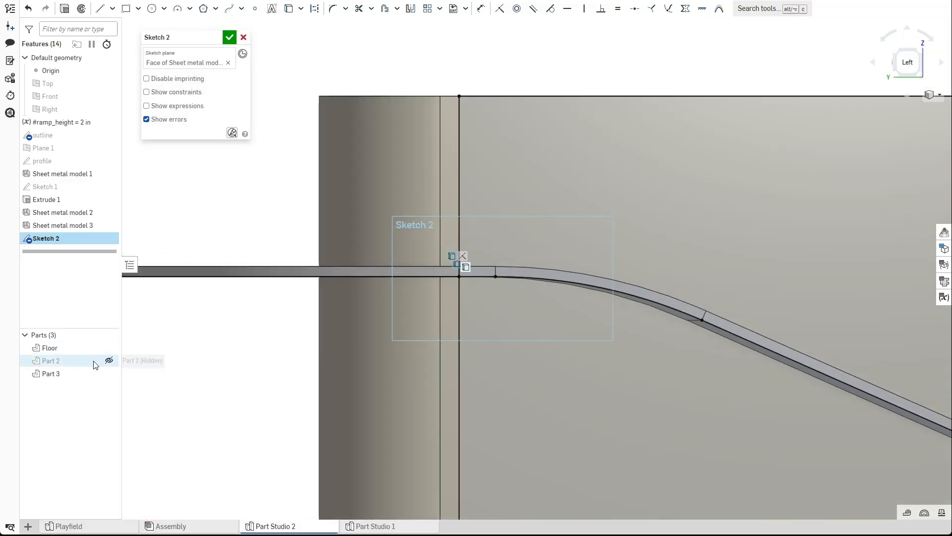
click(109, 361)
scroll(457, 295, down, 2)
mouse_move(457, 295)
right_down()
mouse_move(525, 337)
mouse_move(501, 340)
mouse_move(526, 346)
mouse_move(519, 343)
right_up()
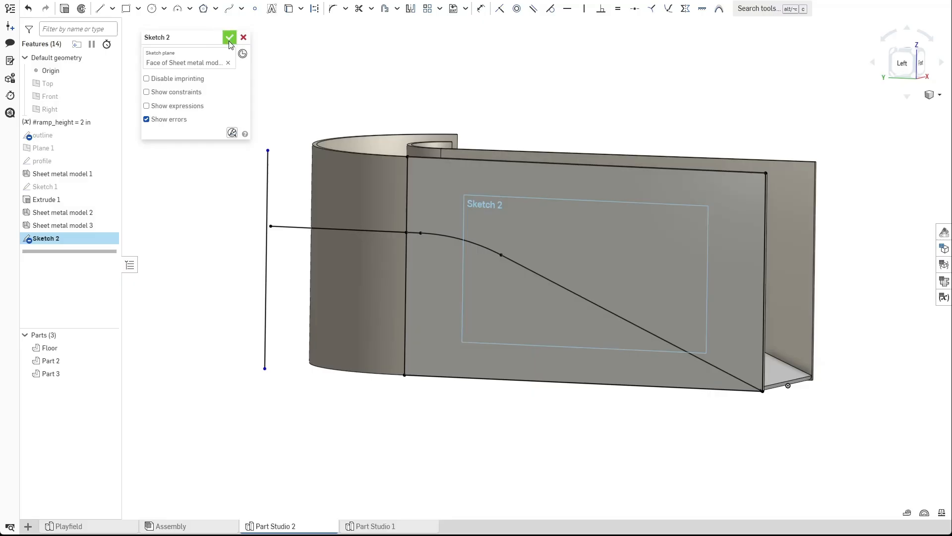
click(229, 40)
Edit Sketch 2 and draw a line along the wall face's top edge, then accept the sketch.
mouse_move(366, 264)
right_down()
mouse_move(385, 263)
mouse_move(267, 241)
right_up()
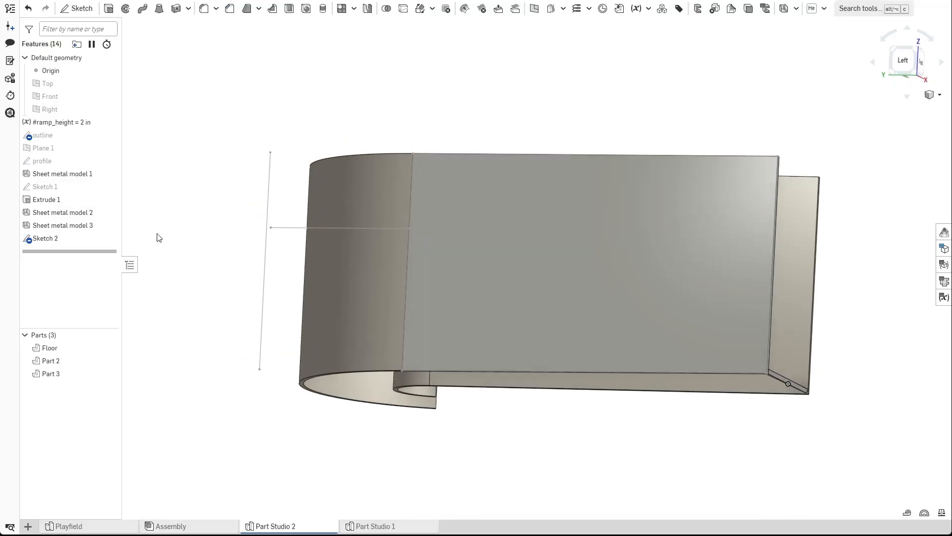
double_click(79, 239)
key(n)
scroll(469, 248, up, 10)
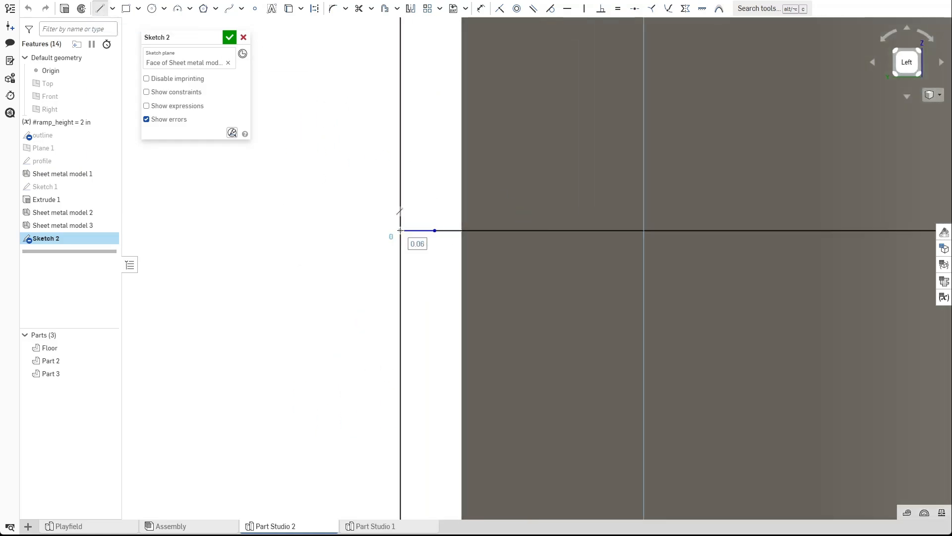
scroll(407, 243, down, 6)
key(Escape)
key(l)
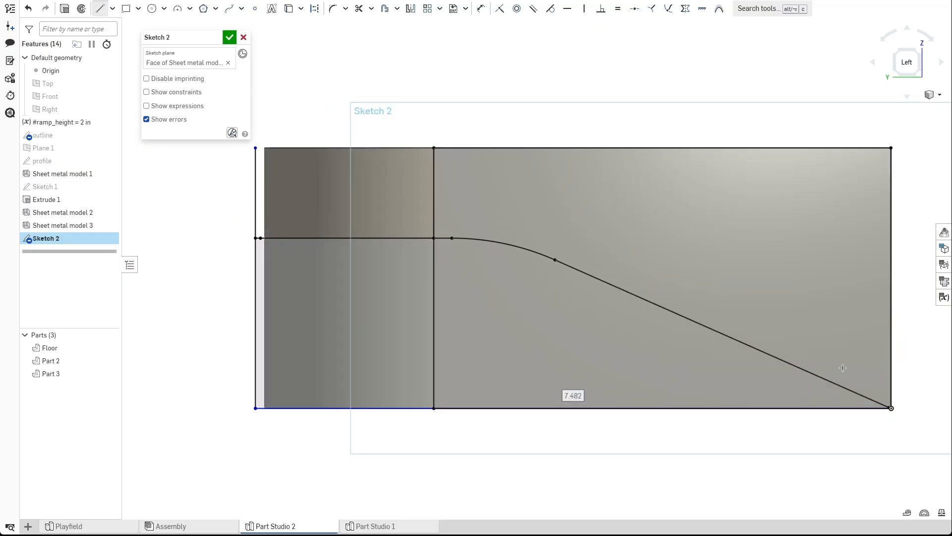
key(Escape)
key(l)
click(254, 148)
click(891, 147)
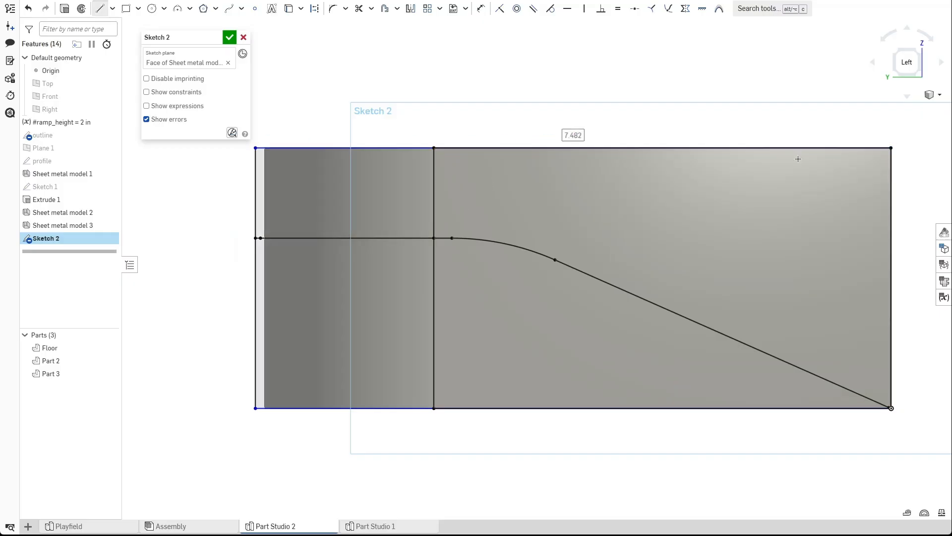
click(230, 37)
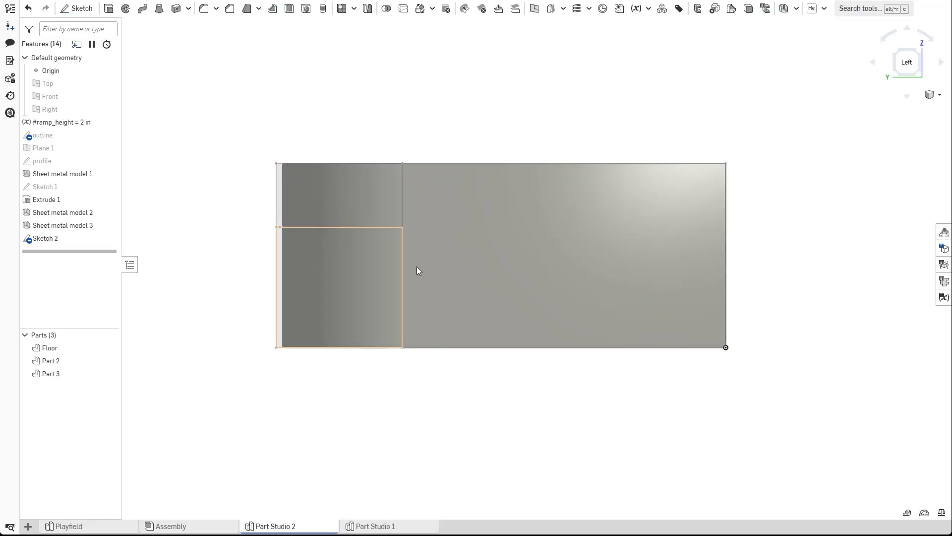
key(shift+e)
click(324, 292)
click(437, 302)
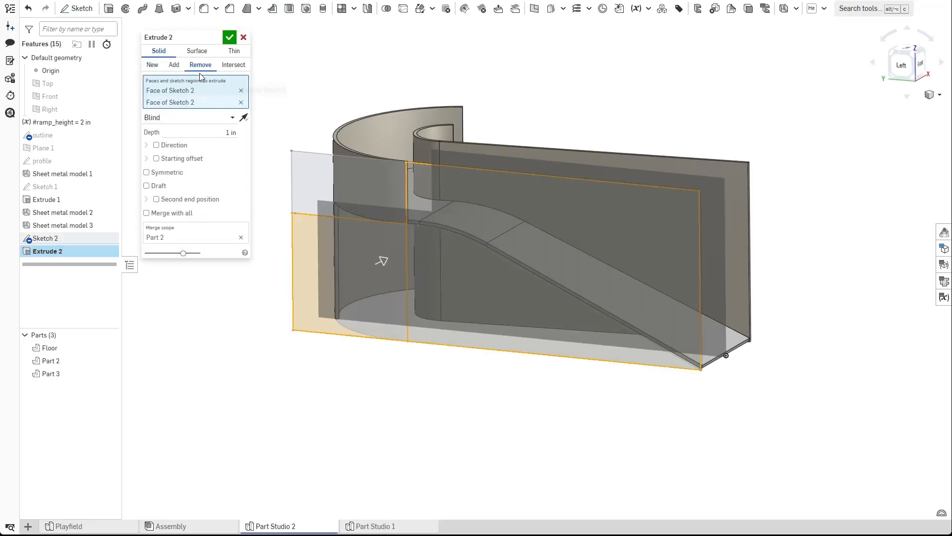
click(229, 118)
click(181, 195)
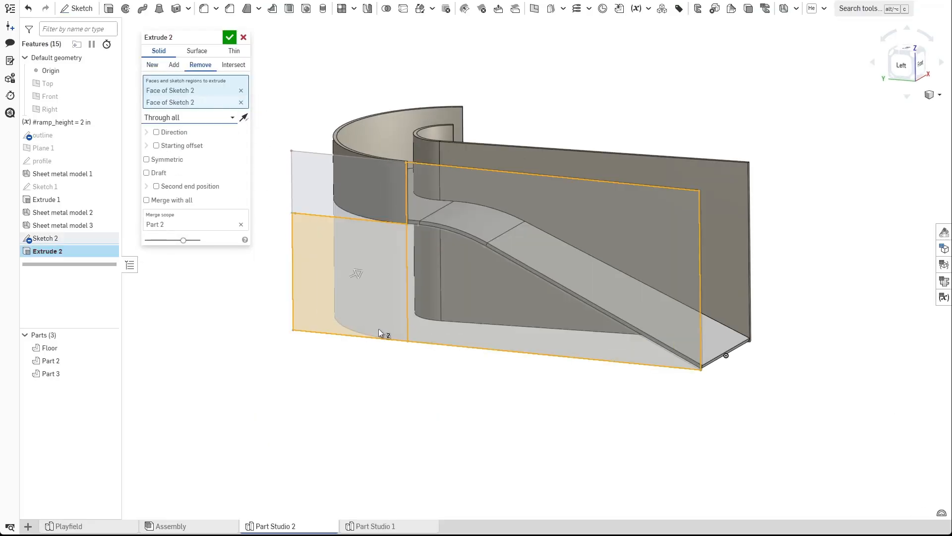
click(505, 222)
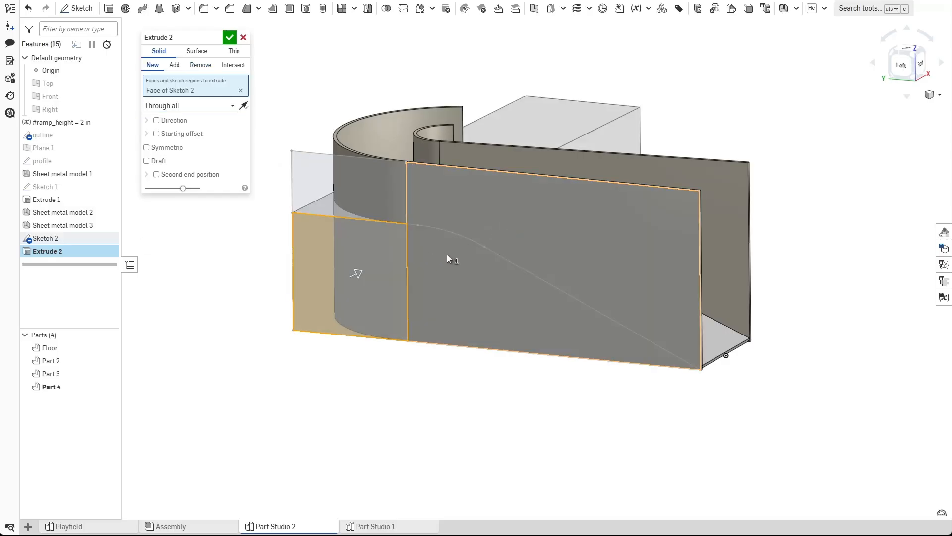
click(464, 301)
scroll(462, 302, up, 5)
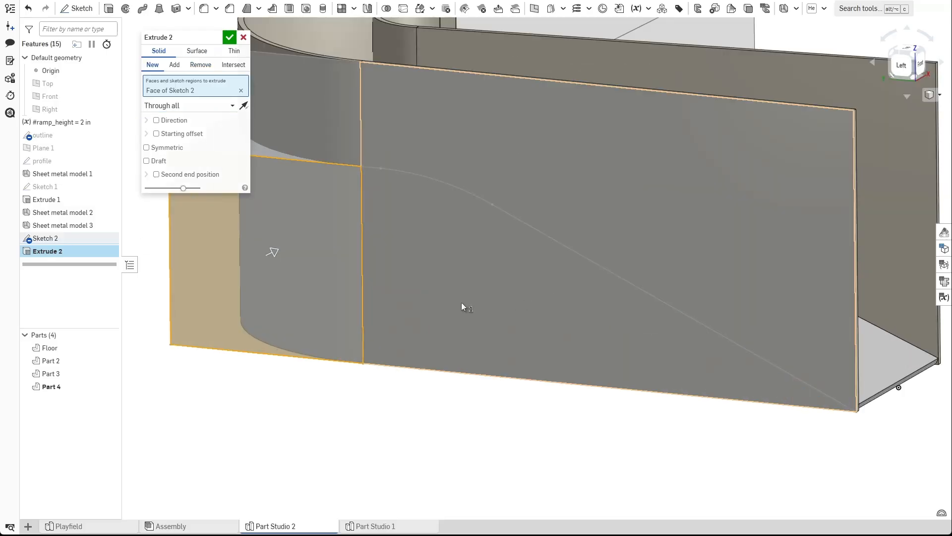
scroll(540, 246, down, 5)
key(shift+3)
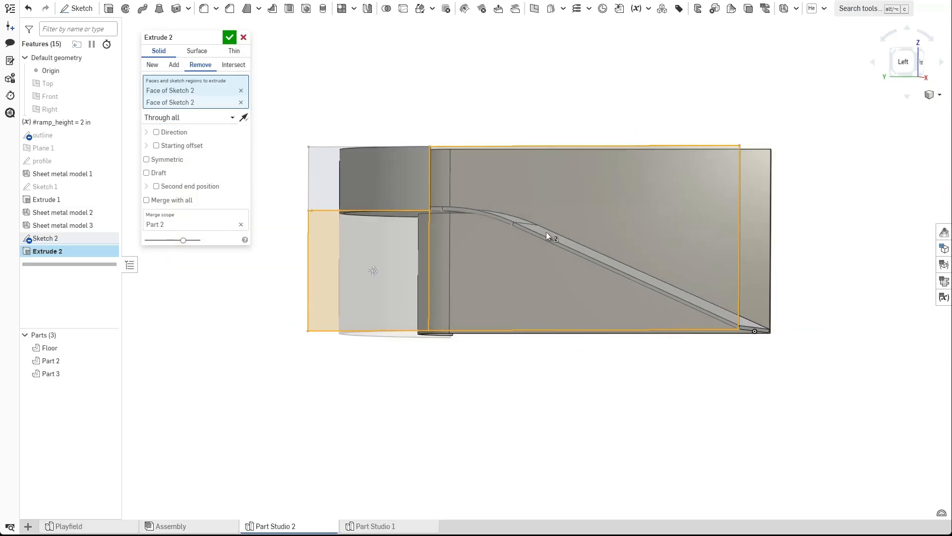
scroll(466, 248, up, 3)
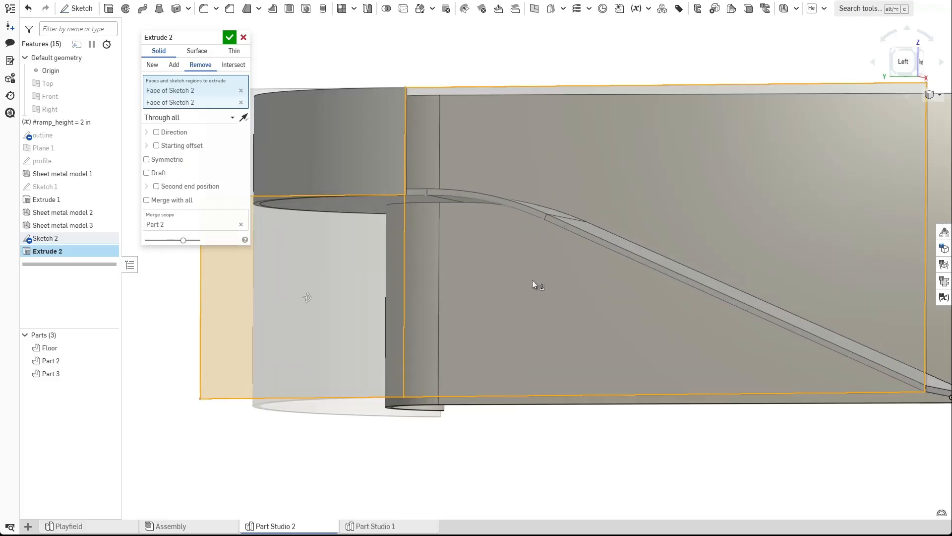
click(451, 257)
click(512, 300)
mouse_move(512, 299)
right_down()
mouse_move(555, 323)
mouse_move(579, 272)
right_up()
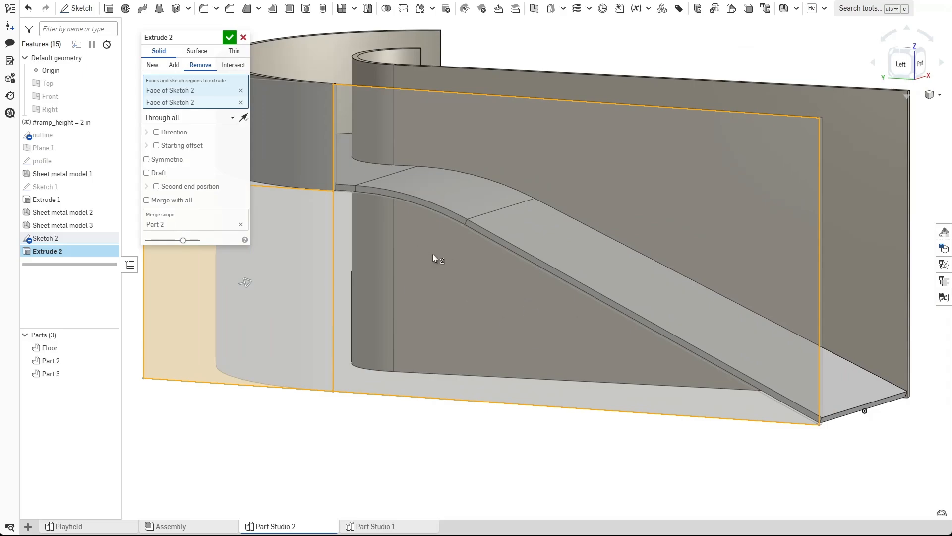
click(244, 38)
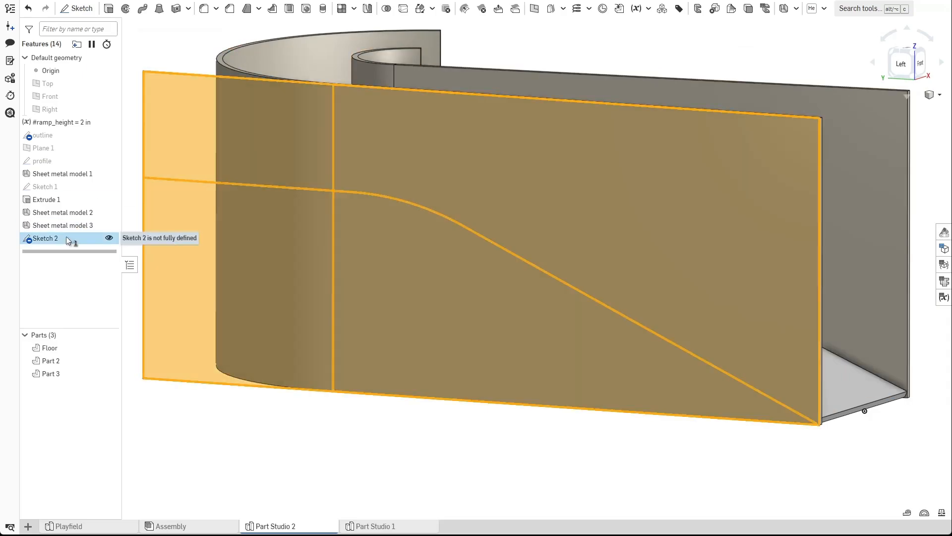
Edit Sketch 2 and add a line from the ramp's lower end to the wall face's bottom corner, then accept.
double_click(66, 237)
key(n)
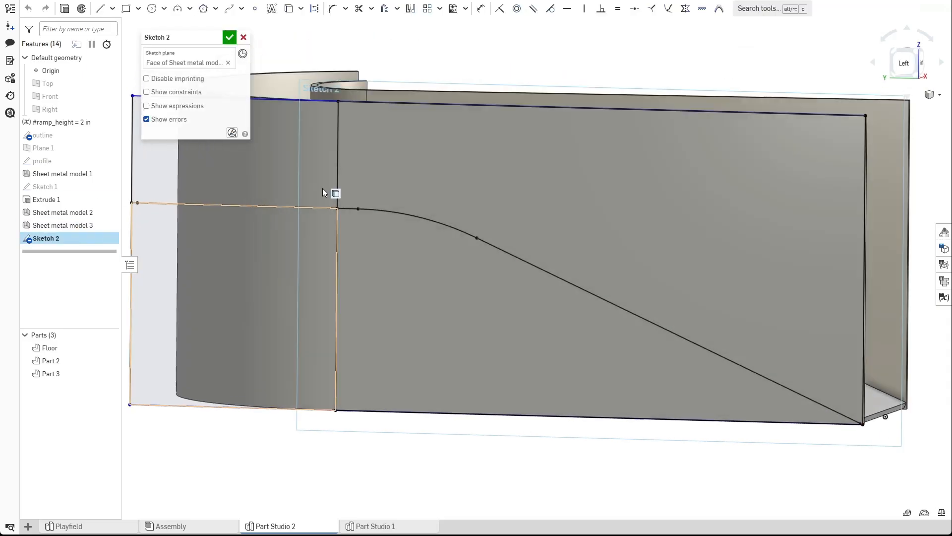
scroll(377, 218, up, 5)
scroll(353, 219, up, 3)
scroll(365, 218, down, 8)
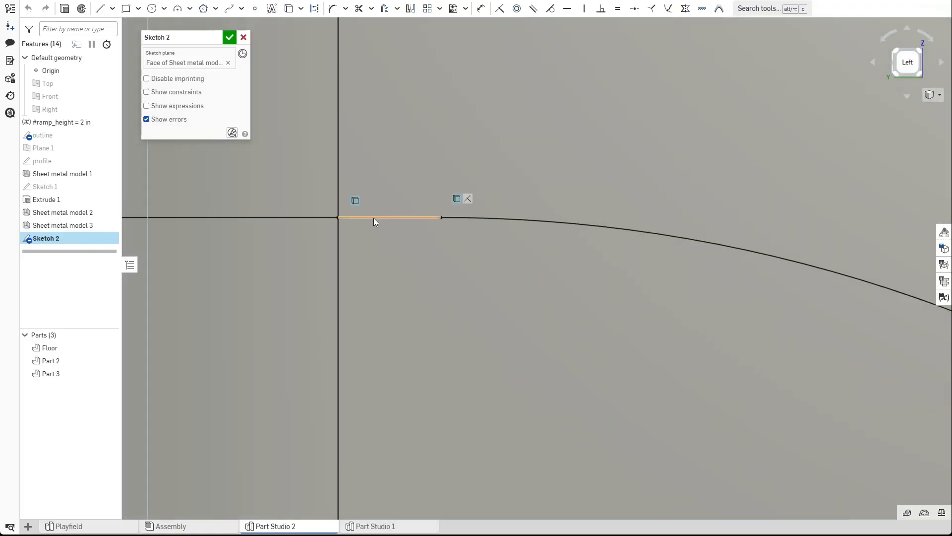
middle_drag(818, 403, 347, 276)
middle_drag(853, 489, 514, 322)
scroll(620, 331, up, 10)
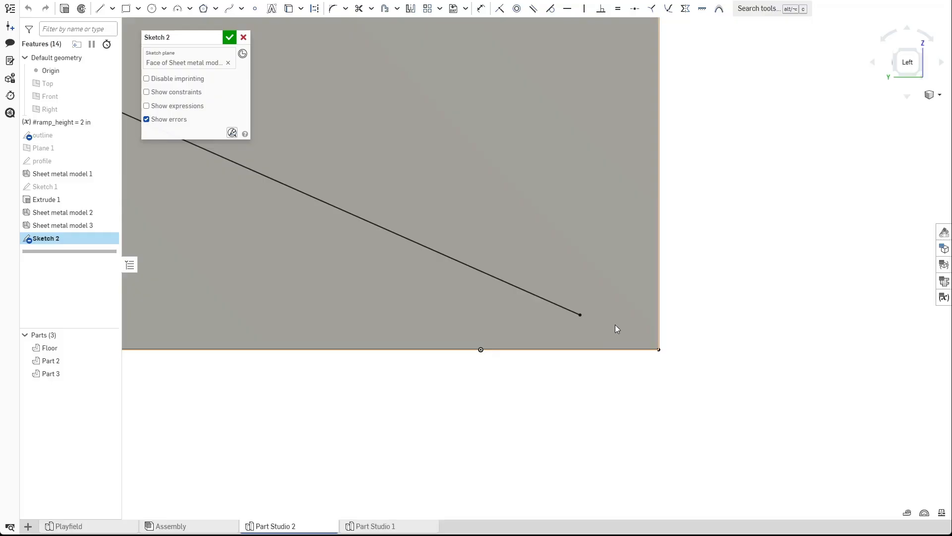
key(l)
click(578, 316)
click(661, 352)
key(Escape)
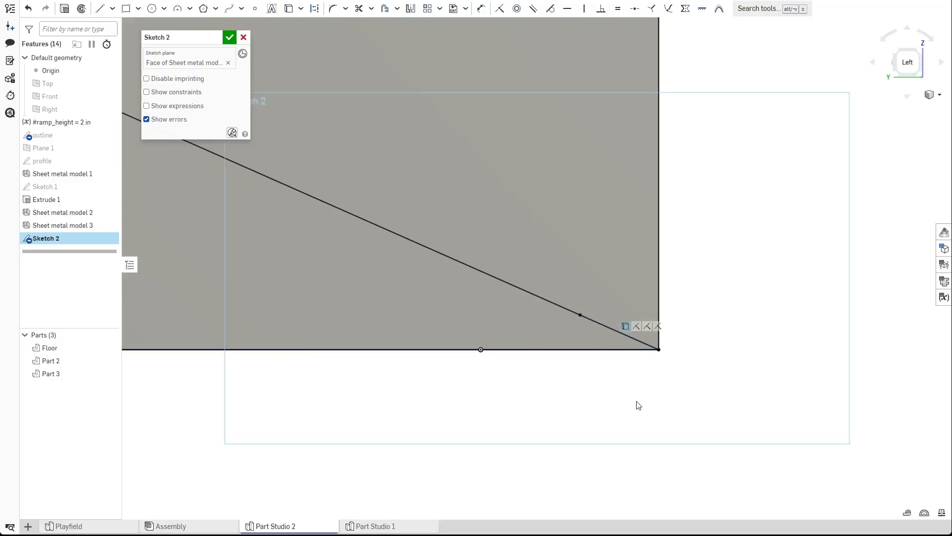
scroll(603, 376, down, 15)
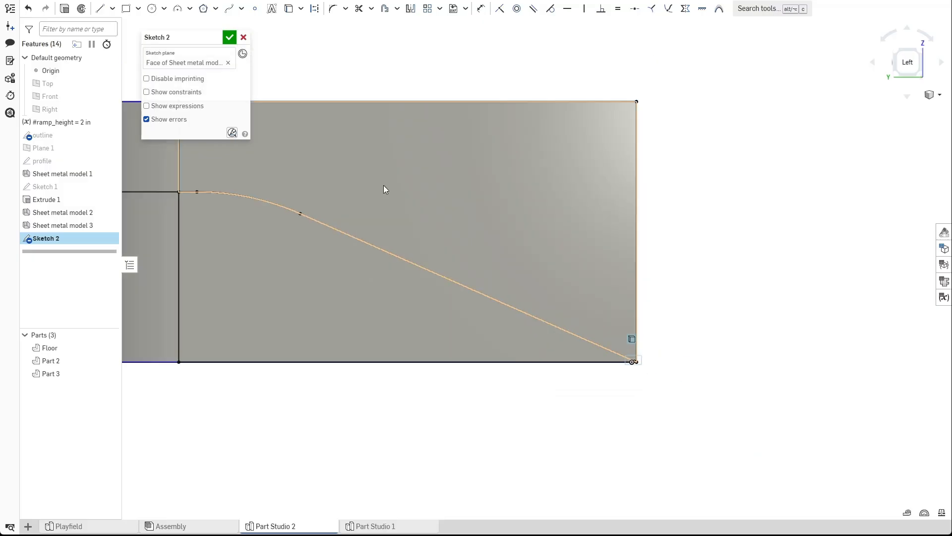
click(230, 40)
Extrude-cut the two sketch regions below the ramp profile Through all, removing material from Part 2.
scroll(412, 152, down, 2)
right_drag(428, 174, 448, 198)
key(shift+e)
click(329, 254)
click(287, 243)
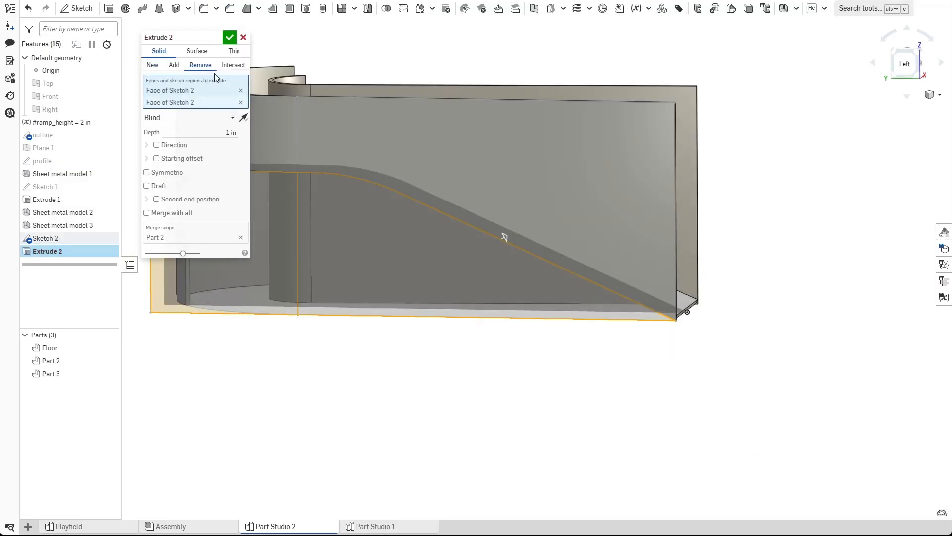
click(232, 117)
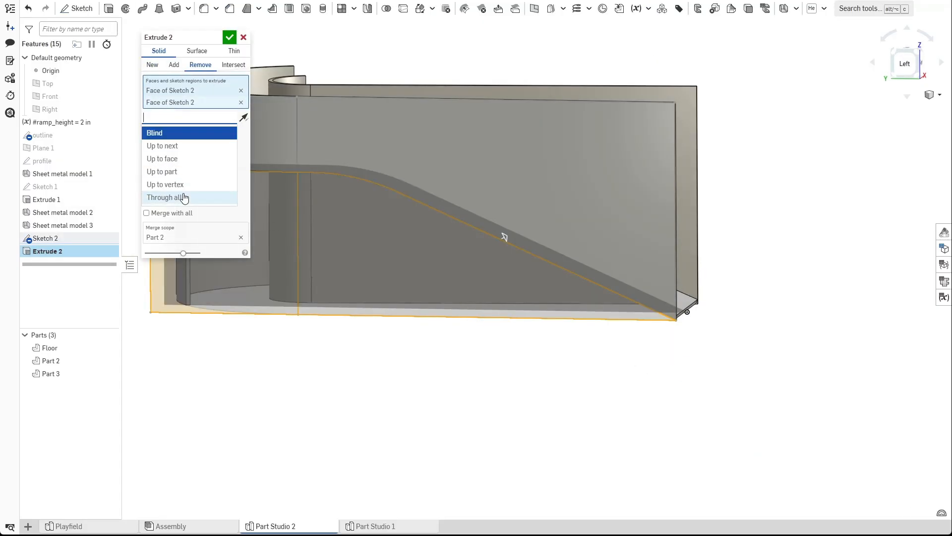
click(183, 195)
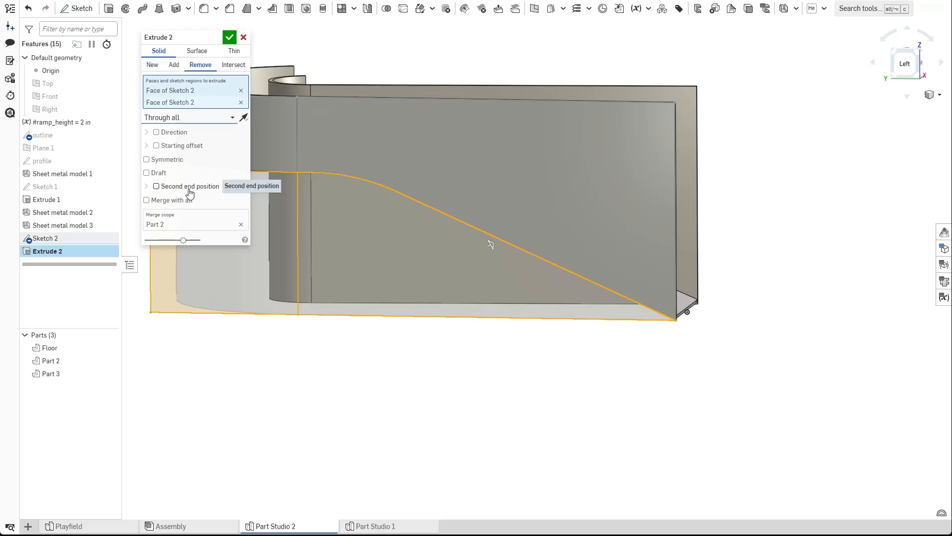
click(230, 38)
right_drag(321, 266, 321, 299)
mouse_move(347, 212)
right_down()
mouse_move(392, 233)
mouse_move(414, 217)
mouse_move(389, 194)
mouse_move(387, 213)
mouse_move(322, 269)
mouse_move(353, 200)
right_up()
scroll(332, 165, up, 5)
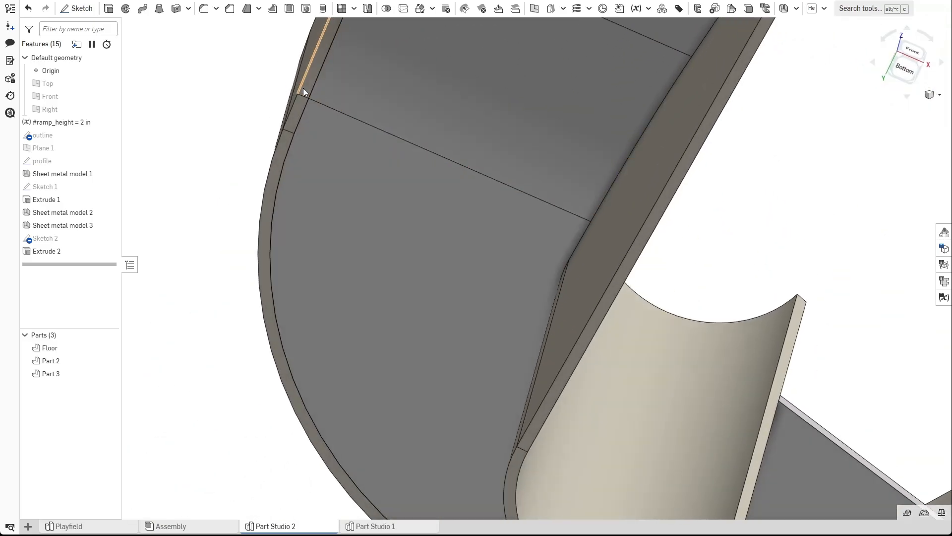
Apply the CCC6B6 grey appearance to Part 2 and Part 3.
scroll(302, 88, down, 5)
right_drag(320, 116, 368, 246)
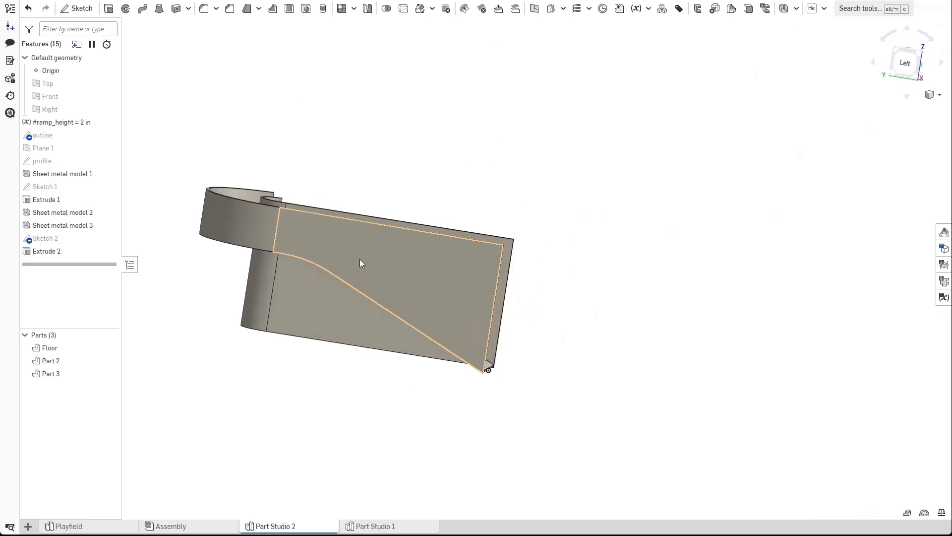
click(79, 361)
click(63, 373)
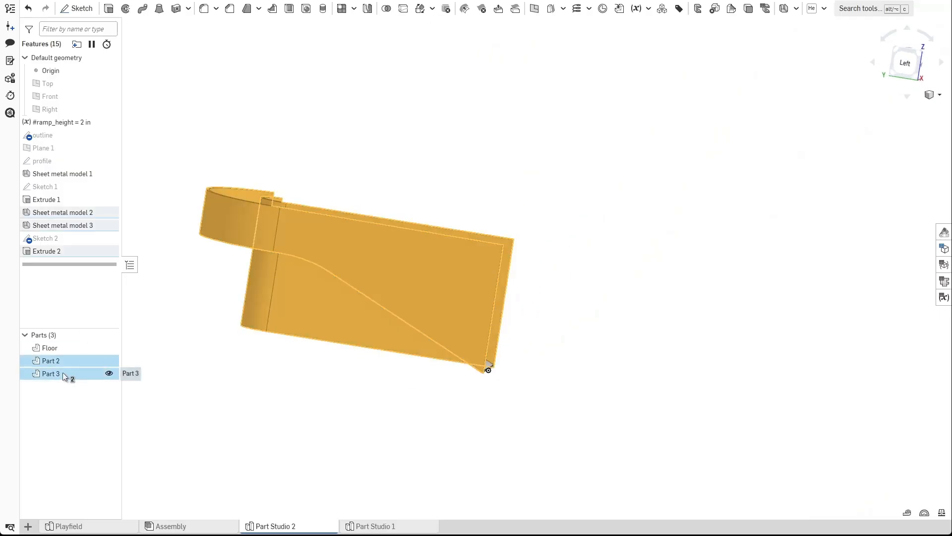
right_click(64, 373)
click(87, 407)
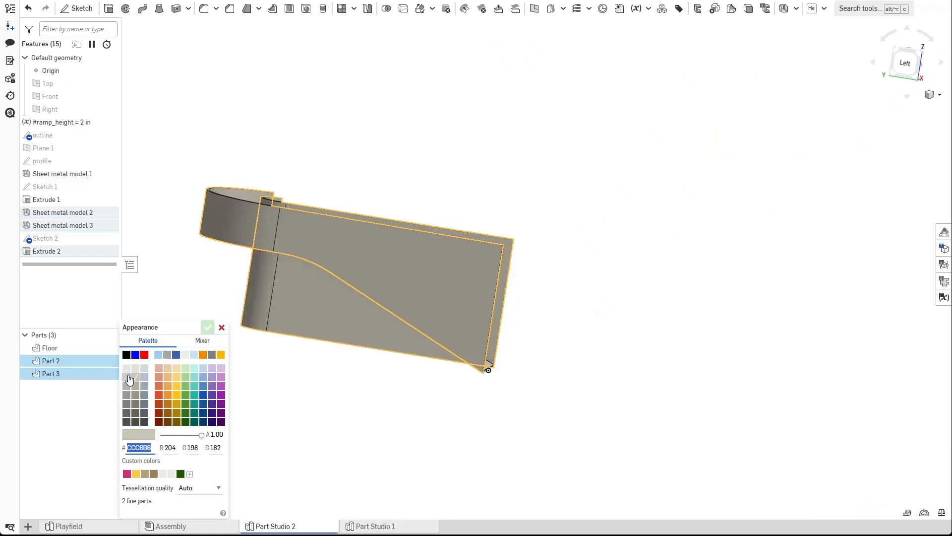
click(208, 326)
Rename Sketch 2 as "wall outline".
right_drag(329, 364, 361, 230)
middle_drag(273, 311, 344, 352)
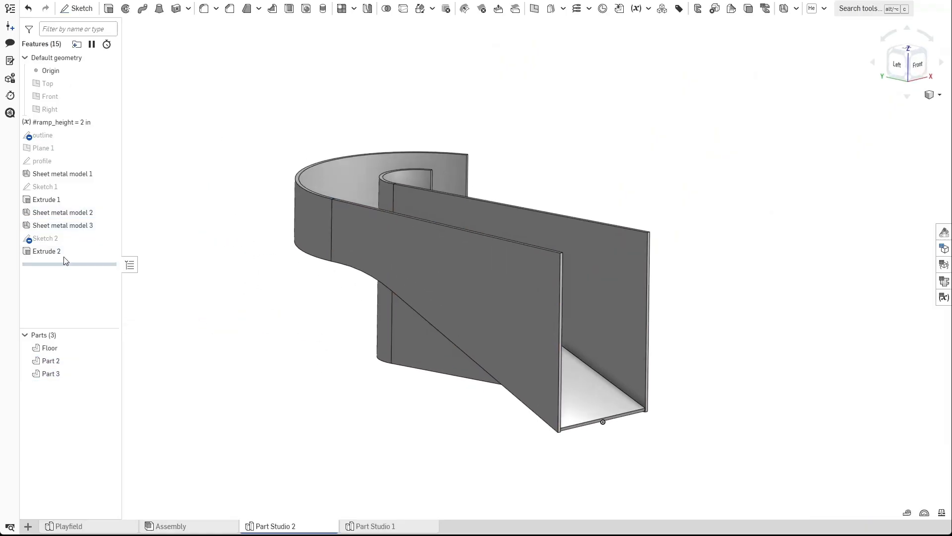
right_click(66, 240)
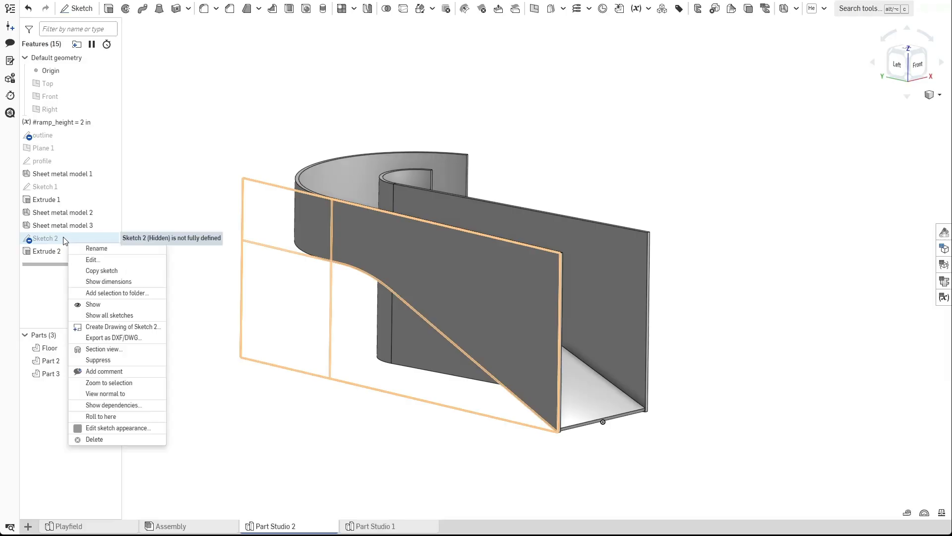
click(100, 248)
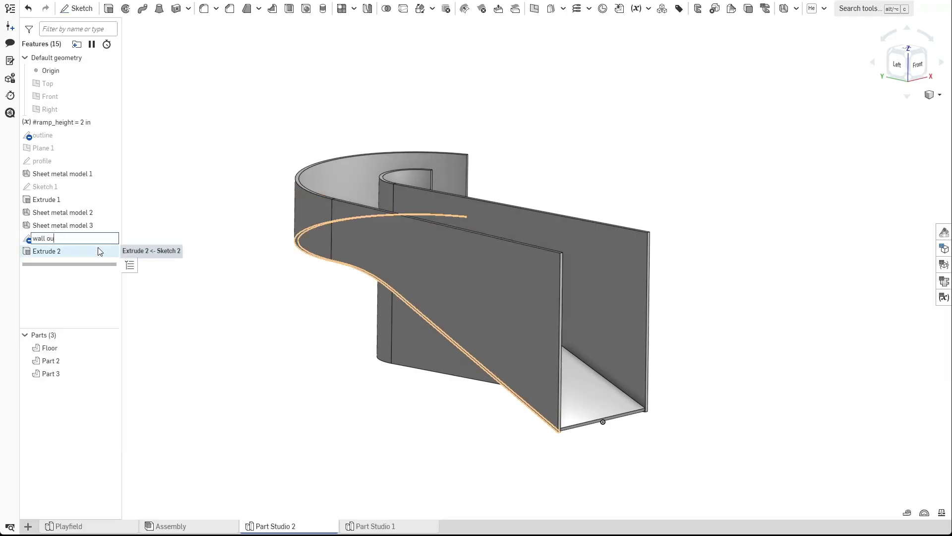
key(Return)
Edit the wall outline sketch, view it normal, and offset the ramp's sloped line and curve.
double_click(91, 239)
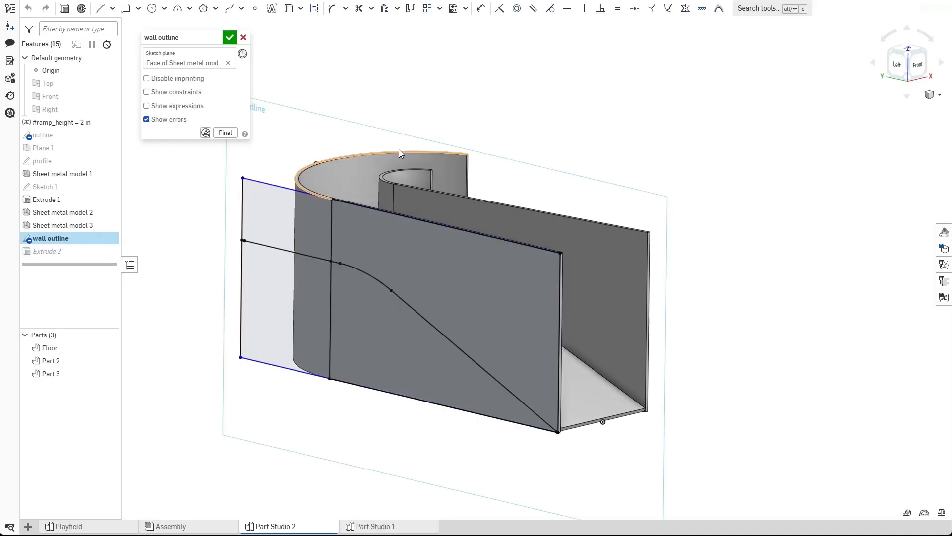
key(n)
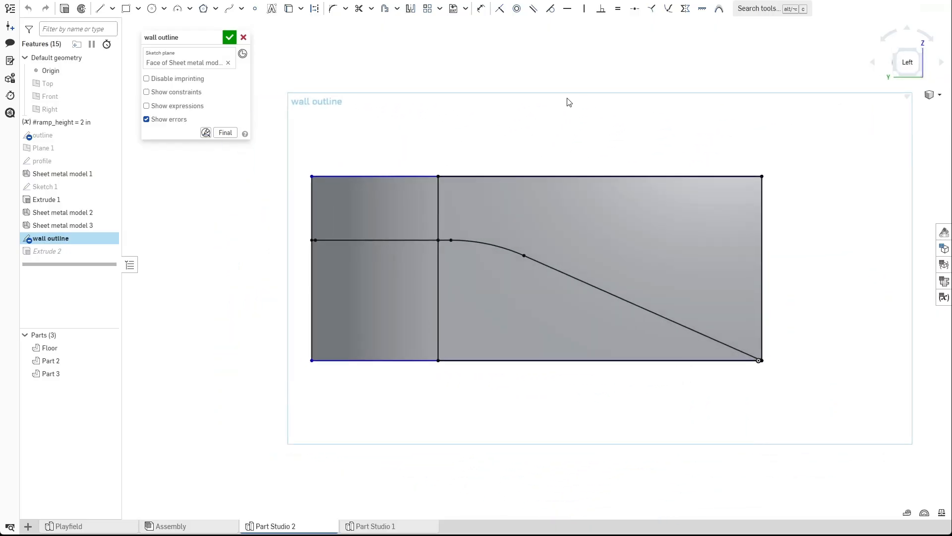
click(441, 9)
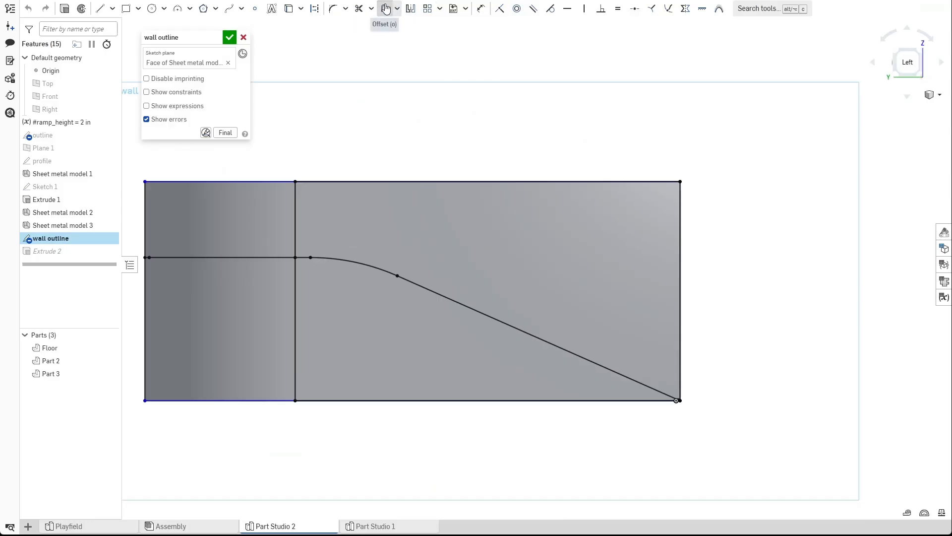
scroll(689, 397, down, 5)
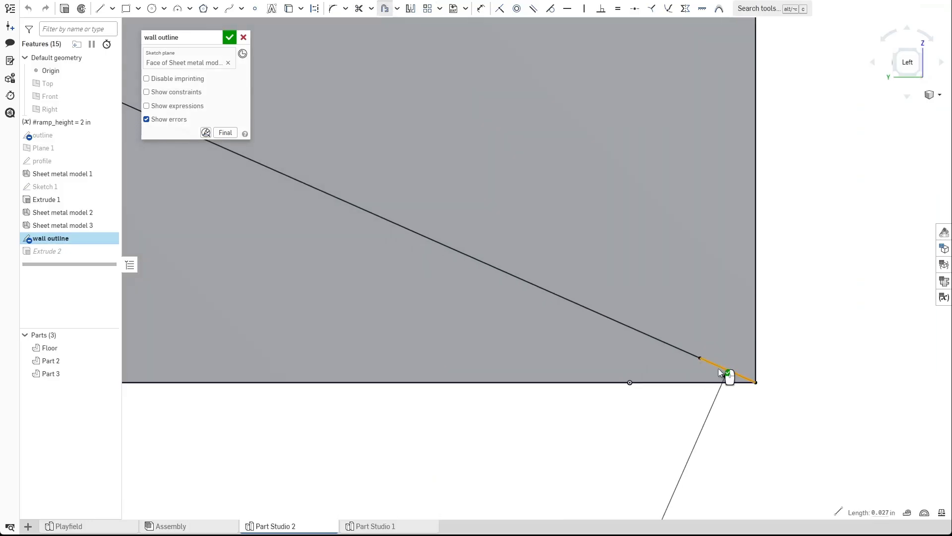
click(672, 348)
scroll(672, 348, up, 5)
middle_drag(461, 285, 600, 371)
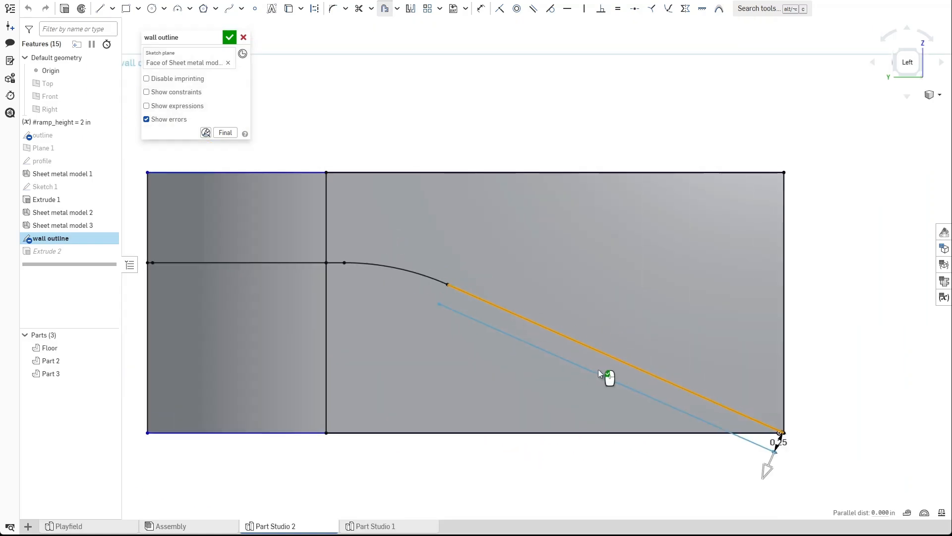
click(395, 266)
scroll(311, 274, down, 4)
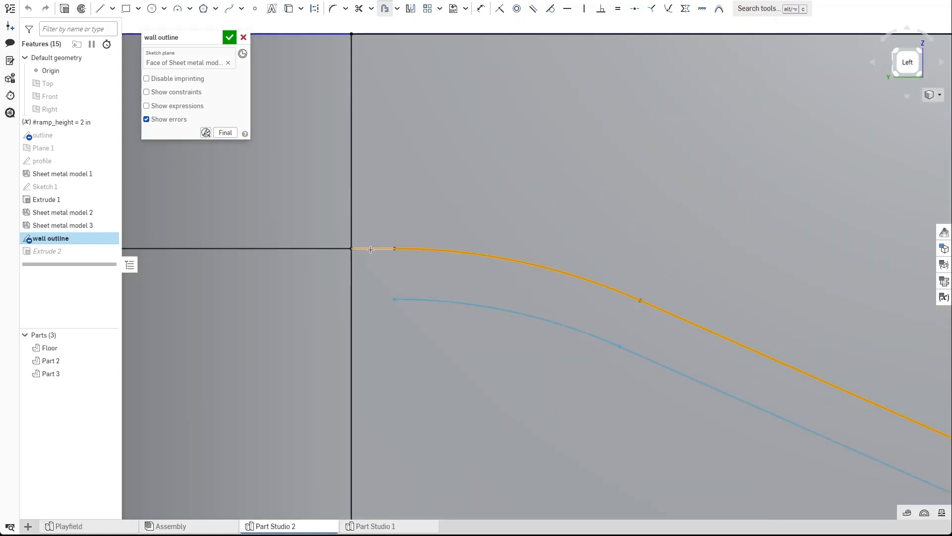
scroll(371, 251, up, 5)
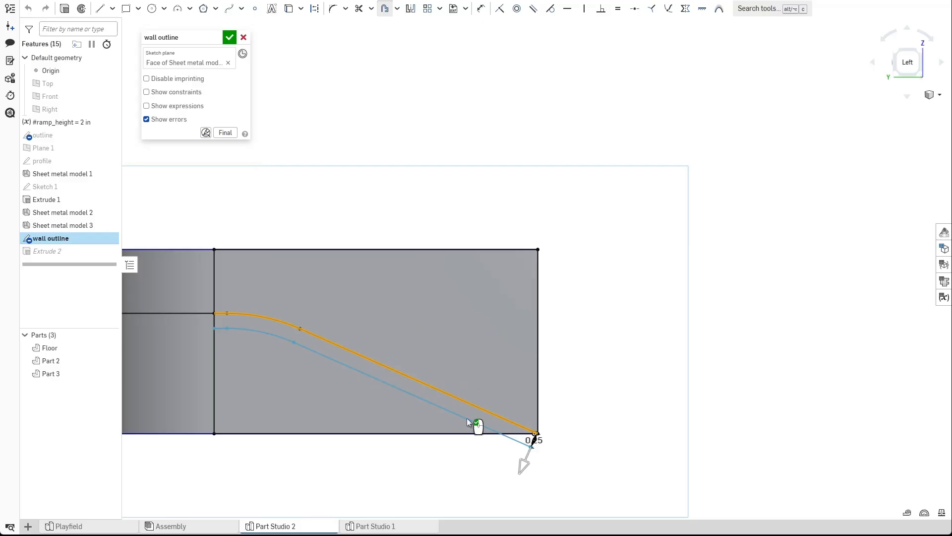
Flip the offset upward, set its distance to 1.06, and accept the sketch.
double_click(551, 405)
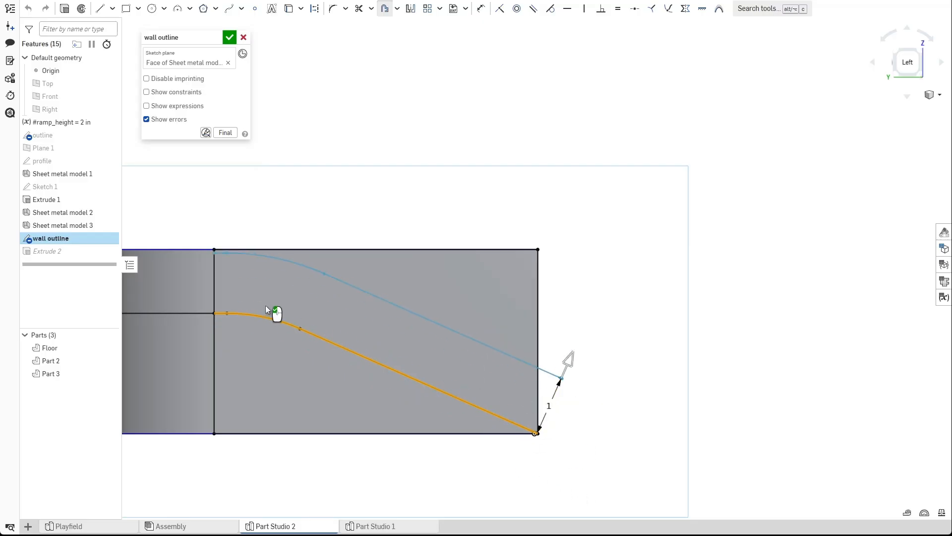
middle_drag(292, 319, 543, 331)
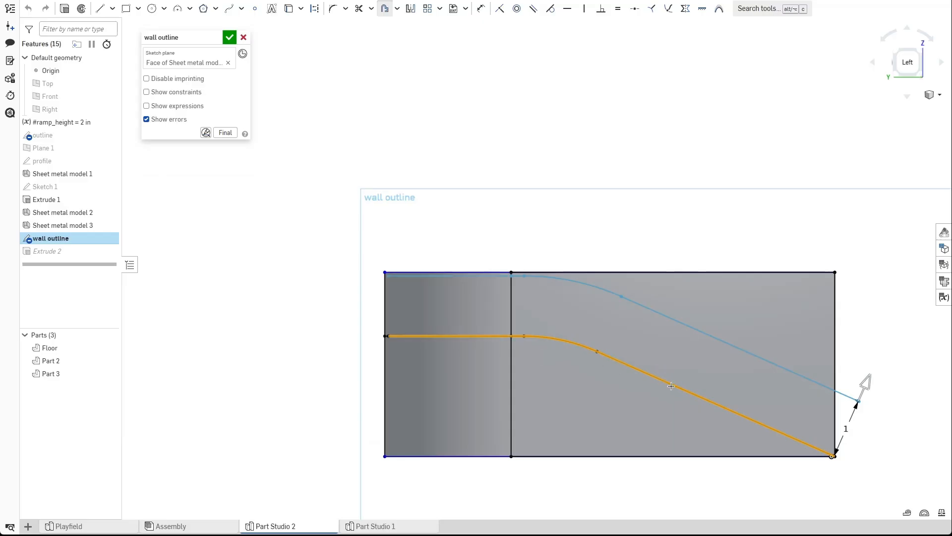
double_click(764, 410)
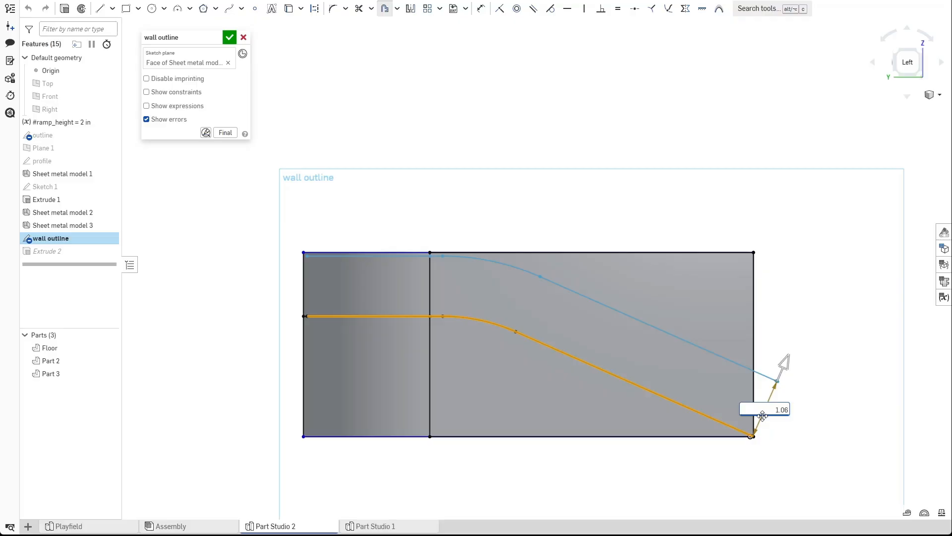
key(Return)
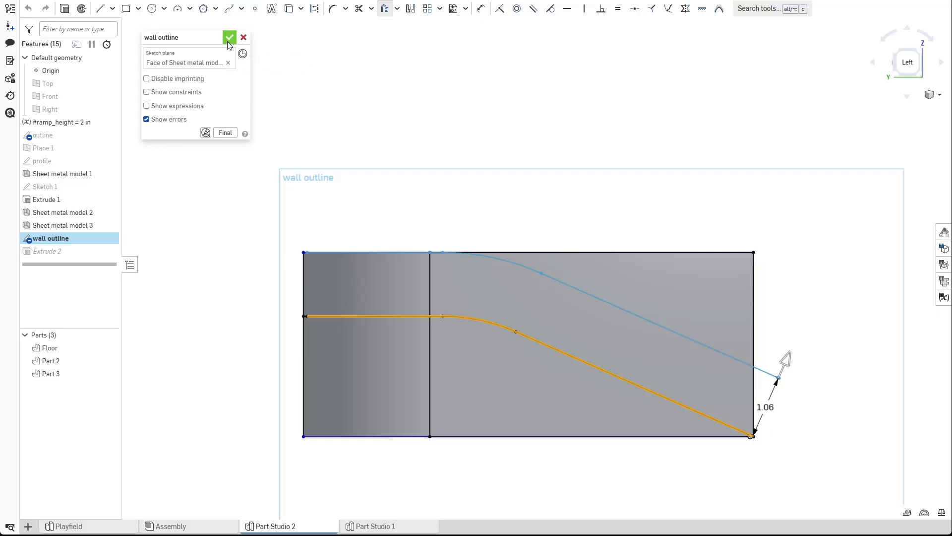
click(230, 37)
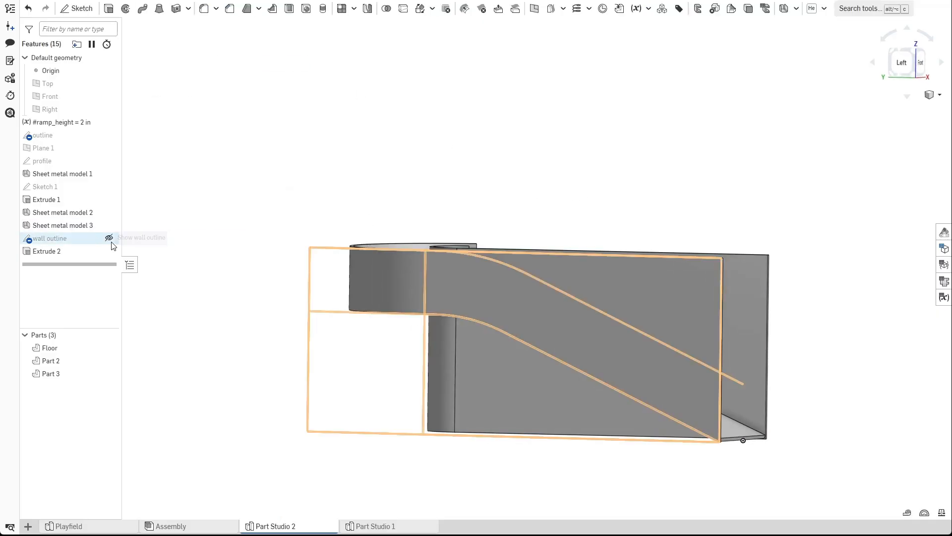
Edit Extrude 2 to also cut the band between the ramp profile and its offset.
double_click(70, 252)
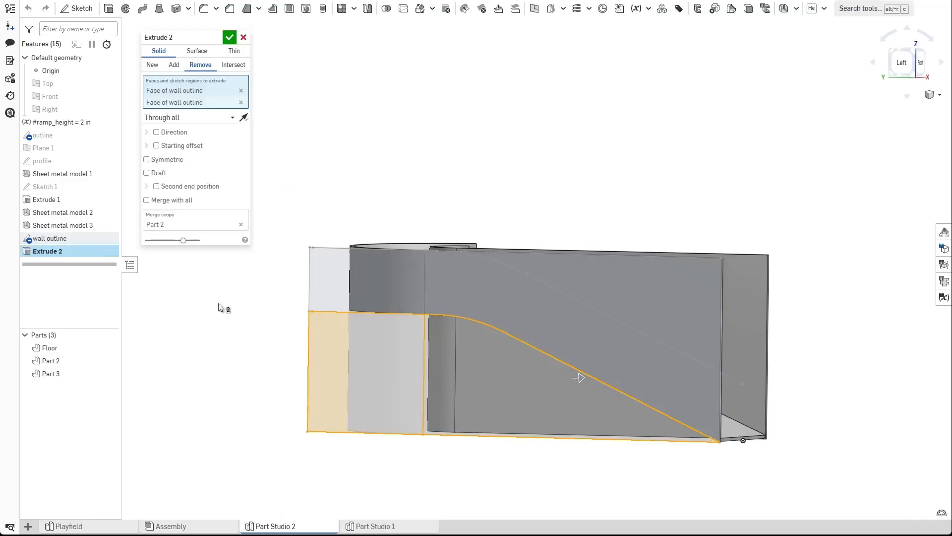
click(651, 299)
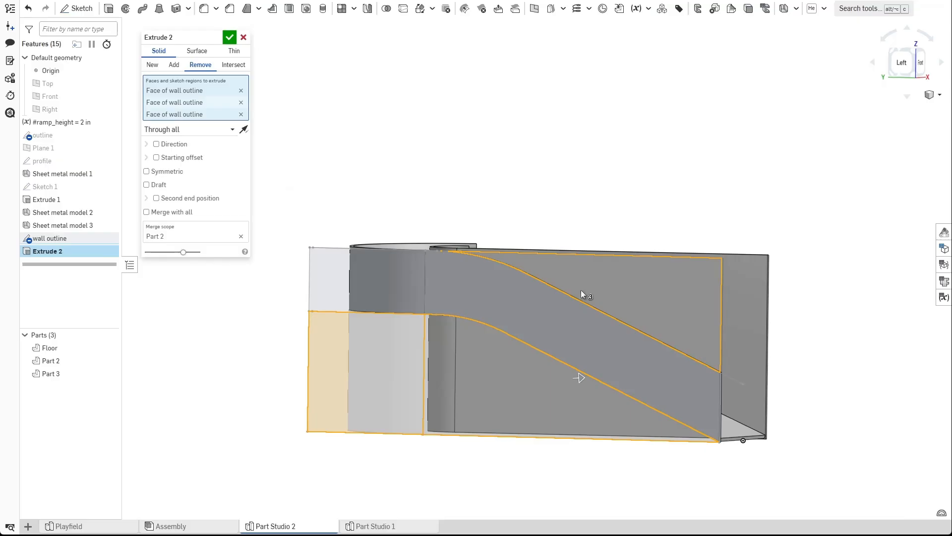
click(229, 37)
Hide Part 3 to inspect the cut ramp walls.
right_drag(564, 210, 486, 262)
click(112, 373)
right_drag(326, 389, 295, 282)
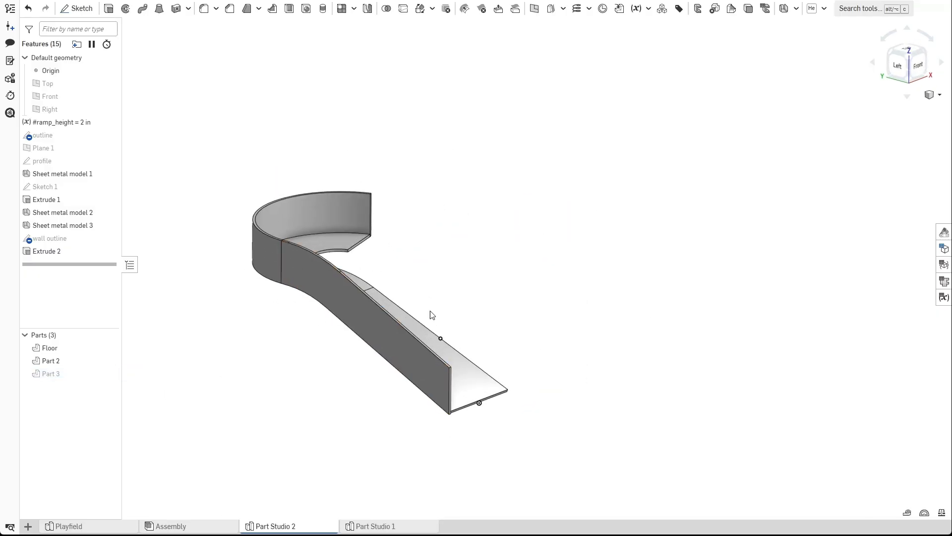
Open the sheet metal flat view and switch its context to Sheet metal model 2.
click(942, 282)
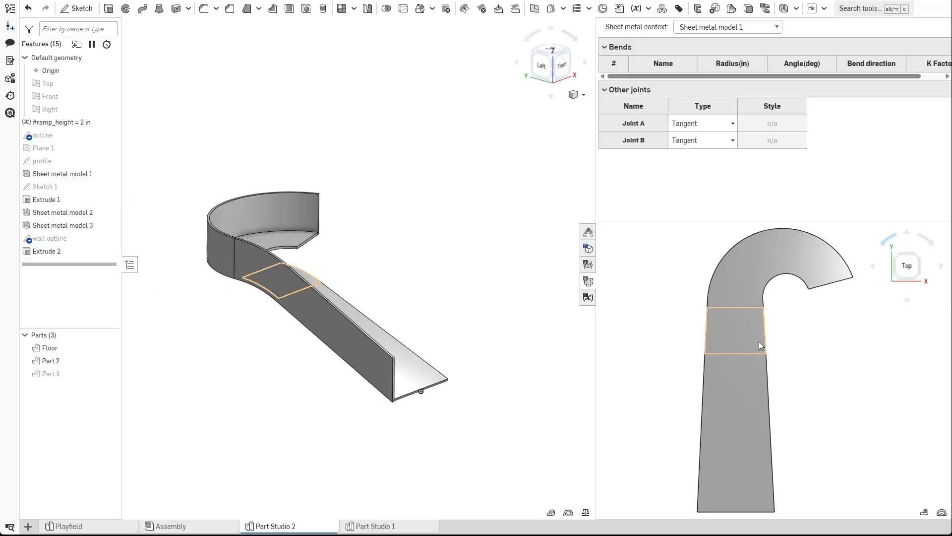
click(727, 28)
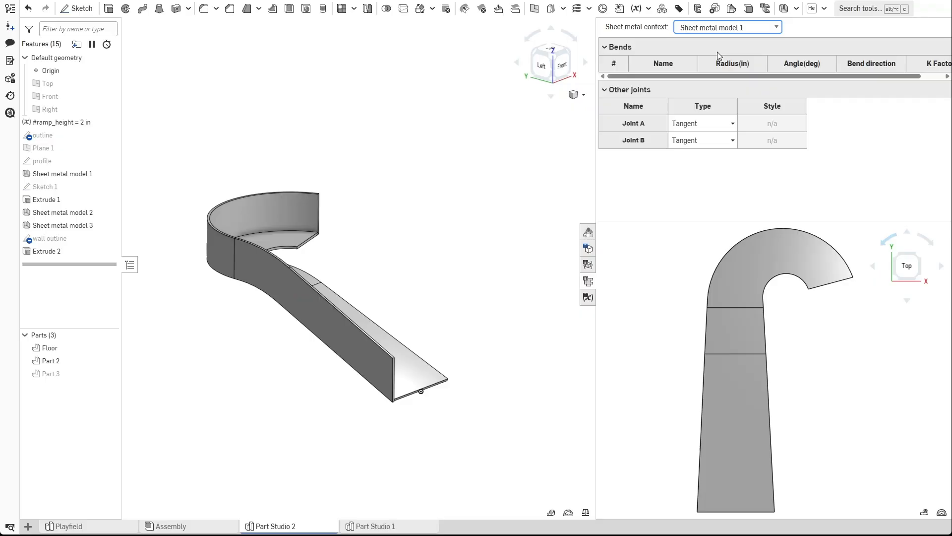
click(717, 52)
right_drag(476, 436, 401, 408)
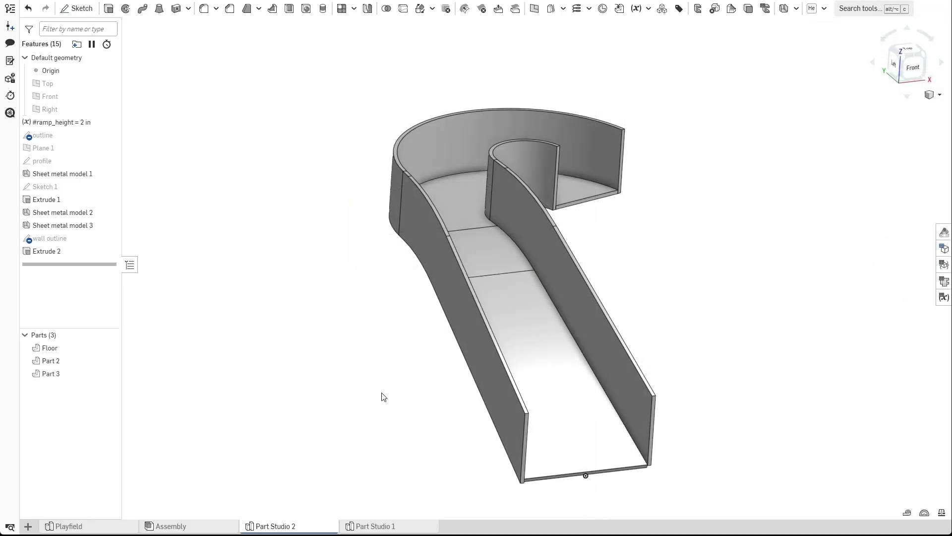
Toggle the parts' visibility to compare the ramp walls with the floor.
mouse_move(383, 396)
right_down()
mouse_move(392, 404)
mouse_move(358, 397)
mouse_move(378, 409)
mouse_move(343, 422)
mouse_move(300, 408)
mouse_move(400, 395)
mouse_move(399, 471)
mouse_move(378, 399)
mouse_move(410, 387)
mouse_move(398, 376)
mouse_move(363, 393)
right_up()
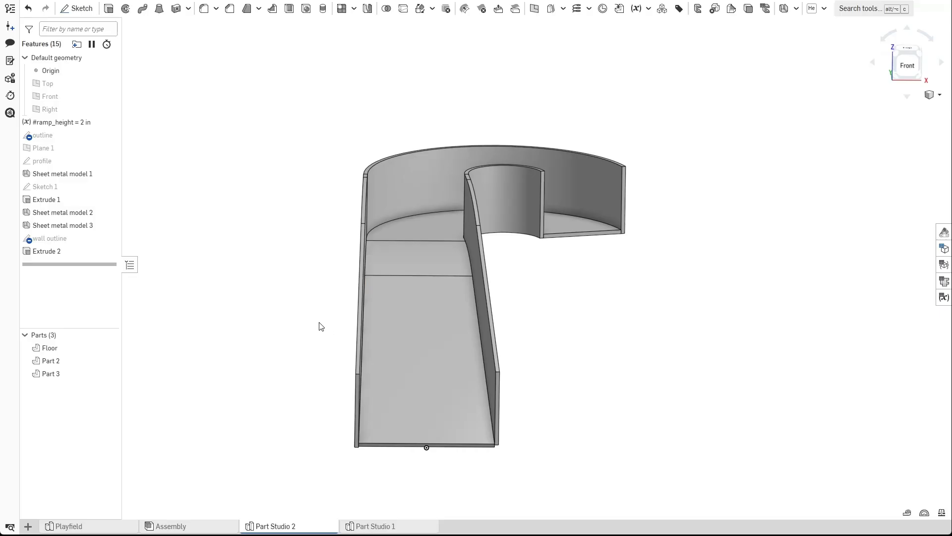
right_drag(328, 325, 343, 329)
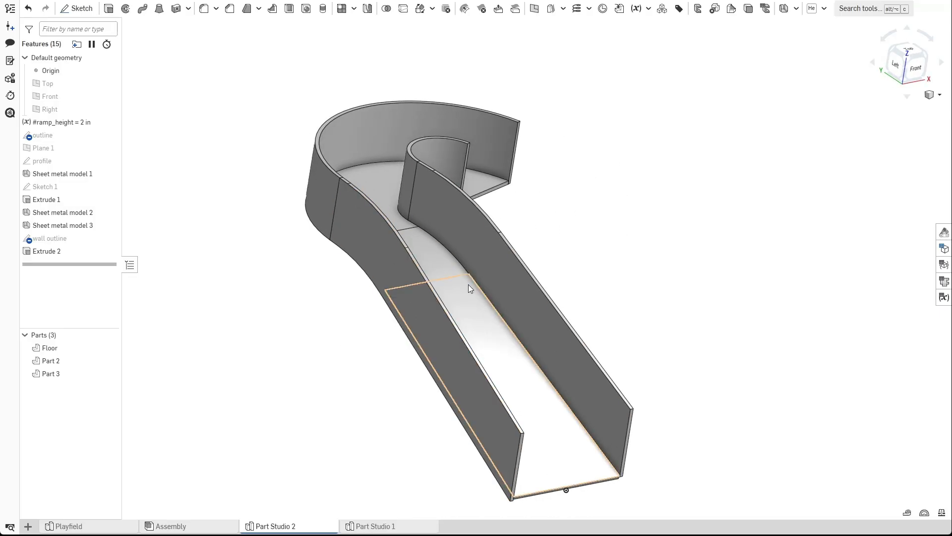
right_drag(369, 362, 337, 368)
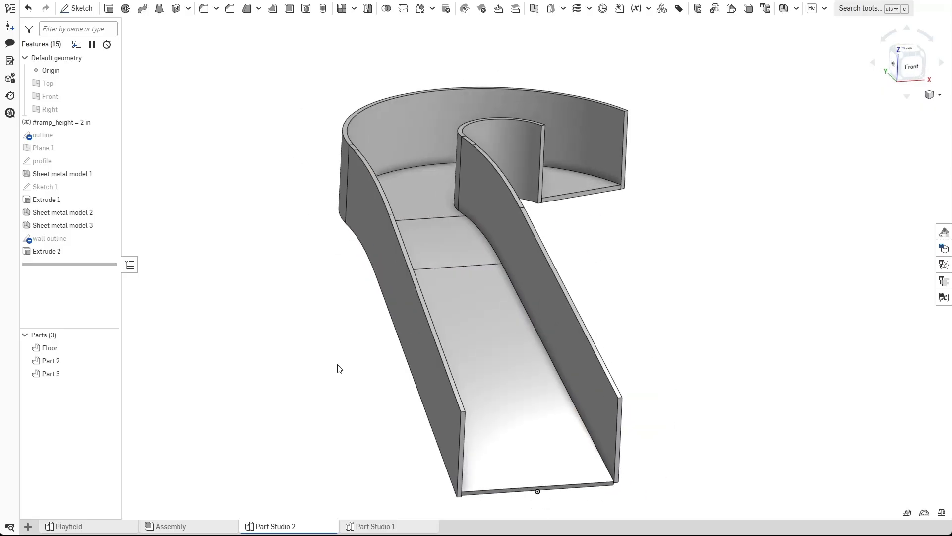
click(109, 360)
click(109, 360)
click(112, 364)
click(112, 363)
click(111, 363)
click(112, 363)
Orbit and zoom around the ramp to examine where the walls meet the curved floor.
scroll(431, 188, up, 1)
scroll(335, 326, down, 1)
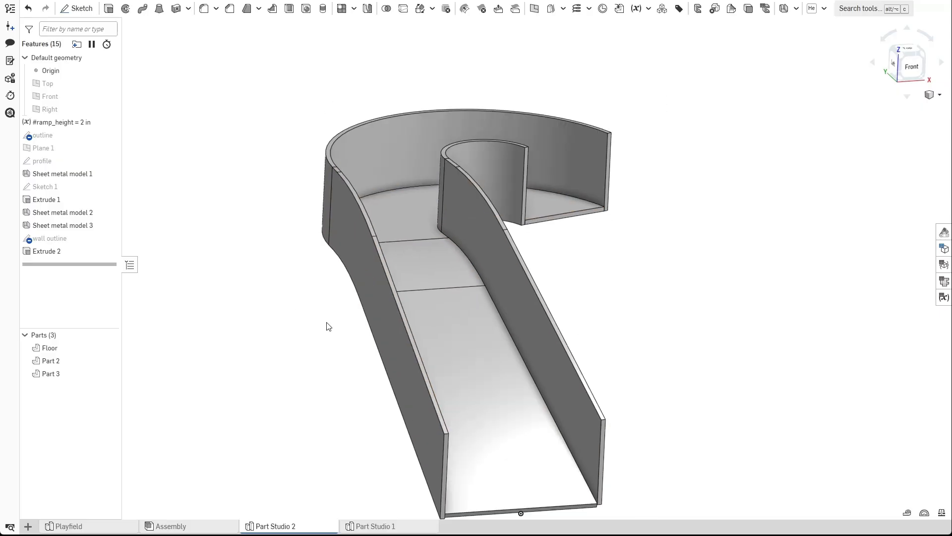
right_drag(428, 291, 574, 282)
middle_drag(575, 283, 576, 268)
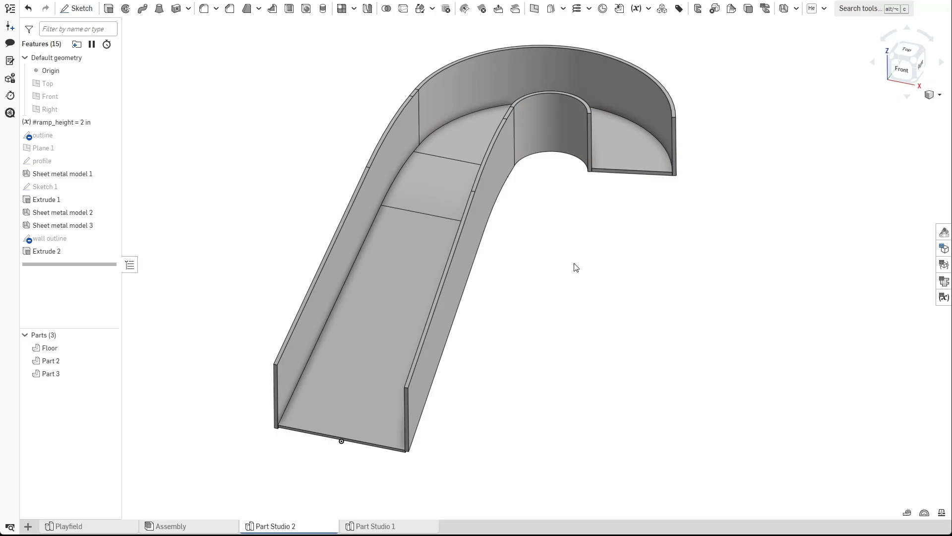
right_drag(508, 350, 527, 247)
right_drag(399, 284, 501, 314)
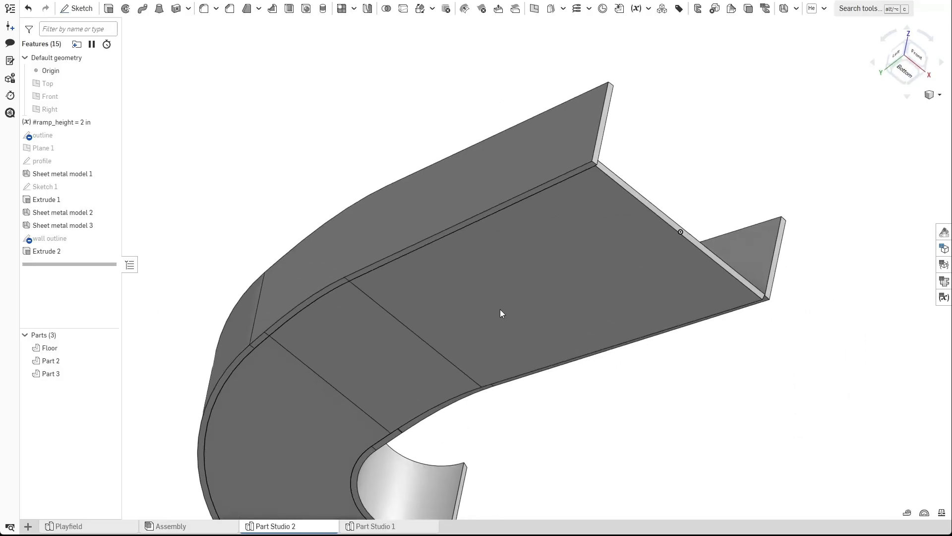
scroll(501, 307, up, 2)
middle_drag(485, 190, 549, 209)
right_drag(549, 209, 602, 168)
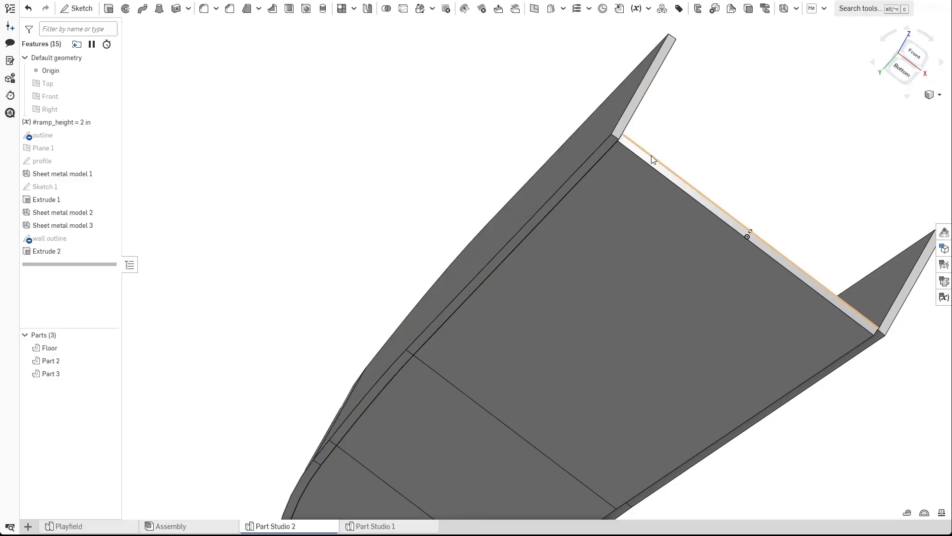
scroll(584, 184, up, 1)
scroll(582, 182, up, 2)
right_drag(583, 182, 647, 155)
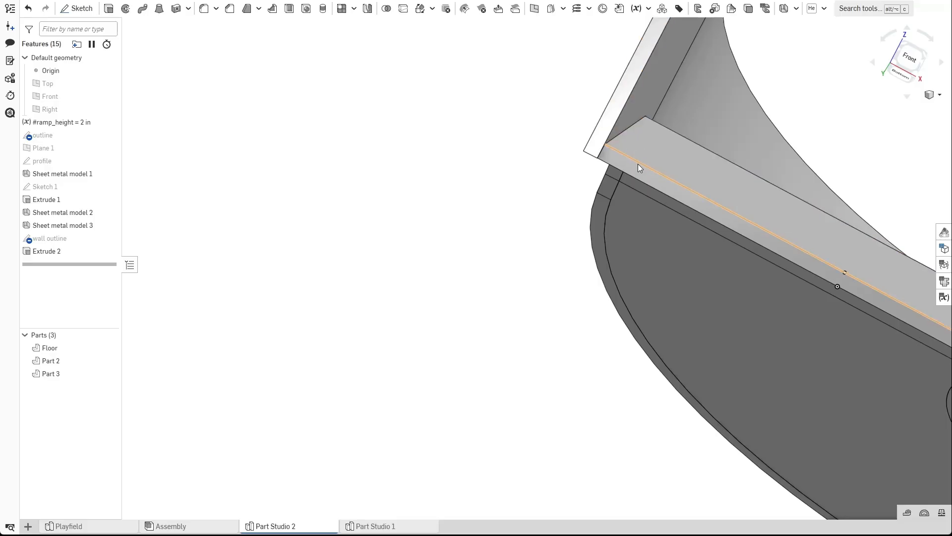
middle_drag(516, 171, 470, 218)
right_drag(488, 227, 512, 187)
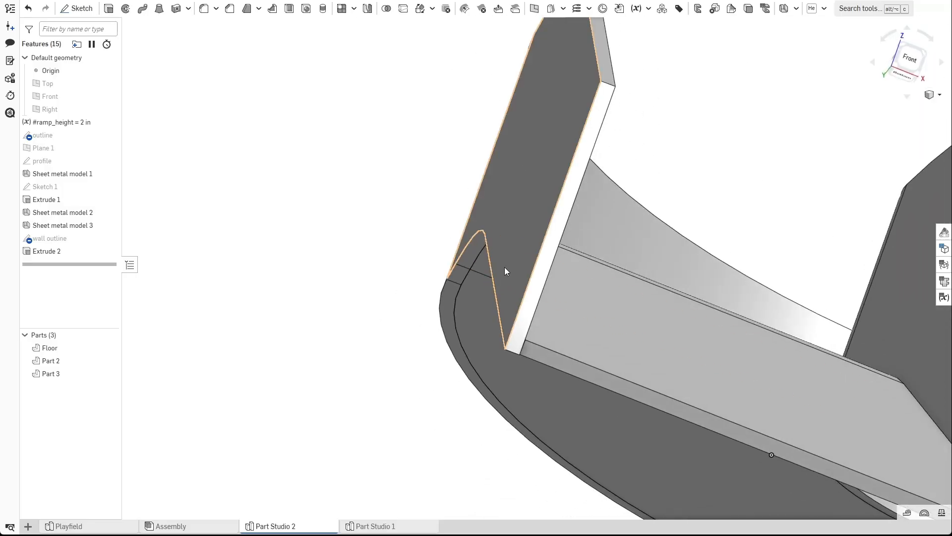
mouse_move(505, 248)
right_down()
mouse_move(602, 277)
mouse_move(504, 245)
mouse_move(521, 267)
mouse_move(517, 251)
right_up()
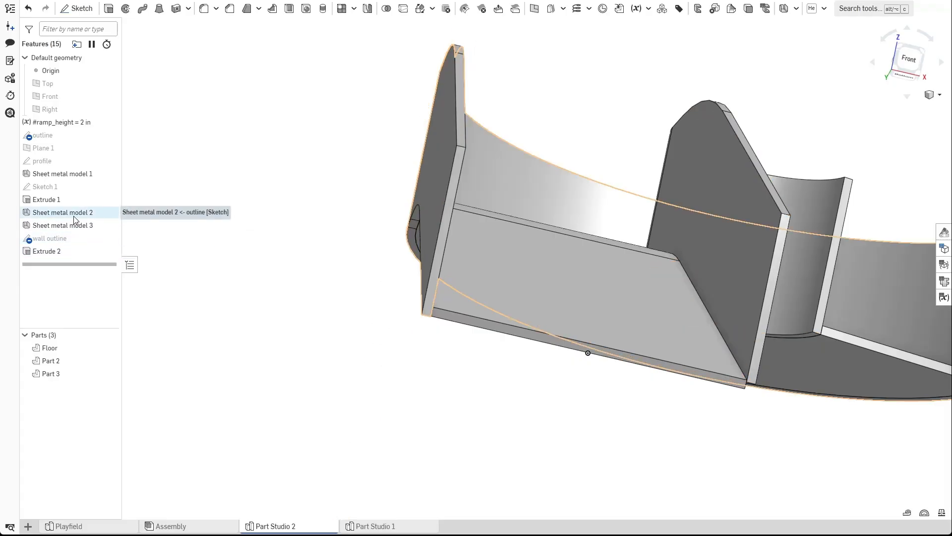
Edit Sheet metal model 2 and flip its thickness to the opposite direction.
double_click(74, 218)
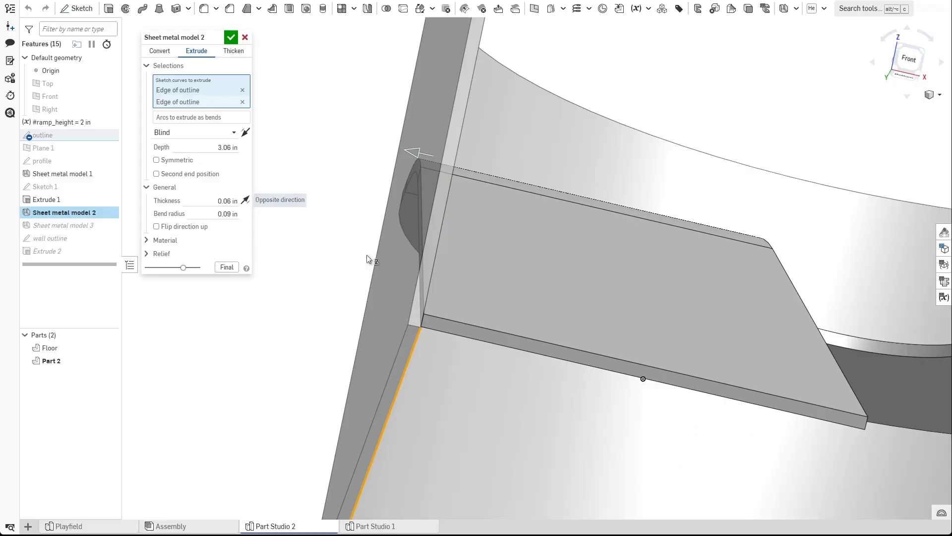
mouse_move(420, 304)
right_down()
mouse_move(409, 332)
mouse_move(418, 307)
right_up()
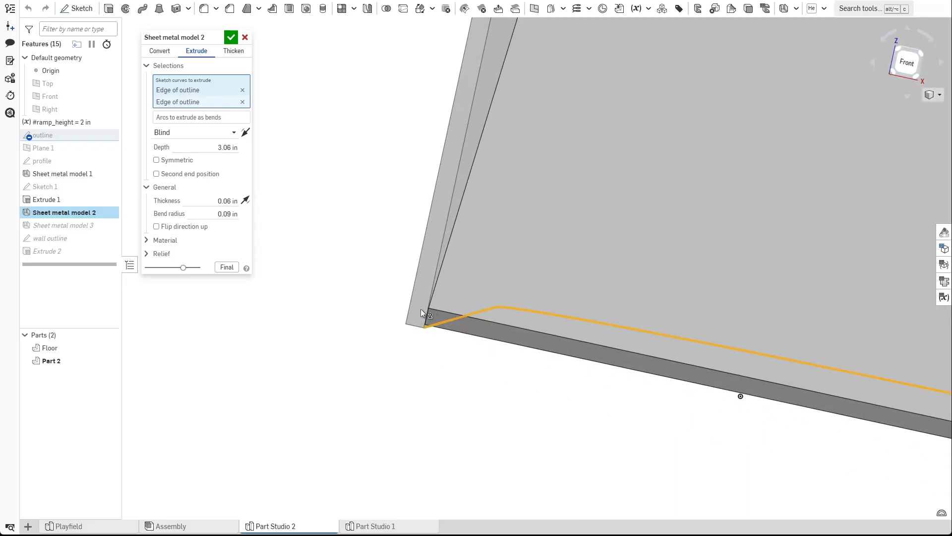
click(245, 200)
right_drag(427, 355, 450, 343)
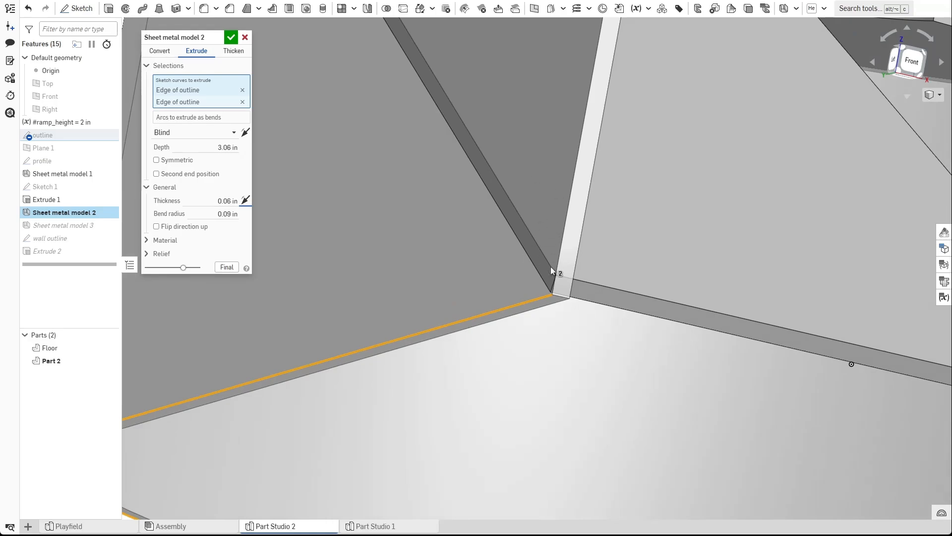
scroll(550, 267, down, 5)
click(231, 38)
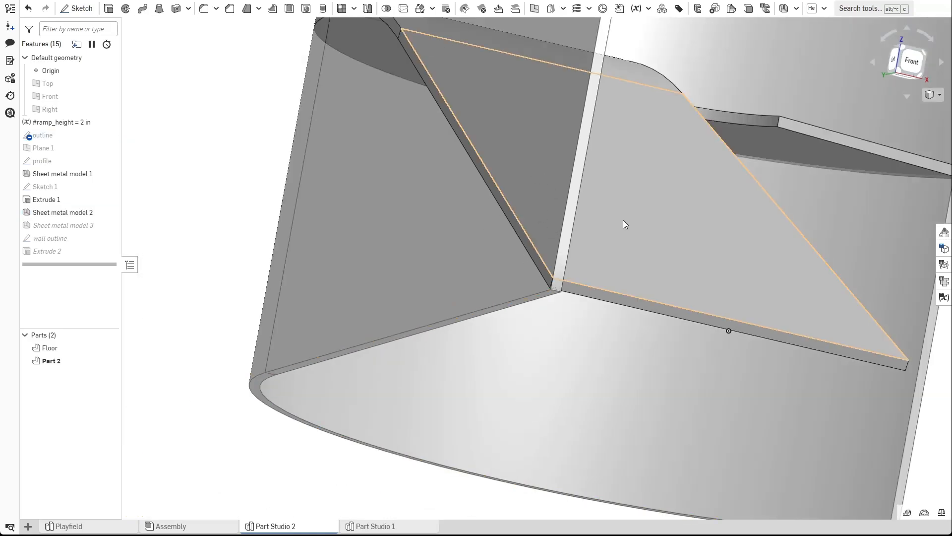
Edit Sheet metal model 3 and flip its thickness to the opposite direction.
middle_drag(704, 270, 462, 258)
scroll(461, 257, down, 2)
scroll(615, 287, up, 4)
right_drag(488, 257, 454, 254)
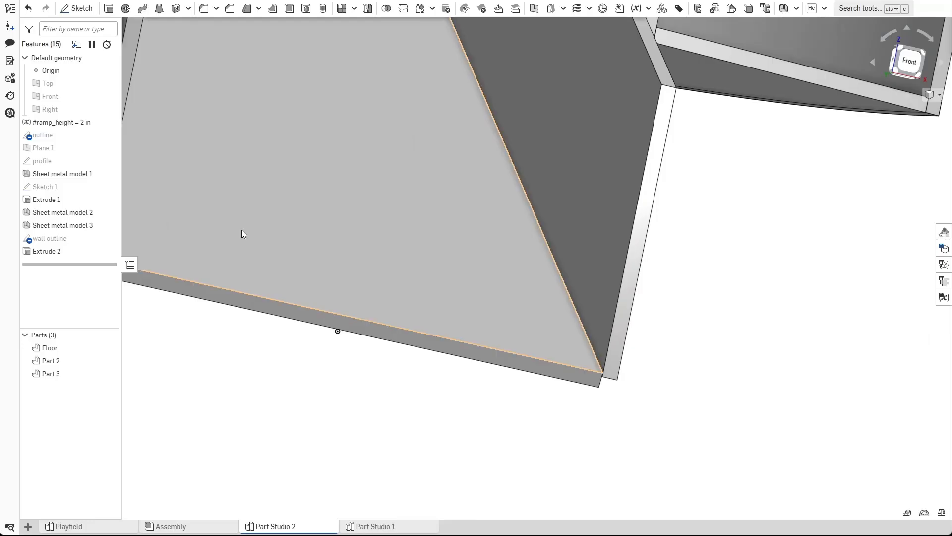
double_click(85, 225)
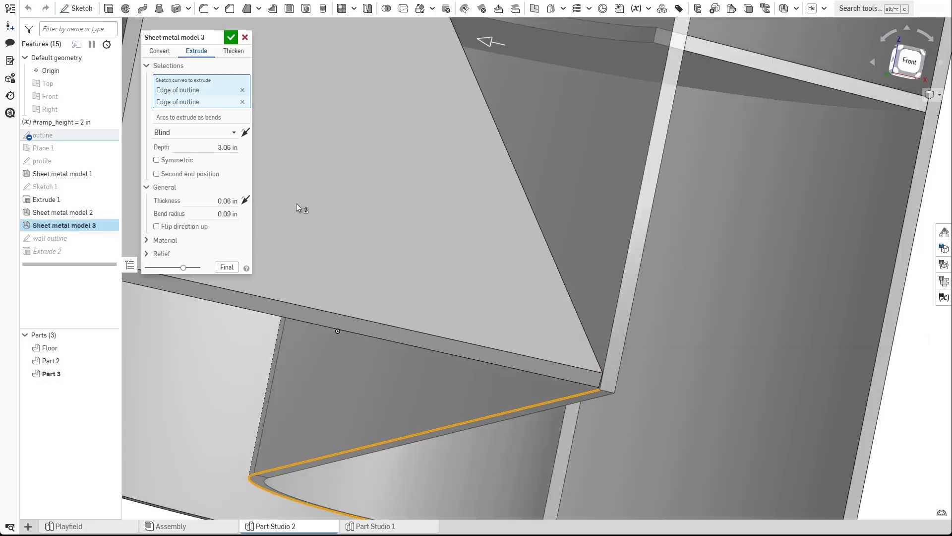
click(245, 200)
click(233, 39)
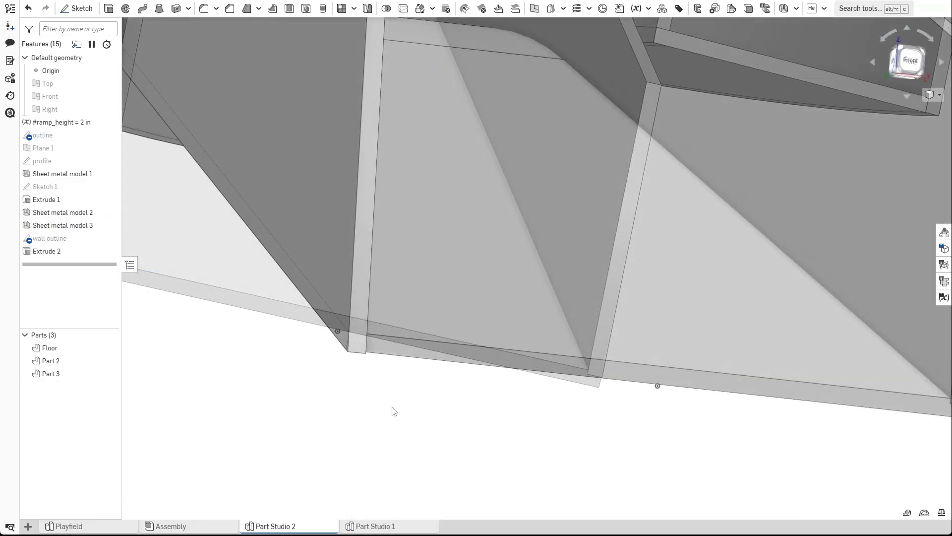
Orbit and zoom around the ramp to inspect how the walls now meet the floor.
right_drag(393, 410, 362, 389)
scroll(361, 385, up, 3)
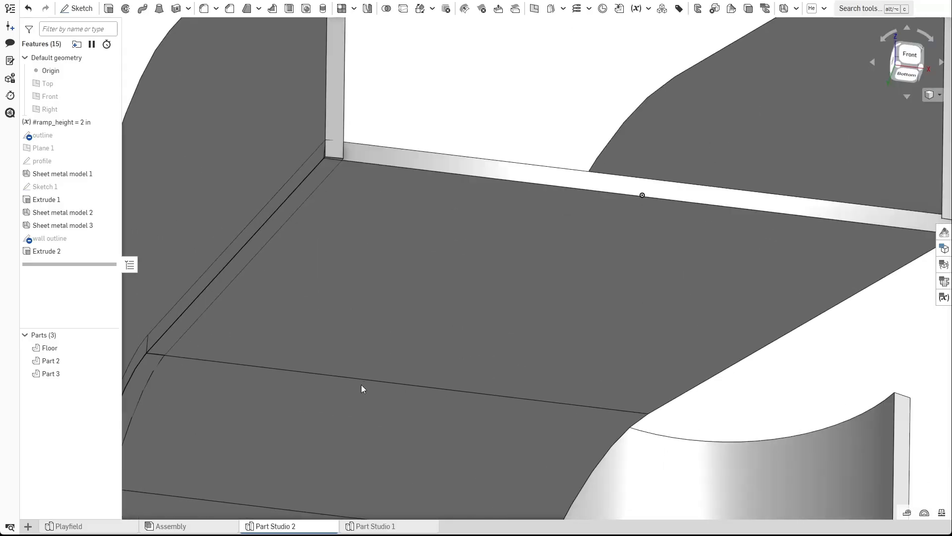
middle_drag(343, 311, 428, 328)
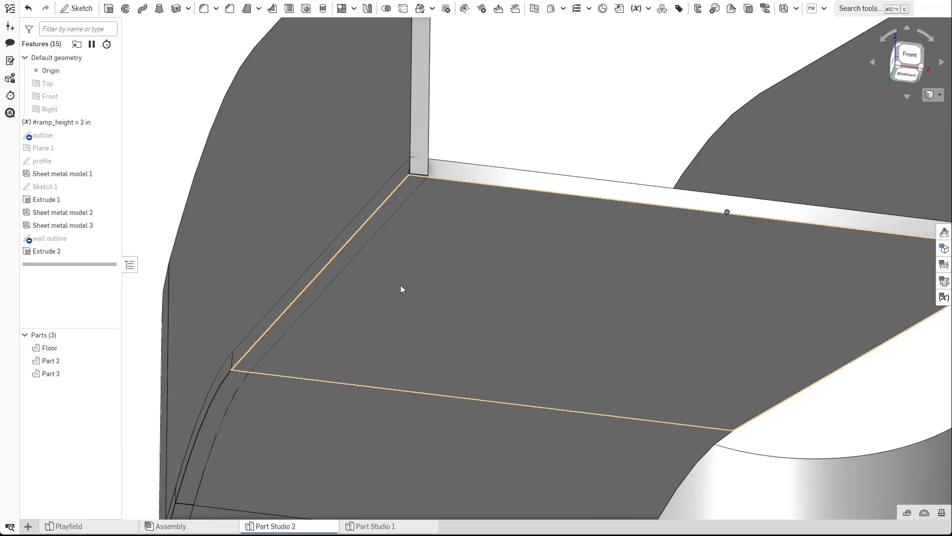
right_drag(400, 265, 427, 279)
scroll(440, 278, down, 3)
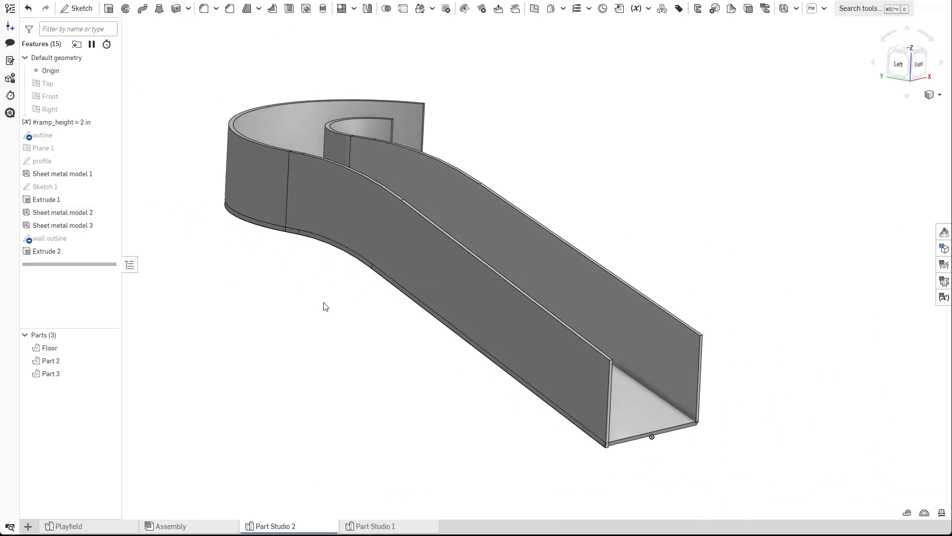
middle_drag(325, 303, 356, 331)
mouse_move(356, 335)
right_down()
mouse_move(342, 351)
mouse_move(354, 333)
right_up()
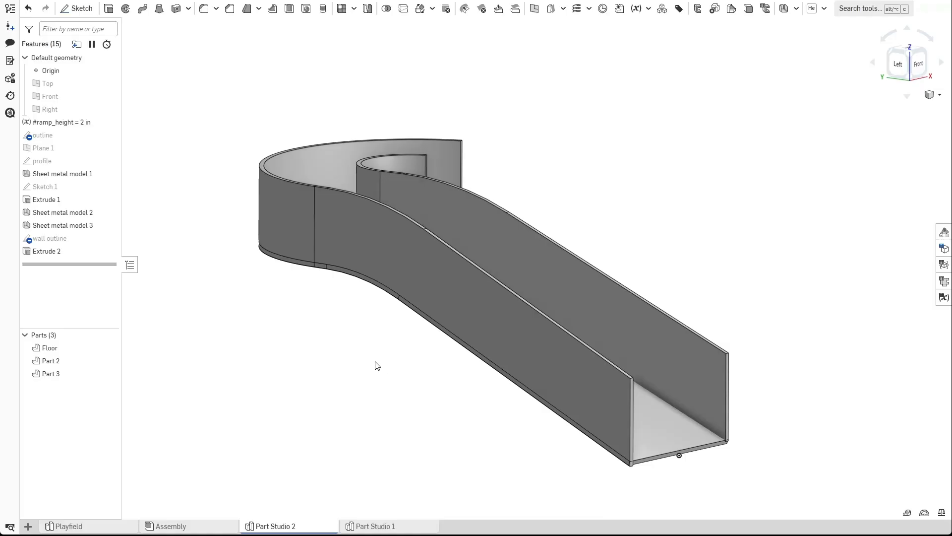
scroll(421, 365, up, 5)
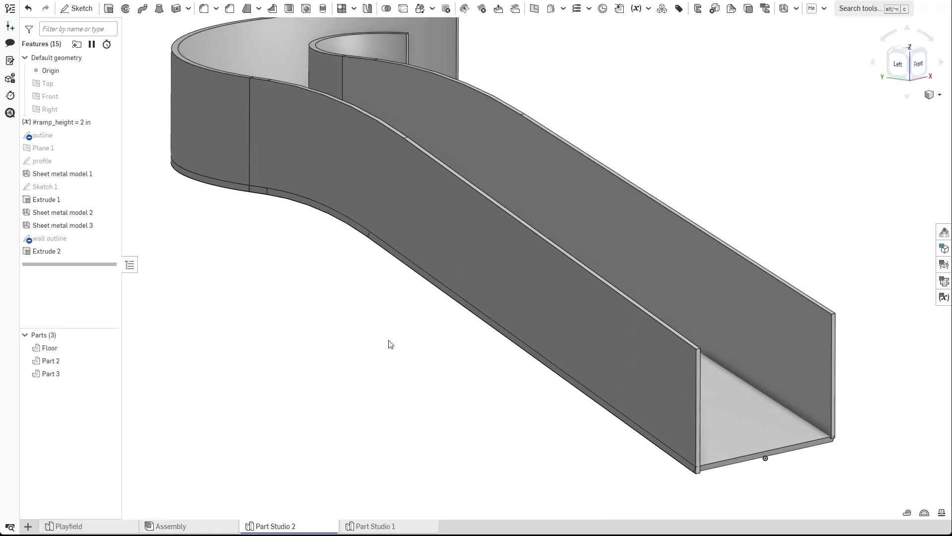
right_drag(430, 264, 514, 209)
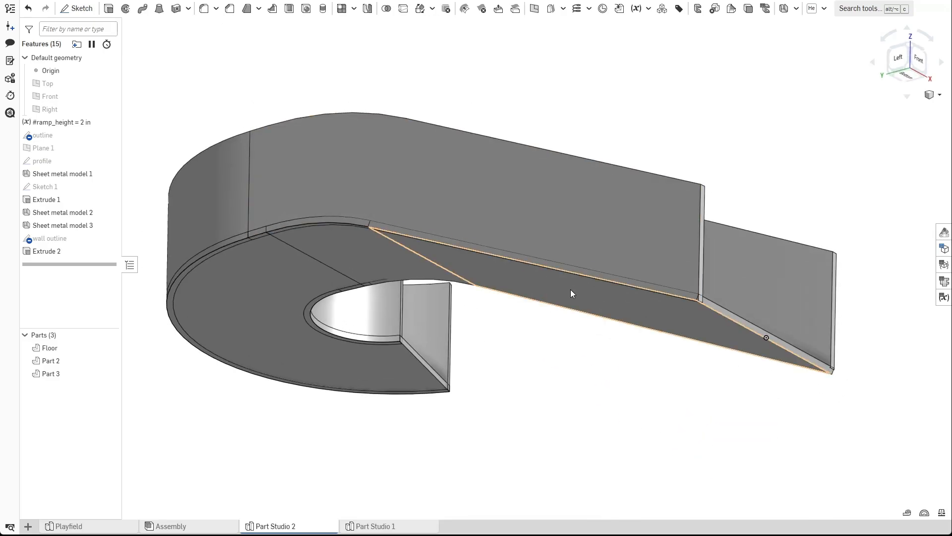
Start a new sketch on the outer face of the straight ramp wall and view it face-on.
mouse_move(487, 276)
right_down()
mouse_move(500, 263)
mouse_move(444, 213)
mouse_move(493, 266)
mouse_move(164, 94)
right_up()
click(77, 8)
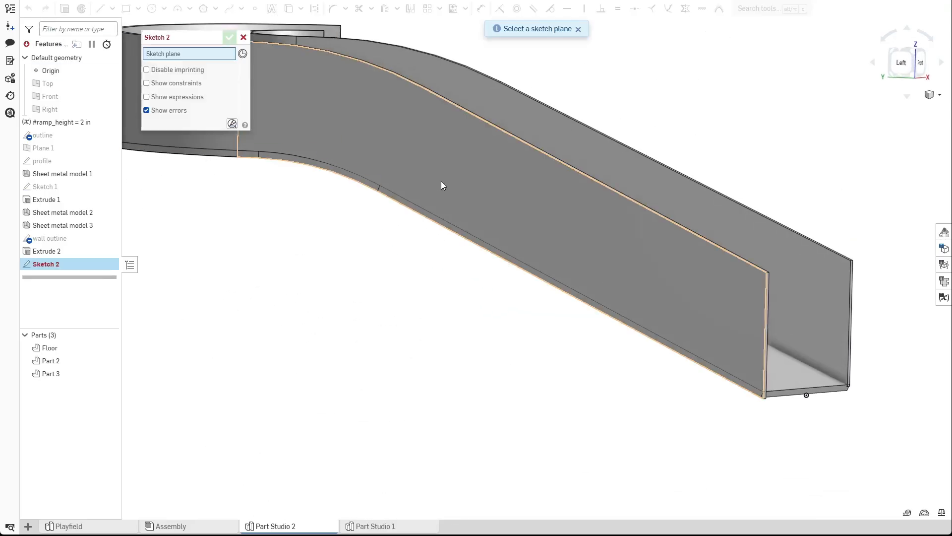
click(441, 180)
key(n)
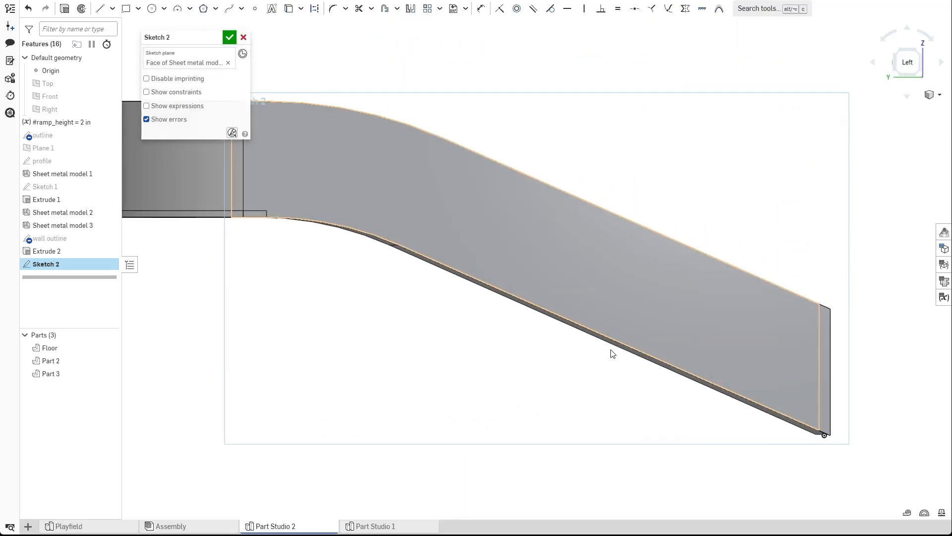
middle_drag(605, 385, 437, 349)
scroll(494, 378, down, 5)
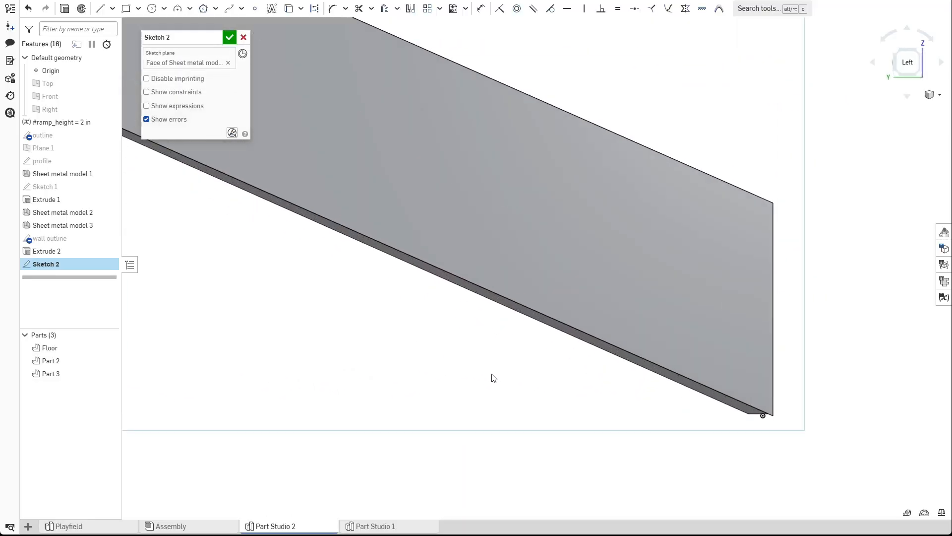
right_drag(585, 377, 530, 335)
Project the wall's lower edge into the sketch, hiding and reshowing Part 2 to reach it.
click(108, 360)
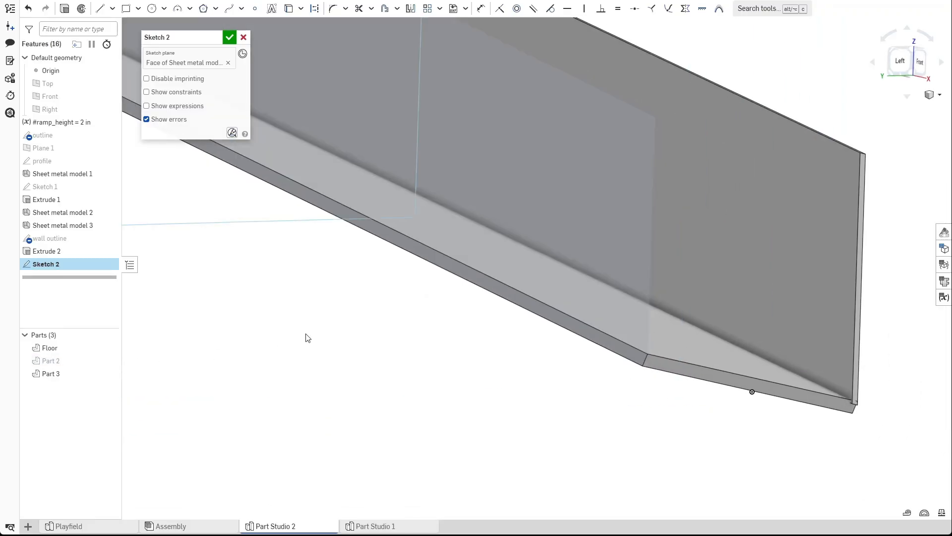
scroll(364, 305, down, 5)
click(288, 8)
scroll(476, 402, up, 5)
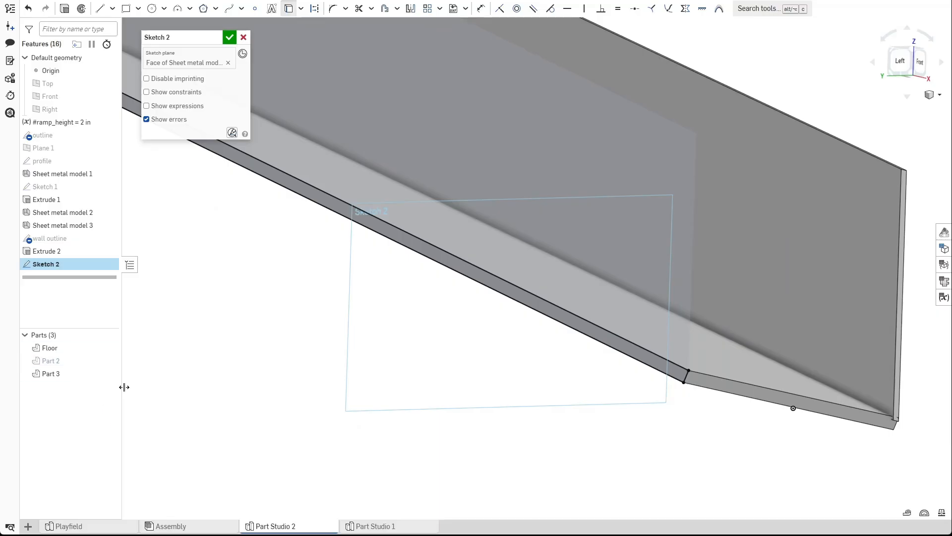
click(112, 361)
click(470, 227)
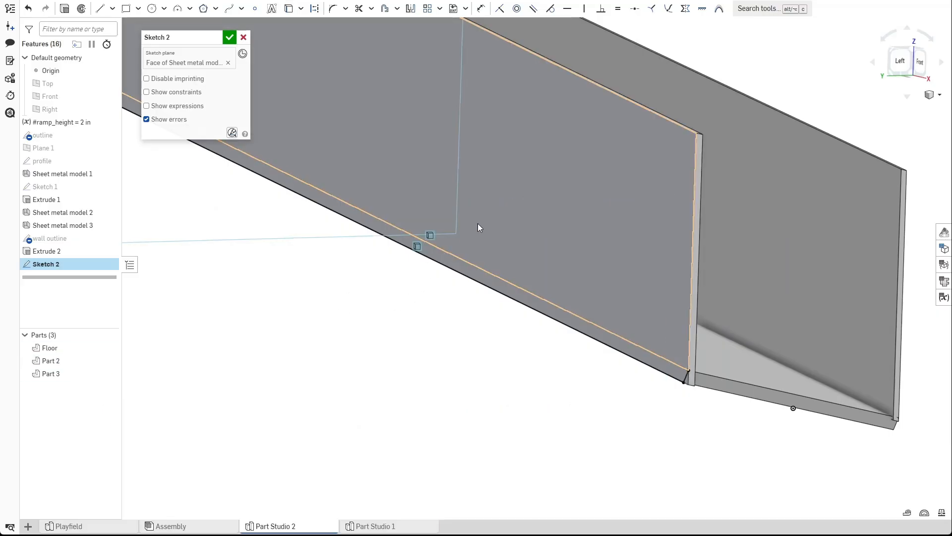
Hide the Floor and draw a closed L-shaped profile below the wall's lower edge, then finish the sketch.
key(n)
scroll(471, 261, up, 3)
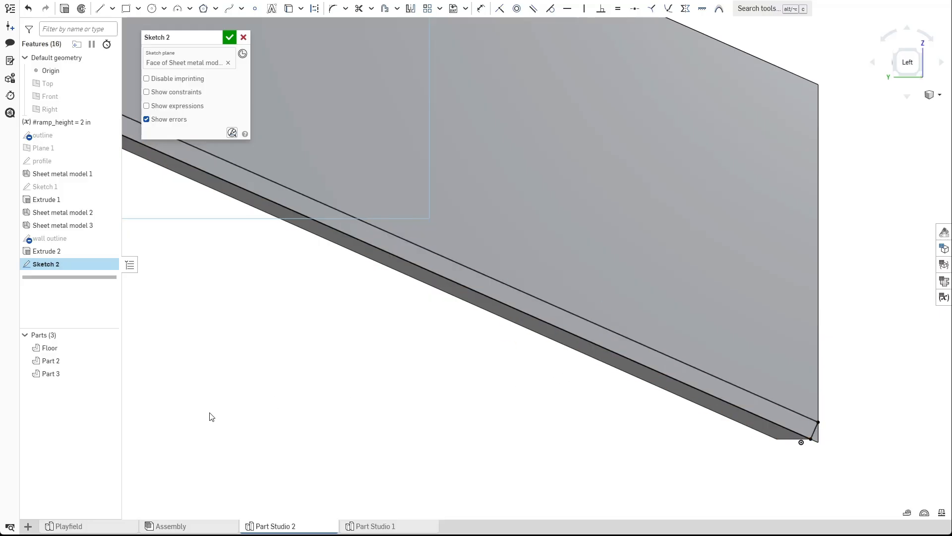
click(109, 347)
scroll(598, 355, up, 2)
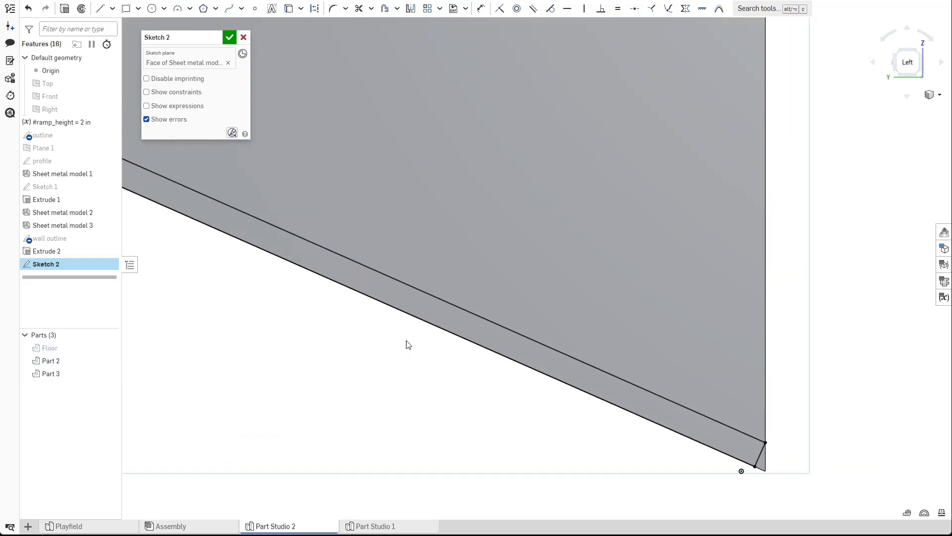
click(99, 9)
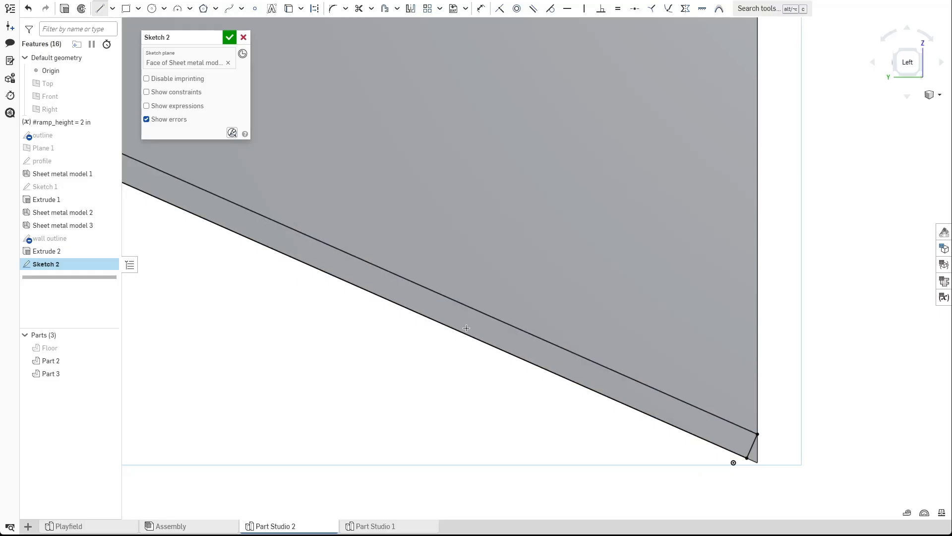
click(425, 364)
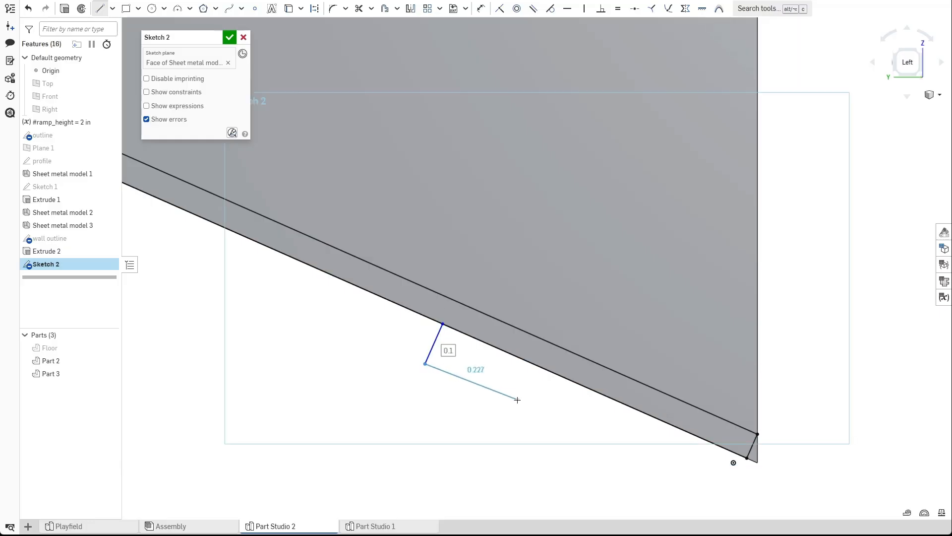
click(515, 402)
click(523, 383)
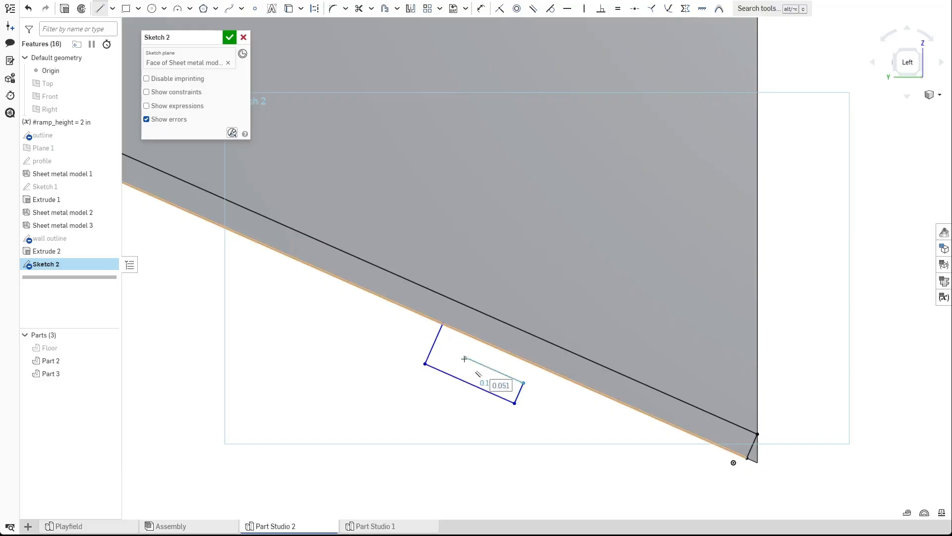
click(463, 356)
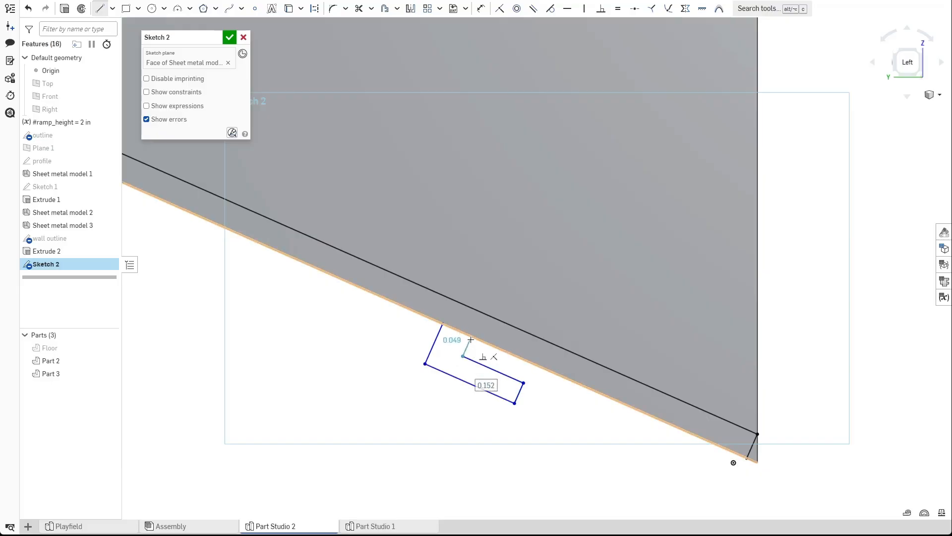
click(471, 340)
key(Escape)
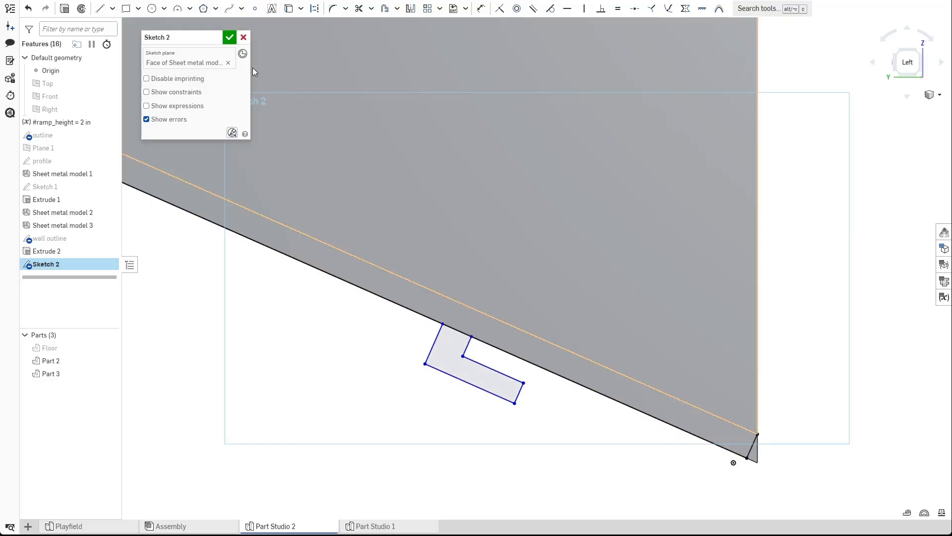
click(229, 38)
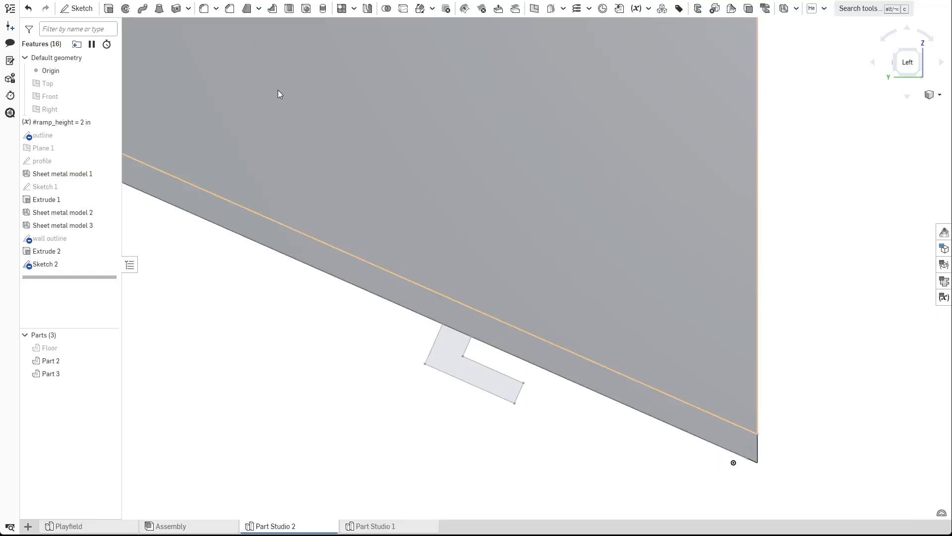
Create a length variable metal_thickness of 0.06 in and move it to the top of the feature list.
click(636, 9)
text(metal_thickness)
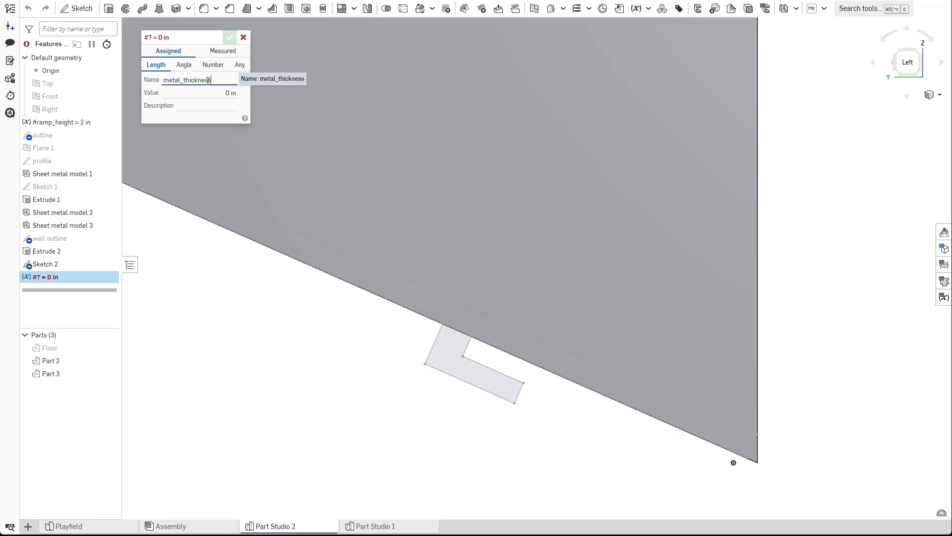
key(Tab)
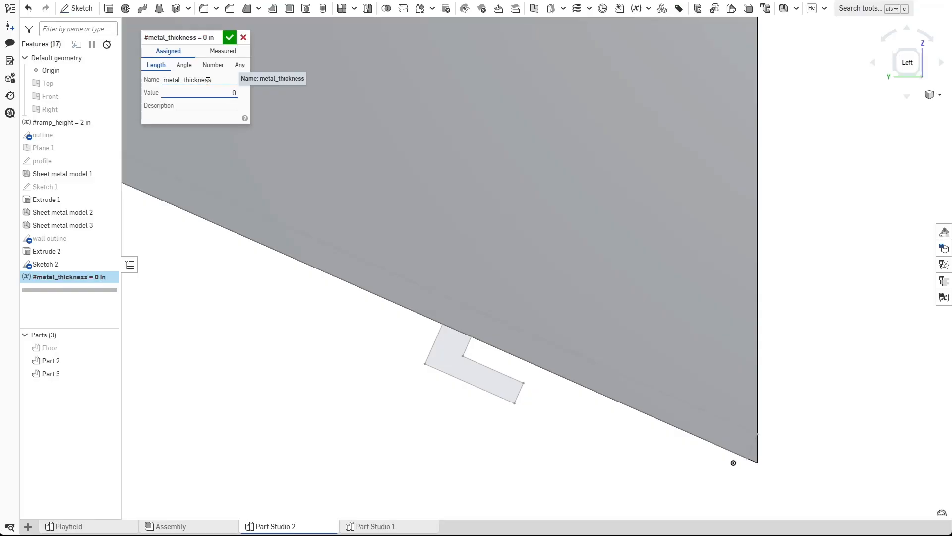
click(230, 38)
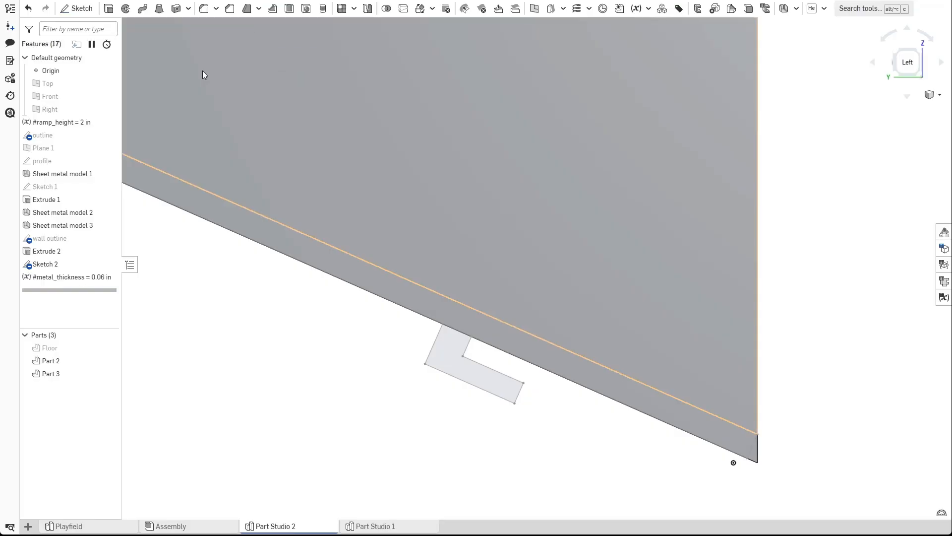
drag(69, 276, 50, 135)
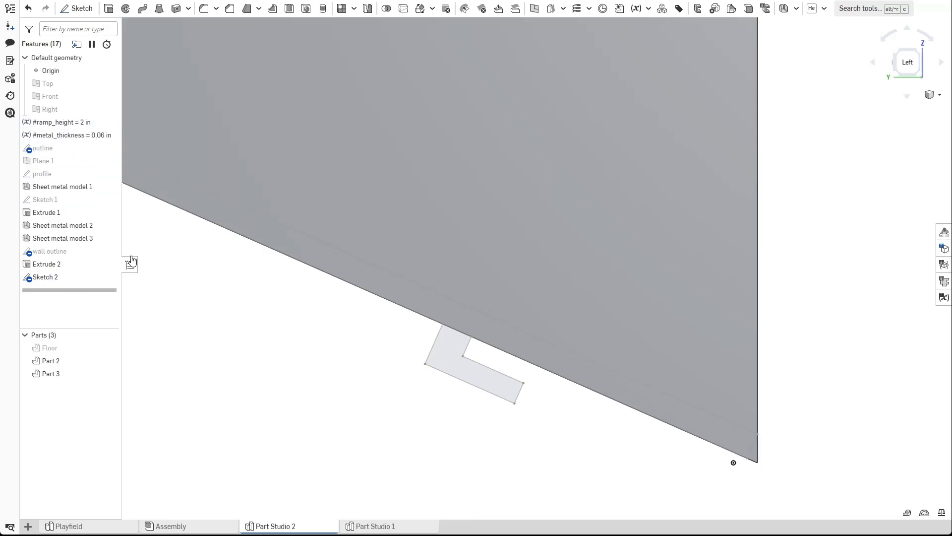
Reopen Sketch 2 and dimension the L-profile's upright leg width as #metal_thickness.
double_click(60, 277)
scroll(465, 343, up, 5)
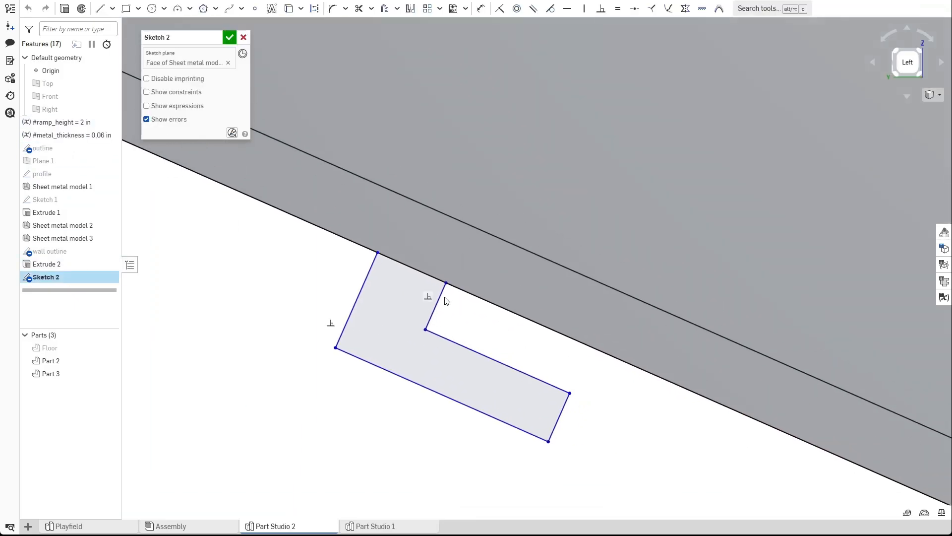
scroll(422, 311, up, 1)
key(d)
click(438, 317)
click(352, 291)
click(424, 218)
text(#mta)
key(Return)
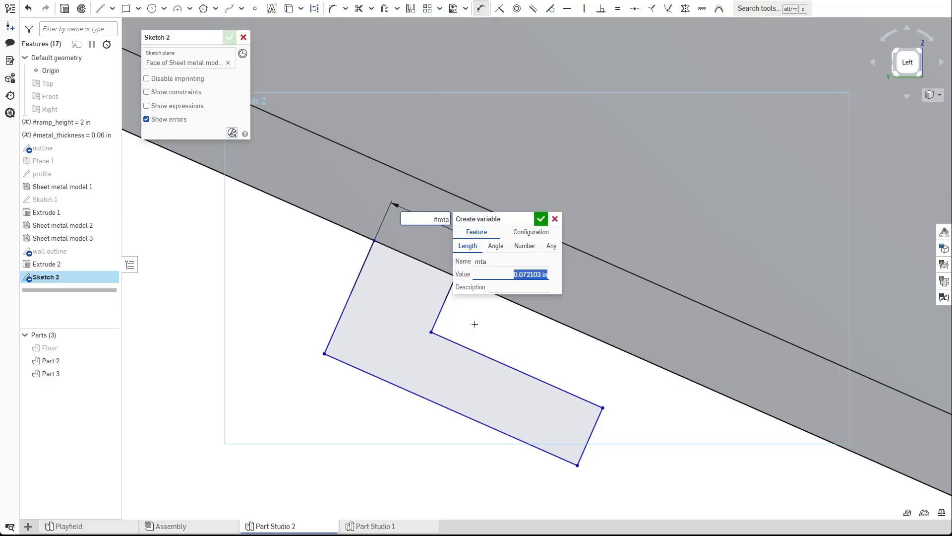
key(Return)
text(#metal_thickness)
key(Return)
key(Return)
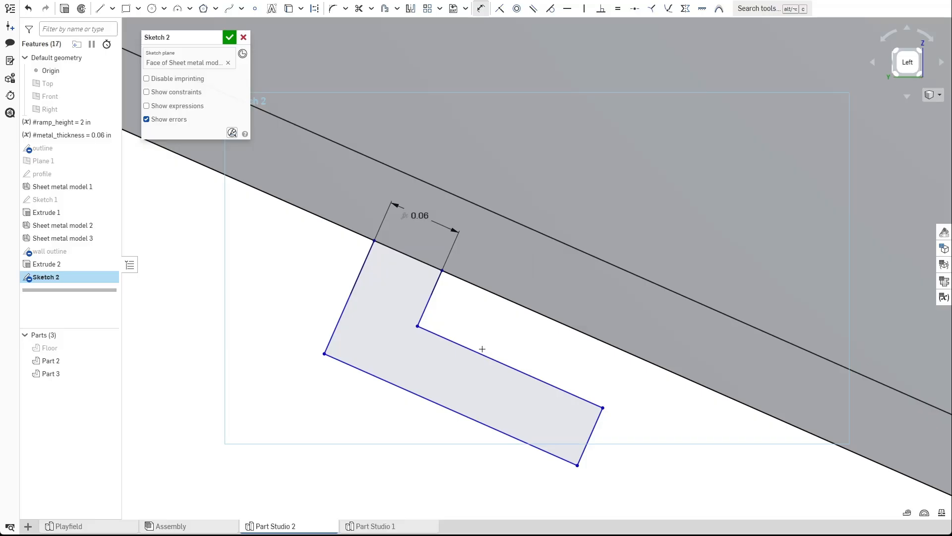
Dimension the profile's inner edge 0.01 in from the wall's lower edge.
click(486, 354)
click(510, 300)
click(502, 320)
text(0.01)
key(Return)
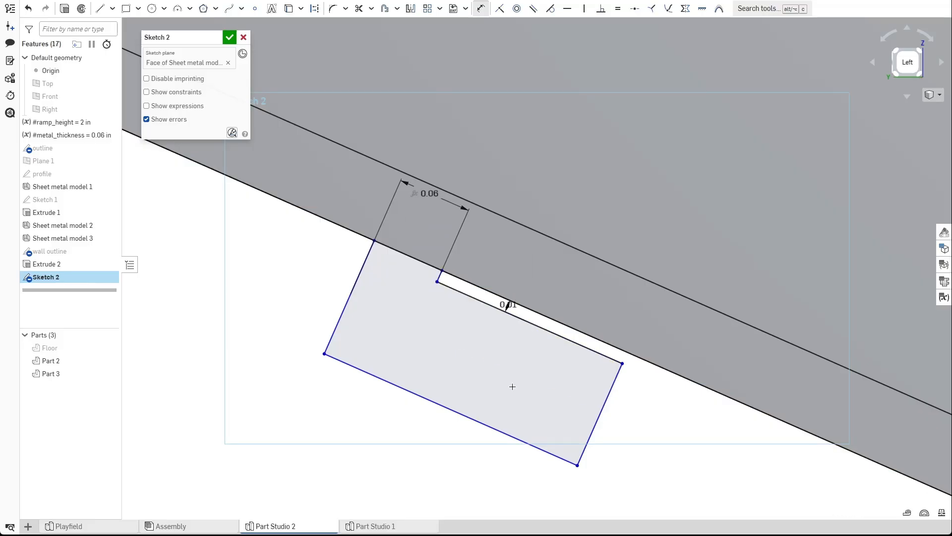
Dimension the L-profile's short end edge as #metal_thickness.
click(609, 395)
click(641, 412)
text(#mte)
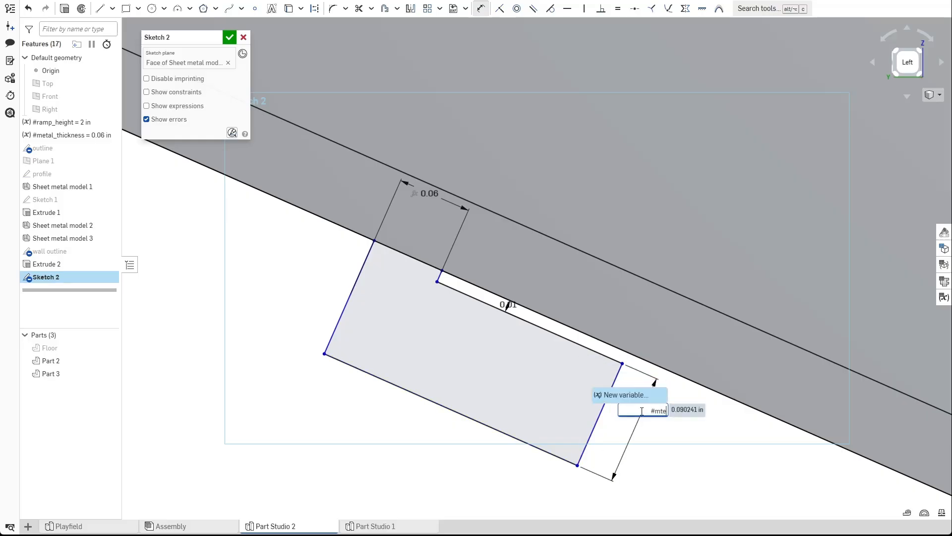
key(BackSpace)
key(BackSpace)
key(BackSpace)
key(Return)
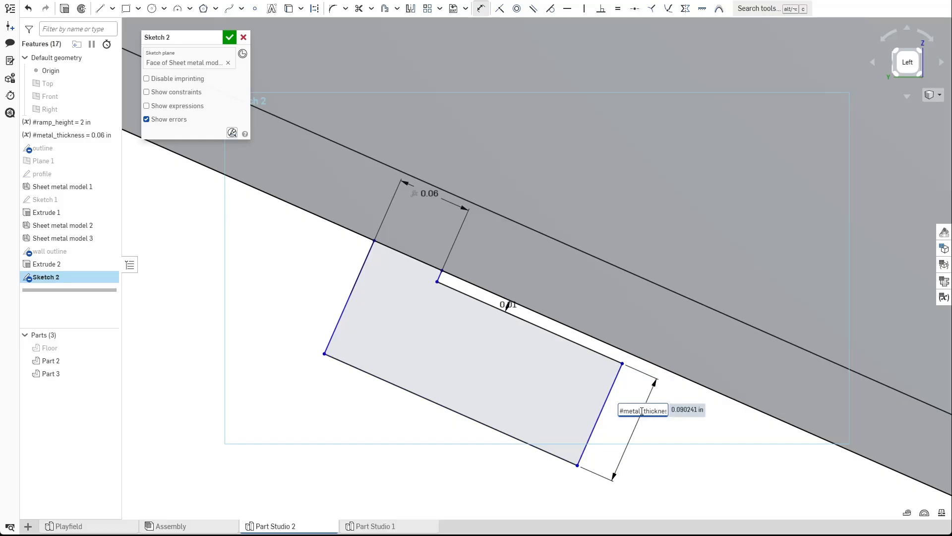
key(Return)
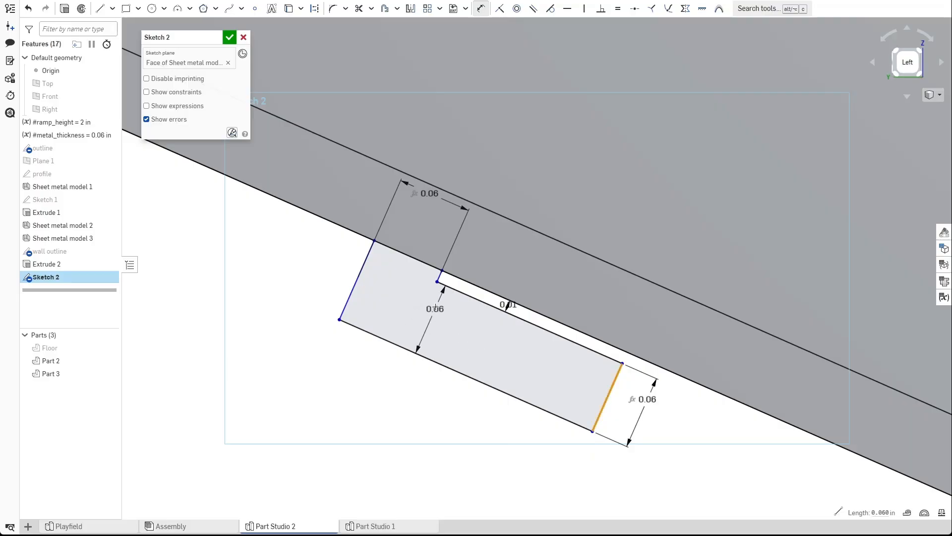
Dimension the profile's lower leg from the inner corner to its end as #metal_thickness*2.
click(440, 288)
click(443, 328)
text(#m)
key(Return)
key(Return)
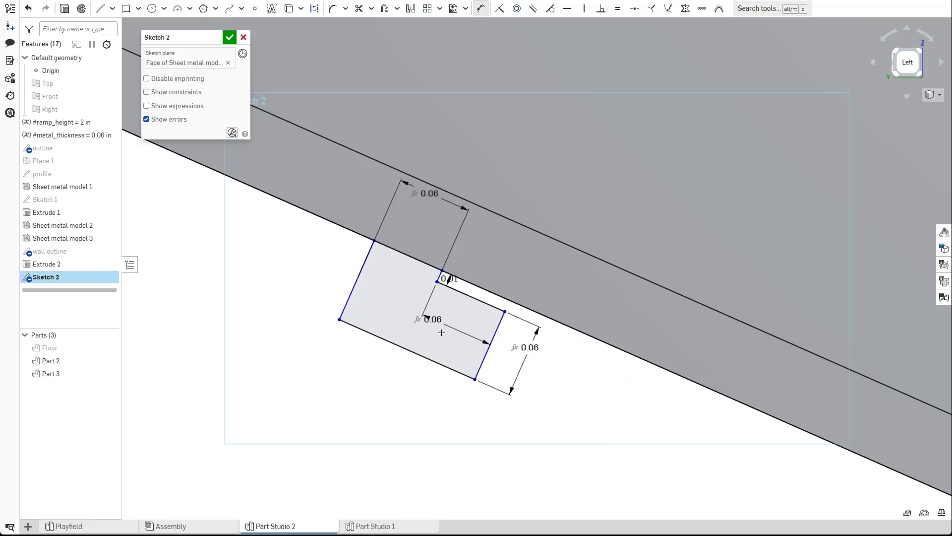
key(Escape)
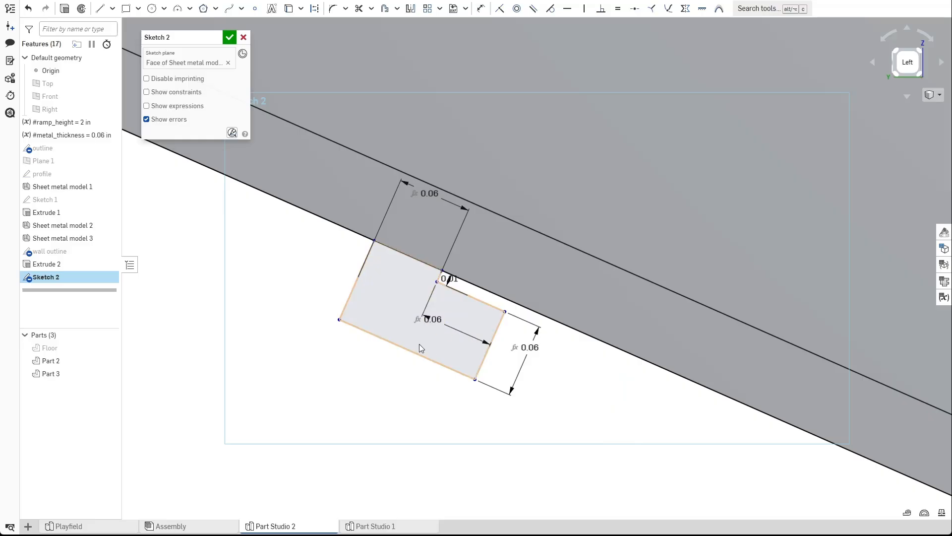
double_click(433, 319)
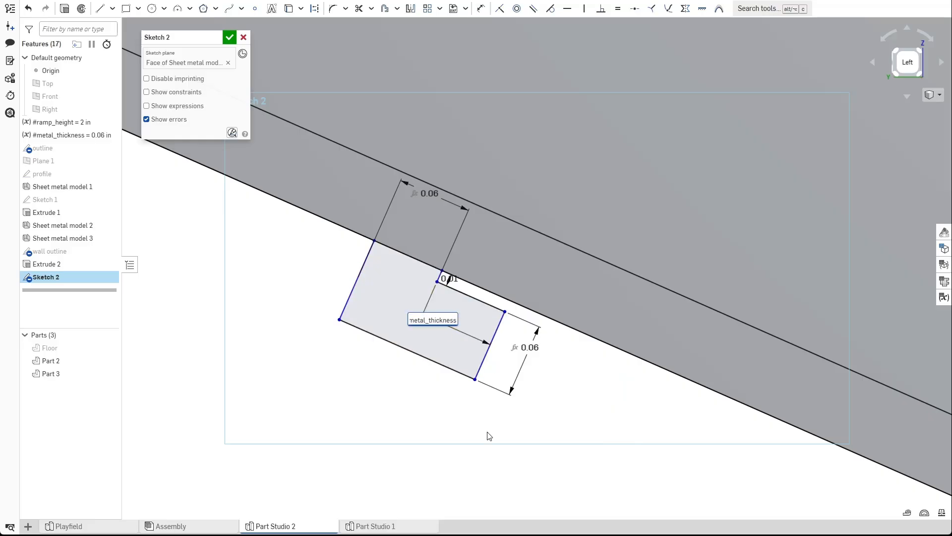
text(*2)
key(Return)
Draw lines from the profile's inner corner up to the wall's top edge and across to the outer corner, then finish the sketch.
key(l)
click(441, 271)
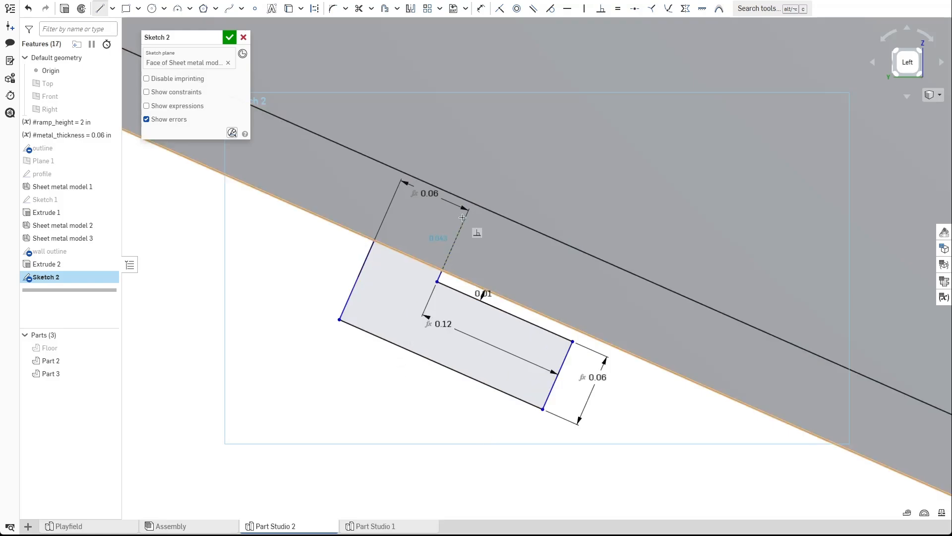
click(470, 204)
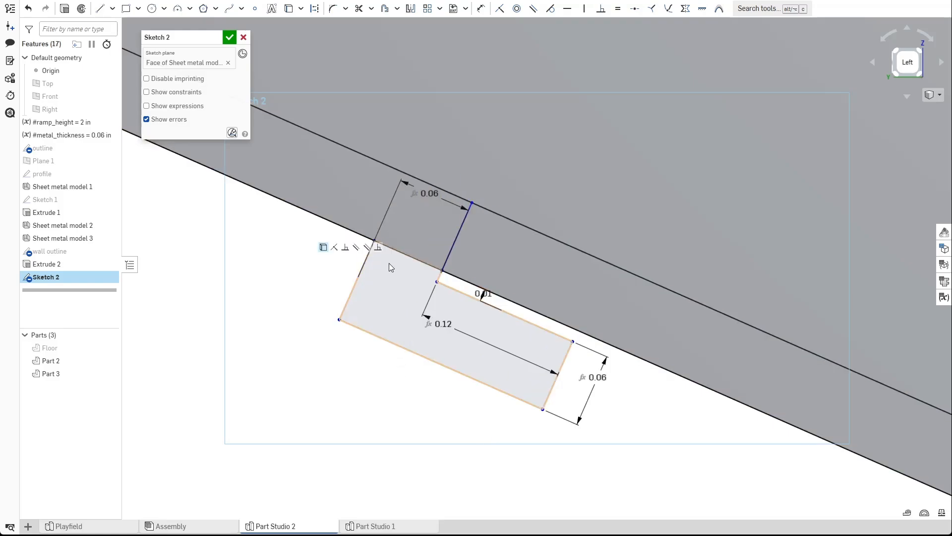
click(405, 173)
scroll(366, 205, up, 2)
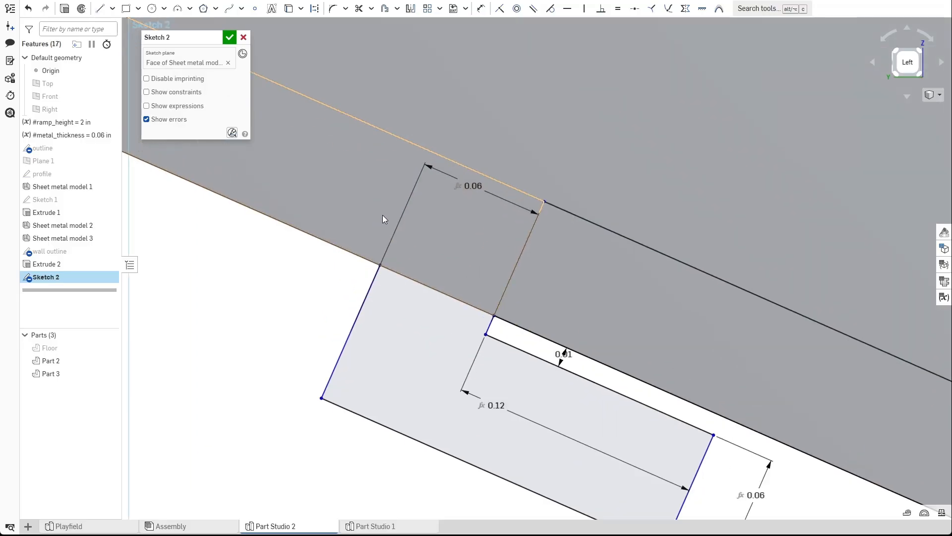
key(Escape)
scroll(449, 219, down, 4)
scroll(448, 218, down, 5)
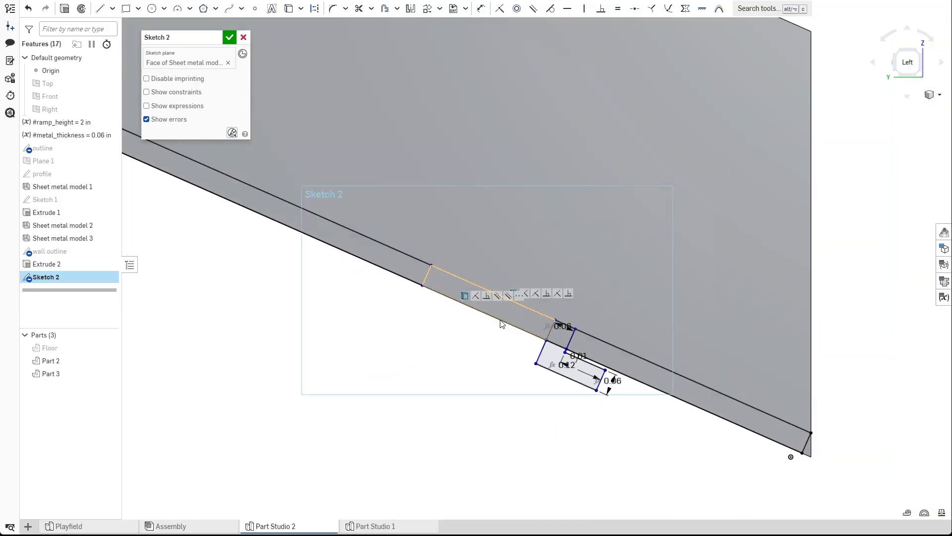
click(230, 38)
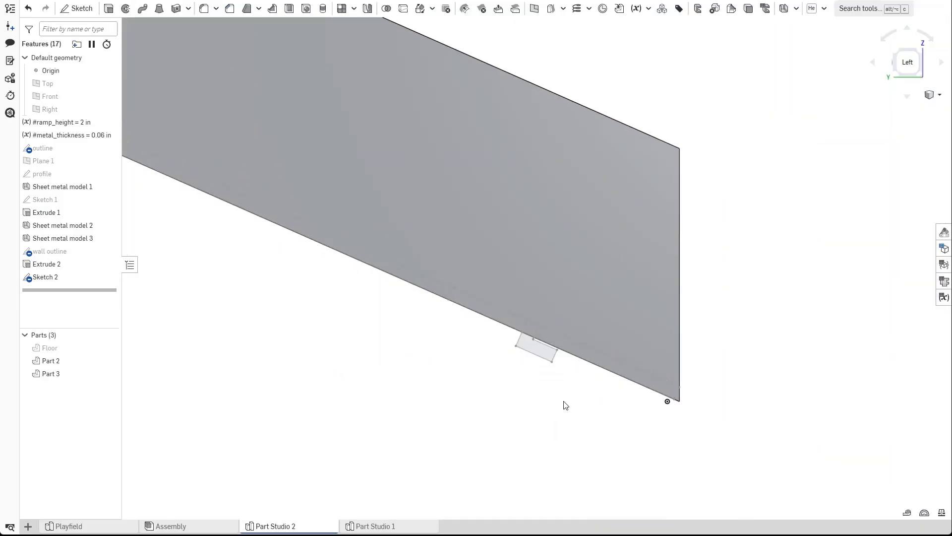
Extrude the three Sketch 2 regions along the wall's lower edge as a 1 in Remove cut from Part 2.
scroll(603, 352, up, 2)
right_drag(591, 397, 556, 412)
key(shift+e)
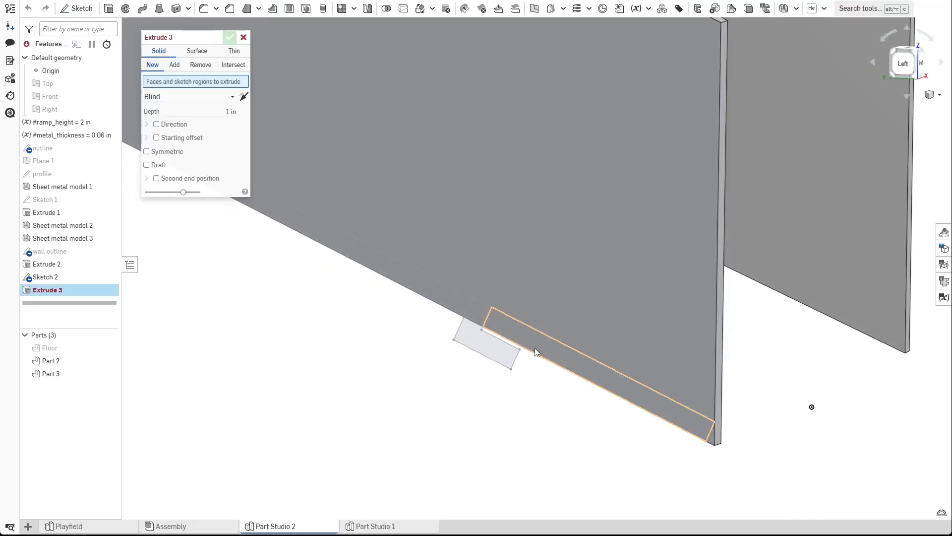
click(535, 355)
click(432, 296)
scroll(341, 293, down, 3)
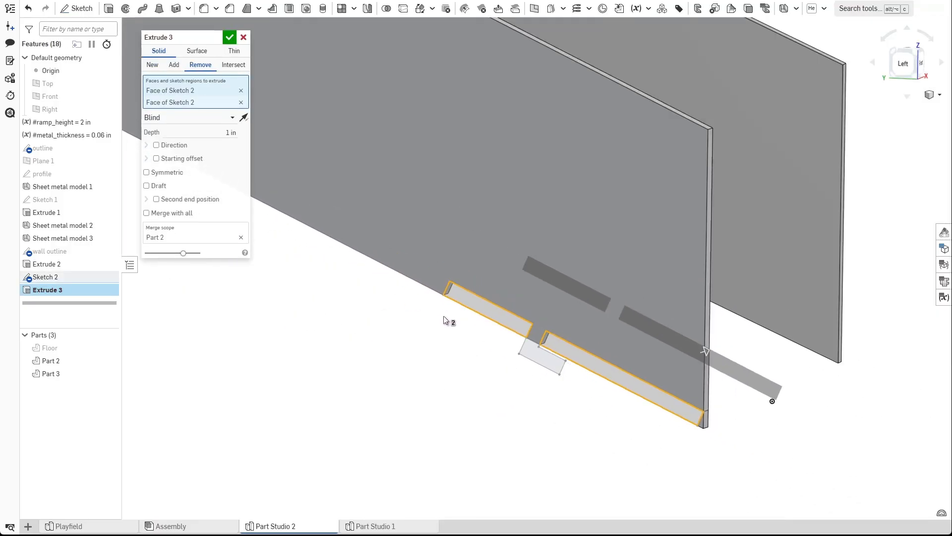
scroll(670, 399, up, 3)
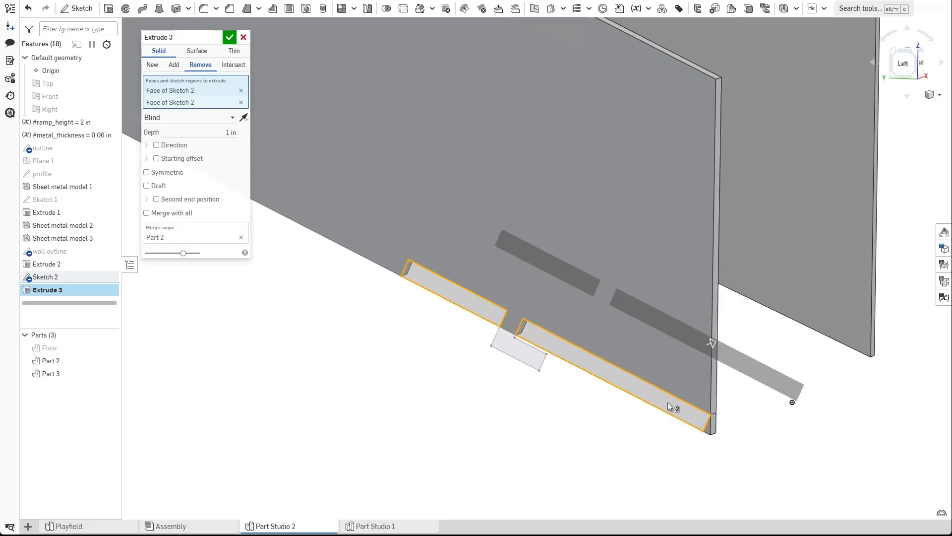
click(717, 427)
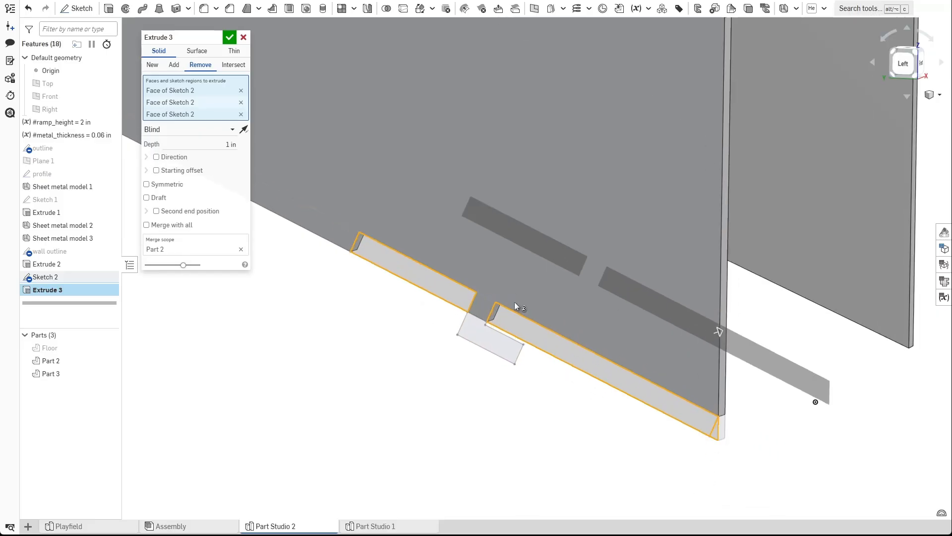
click(228, 37)
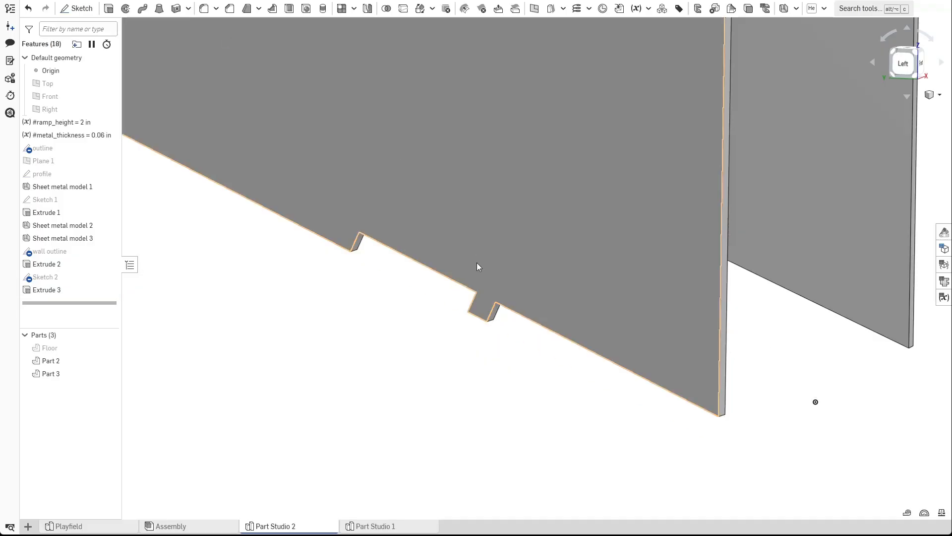
Show Sketch 2 and create a sheet metal Tab from the L-shaped profile region.
scroll(466, 326, up, 1)
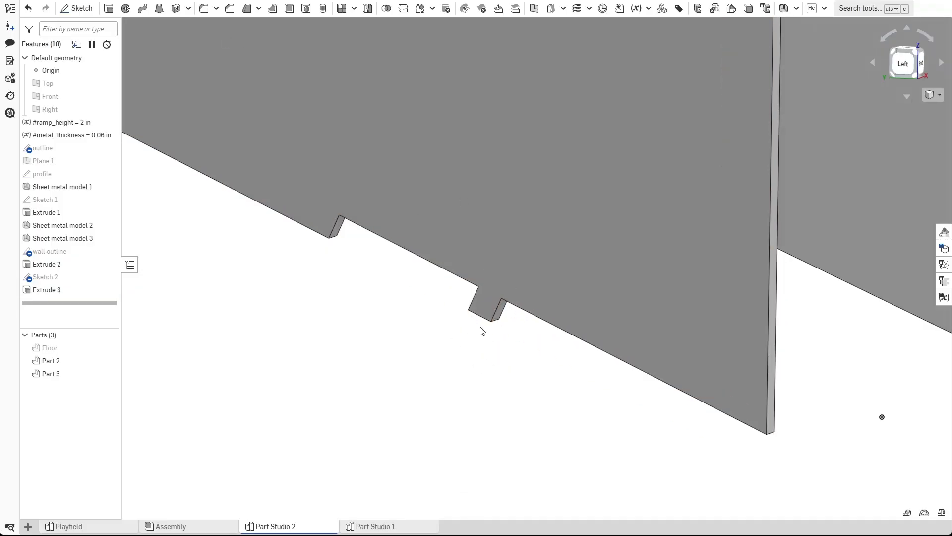
click(111, 277)
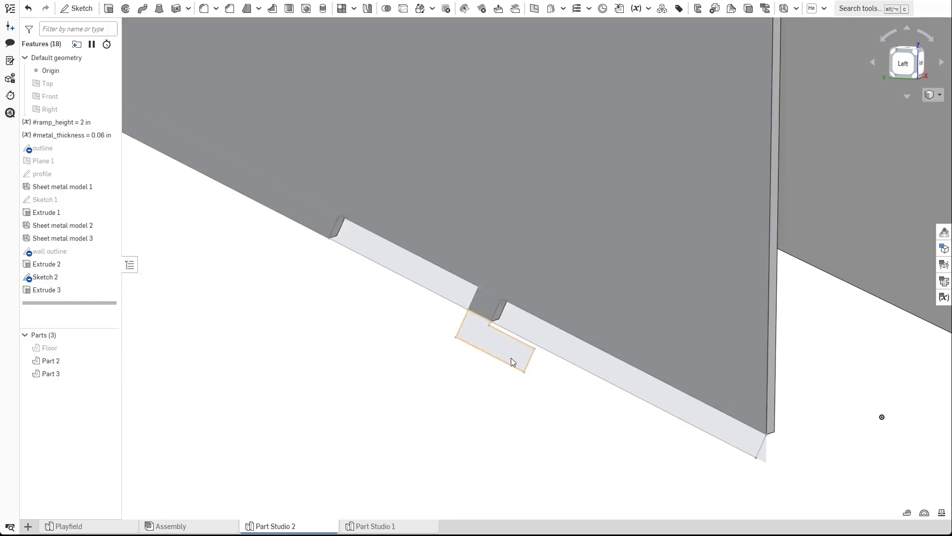
scroll(434, 376, up, 1)
click(796, 8)
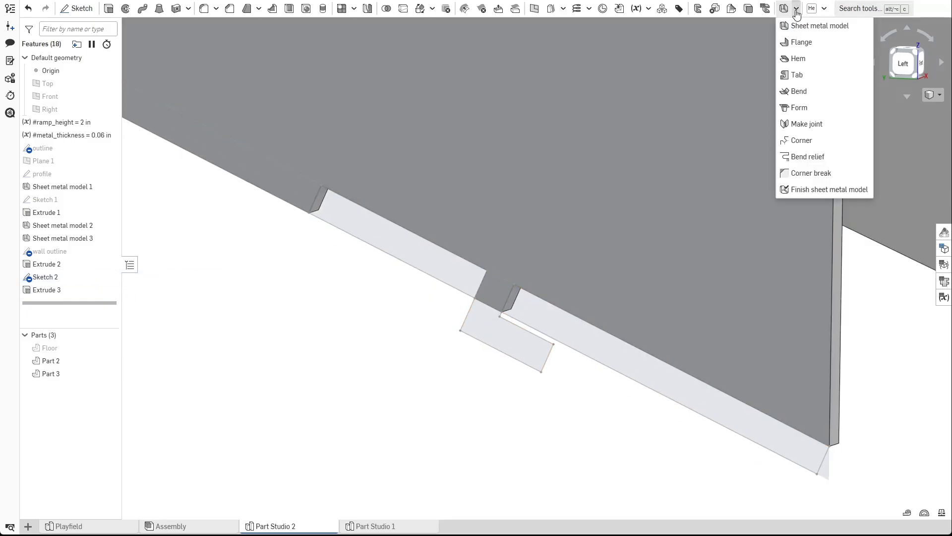
click(797, 77)
click(490, 331)
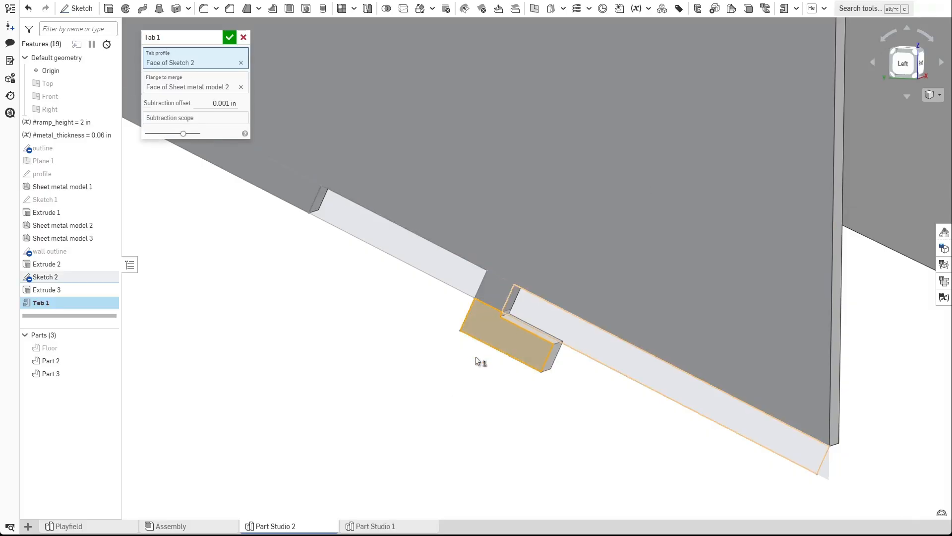
click(229, 37)
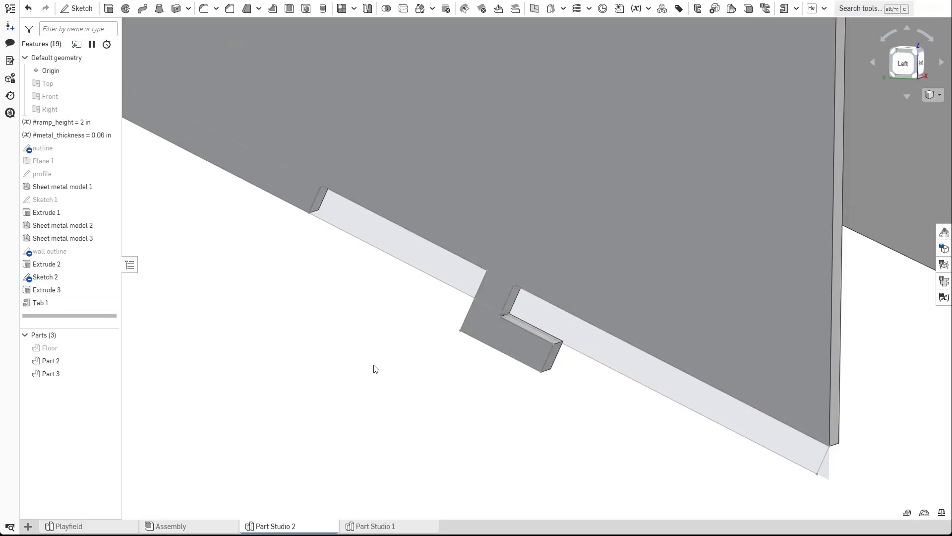
Hide Sketch 2 and show the Floor part.
scroll(347, 327, down, 2)
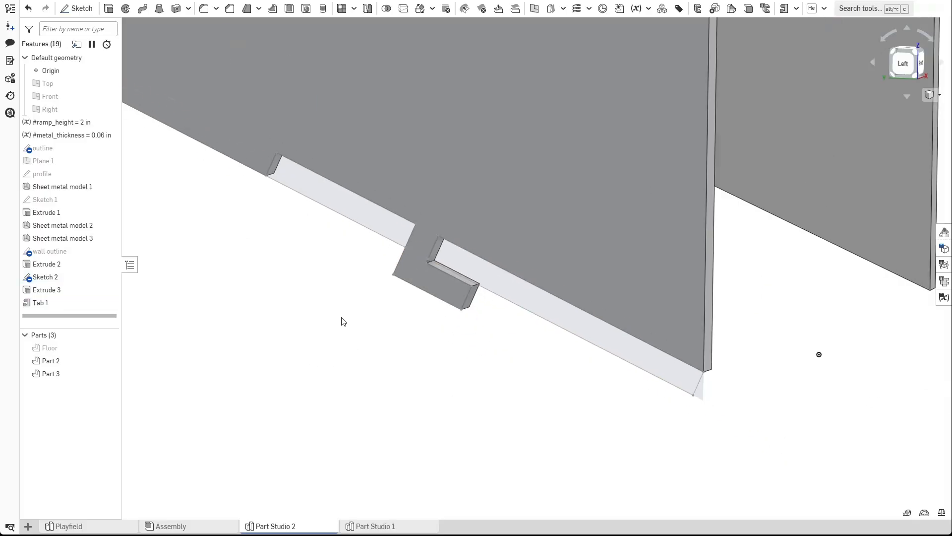
click(108, 276)
scroll(263, 344, down, 2)
scroll(292, 315, down, 6)
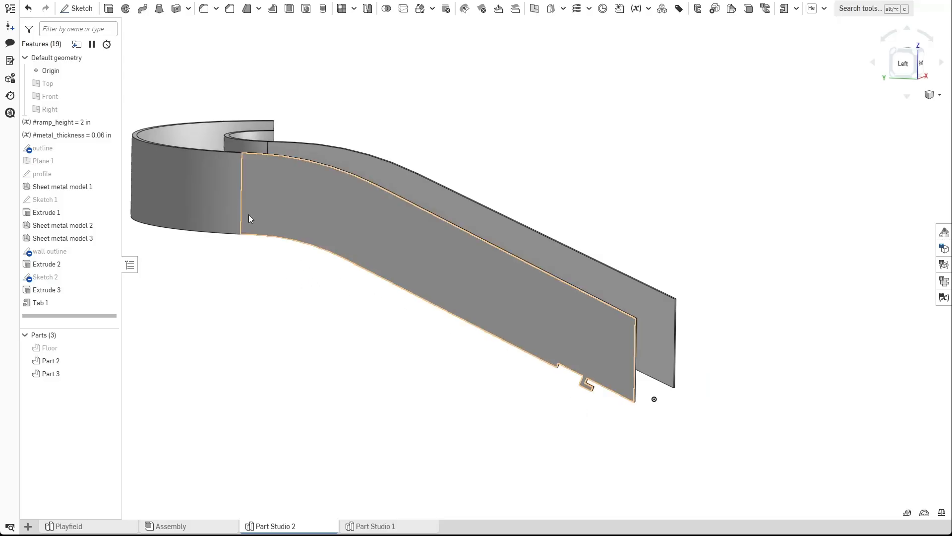
scroll(538, 383, up, 4)
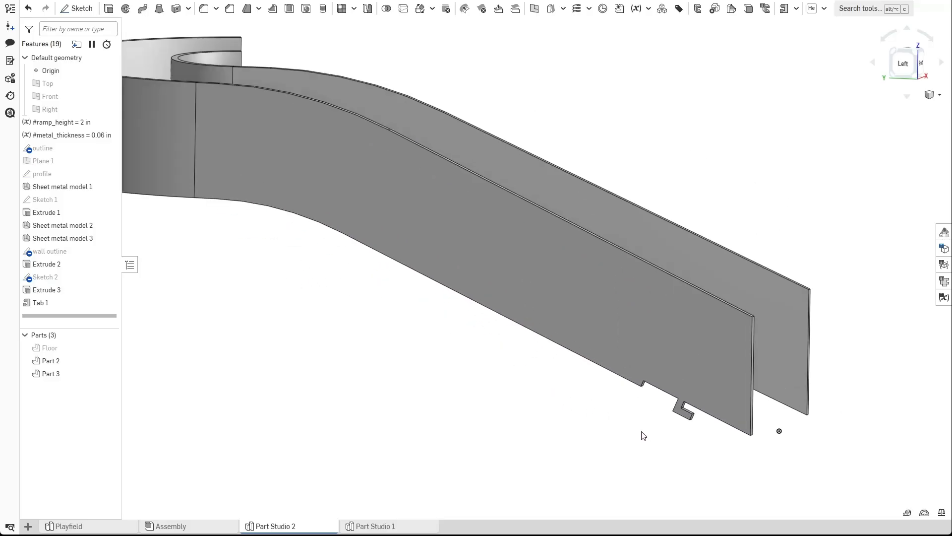
scroll(637, 436, up, 3)
middle_drag(637, 440, 390, 378)
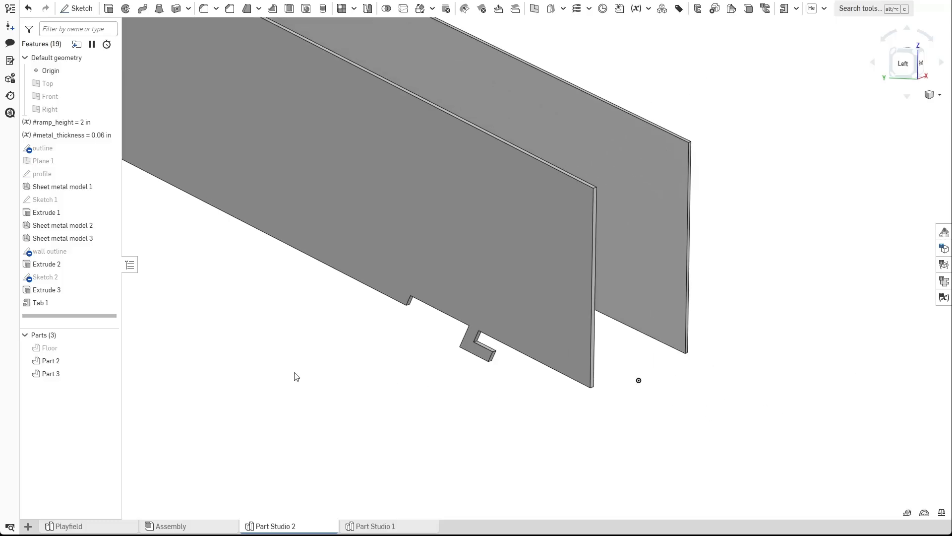
click(110, 349)
Orbit beneath the floor to inspect where the tab passes through it.
scroll(445, 377, up, 3)
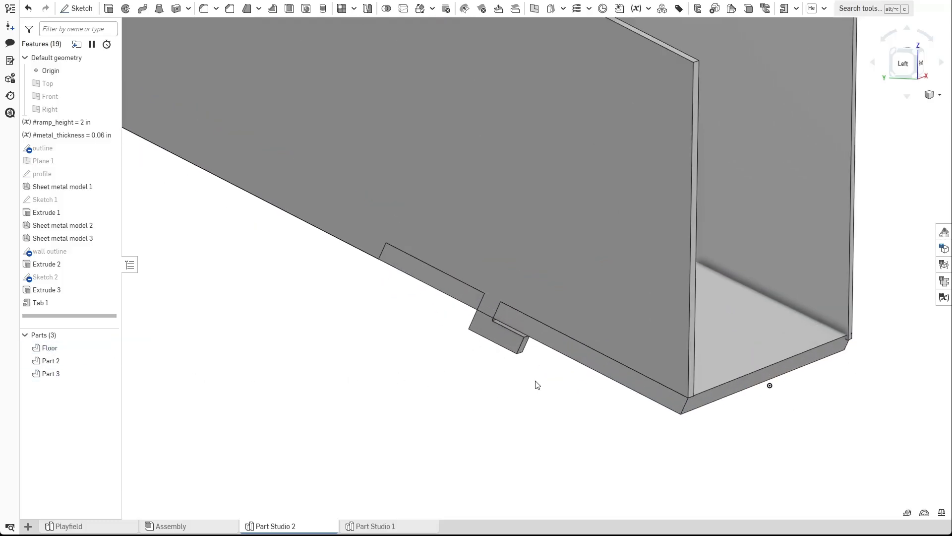
scroll(529, 376, up, 2)
right_drag(561, 380, 512, 347)
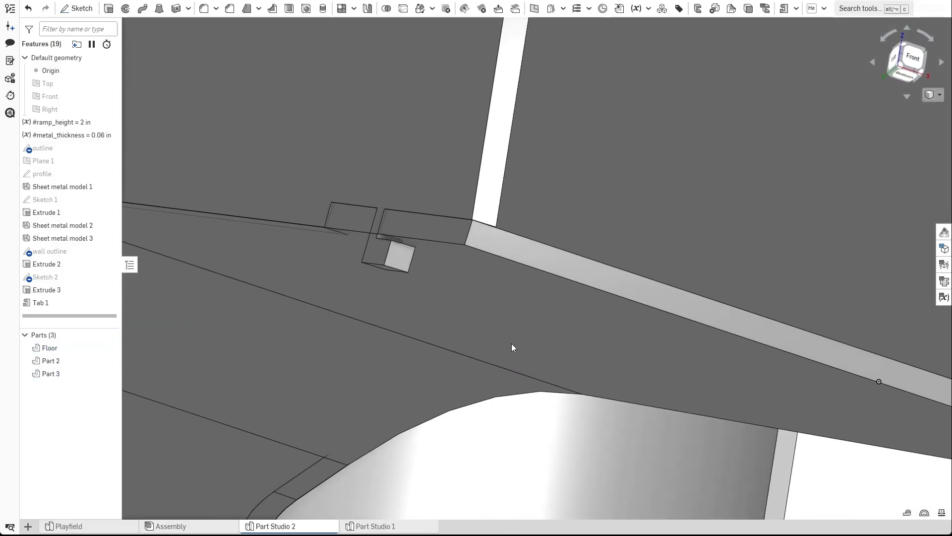
right_drag(412, 327, 411, 281)
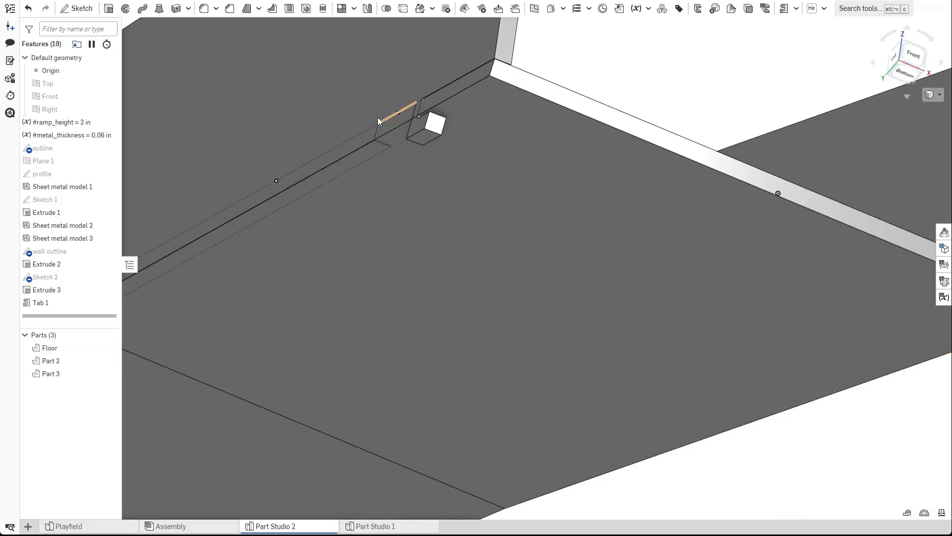
scroll(417, 136, up, 1)
mouse_move(469, 145)
right_down()
mouse_move(495, 162)
mouse_move(485, 154)
right_up()
scroll(453, 151, up, 2)
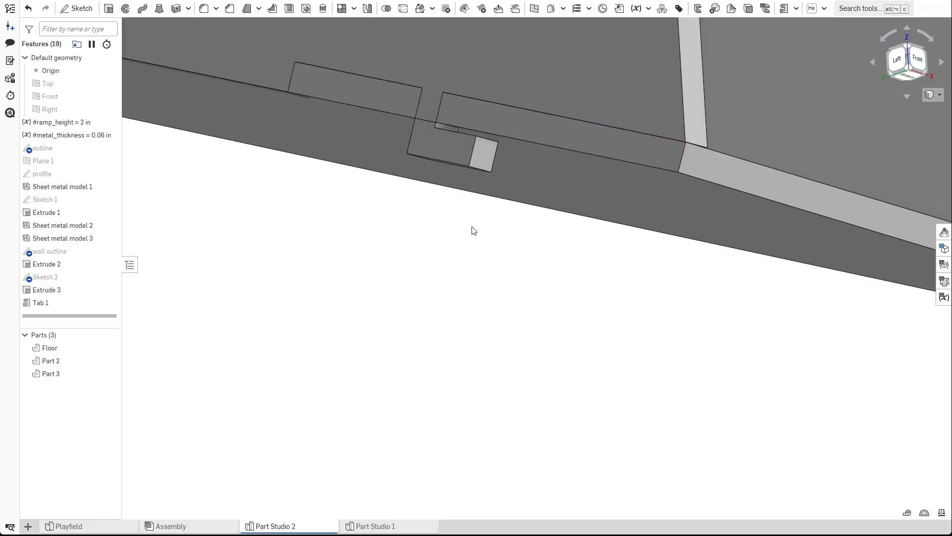
scroll(476, 278, down, 1)
right_drag(486, 310, 460, 252)
Start a new sketch on the floor's bottom face.
click(77, 9)
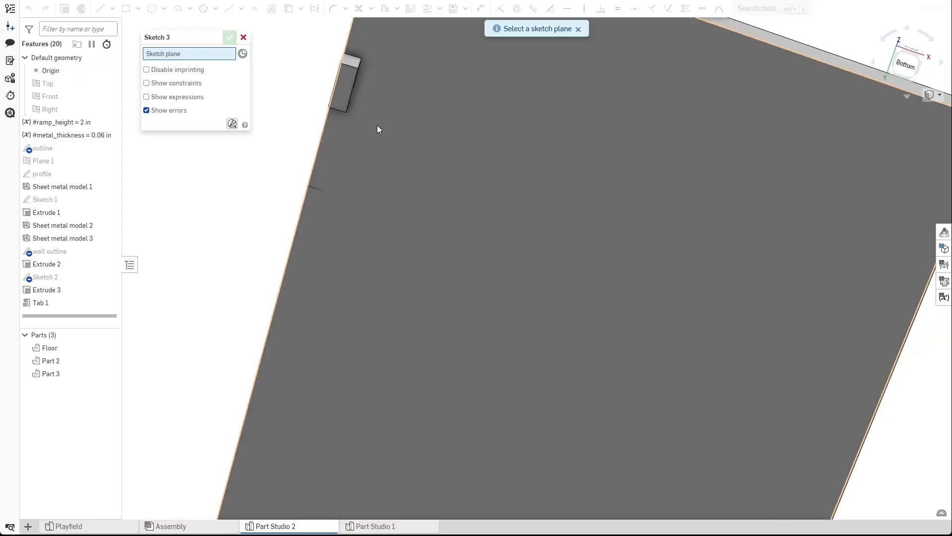
click(459, 105)
right_drag(460, 102, 382, 157)
middle_drag(382, 157, 454, 203)
scroll(432, 198, up, 2)
scroll(431, 196, up, 3)
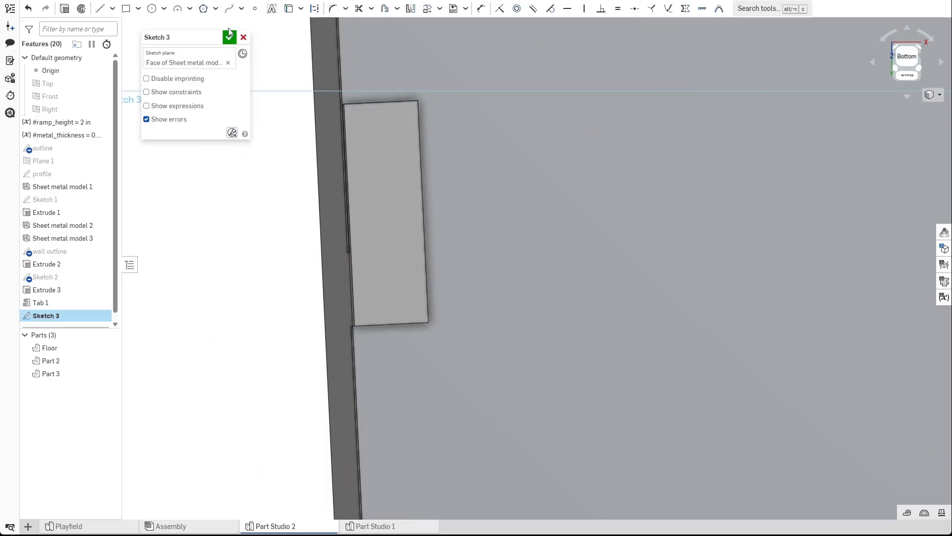
Project the tab's end face outline into Sketch 3.
click(297, 11)
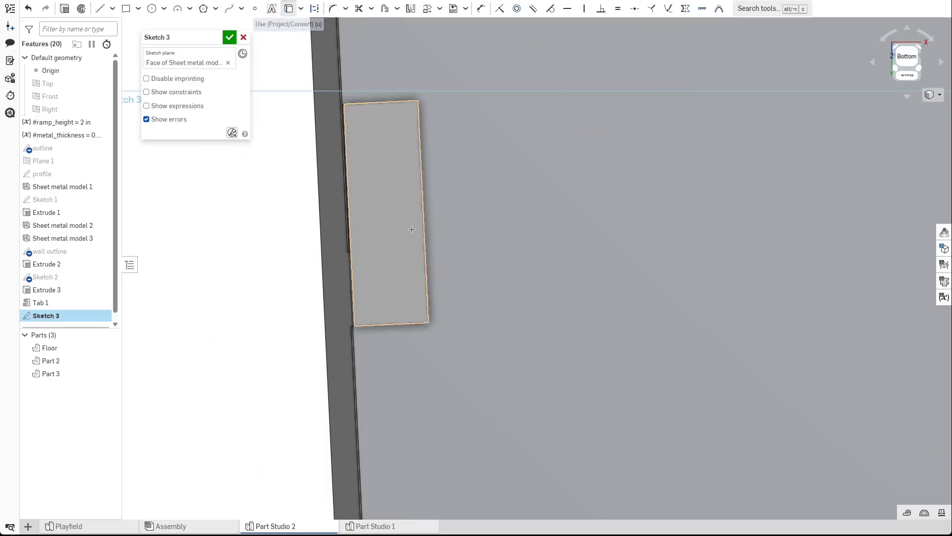
click(395, 199)
scroll(419, 201, down, 3)
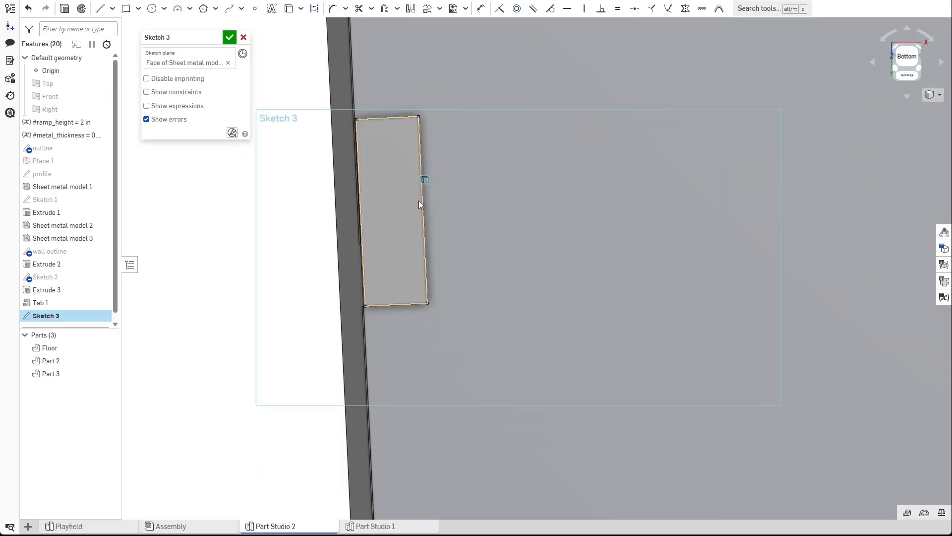
click(302, 280)
Offset the projected tab outline outward by 0.01 in.
click(385, 9)
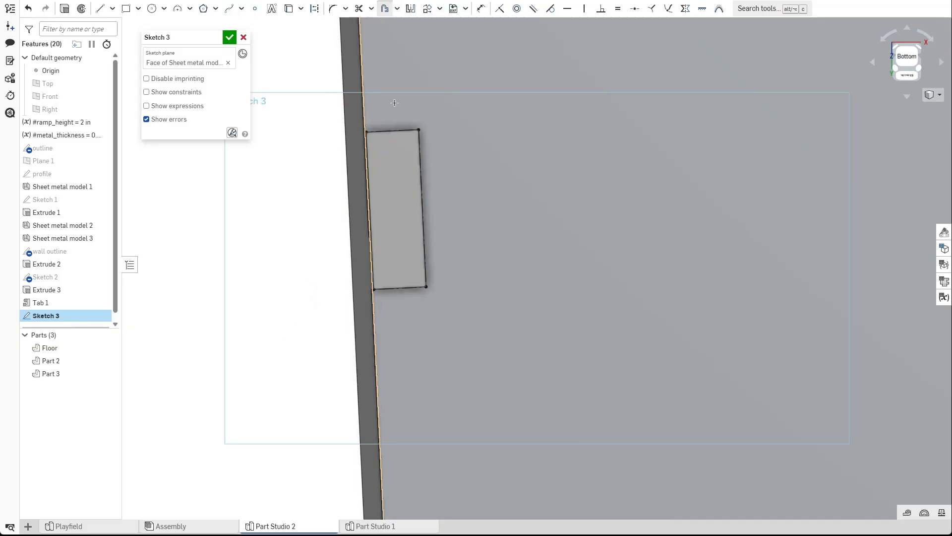
click(408, 286)
scroll(551, 273, up, 3)
double_click(465, 145)
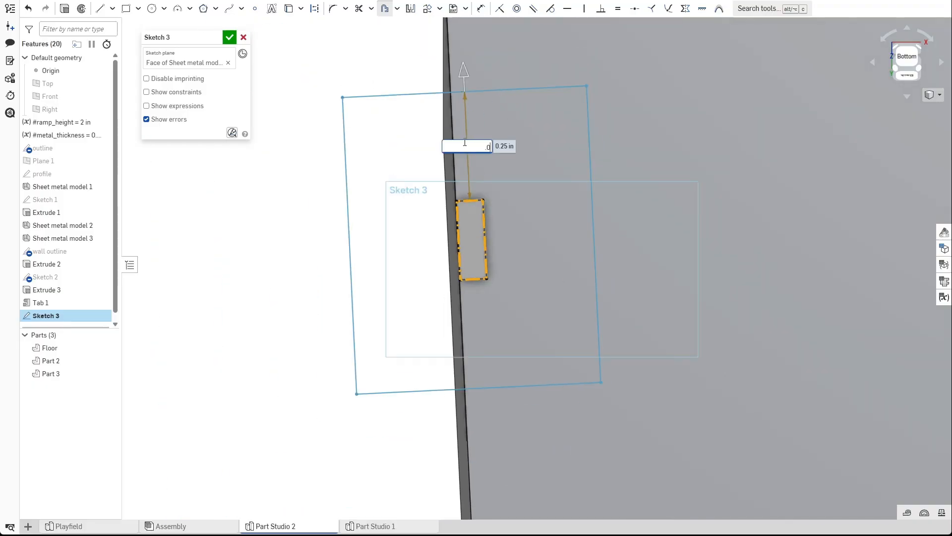
text(.01)
key(Return)
scroll(528, 222, down, 5)
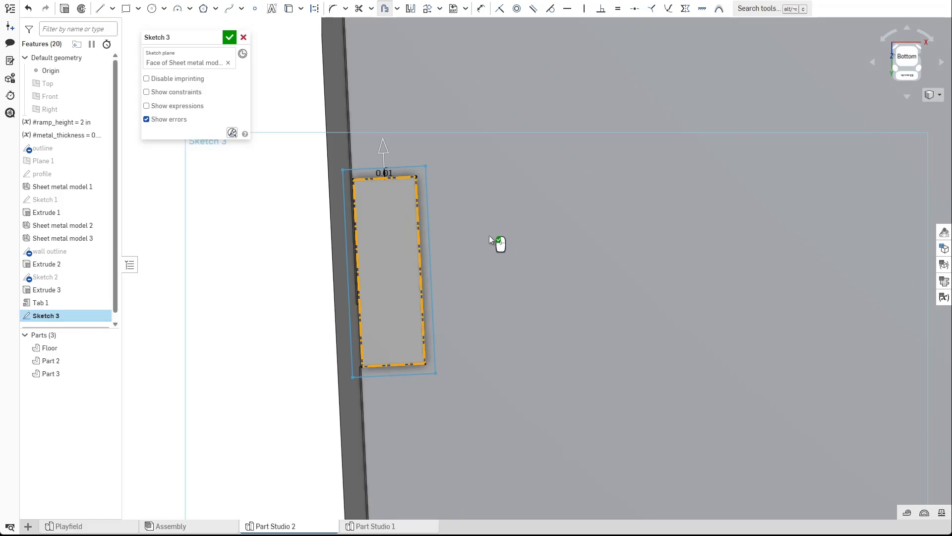
click(465, 241)
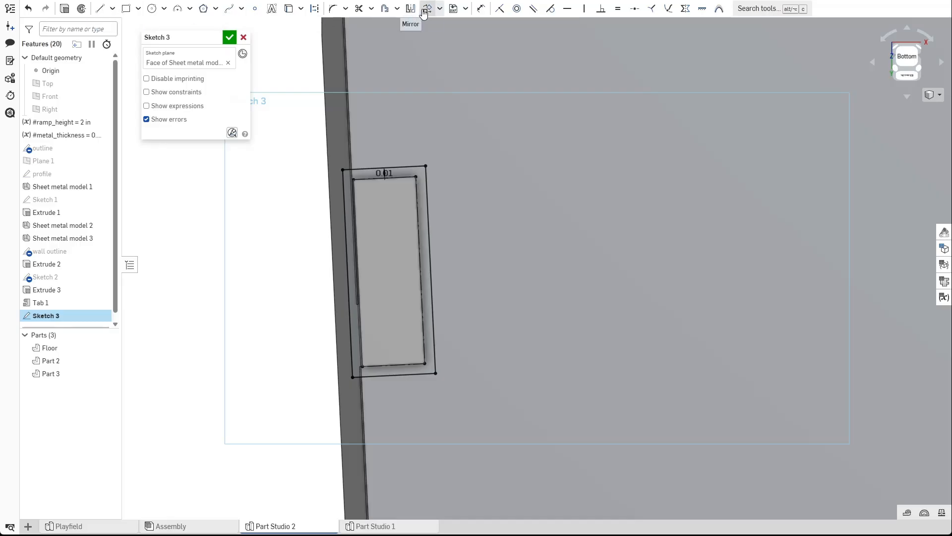
Offset the new outline again by #metal_thickness / 2.
click(385, 8)
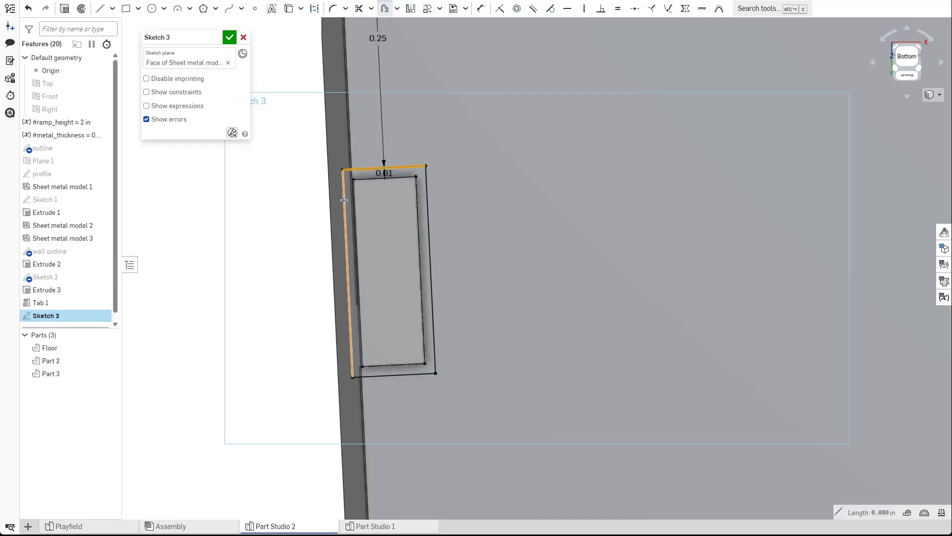
scroll(407, 390, down, 5)
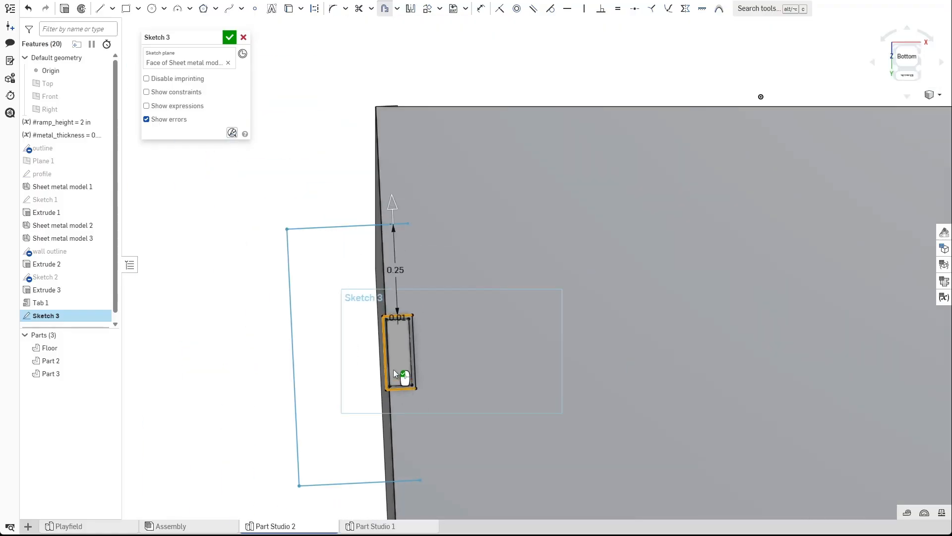
double_click(398, 270)
text(#e)
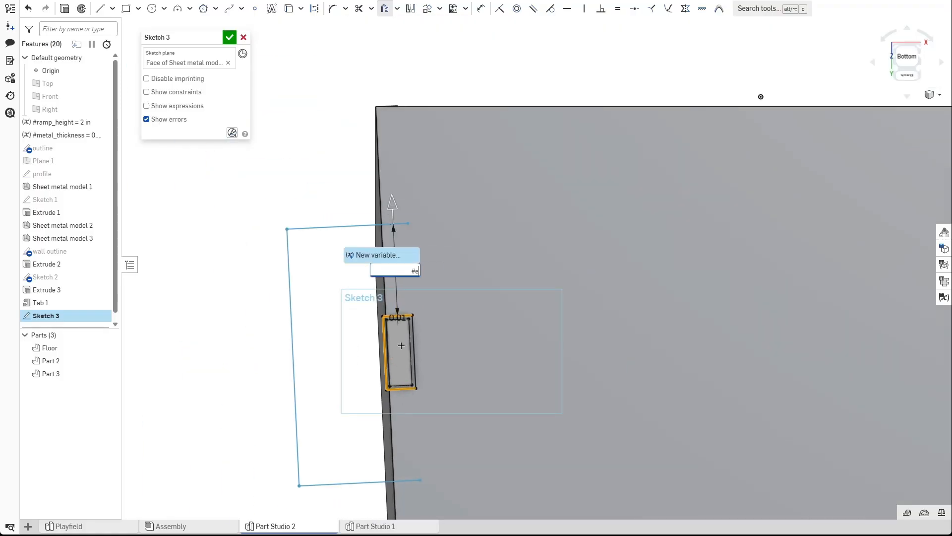
key(BackSpace)
key(Return)
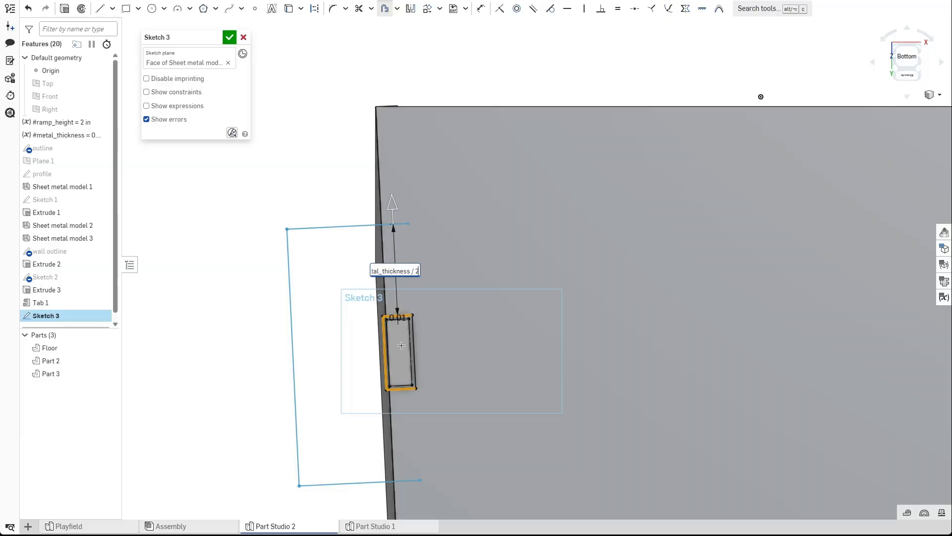
key(Return)
click(451, 437)
scroll(429, 364, up, 3)
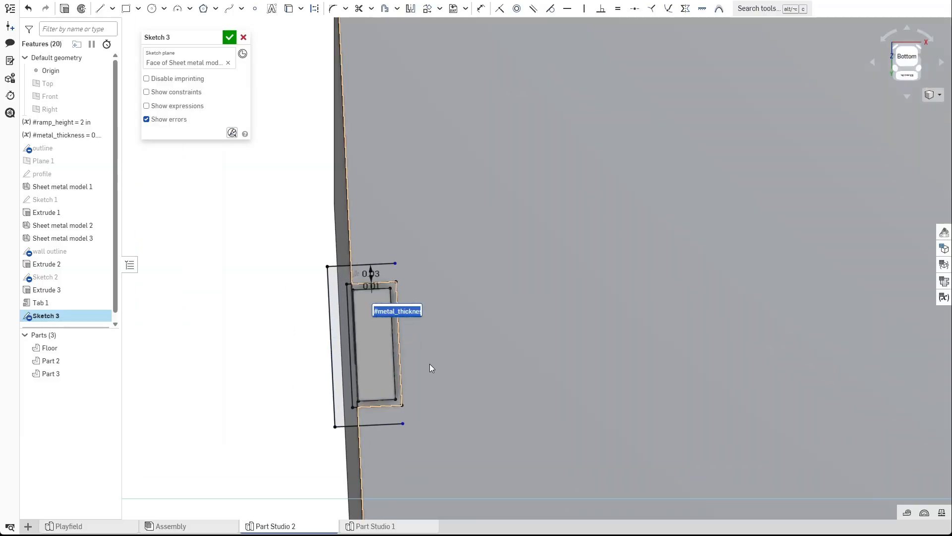
scroll(429, 364, up, 1)
click(452, 349)
click(235, 329)
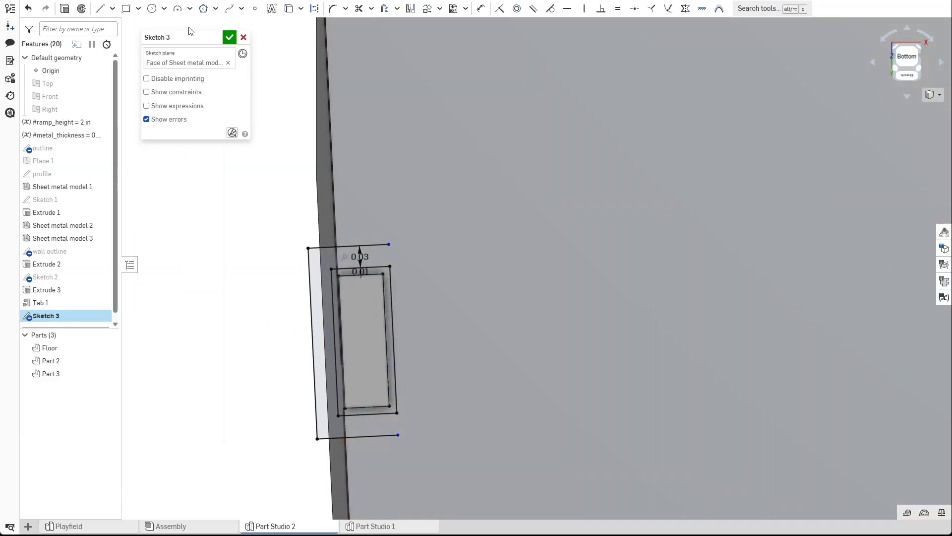
Trim the overlapping offset segments to leave the slot outline, then close Sketch 3.
key(u)
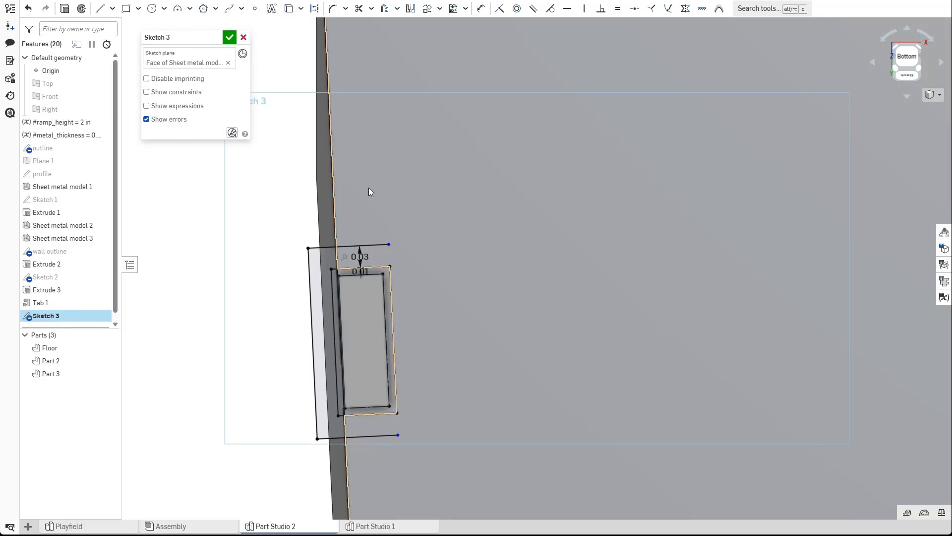
key(m)
scroll(380, 218, up, 2)
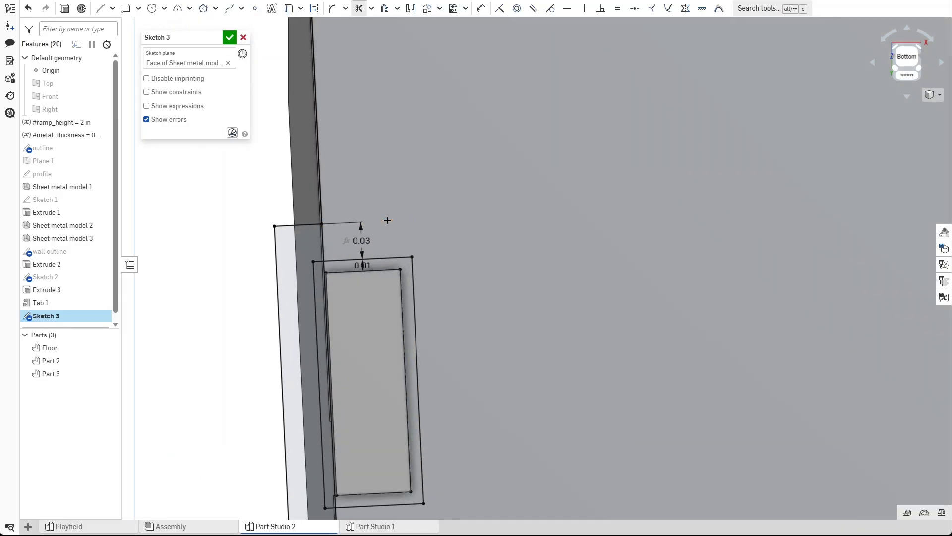
click(388, 220)
middle_drag(513, 336, 519, 174)
click(400, 376)
key(Escape)
scroll(460, 361, down, 2)
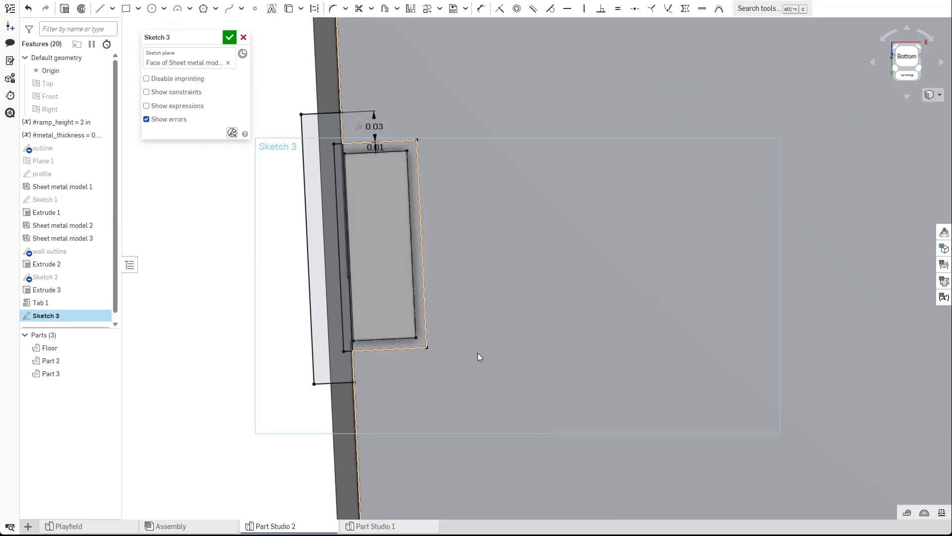
click(230, 38)
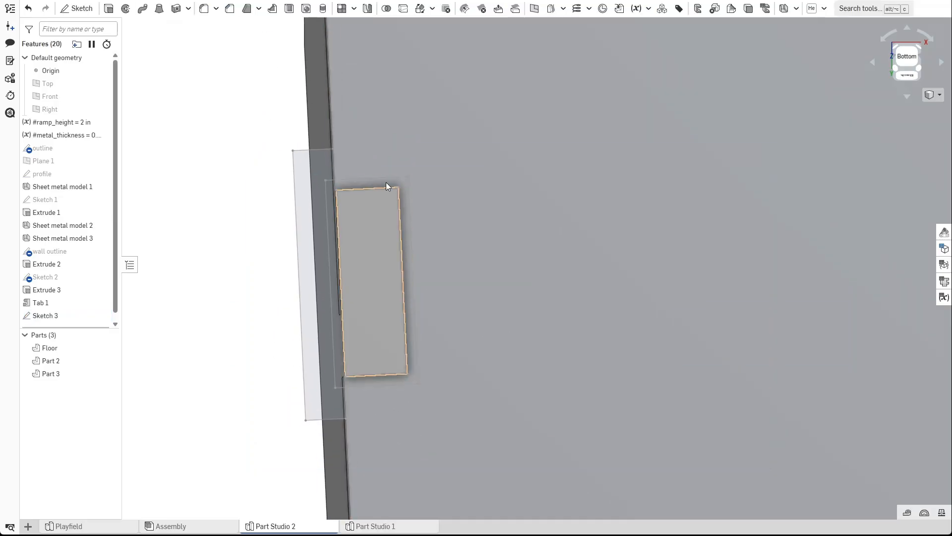
Extrude the Sketch 3 region 1 in as a Remove cut into the floor.
scroll(345, 190, up, 3)
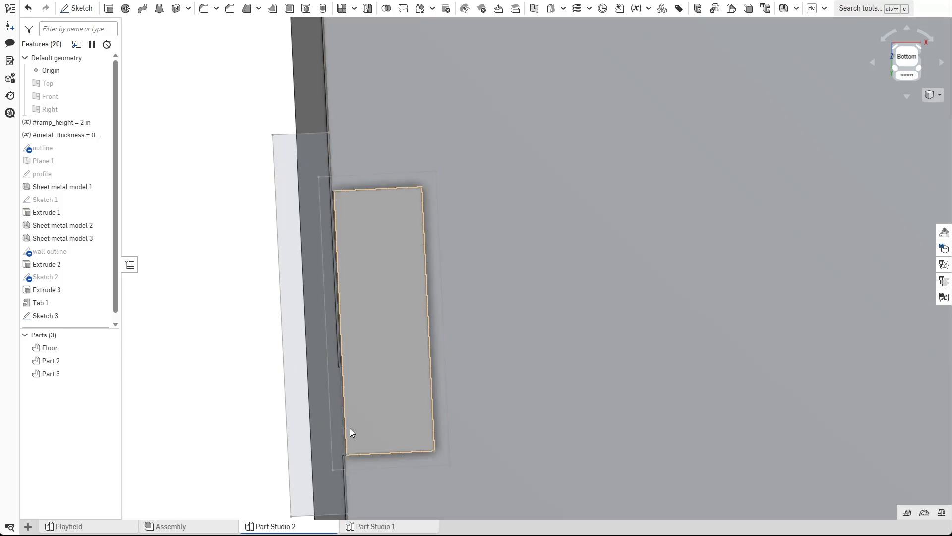
key(shift+e)
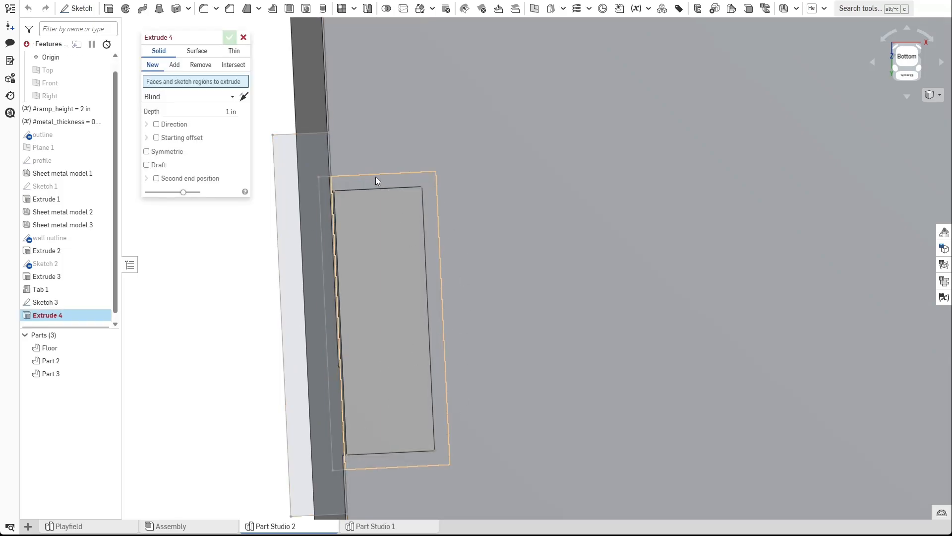
click(191, 67)
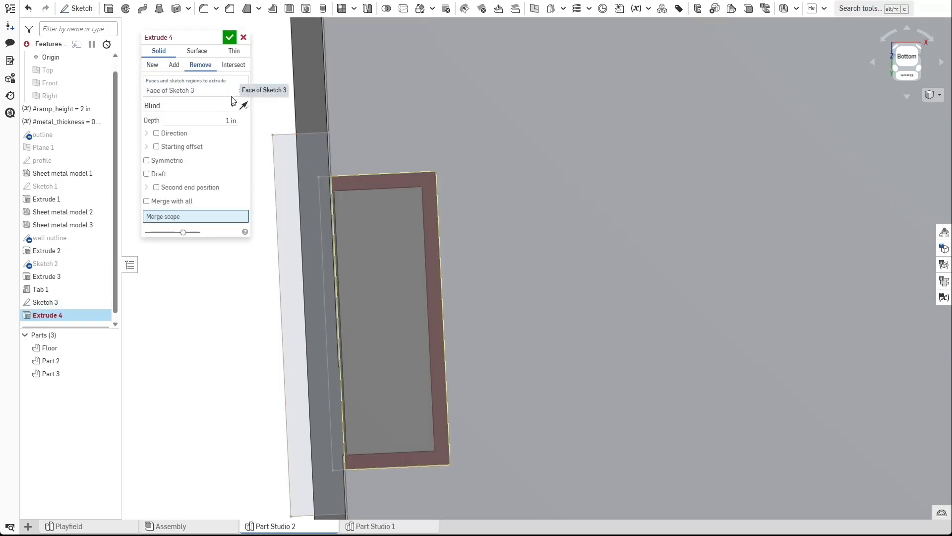
click(227, 39)
Add a sheet metal Tab using the Sketch 3 face, merged into the floor's sheet metal model.
right_drag(468, 213, 416, 128)
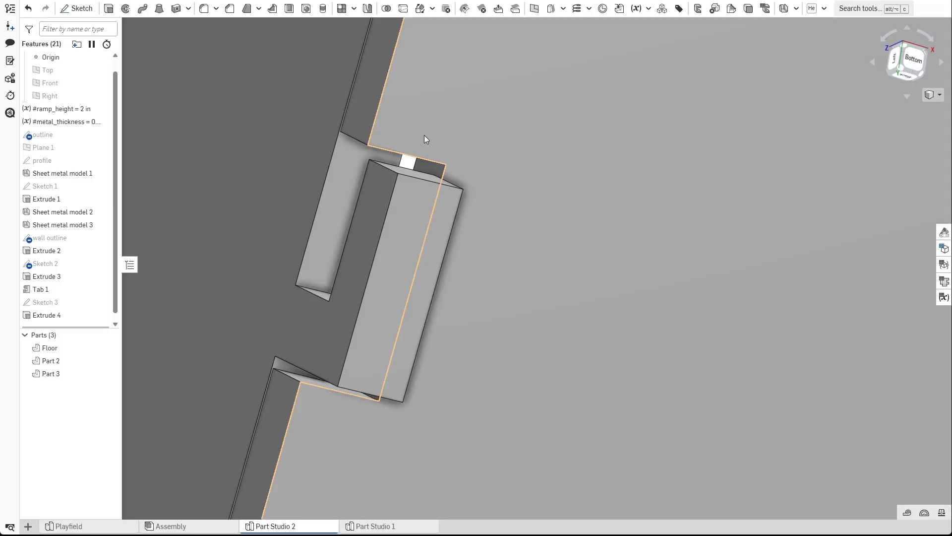
right_drag(278, 269, 368, 88)
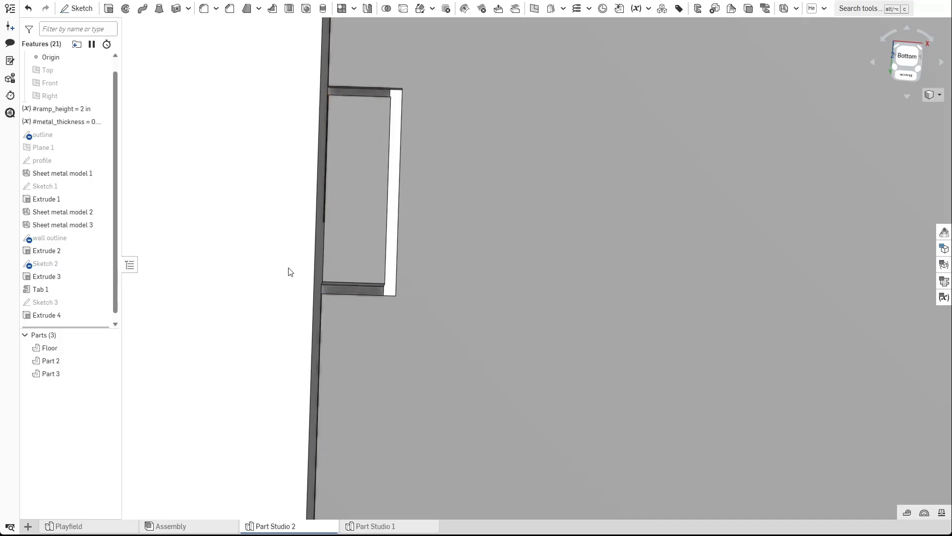
right_drag(295, 258, 293, 206)
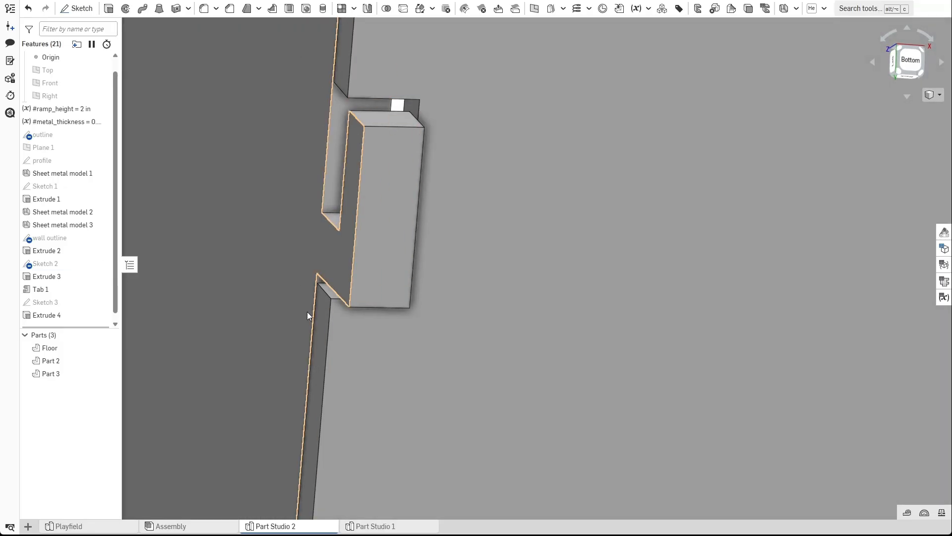
click(101, 302)
right_drag(297, 261, 314, 231)
click(796, 10)
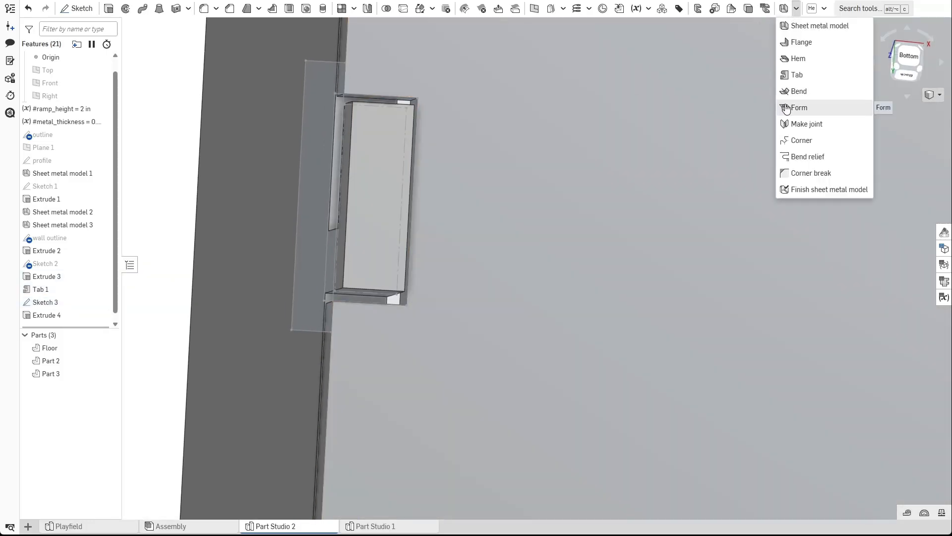
click(793, 75)
click(324, 101)
click(485, 185)
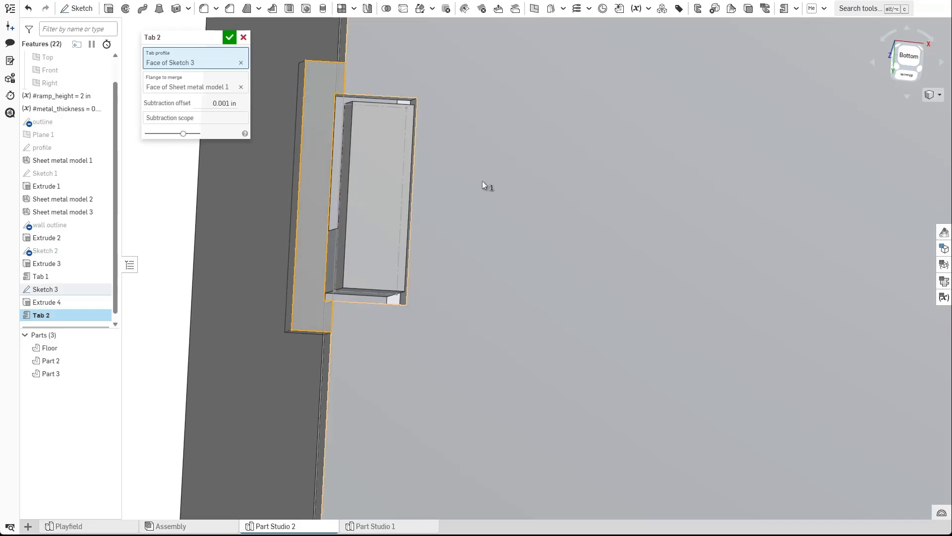
click(234, 42)
Hide Sketch 3 in the feature list.
scroll(441, 164, down, 3)
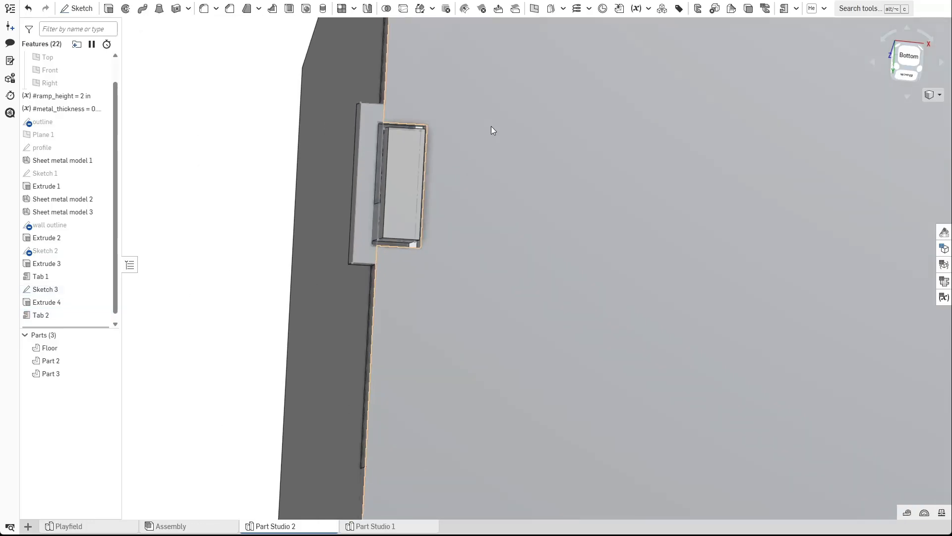
right_drag(491, 127, 483, 158)
click(102, 289)
mouse_move(254, 154)
right_down()
mouse_move(261, 187)
mouse_move(286, 226)
mouse_move(291, 221)
right_up()
scroll(284, 226, down, 3)
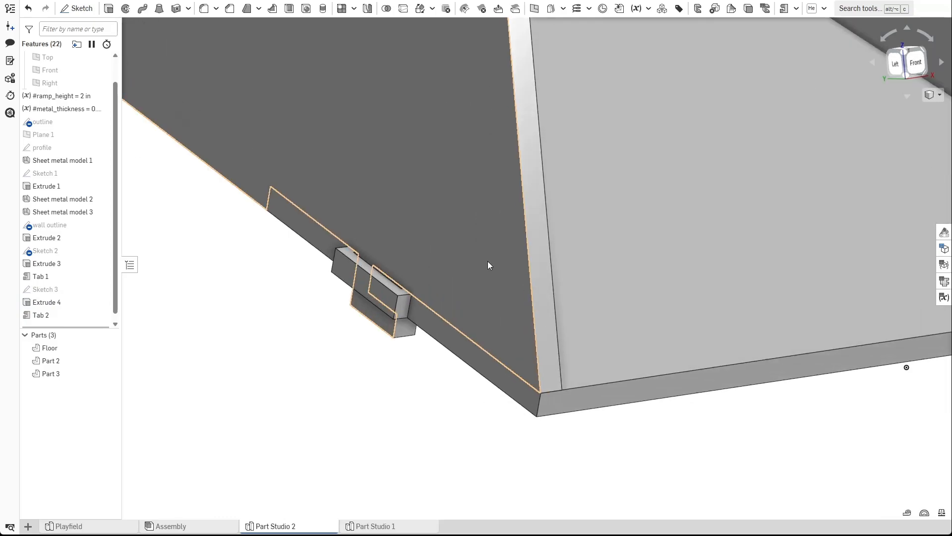
Toggle the wall and floor parts' visibility while orbiting to inspect the tab passing through the floor slot.
right_drag(422, 342, 380, 347)
scroll(403, 351, down, 3)
scroll(380, 346, up, 2)
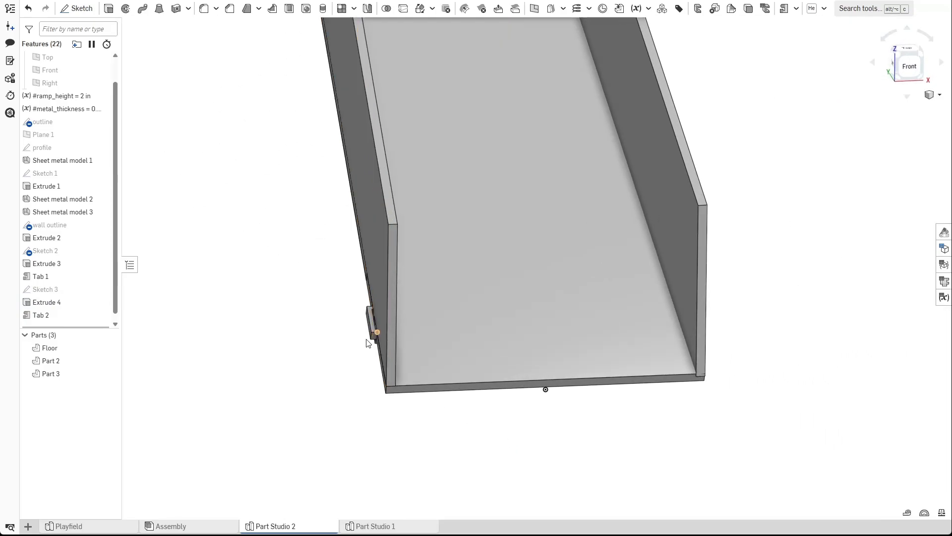
click(115, 362)
scroll(381, 332, up, 3)
right_drag(356, 366, 344, 377)
scroll(351, 381, down, 2)
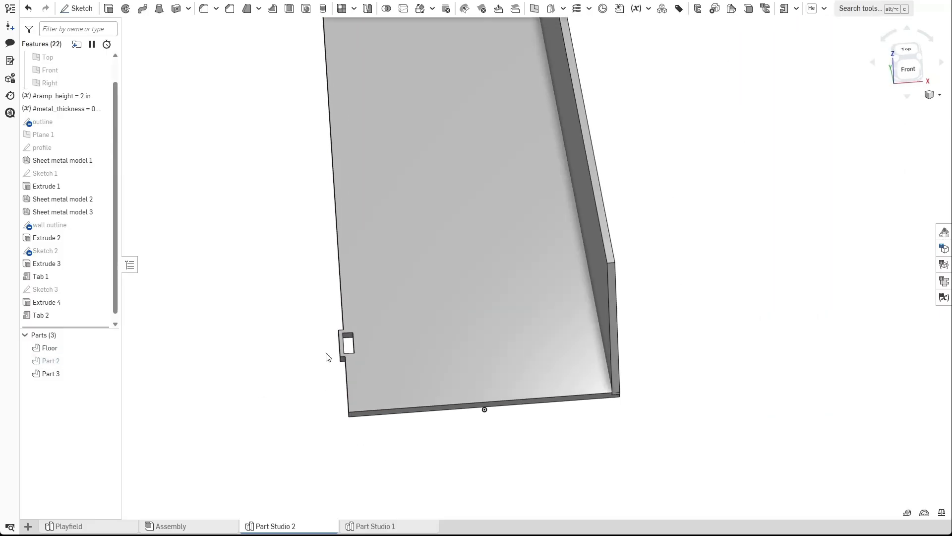
right_drag(285, 404, 296, 407)
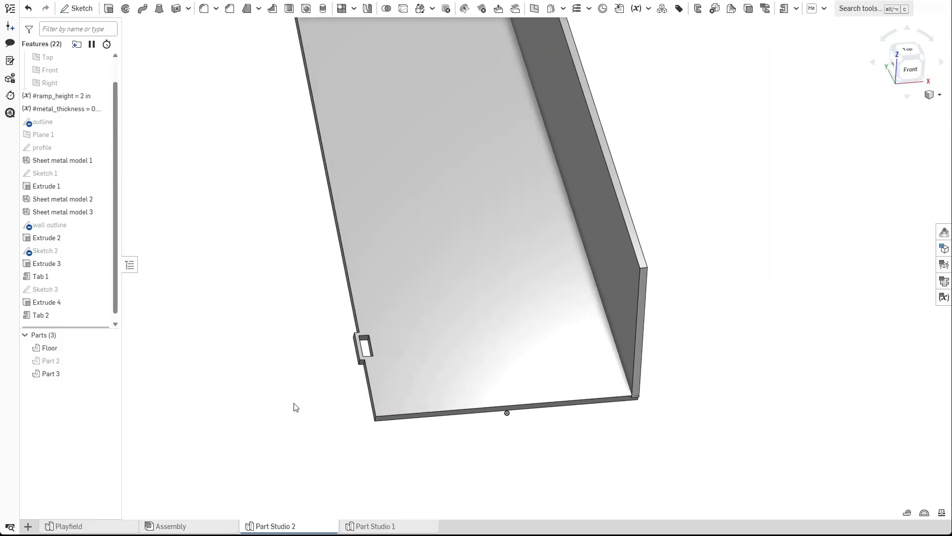
click(109, 360)
click(108, 347)
right_drag(258, 328, 285, 326)
scroll(417, 314, up, 1)
click(109, 348)
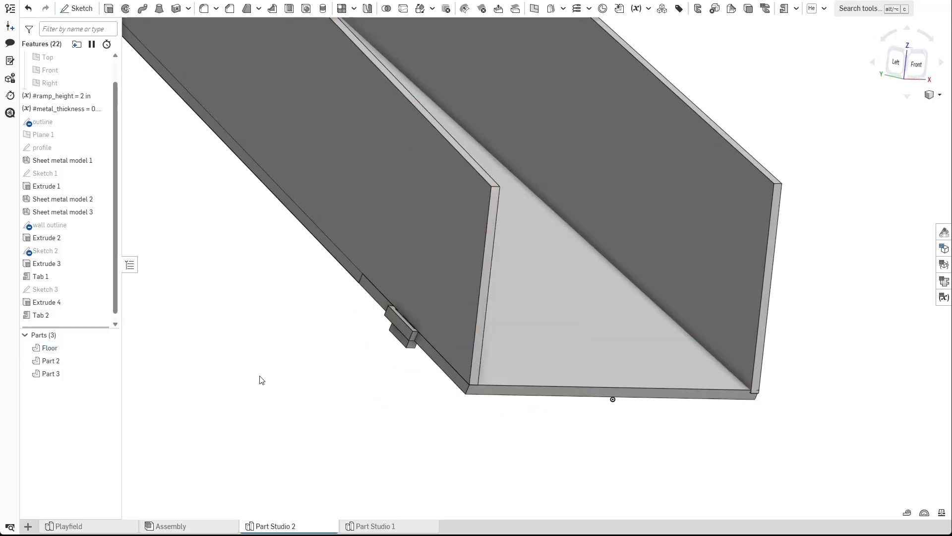
scroll(412, 358, up, 3)
right_drag(403, 319, 422, 288)
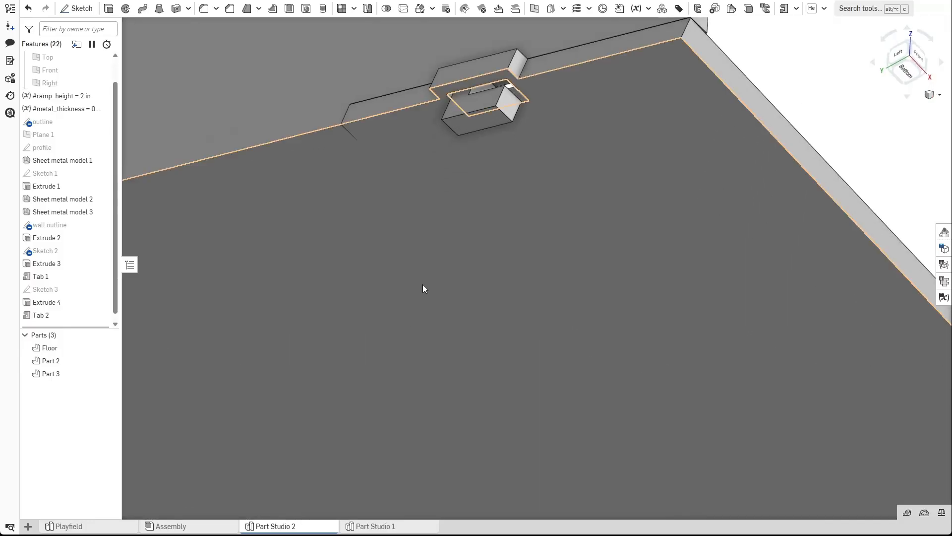
click(494, 114)
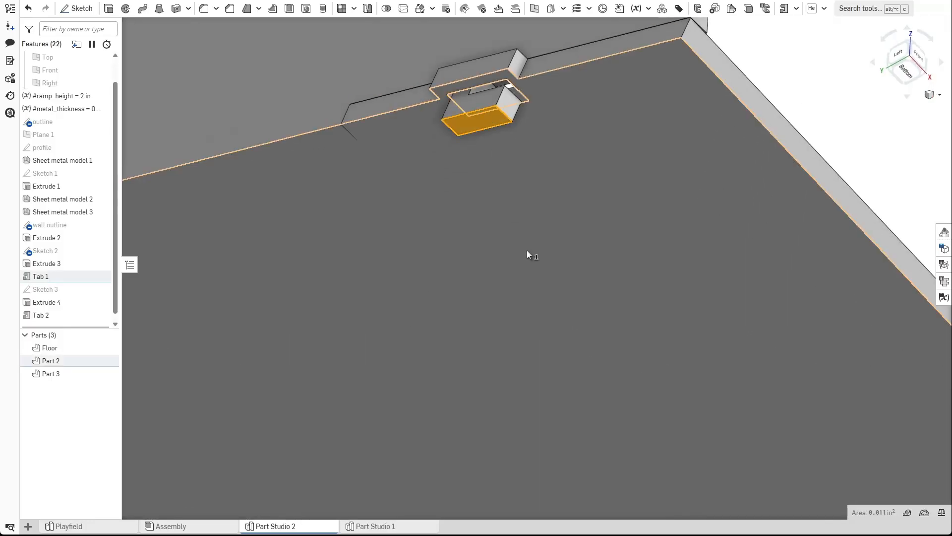
click(788, 47)
scroll(534, 179, down, 1)
mouse_move(535, 179)
right_down()
mouse_move(546, 204)
mouse_move(225, 270)
right_up()
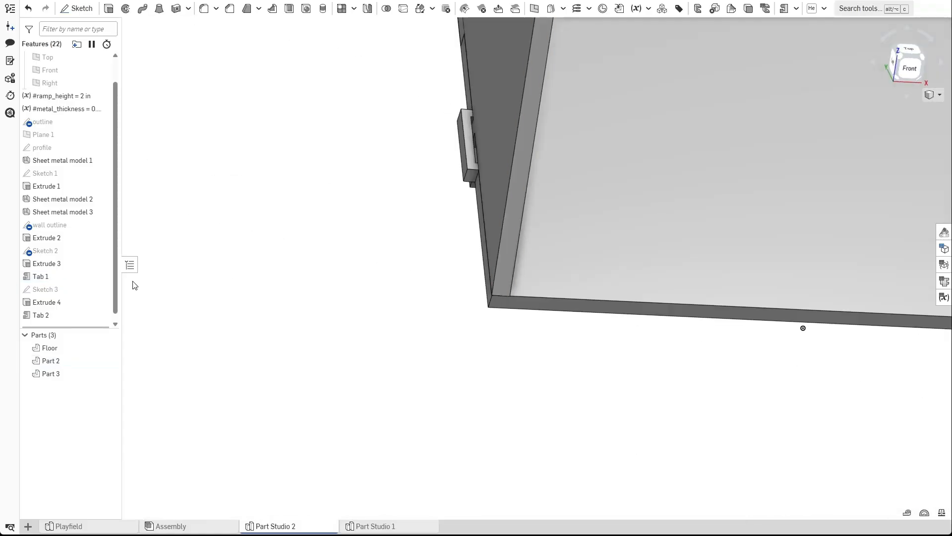
Open Sketch 3 for editing and view it normal to its plane, zoomed in on the tab.
click(103, 289)
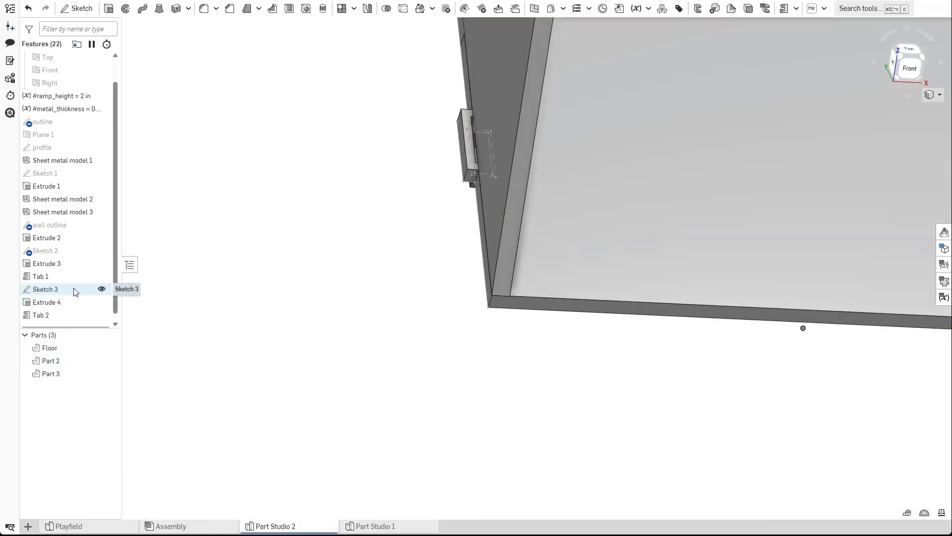
double_click(74, 290)
right_drag(382, 320, 418, 221)
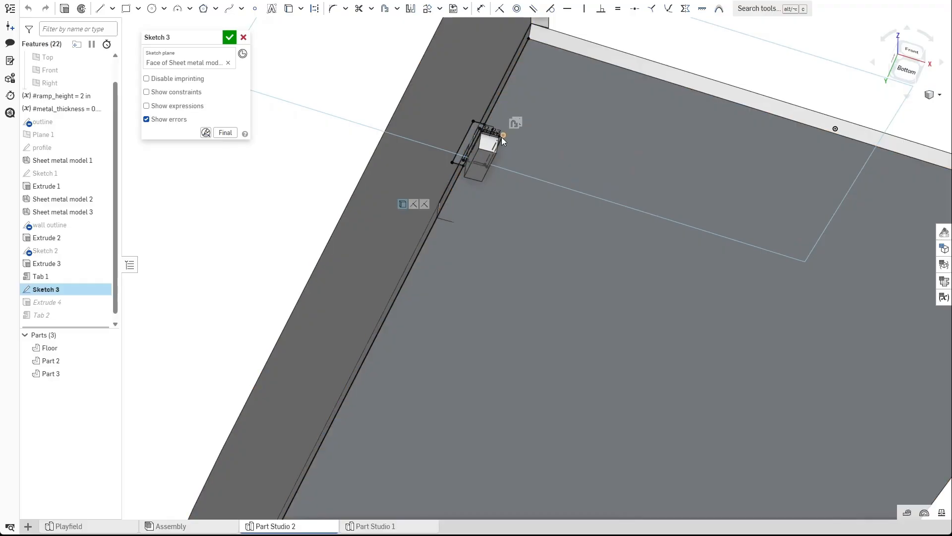
key(n)
scroll(413, 224, up, 5)
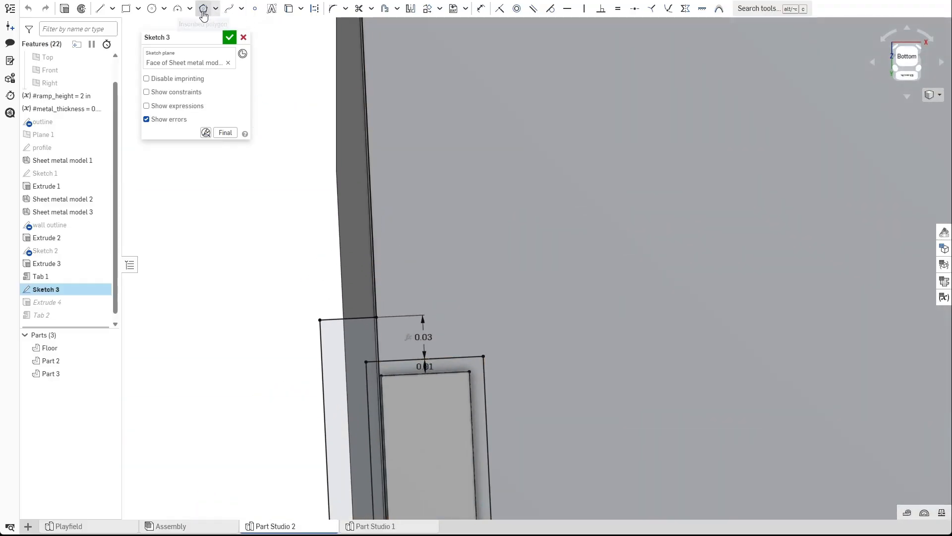
Draw a short line beside the tab outline in Sketch 3 and dimension it 0.015 in.
click(100, 9)
click(350, 319)
click(348, 299)
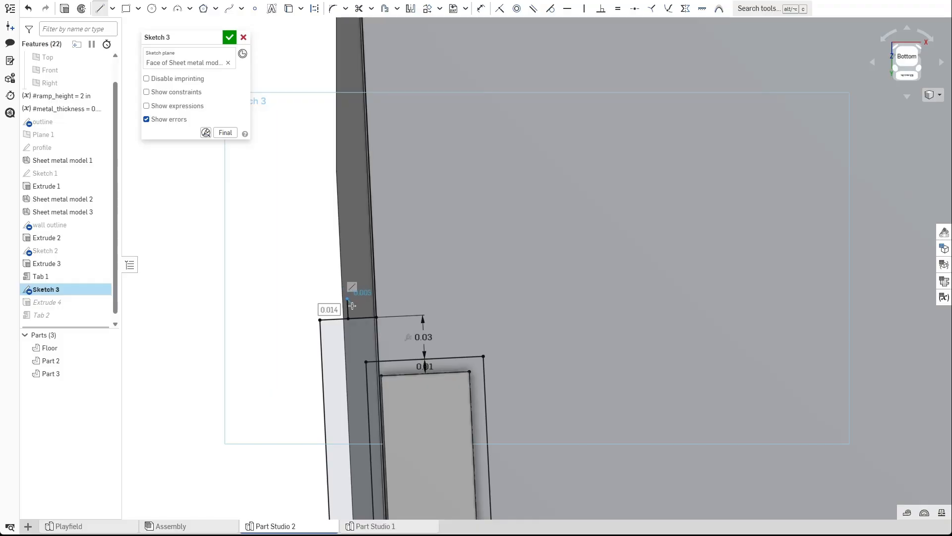
key(d)
click(348, 309)
click(400, 311)
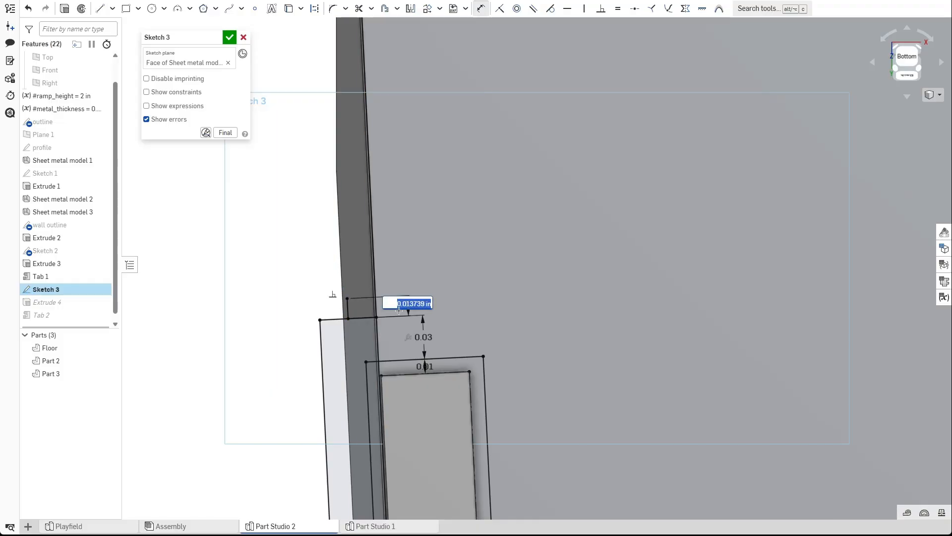
key(Return)
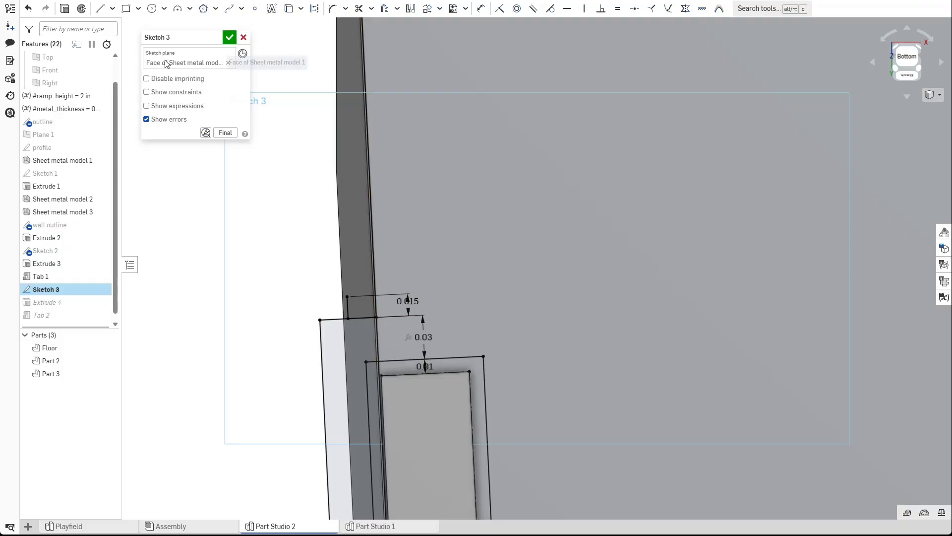
Undo the line and its dimension, then close Sketch 3 without changes.
click(100, 8)
click(320, 319)
key(Escape)
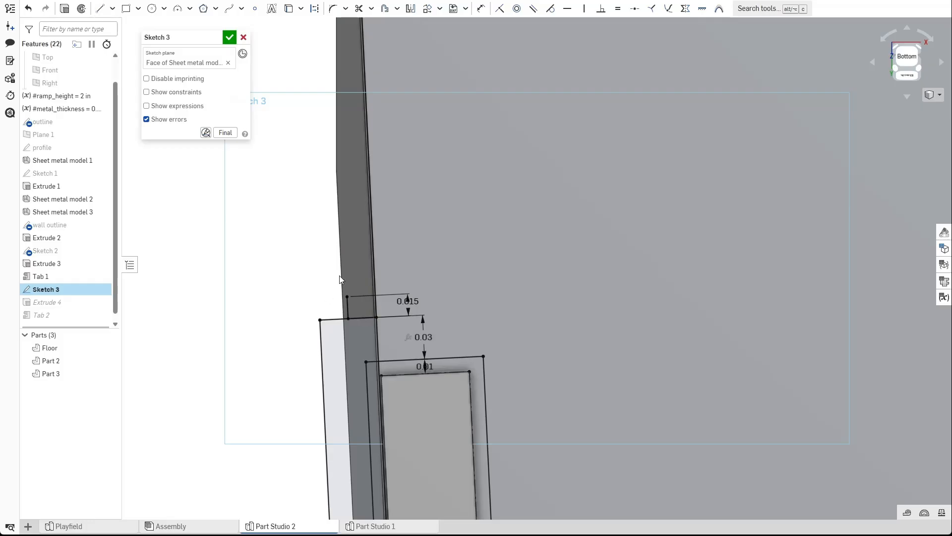
key(ctrl+z)
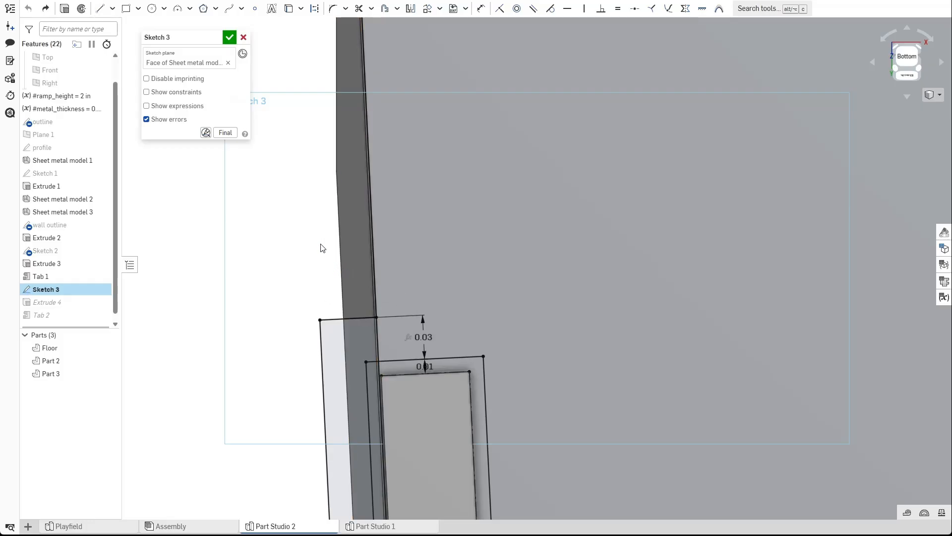
click(229, 38)
Fillet four edges of Tab 2 with a 0.015 in radius.
right_drag(304, 196, 322, 238)
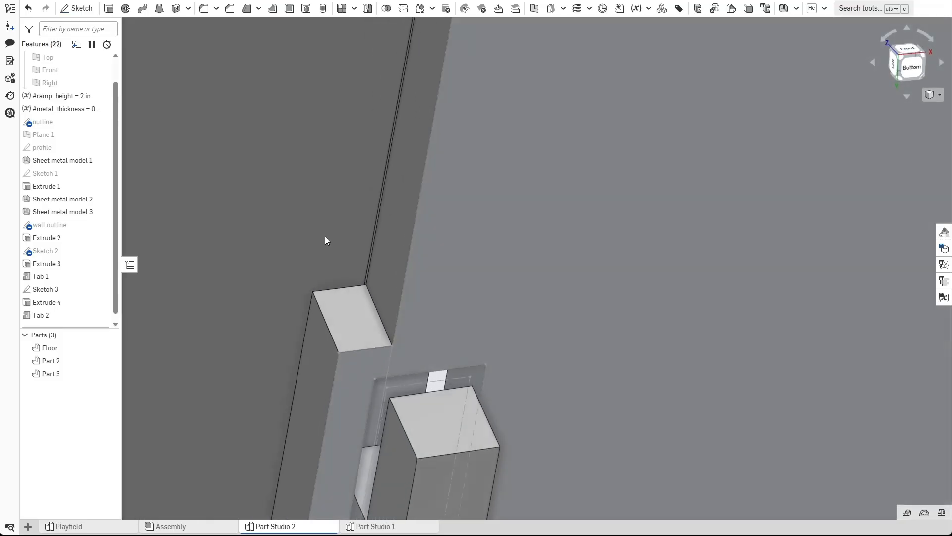
click(205, 14)
click(385, 323)
click(333, 335)
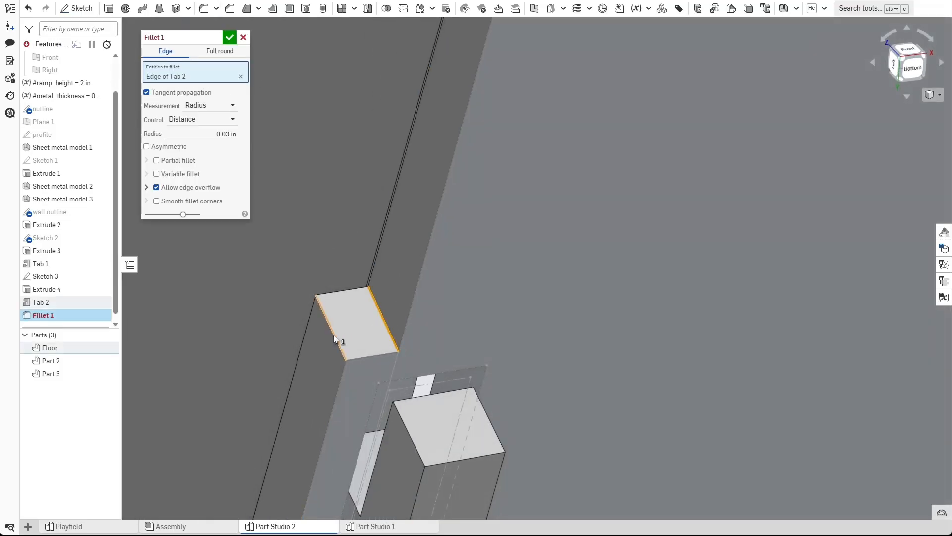
click(219, 144)
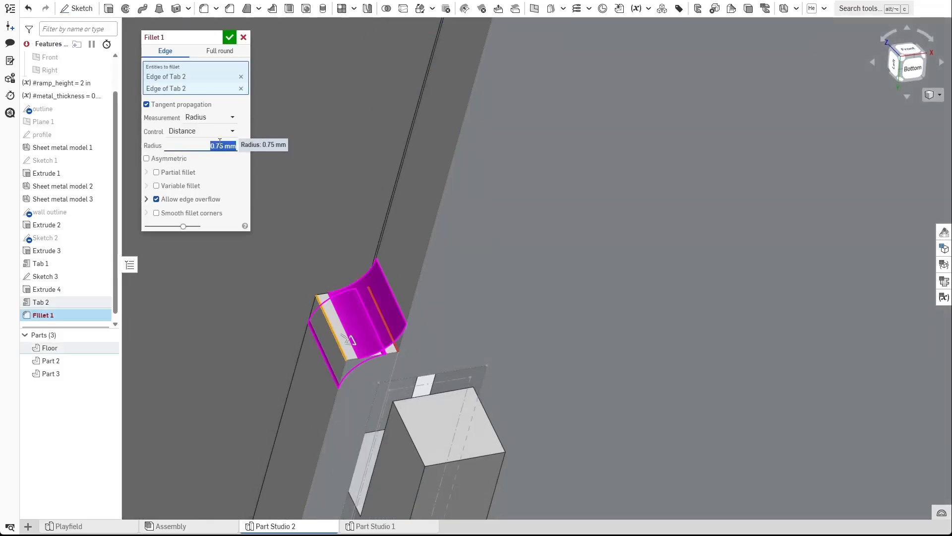
text(.015 in)
key(Return)
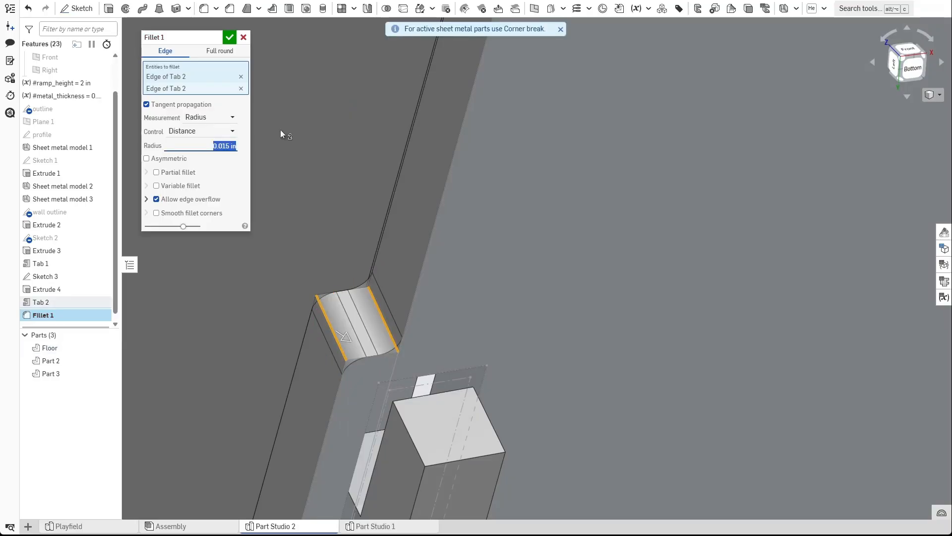
right_drag(472, 374, 507, 203)
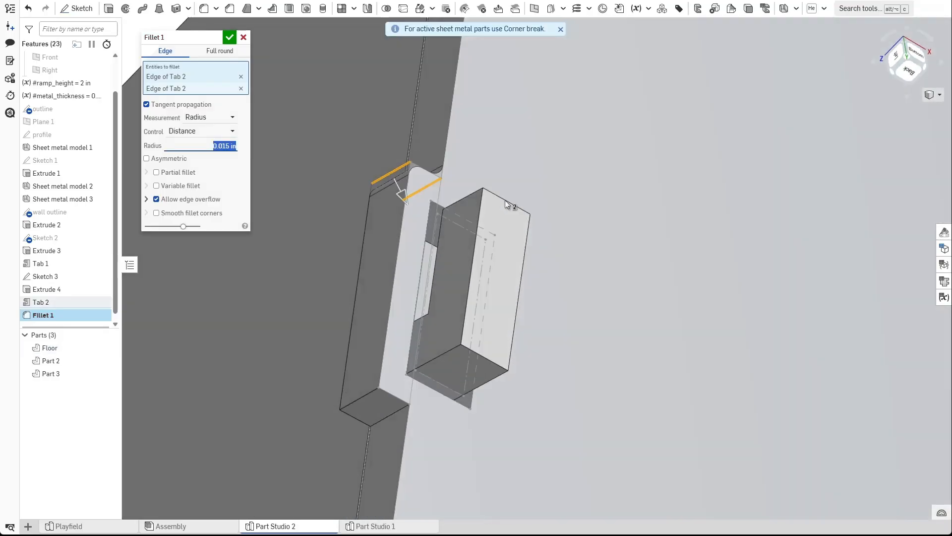
click(364, 395)
click(377, 423)
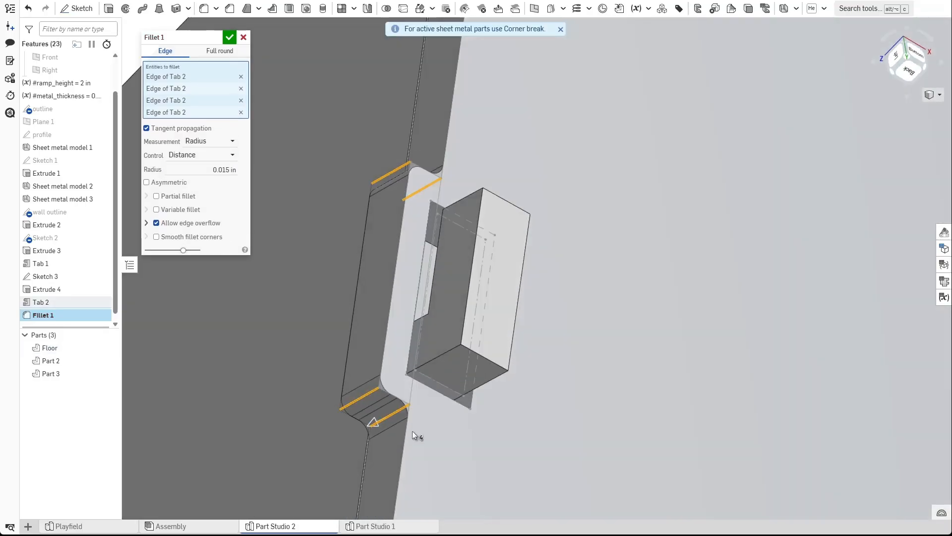
click(229, 38)
Hide Sketch 3 in the feature list.
right_drag(298, 121, 494, 303)
scroll(495, 303, down, 2)
click(105, 276)
Orbit and zoom around the ramp to inspect the filleted tab and floor from several views.
right_drag(374, 240, 270, 331)
scroll(305, 309, up, 4)
scroll(301, 319, up, 2)
scroll(301, 319, down, 5)
scroll(299, 315, down, 4)
scroll(366, 289, down, 2)
middle_drag(366, 289, 331, 323)
right_drag(331, 322, 291, 306)
middle_drag(260, 307, 272, 256)
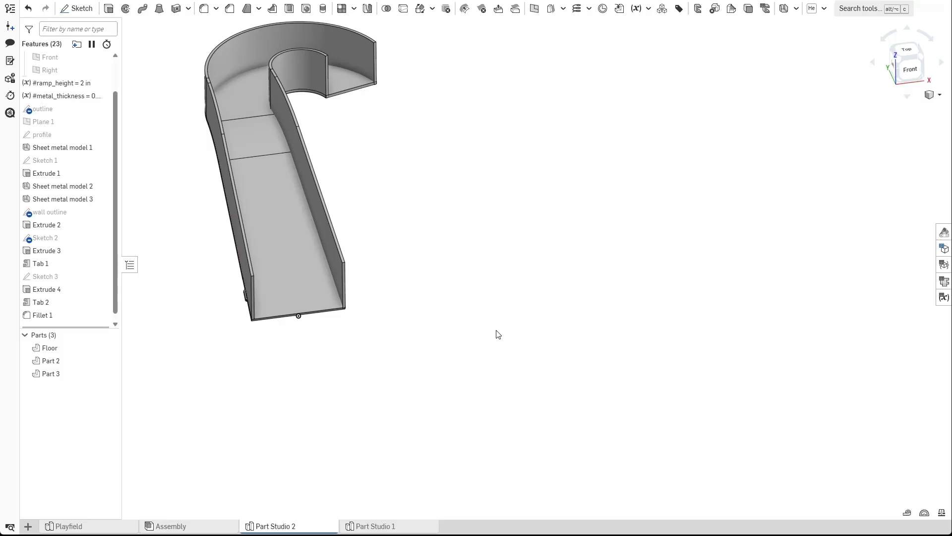
scroll(239, 299, up, 10)
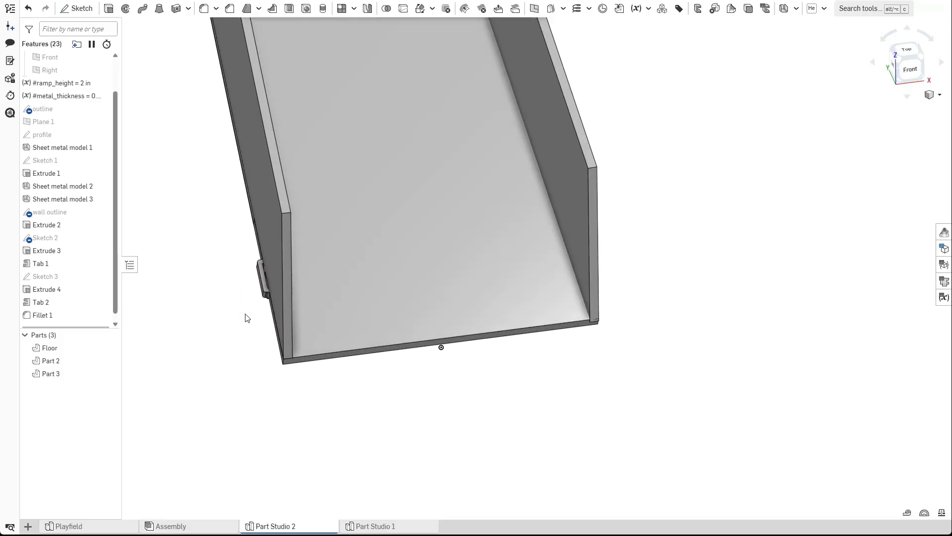
right_drag(276, 340, 302, 254)
right_drag(318, 294, 298, 341)
scroll(307, 339, down, 8)
middle_drag(286, 334, 500, 339)
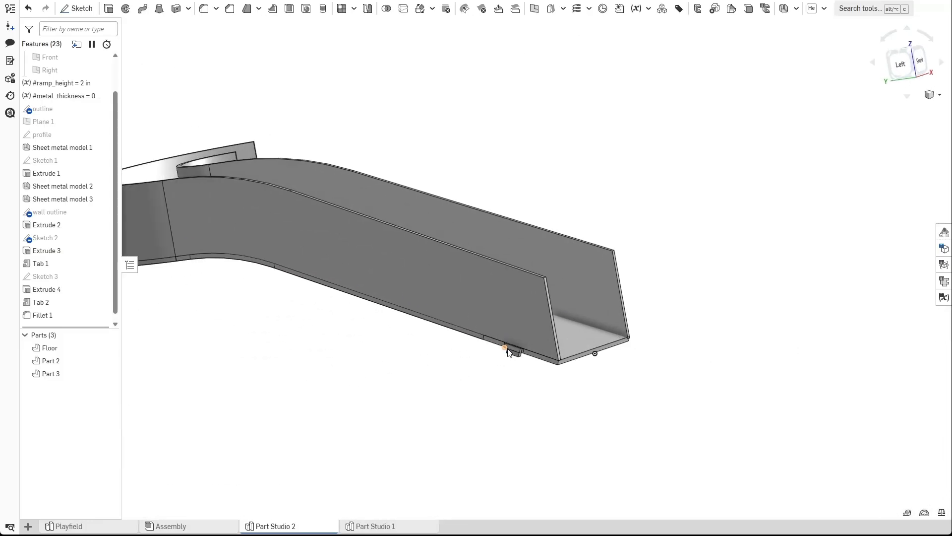
scroll(510, 349, up, 4)
middle_drag(429, 340, 548, 342)
key(shift+3)
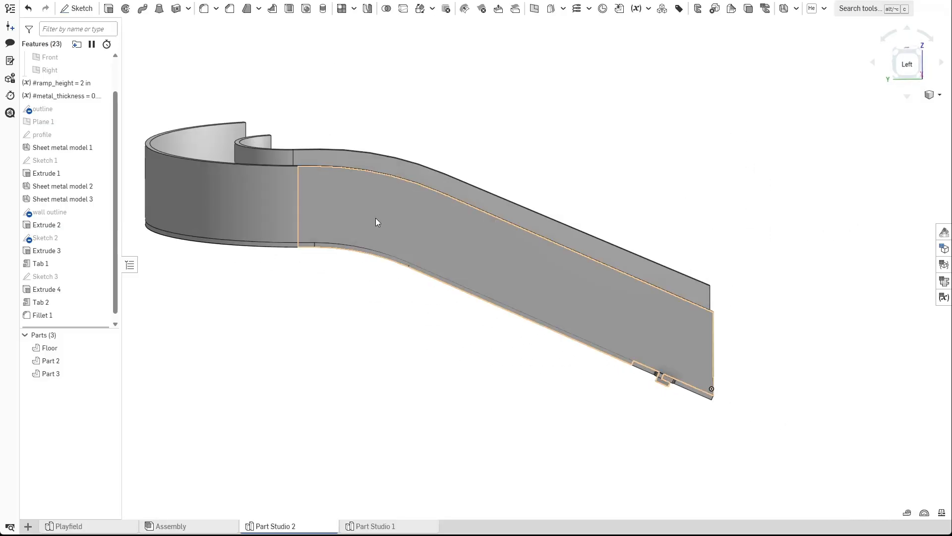
key(shift+7)
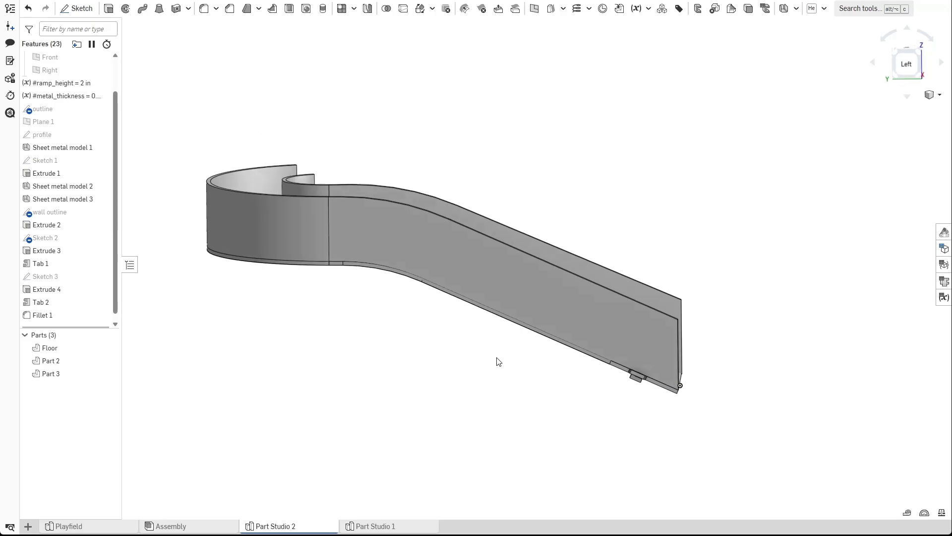
Orbit around the curved wall end to inspect where the walls meet the floor.
right_drag(421, 383, 559, 361)
scroll(457, 370, up, 3)
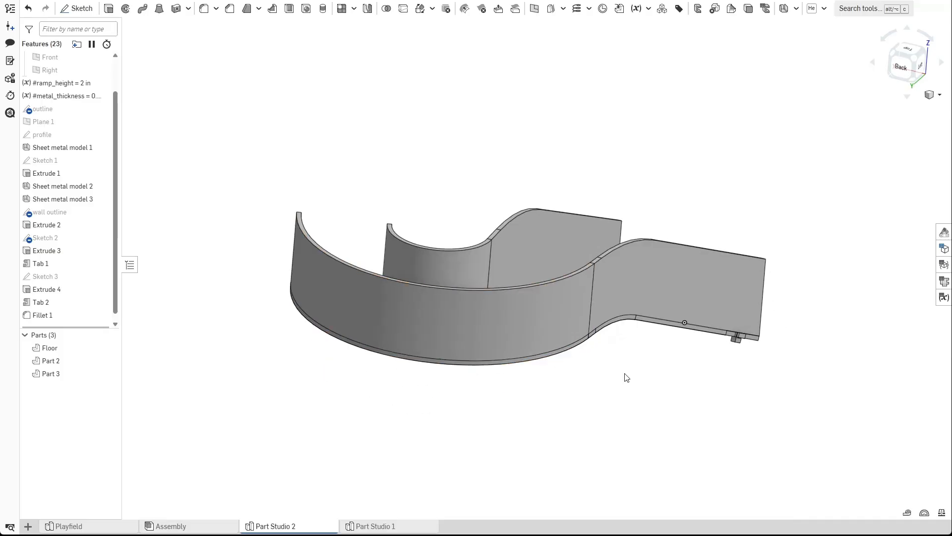
scroll(502, 332, up, 3)
click(495, 349)
right_drag(510, 425, 493, 393)
click(466, 375)
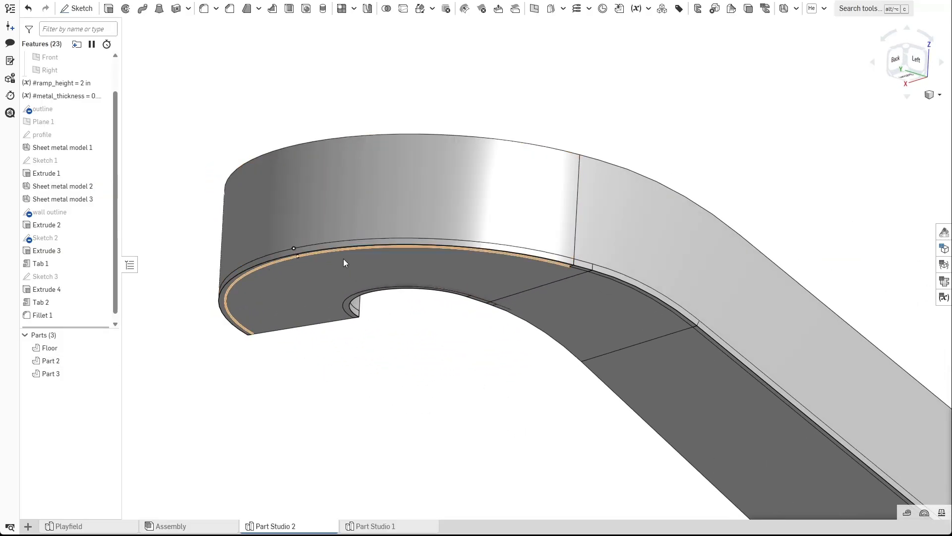
right_drag(466, 335, 421, 220)
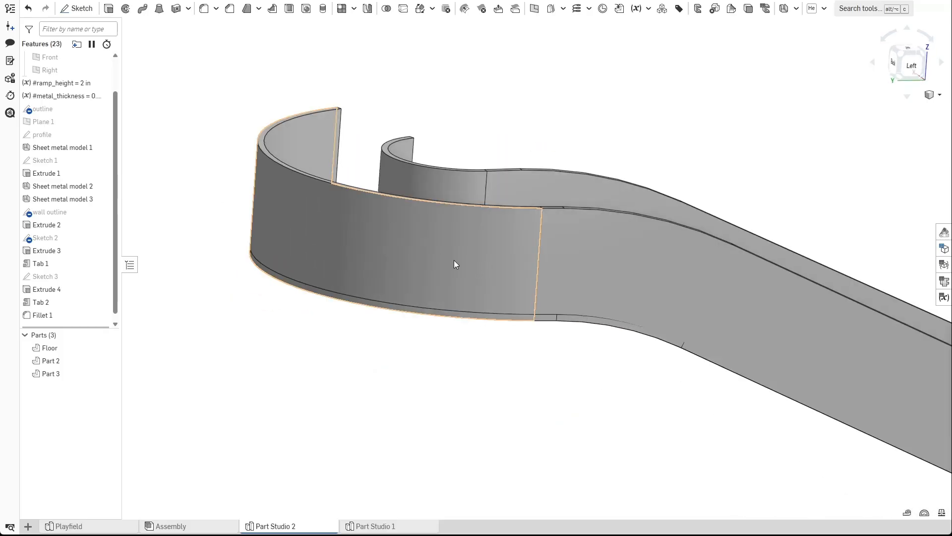
right_drag(375, 301, 397, 299)
click(80, 8)
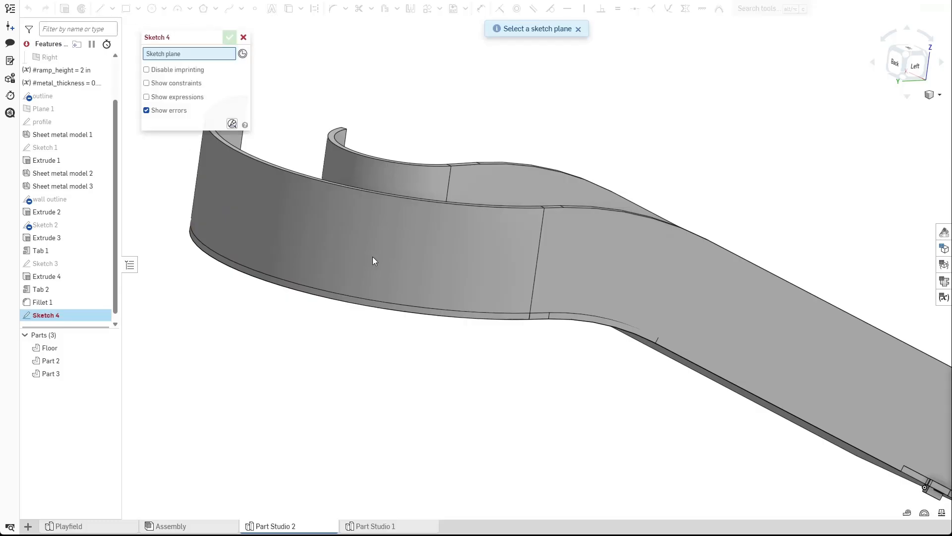
scroll(392, 262, down, 3)
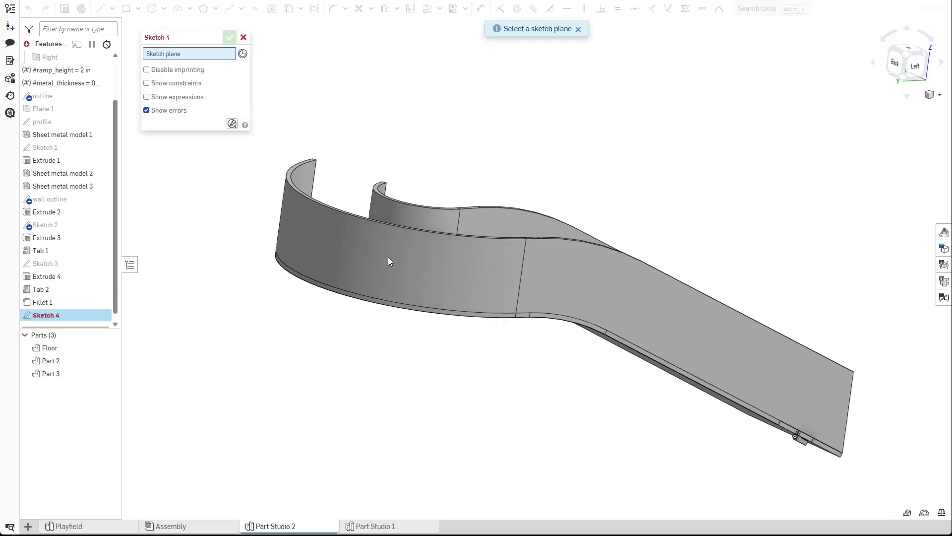
click(244, 37)
Open the outline sketch to examine its outer arc, then close it.
mouse_move(352, 144)
right_down()
mouse_move(412, 165)
mouse_move(411, 192)
right_up()
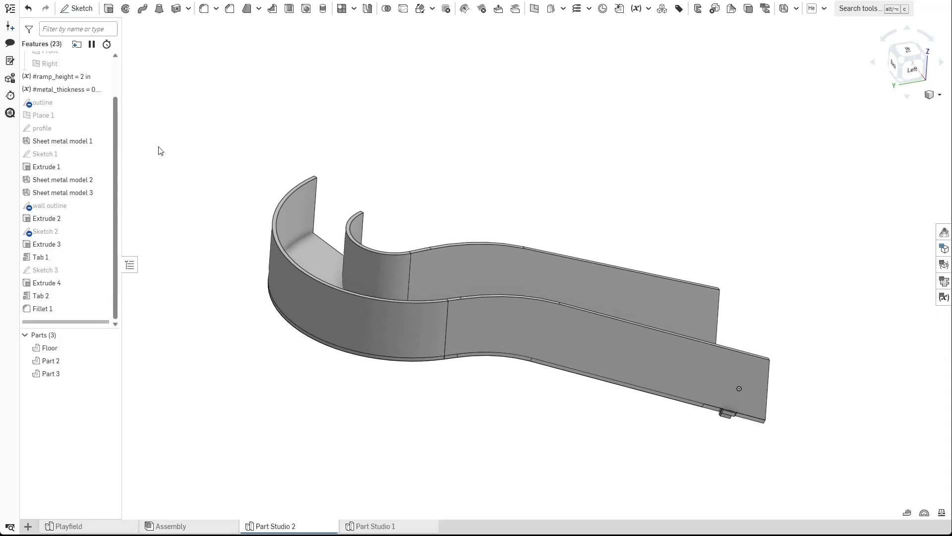
double_click(99, 102)
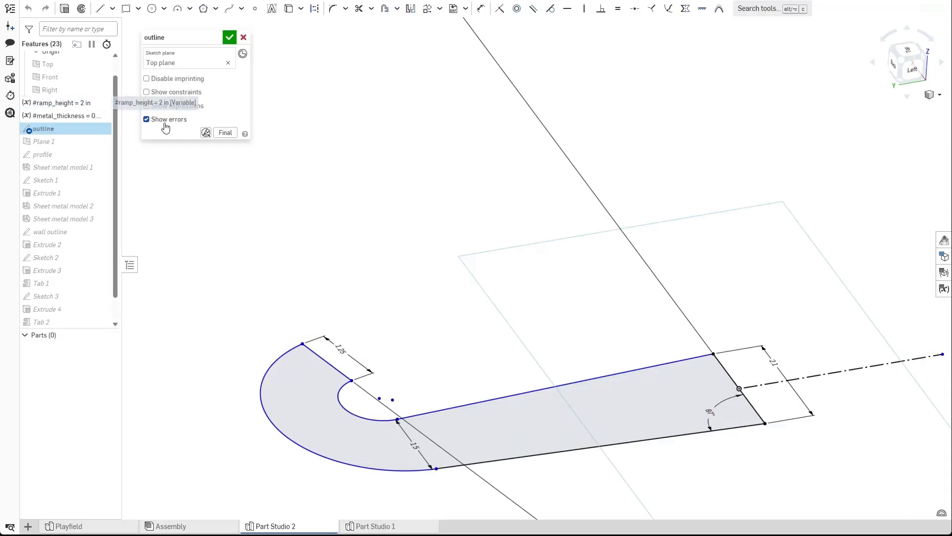
click(305, 452)
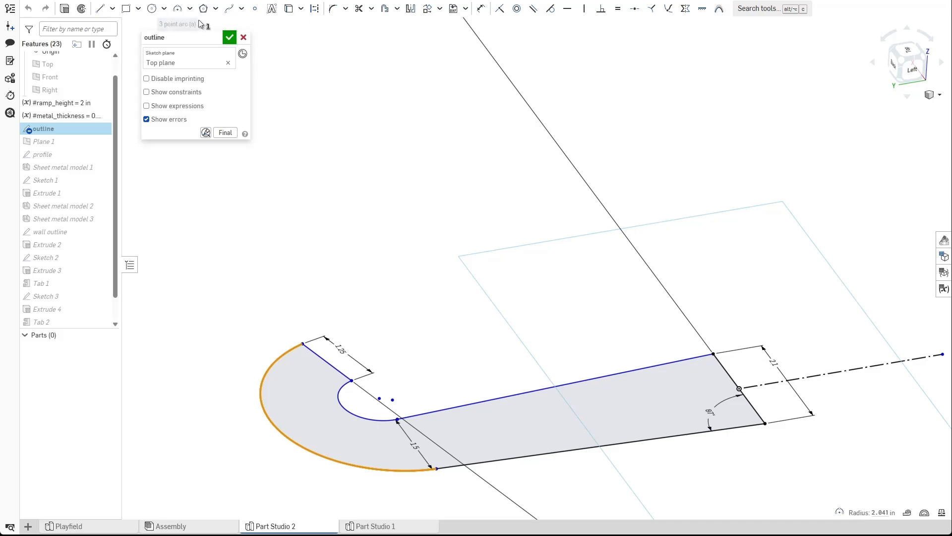
click(229, 37)
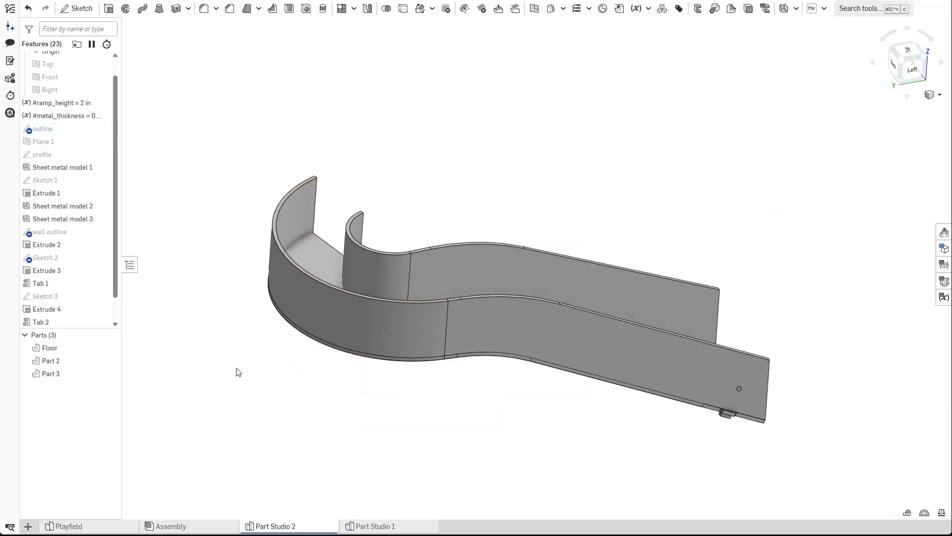
Create an empty Sketch 4 on a face of the sheet metal model.
right_drag(260, 367, 359, 383)
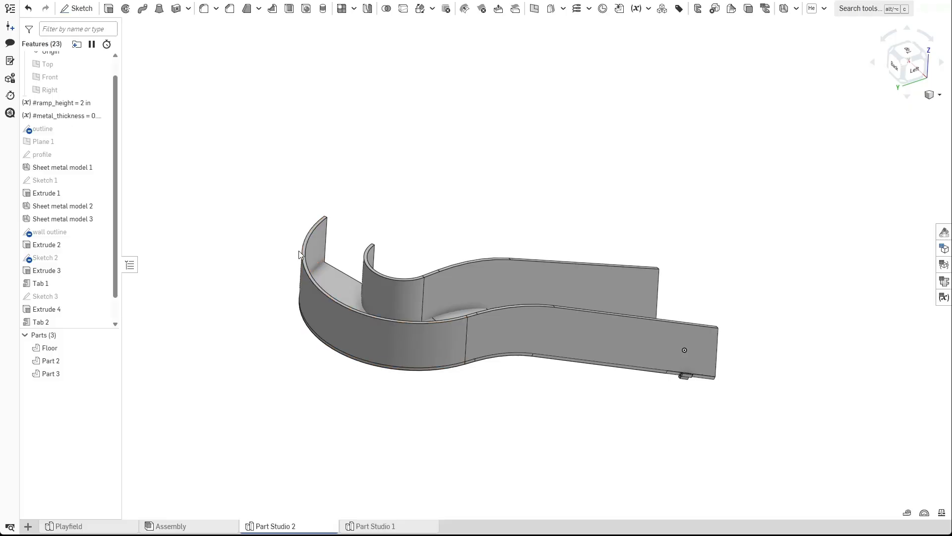
mouse_move(275, 382)
right_down()
mouse_move(274, 355)
mouse_move(280, 363)
right_up()
scroll(64, 298, down, 1)
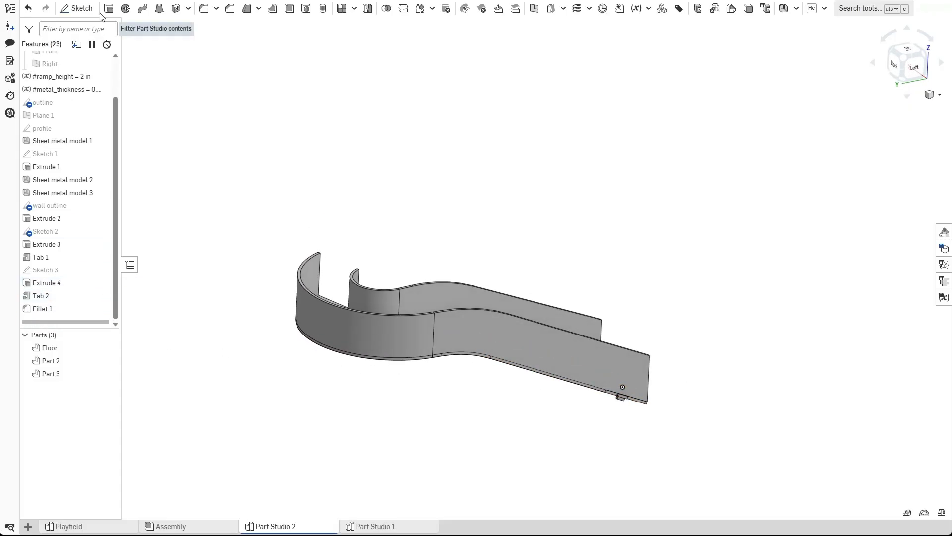
click(77, 8)
click(620, 391)
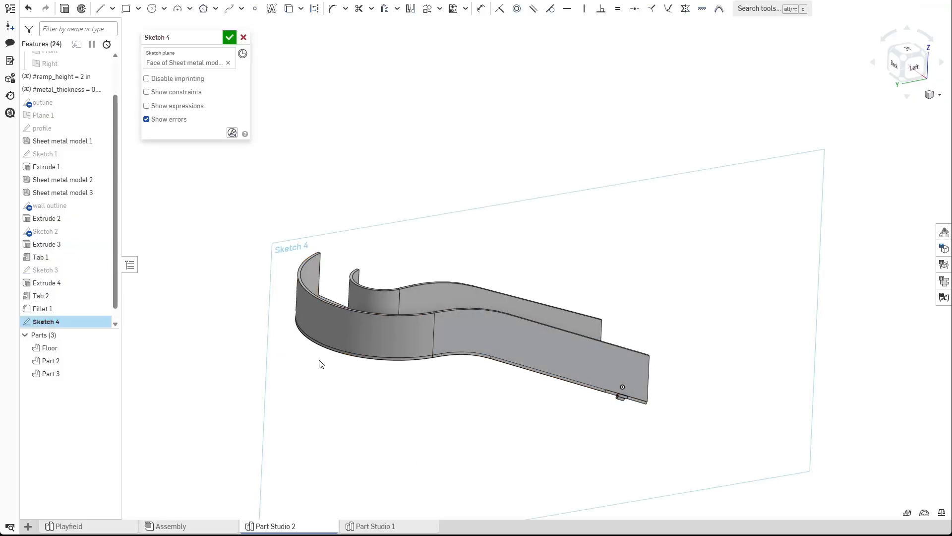
scroll(380, 338, up, 1)
scroll(378, 337, down, 1)
scroll(377, 336, up, 1)
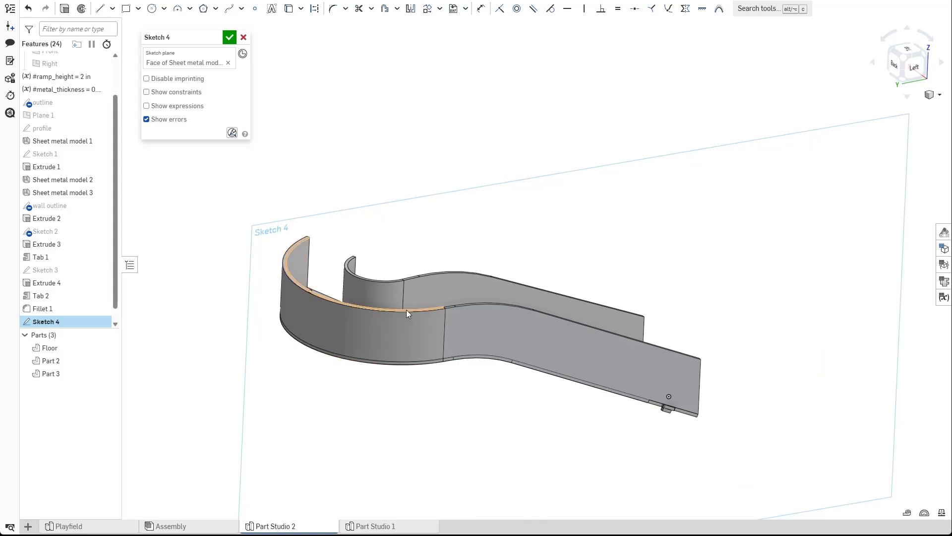
click(230, 37)
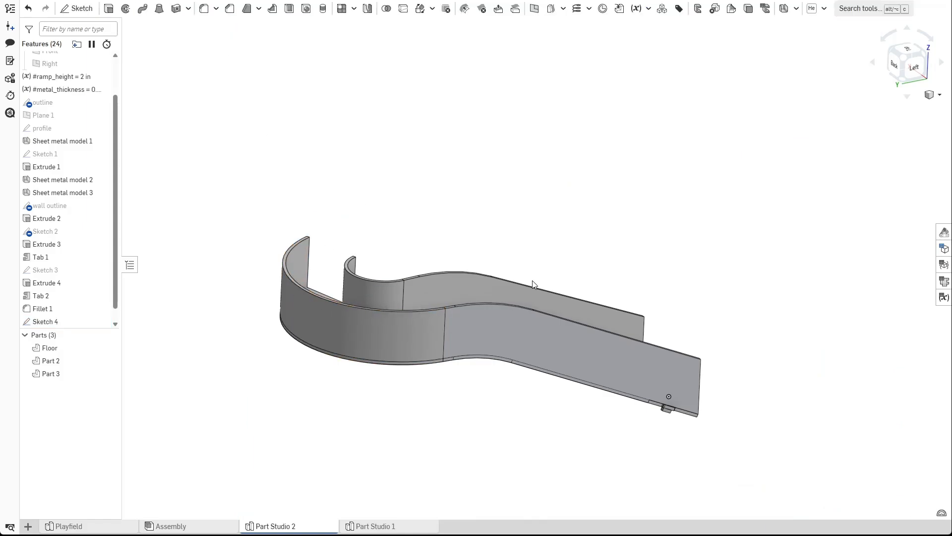
Open the sheet metal table and flat view for the ramp.
click(944, 281)
scroll(422, 233, down, 2)
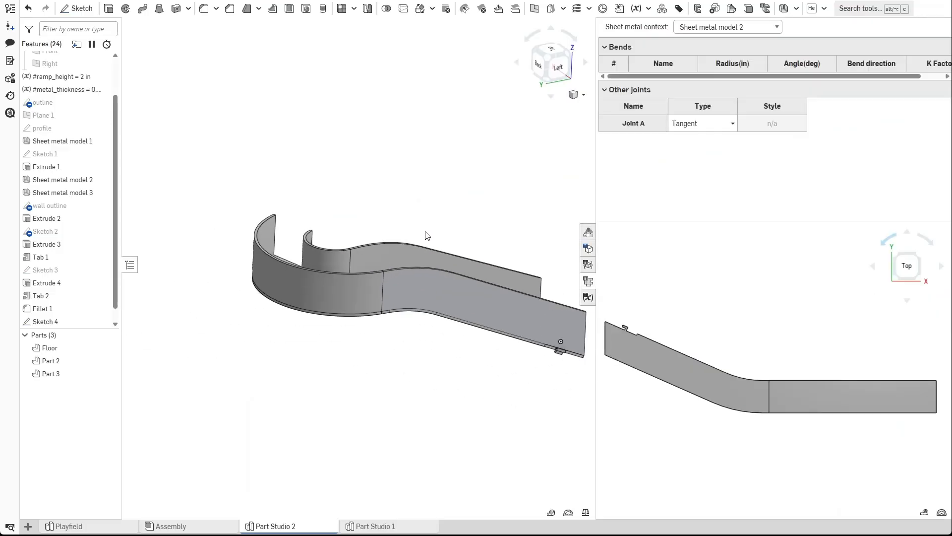
middle_drag(431, 225, 400, 235)
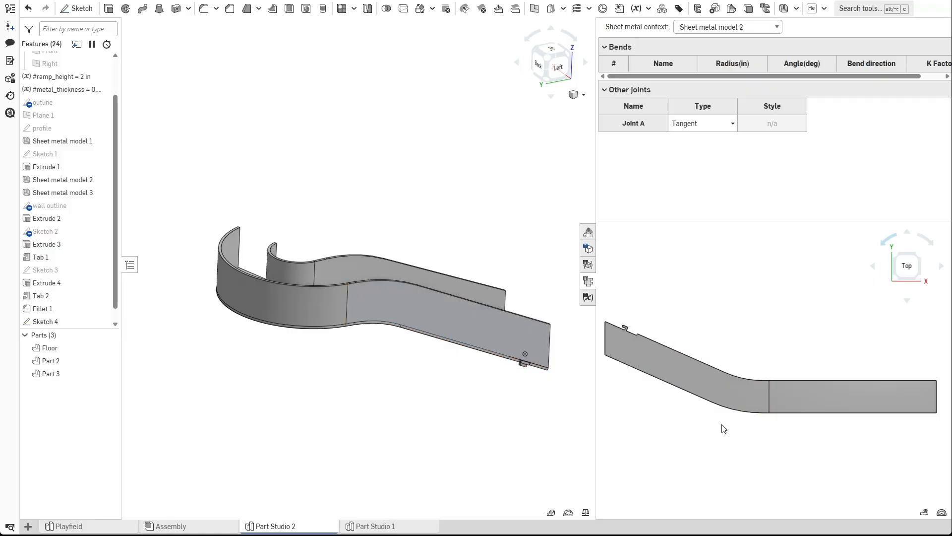
Measure the straight section of the flattened floor between its two end vertices and copy the distance value.
click(832, 391)
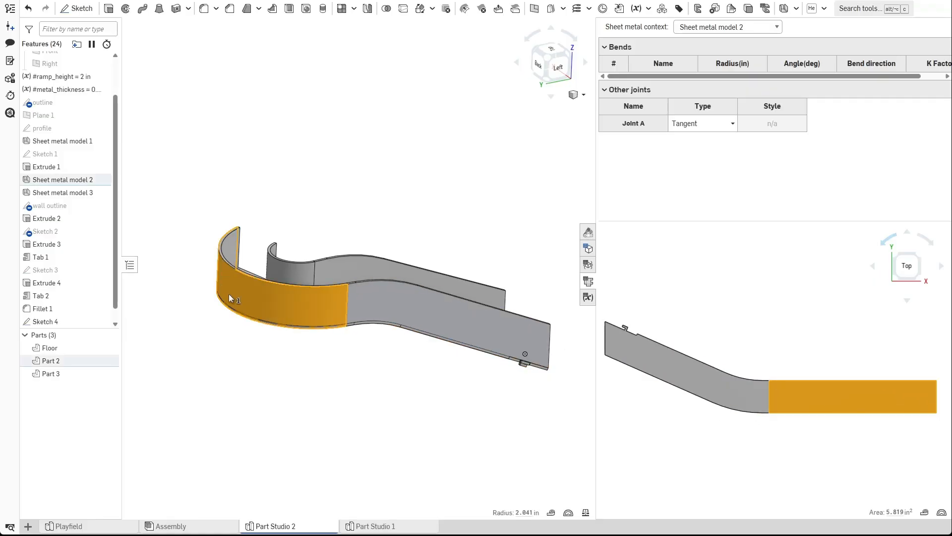
click(818, 448)
click(816, 380)
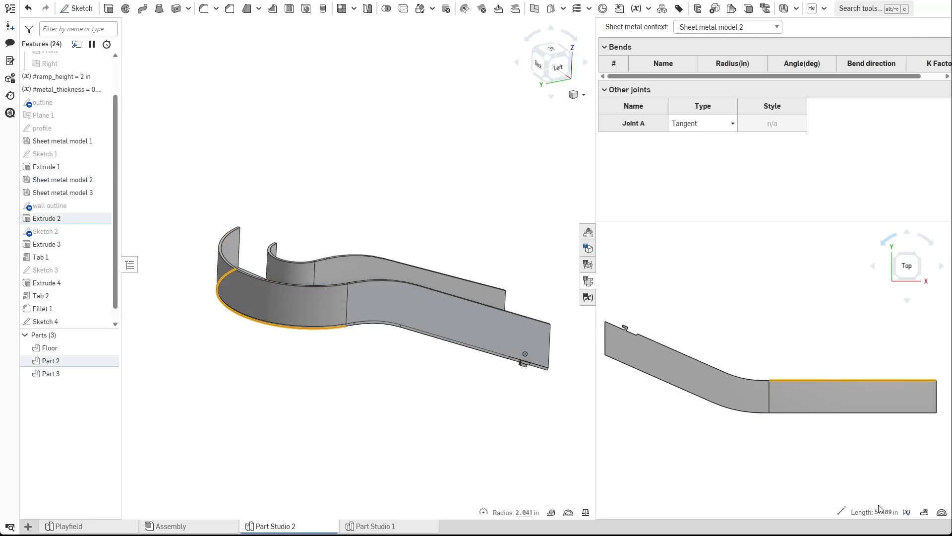
mouse_move(883, 510)
click(779, 306)
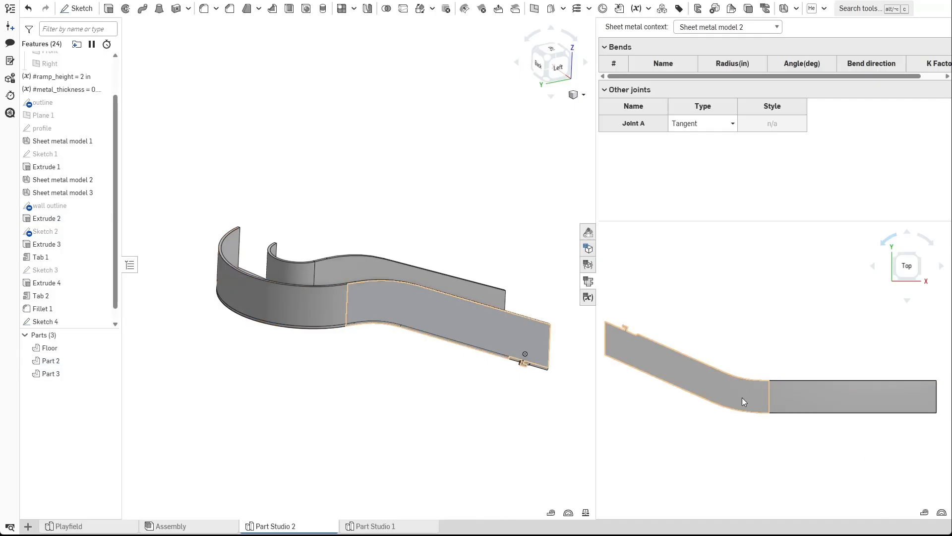
click(770, 380)
click(936, 381)
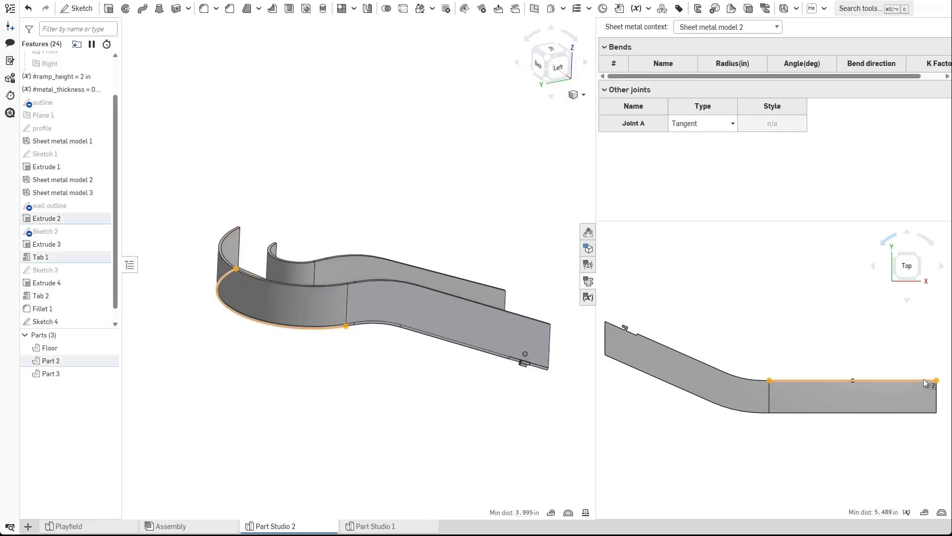
click(890, 511)
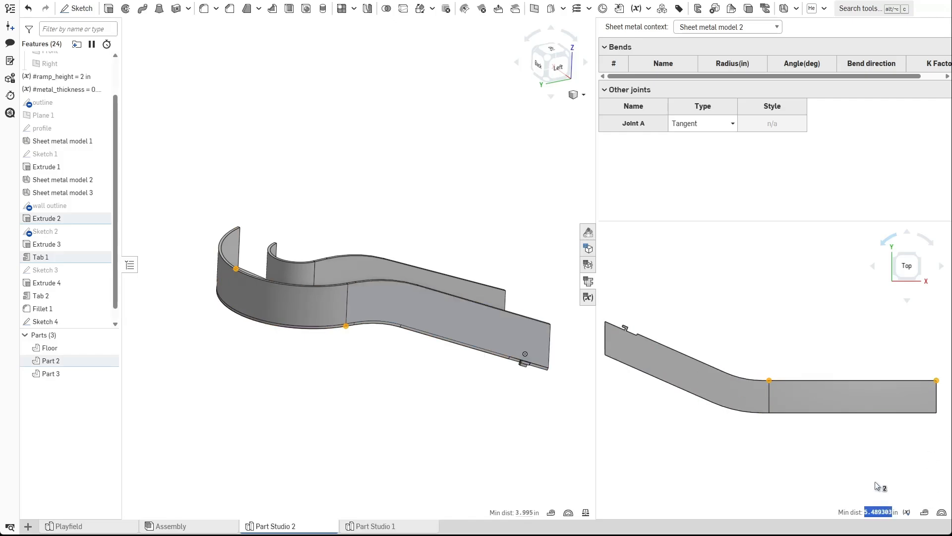
click(754, 472)
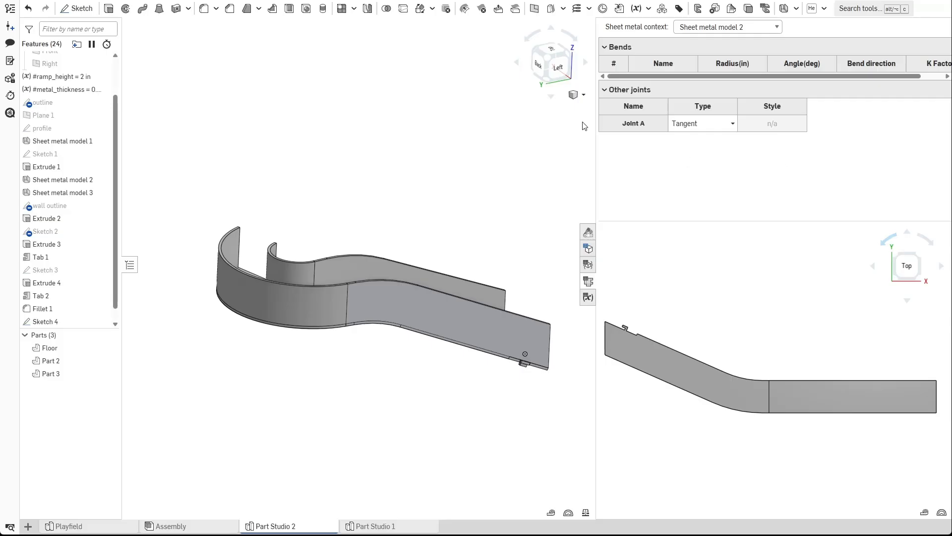
Close the flat view, edit Sketch 4, and draw a rectangle along the straight floor section, about 7.2 in long.
click(588, 281)
scroll(54, 298, down, 1)
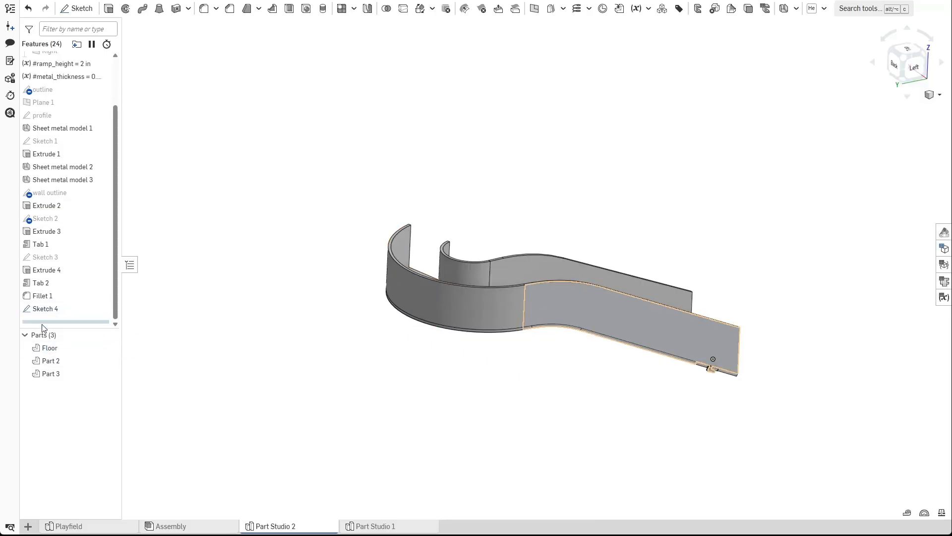
double_click(48, 310)
key(n)
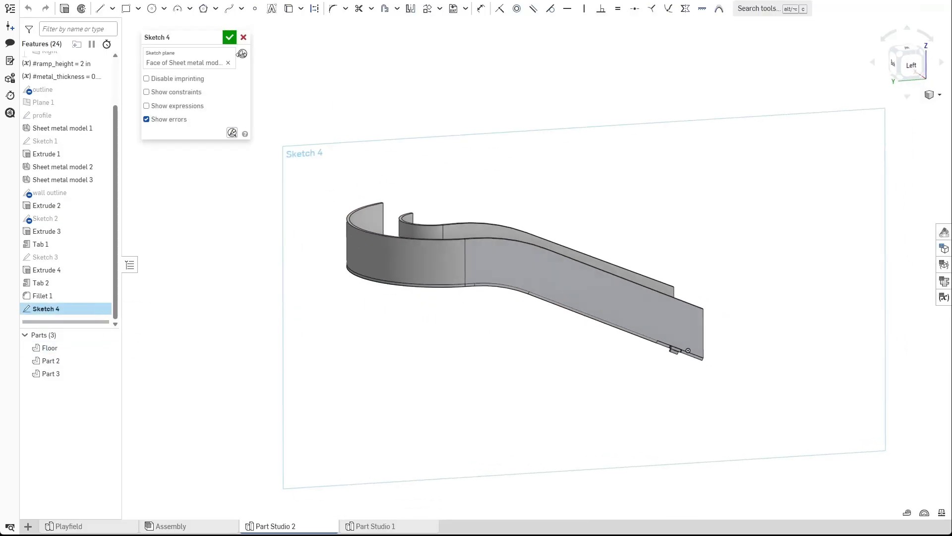
click(126, 9)
middle_drag(430, 238, 690, 246)
click(672, 209)
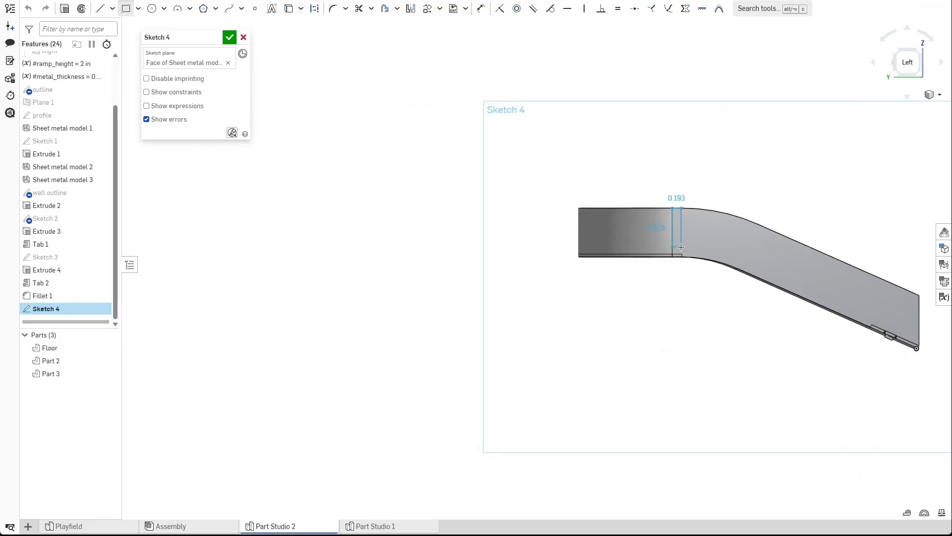
click(334, 257)
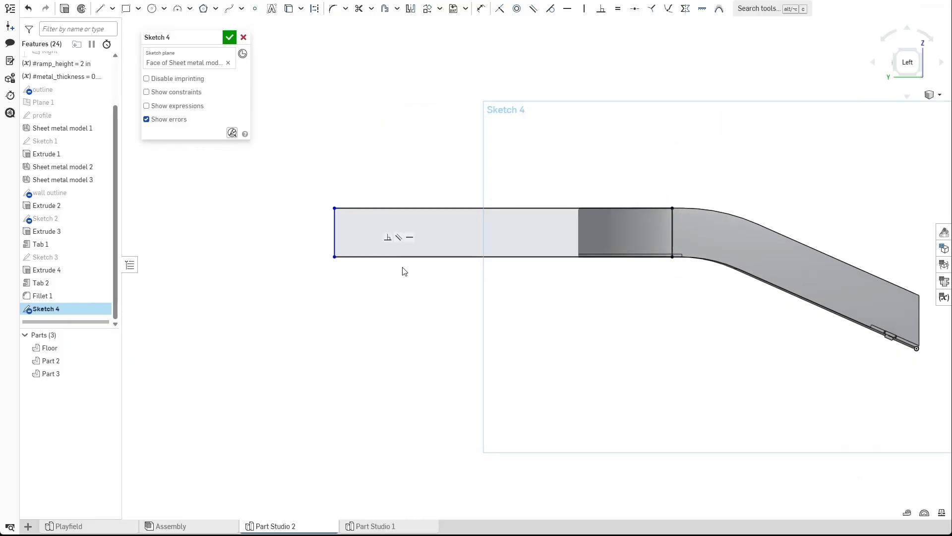
Dimension the rectangle's length to 5.489 in.
key(d)
click(492, 209)
click(505, 170)
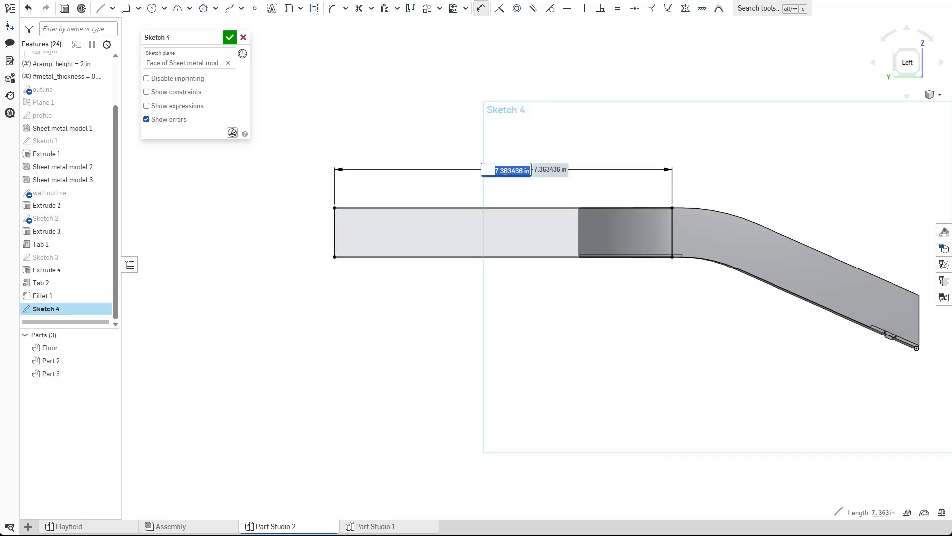
key(Return)
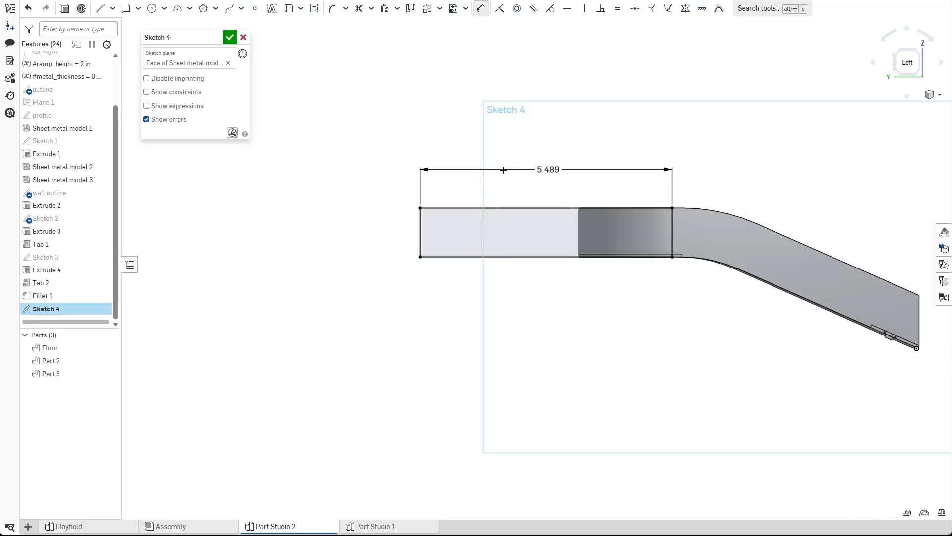
Orbit around the rectangle against the walls, close Sketch 4, and open and close Sketch 3 for comparison.
scroll(418, 145, up, 2)
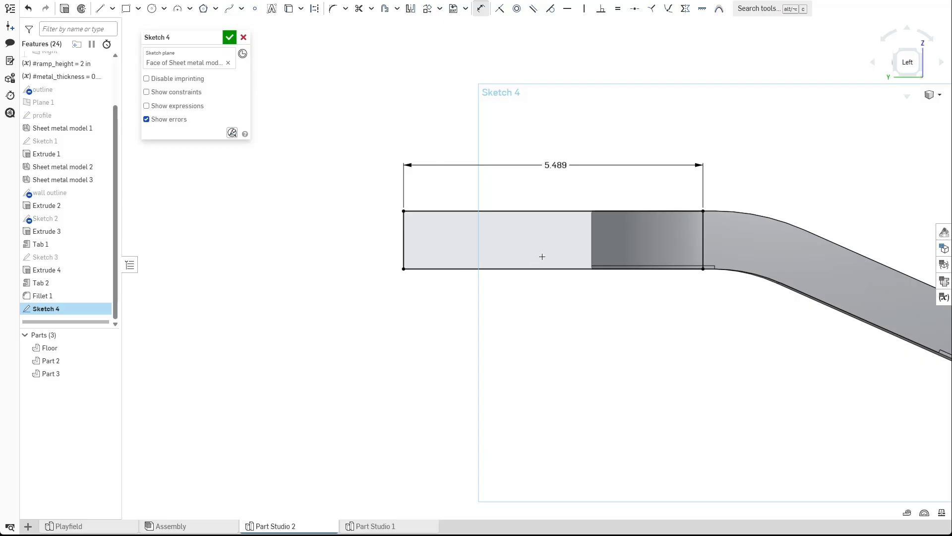
scroll(546, 257, up, 2)
middle_drag(595, 319, 560, 317)
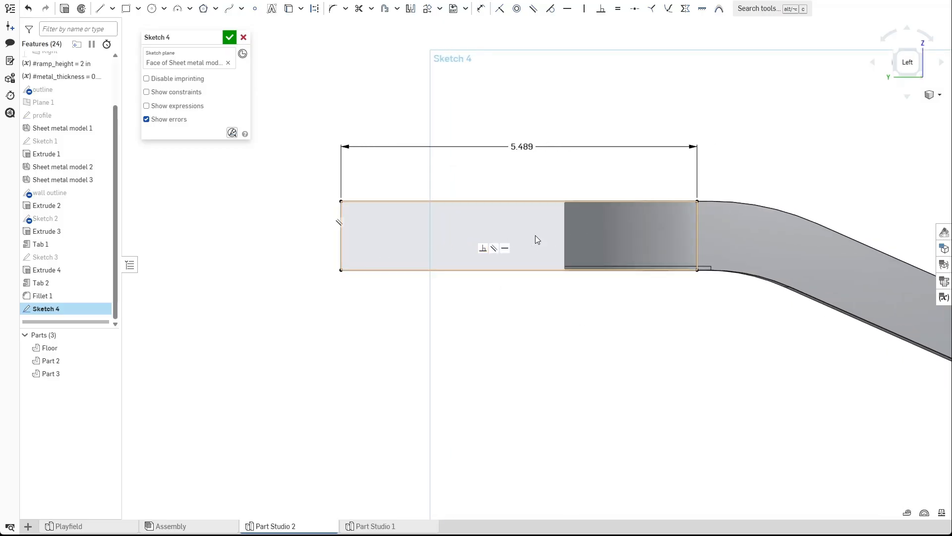
right_drag(497, 236, 461, 298)
right_drag(529, 326, 659, 258)
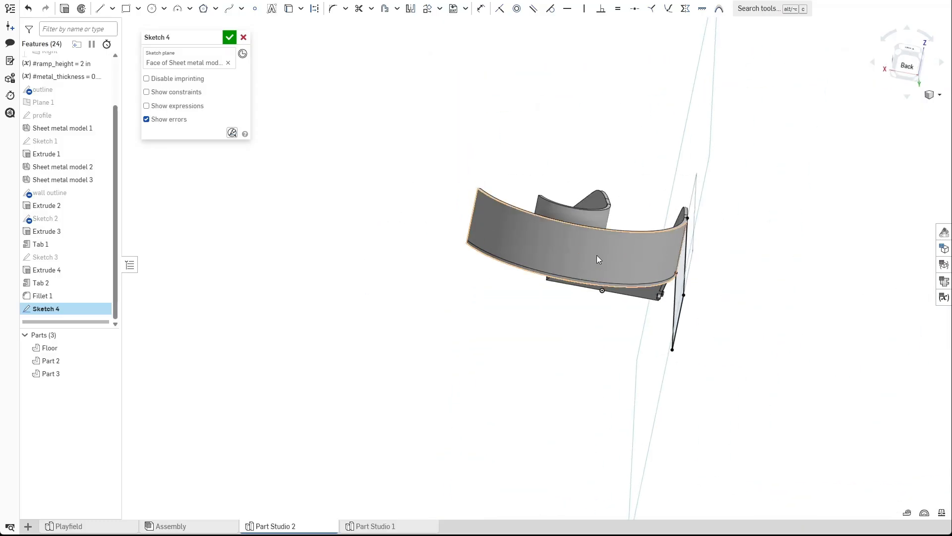
right_drag(600, 255, 530, 287)
click(229, 38)
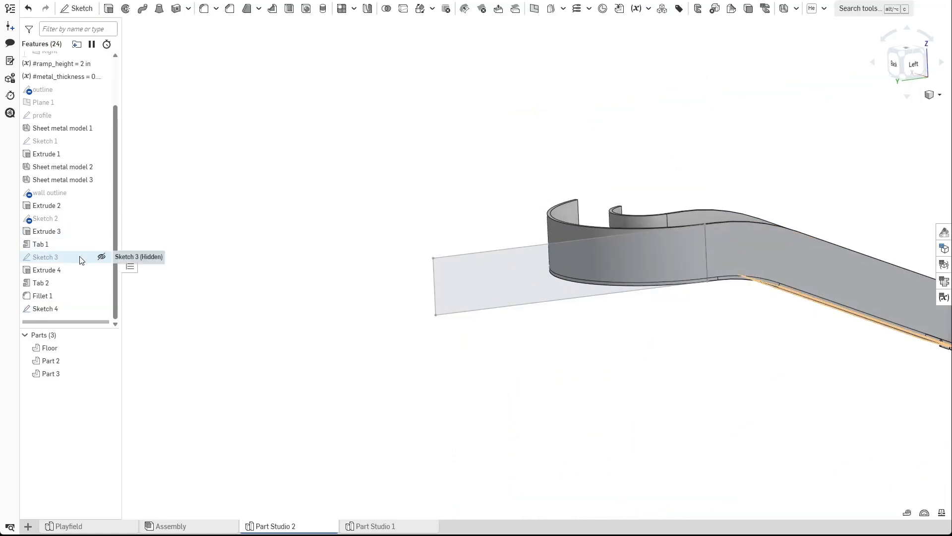
double_click(45, 257)
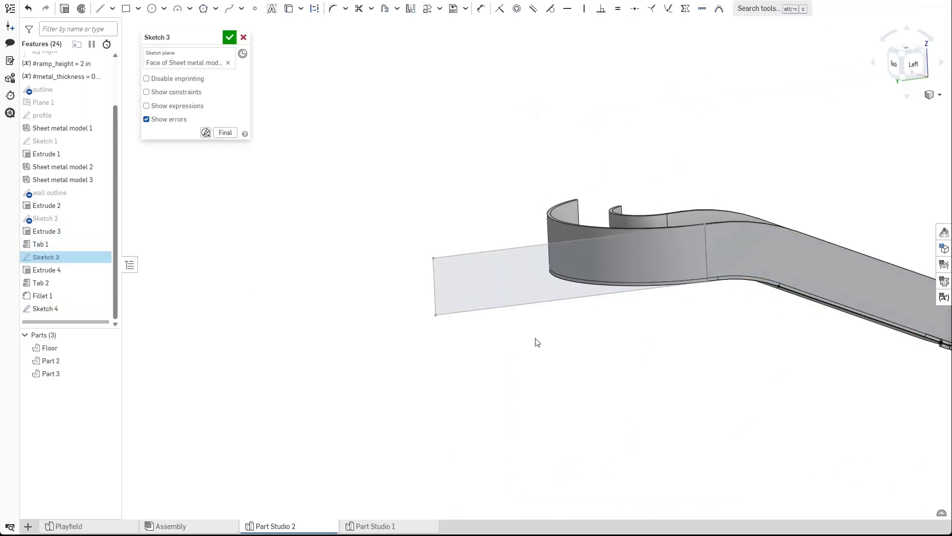
click(230, 37)
Reopen Sketch 4 facing the sketch plane and draw a line along the floor's lower edge.
double_click(46, 308)
scroll(453, 267, up, 3)
key(n)
scroll(555, 233, up, 5)
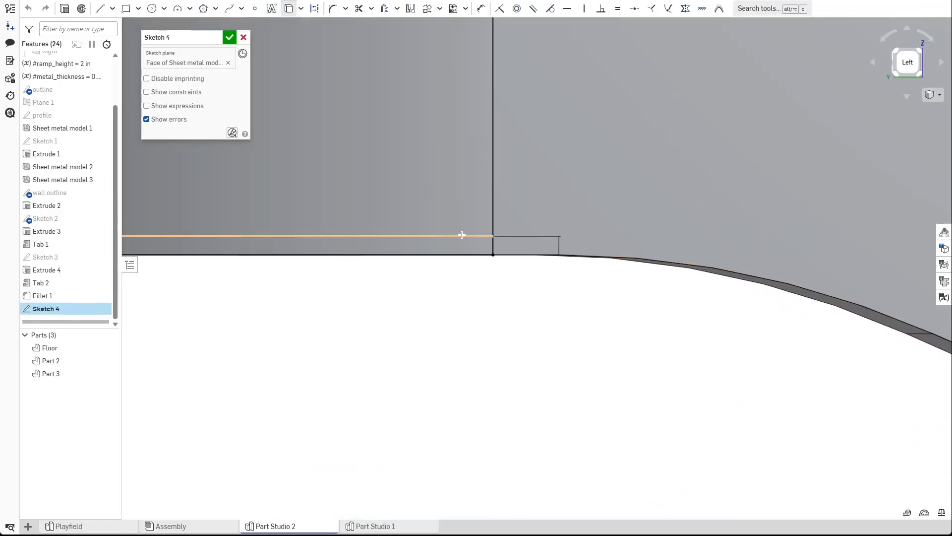
scroll(527, 314, down, 5)
middle_drag(243, 356, 595, 334)
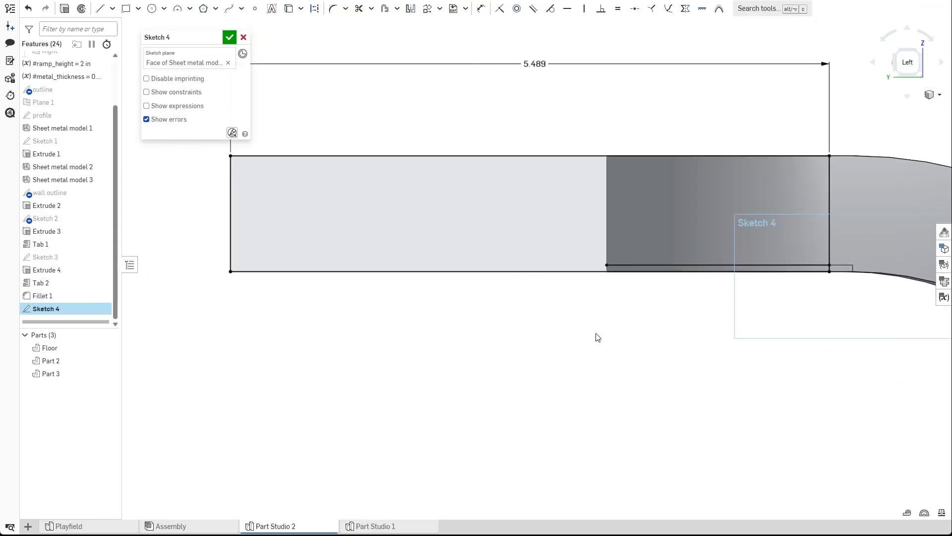
key(l)
scroll(612, 274, up, 3)
click(602, 259)
scroll(600, 261, down, 3)
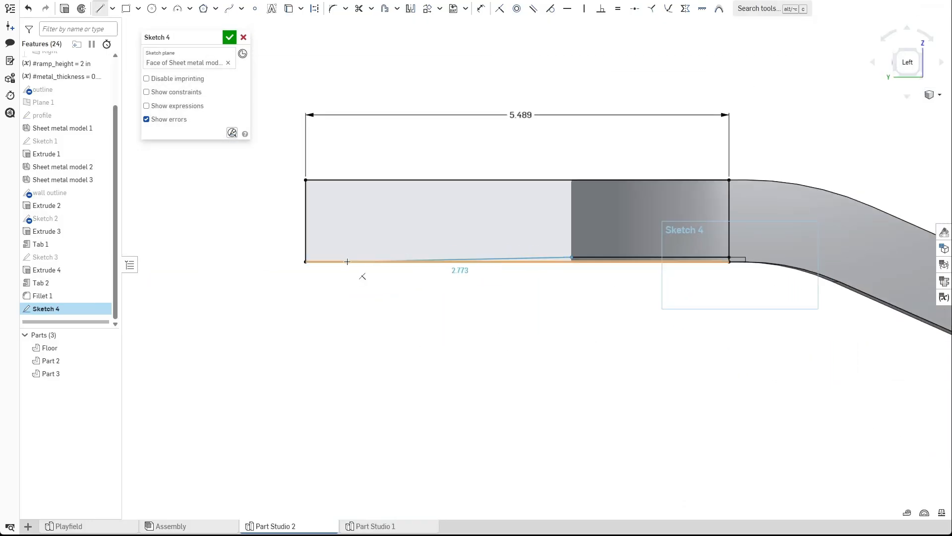
click(306, 258)
Draw an L-shaped tab profile with the Line tool hanging below the rectangle's lower edge.
scroll(672, 259, up, 5)
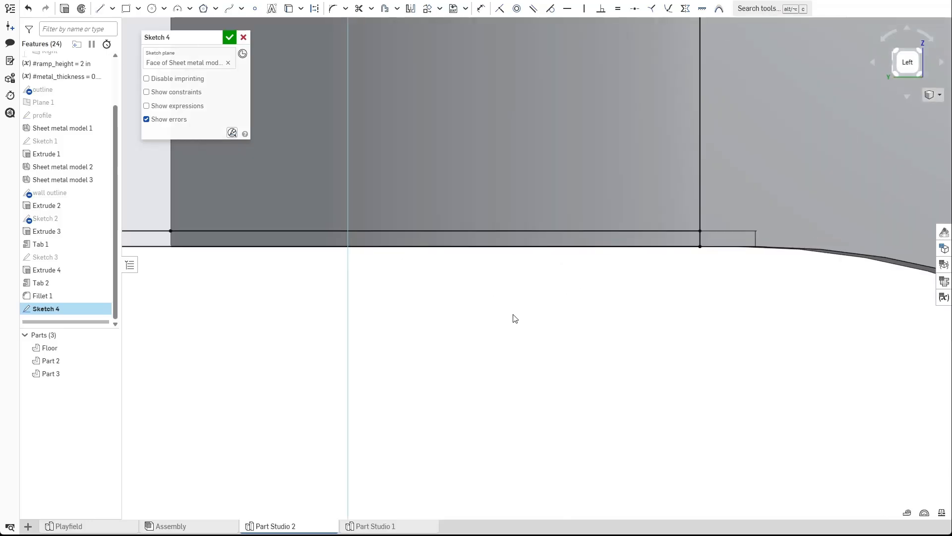
click(100, 8)
click(386, 229)
click(386, 274)
click(473, 274)
click(474, 256)
click(416, 255)
click(416, 230)
Dimension the tab's neck width to #metal_thickness.
scroll(436, 236, up, 4)
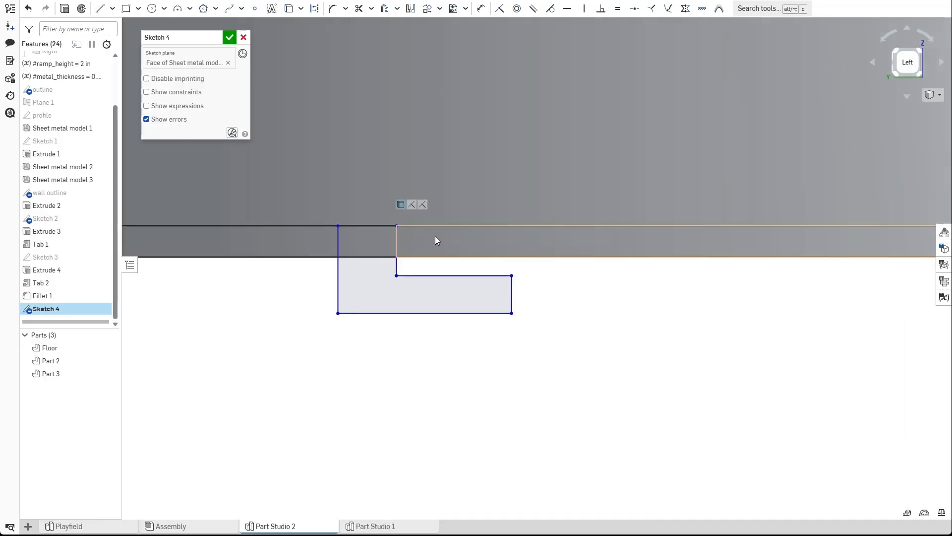
click(336, 248)
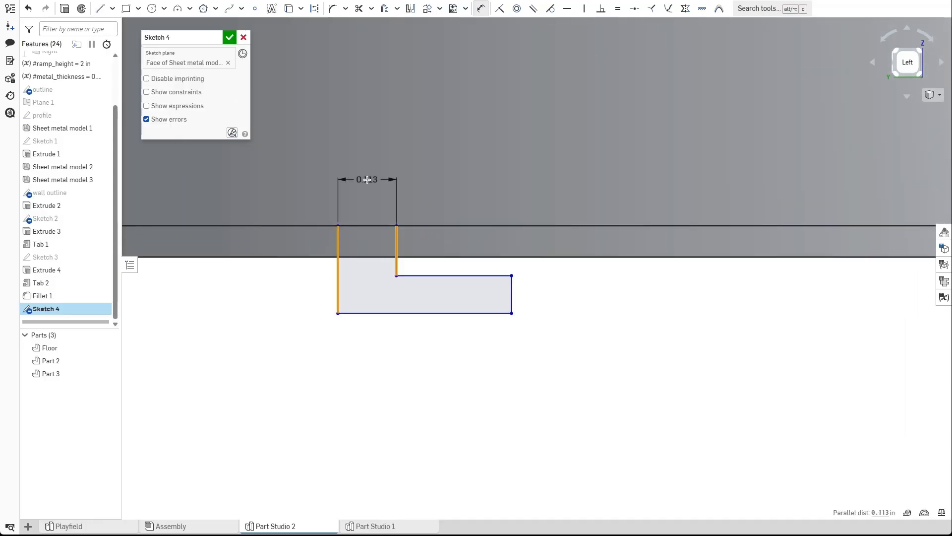
click(357, 183)
text(#meta)
key(Return)
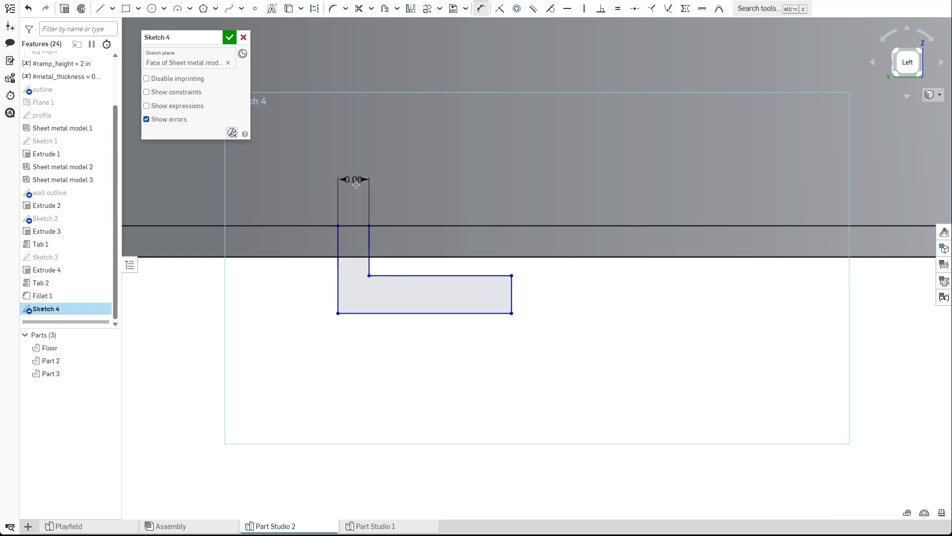
Dimension the gap between the tab foot's top and the floor edge to 0.01 in.
click(428, 275)
click(430, 257)
click(451, 203)
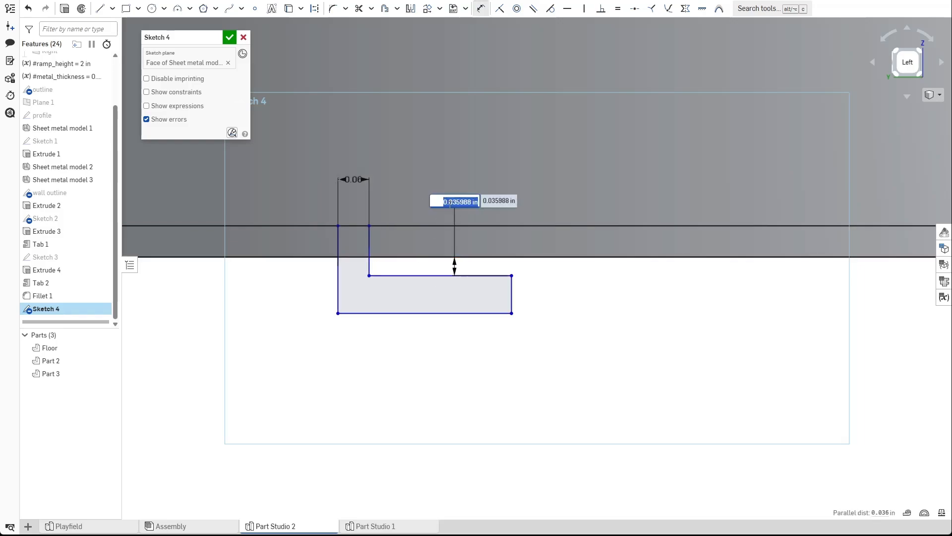
text(0.01)
key(Return)
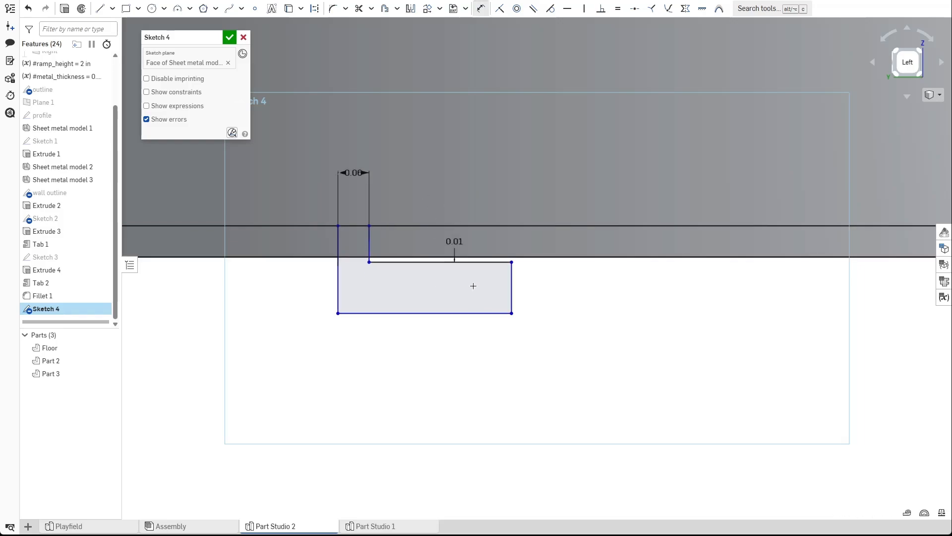
Dimension the tab foot's extension length to #metal_thickness * 2.
click(474, 264)
click(449, 290)
text(#met)
key(Return)
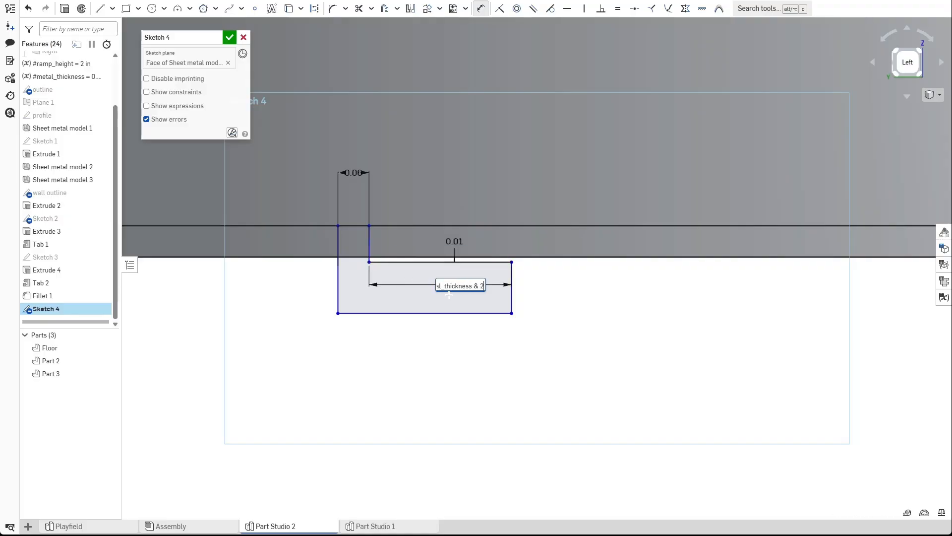
key(Return)
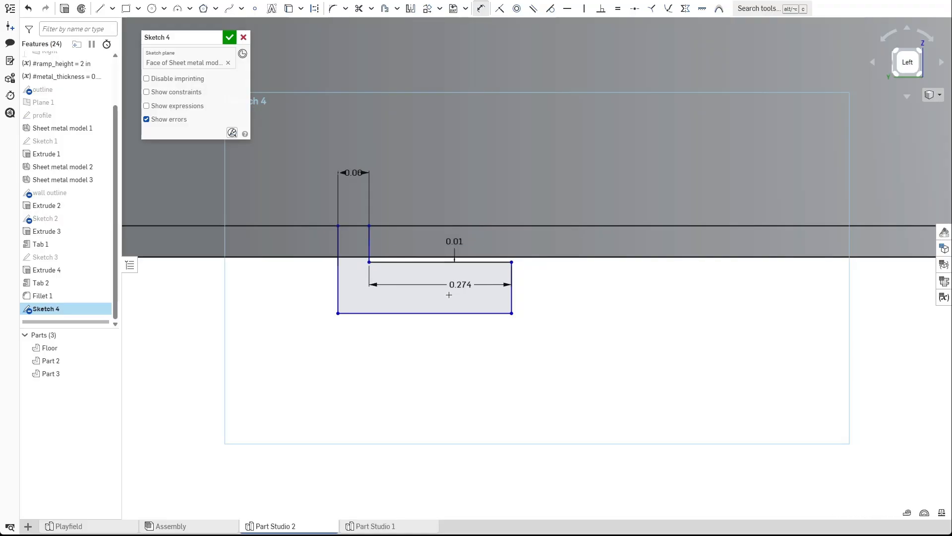
Dimension the tab foot's height to #metal_thickness and close the sketch.
scroll(439, 297, up, 2)
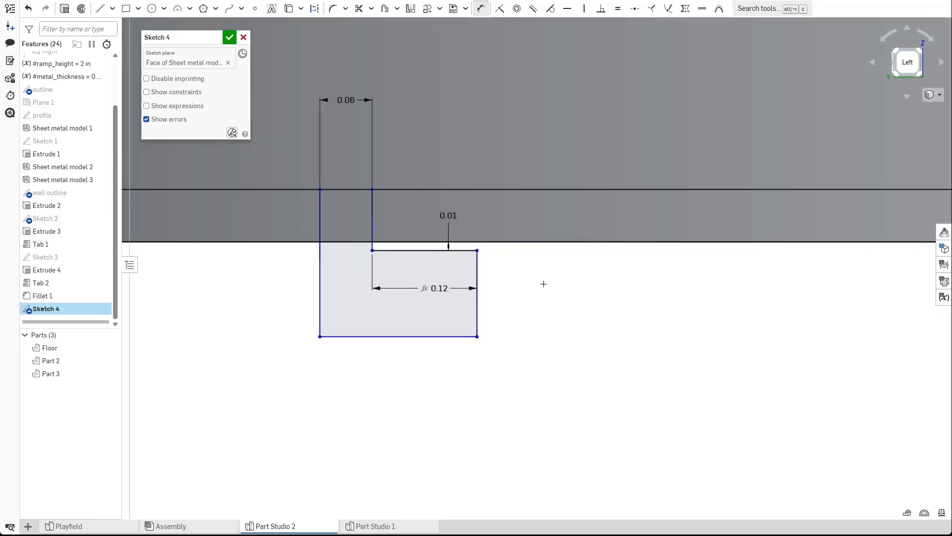
click(499, 279)
text(#metal_thickness)
key(Return)
key(Return)
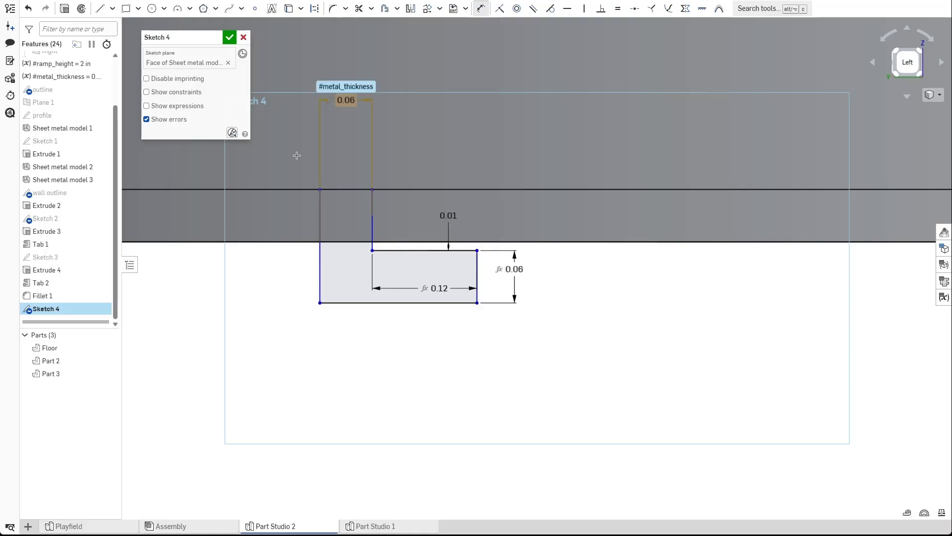
click(230, 37)
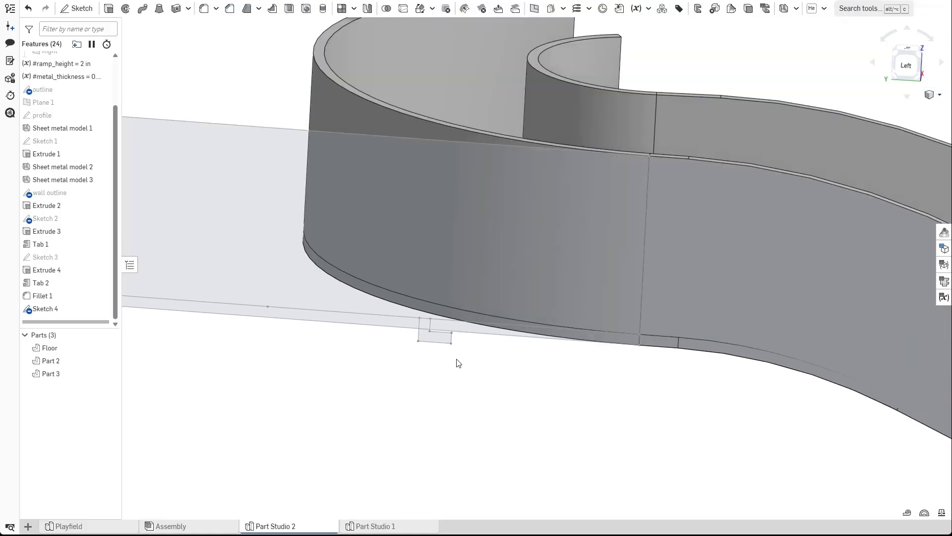
Start a surface Wrap, picking the four tab sketch faces as tools and the curved wall face as the target.
scroll(452, 363, up, 5)
mouse_move(453, 364)
right_down()
mouse_move(444, 332)
mouse_move(463, 355)
mouse_move(444, 384)
mouse_move(401, 344)
mouse_move(440, 371)
right_up()
scroll(463, 356, down, 5)
scroll(400, 346, down, 2)
scroll(438, 370, down, 3)
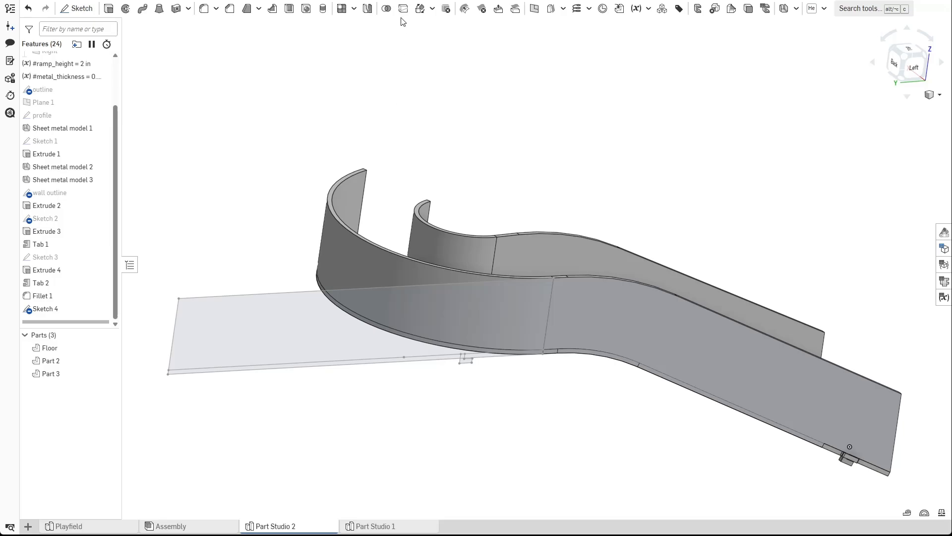
click(431, 11)
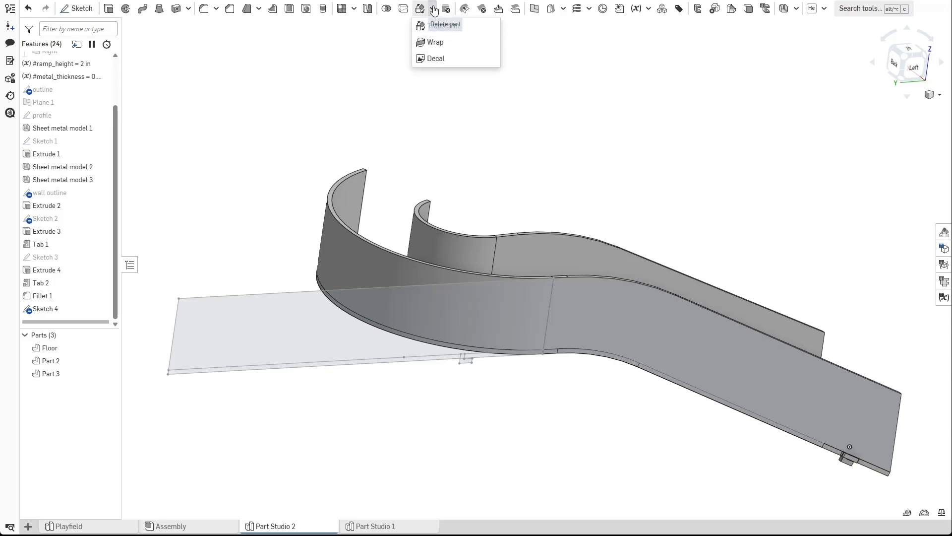
click(437, 42)
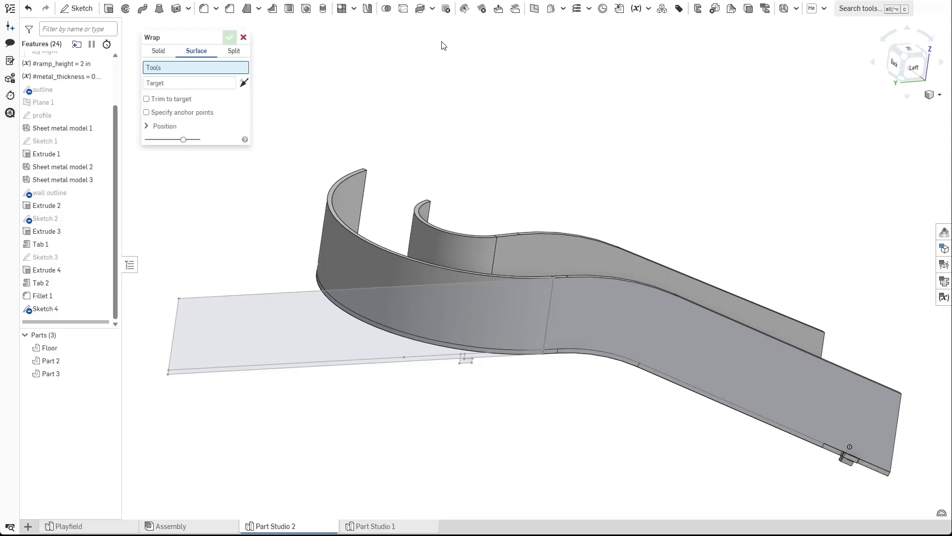
mouse_move(274, 226)
right_down()
mouse_move(269, 216)
mouse_move(257, 222)
mouse_move(263, 227)
right_up()
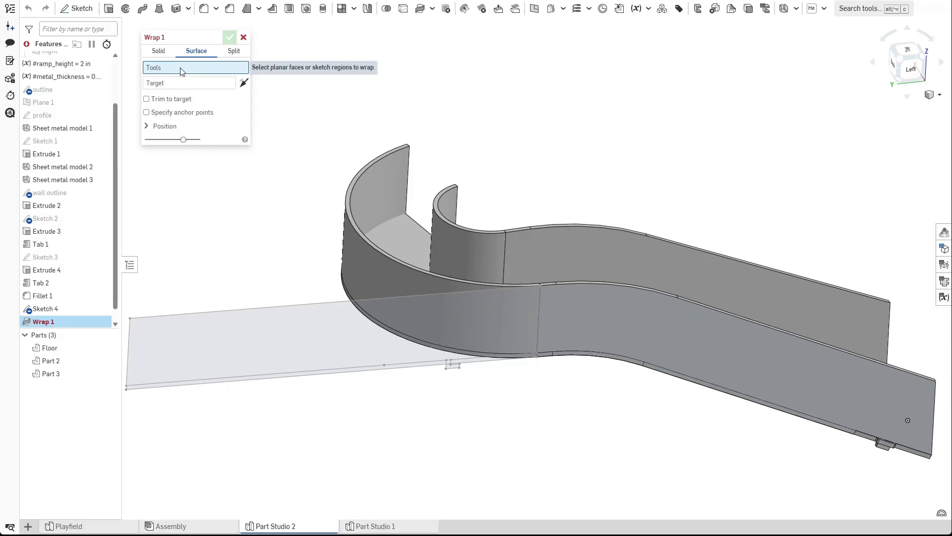
scroll(474, 387, up, 3)
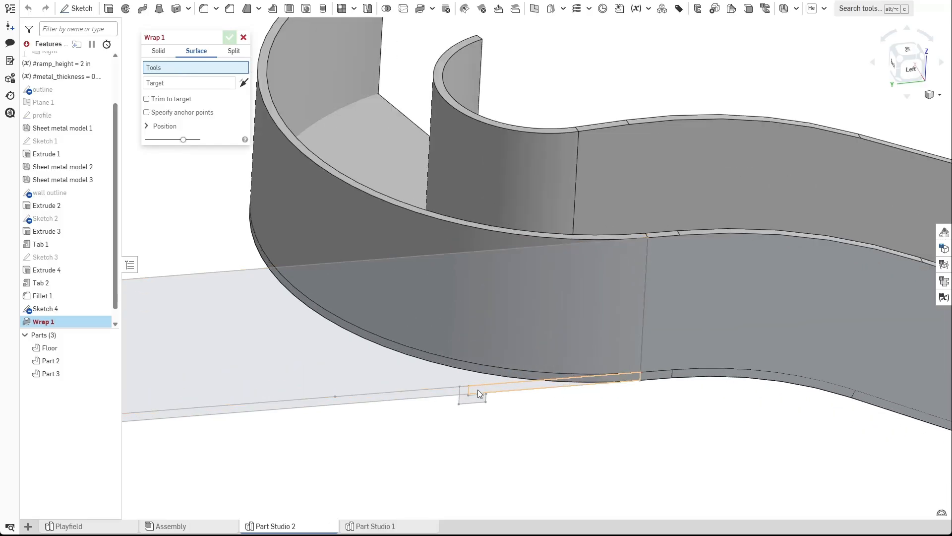
click(477, 393)
click(468, 400)
click(461, 398)
click(430, 391)
scroll(517, 442, down, 3)
right_drag(516, 440, 519, 427)
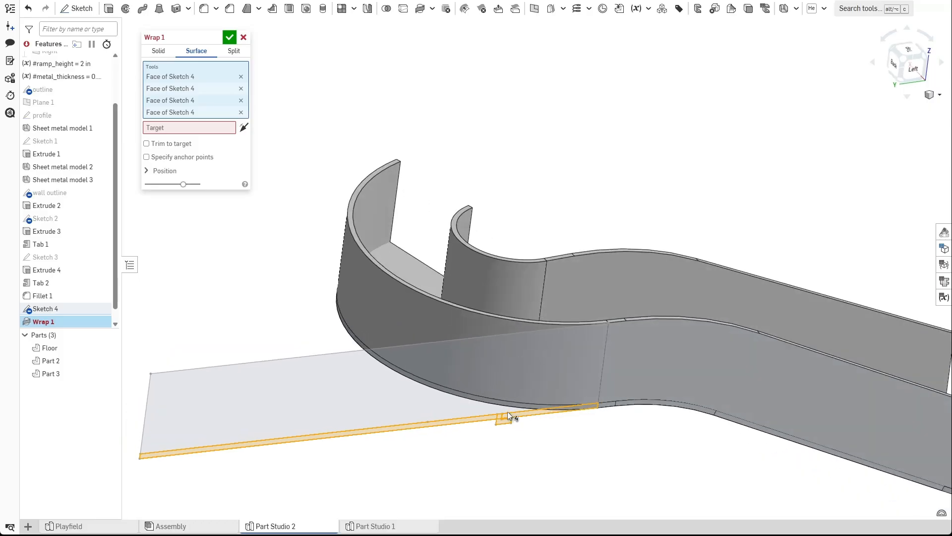
click(188, 128)
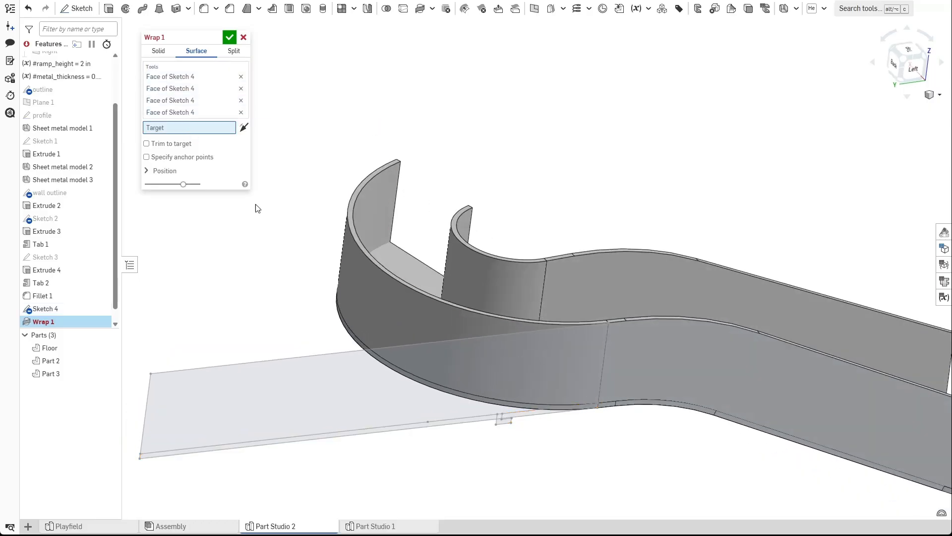
click(364, 304)
Hide Sketch 4 and switch the Wrap to a solid Remove operation.
right_drag(521, 455, 527, 403)
click(107, 309)
scroll(551, 326, up, 5)
middle_drag(521, 352, 543, 222)
scroll(545, 222, up, 4)
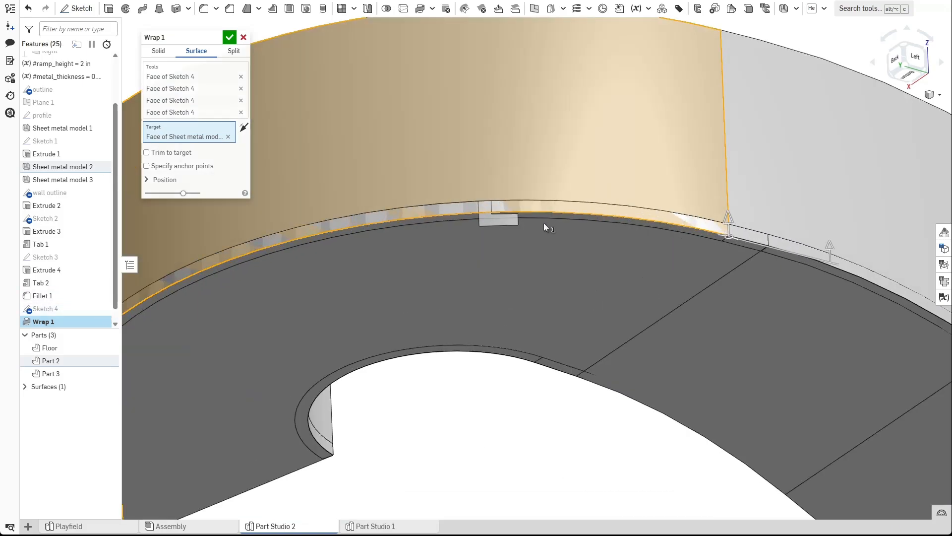
right_drag(558, 249, 521, 189)
scroll(535, 259, down, 4)
right_drag(449, 218, 461, 296)
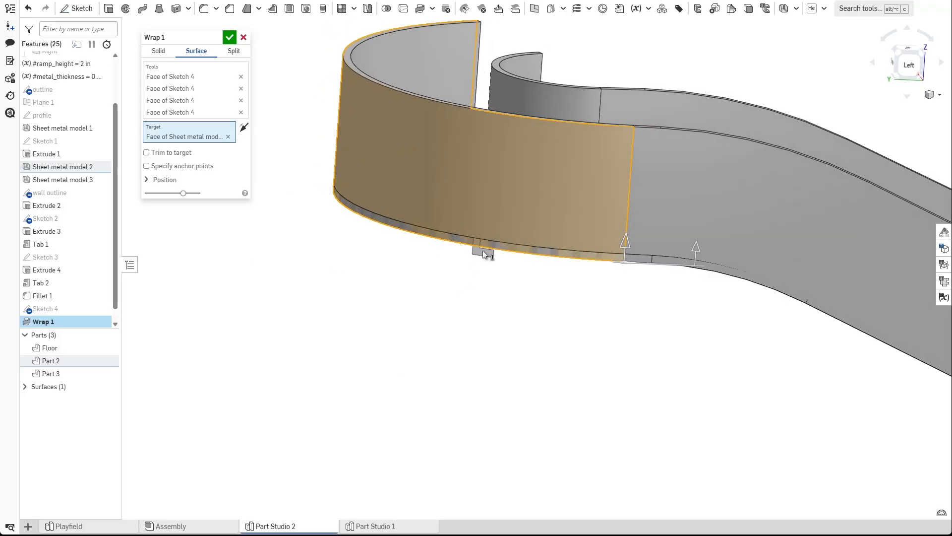
click(156, 51)
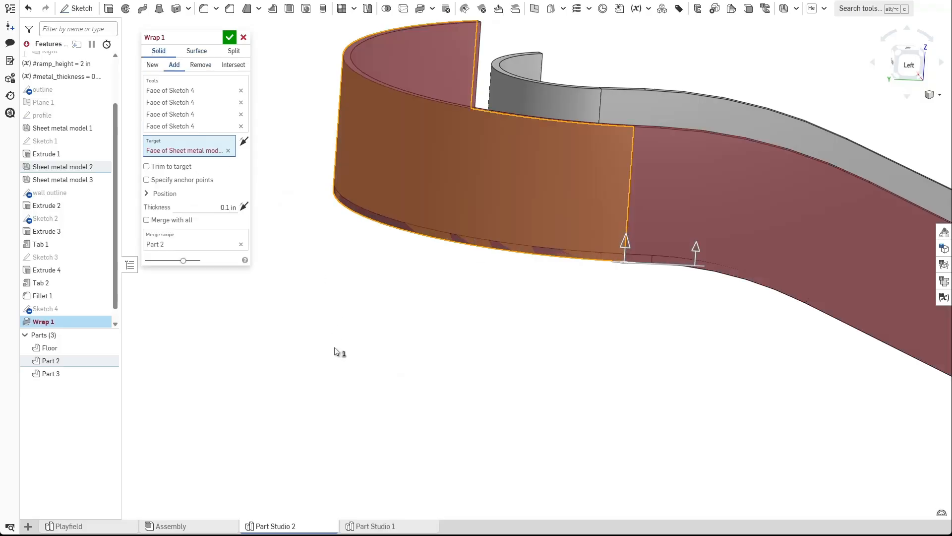
scroll(350, 342, down, 3)
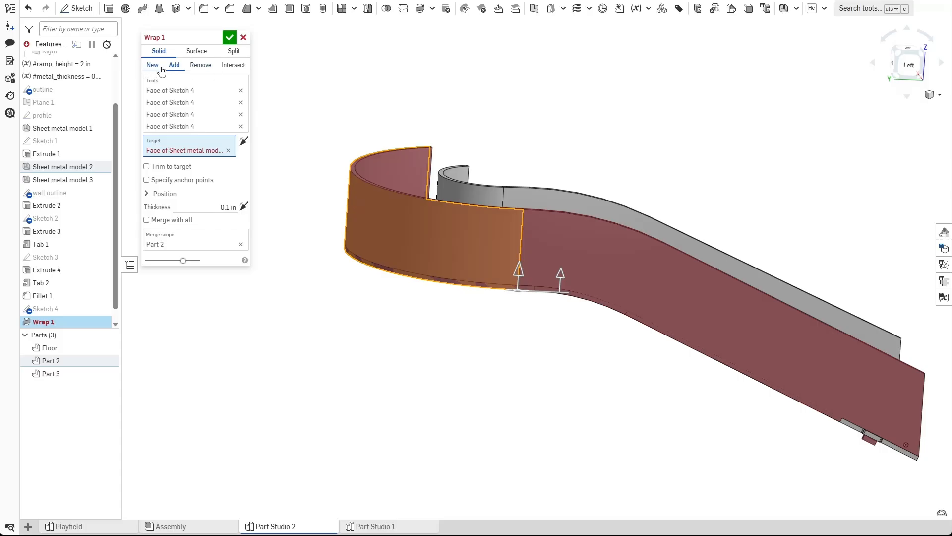
click(201, 66)
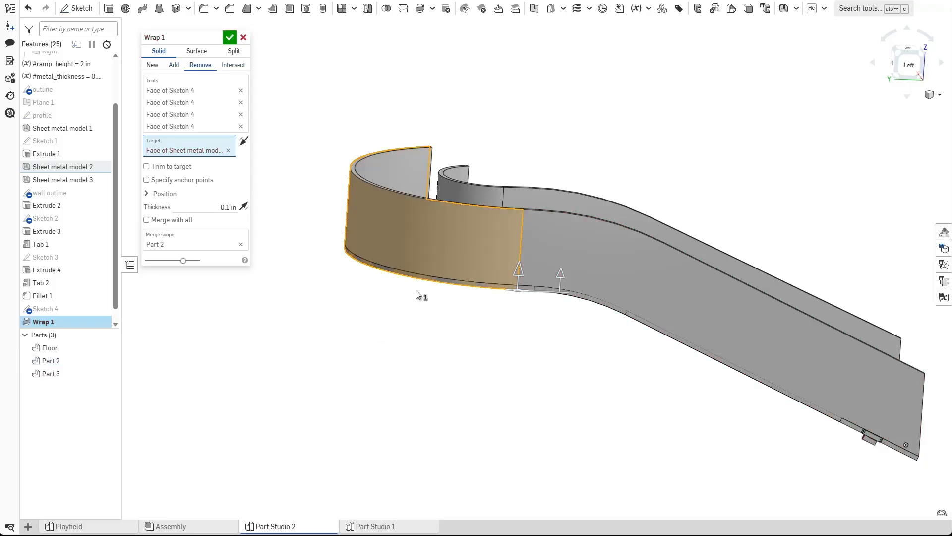
Replace the wrap tools with the two tab faces along the floor edge and confirm the Wrap.
scroll(427, 288, up, 5)
click(113, 348)
scroll(417, 343, down, 3)
right_drag(417, 343, 436, 344)
scroll(434, 325, down, 3)
scroll(436, 345, up, 5)
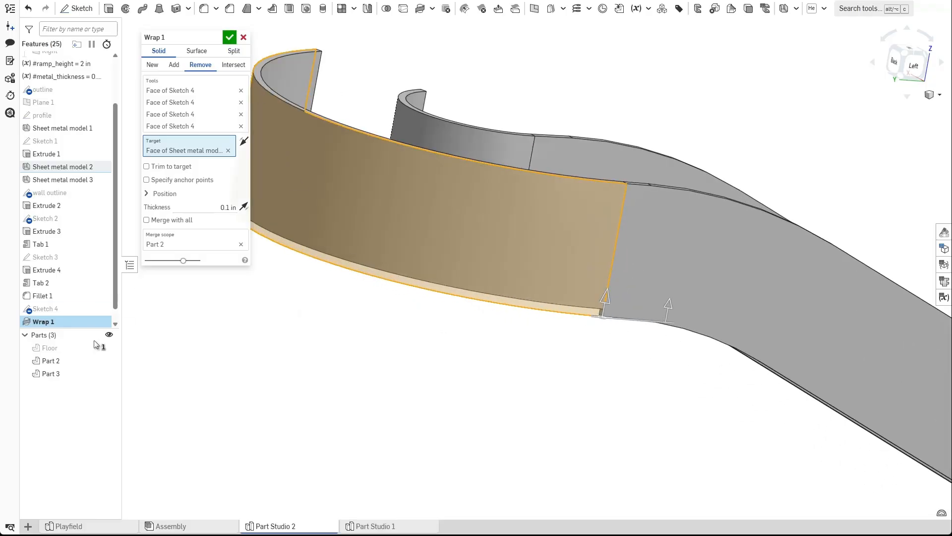
click(109, 308)
mouse_move(462, 327)
right_down()
mouse_move(462, 304)
mouse_move(448, 306)
mouse_move(445, 324)
right_up()
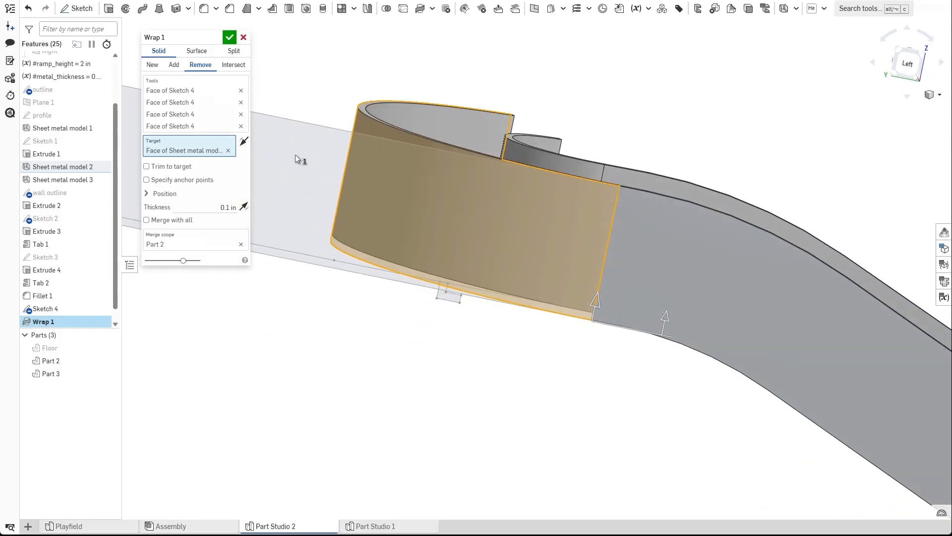
click(241, 91)
click(241, 90)
click(241, 90)
click(241, 90)
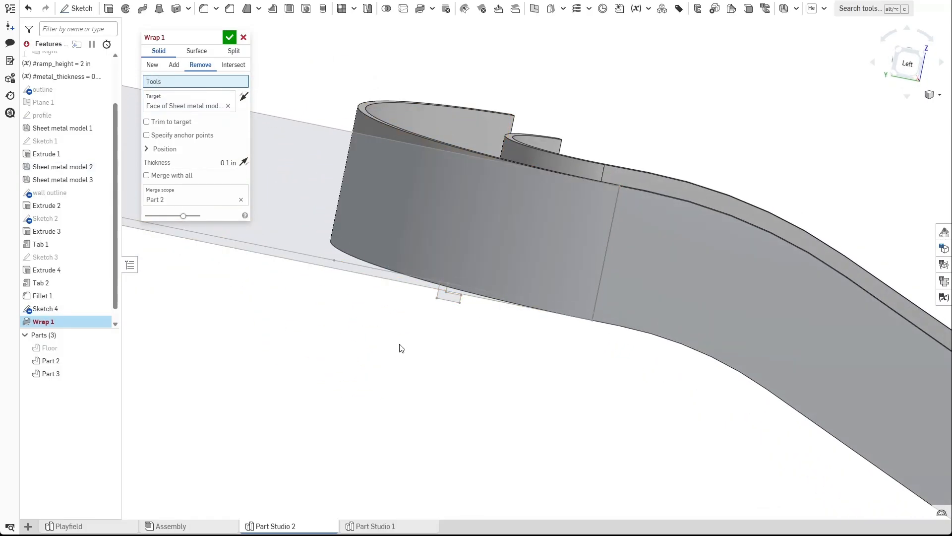
scroll(389, 333, up, 3)
click(487, 272)
click(427, 254)
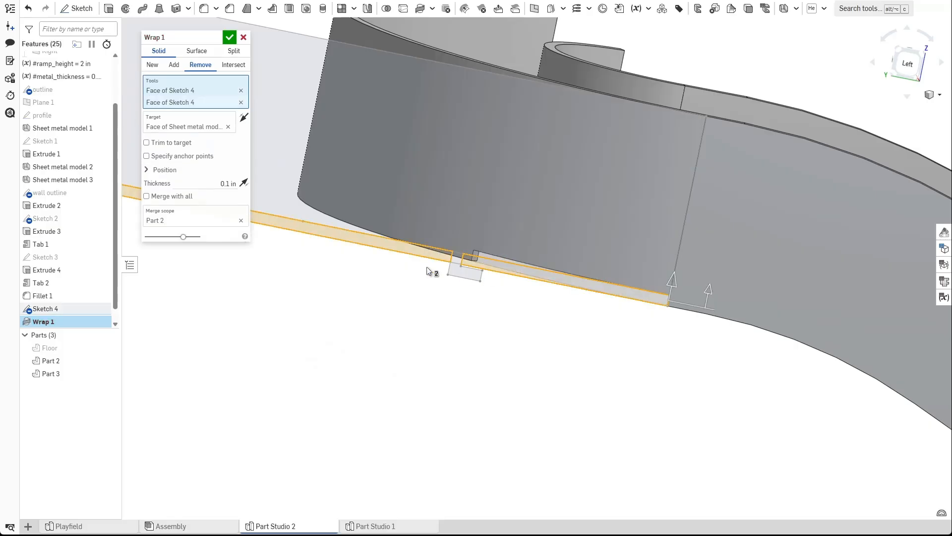
mouse_move(444, 363)
right_down()
mouse_move(430, 332)
mouse_move(436, 314)
right_up()
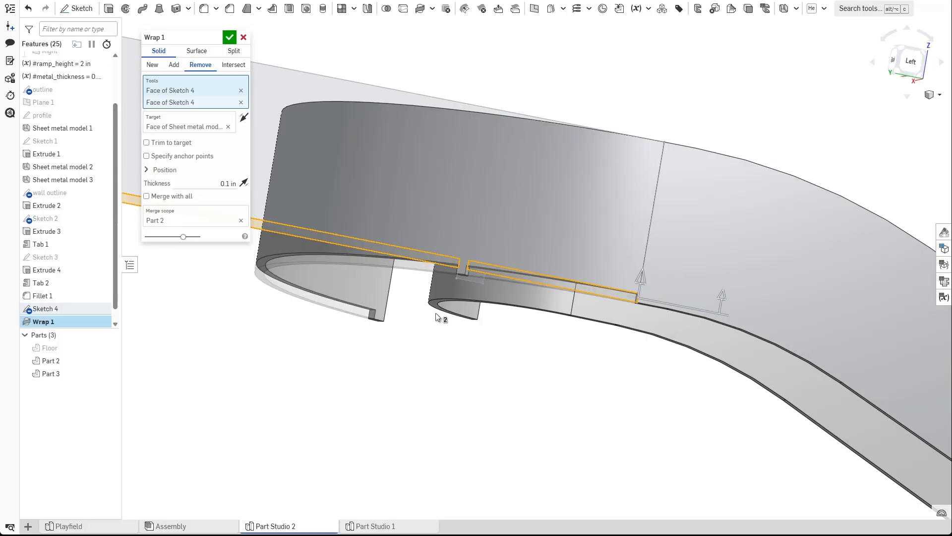
click(229, 38)
Inspect the notch cut along the bottom edge of the curved wall.
right_drag(364, 272, 423, 307)
scroll(437, 286, up, 6)
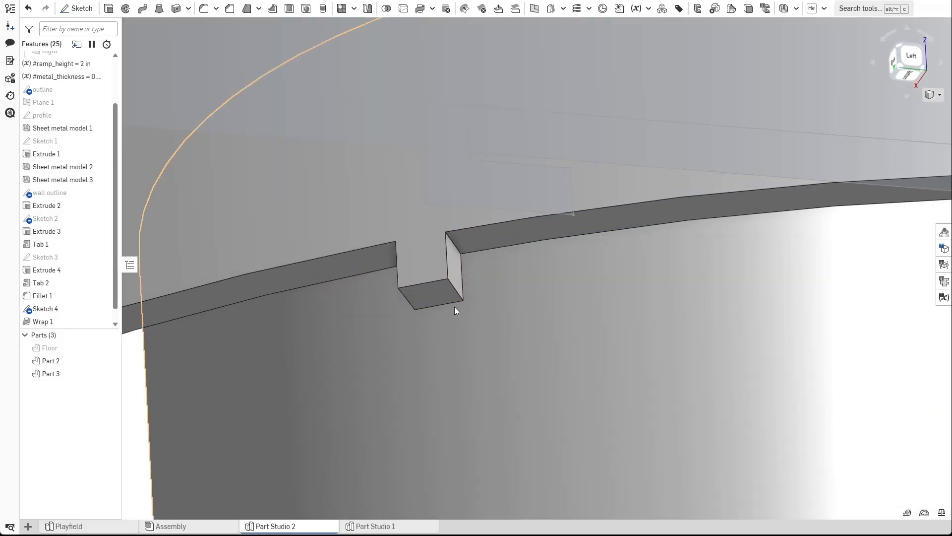
scroll(455, 307, down, 10)
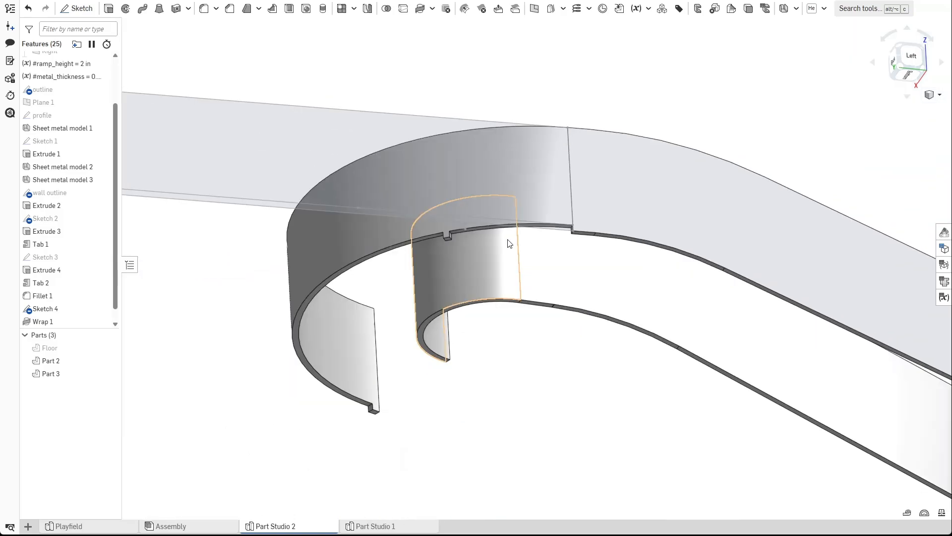
mouse_move(510, 243)
right_down()
mouse_move(530, 314)
mouse_move(564, 350)
mouse_move(485, 236)
mouse_move(516, 234)
right_up()
scroll(513, 242, up, 4)
middle_drag(467, 252, 528, 289)
scroll(375, 227, up, 2)
right_drag(333, 252, 335, 237)
scroll(360, 222, up, 4)
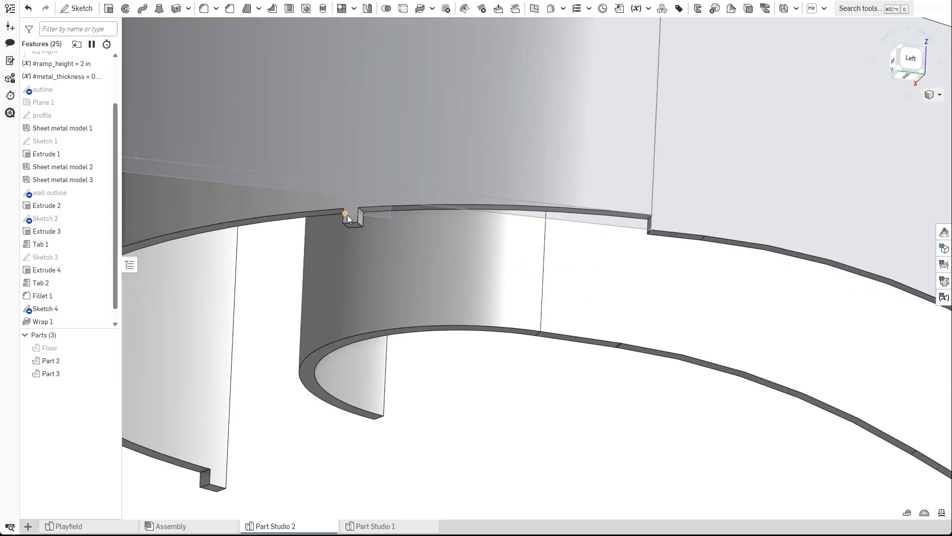
scroll(354, 224, down, 1)
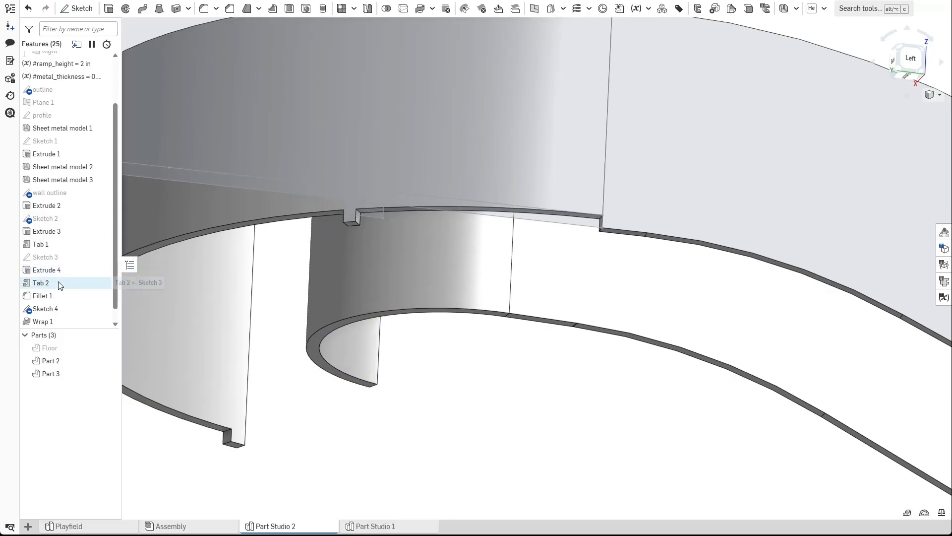
scroll(69, 283, down, 1)
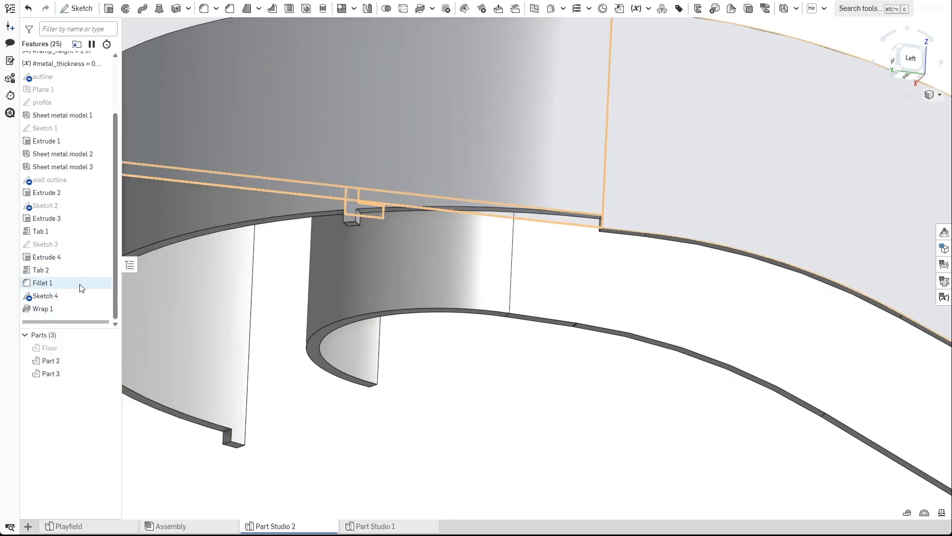
Edit the wall outline sketch and draw a horizontal line across the wall just below the floor line.
double_click(50, 180)
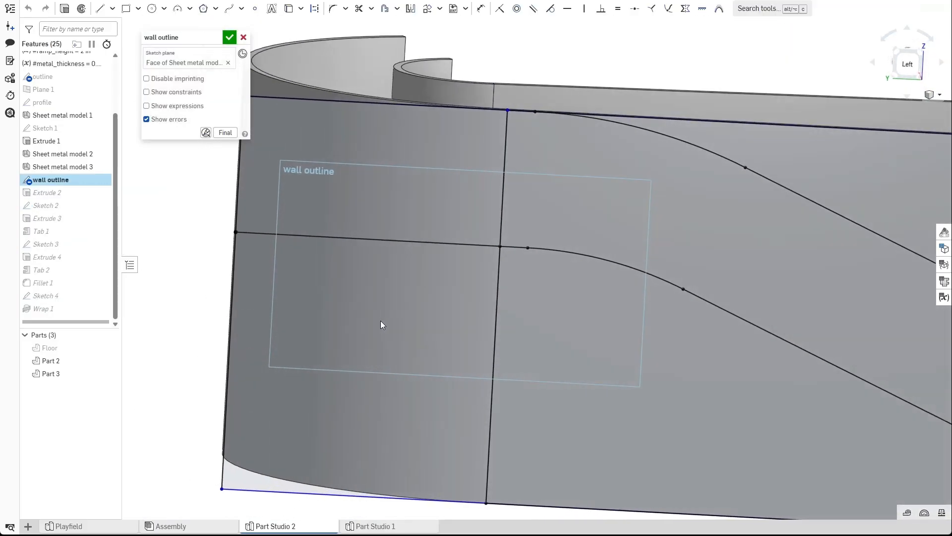
key(n)
middle_drag(412, 264, 519, 273)
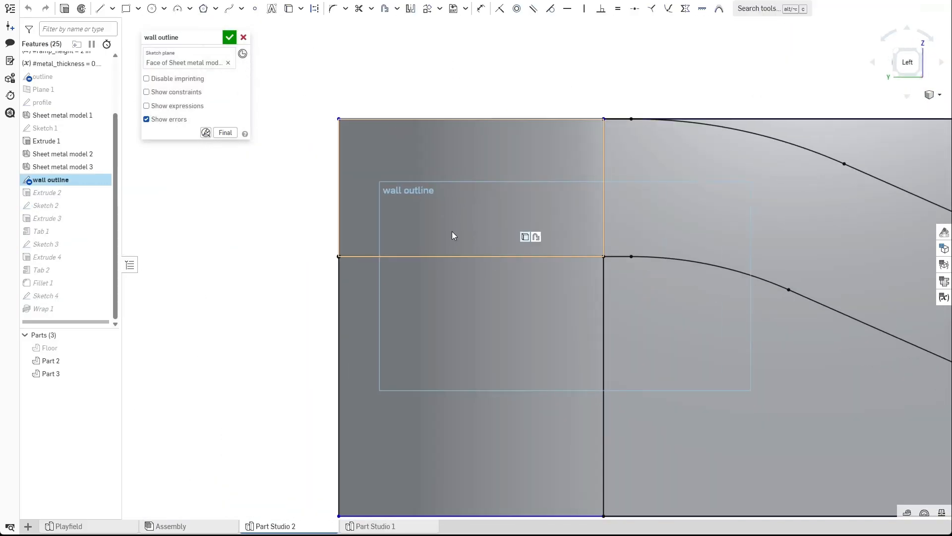
scroll(547, 268, up, 3)
click(101, 8)
scroll(533, 312, up, 2)
scroll(533, 313, up, 1)
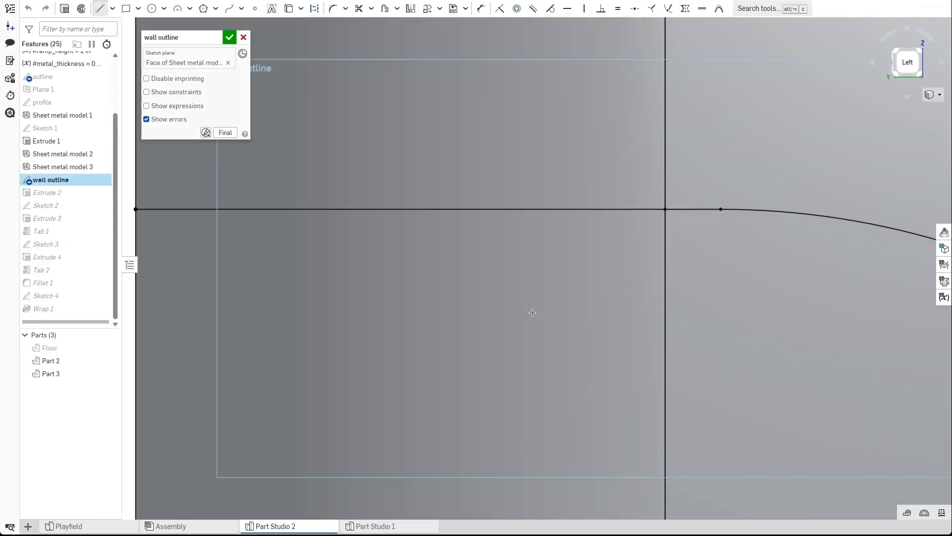
key(Escape)
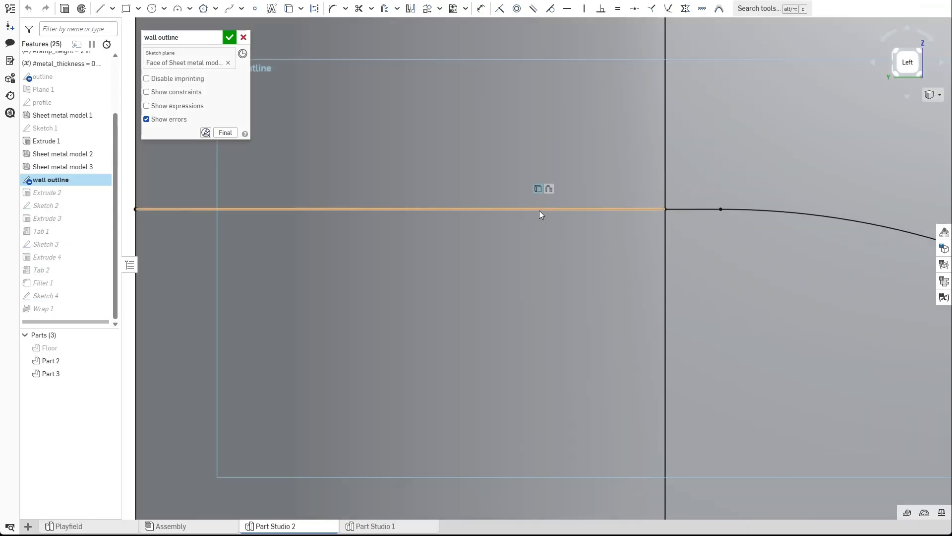
click(539, 211)
scroll(489, 264, down, 2)
scroll(489, 262, down, 2)
scroll(286, 274, up, 2)
click(263, 247)
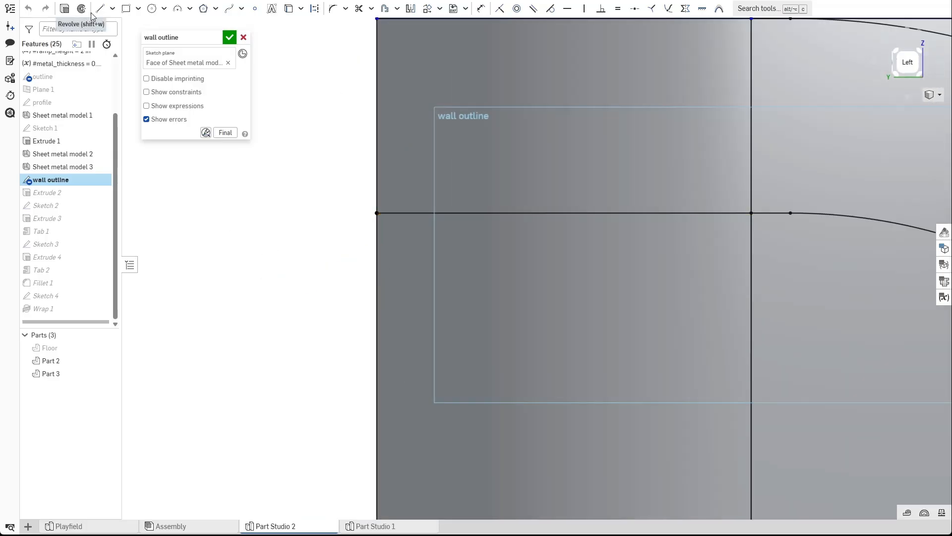
click(377, 241)
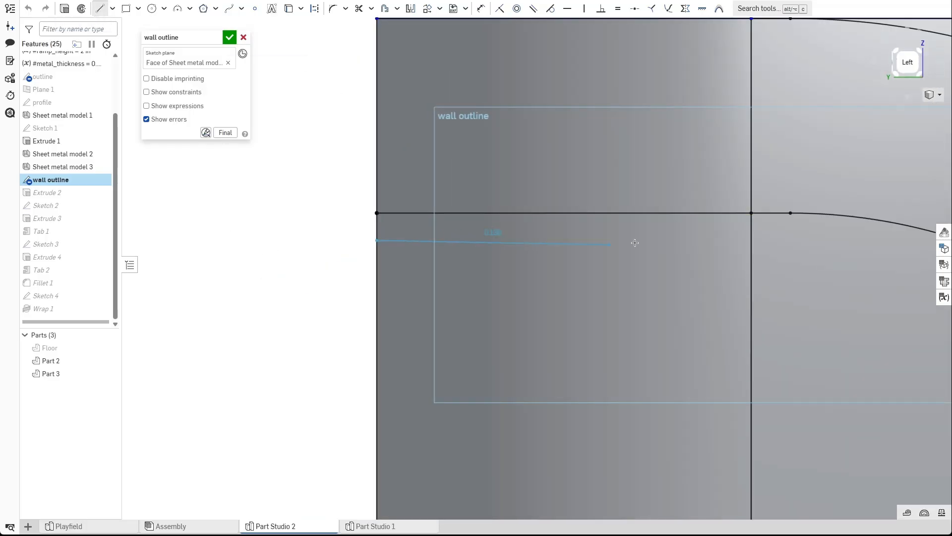
click(750, 239)
Dimension the new line's offset from the floor line to #metal_thickness and close the sketch.
scroll(722, 257, up, 5)
key(d)
click(357, 233)
click(343, 195)
click(191, 209)
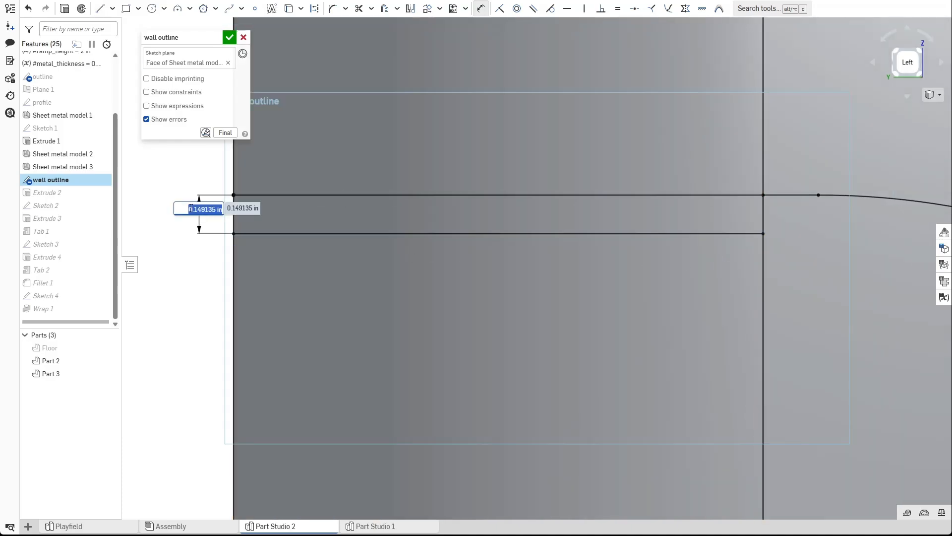
text(#meta)
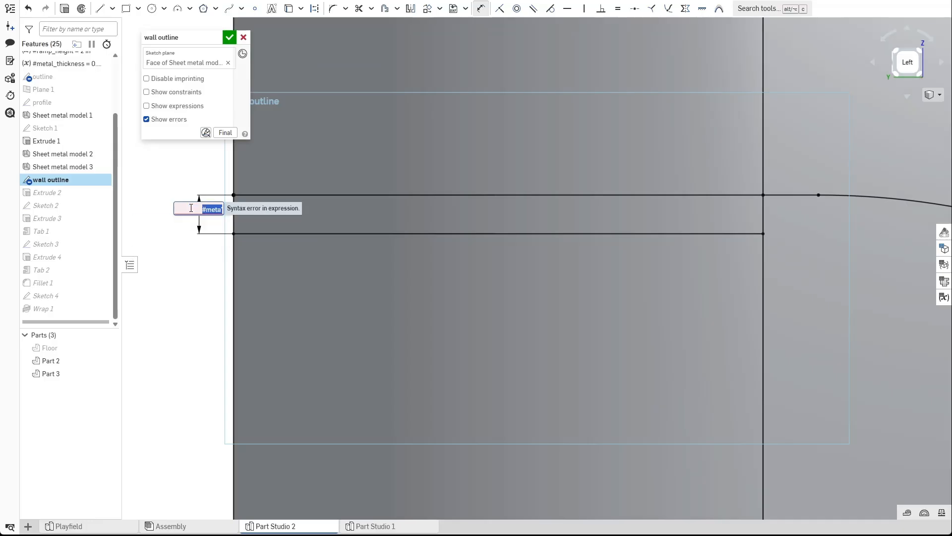
text(#metal_thickness)
key(Return)
text(+ 0.01)
key(Return)
text(in)
key(Return)
click(227, 40)
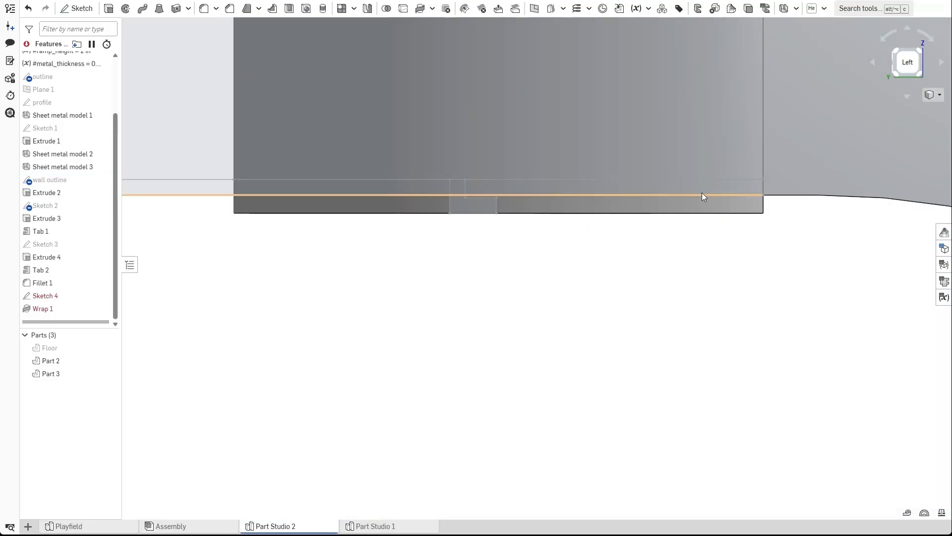
Edit Sketch 4 on the wall face and delete two line segments along the wall's bottom edge.
right_drag(590, 296, 703, 198)
scroll(483, 302, down, 4)
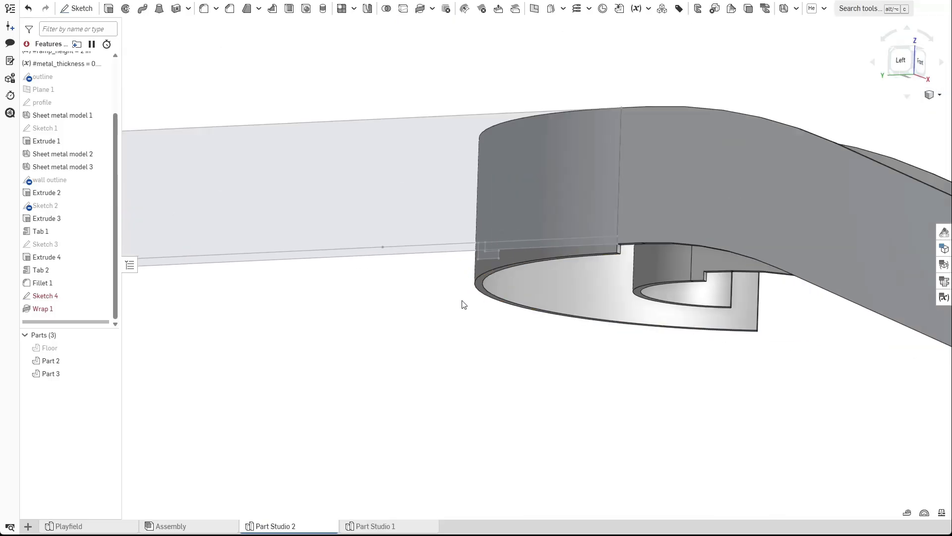
key(n)
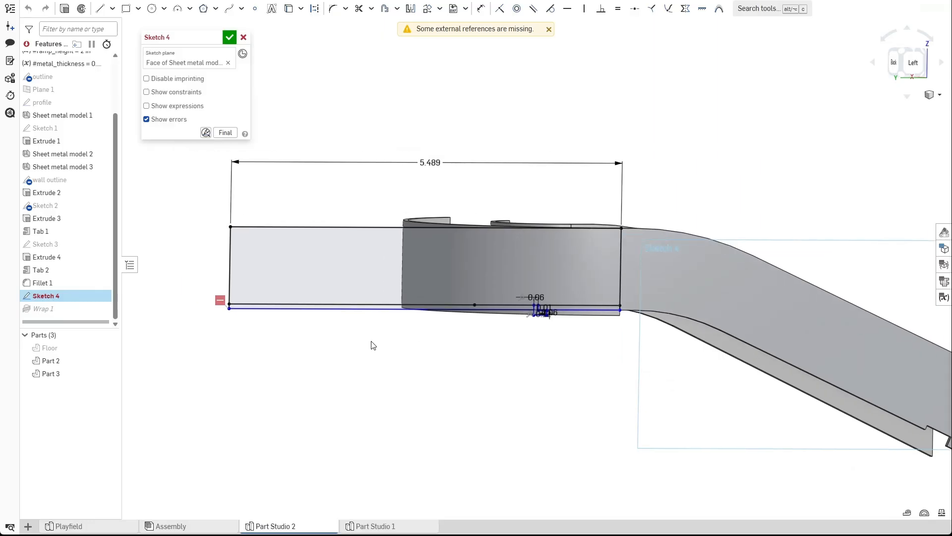
click(914, 62)
key(Escape)
middle_drag(148, 290, 377, 332)
scroll(376, 332, up, 5)
click(358, 263)
key(Delete)
click(461, 271)
key(Delete)
Project the wall's bottom edges into Sketch 4 with the Use tool and close the sketch.
middle_drag(619, 375, 486, 367)
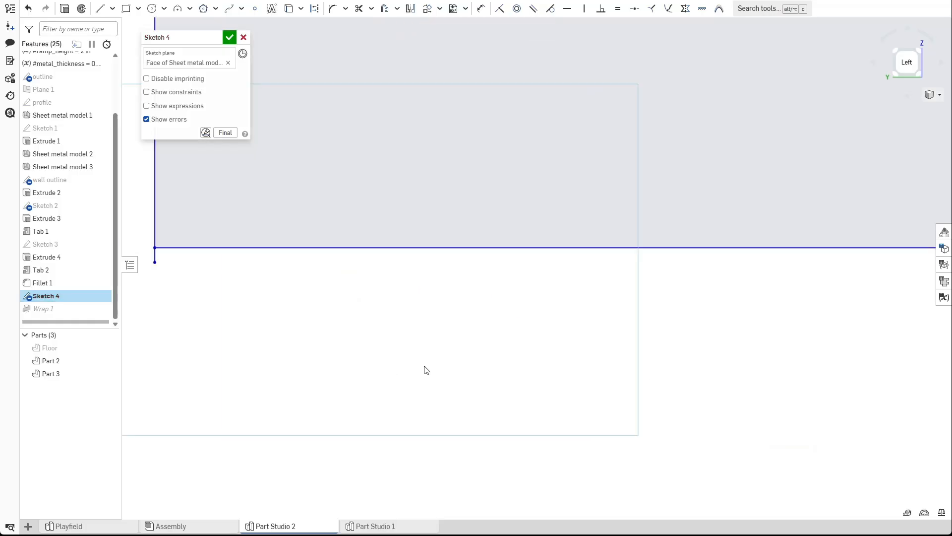
scroll(350, 381, down, 5)
click(288, 9)
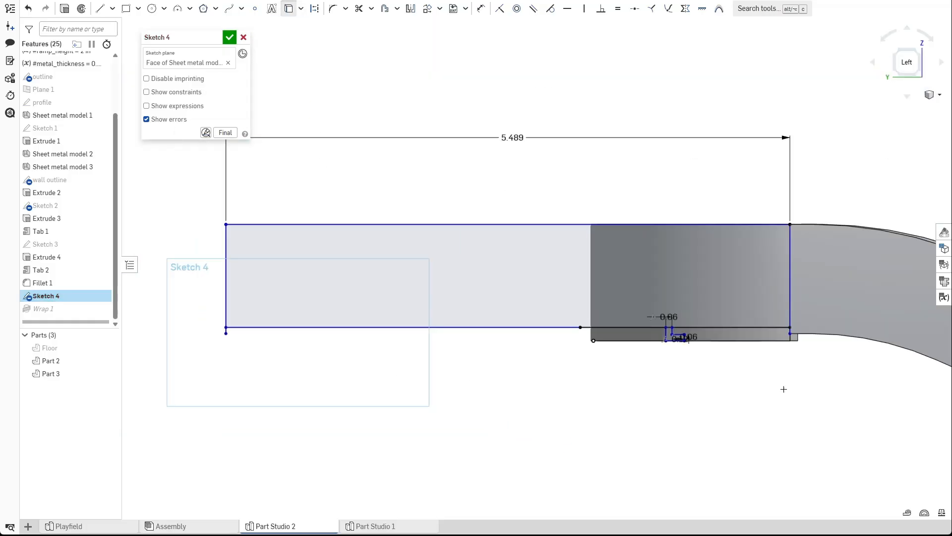
scroll(843, 411, up, 3)
click(645, 309)
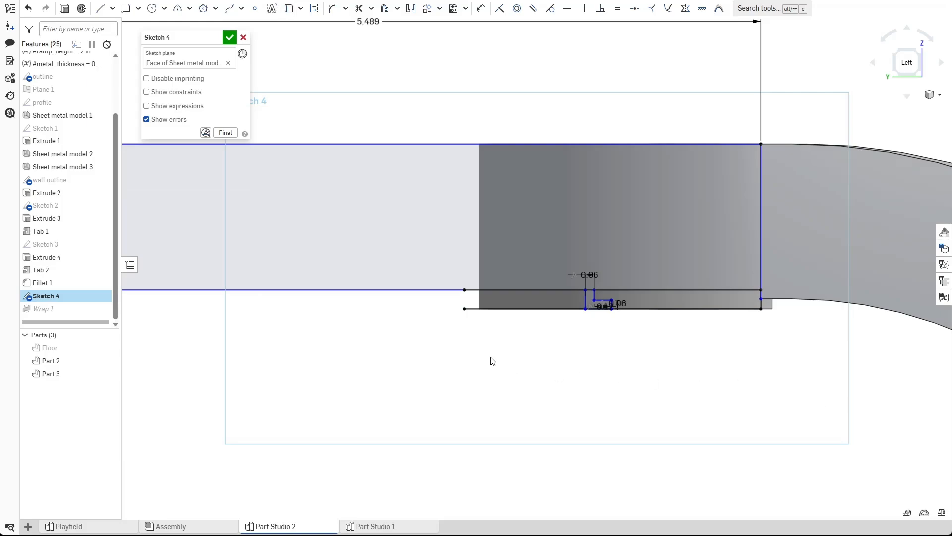
scroll(648, 347, down, 5)
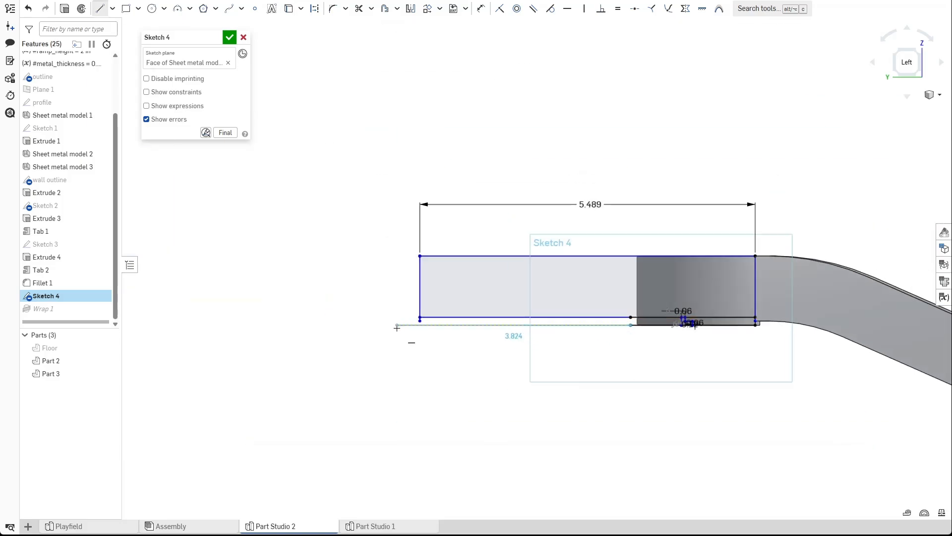
scroll(409, 346, up, 5)
click(431, 303)
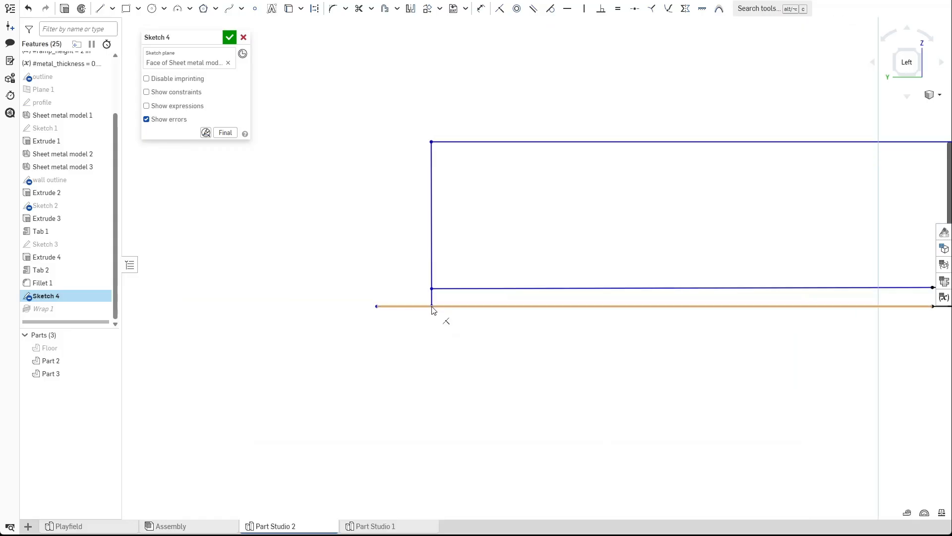
scroll(546, 283, up, 5)
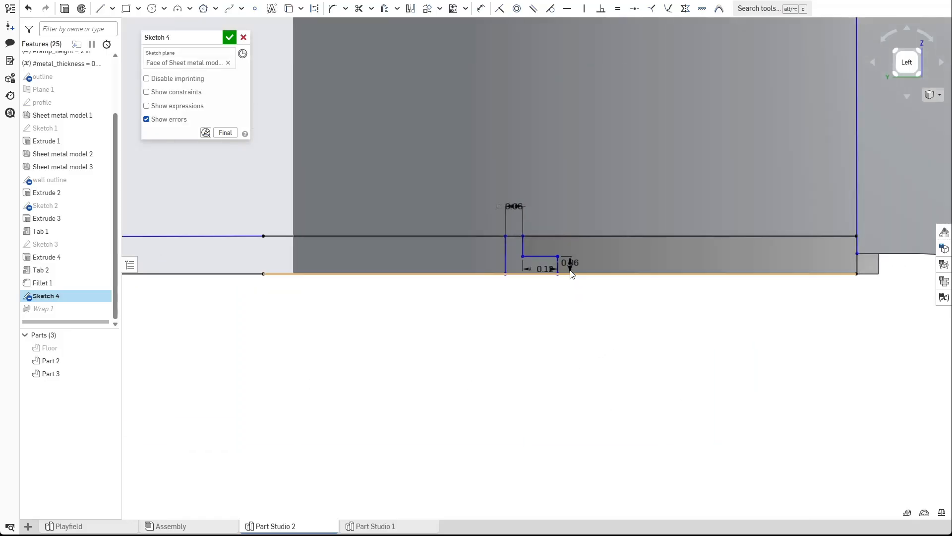
scroll(502, 317, down, 1)
scroll(541, 366, down, 3)
right_drag(541, 366, 535, 366)
scroll(536, 366, down, 1)
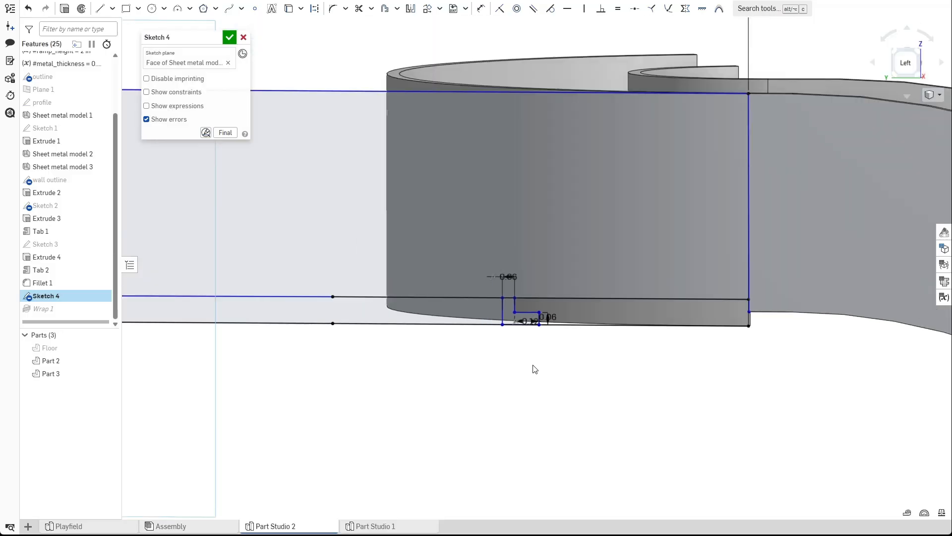
click(229, 37)
scroll(400, 258, down, 2)
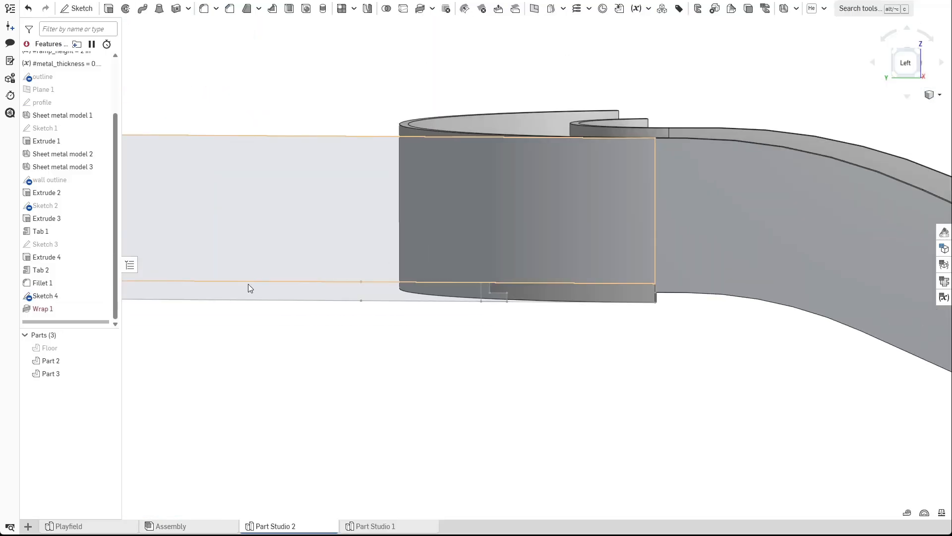
double_click(84, 313)
click(228, 92)
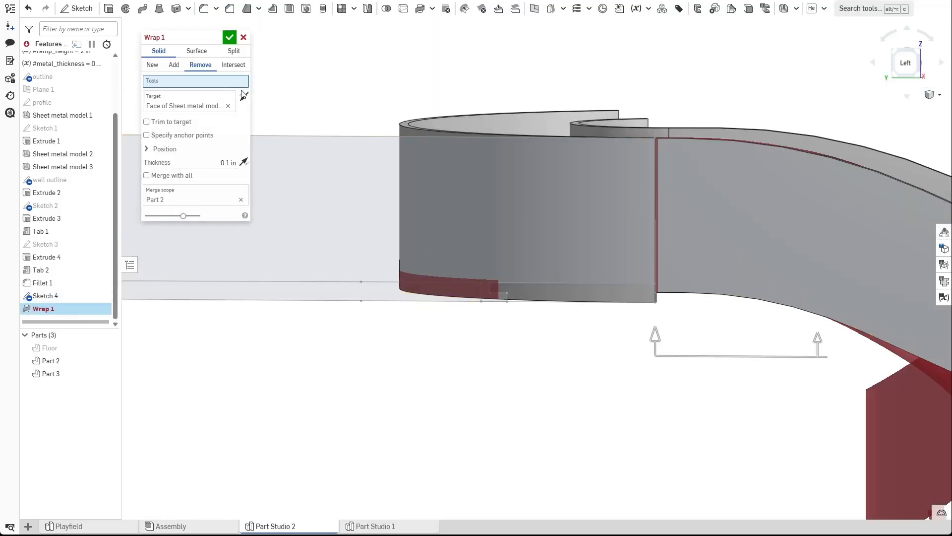
scroll(543, 297, up, 2)
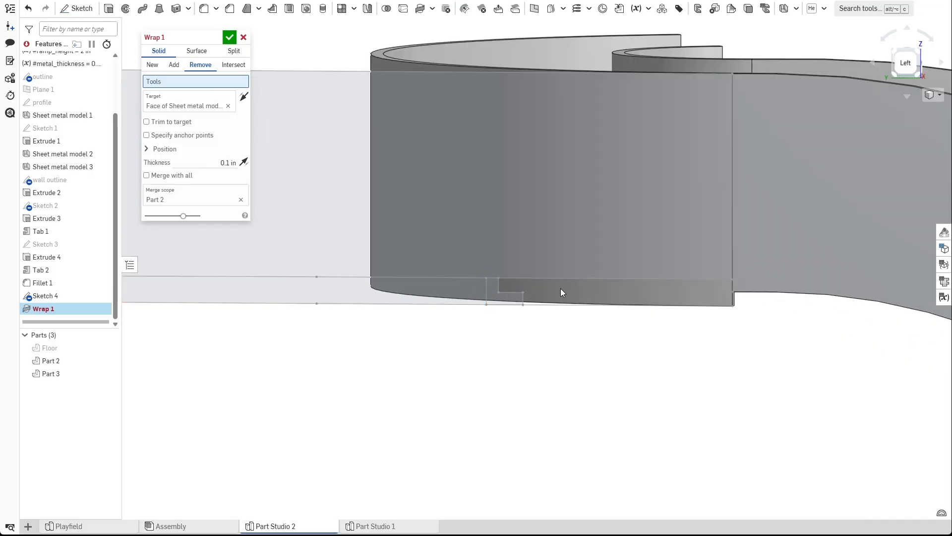
right_drag(563, 311, 582, 295)
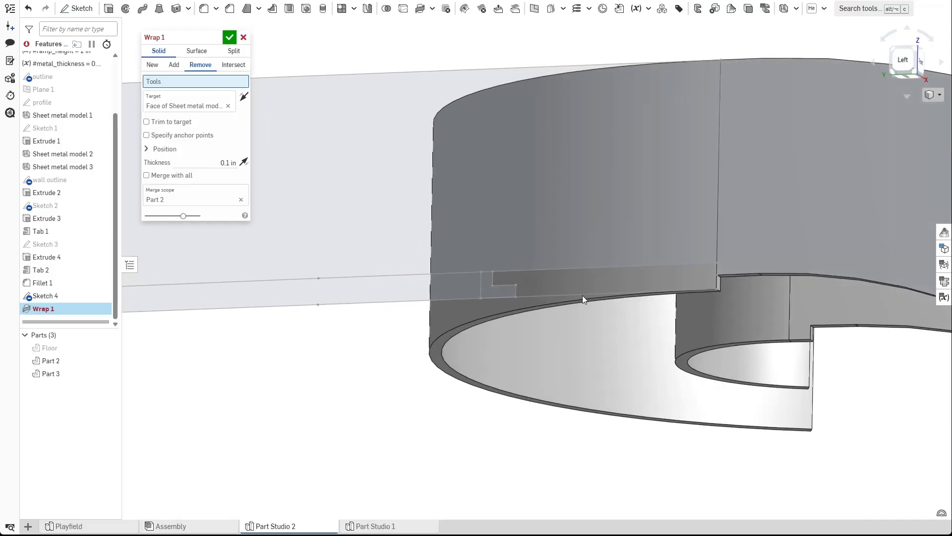
click(450, 287)
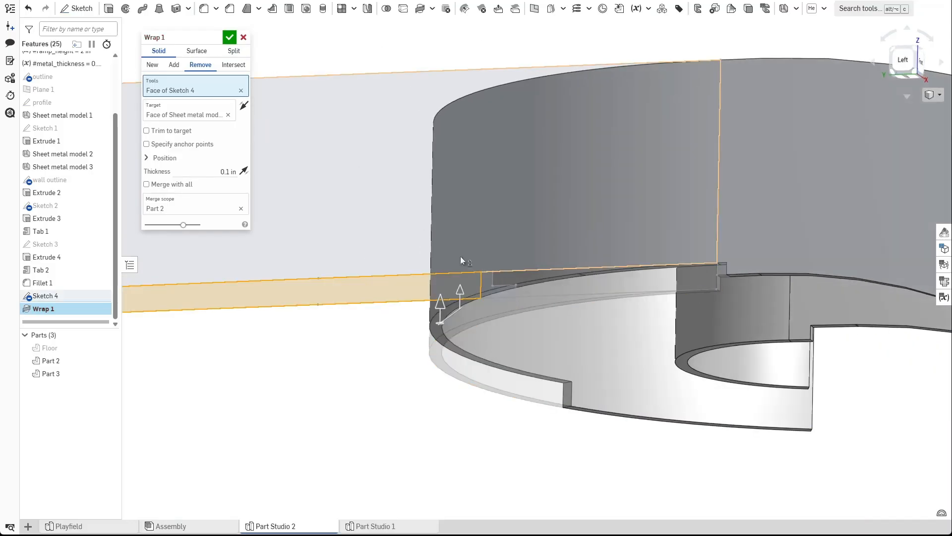
click(241, 91)
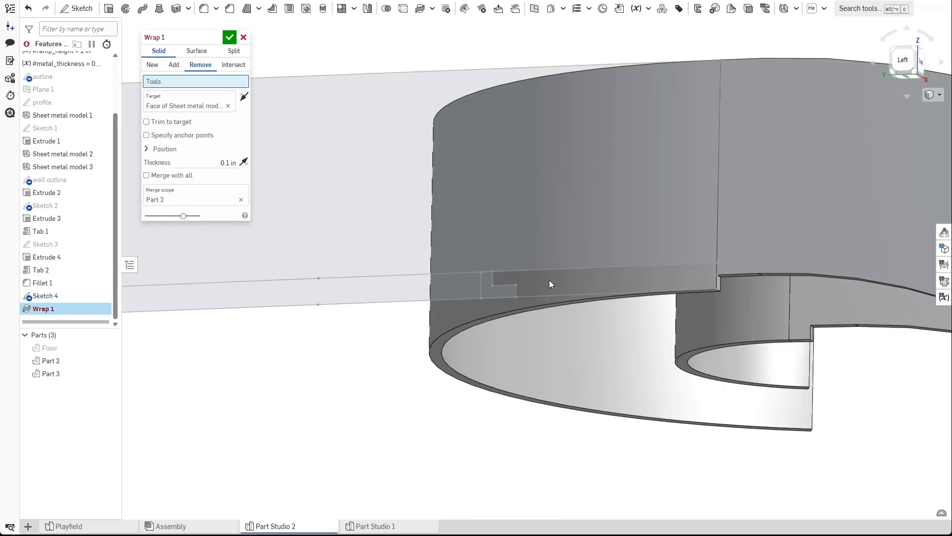
scroll(583, 285, up, 2)
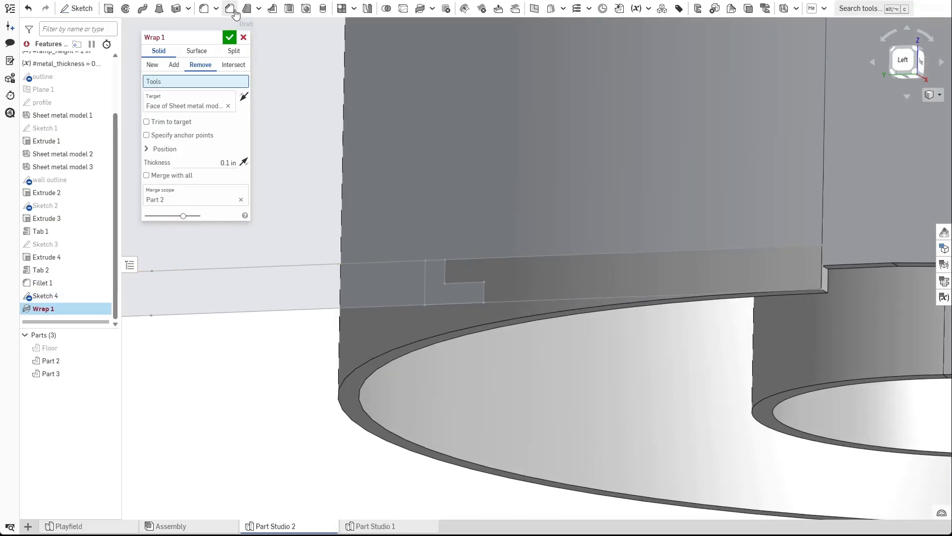
click(244, 37)
Reopen Sketch 4 to check its projected lines and close it again.
double_click(64, 296)
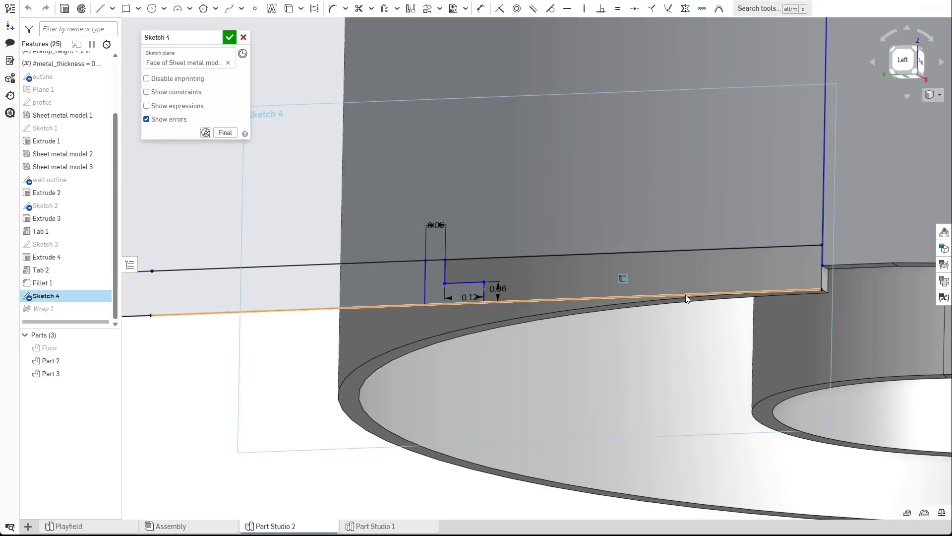
key(u)
key(l)
key(Escape)
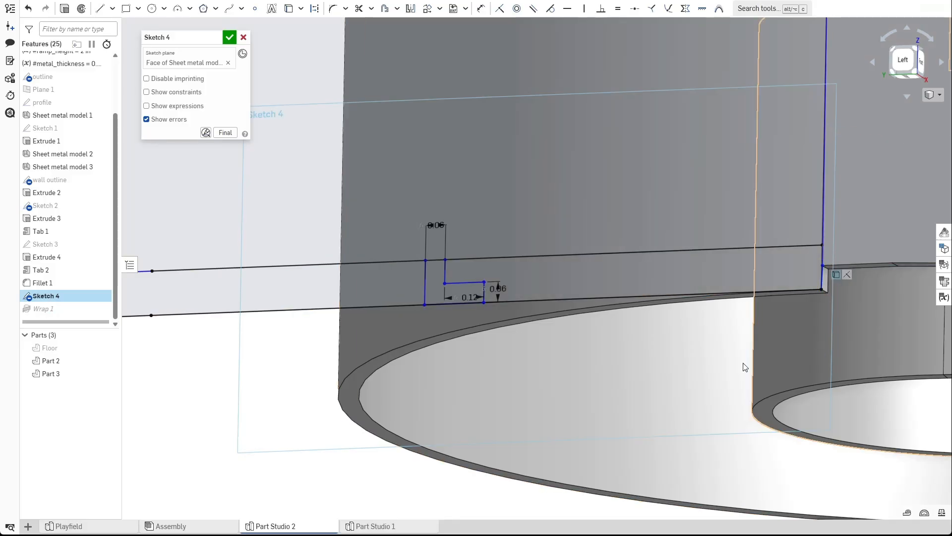
click(229, 37)
Edit Wrap 1, replace its tools with the two Sketch 4 faces along the wall's bottom strip, and confirm.
double_click(57, 309)
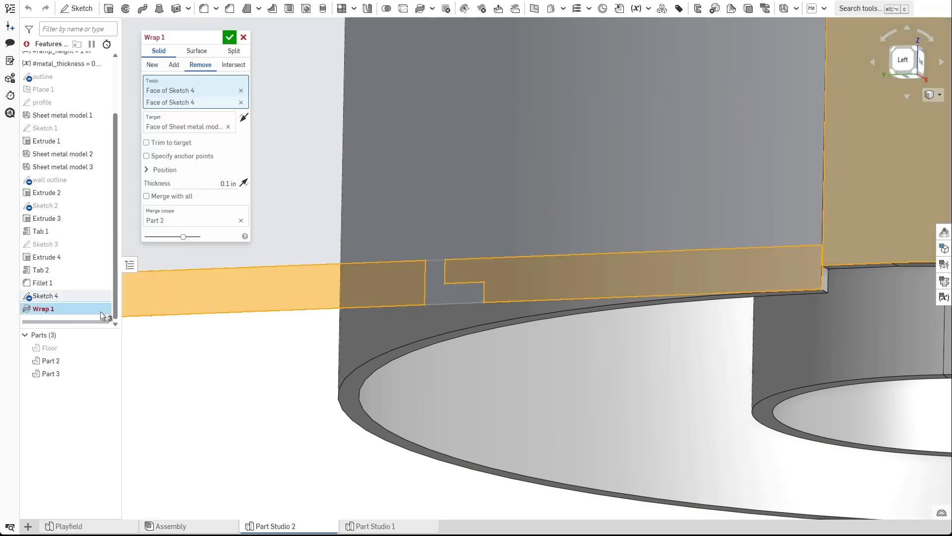
click(241, 100)
click(241, 89)
click(524, 300)
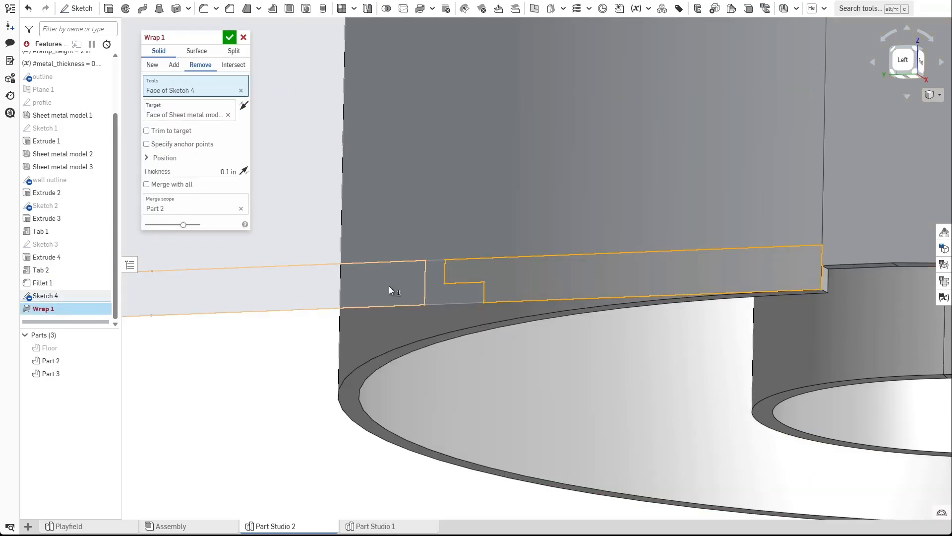
click(367, 287)
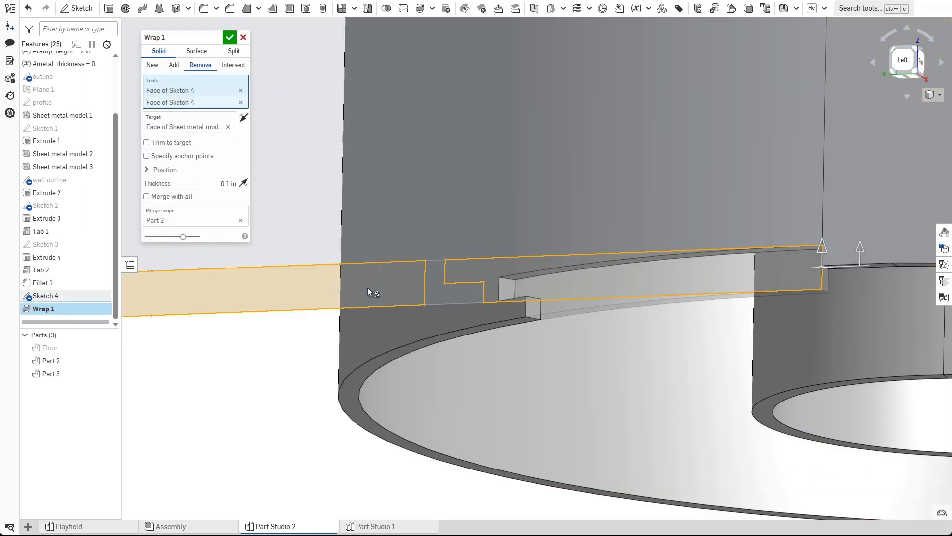
click(229, 37)
Hide Sketch 4, show the Floor part, and inspect where the wall tab meets the floor.
scroll(243, 75, down, 5)
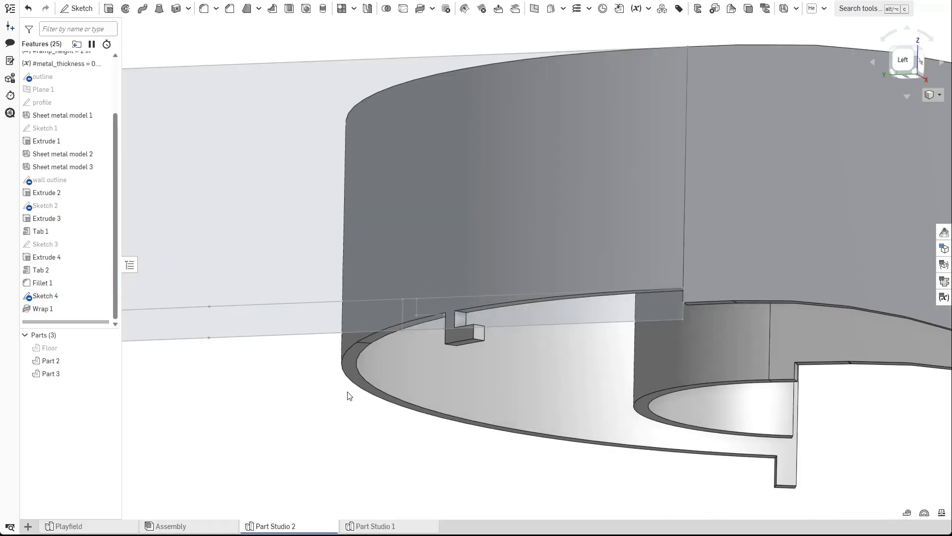
click(102, 295)
mouse_move(219, 361)
right_down()
mouse_move(314, 396)
mouse_move(248, 379)
right_up()
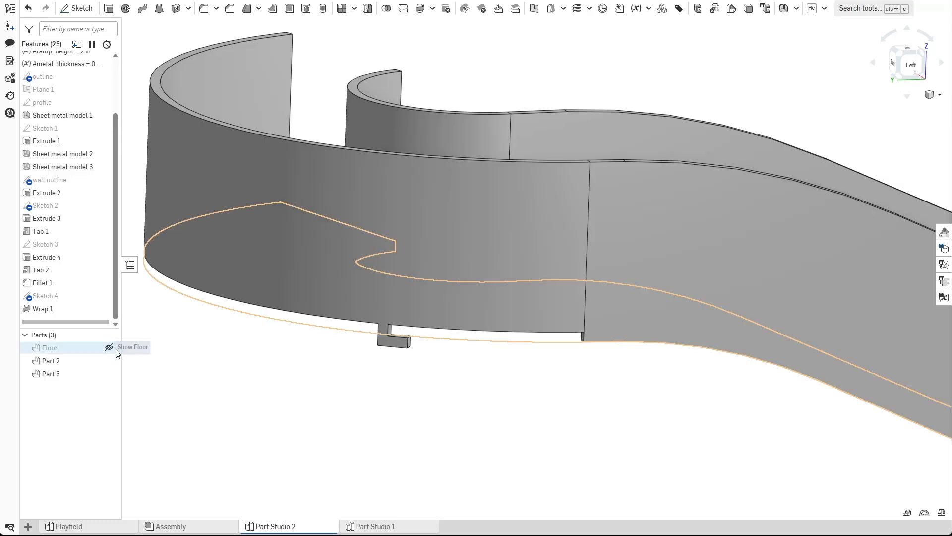
click(109, 347)
scroll(436, 304, up, 5)
scroll(420, 321, down, 4)
right_drag(425, 334, 586, 249)
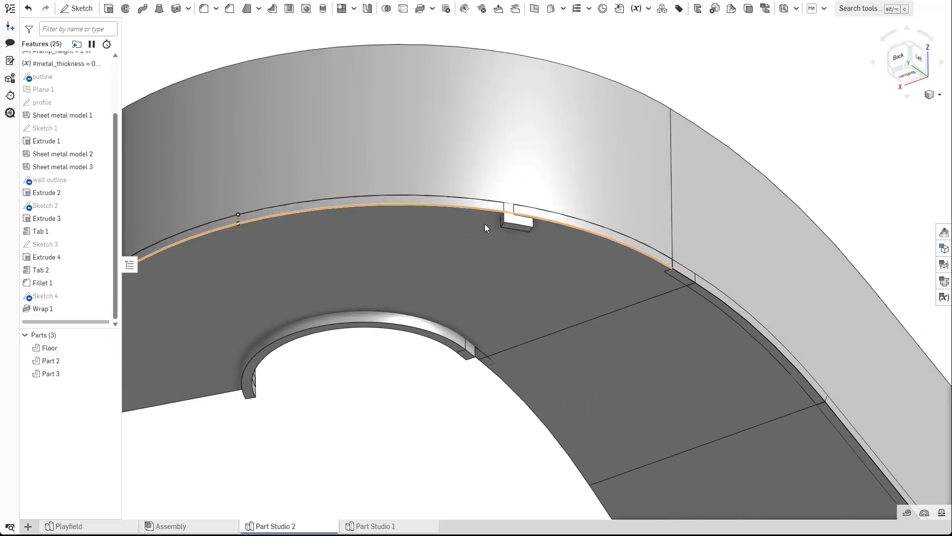
scroll(472, 245, down, 3)
right_drag(526, 280, 403, 218)
scroll(294, 302, up, 5)
right_drag(345, 325, 371, 232)
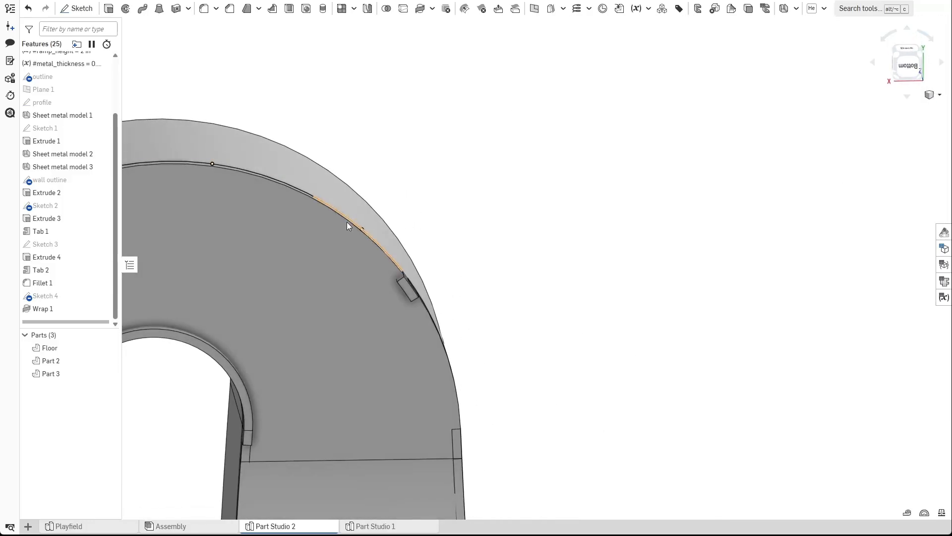
Create a sketch on the floor's underside face and project the wall tab's outline into it.
click(77, 9)
click(318, 322)
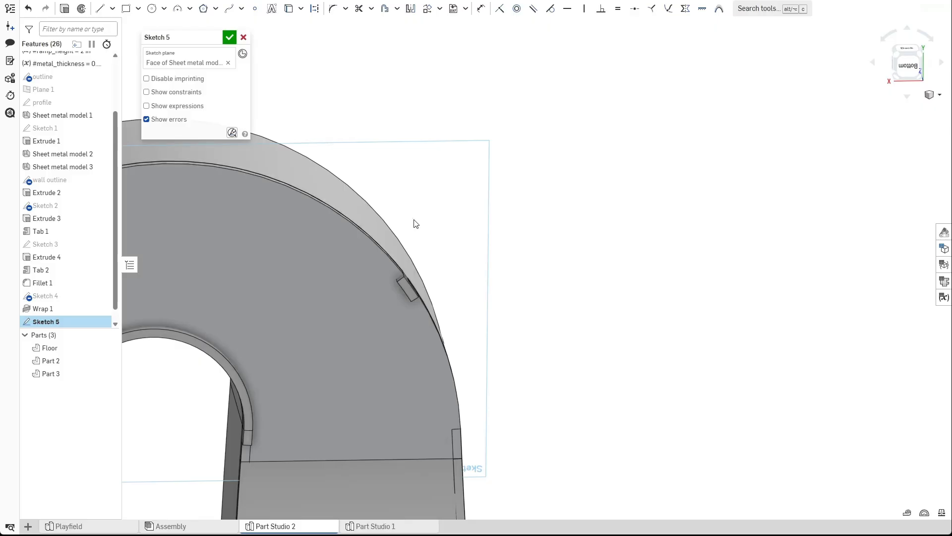
key(n)
scroll(774, 235, up, 6)
middle_drag(755, 245, 492, 231)
scroll(451, 262, up, 3)
scroll(371, 234, down, 1)
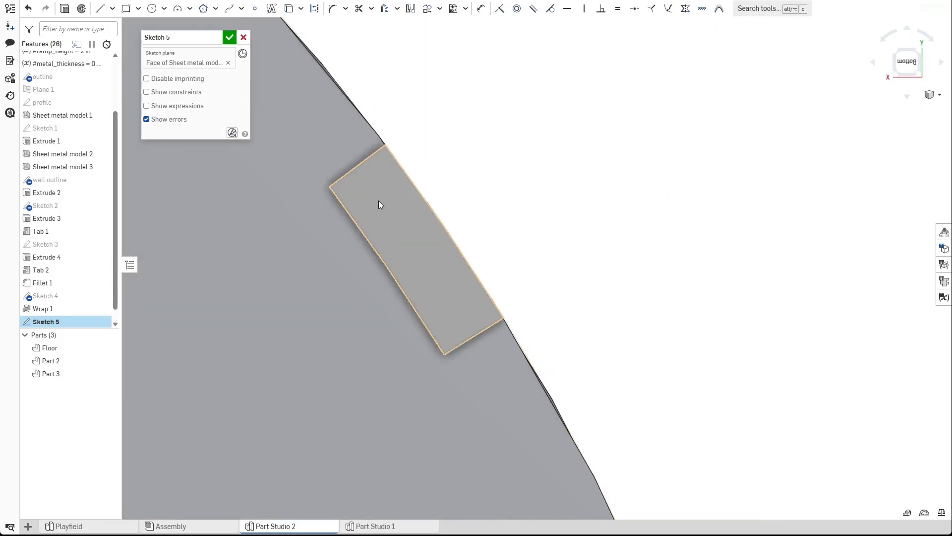
click(290, 8)
drag(307, 90, 631, 378)
Offset the projected tab outline by 0.01 in.
click(385, 10)
click(347, 175)
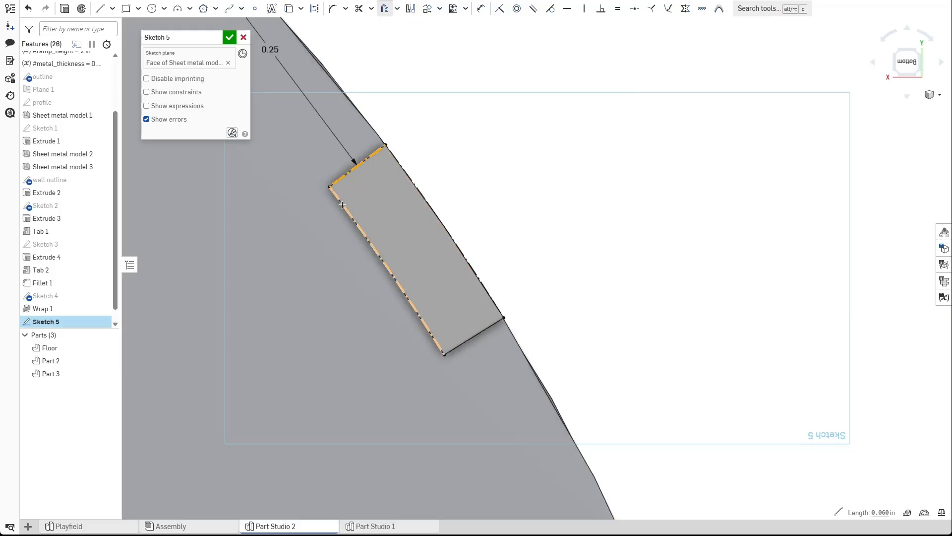
click(402, 172)
click(470, 336)
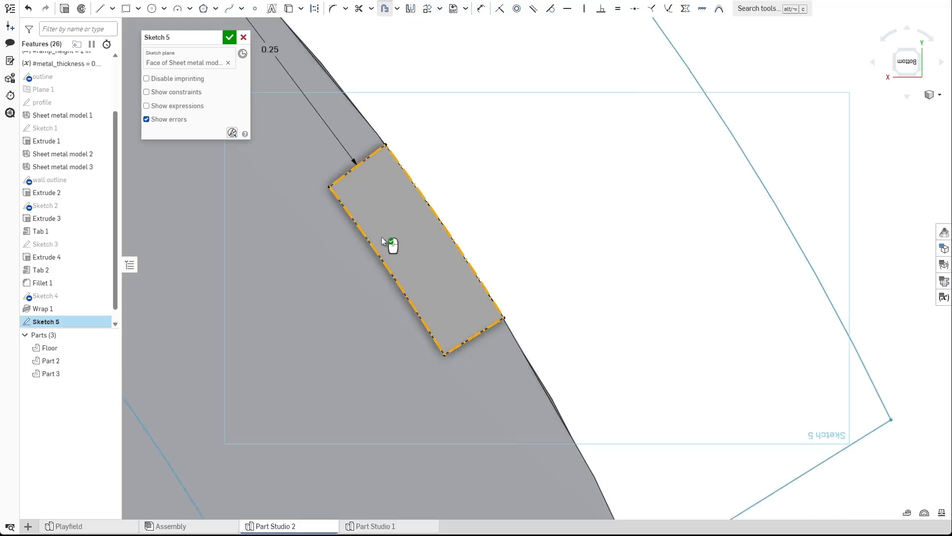
scroll(389, 240, down, 3)
scroll(312, 124, up, 3)
double_click(318, 125)
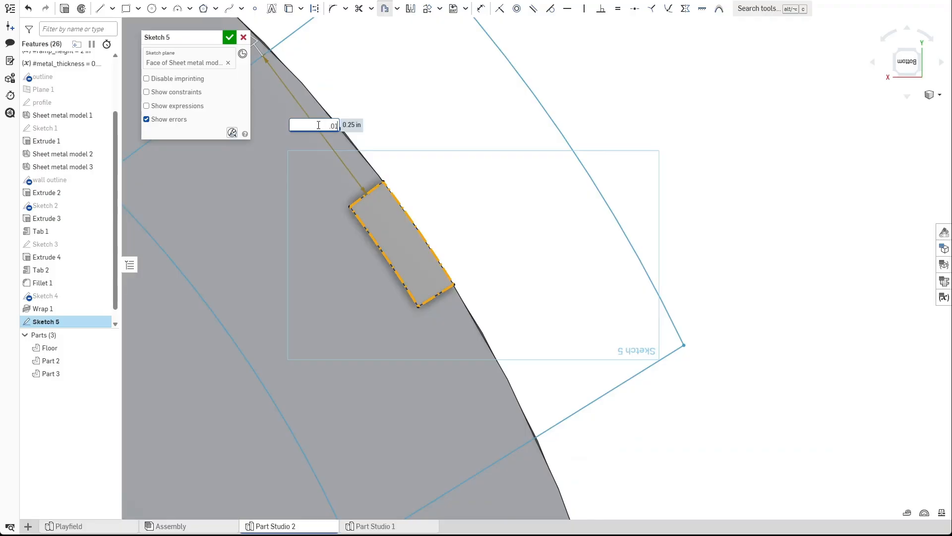
text(.01)
key(Return)
click(387, 143)
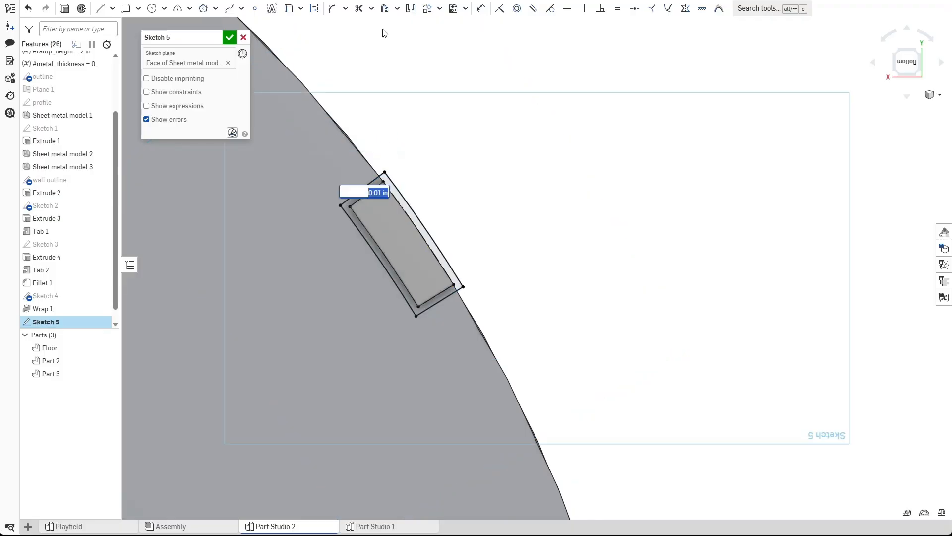
click(381, 14)
Create a second offset of the tab outline at 0.02 in.
scroll(366, 178, up, 2)
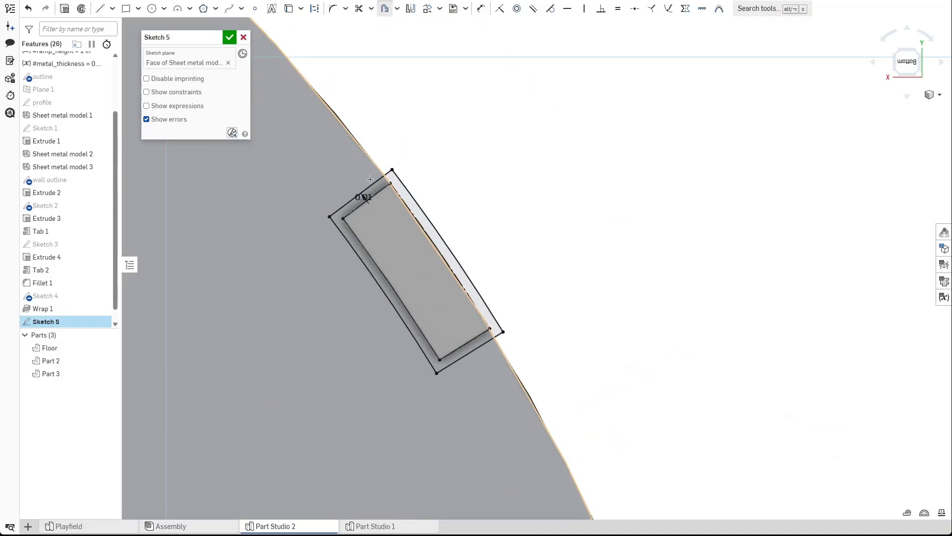
click(374, 182)
click(412, 196)
click(470, 351)
scroll(387, 248, down, 2)
double_click(397, 235)
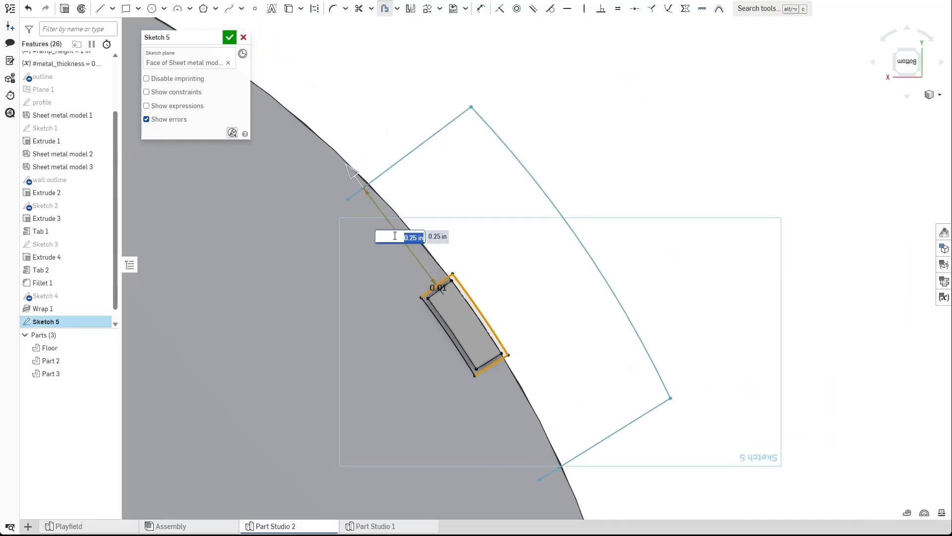
text(0.02)
key(Return)
click(482, 267)
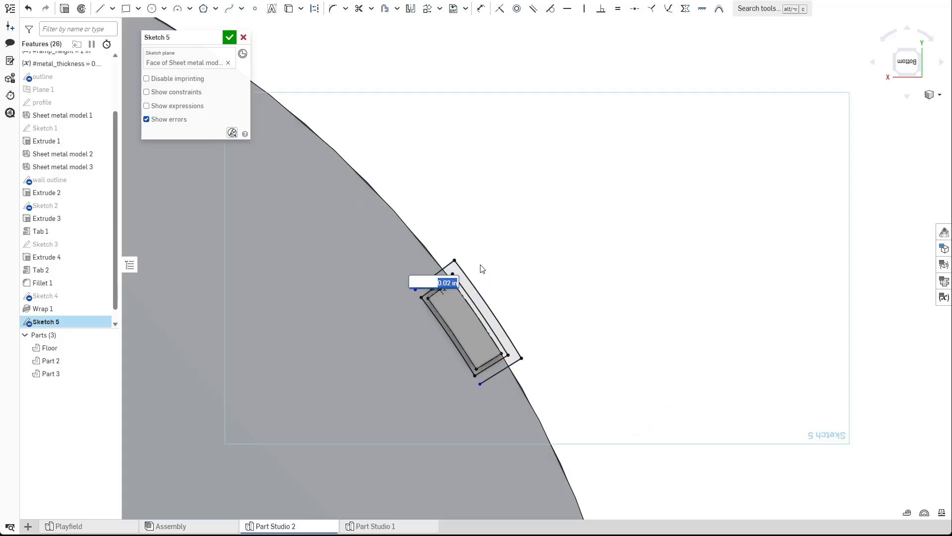
scroll(484, 274, up, 5)
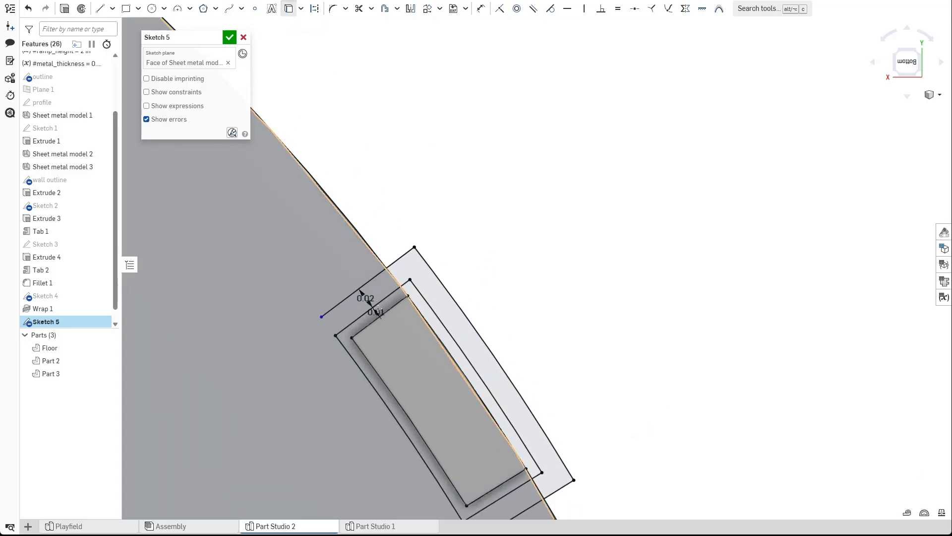
Close the sketch and extrude the ring between the tab offsets as a 1 in Remove cut into the floor.
click(369, 280)
middle_drag(457, 409, 430, 218)
click(483, 330)
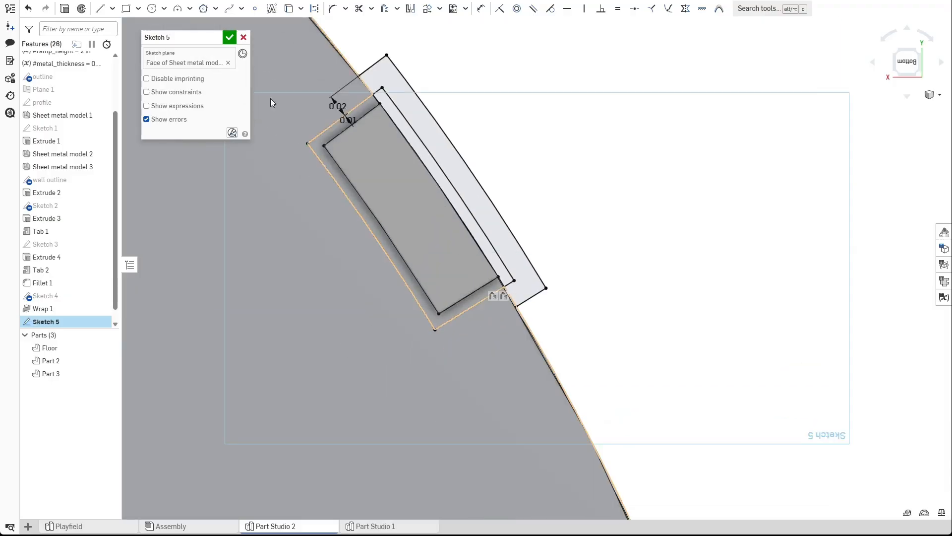
click(229, 37)
scroll(346, 107, up, 2)
key(shift+e)
click(358, 124)
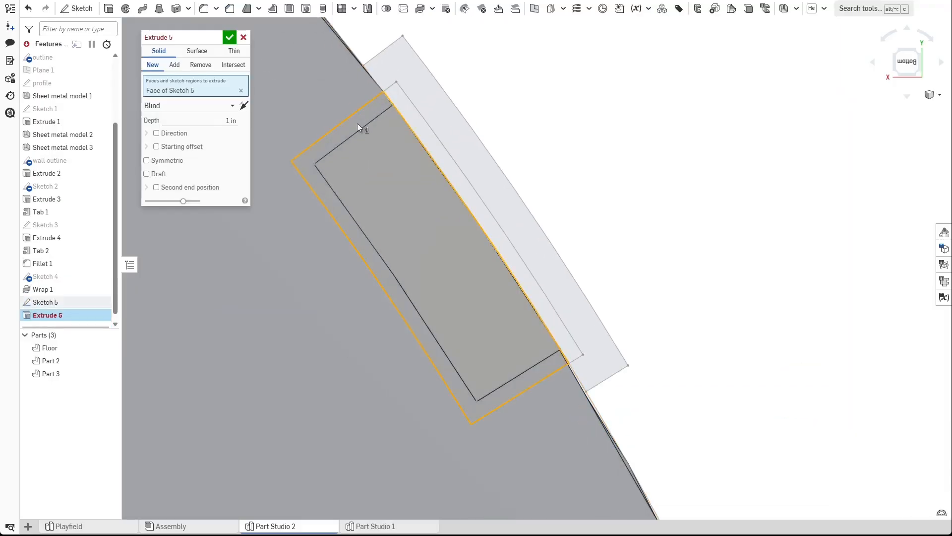
click(201, 64)
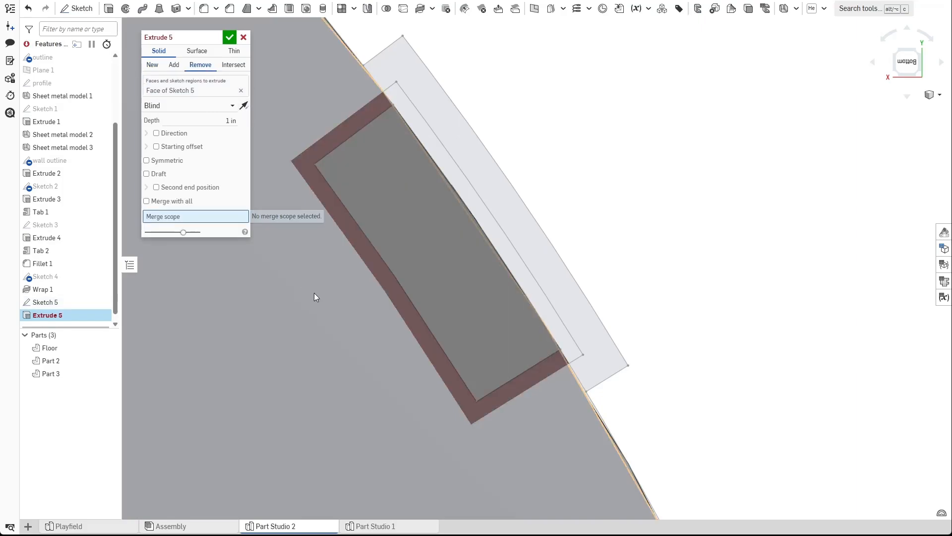
click(325, 310)
click(230, 38)
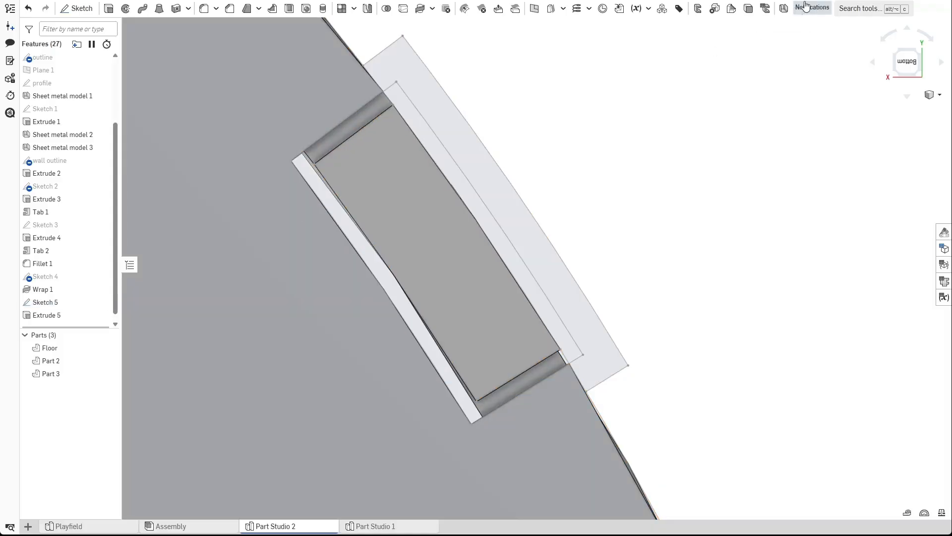
Create a sheet metal Tab from the wall's tab extrusion to merge it into the wall.
click(796, 8)
click(797, 74)
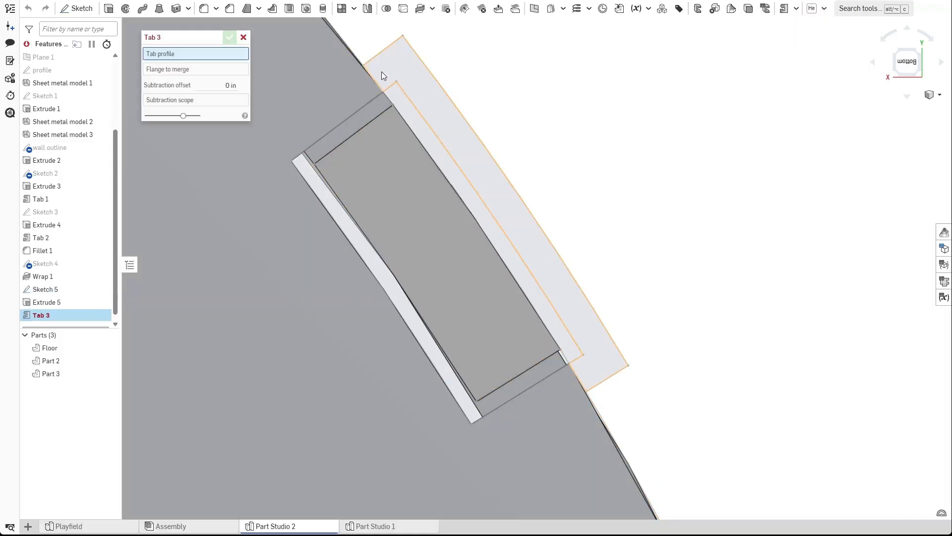
click(385, 70)
click(229, 37)
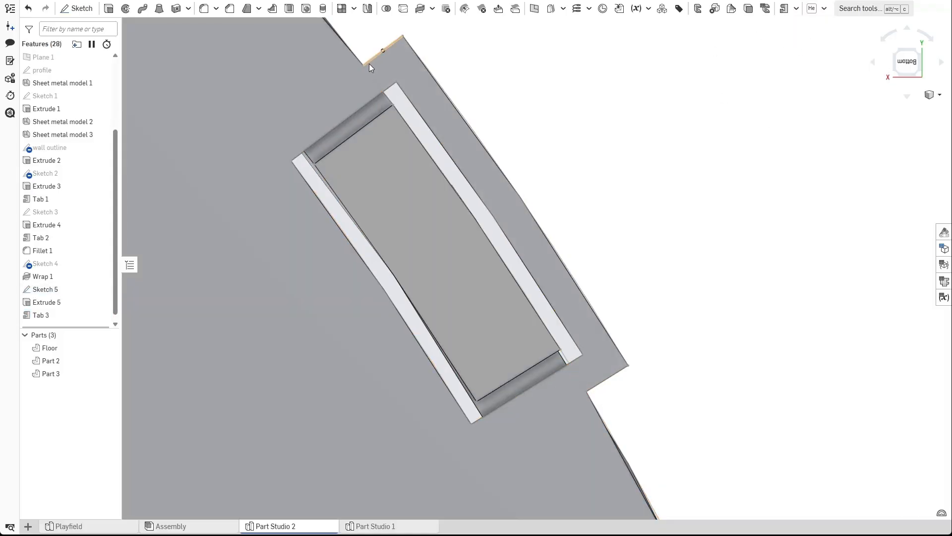
Fillet three edges of the new tab with a 0.015 in radius.
right_drag(370, 63, 314, 91)
click(202, 11)
middle_drag(346, 95, 346, 207)
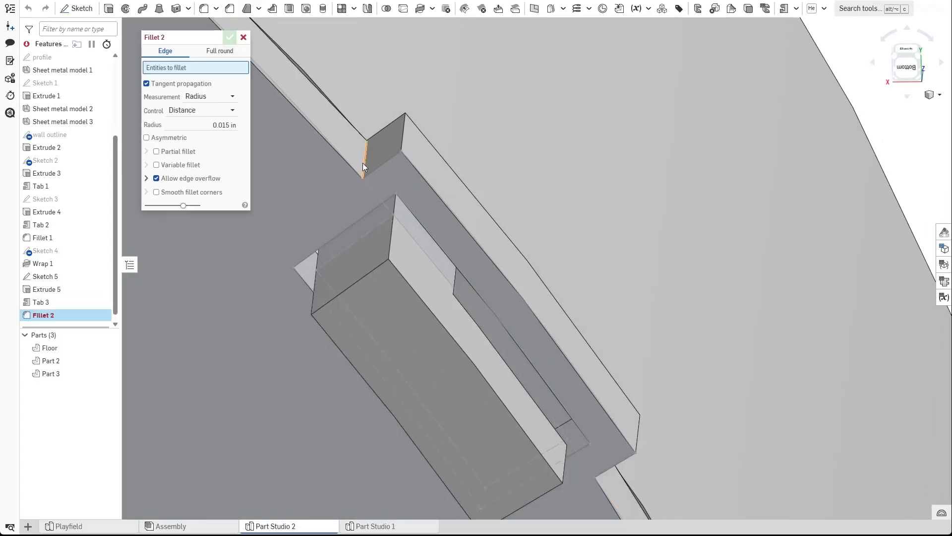
click(364, 162)
click(404, 137)
click(639, 436)
right_drag(639, 437, 450, 425)
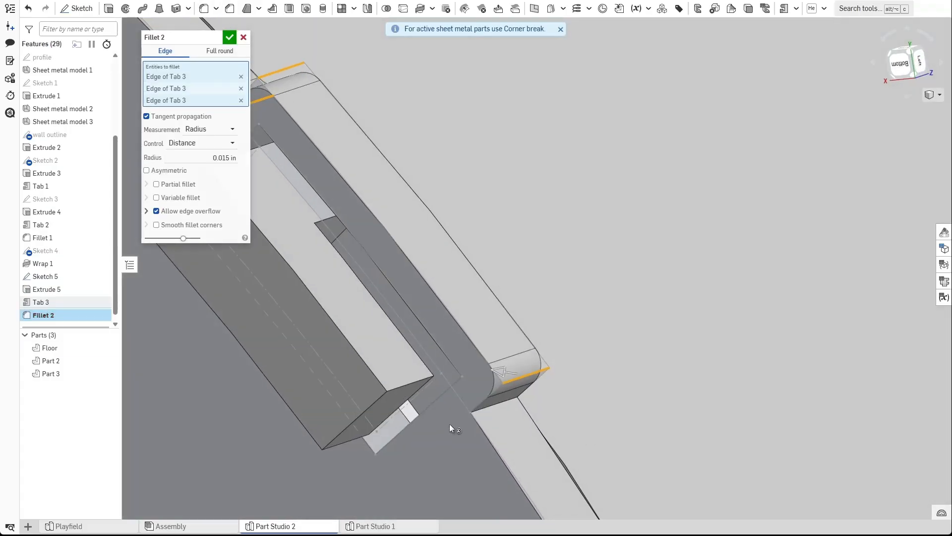
click(488, 410)
click(229, 38)
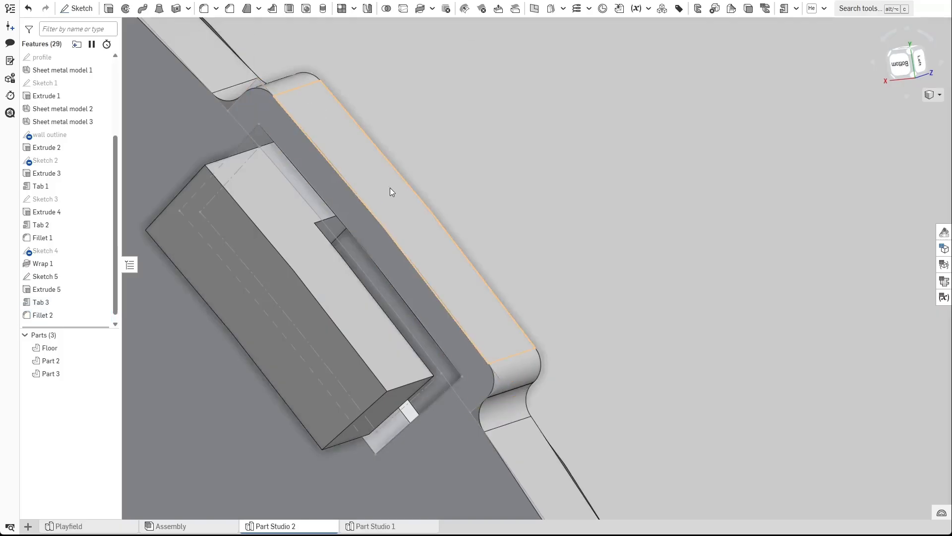
Hide Sketch 5 and Part 2, then inspect the tabs and slots along the ramp floor.
scroll(392, 193, down, 5)
click(101, 276)
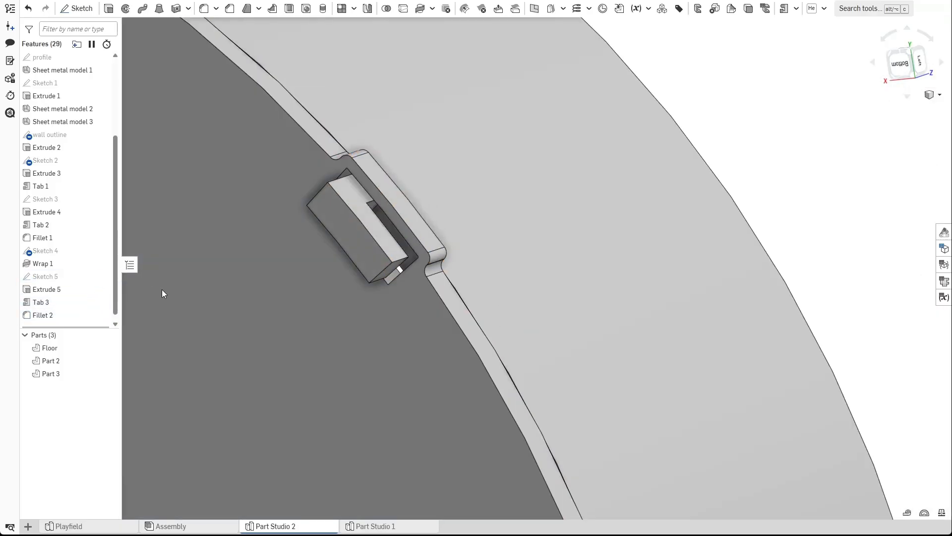
scroll(356, 223, down, 3)
mouse_move(356, 223)
right_down()
mouse_move(297, 299)
mouse_move(263, 276)
mouse_move(264, 218)
right_up()
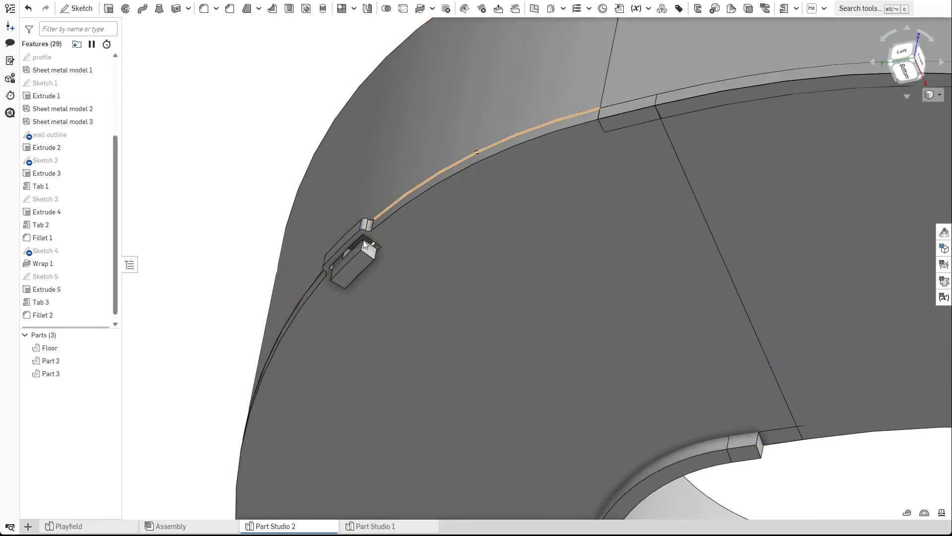
scroll(355, 259, up, 7)
right_drag(342, 307, 327, 286)
right_drag(445, 237, 480, 199)
scroll(480, 198, down, 5)
click(109, 362)
right_drag(294, 297, 302, 320)
scroll(308, 324, down, 4)
middle_drag(350, 342, 327, 286)
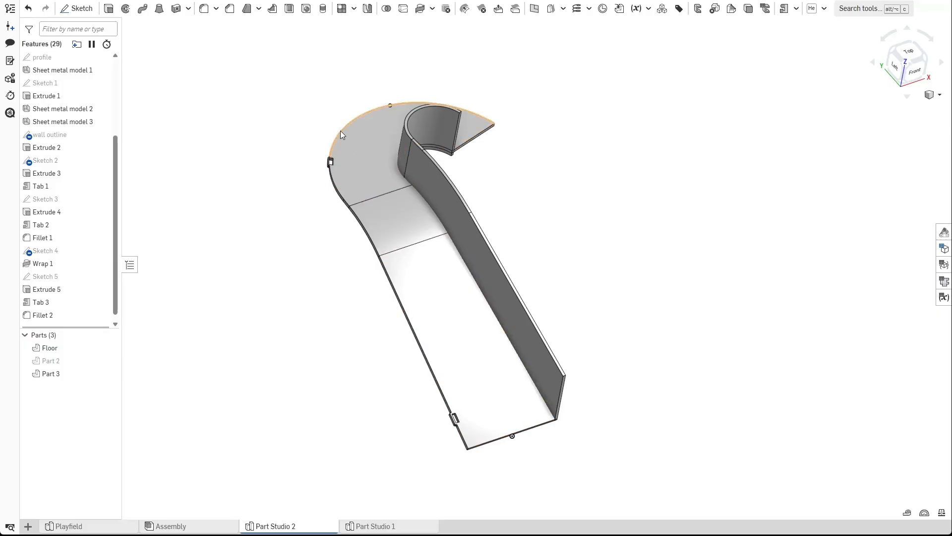
right_drag(279, 267, 453, 266)
click(453, 266)
click(551, 349)
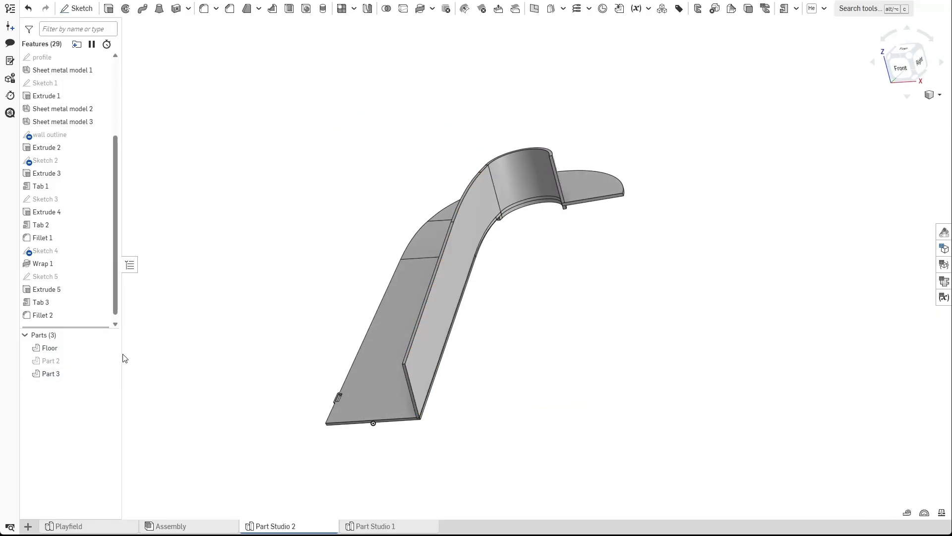
Show Part 2 again and inspect the walls and floor at the ramp's curved upper end.
click(106, 360)
right_drag(248, 293, 423, 294)
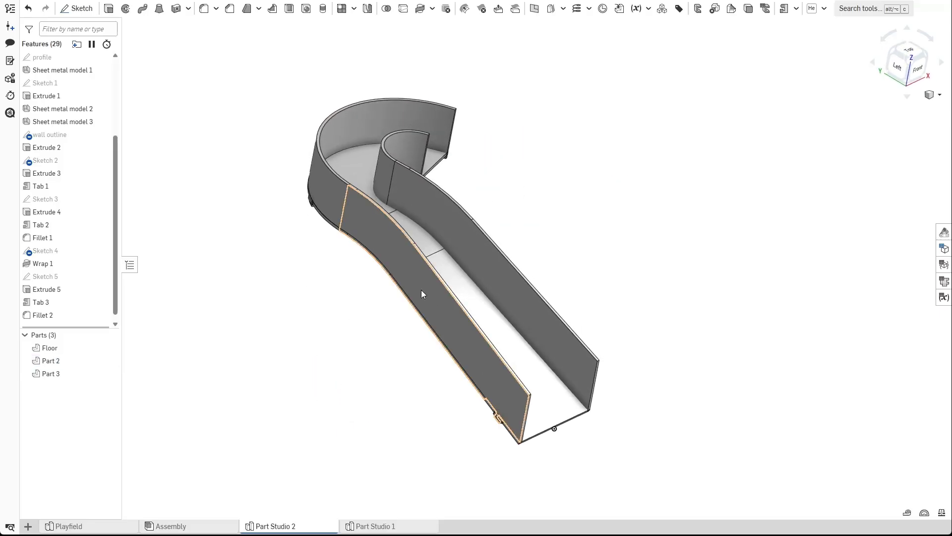
right_drag(351, 287, 340, 243)
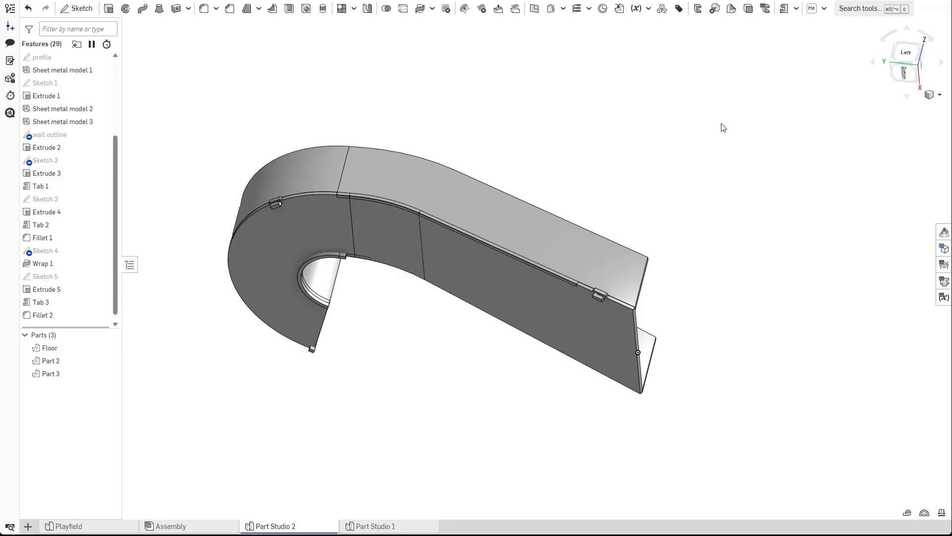
right_drag(643, 131, 541, 171)
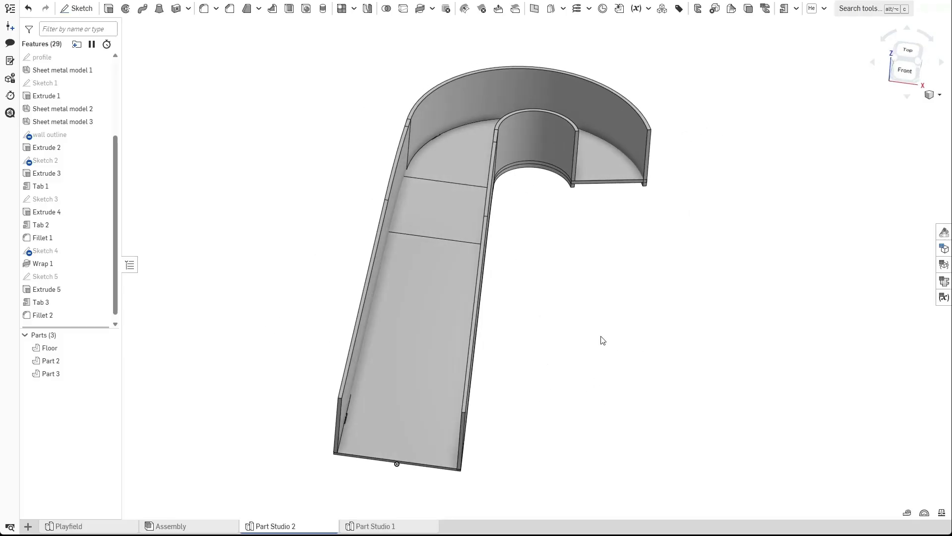
right_drag(587, 292, 596, 269)
scroll(597, 270, up, 6)
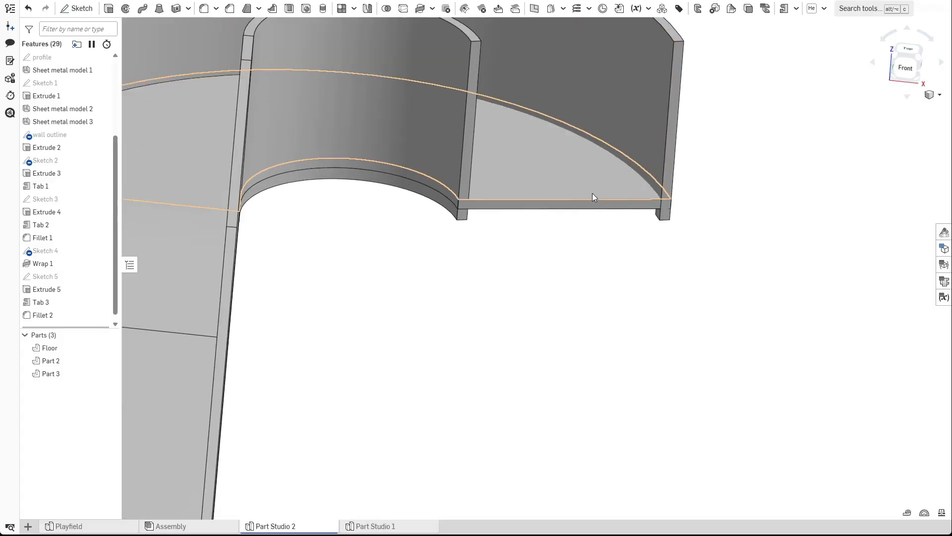
click(576, 213)
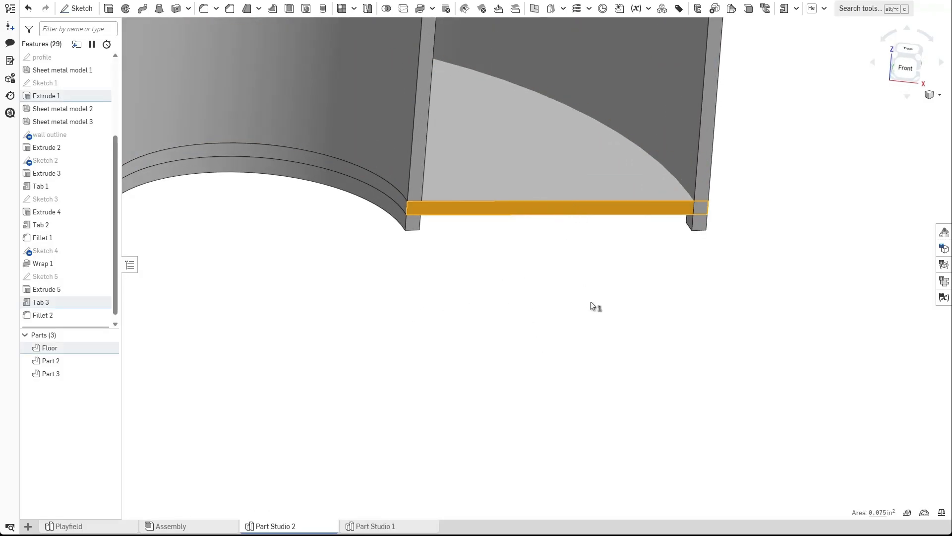
scroll(588, 312, down, 5)
right_drag(580, 319, 602, 249)
right_drag(528, 324, 568, 334)
scroll(550, 350, down, 4)
middle_drag(573, 378, 581, 285)
click(581, 289)
right_drag(579, 343, 625, 242)
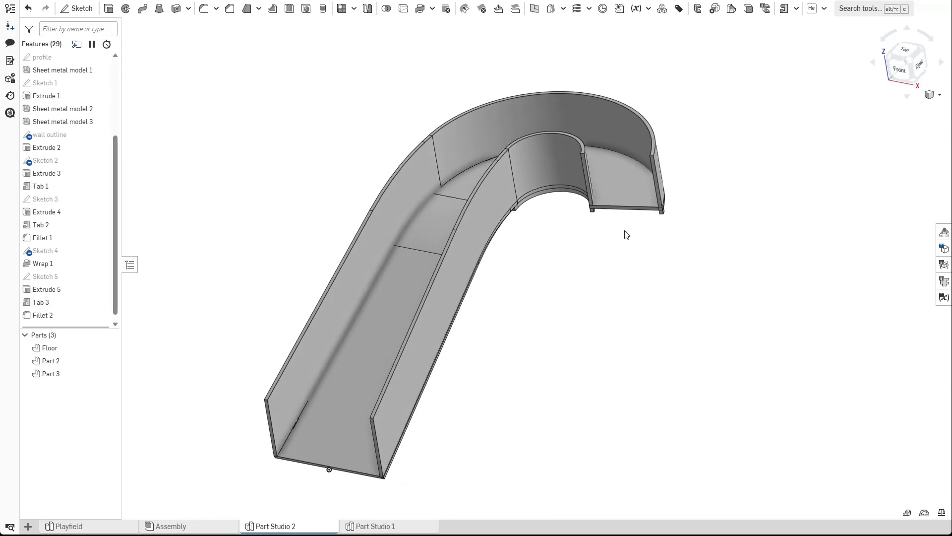
scroll(626, 194, up, 10)
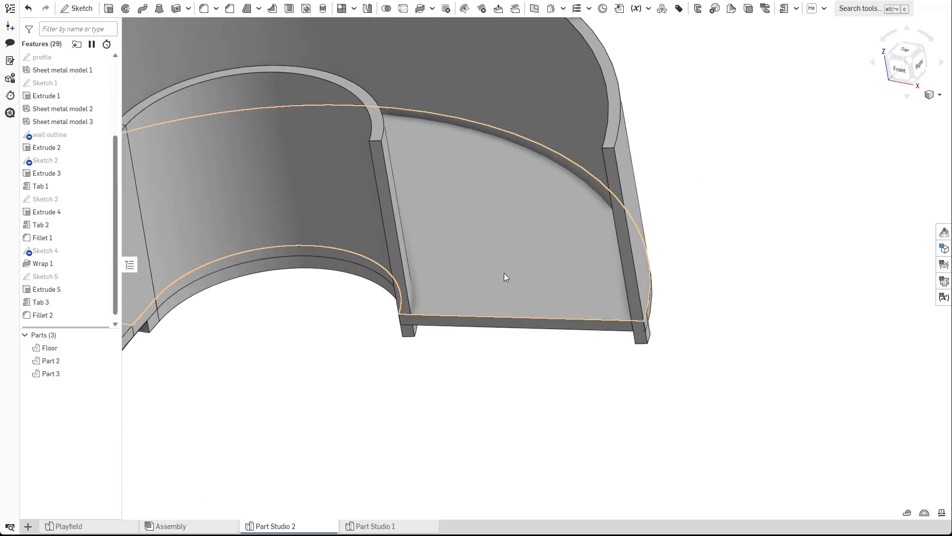
right_drag(516, 289, 465, 364)
scroll(465, 320, down, 2)
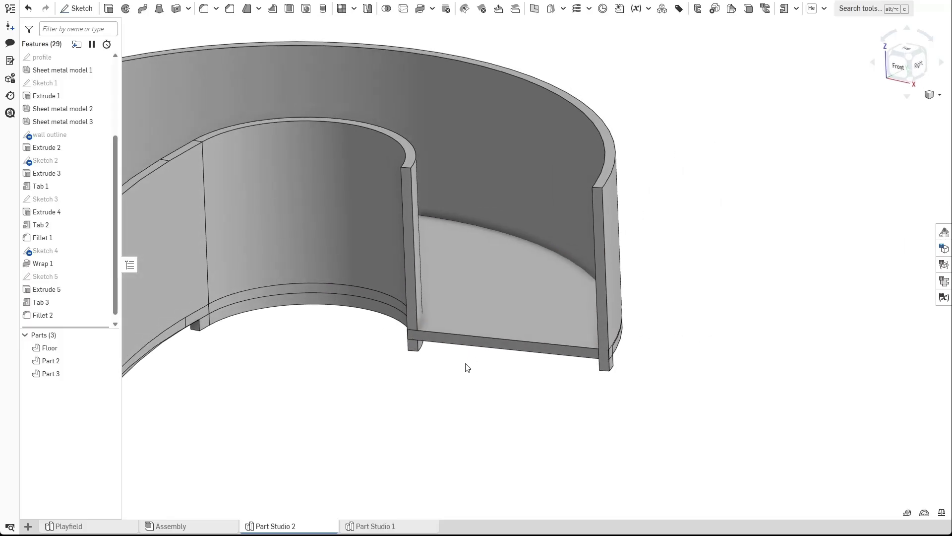
scroll(456, 353, down, 1)
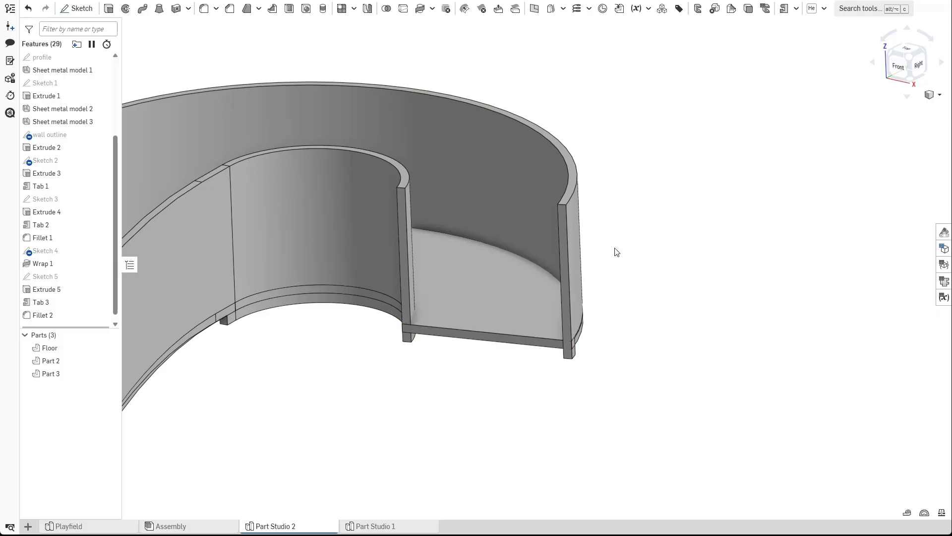
Add a sheet metal Flange on the floor's end edge, flipped to the opposite side, 0.5 in long.
click(796, 8)
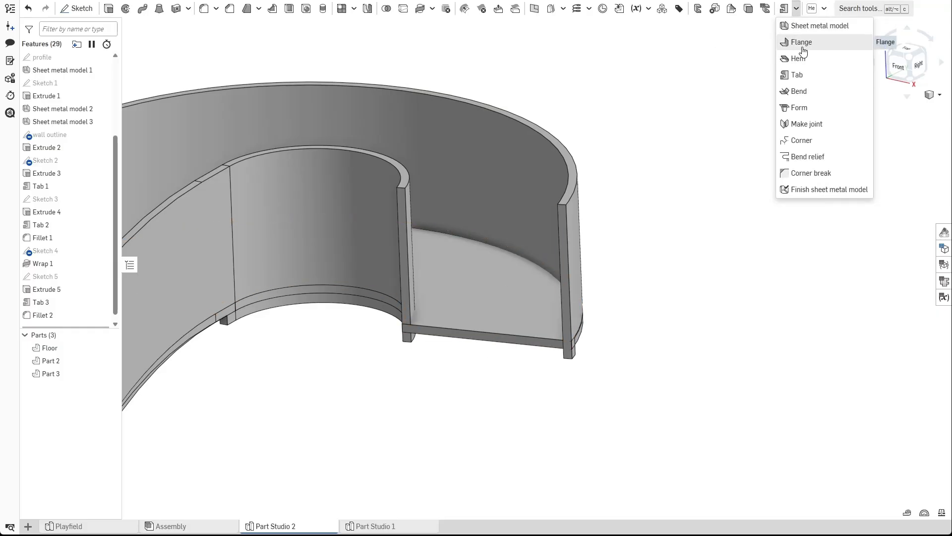
click(785, 50)
click(496, 334)
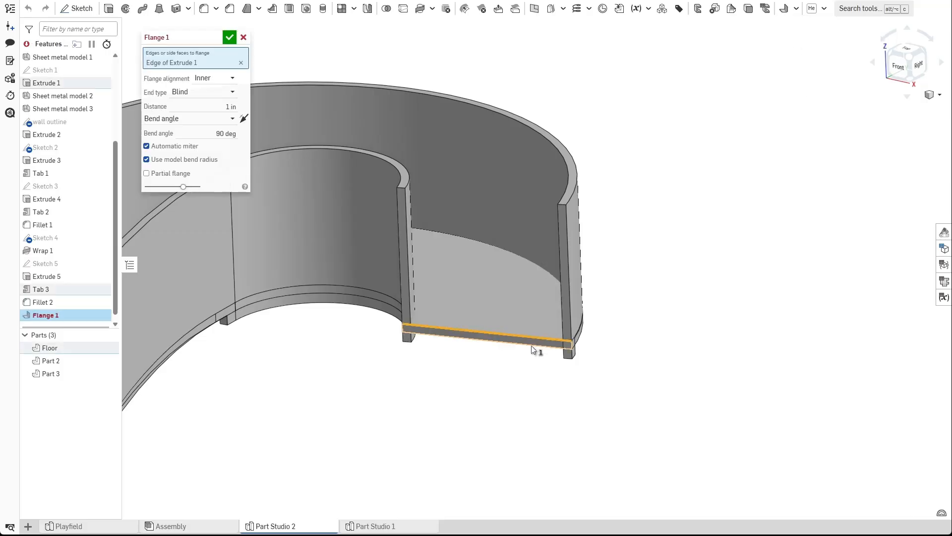
click(244, 118)
click(223, 110)
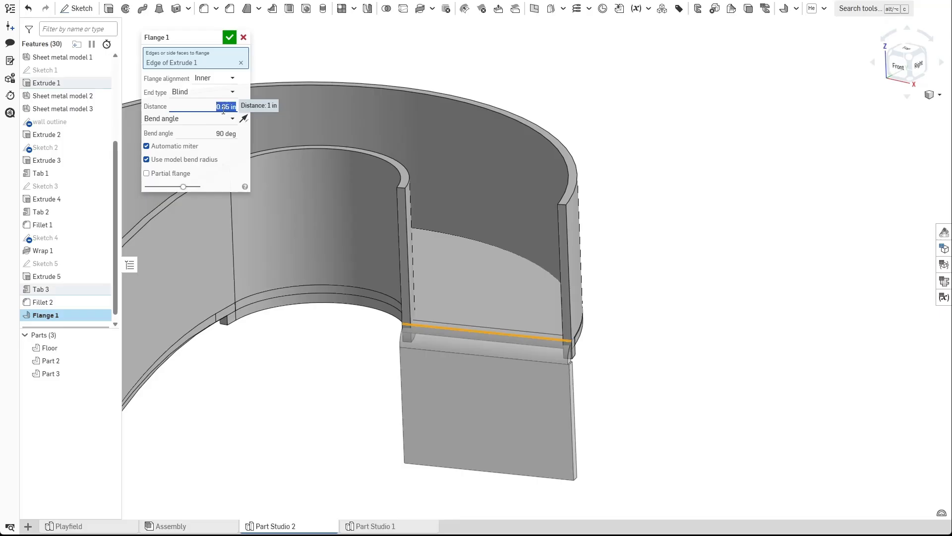
key(Return)
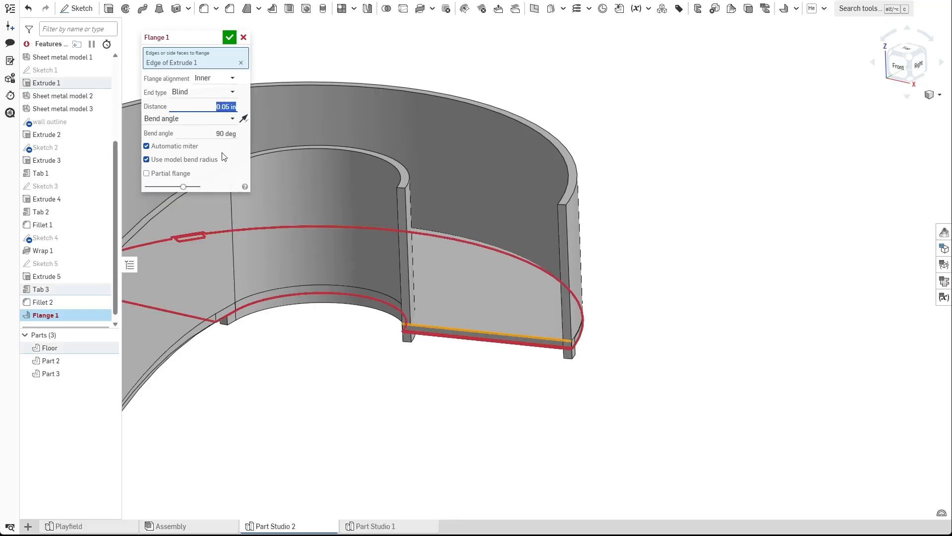
text(.5)
key(Return)
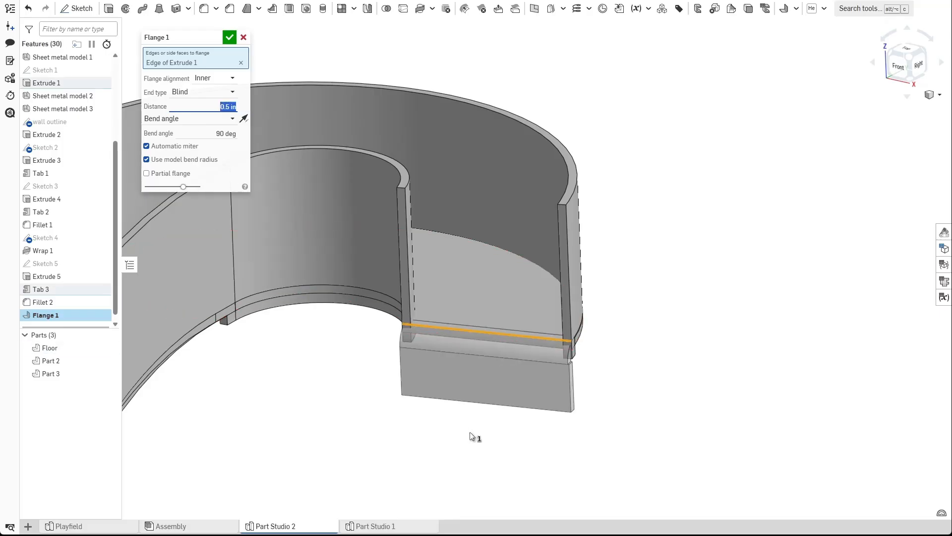
right_drag(471, 436, 448, 425)
right_drag(425, 318, 358, 426)
key(Return)
mouse_move(428, 342)
right_down()
mouse_move(466, 370)
mouse_move(465, 338)
mouse_move(435, 330)
right_up()
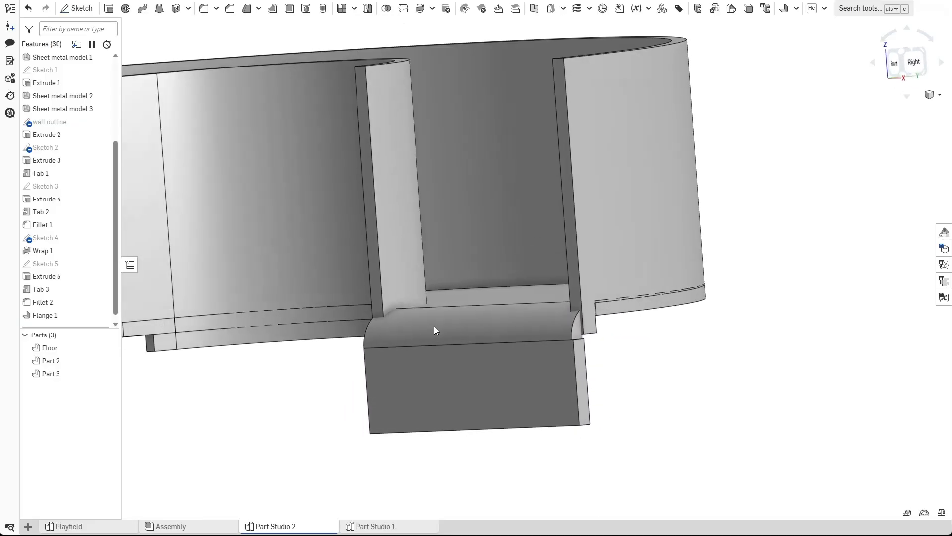
Examine the new flange's bend and faces, then undo the flange.
click(479, 332)
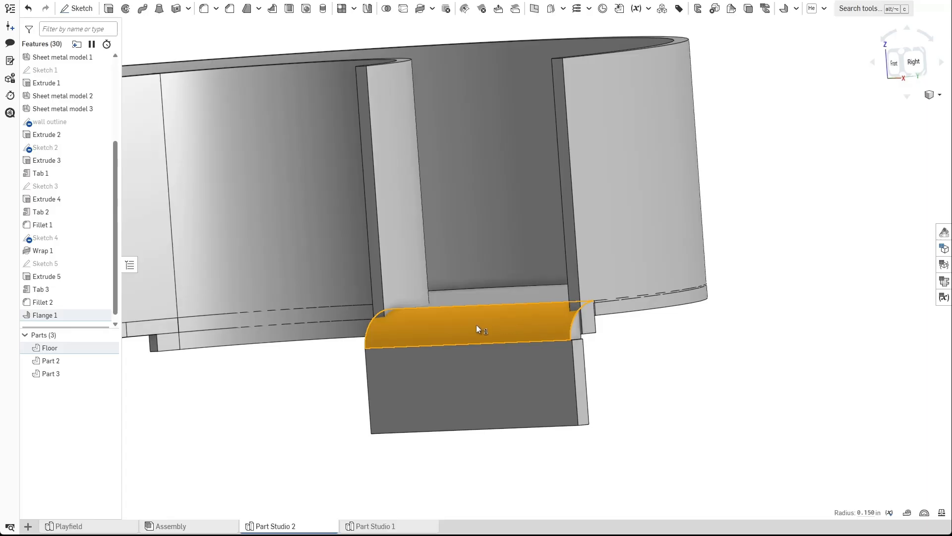
click(691, 379)
right_drag(691, 379, 608, 343)
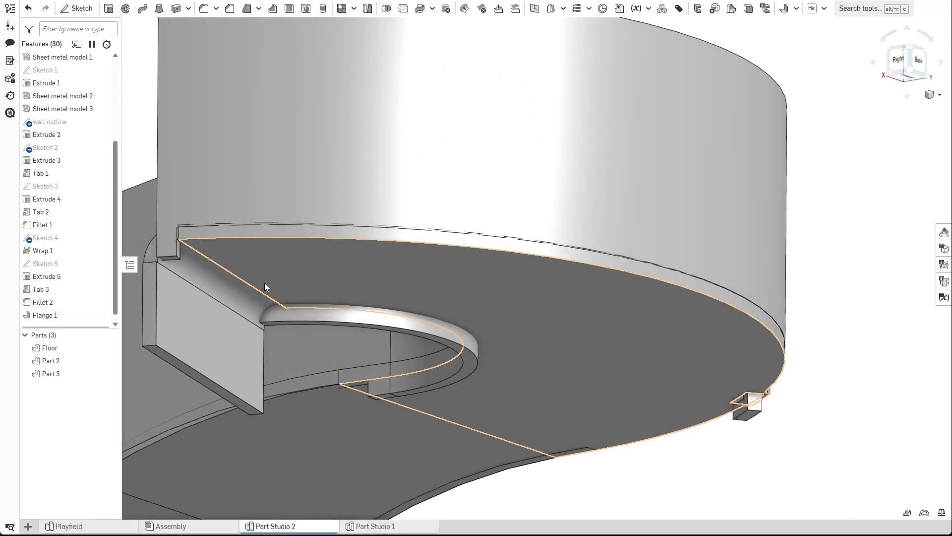
click(218, 316)
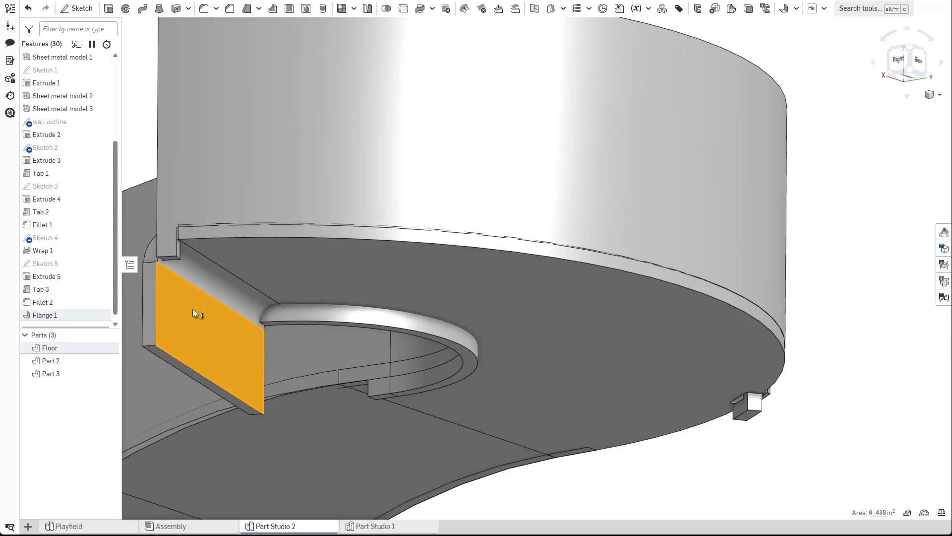
click(810, 338)
scroll(358, 306, down, 3)
right_drag(358, 306, 456, 311)
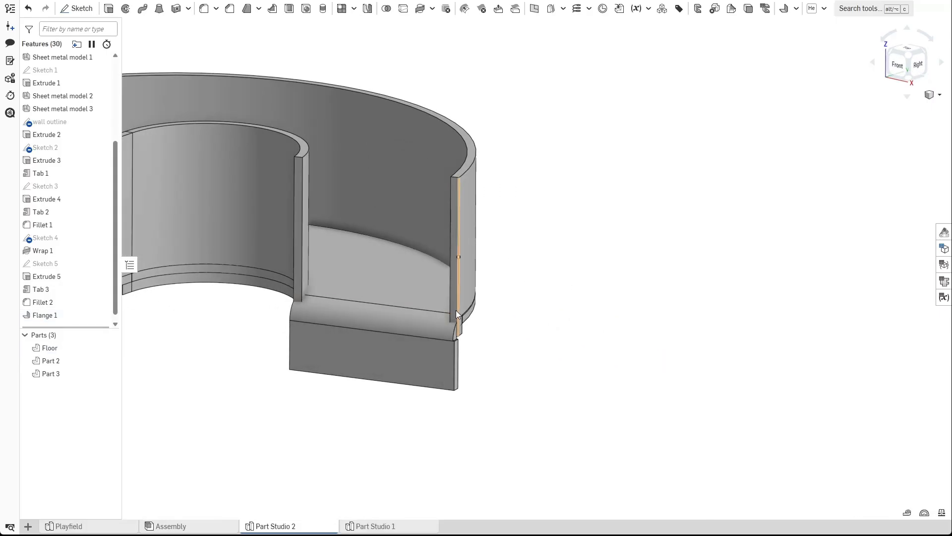
key(ctrl+z)
Start a new sketch on the floor's top face at the ramp's upper end, viewed normal to it.
right_drag(410, 350, 405, 361)
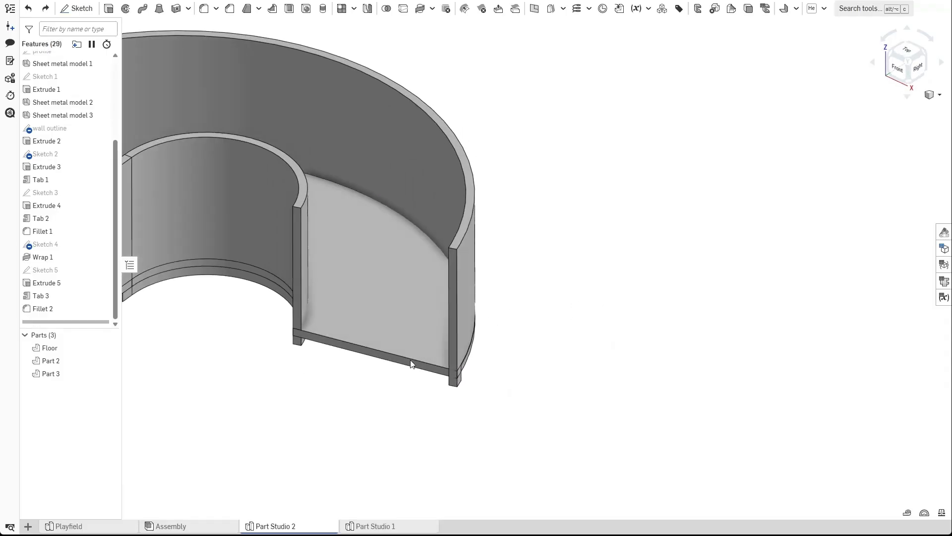
middle_drag(292, 391, 426, 306)
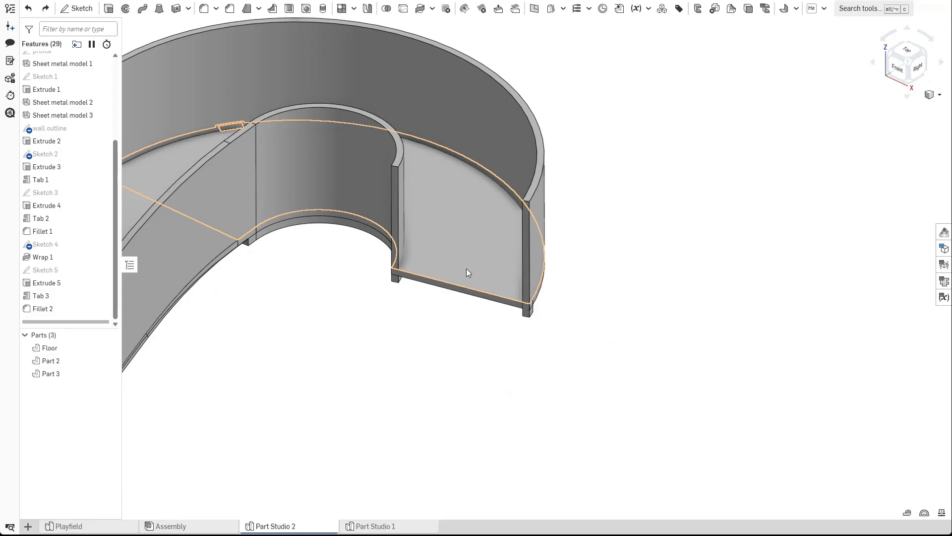
click(77, 8)
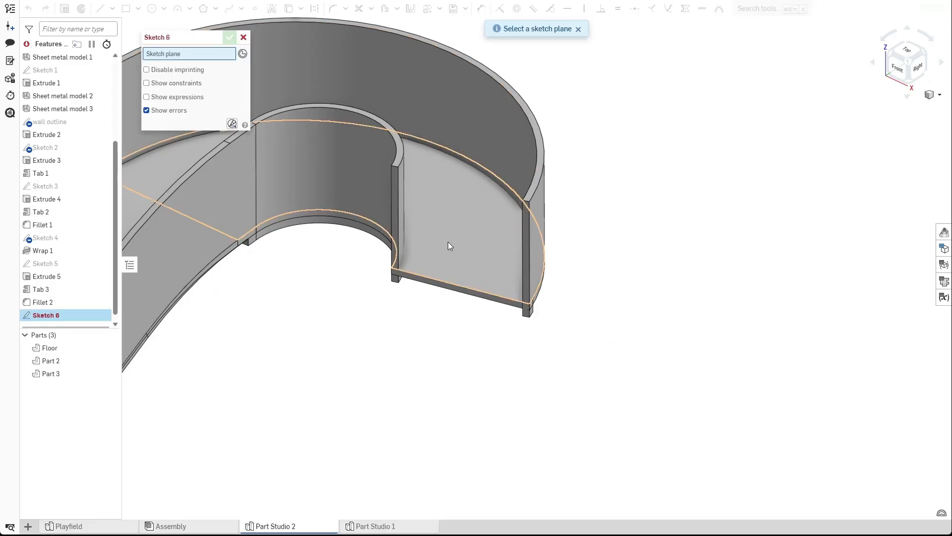
click(454, 246)
key(n)
scroll(464, 280, up, 8)
scroll(470, 270, down, 5)
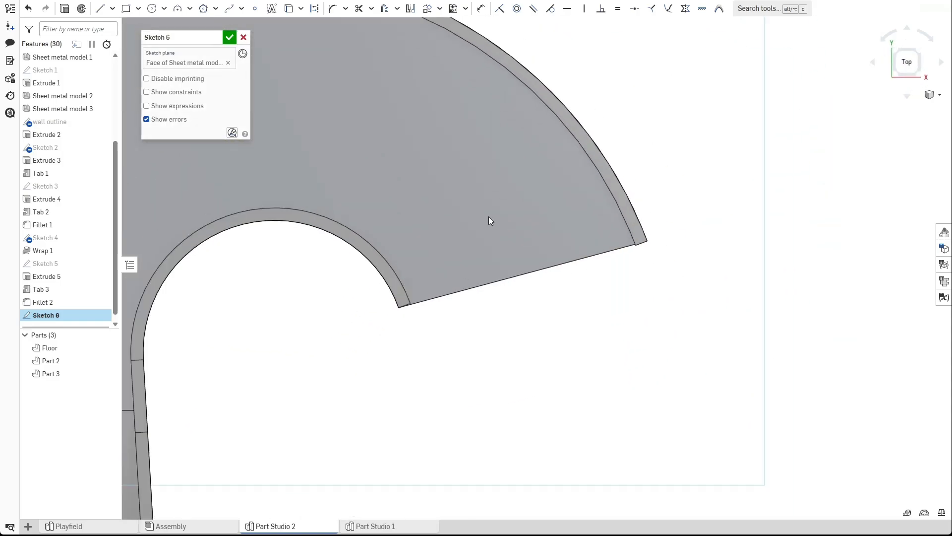
Draw a construction line outward from the midpoint of the floor's end edge.
click(100, 8)
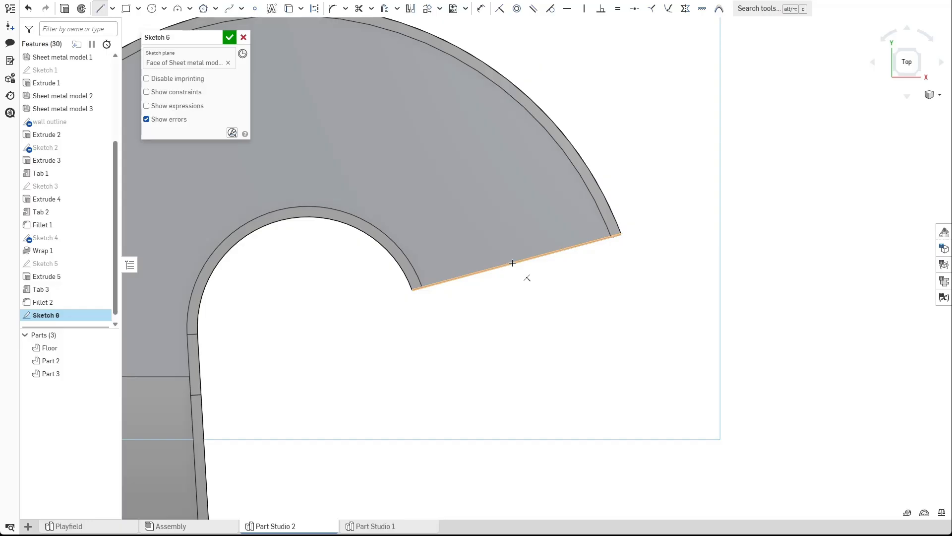
click(517, 263)
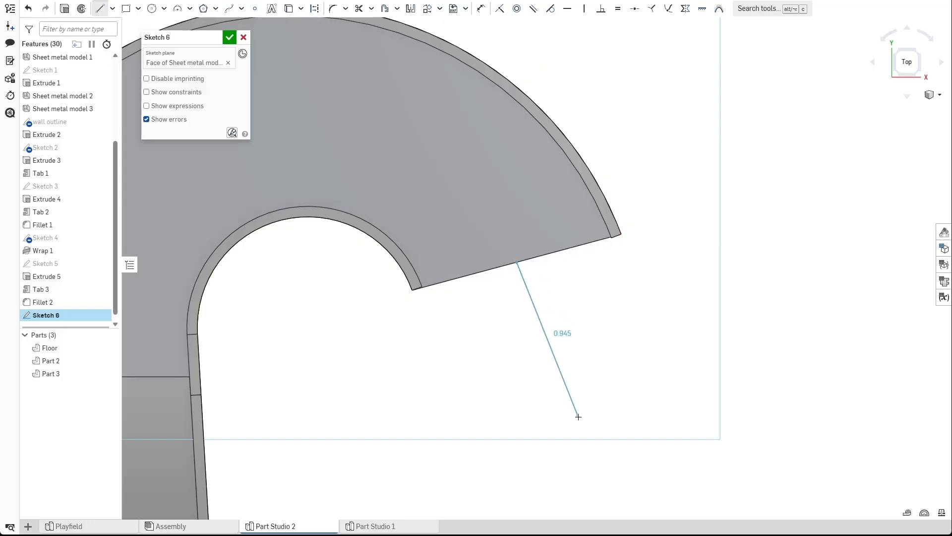
click(561, 437)
click(558, 419)
key(q)
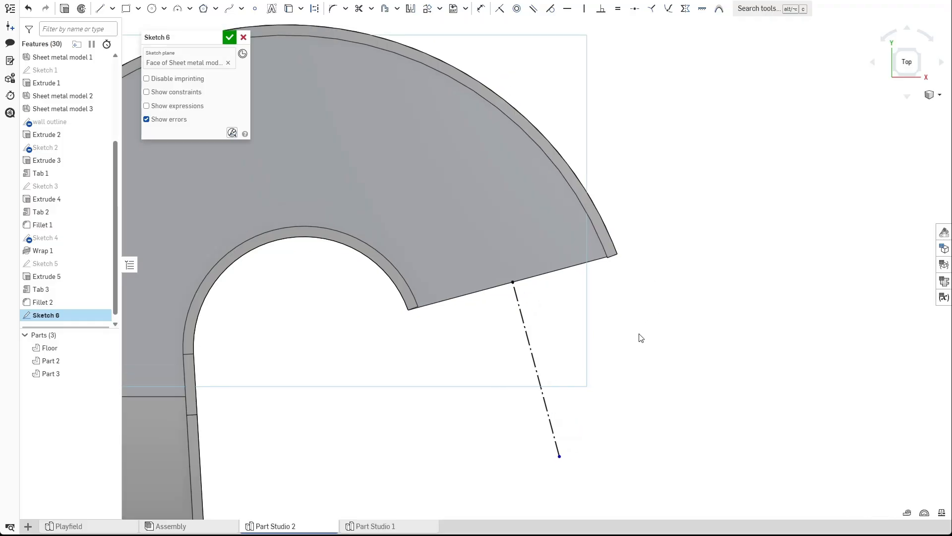
scroll(513, 340, up, 3)
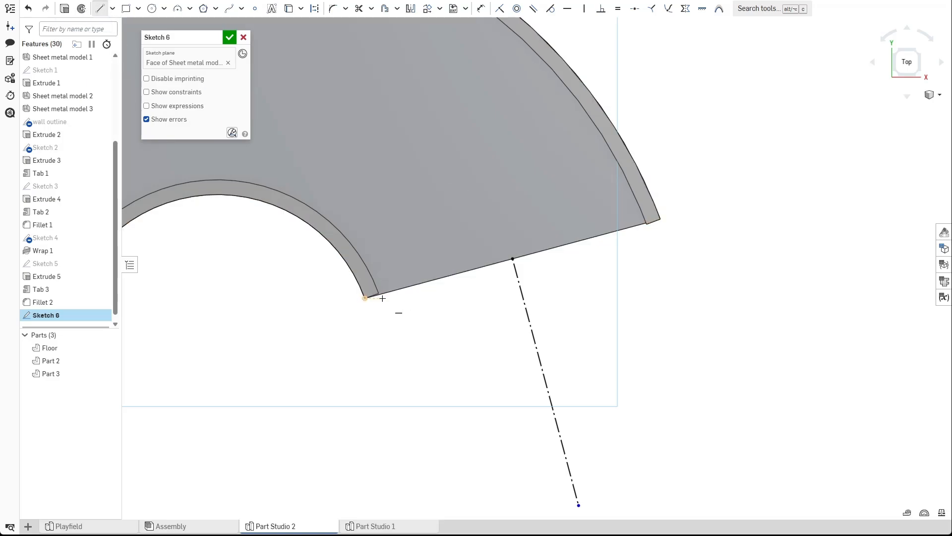
Draw two lines outward from both corners of the floor's end edge.
key(ctrl+z)
click(100, 9)
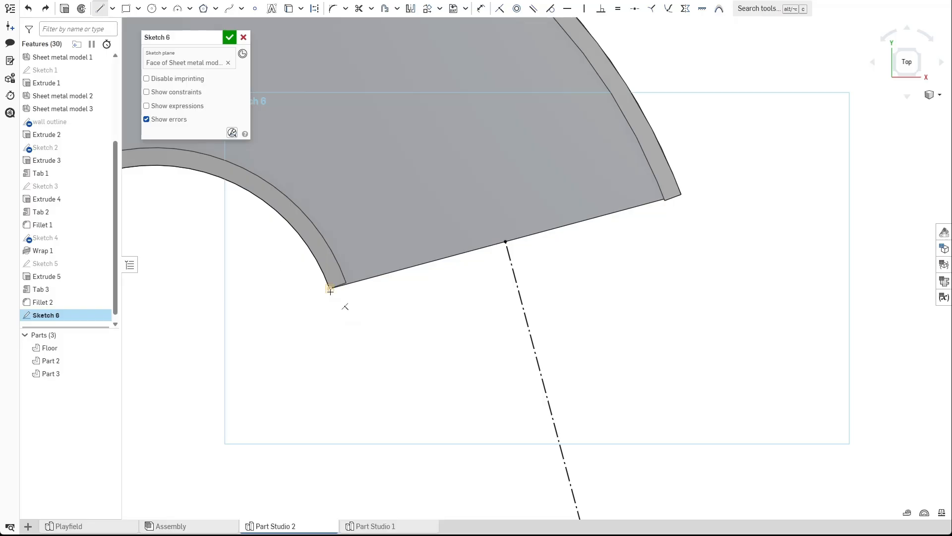
click(330, 288)
double_click(366, 417)
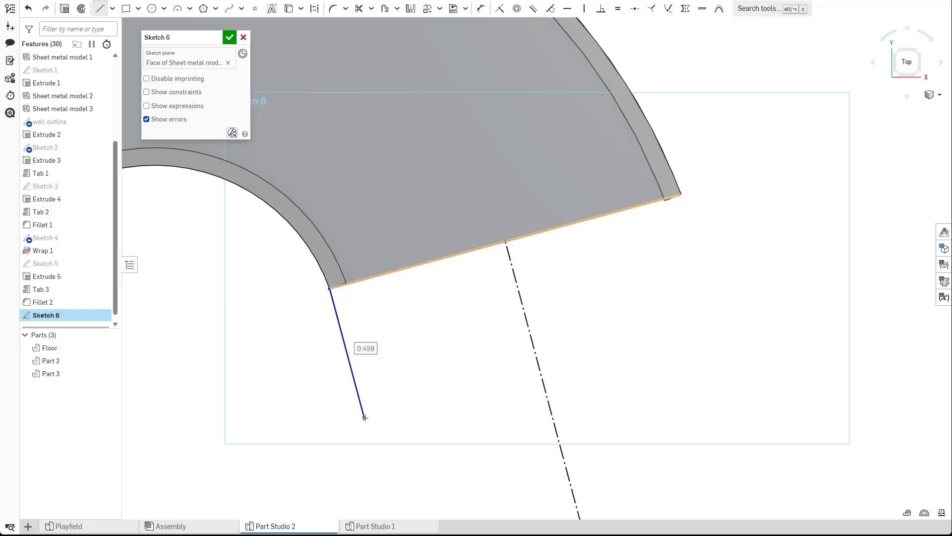
click(681, 195)
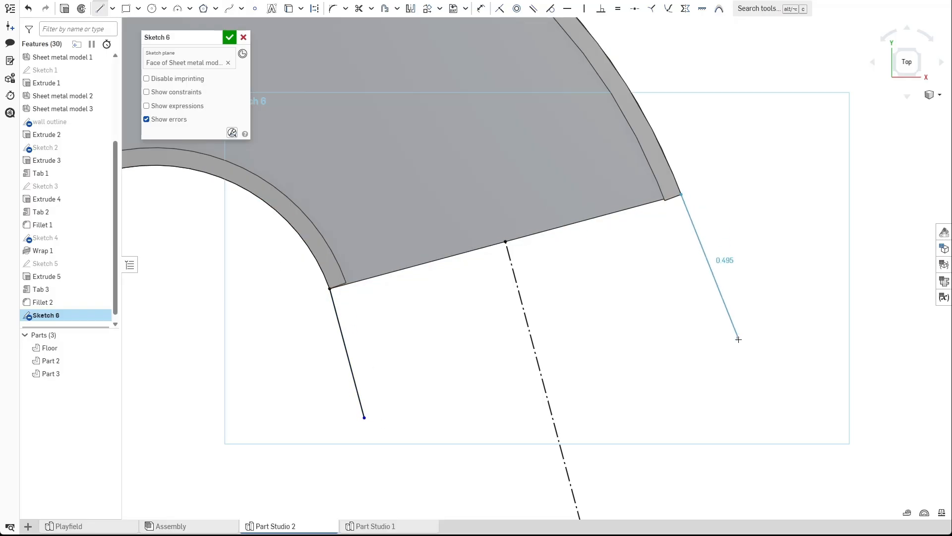
click(730, 377)
key(Escape)
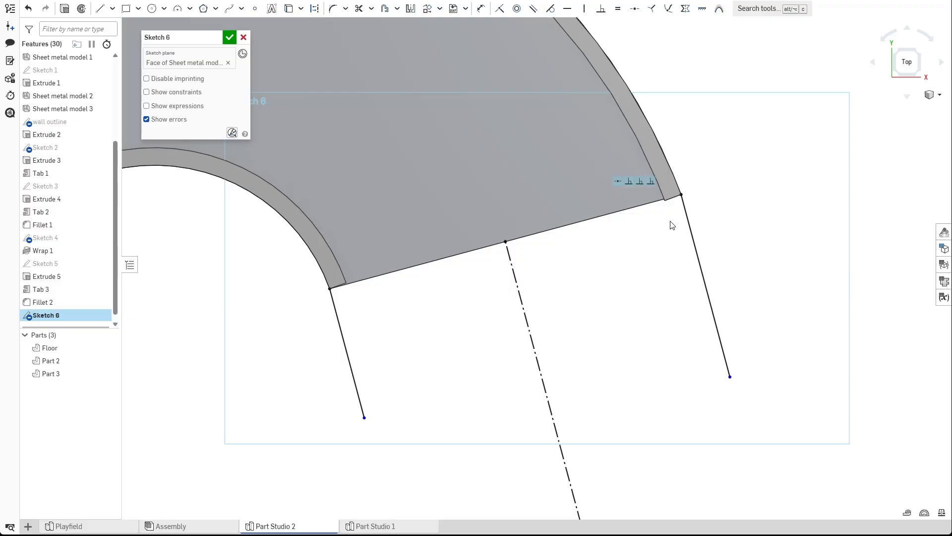
Join the two lines with a line parallel to the end edge and trim off the excess ends, forming a strip.
key(l)
click(698, 262)
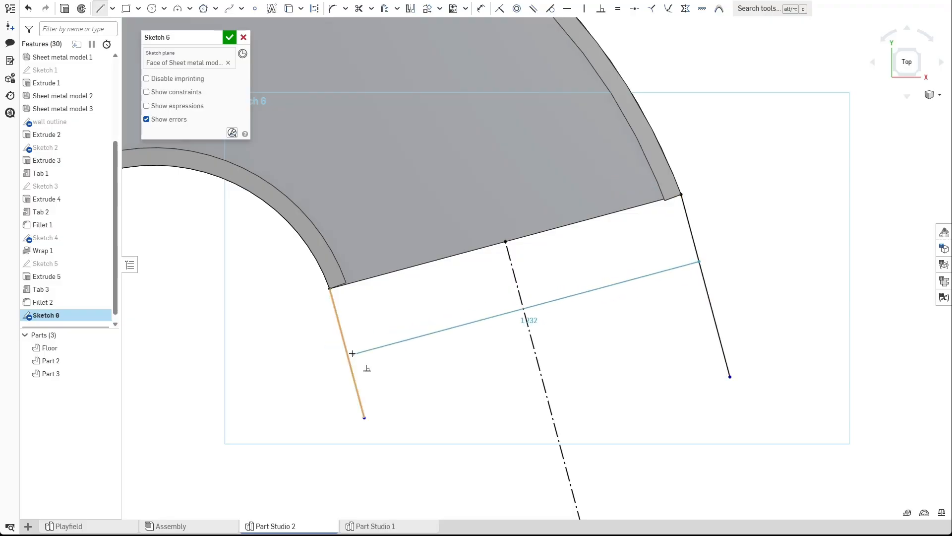
click(347, 355)
key(Escape)
key(m)
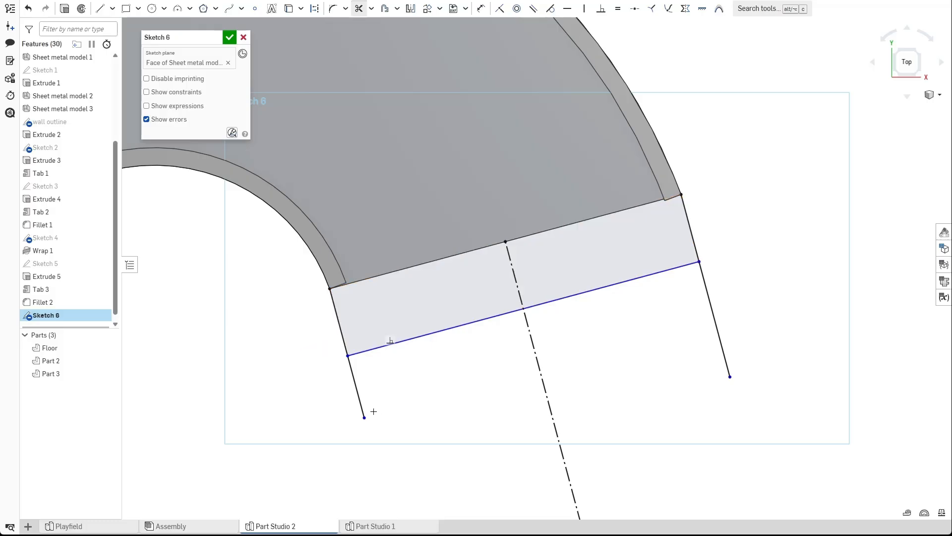
click(714, 312)
key(Escape)
key(d)
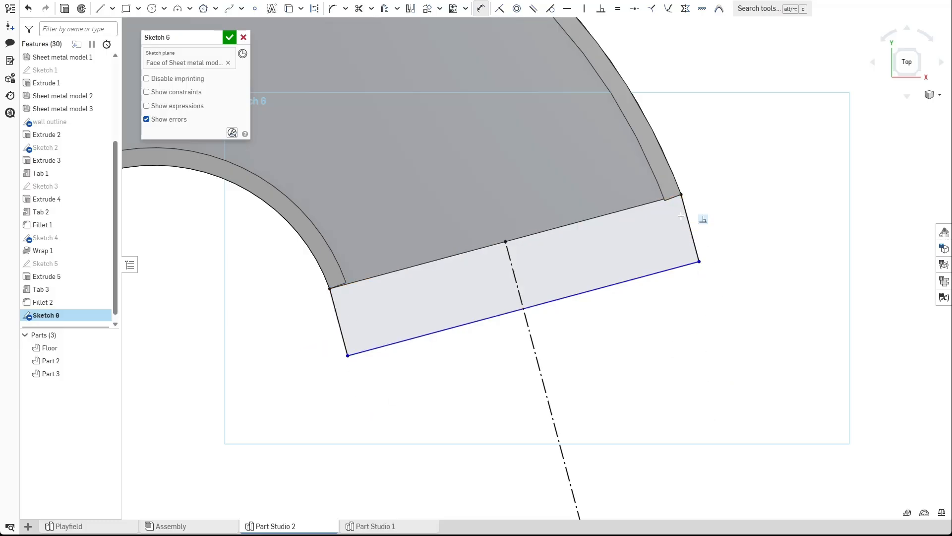
click(687, 217)
key(Escape)
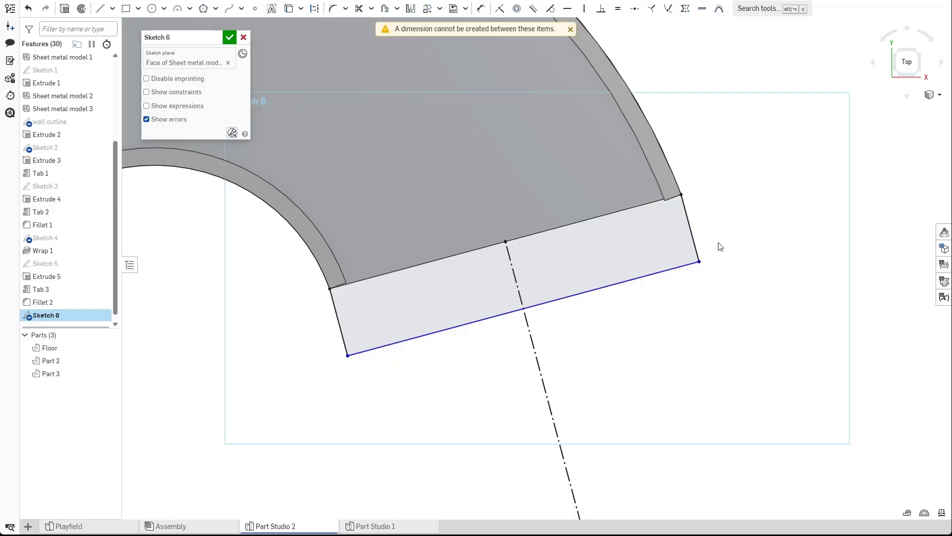
Dimension the strip's width as 0.09 in and finish the sketch.
key(d)
click(338, 316)
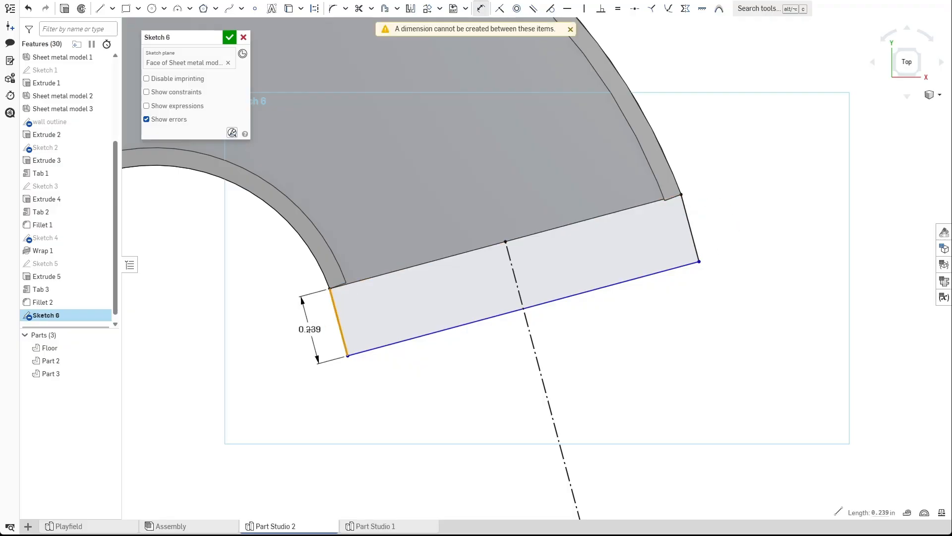
click(317, 338)
text(09)
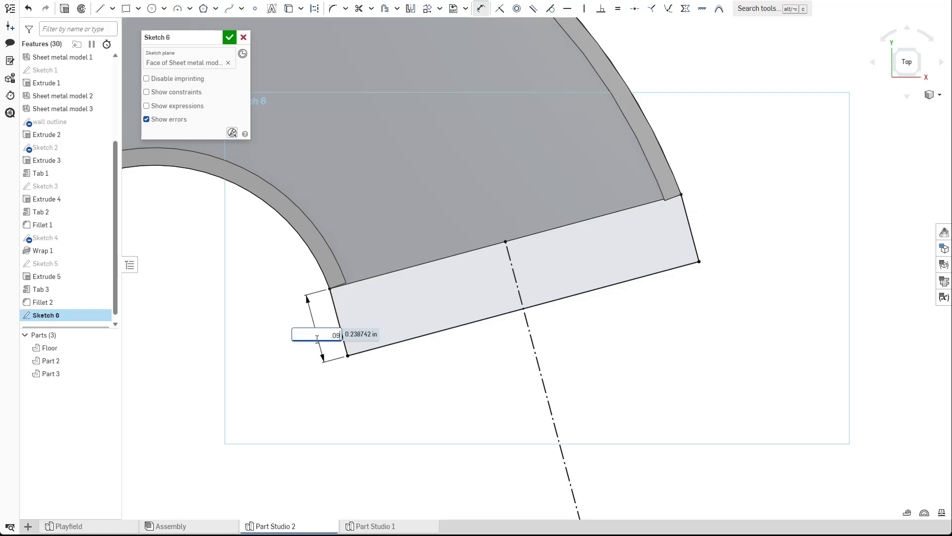
key(Return)
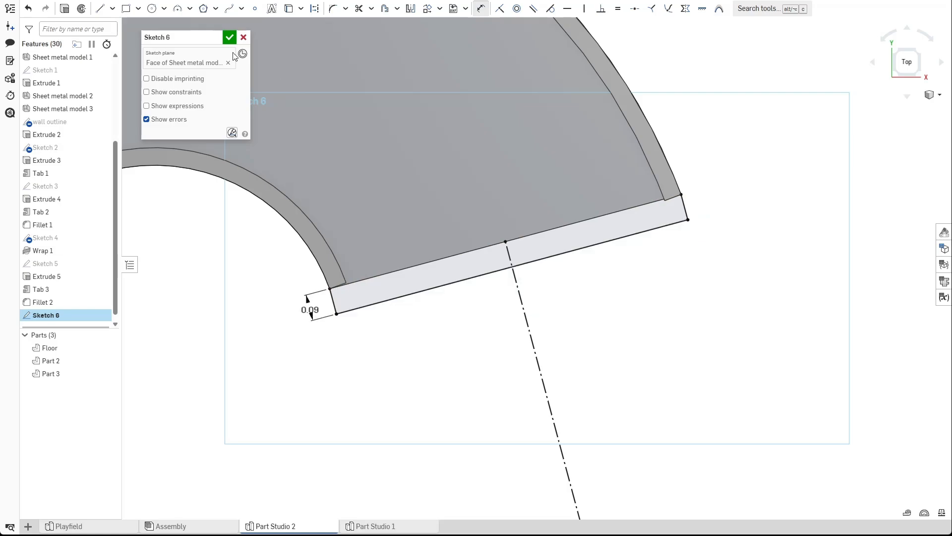
click(229, 38)
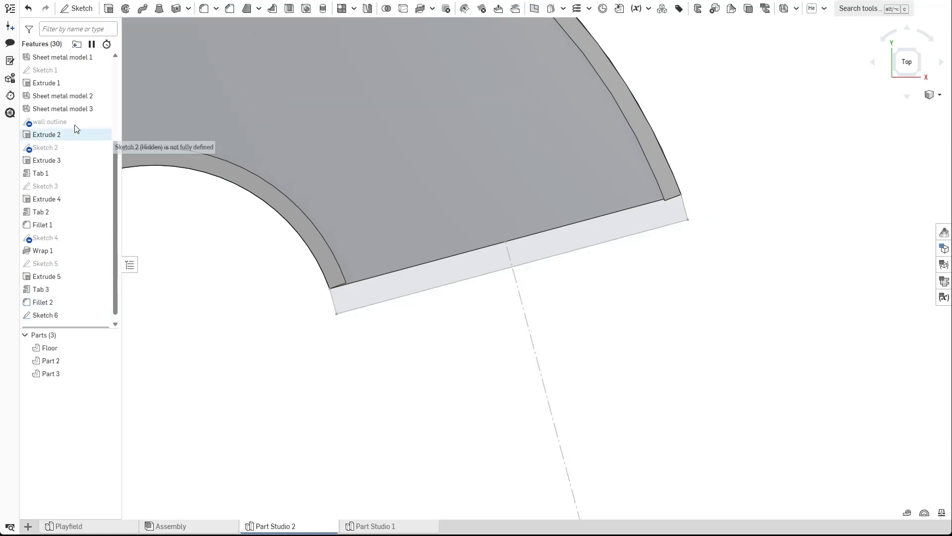
Open Sheet metal model 3 to check its thickness and bend radius, then close it.
double_click(73, 109)
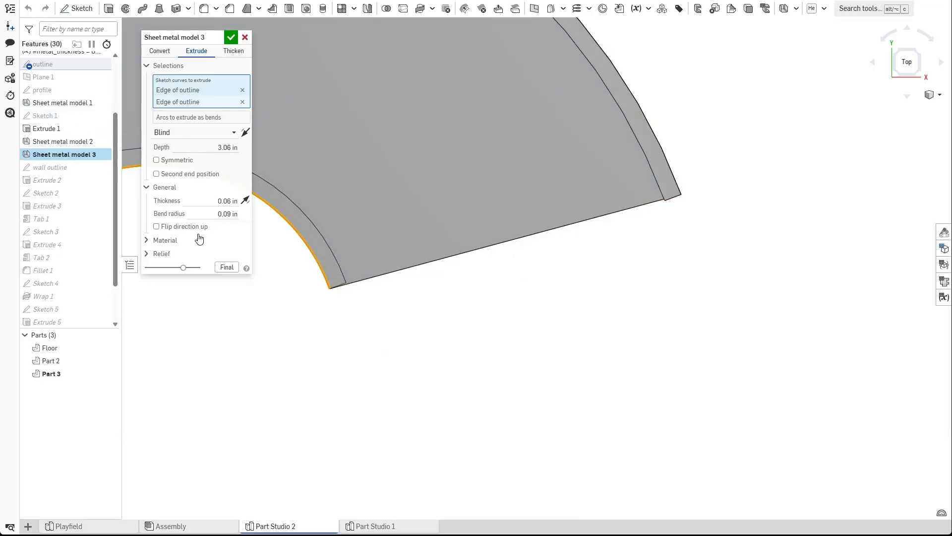
click(205, 214)
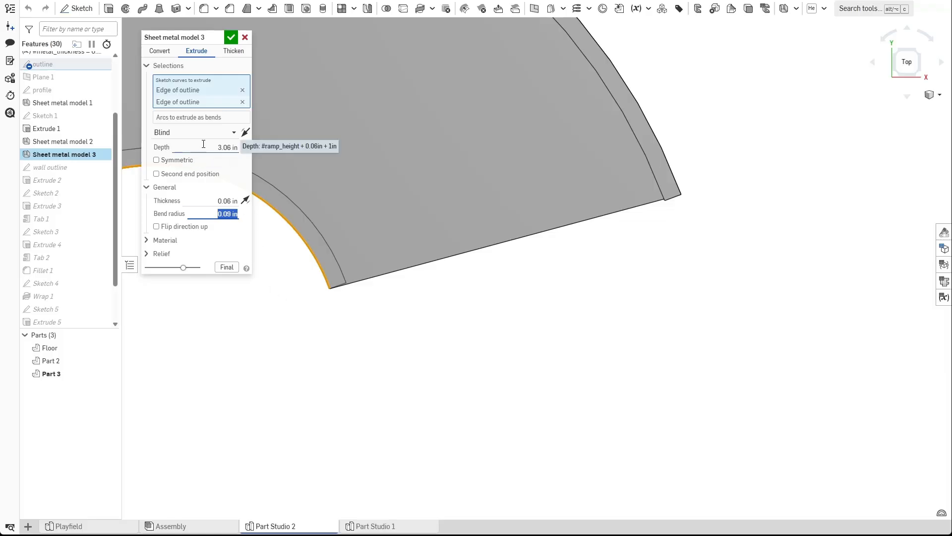
click(245, 38)
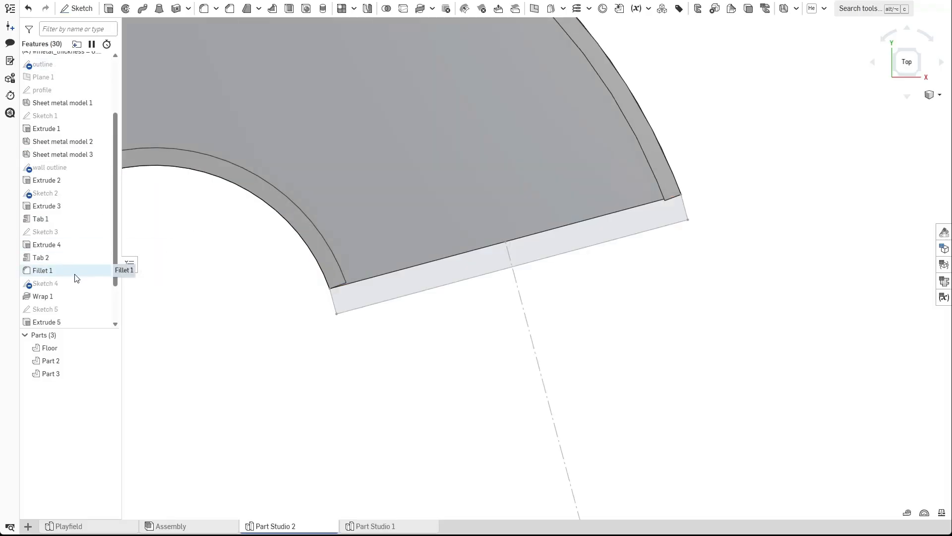
Reopen Sketch 6 and set the strip's width dimension to 0.1 in.
scroll(69, 283, down, 2)
double_click(63, 313)
double_click(305, 312)
text(1)
key(Return)
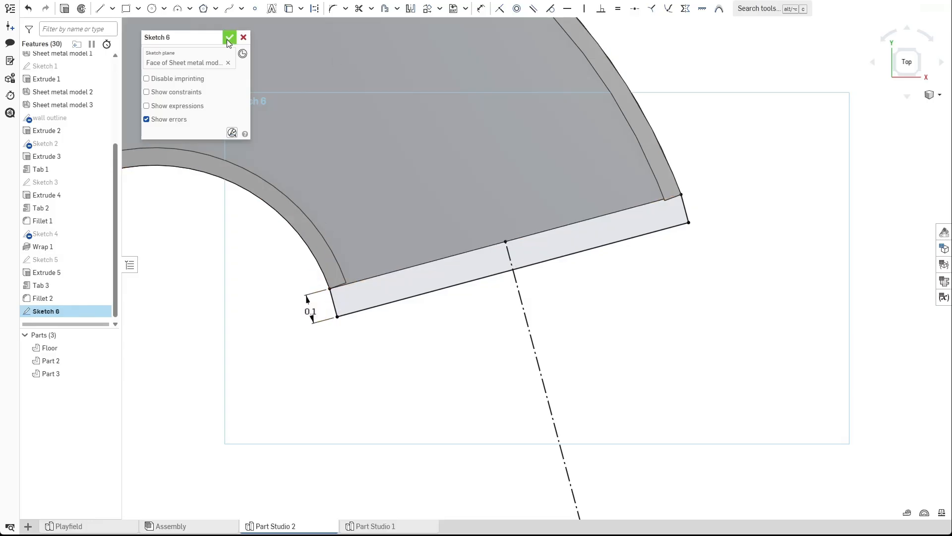
Draw two lines across the strip, one on each side of the construction line.
click(107, 12)
click(418, 266)
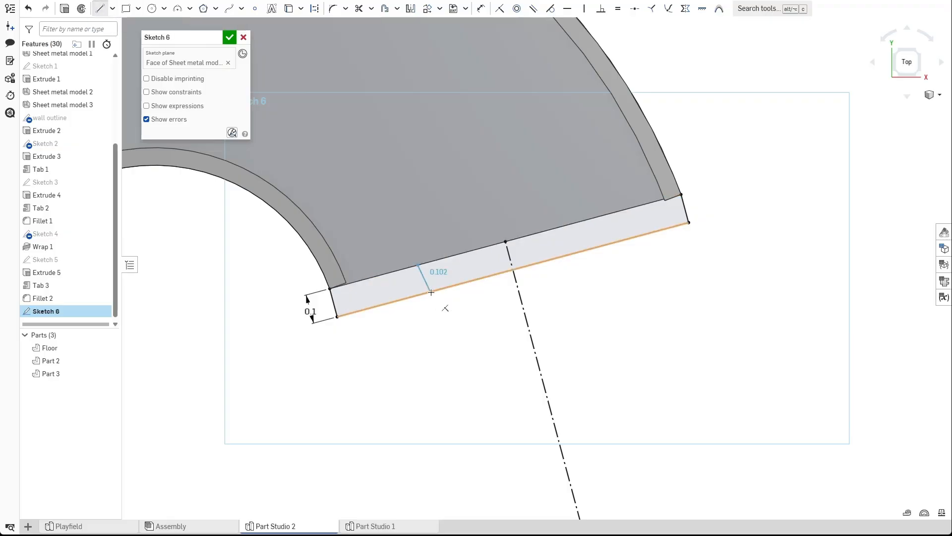
click(425, 293)
key(Escape)
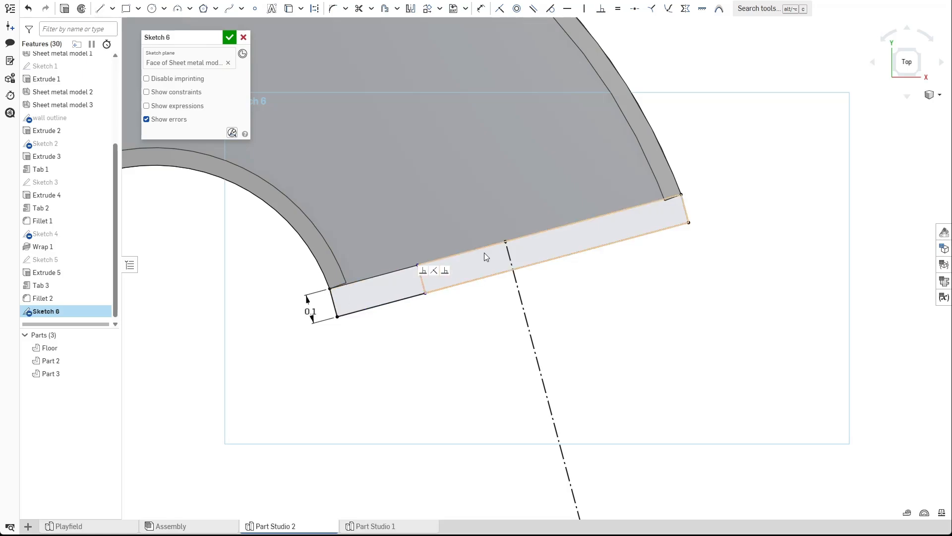
key(l)
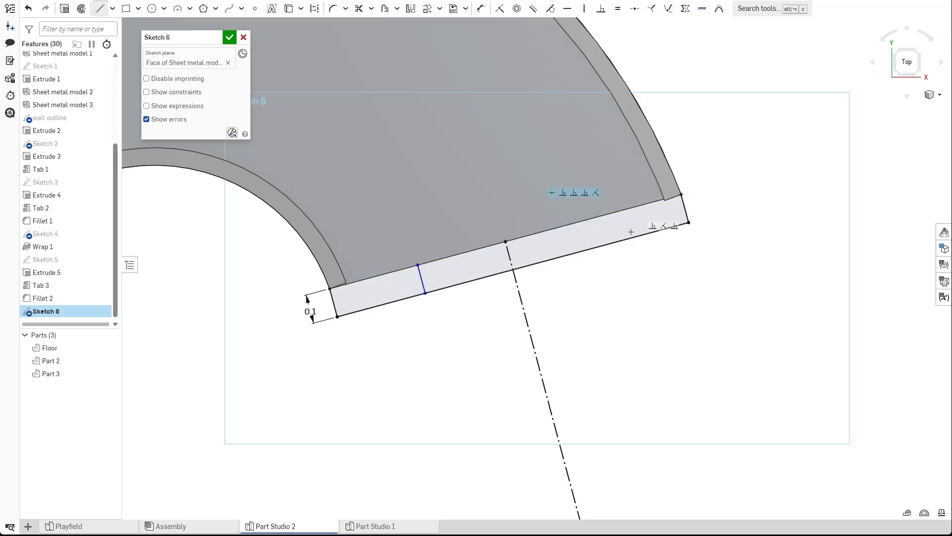
click(596, 247)
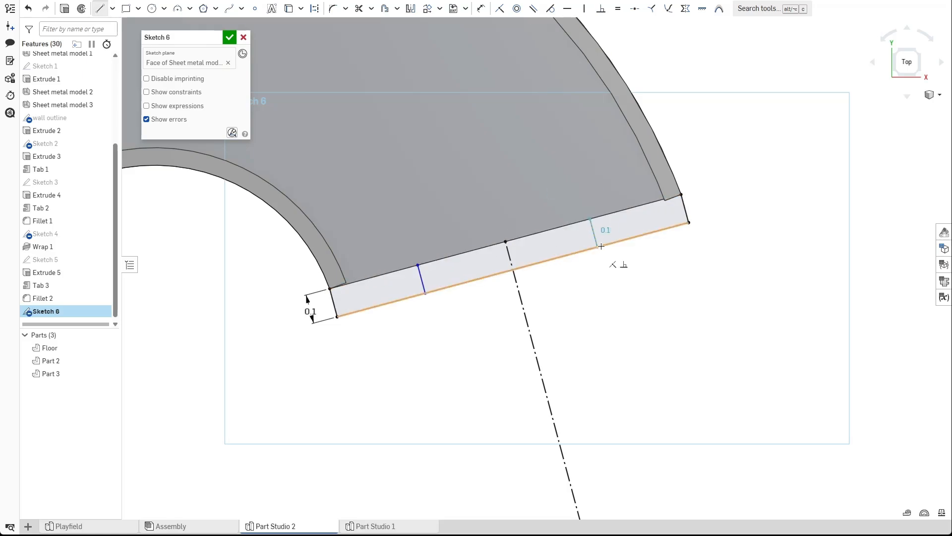
key(Escape)
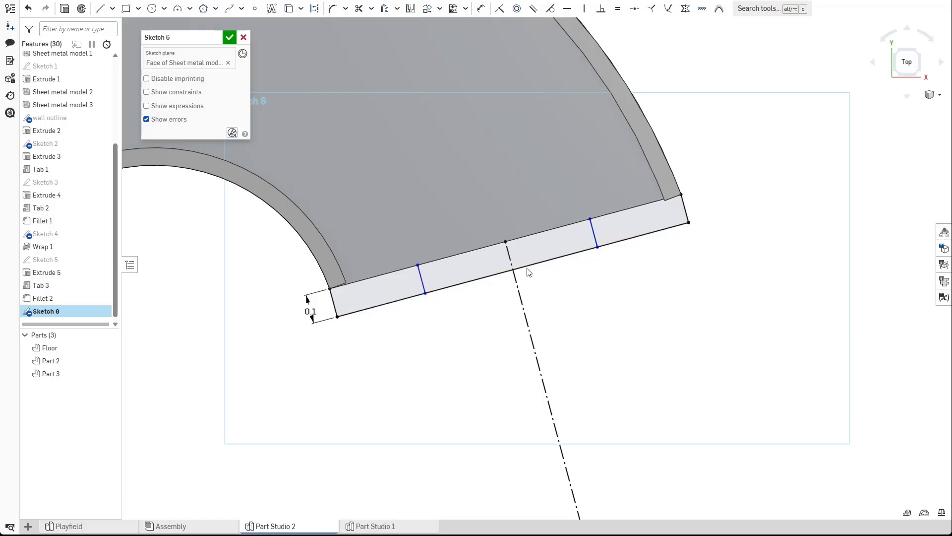
Dimension the right cross line 0.4 in from the end edge's midpoint.
key(d)
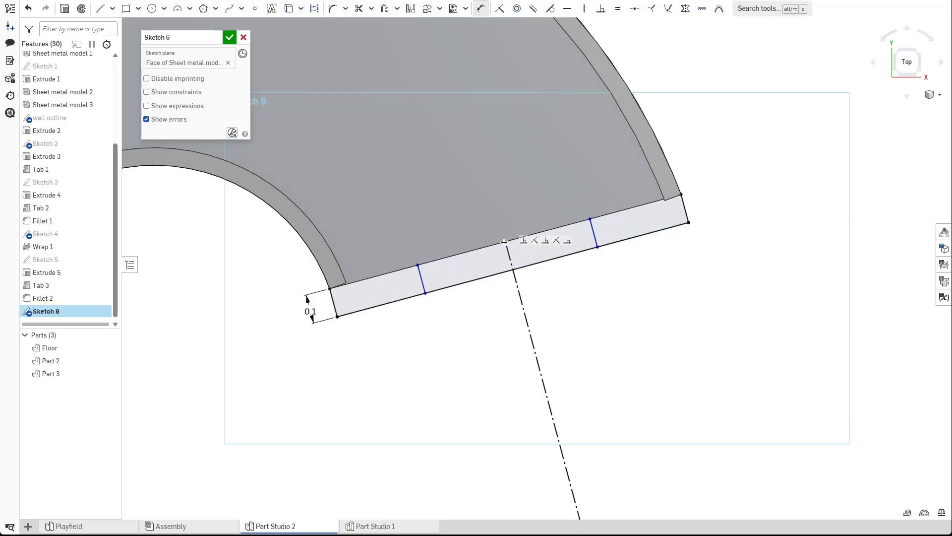
click(505, 242)
click(590, 218)
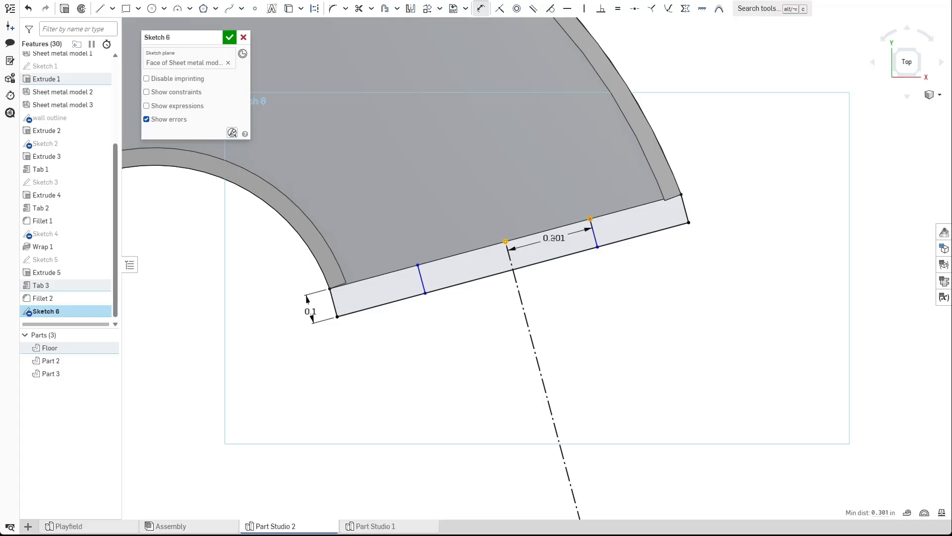
click(550, 263)
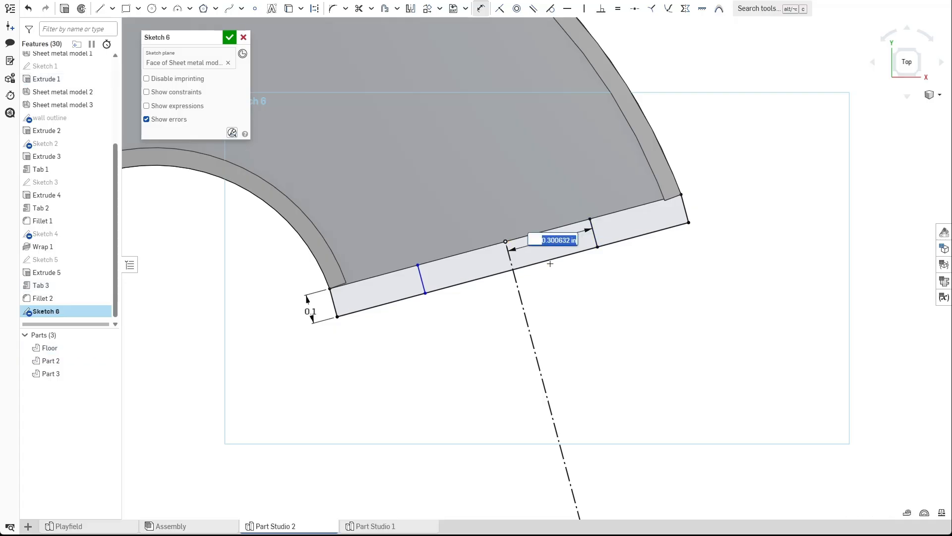
key(Return)
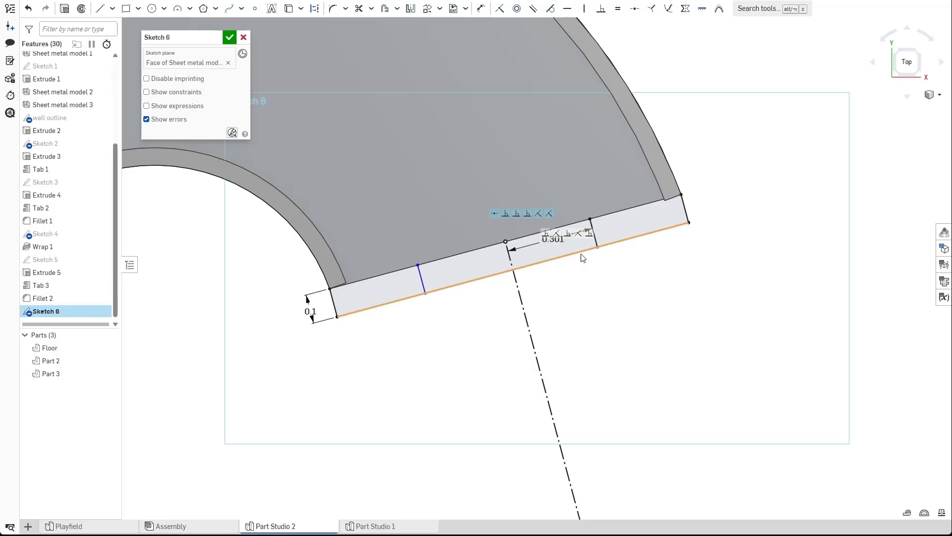
double_click(552, 239)
text(0.4)
key(Return)
Dimension the left cross line 0.4 in from the strip's left end.
click(423, 280)
click(337, 307)
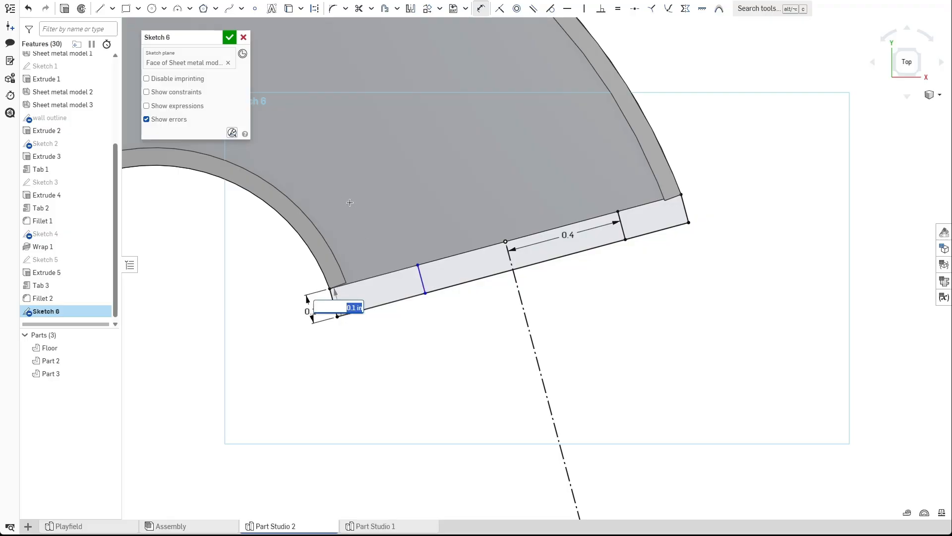
key(Return)
click(422, 281)
click(334, 310)
click(347, 245)
key(BackSpace)
text(0.4)
key(Return)
key(Escape)
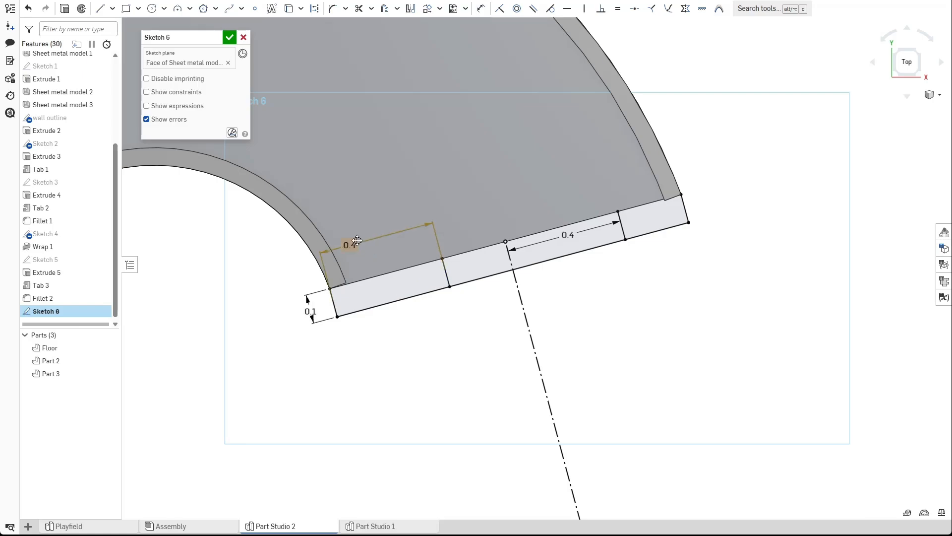
Dimension the left cross line 0.4 in from the end edge's midpoint and finish the sketch.
key(d)
click(448, 274)
click(511, 263)
click(458, 227)
text(0.04)
key(Return)
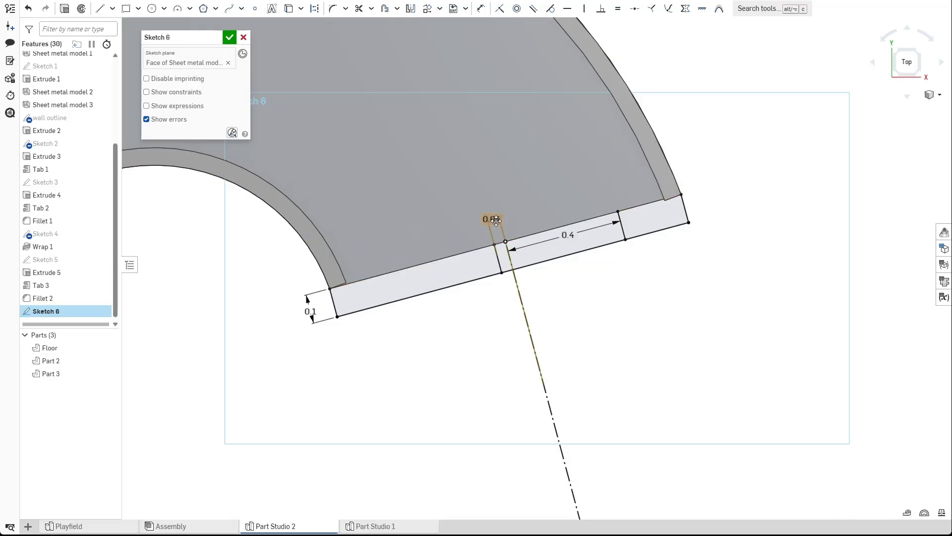
double_click(493, 220)
text(0.4)
key(Return)
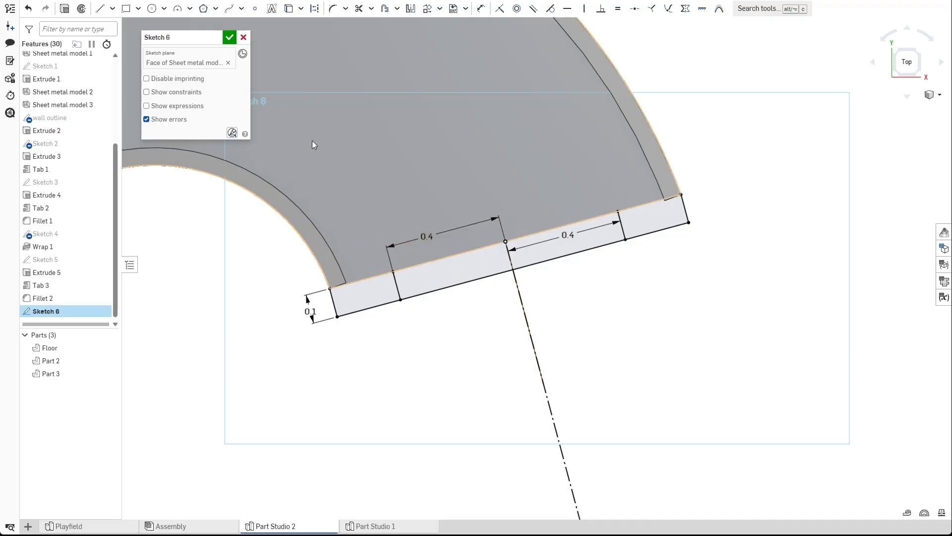
click(230, 38)
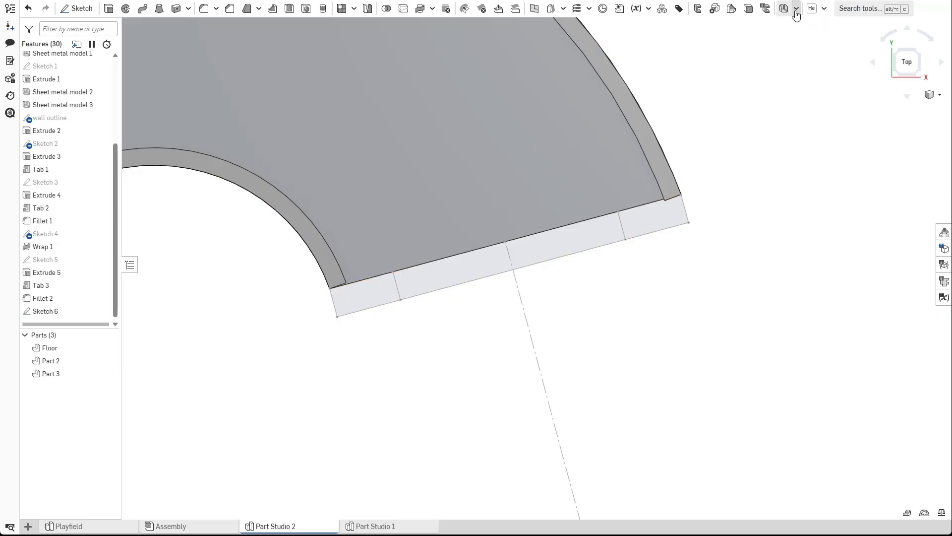
Create a Tab from the two outer strip faces, merged into the floor's sheet metal flange.
click(796, 8)
click(797, 74)
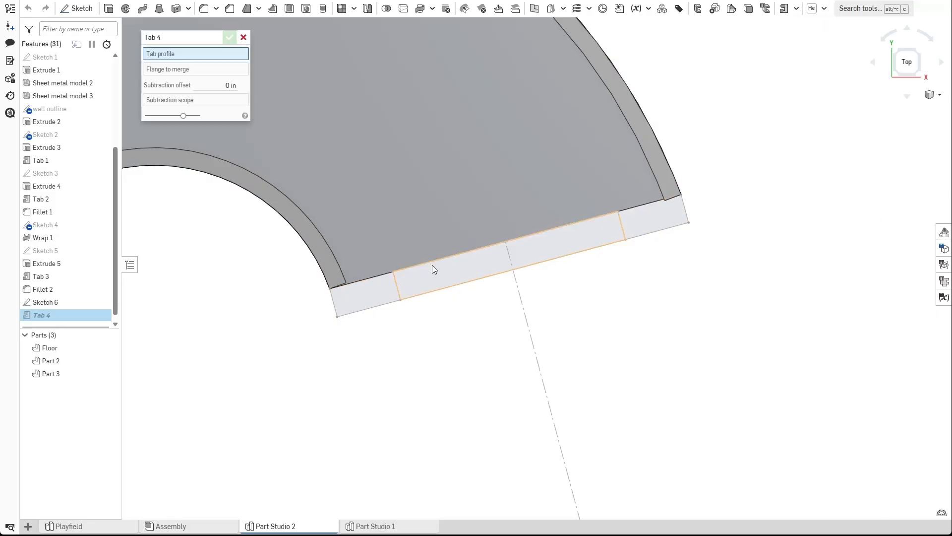
click(367, 295)
click(639, 223)
click(406, 240)
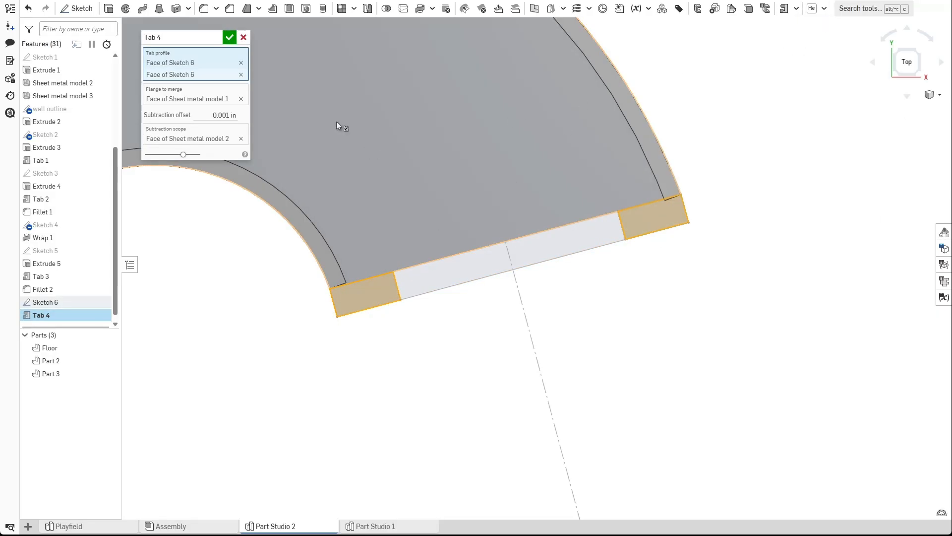
click(229, 39)
Examine the new tabs at the floor's end from an angled view.
scroll(422, 293, down, 2)
right_drag(477, 333, 475, 273)
scroll(476, 272, up, 2)
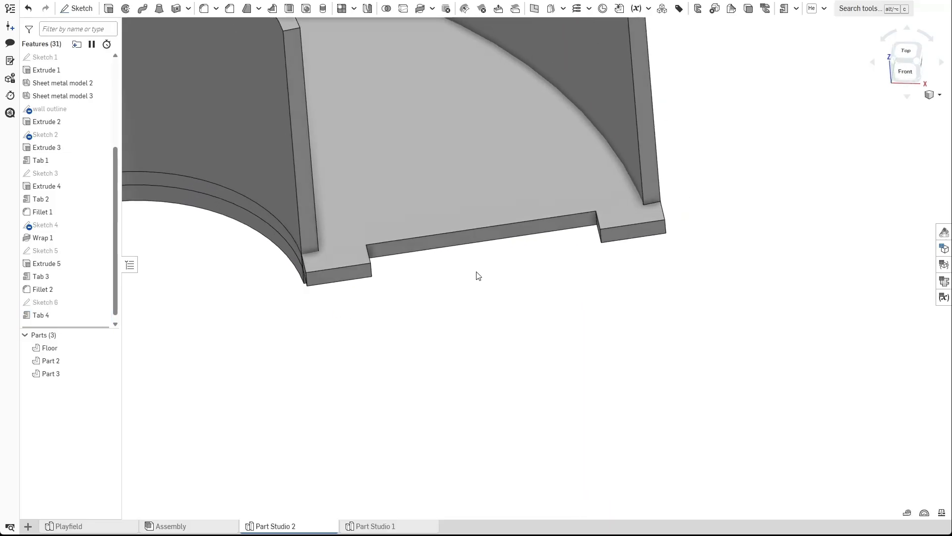
scroll(478, 276, up, 1)
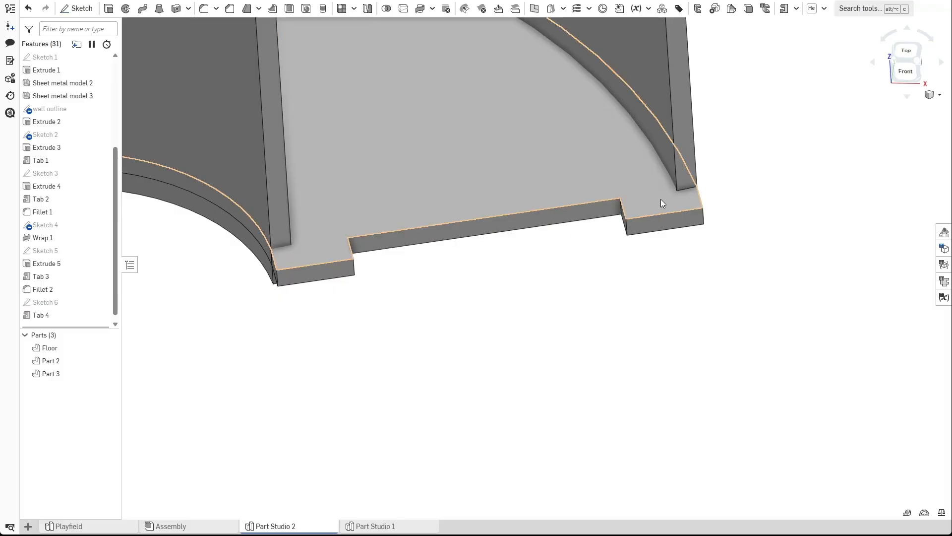
click(796, 8)
click(800, 40)
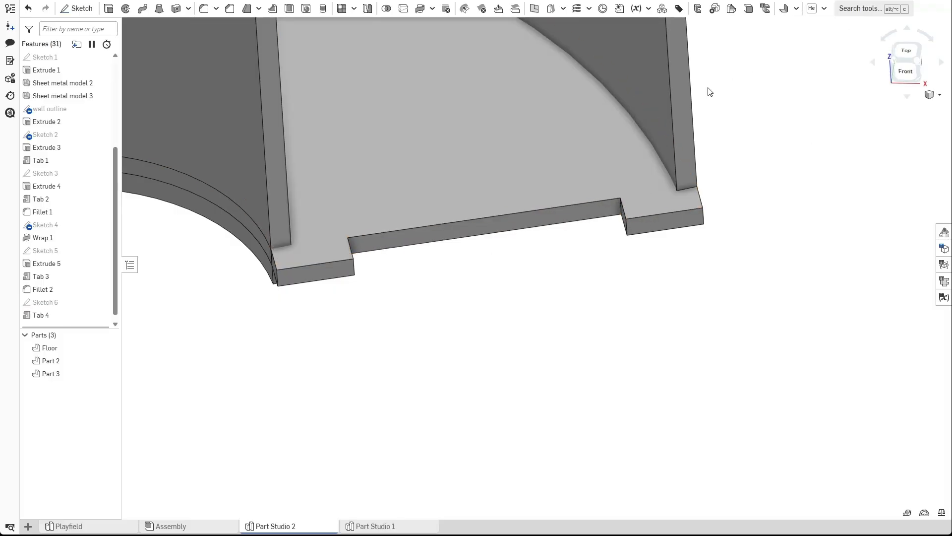
Create a Flange on the two end tab edges with the direction flipped and a 0.5 in distance.
click(337, 261)
click(650, 216)
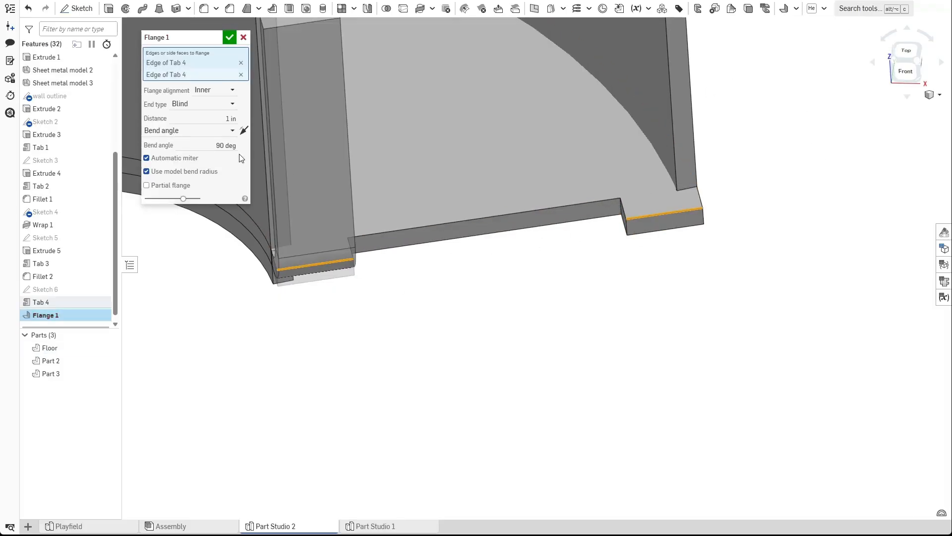
click(244, 131)
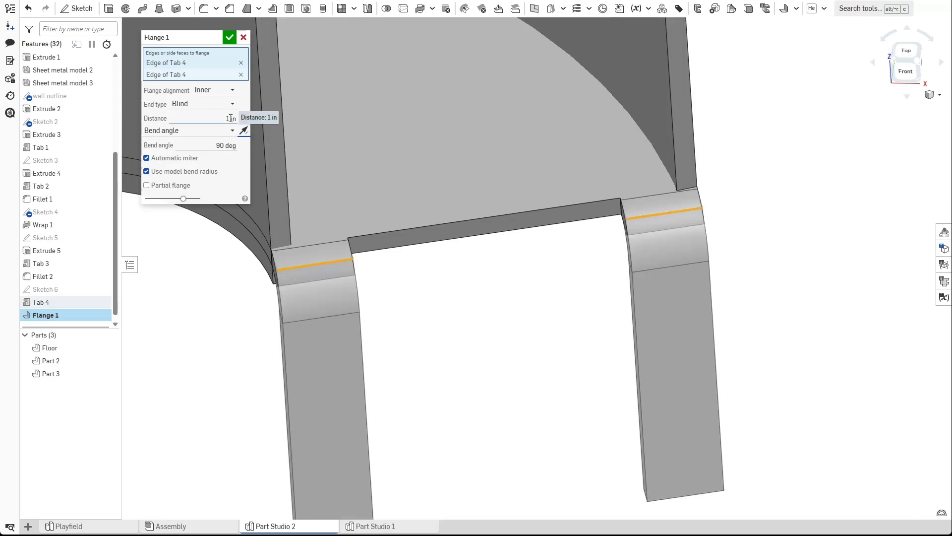
text(0.05)
key(Return)
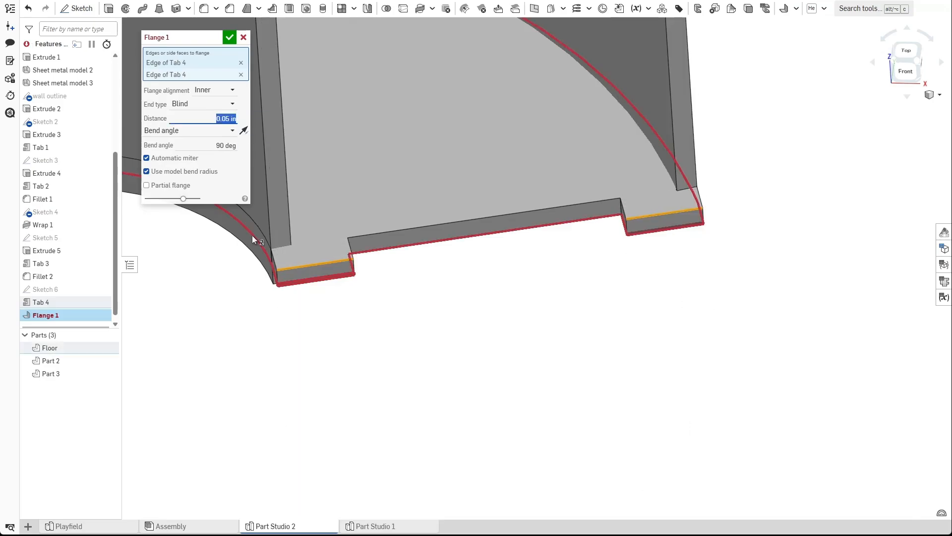
text(0.5)
key(Return)
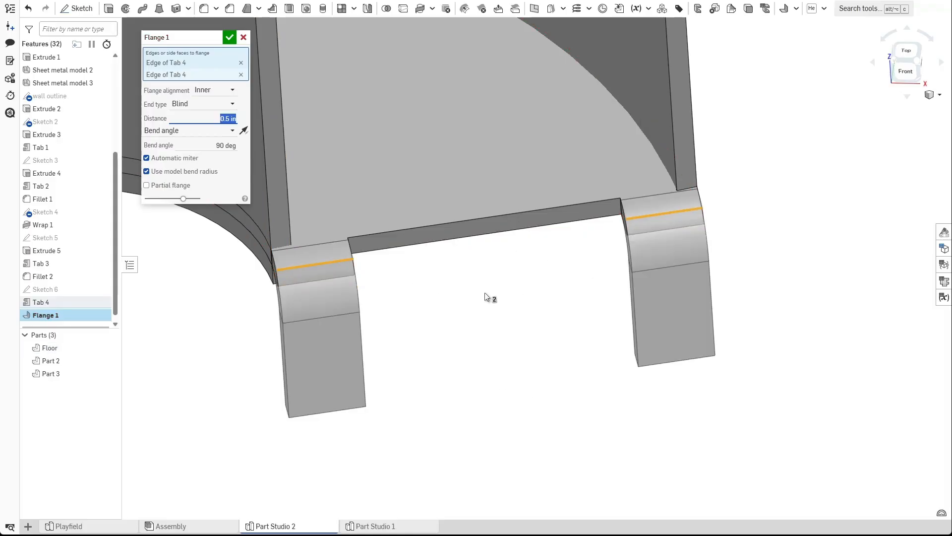
scroll(485, 293, down, 1)
right_drag(485, 293, 373, 254)
right_drag(431, 249, 467, 250)
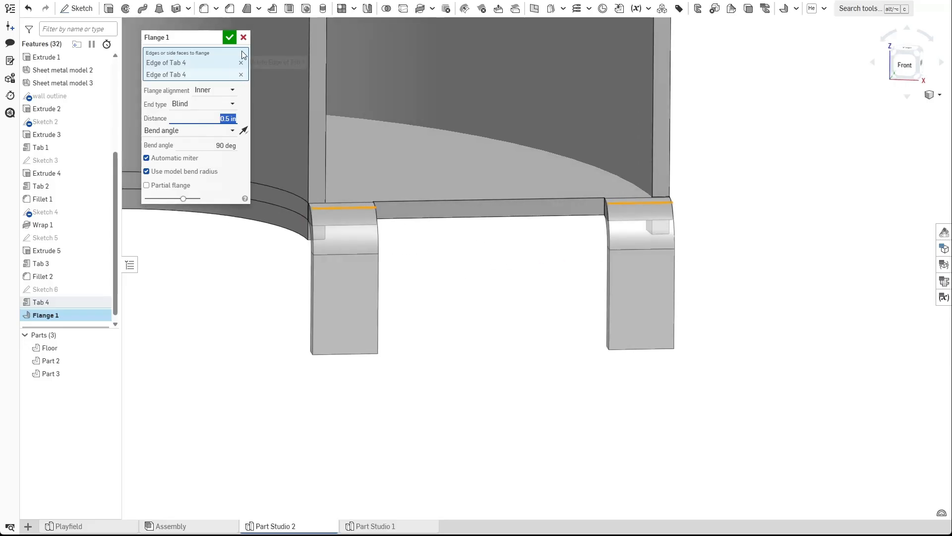
click(229, 37)
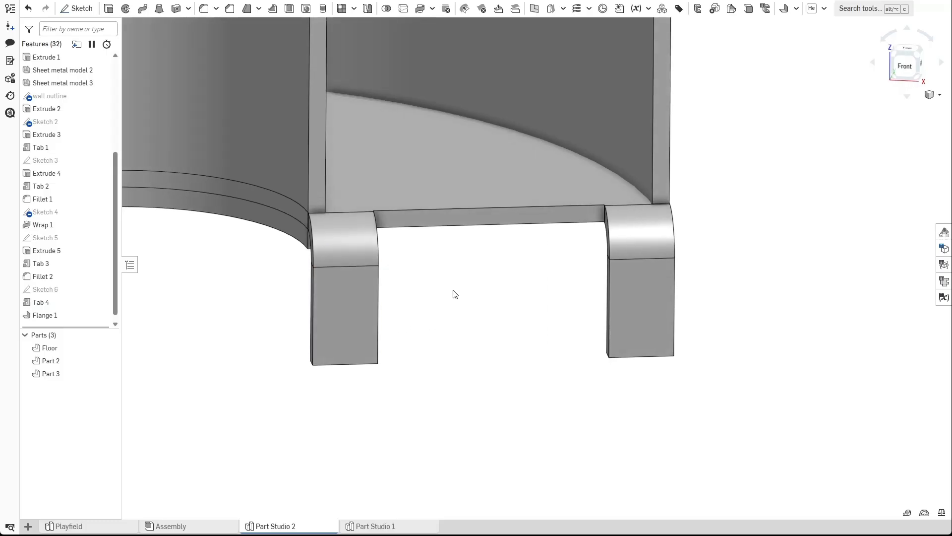
Start a sketch on the left flange's face and draw a 0.125 in diameter circle below the floor edge.
click(76, 8)
click(340, 324)
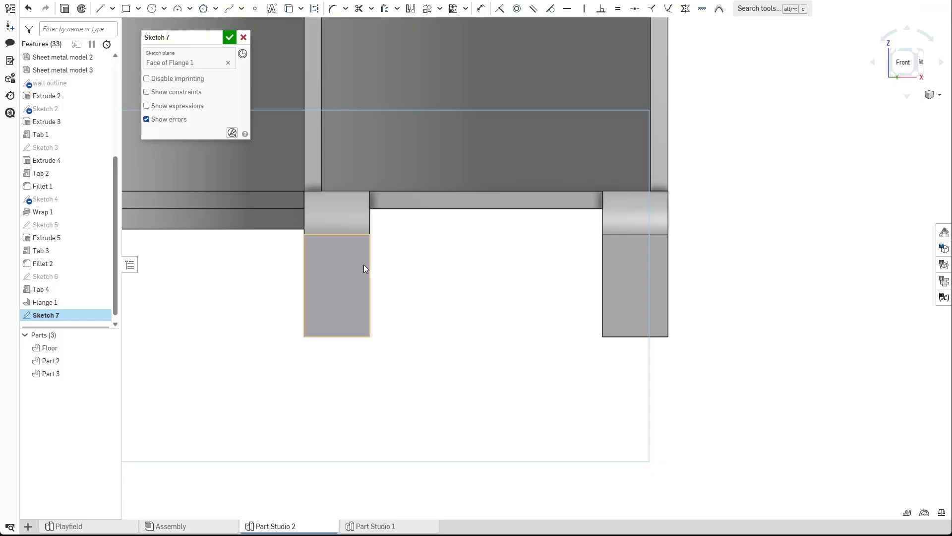
scroll(471, 275, up, 3)
click(289, 11)
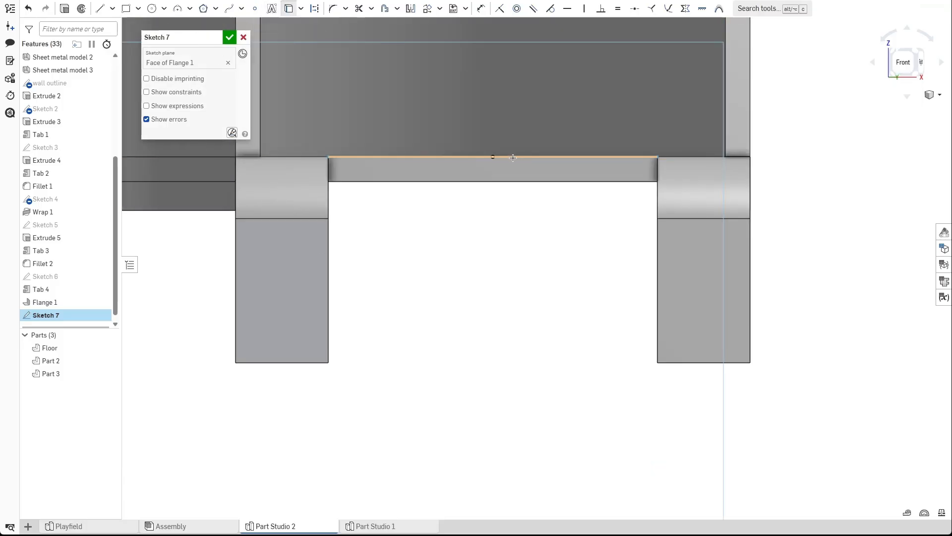
key(Escape)
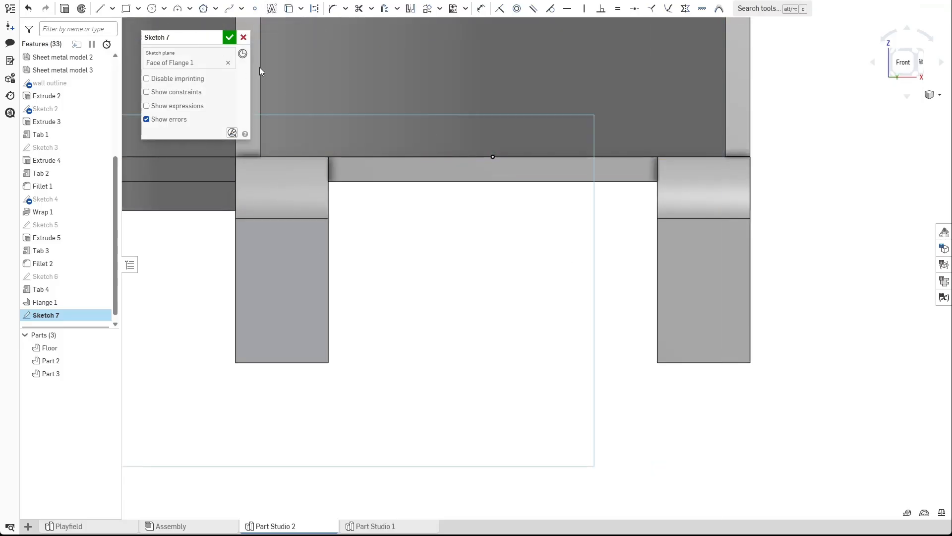
click(151, 11)
click(378, 219)
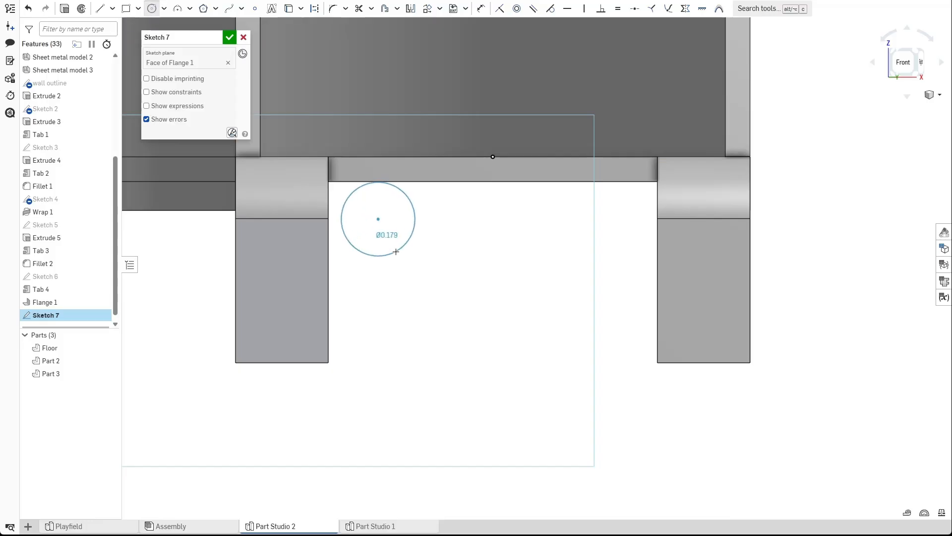
click(396, 252)
text(0.125)
key(Return)
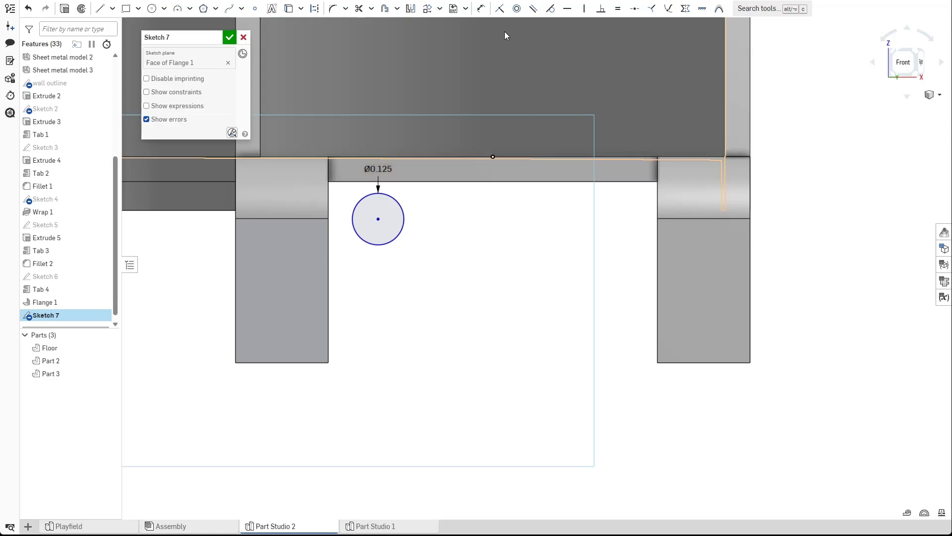
Make the circle tangent to the floor's bottom edge.
click(550, 9)
click(386, 194)
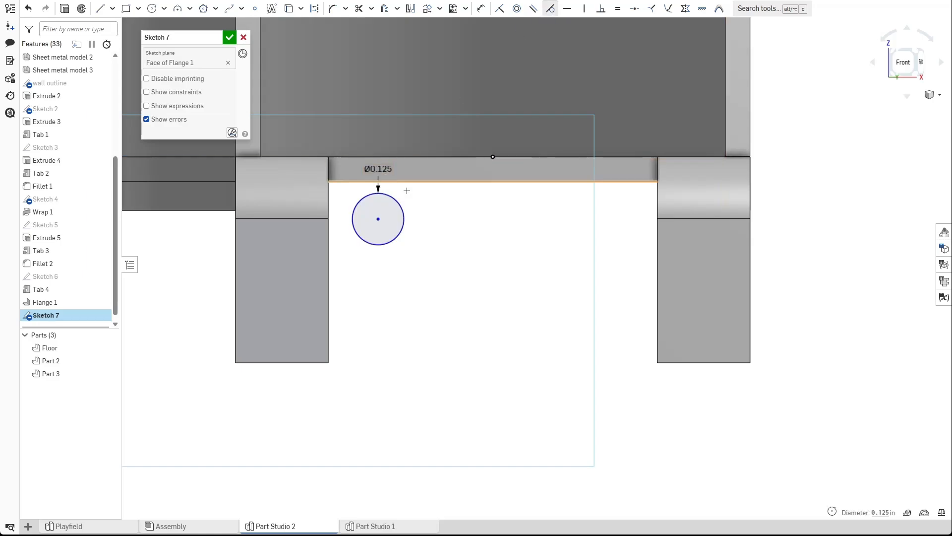
click(391, 179)
key(Escape)
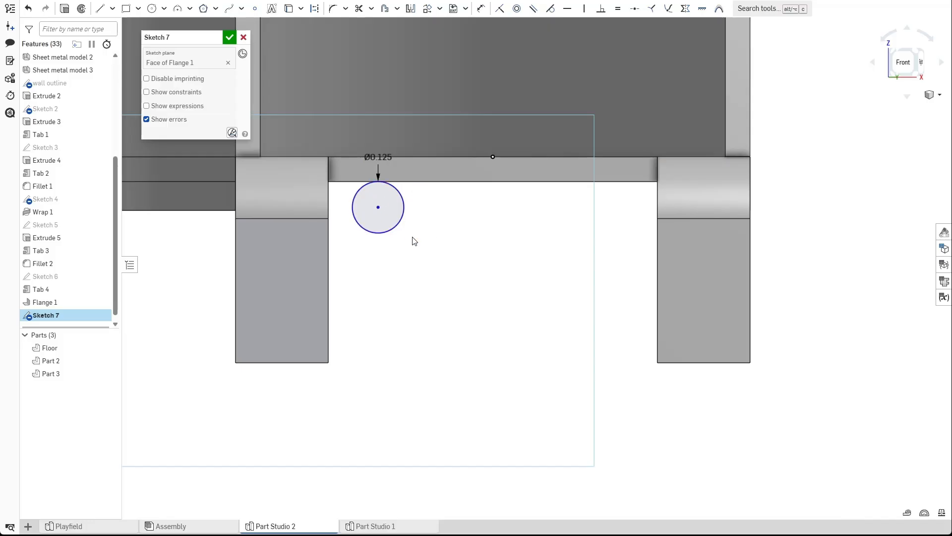
Draw a vertical construction centreline upward from the floor edge's midpoint.
key(l)
drag(491, 157, 493, 82)
key(Escape)
click(493, 100)
key(q)
Dimension the circle's centre 0.3 in horizontally from the centreline.
key(d)
click(493, 83)
click(378, 208)
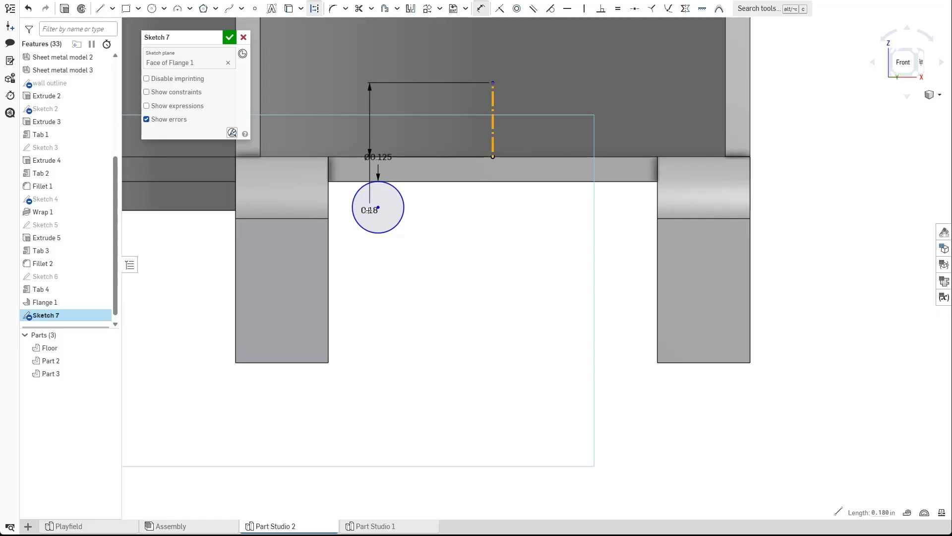
click(408, 118)
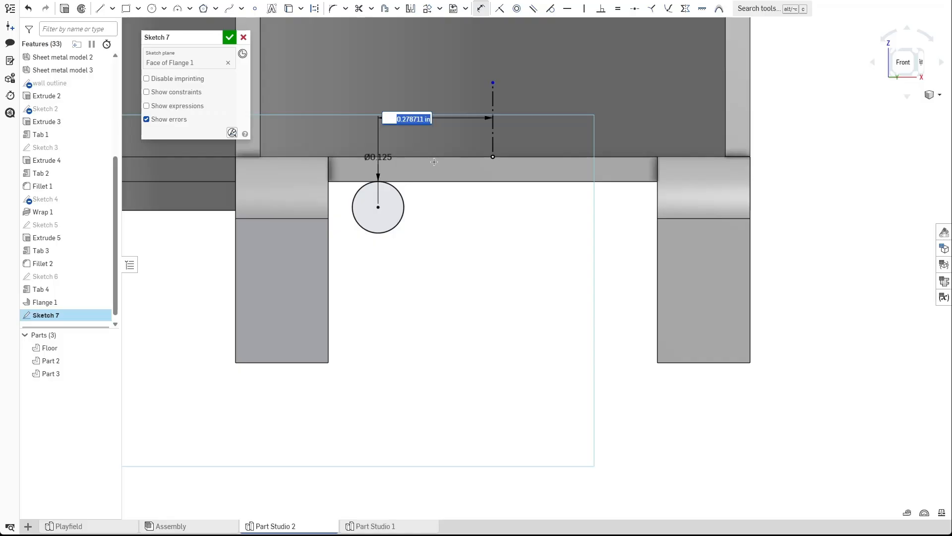
text(0.06)
key(Return)
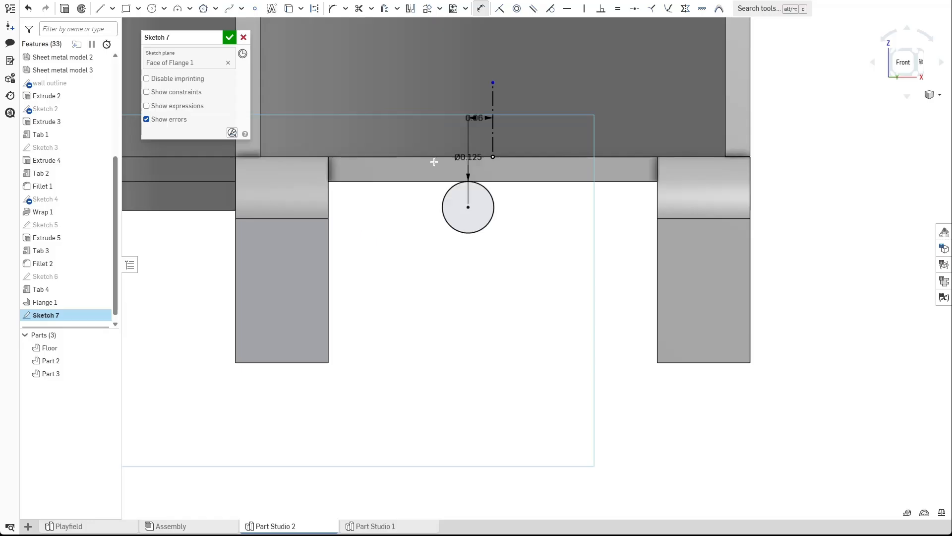
double_click(481, 118)
text(0.6)
key(Return)
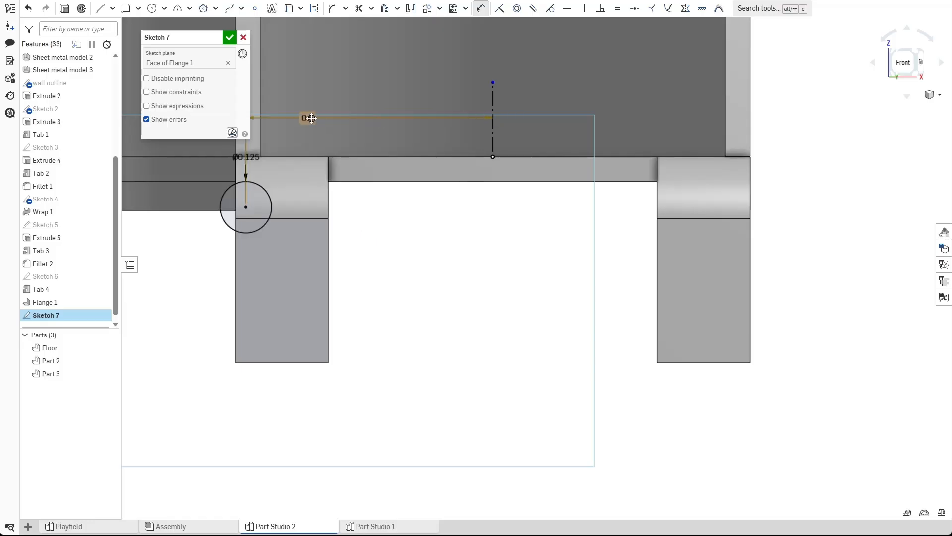
double_click(312, 118)
text(.3)
key(Return)
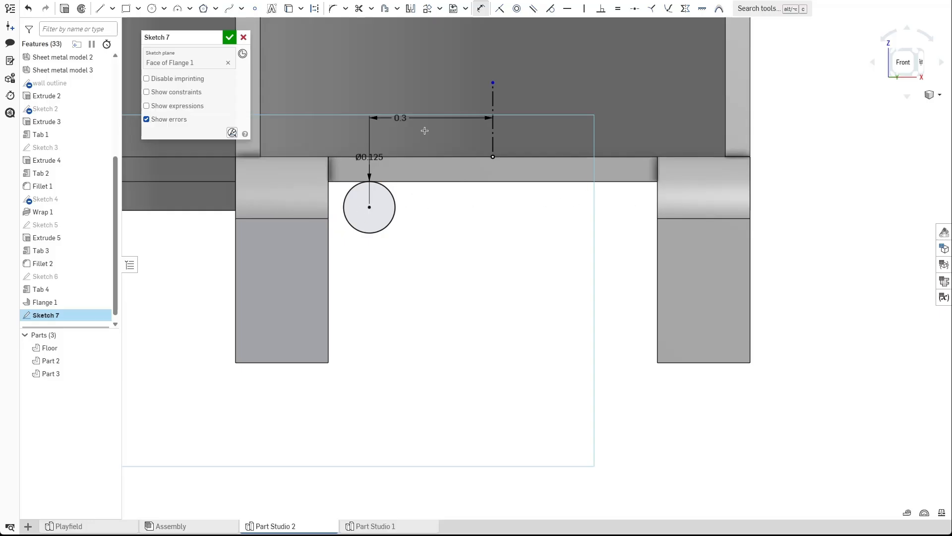
Mirror the circle across the vertical centreline to the right flange side.
drag(398, 118, 423, 124)
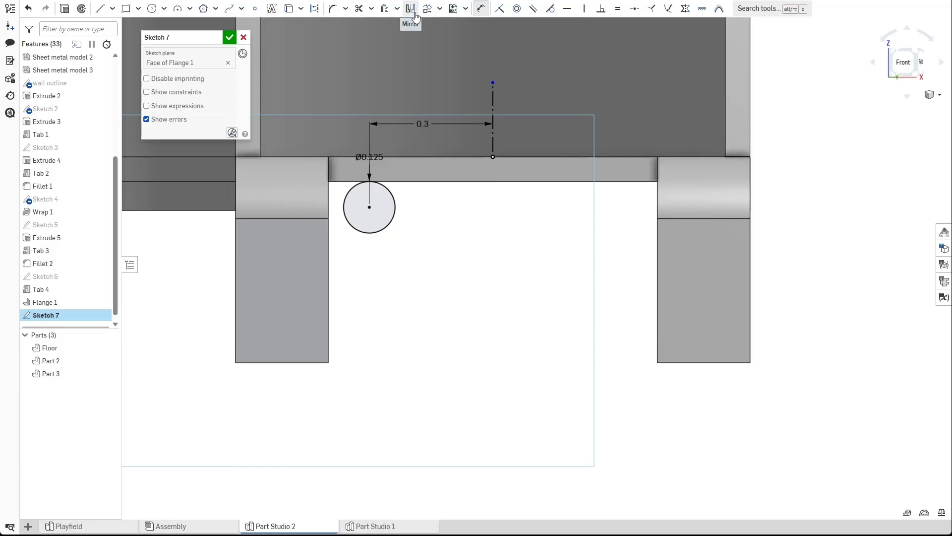
click(416, 14)
click(493, 143)
click(390, 220)
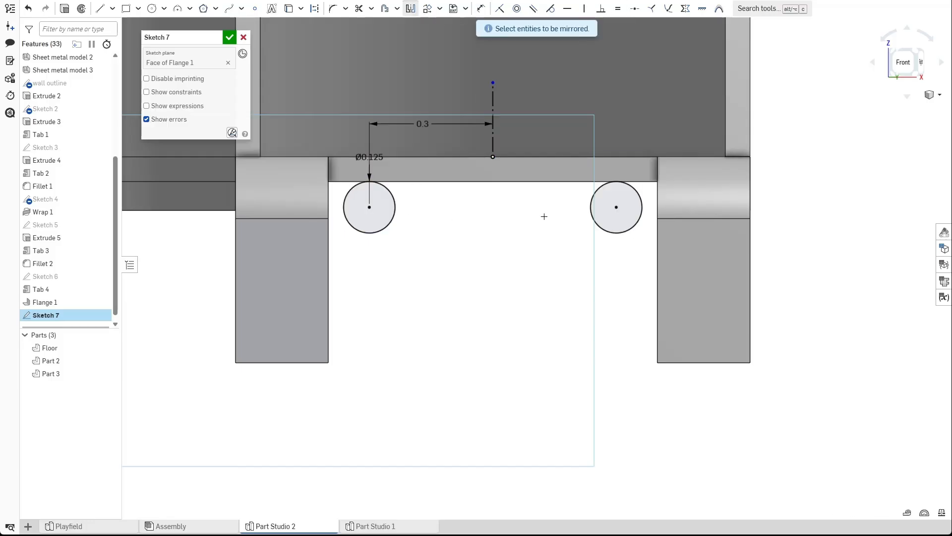
key(Escape)
Convert both circles into construction geometry.
click(618, 225)
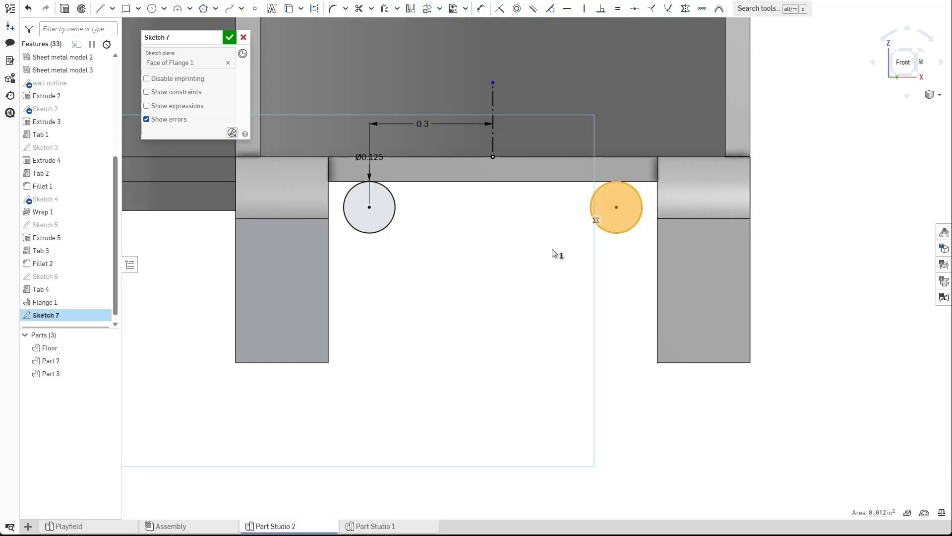
click(441, 255)
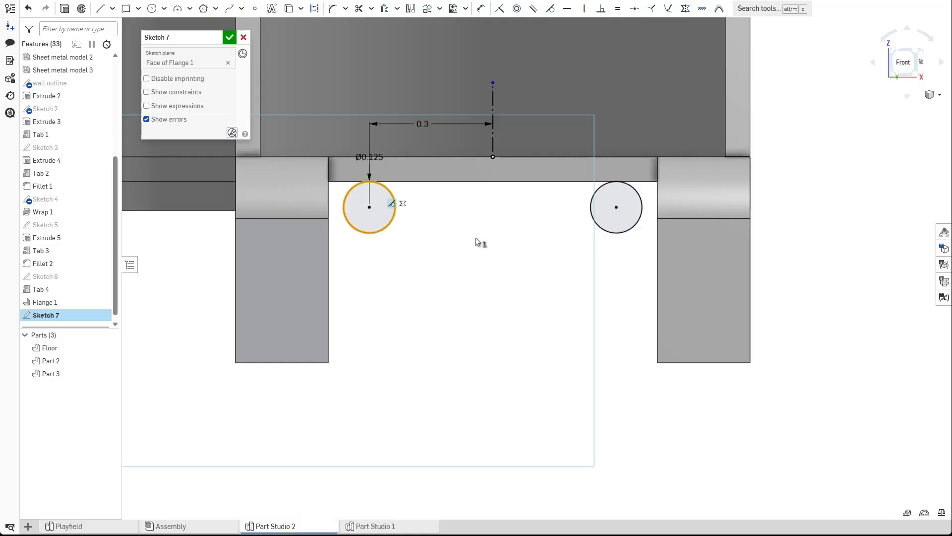
click(395, 213)
click(611, 232)
key(q)
click(534, 314)
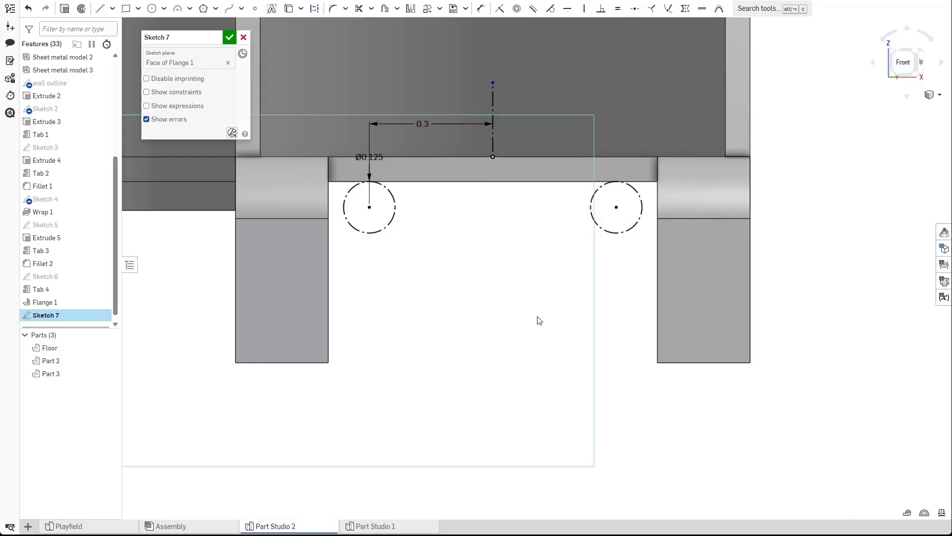
Draw a horizontal line from the flange's inner edge along the bend line and dimension it 0.25 in long.
scroll(378, 241, up, 2)
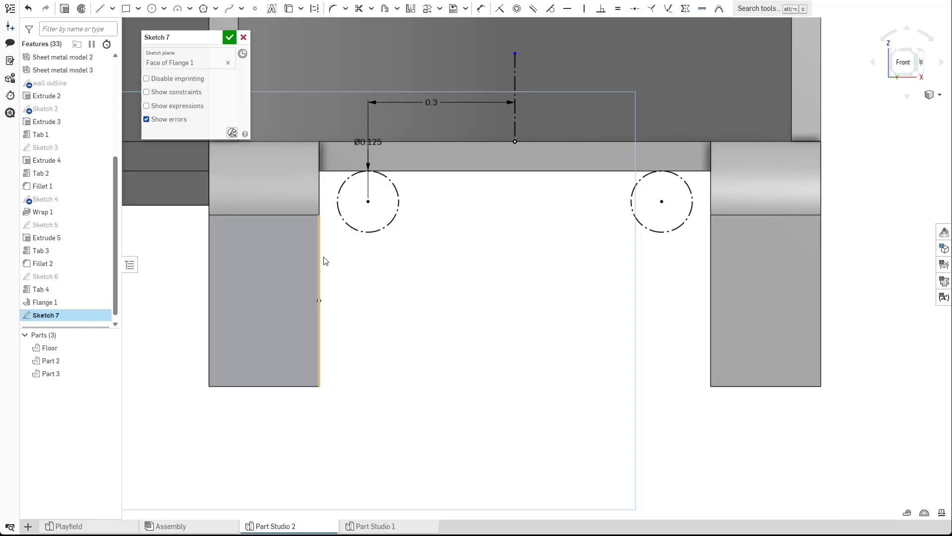
click(100, 9)
click(319, 215)
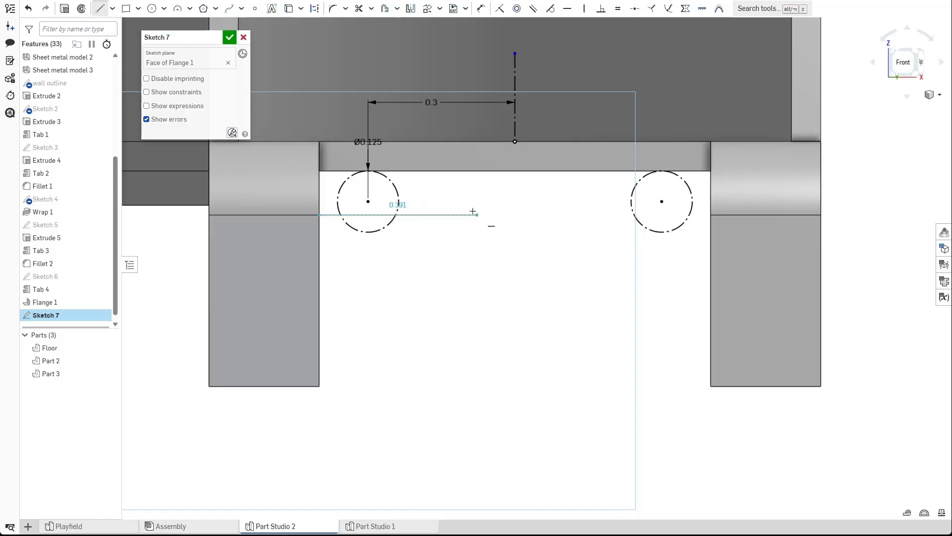
click(426, 213)
key(d)
click(412, 215)
click(413, 187)
text(0.25)
key(Return)
Draw a vertical line down from that line's end and set its length to 0.125 in.
key(l)
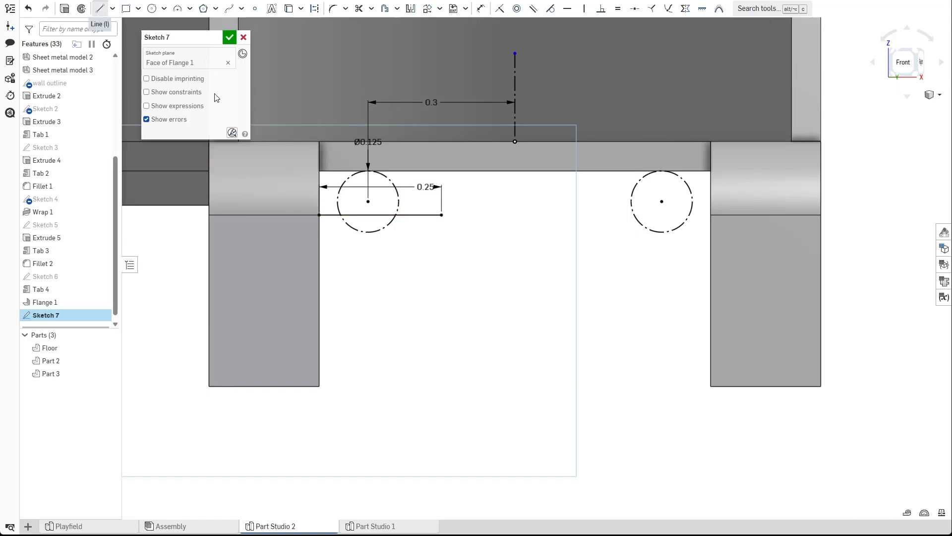
click(441, 306)
key(d)
click(442, 273)
click(493, 261)
text(0.2)
key(Return)
double_click(495, 265)
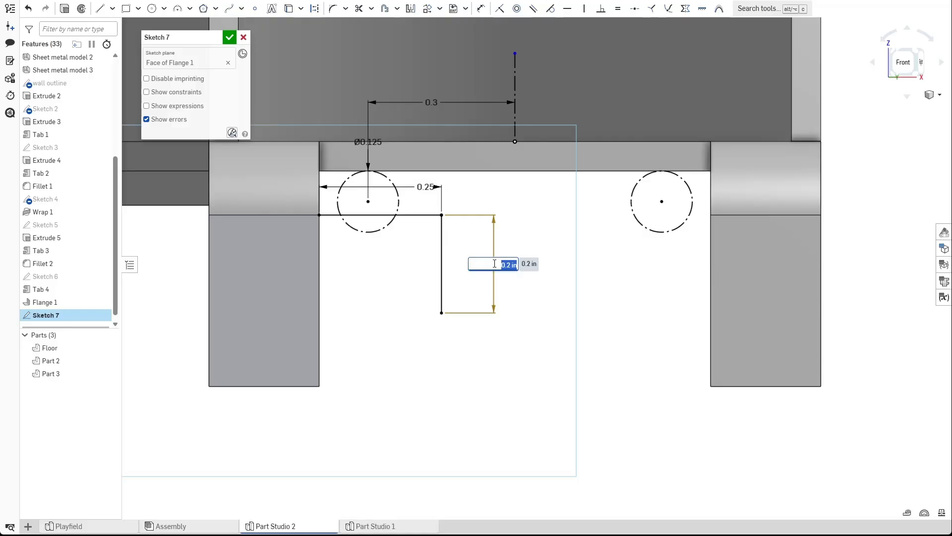
text(0.125)
key(Return)
Close the slot with a horizontal line to the flange's outer edge and project that outer edge into the sketch.
key(l)
click(442, 276)
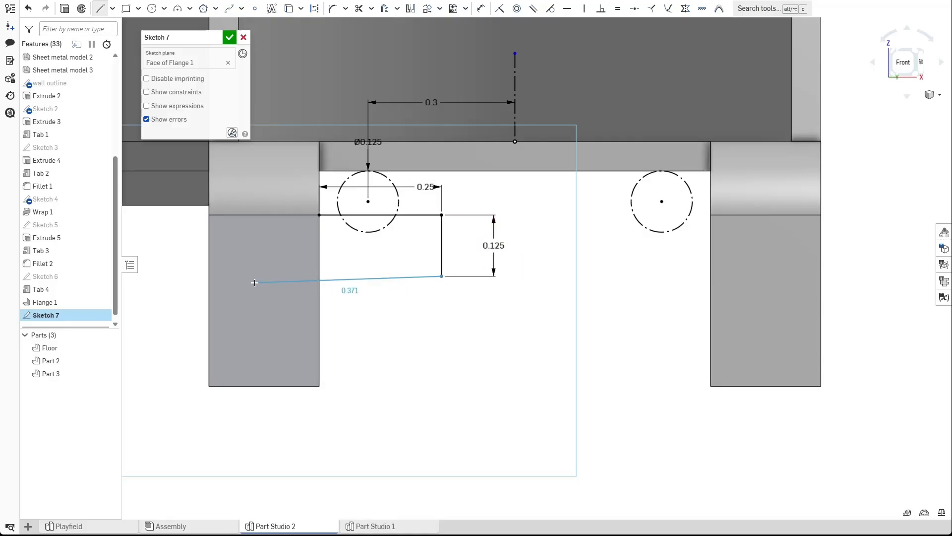
click(210, 276)
key(Escape)
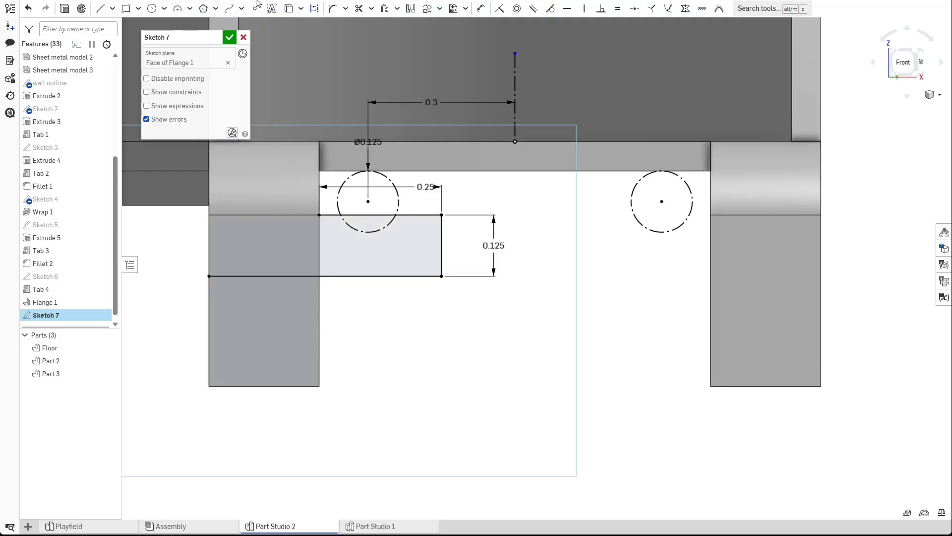
click(288, 8)
click(212, 254)
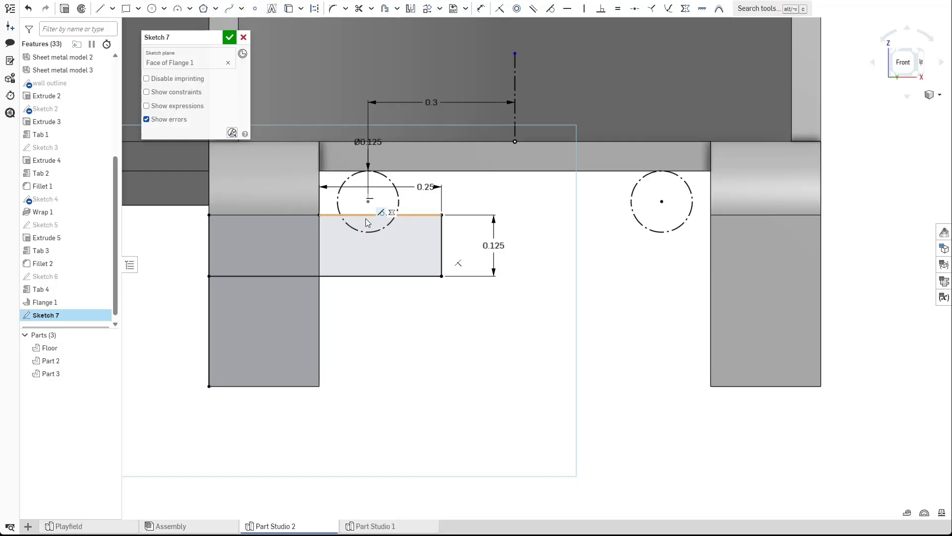
Draw a 0.135 in diameter circle concentric with the left construction circle.
click(155, 9)
scroll(405, 186, up, 1)
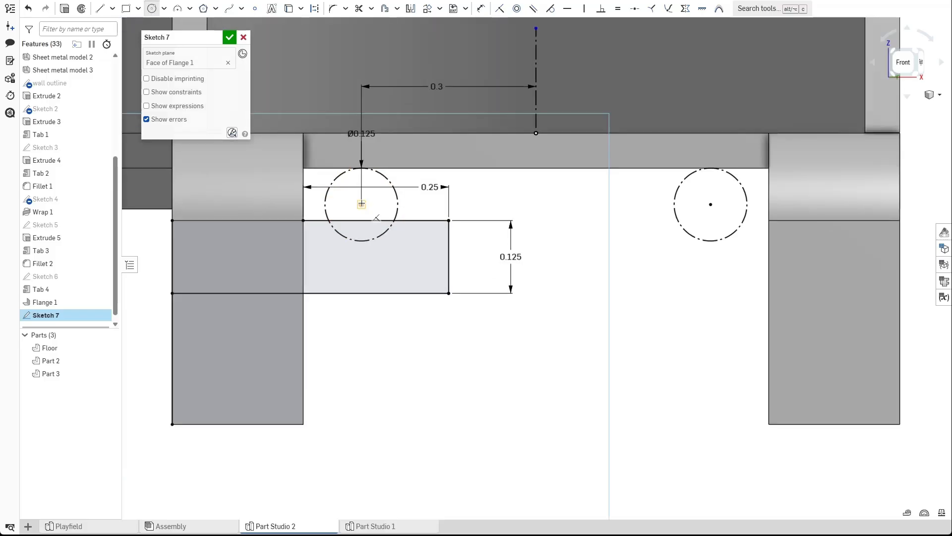
click(391, 247)
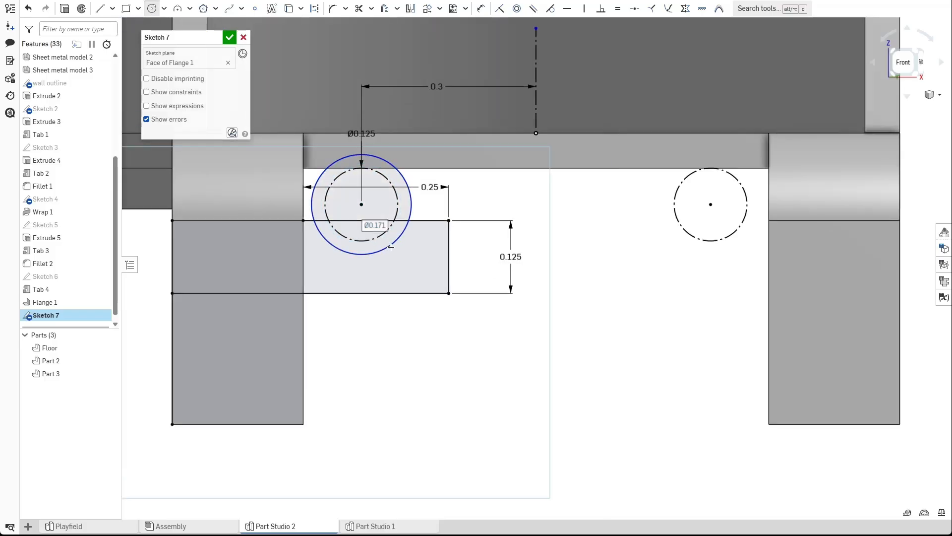
text(.135)
key(Return)
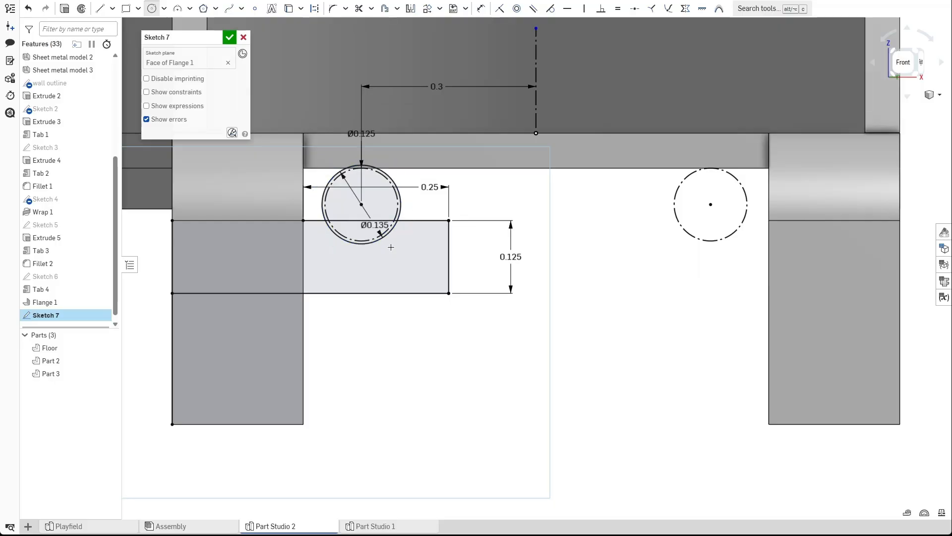
key(Escape)
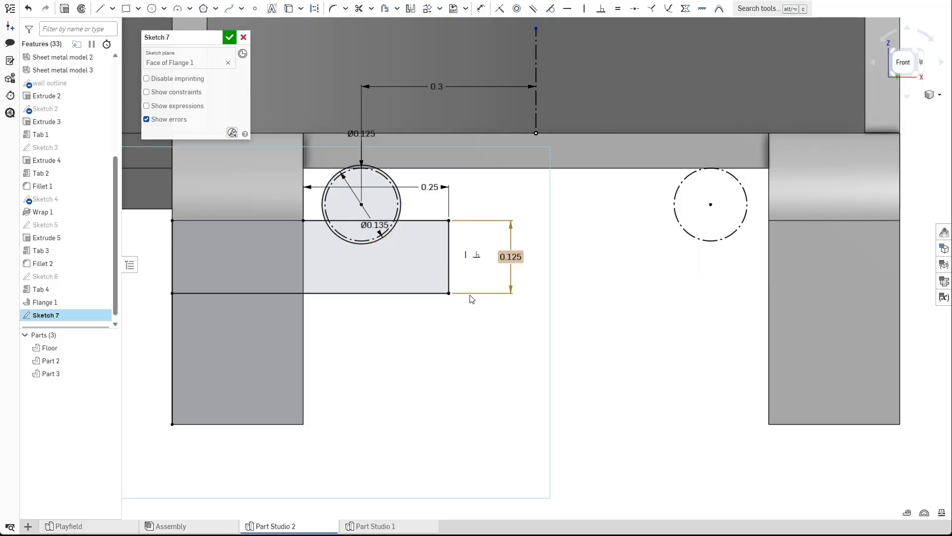
Set the slot's horizontal length to 0.2 in.
double_click(428, 188)
text(.2)
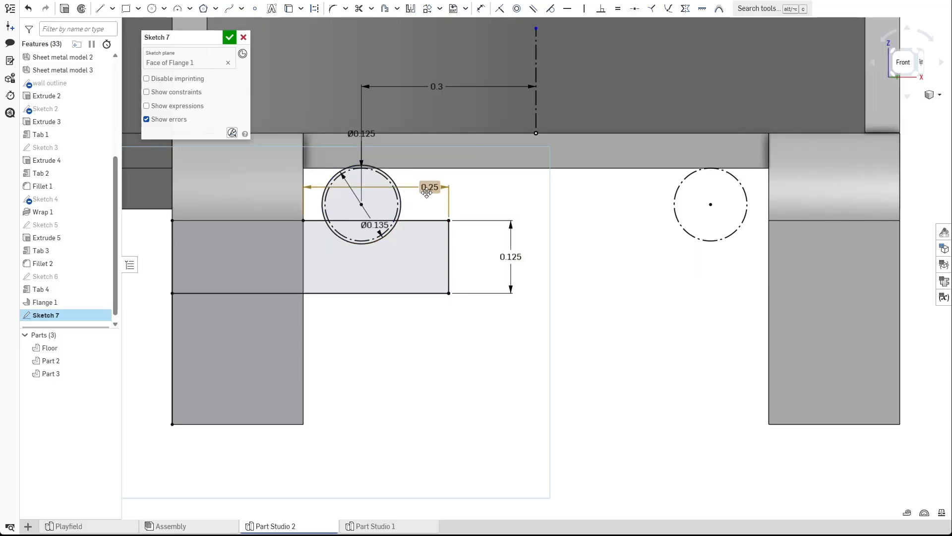
key(Return)
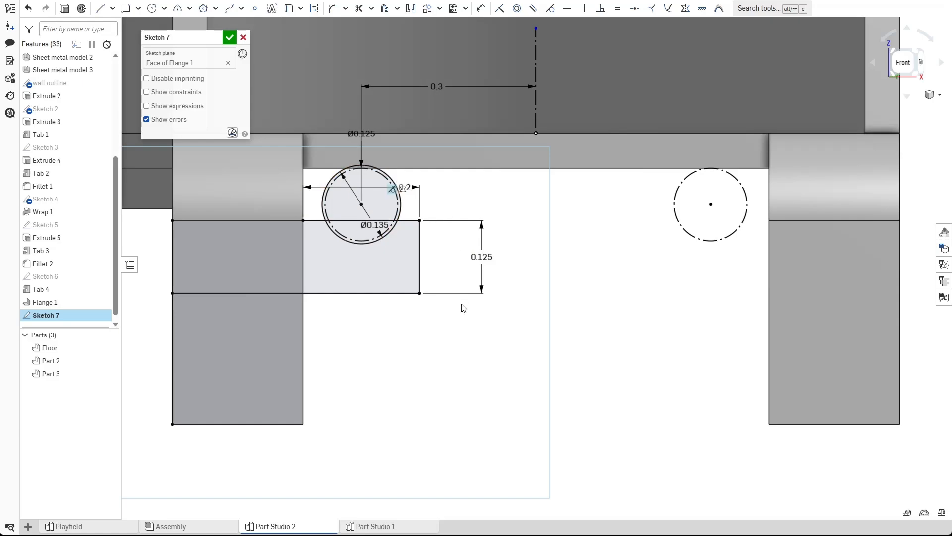
Mirror the slot lines about the vertical construction centerline and finish the sketch.
click(412, 9)
scroll(500, 174, down, 1)
click(531, 113)
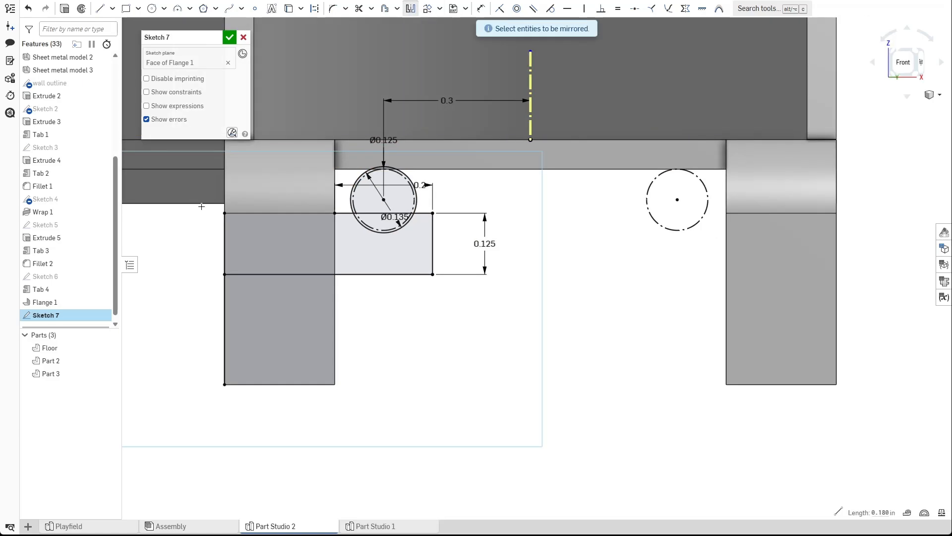
drag(204, 209, 485, 299)
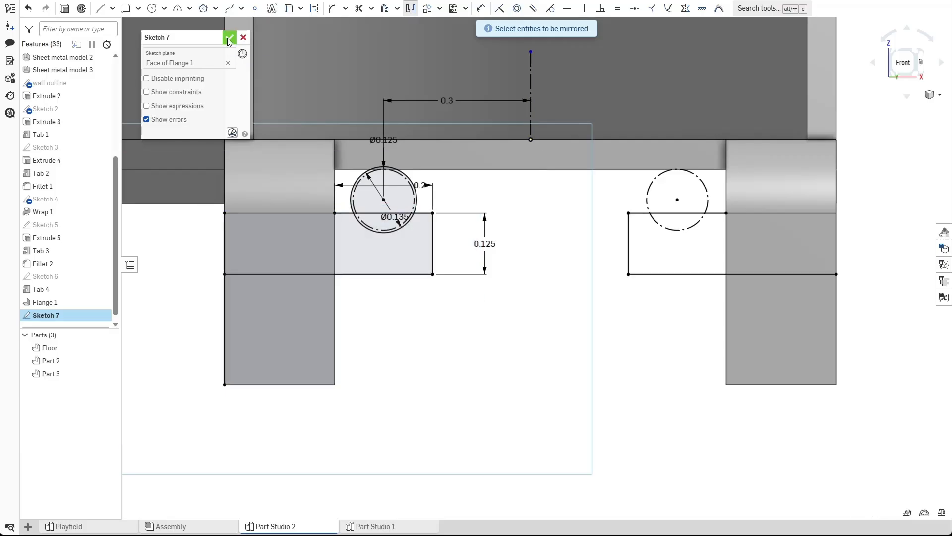
click(289, 9)
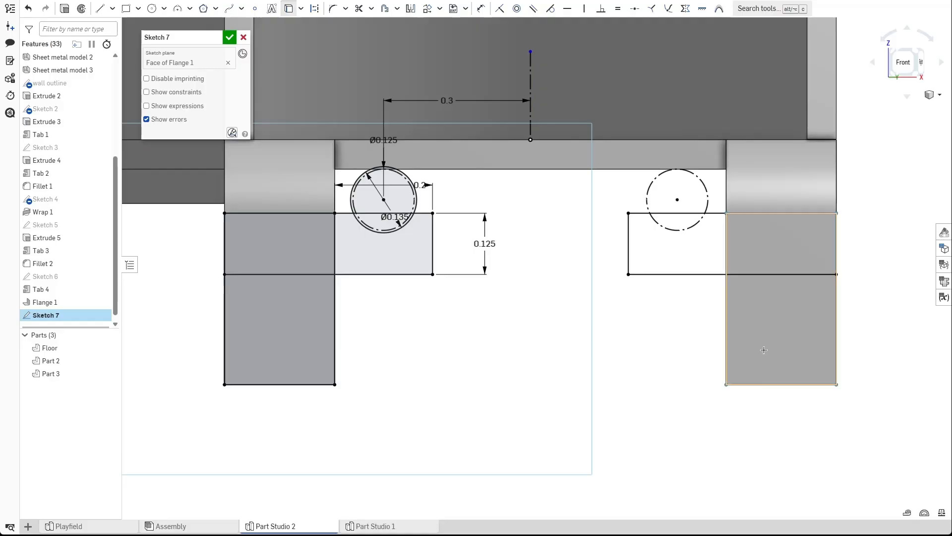
click(229, 37)
scroll(377, 233, up, 3)
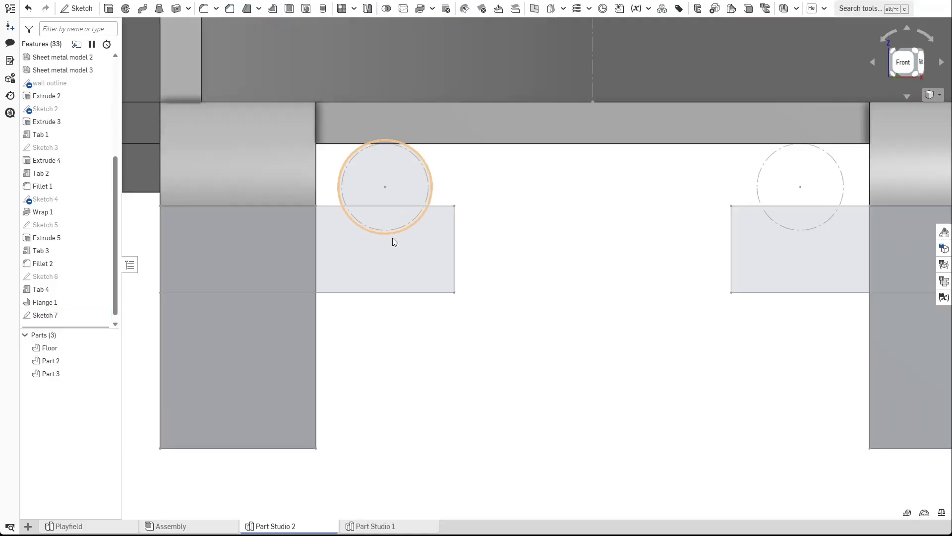
scroll(497, 313, down, 2)
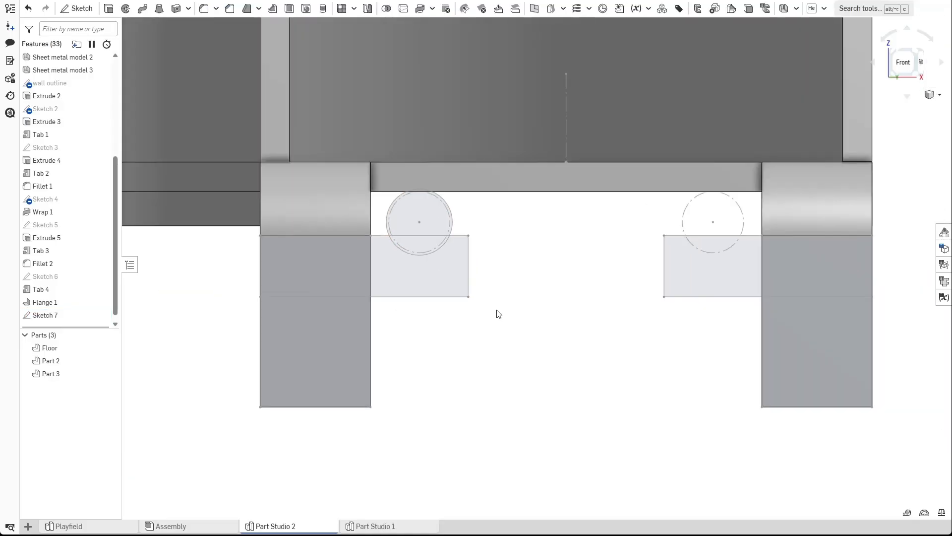
Extrude-remove the two sketch regions below the flange tabs 1 in, scoped to the Floor.
click(338, 376)
key(shift+e)
click(783, 344)
click(201, 65)
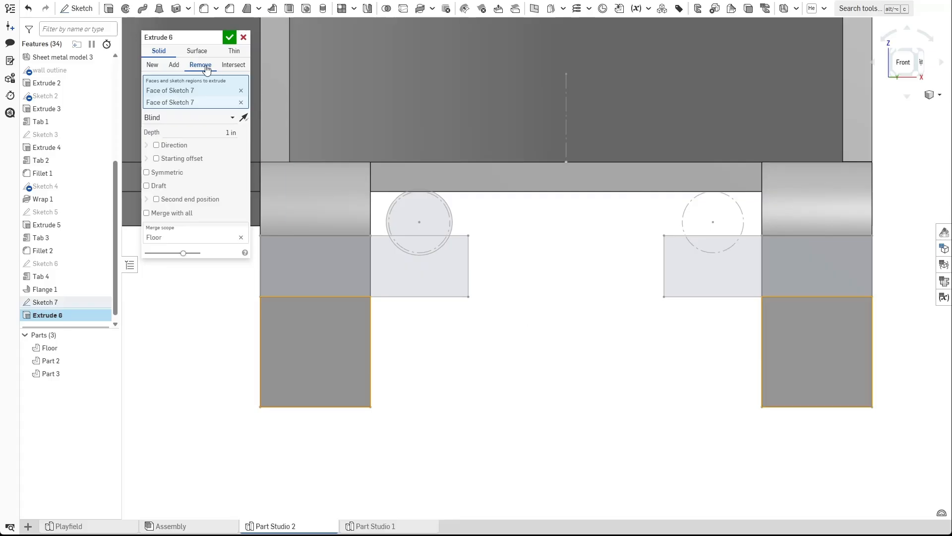
click(230, 38)
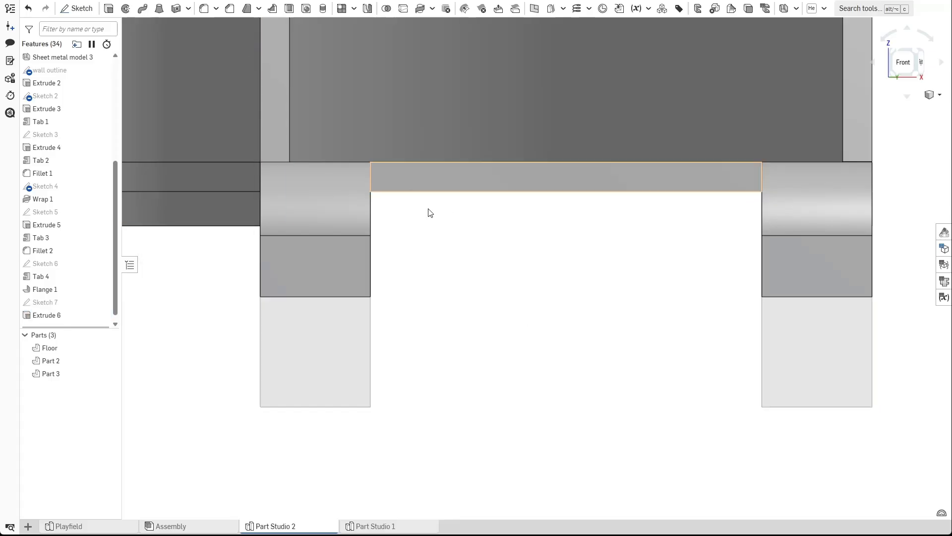
Try to add a sheet metal Tab from the two slot regions merged into the flange faces.
click(101, 301)
click(797, 9)
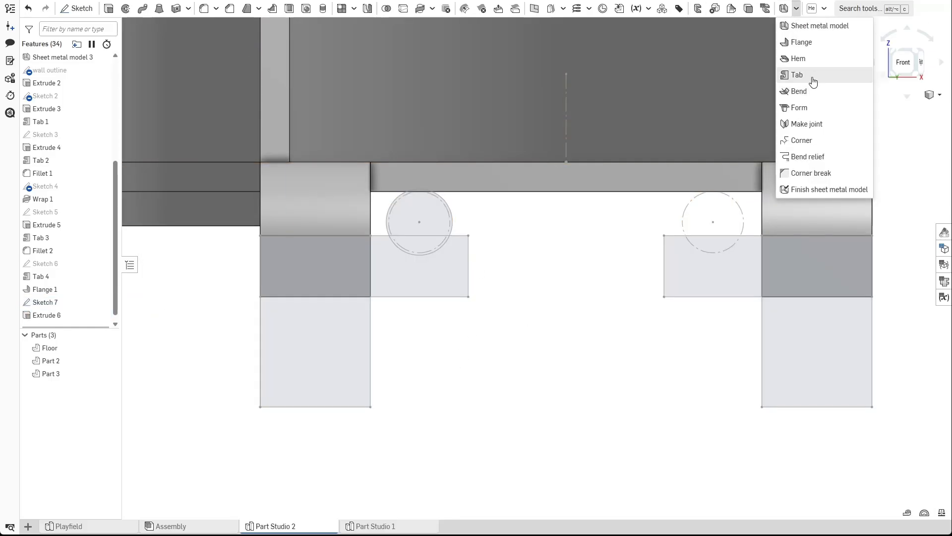
click(809, 75)
click(418, 278)
click(687, 276)
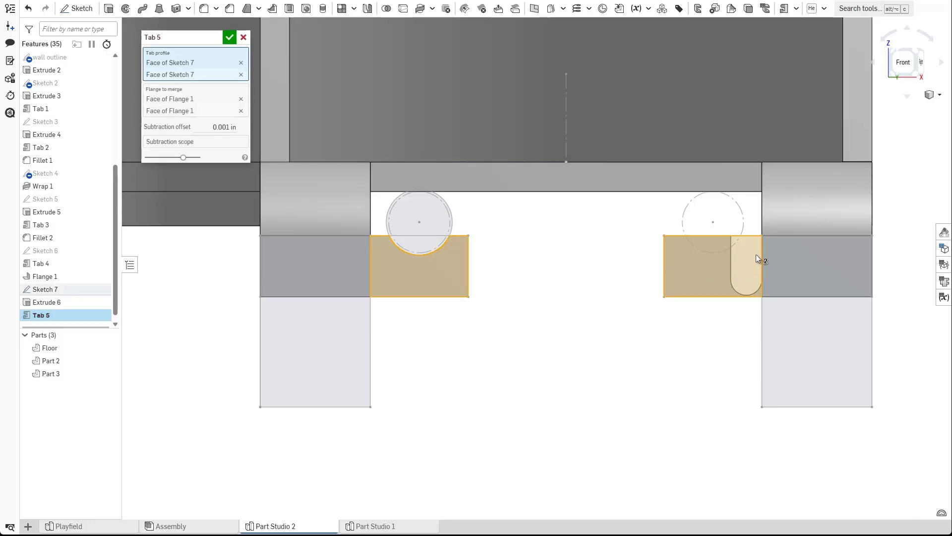
right_drag(593, 288, 413, 276)
scroll(777, 314, up, 2)
right_drag(779, 317, 789, 335)
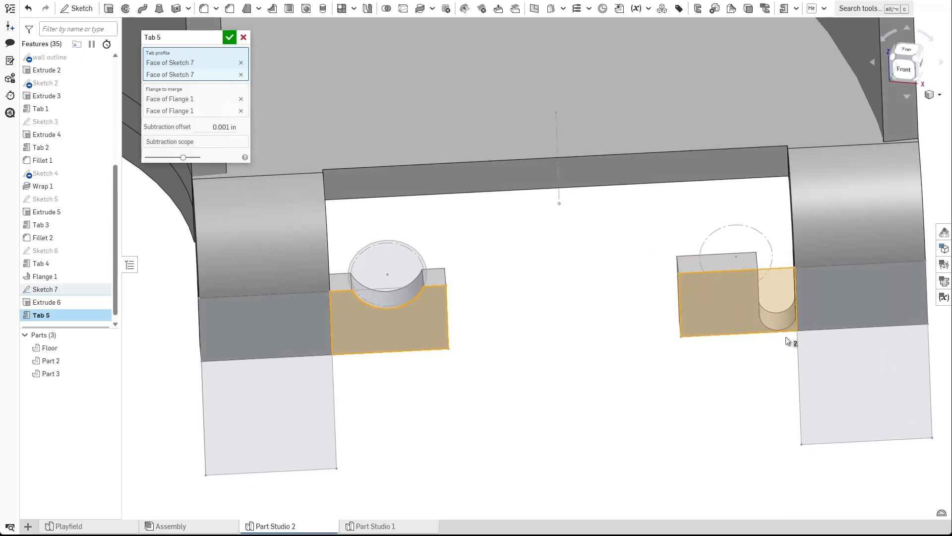
scroll(784, 305, down, 1)
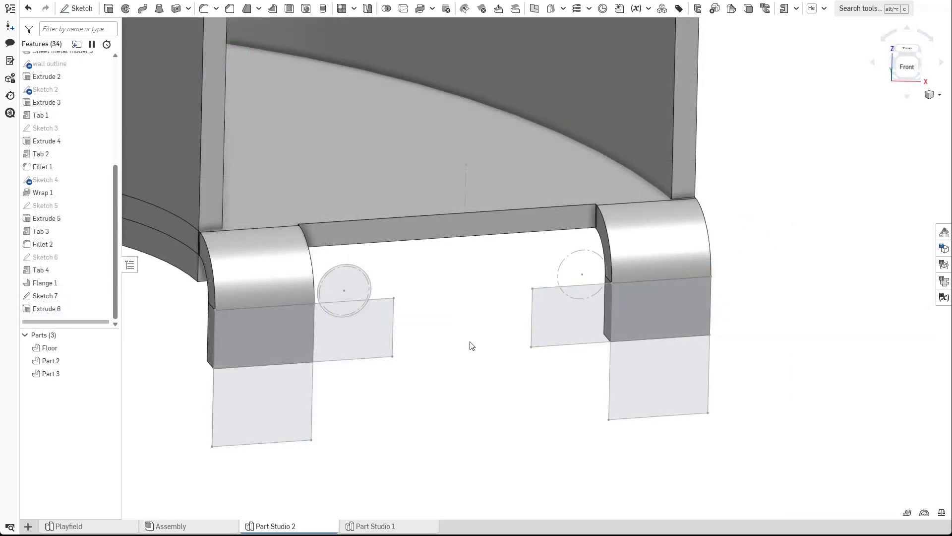
right_drag(489, 338, 440, 323)
Edit Sketch 7 and mirror the 0.135 in circle about the vertical centerline, then finish the sketch.
double_click(50, 295)
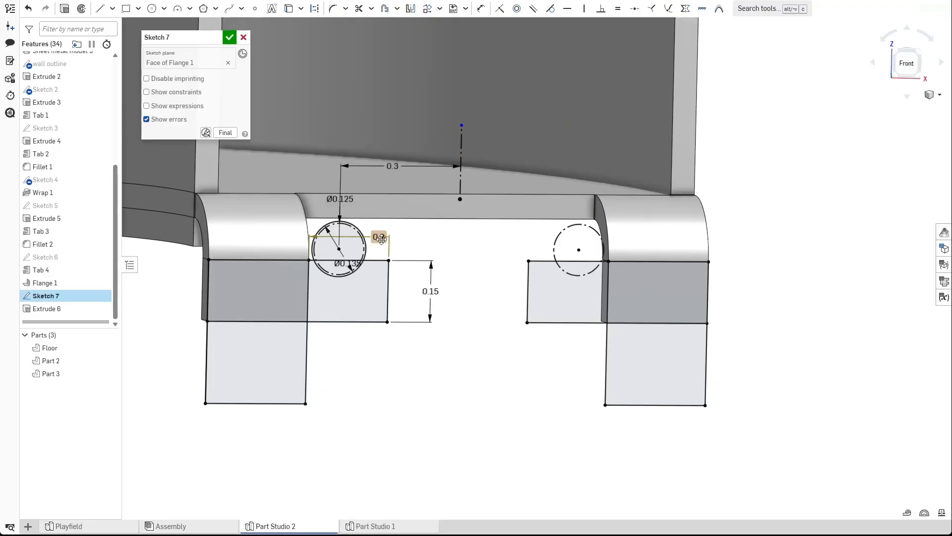
key(n)
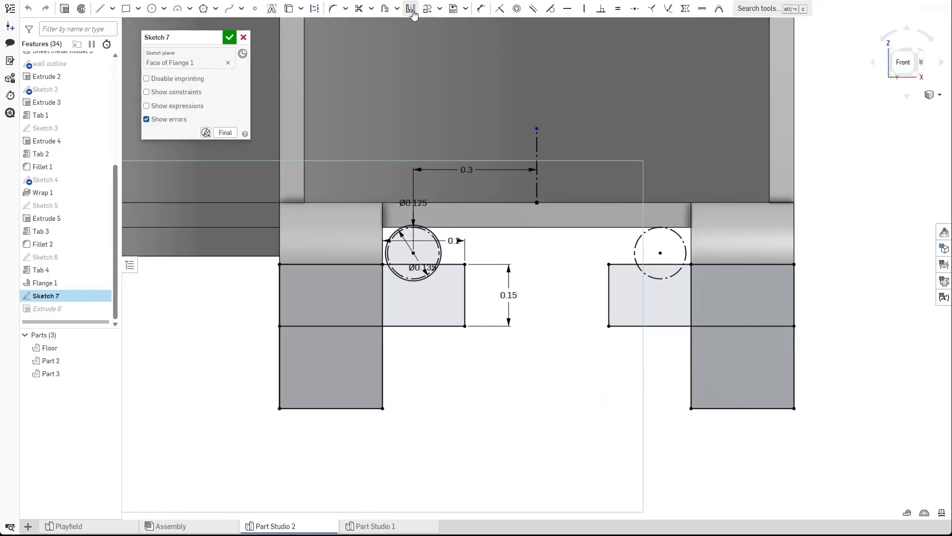
click(411, 8)
click(537, 186)
scroll(439, 268, up, 3)
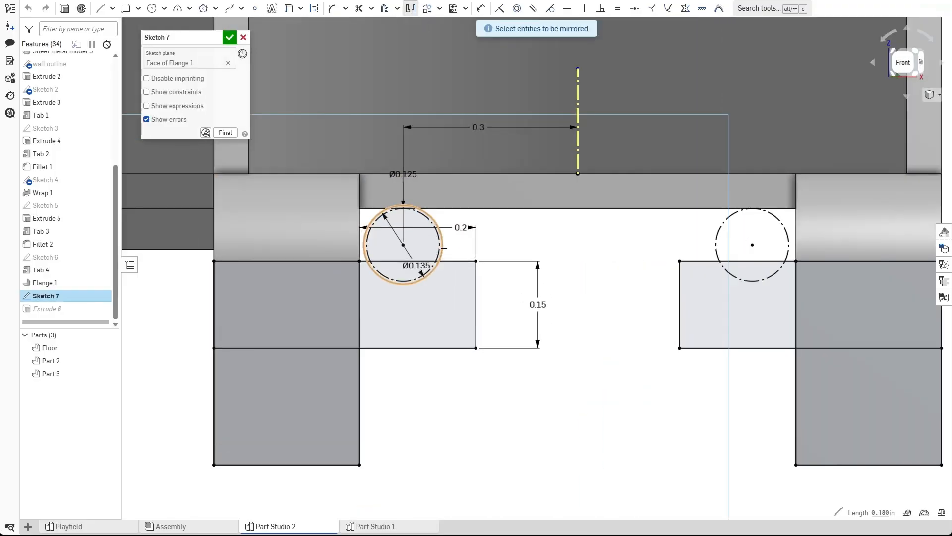
click(448, 250)
scroll(541, 329, down, 3)
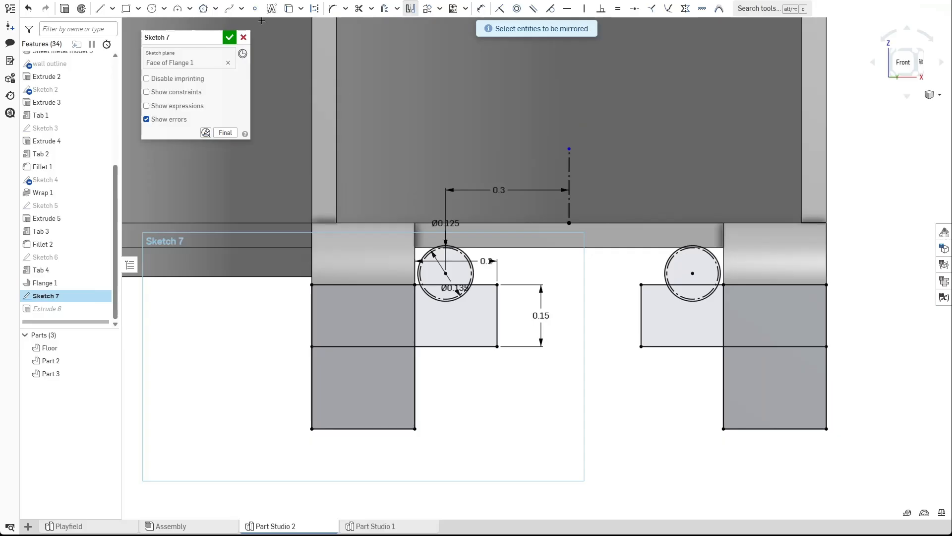
click(229, 37)
Add a sheet metal Tab from the two slot regions of Sketch 7 merged into the flange.
click(796, 9)
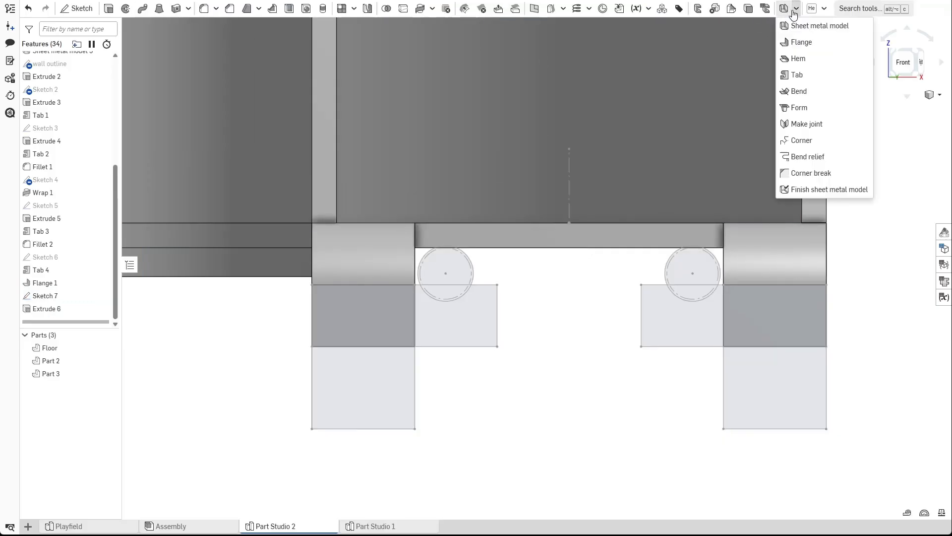
click(796, 75)
click(654, 340)
click(454, 328)
mouse_move(462, 337)
right_down()
mouse_move(528, 378)
mouse_move(583, 379)
right_up()
middle_drag(583, 375, 449, 345)
click(229, 39)
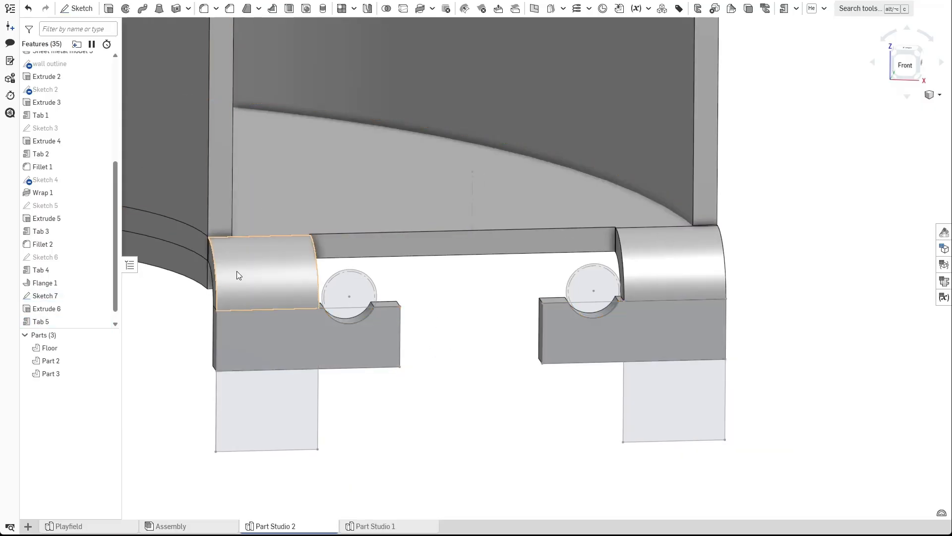
Edit Sketch 7 and set the slot's vertical height to 0.125 in.
double_click(45, 295)
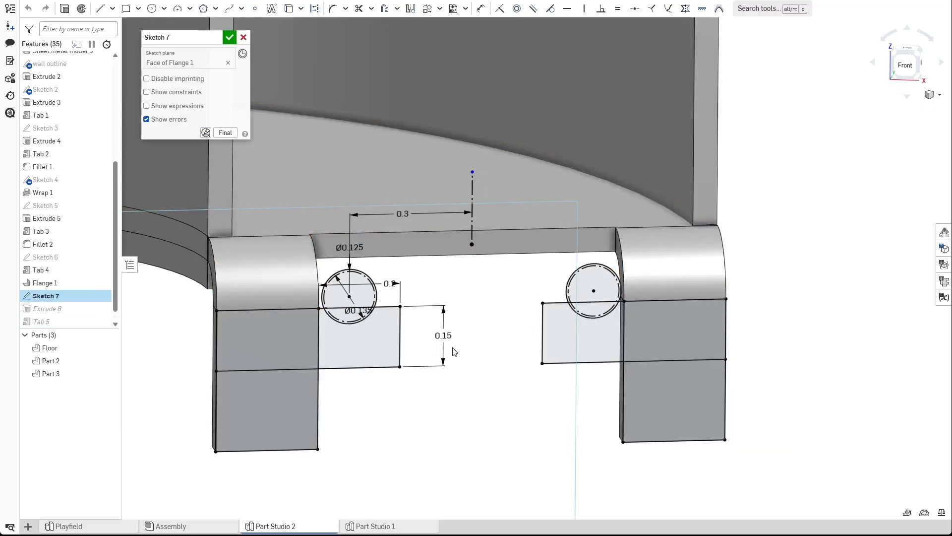
double_click(444, 337)
text(0.12)
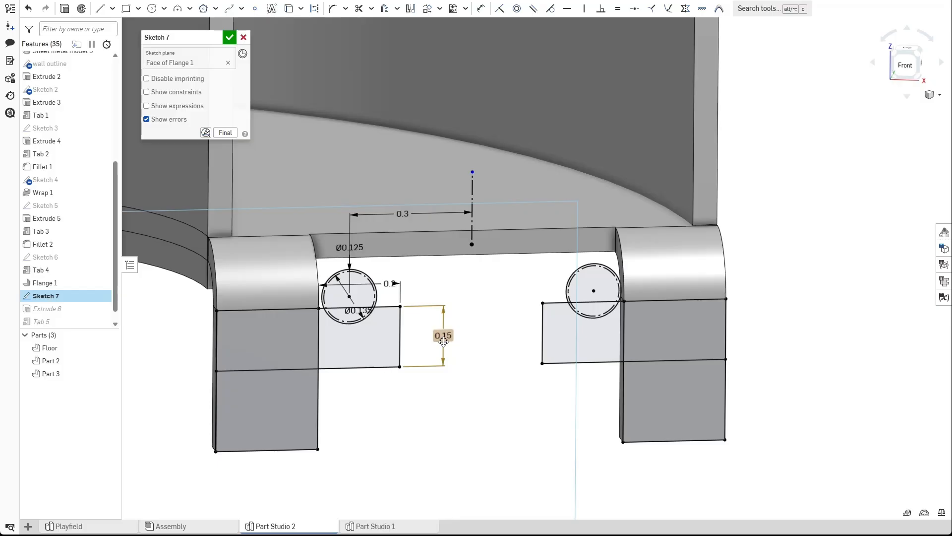
key(Return)
click(230, 38)
Hide Sketch 7 and orbit around the model to inspect the slotted hinge tabs.
scroll(481, 374, down, 3)
mouse_move(467, 373)
right_down()
mouse_move(466, 363)
mouse_move(413, 357)
right_up()
click(101, 295)
mouse_move(445, 384)
right_down()
mouse_move(449, 357)
mouse_move(432, 355)
right_up()
scroll(443, 365, up, 2)
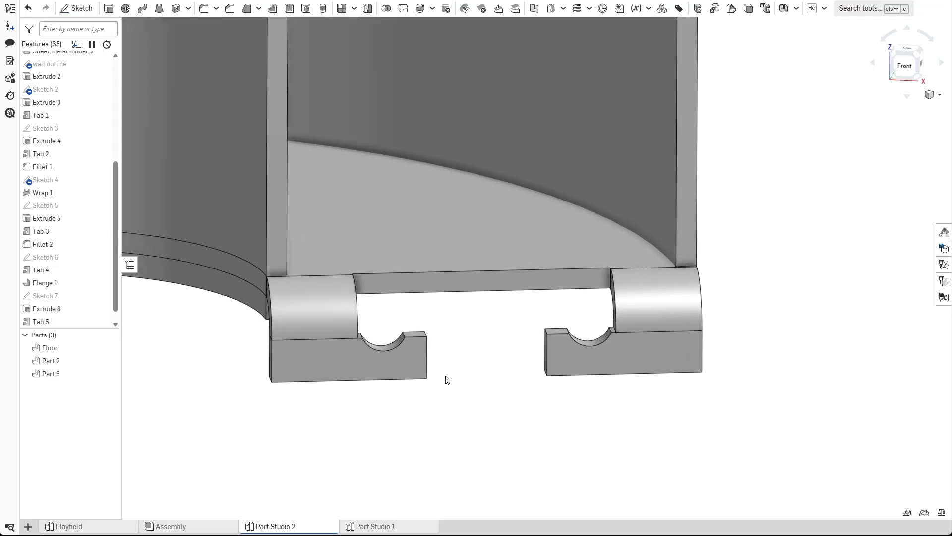
middle_drag(443, 373, 418, 338)
scroll(418, 338, down, 3)
mouse_move(427, 349)
right_down()
mouse_move(436, 334)
mouse_move(423, 355)
mouse_move(432, 373)
mouse_move(427, 359)
right_up()
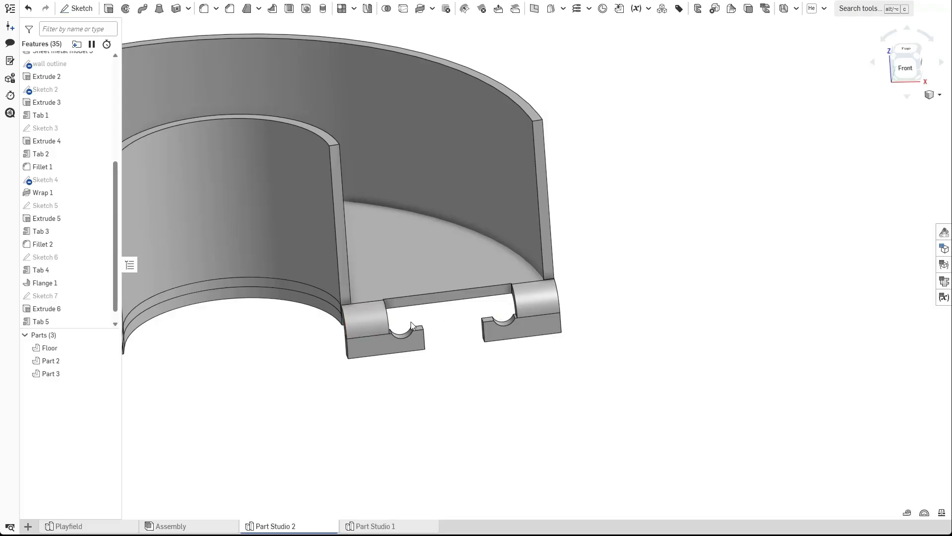
scroll(445, 317, up, 4)
mouse_move(459, 325)
right_down()
mouse_move(412, 292)
mouse_move(427, 329)
mouse_move(448, 332)
right_up()
scroll(421, 290, down, 5)
scroll(448, 333, down, 4)
middle_drag(498, 403, 421, 233)
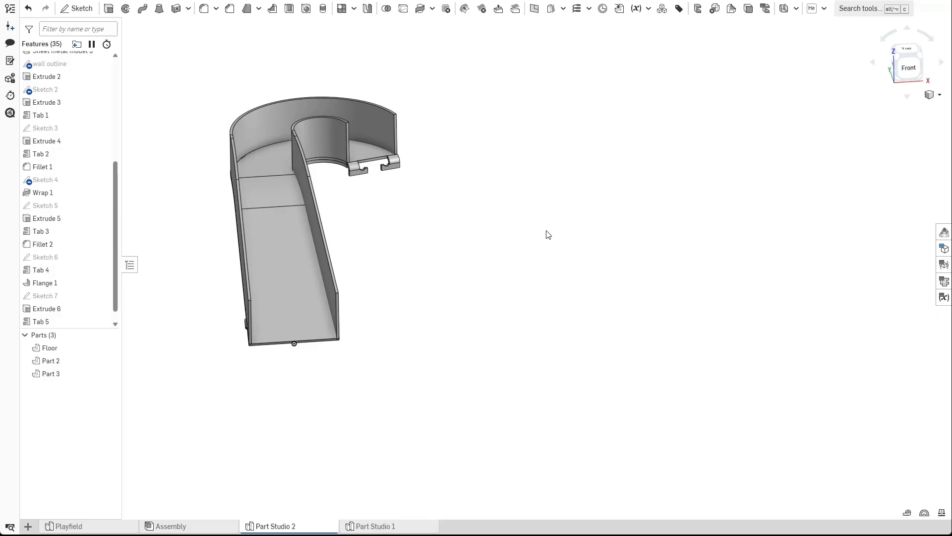
scroll(400, 132, up, 6)
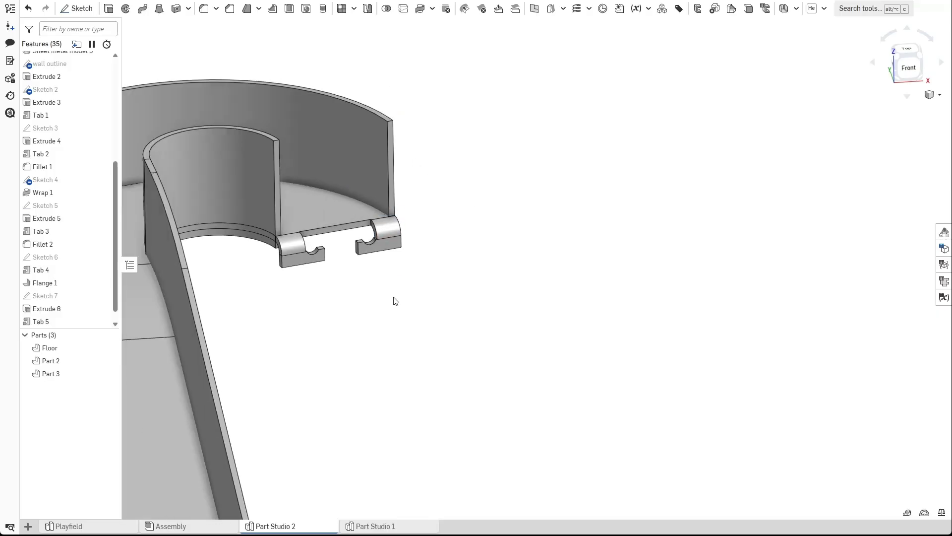
right_drag(382, 308, 378, 276)
right_drag(340, 287, 365, 282)
scroll(373, 266, up, 5)
scroll(373, 269, up, 1)
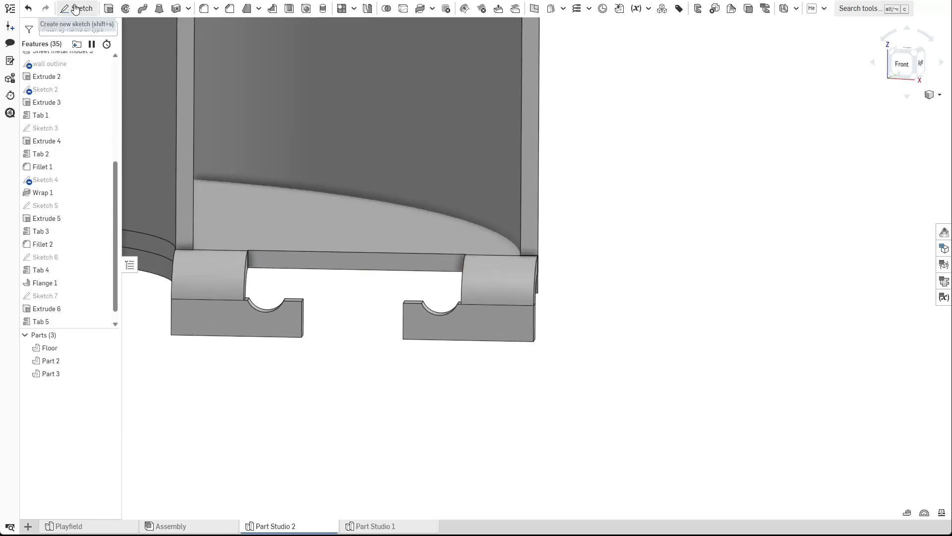
click(73, 7)
scroll(337, 263, up, 4)
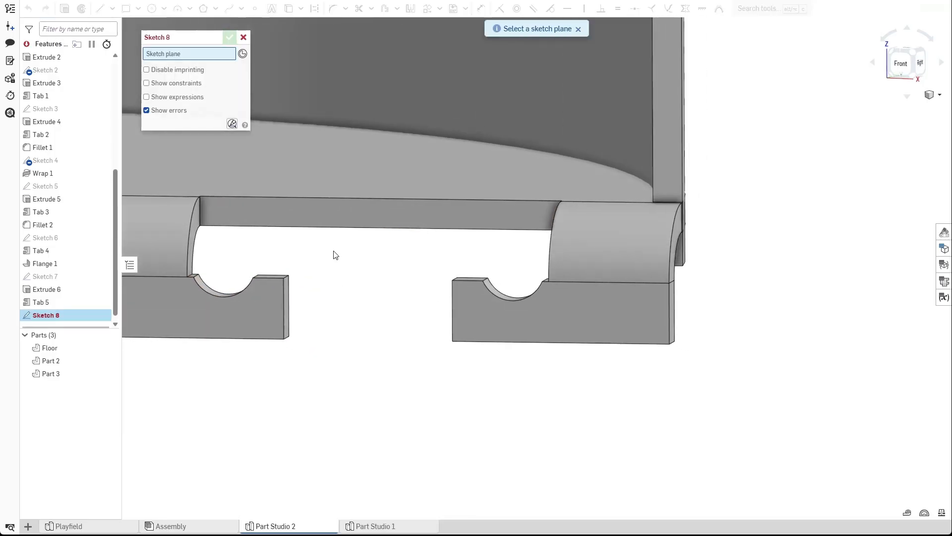
click(306, 220)
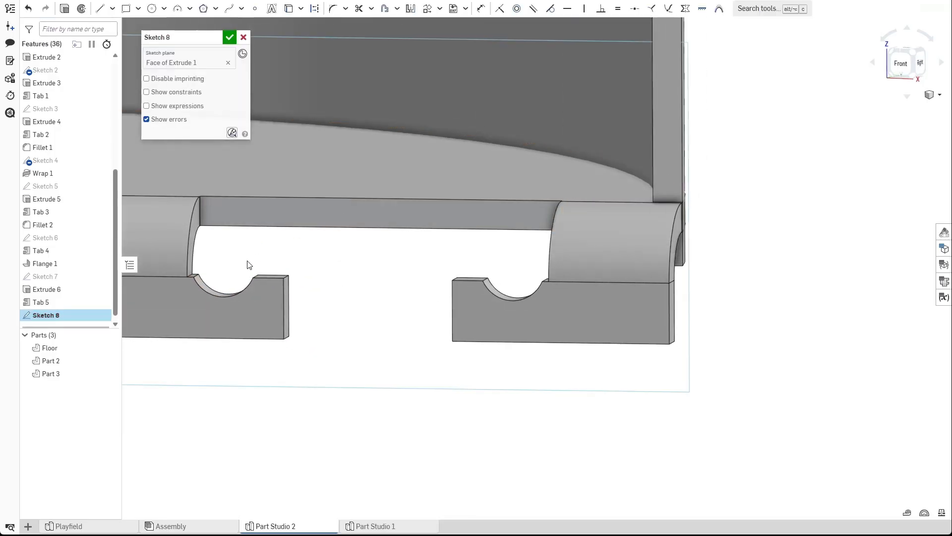
click(244, 37)
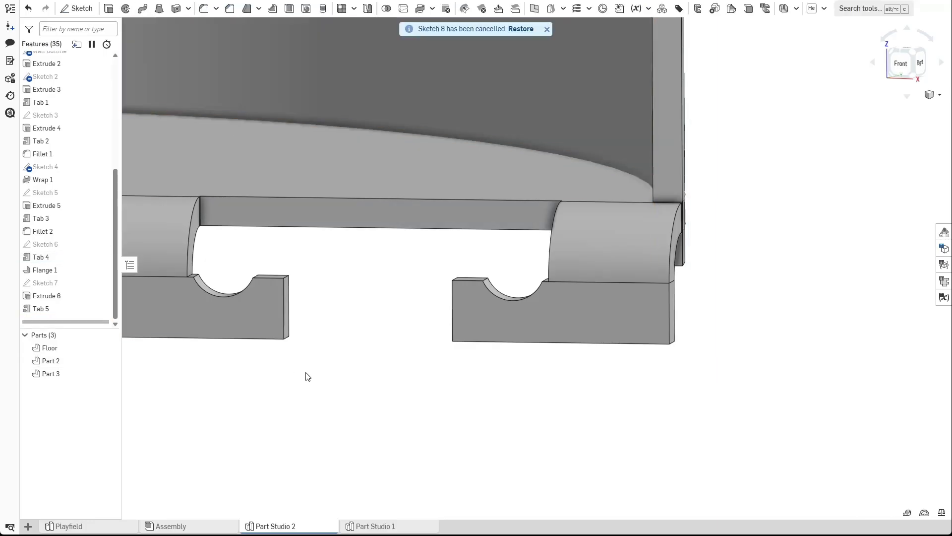
Reopen Sketch 7 to examine the slot circles and dimensions.
click(102, 283)
scroll(352, 346, down, 3)
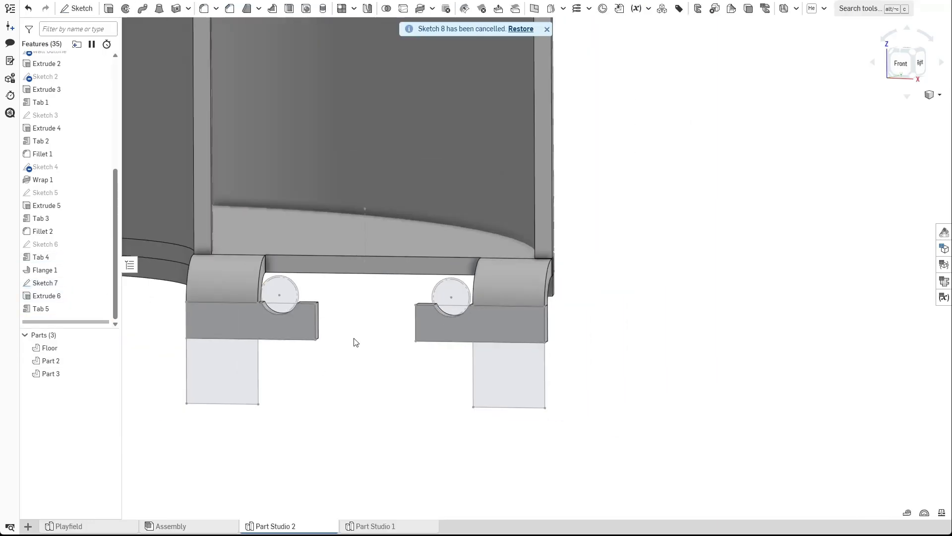
double_click(89, 283)
scroll(294, 285, up, 5)
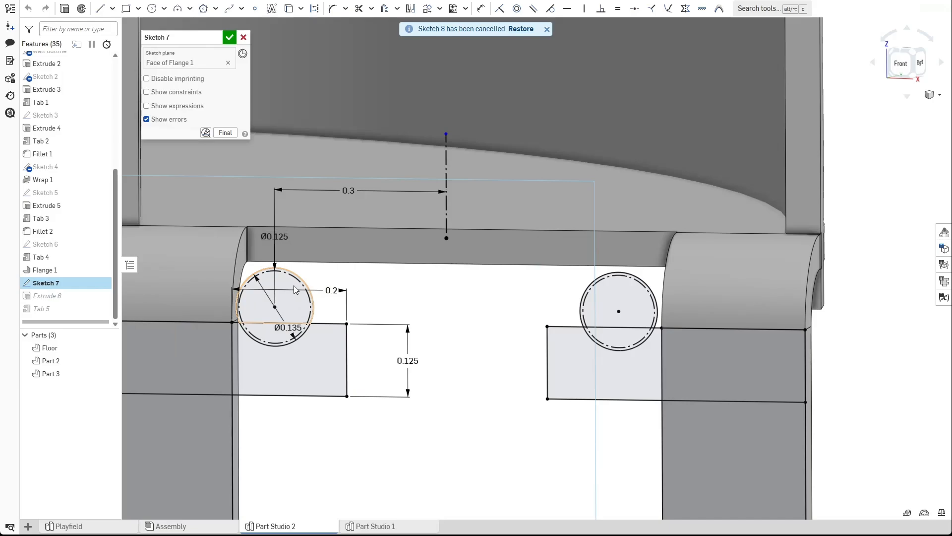
click(303, 289)
key(shift+m)
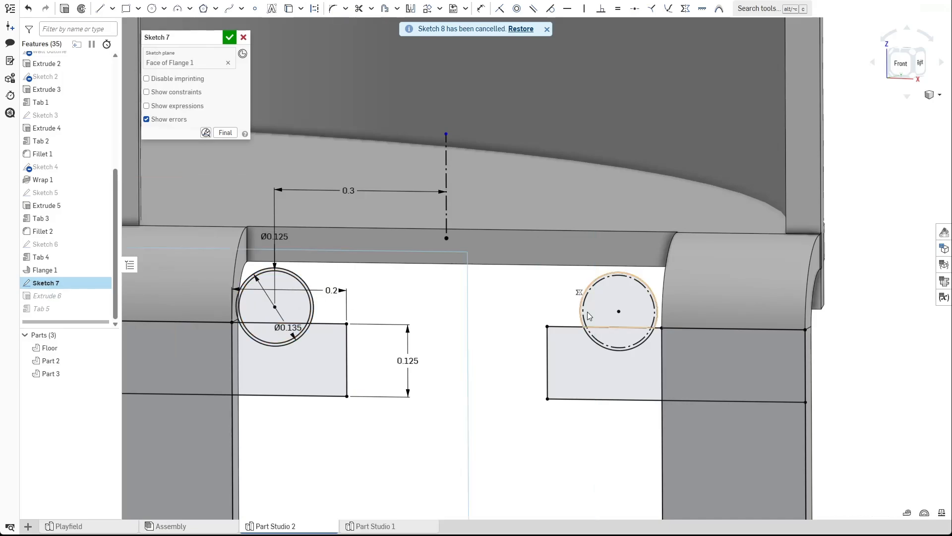
scroll(469, 320, down, 2)
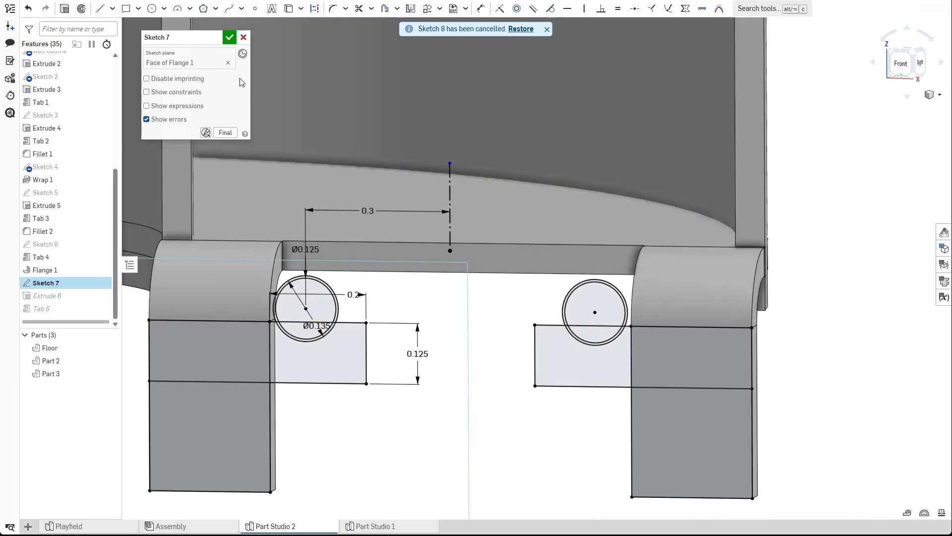
click(230, 39)
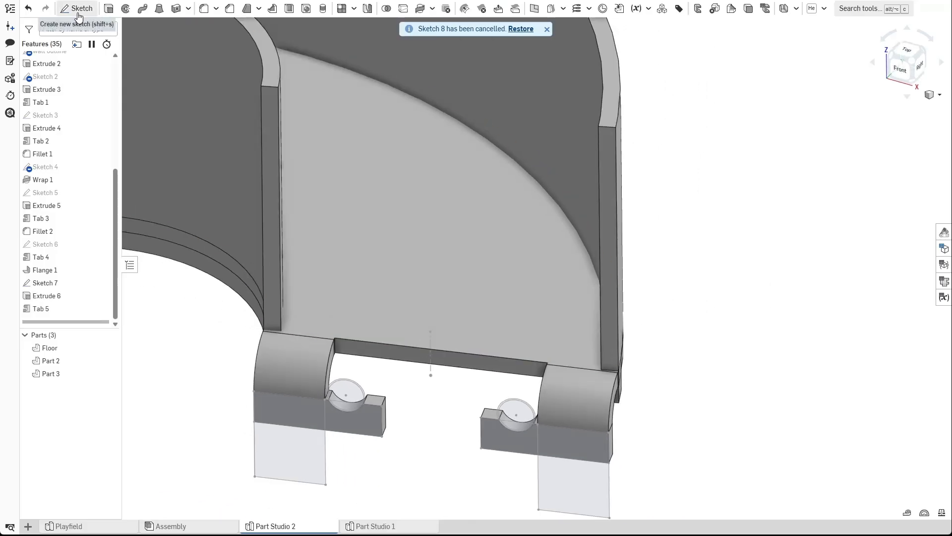
Start a new sketch on the floor's face and draw a line about 1.8 in long outward from the gap between the tabs.
click(77, 8)
click(385, 281)
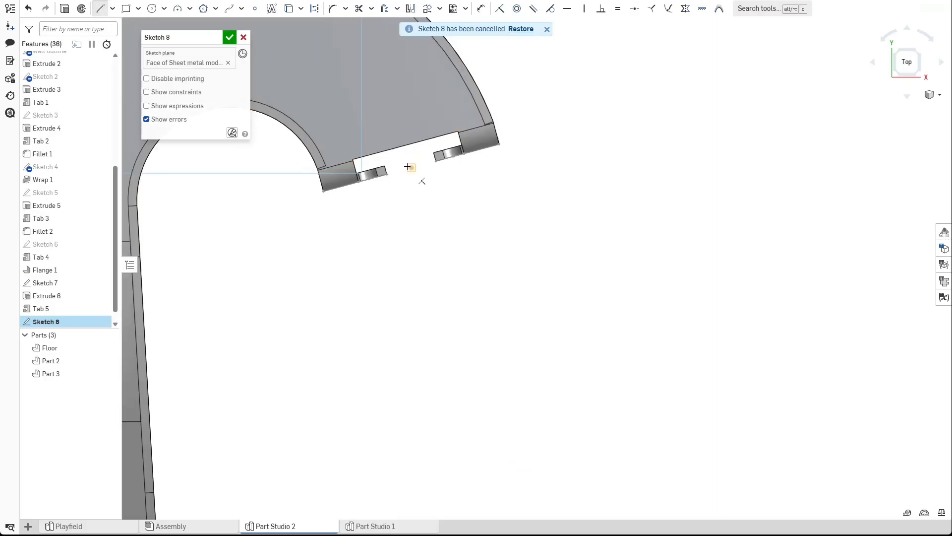
click(405, 145)
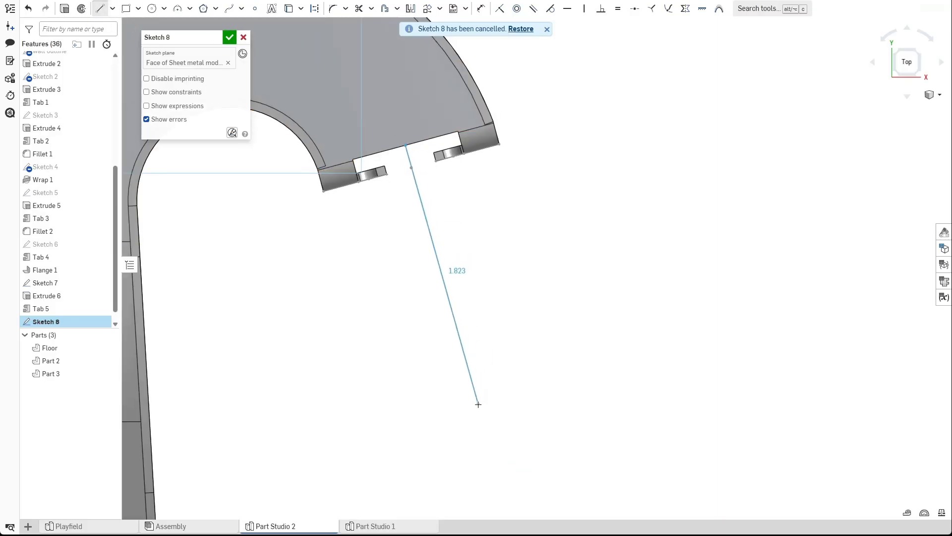
click(484, 400)
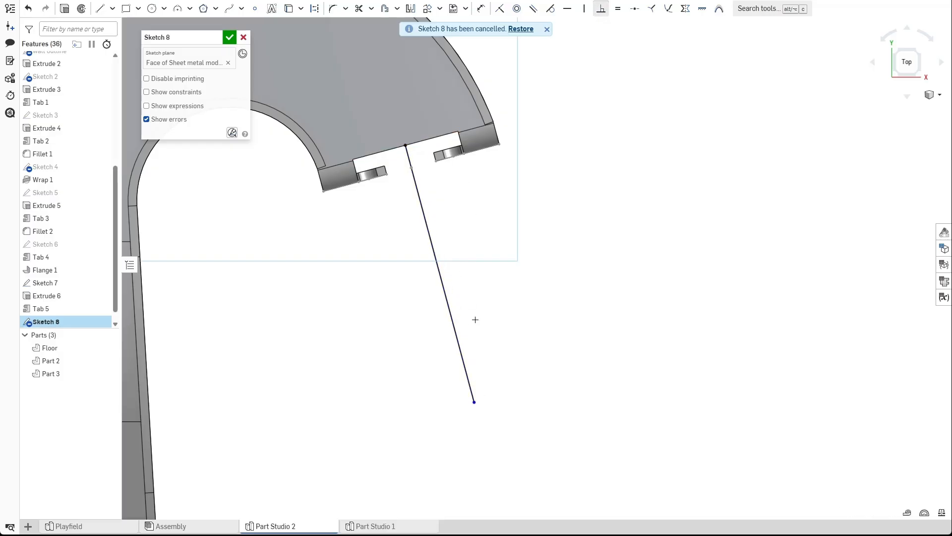
Draw two tangent arcs continuing from the line's end into an S-shaped path, then finish Sketch 8.
scroll(510, 325, down, 5)
middle_drag(521, 181, 484, 174)
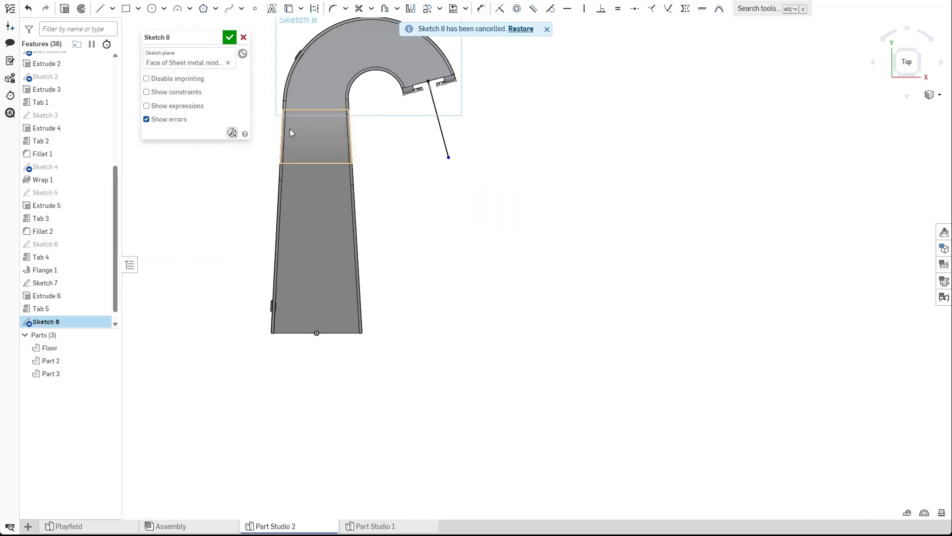
click(178, 9)
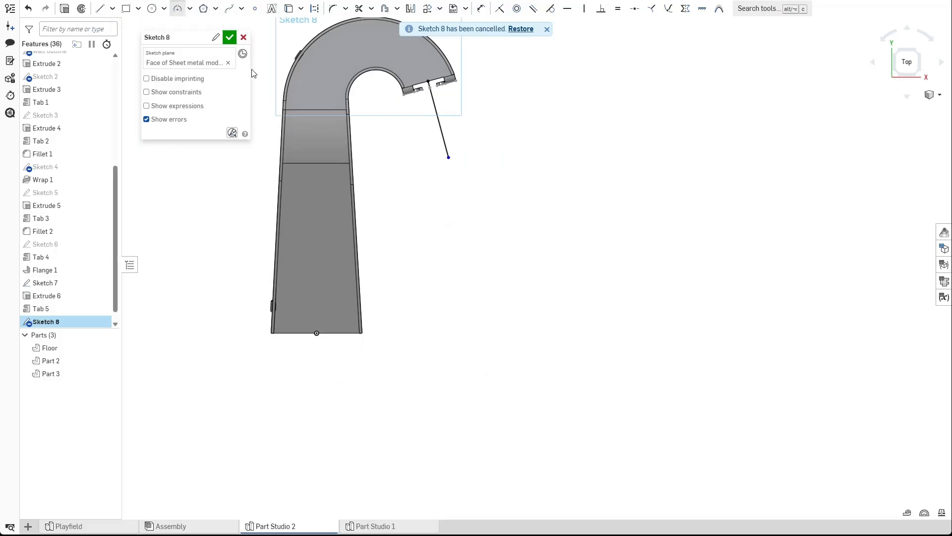
click(294, 453)
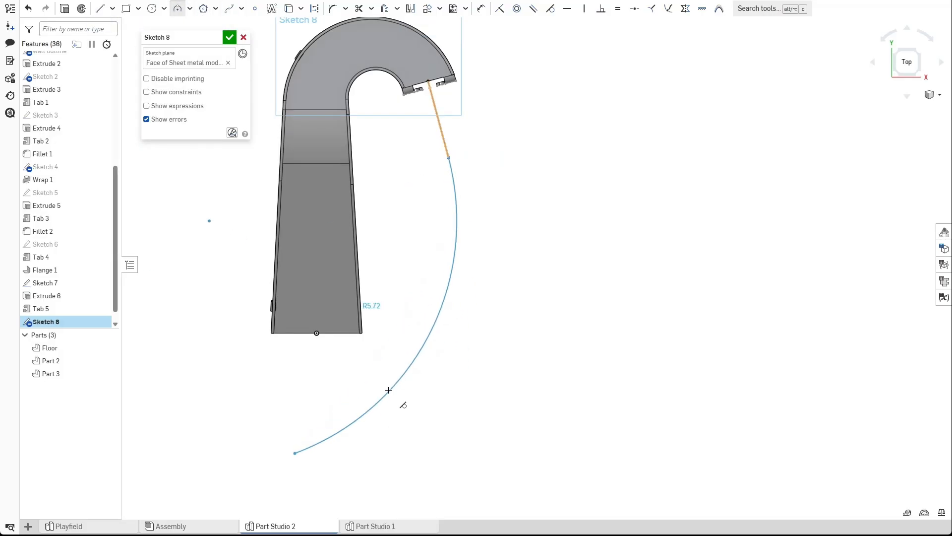
click(387, 390)
middle_drag(445, 272, 501, 265)
drag(314, 362, 355, 285)
scroll(387, 285, down, 5)
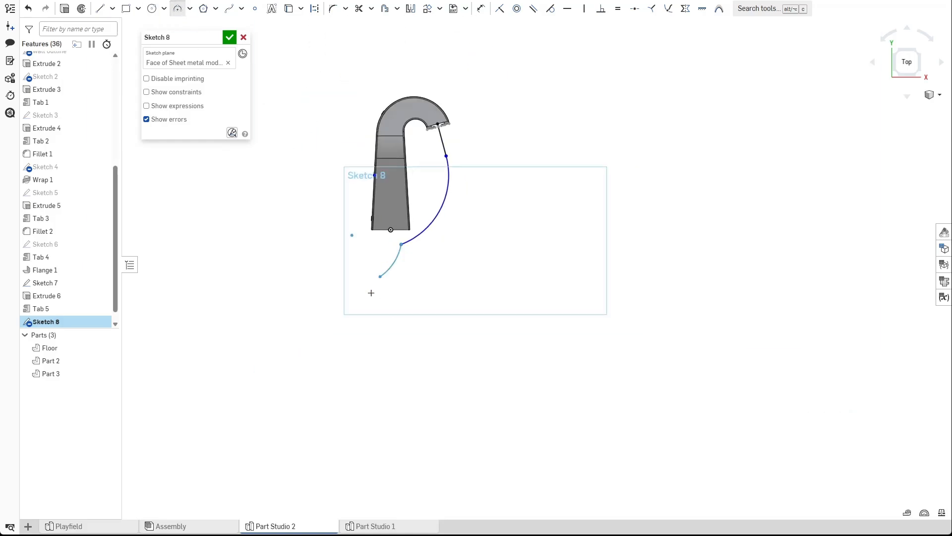
click(304, 381)
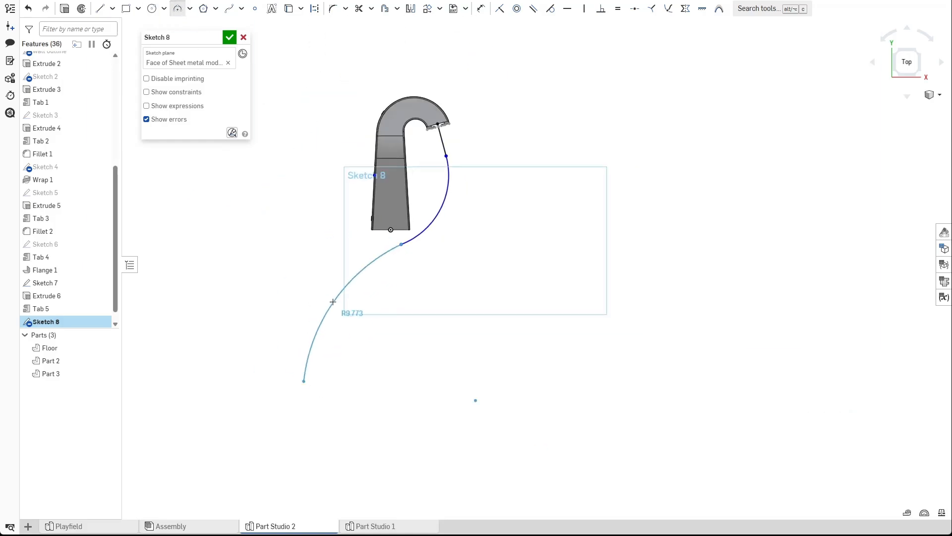
click(359, 270)
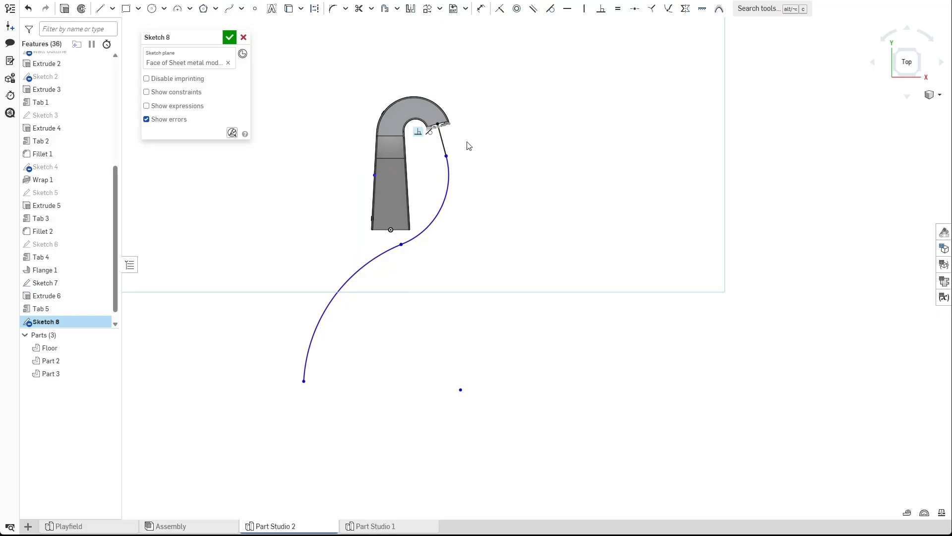
scroll(468, 139, up, 4)
click(231, 38)
Sweep the four circular slot faces of Sketch 7 along the three chained edges of Sketch 8 as new parts.
scroll(399, 106, up, 6)
right_drag(406, 139, 414, 100)
scroll(430, 135, up, 1)
scroll(419, 150, up, 4)
right_drag(372, 256, 361, 250)
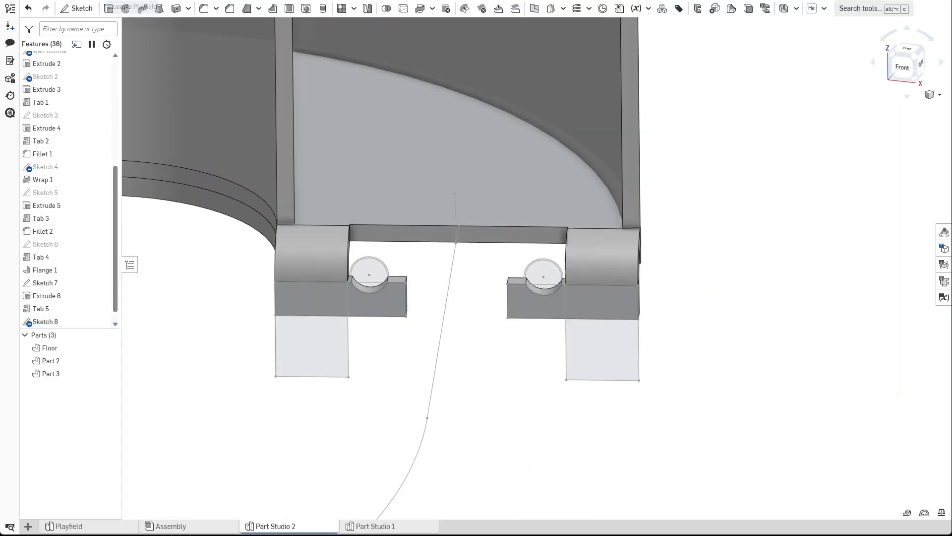
click(142, 9)
scroll(393, 272, up, 4)
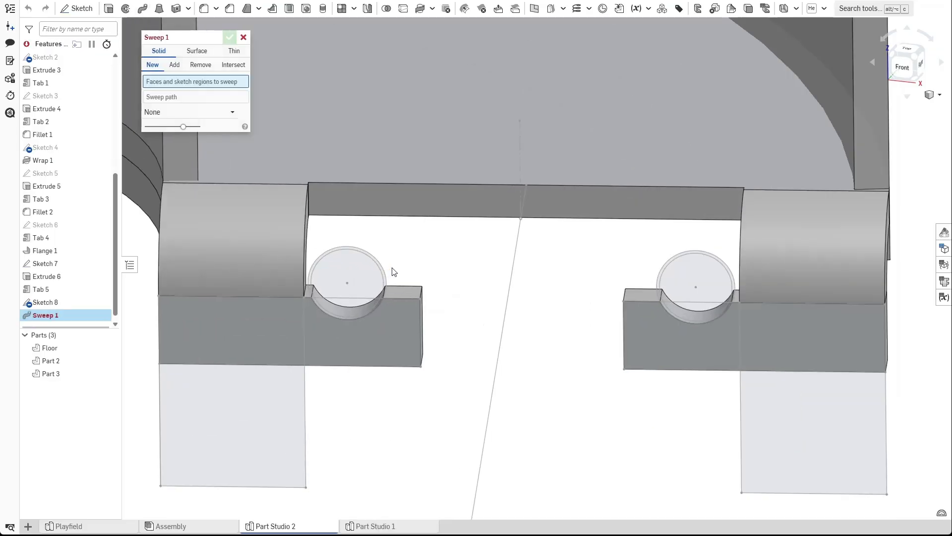
click(364, 281)
click(346, 315)
click(704, 287)
click(679, 318)
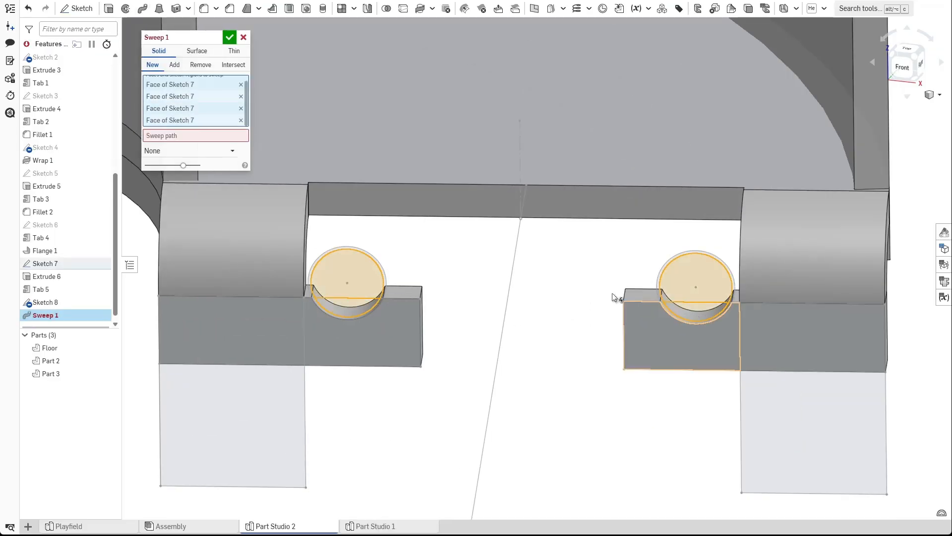
click(196, 141)
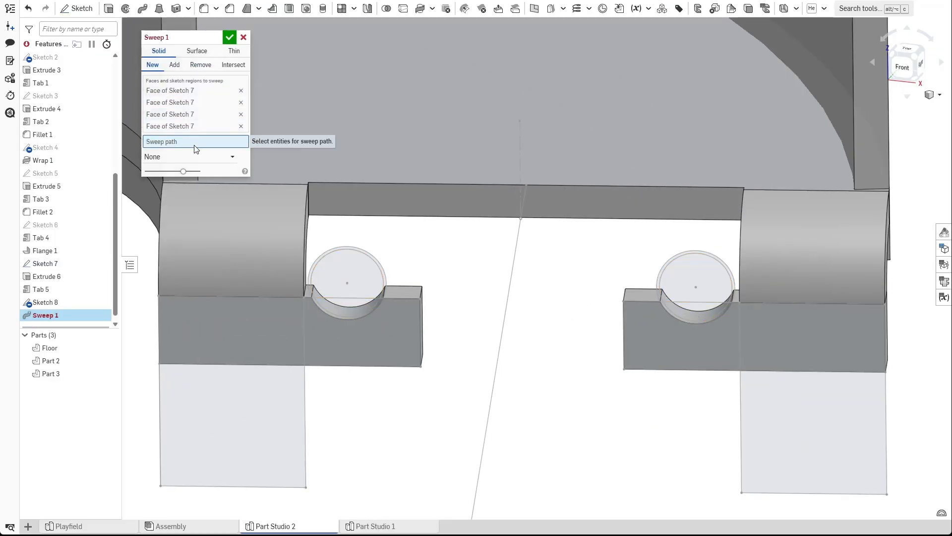
click(523, 199)
scroll(569, 272, down, 6)
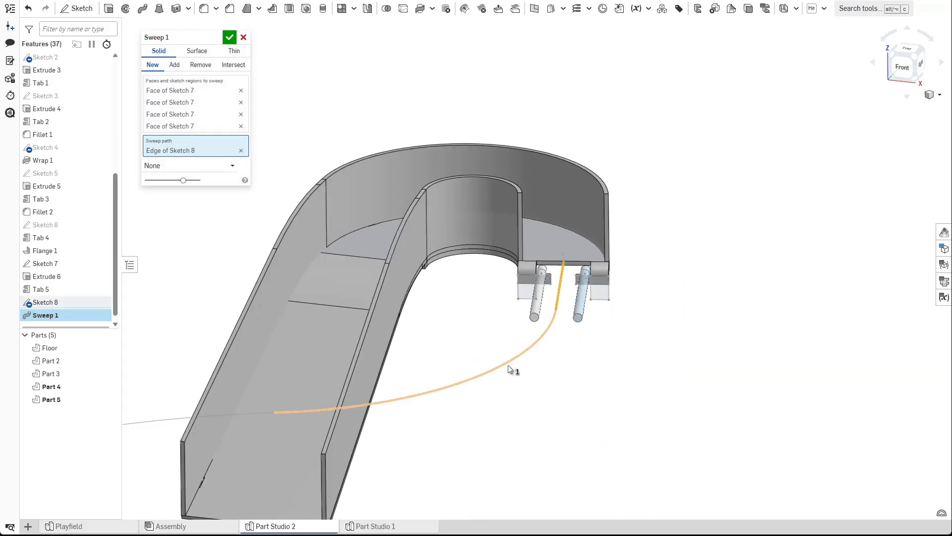
click(509, 366)
middle_drag(424, 464, 639, 272)
scroll(640, 272, down, 3)
click(437, 258)
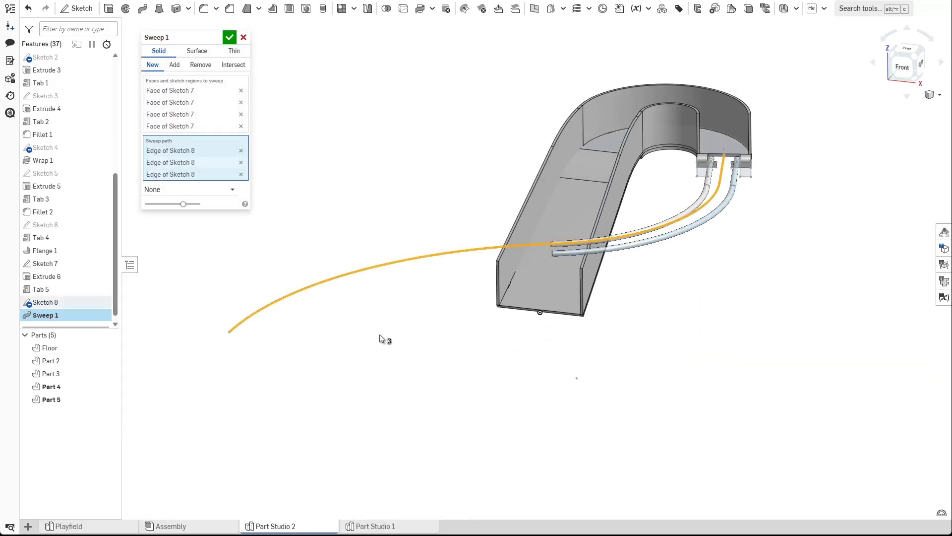
click(231, 35)
Change the appearance of Part 4 and Part 5 to a light gray color.
mouse_move(263, 165)
right_down()
mouse_move(261, 176)
mouse_move(273, 166)
right_up()
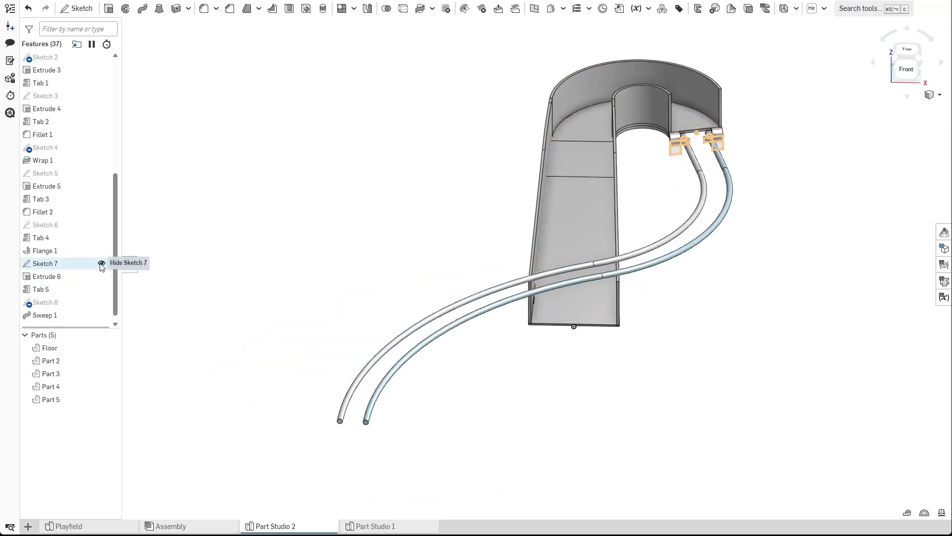
click(79, 399)
shift+click(82, 387)
right_click(84, 387)
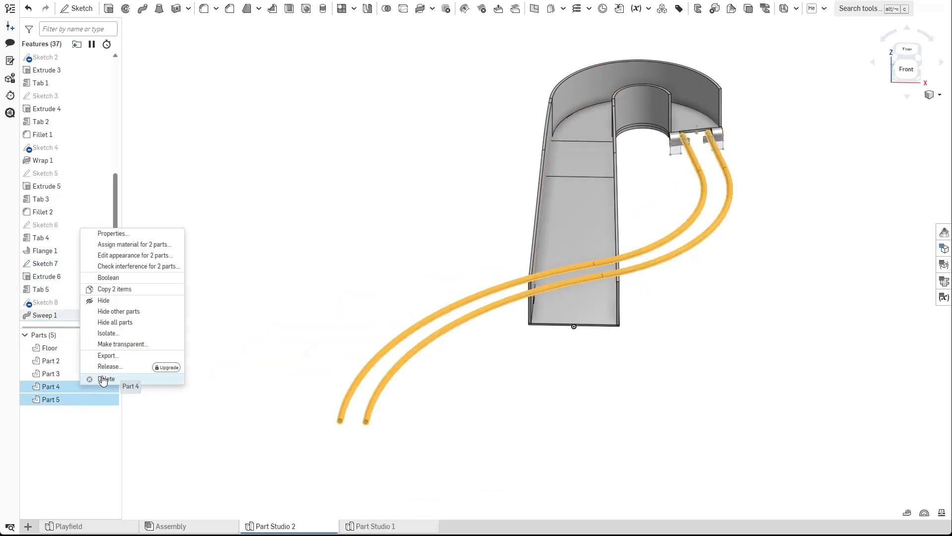
click(142, 256)
click(132, 371)
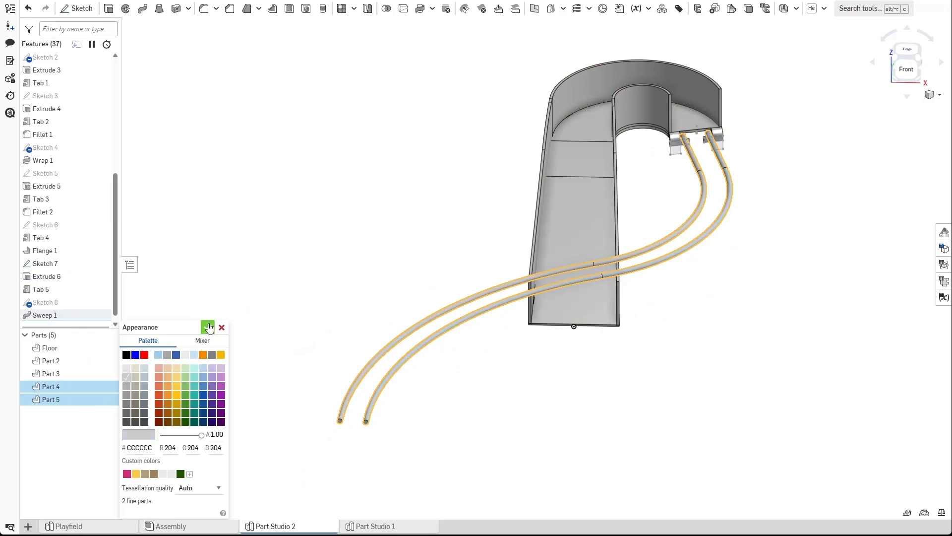
click(207, 327)
Hide Sketch 7 to view the rods at the tabs.
scroll(744, 112, up, 5)
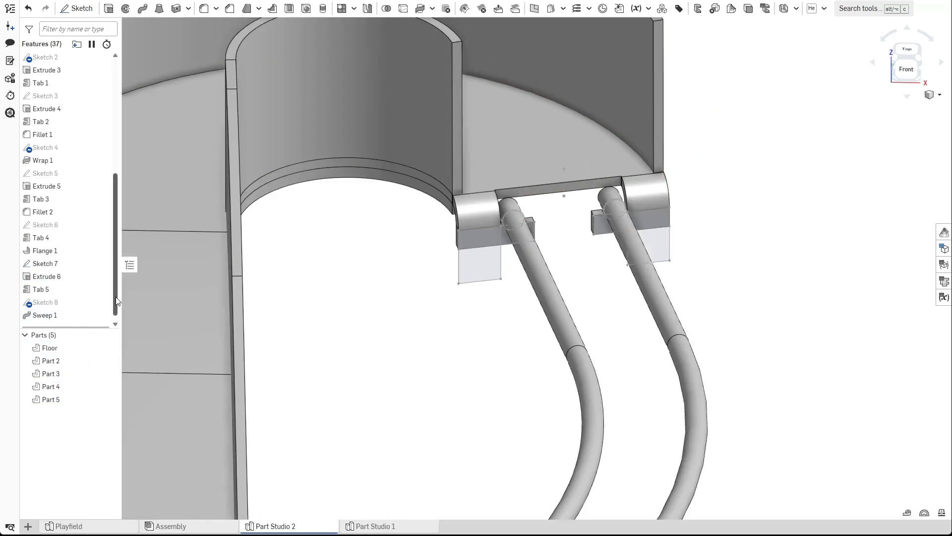
click(105, 263)
right_drag(632, 200, 532, 235)
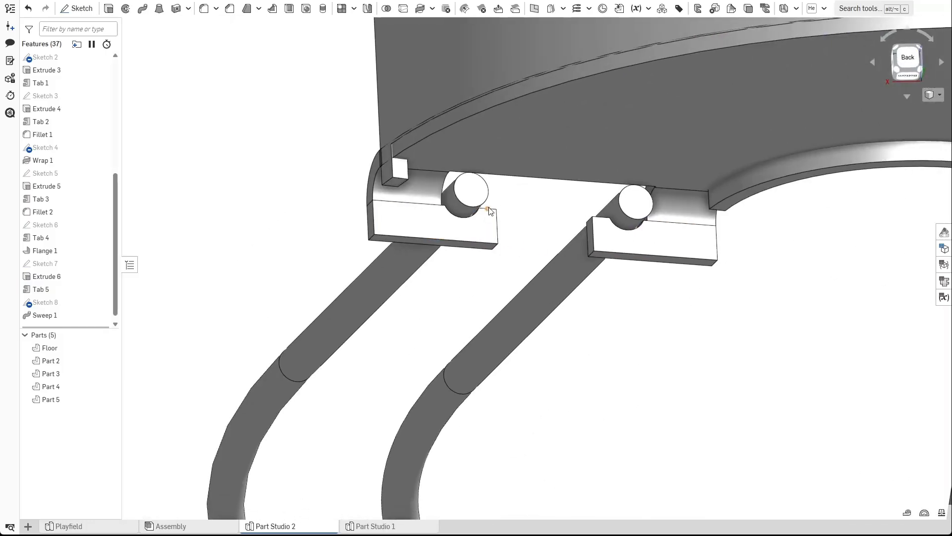
Extrude the two rod end faces 0.5 in with Add, merging into Part 5 and Part 4.
key(shift+e)
click(475, 194)
click(634, 211)
right_drag(598, 242, 532, 265)
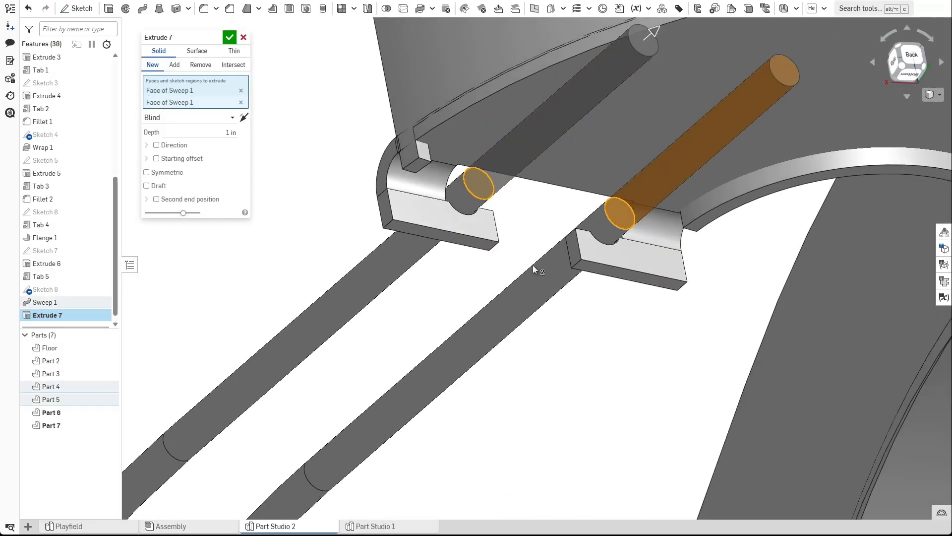
click(175, 66)
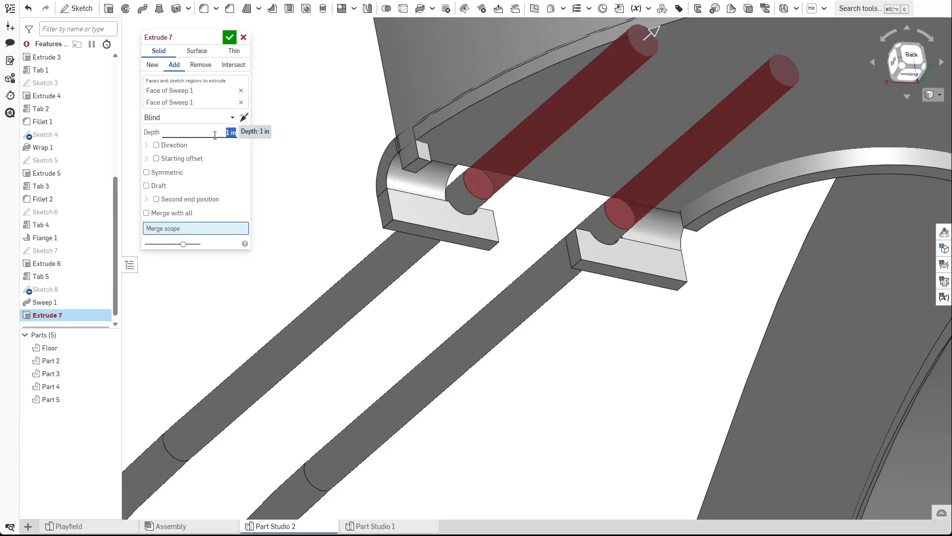
key(Return)
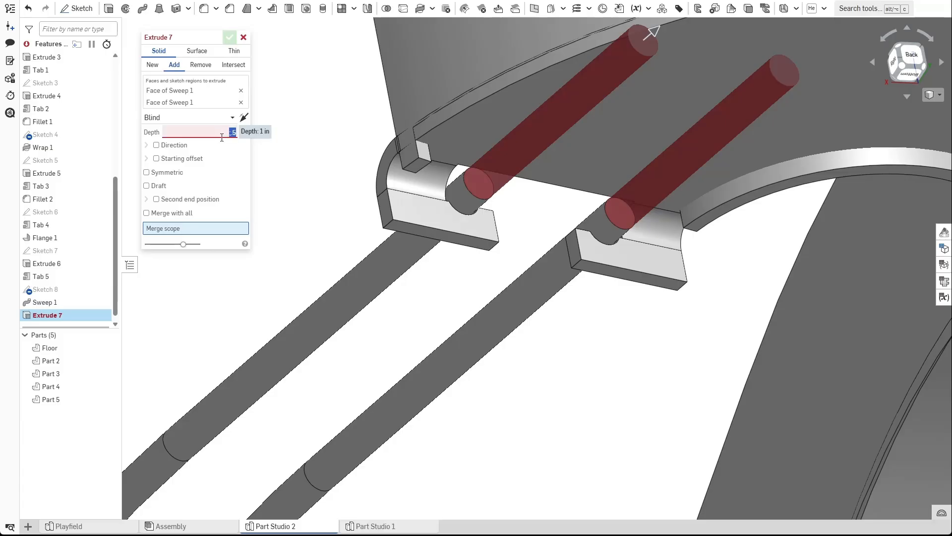
text(.5)
key(Return)
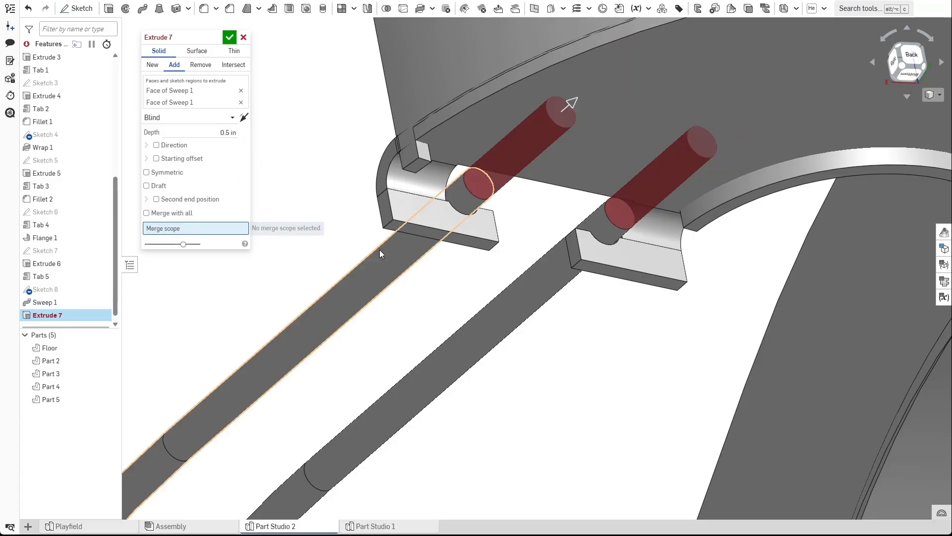
click(368, 252)
click(497, 311)
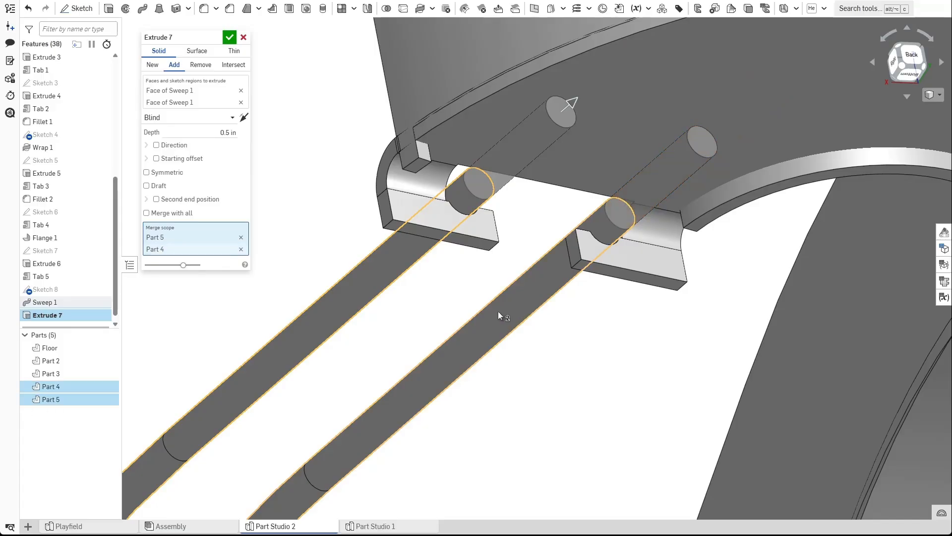
click(231, 38)
Orbit and zoom around the model to inspect the rods and their extended ends at the tabs.
scroll(346, 173, down, 4)
scroll(395, 185, up, 2)
right_drag(425, 192, 474, 196)
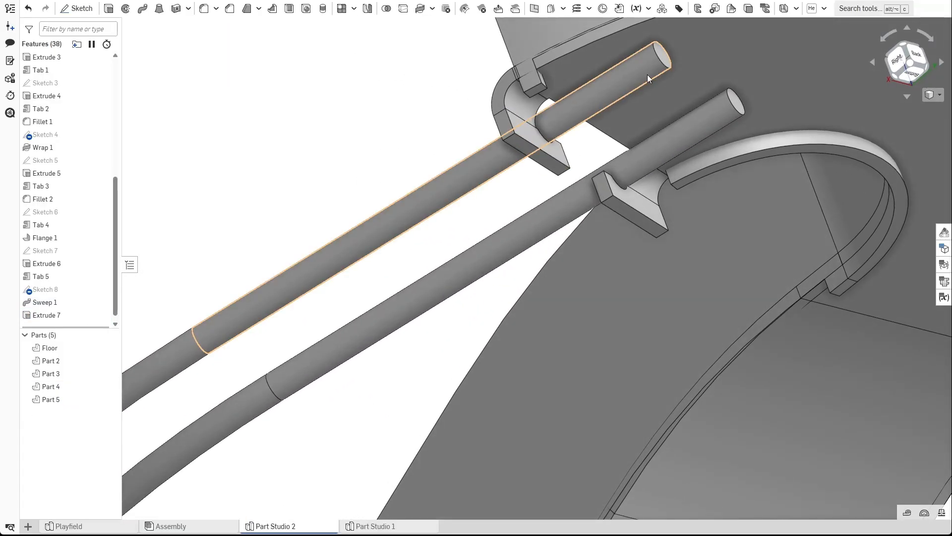
middle_drag(557, 125, 439, 160)
right_drag(439, 159, 547, 138)
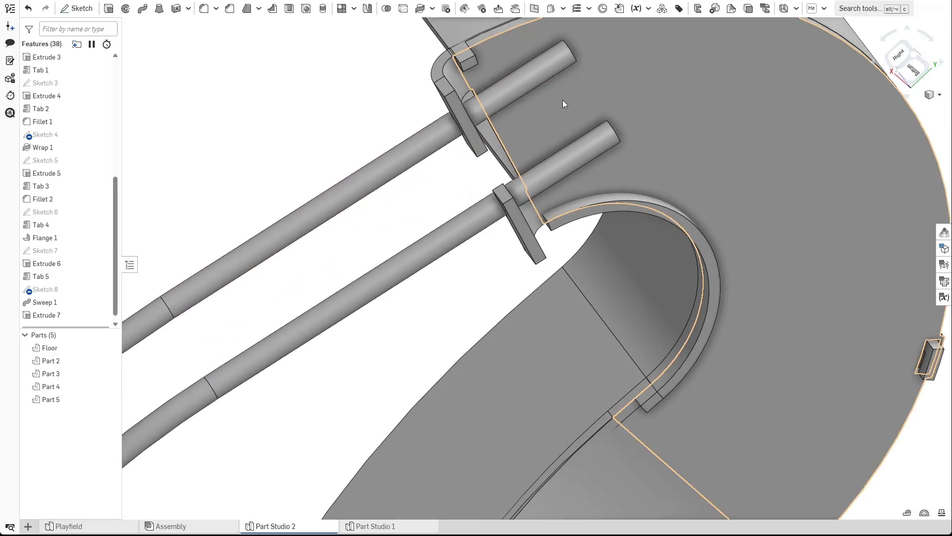
scroll(519, 192, down, 3)
right_drag(518, 192, 470, 198)
scroll(470, 197, down, 8)
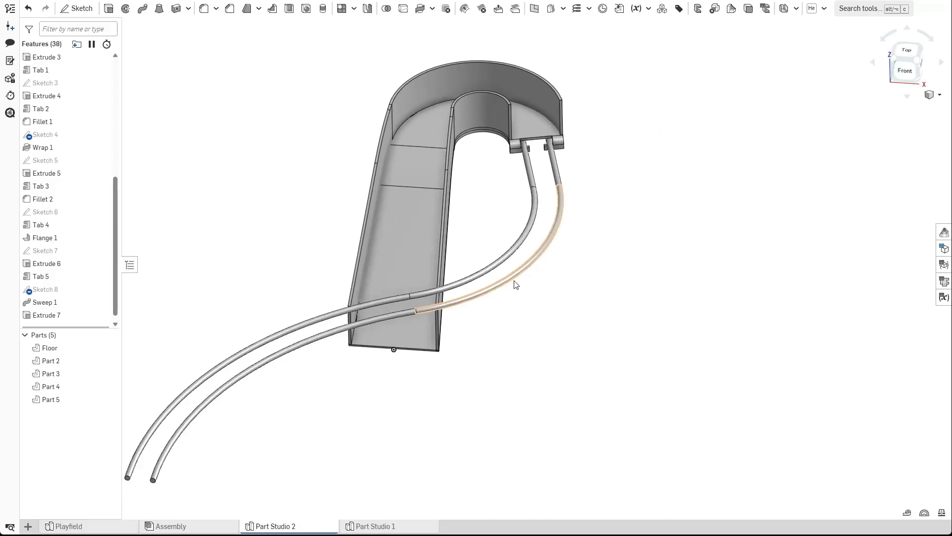
click(323, 316)
click(327, 332)
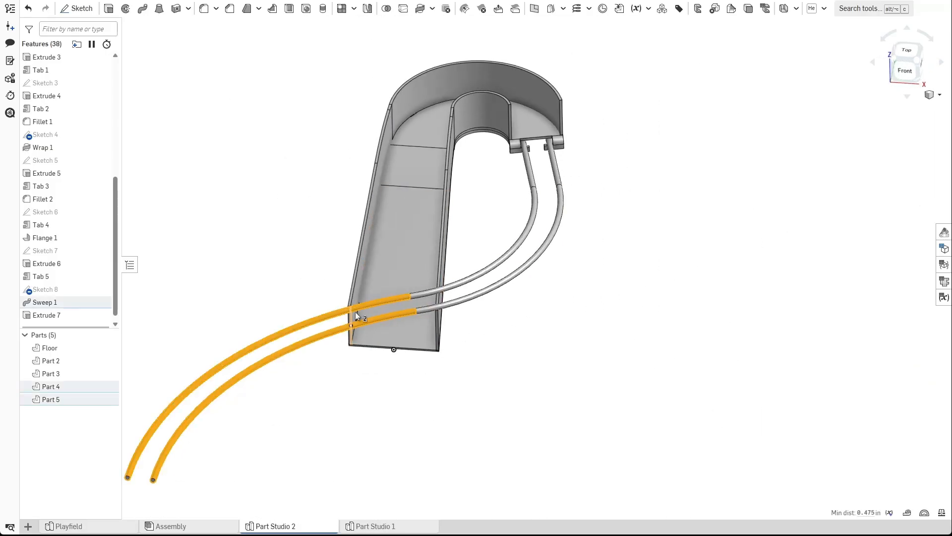
click(471, 360)
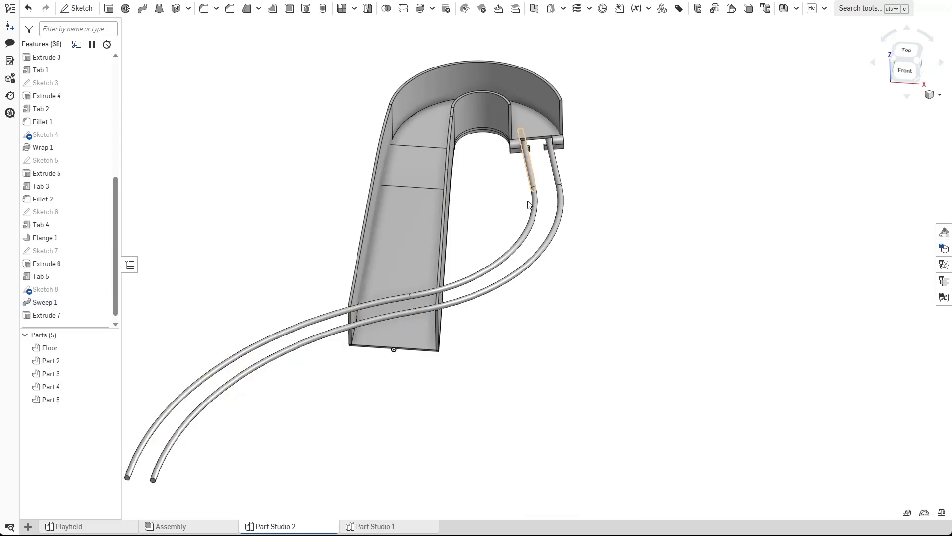
right_drag(591, 263, 570, 274)
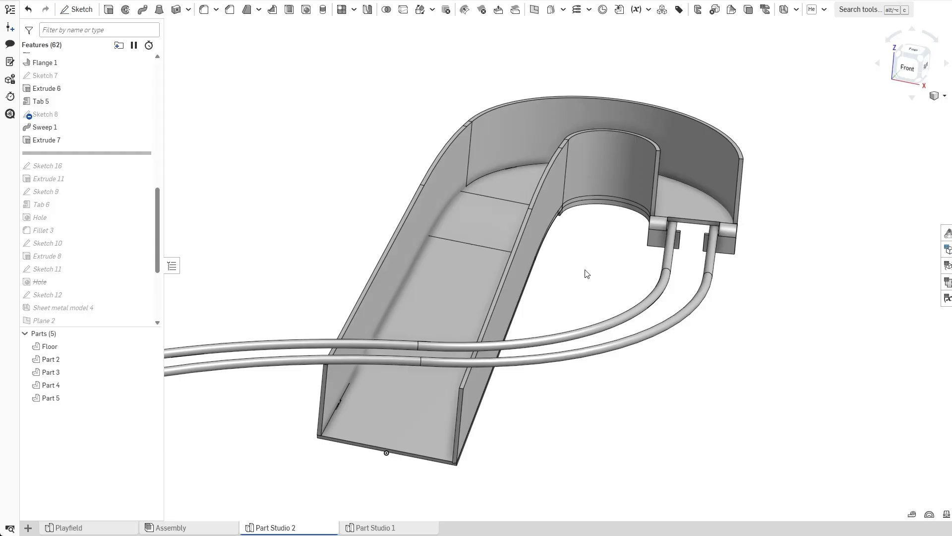
right_drag(586, 273, 562, 309)
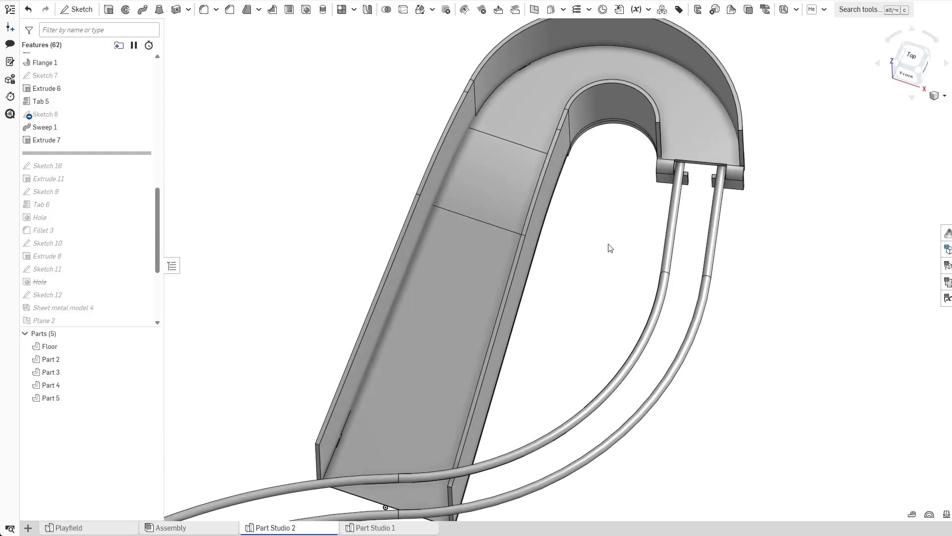
Move the rollback bar down to include Sketch 16 in the feature list.
scroll(706, 176, up, 5)
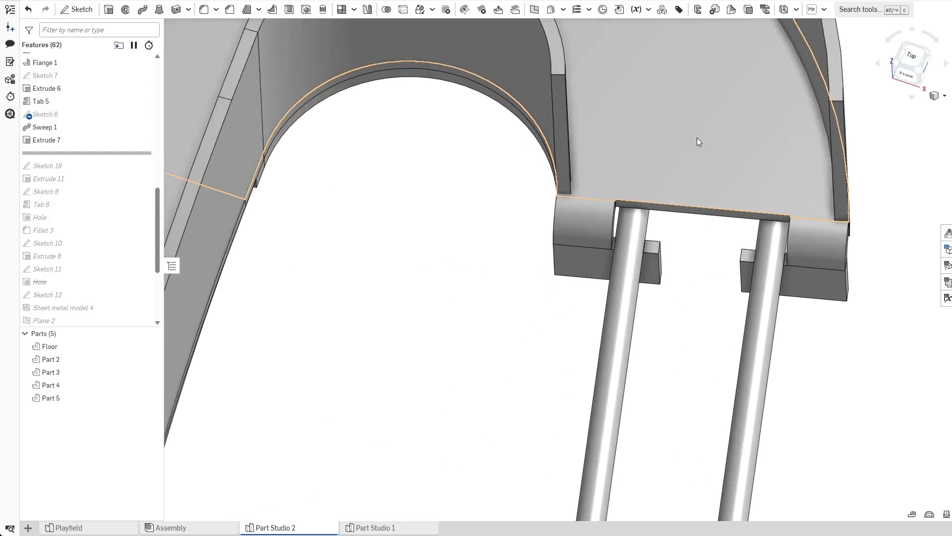
scroll(705, 157, down, 3)
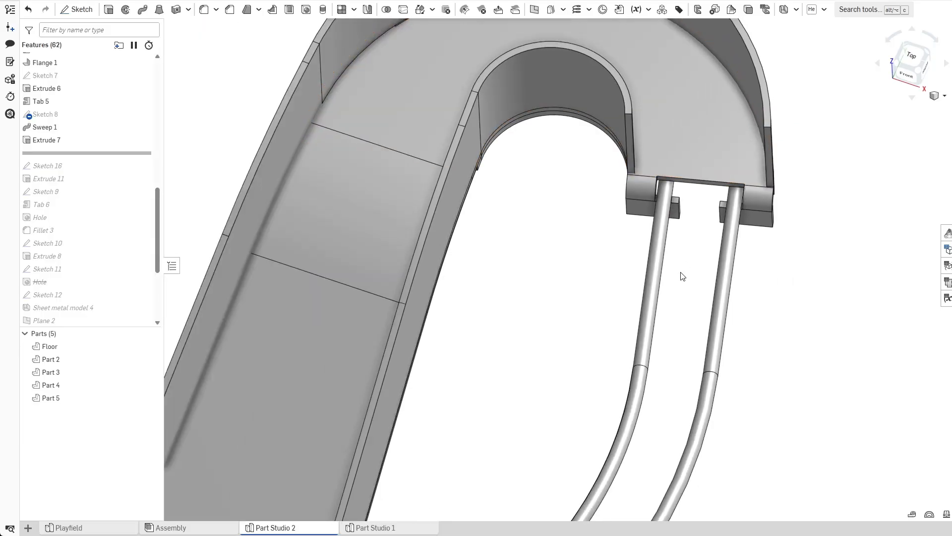
drag(60, 155, 66, 172)
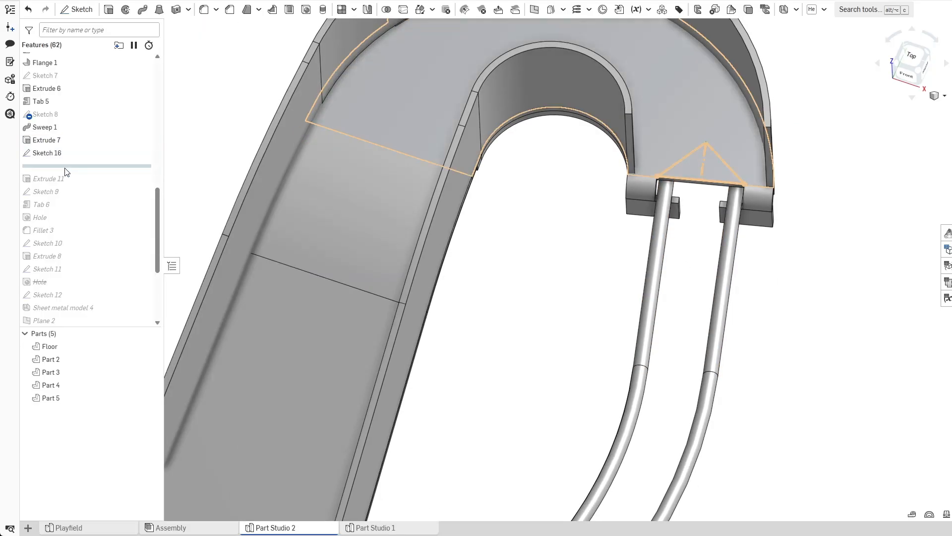
Open Sketch 16 to review its triangular profile at the tabs, then close the sketch.
double_click(56, 154)
scroll(710, 124, up, 3)
mouse_move(710, 125)
right_down()
mouse_move(657, 120)
mouse_move(658, 138)
right_up()
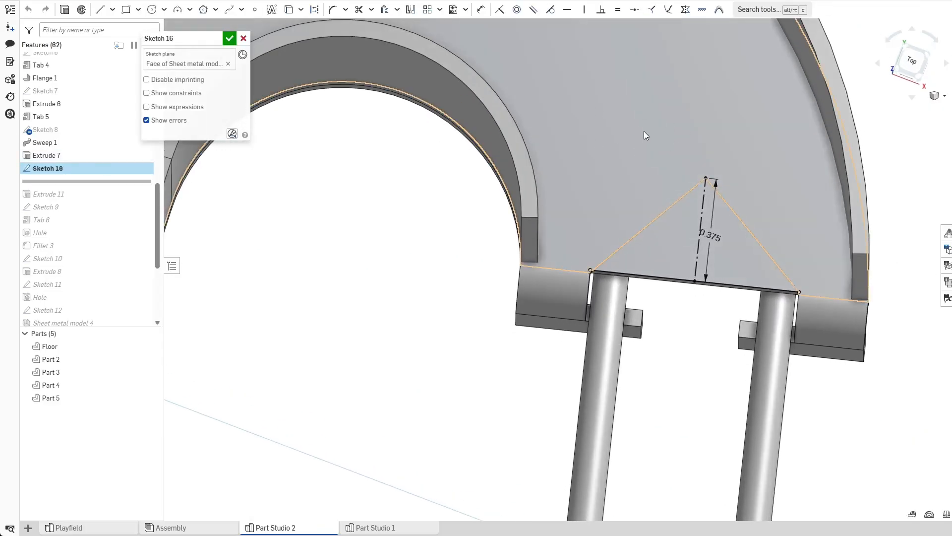
scroll(742, 255, up, 2)
scroll(733, 259, down, 2)
scroll(734, 258, down, 1)
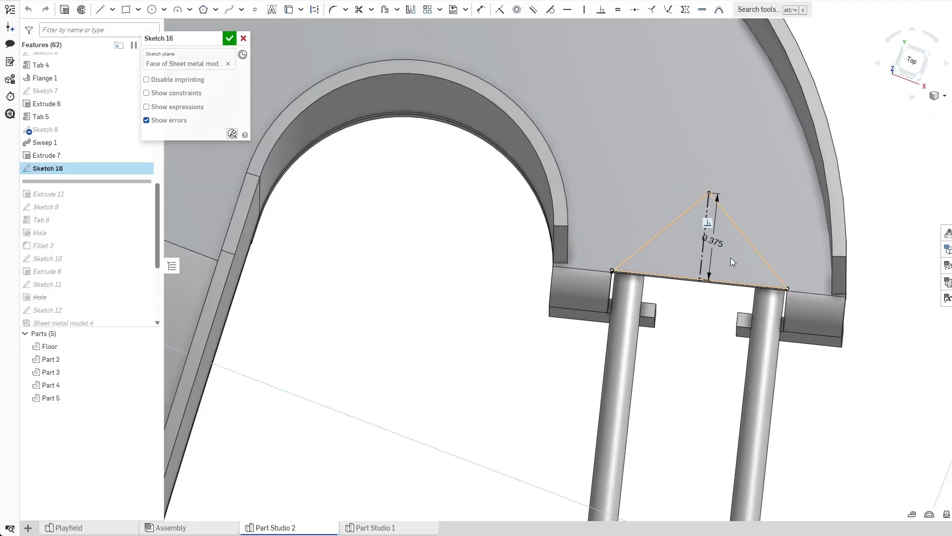
click(229, 39)
Move the rollback bar down to include Extrude 11 and inspect the cut between the tabs.
drag(99, 182, 99, 195)
right_drag(436, 315, 436, 271)
scroll(573, 337, down, 2)
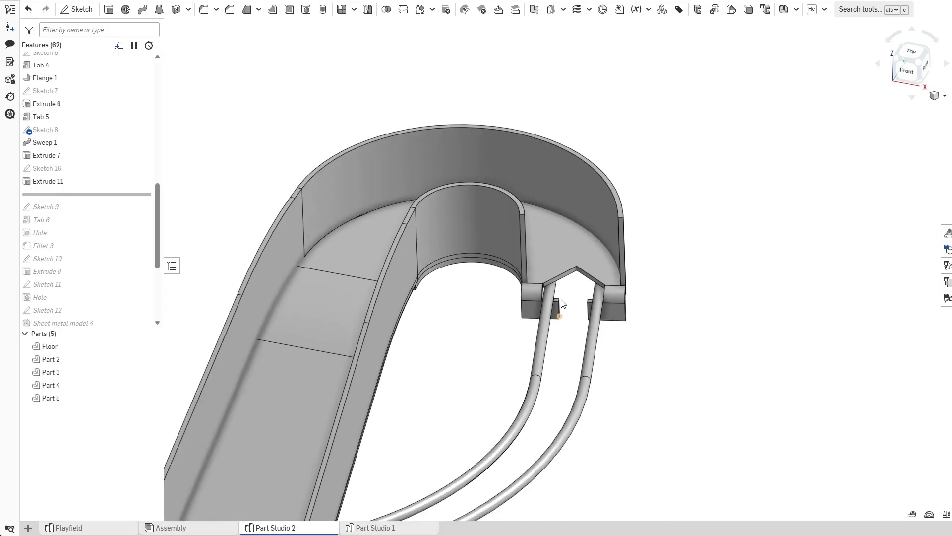
scroll(572, 255, up, 5)
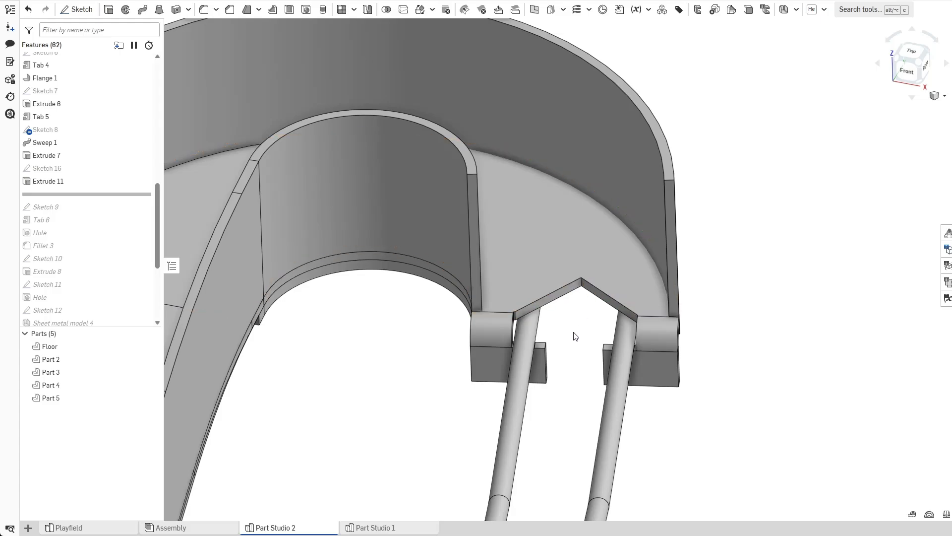
scroll(568, 363, down, 5)
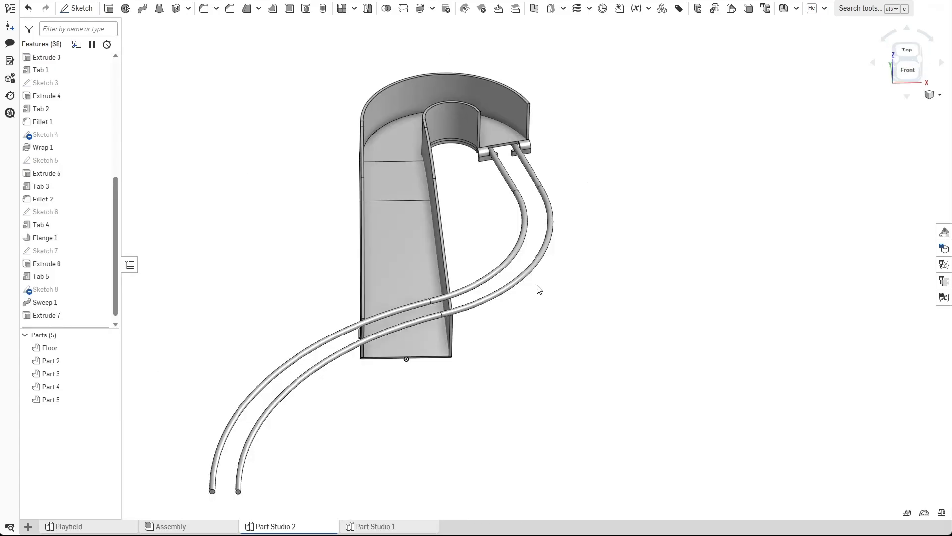
Hide Part 5 and Part 4 so the rods no longer obscure the ramp.
right_drag(296, 230, 588, 201)
scroll(451, 327, up, 5)
scroll(461, 288, up, 5)
scroll(477, 290, down, 5)
right_drag(468, 291, 421, 241)
middle_drag(421, 237, 426, 210)
click(108, 400)
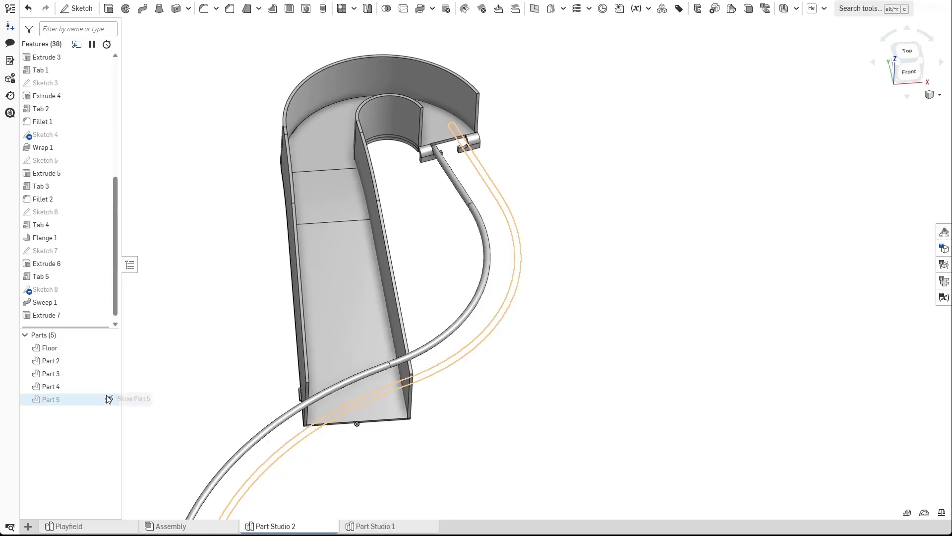
click(109, 387)
right_drag(497, 248, 451, 380)
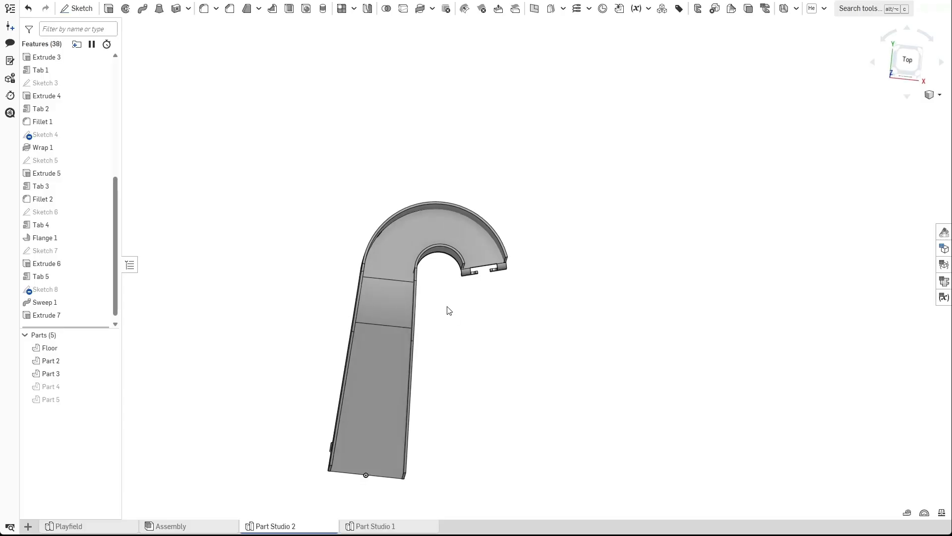
mouse_move(460, 297)
right_down()
mouse_move(451, 302)
mouse_move(433, 252)
mouse_move(474, 391)
mouse_move(498, 415)
right_up()
Start a sketch on the floor's curved face and draw a 0.375 in circle tangent to its outer edge.
click(77, 8)
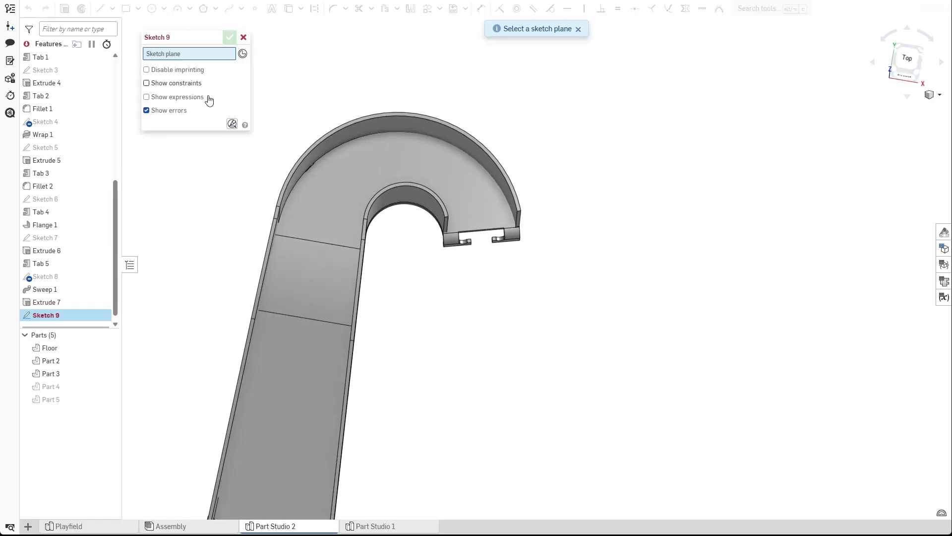
click(371, 177)
key(n)
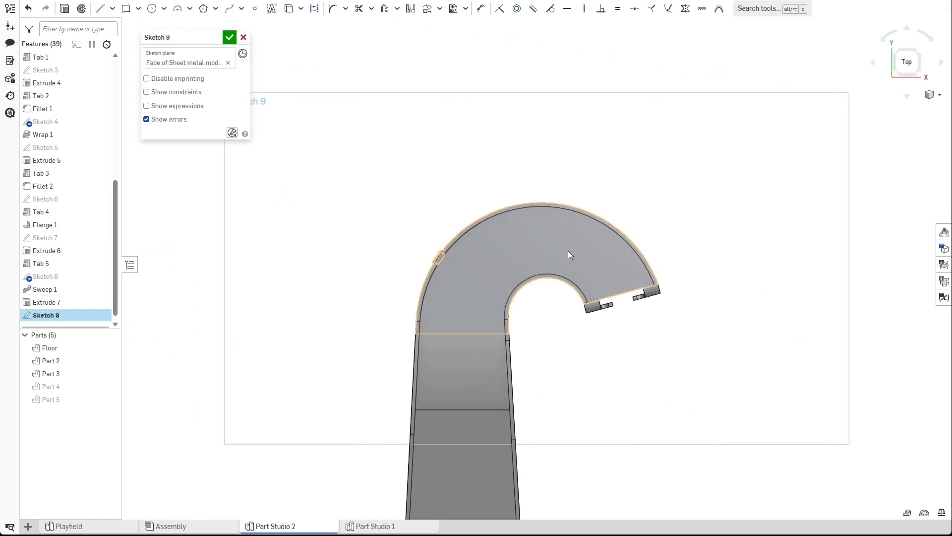
scroll(498, 230, up, 6)
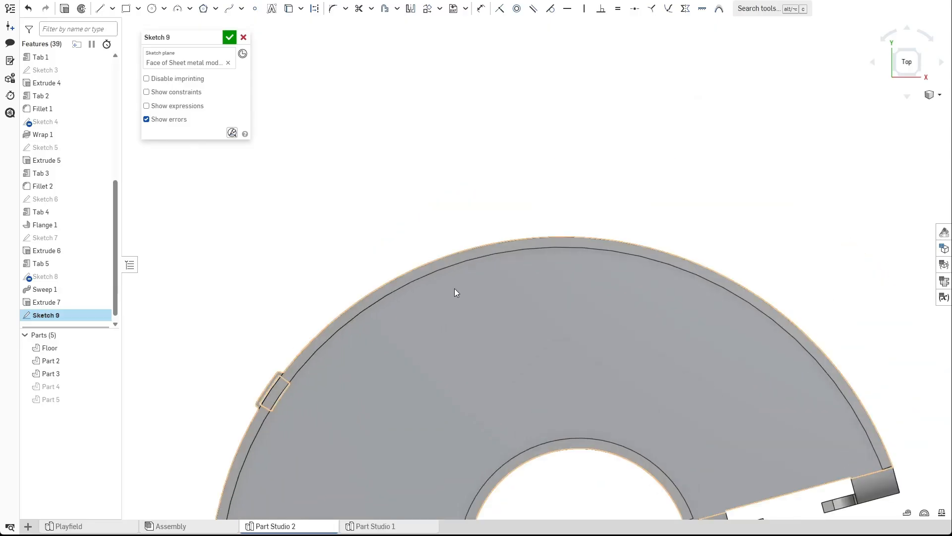
click(152, 9)
scroll(472, 222, up, 2)
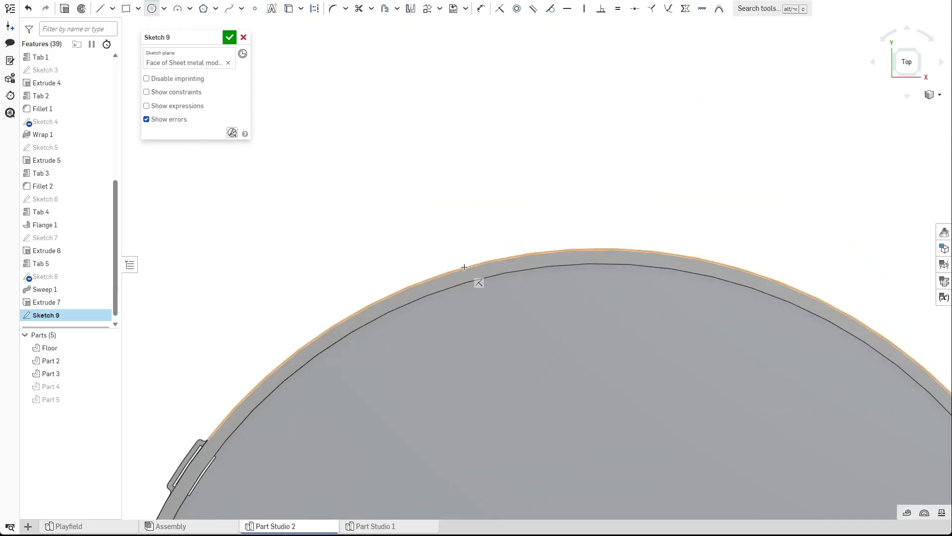
click(458, 249)
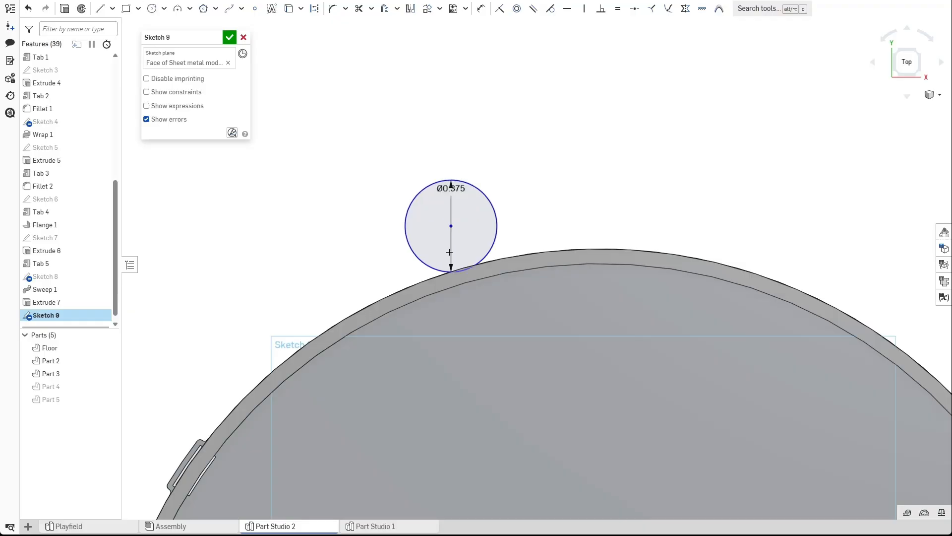
drag(451, 227, 434, 180)
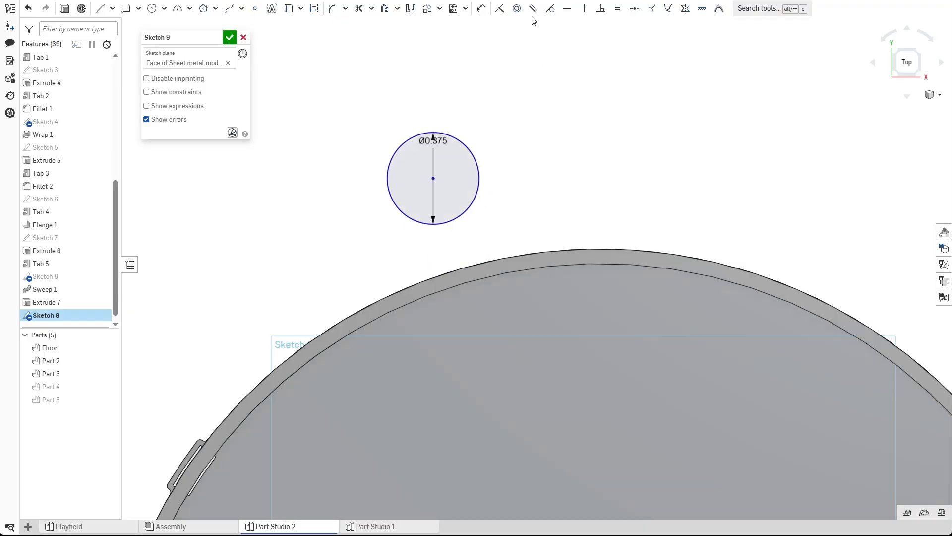
click(440, 272)
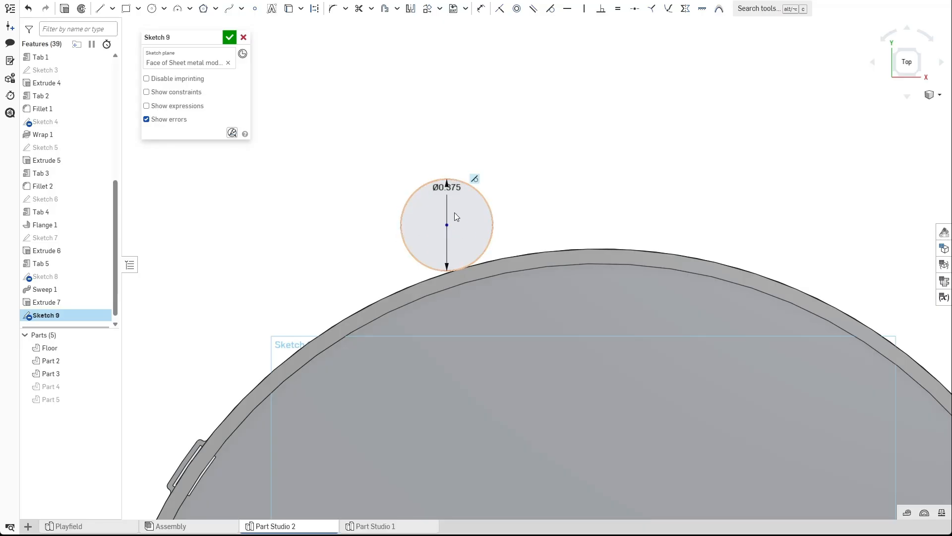
Draw two lines rising from the floor's outer edge on either side of the circle.
click(486, 157)
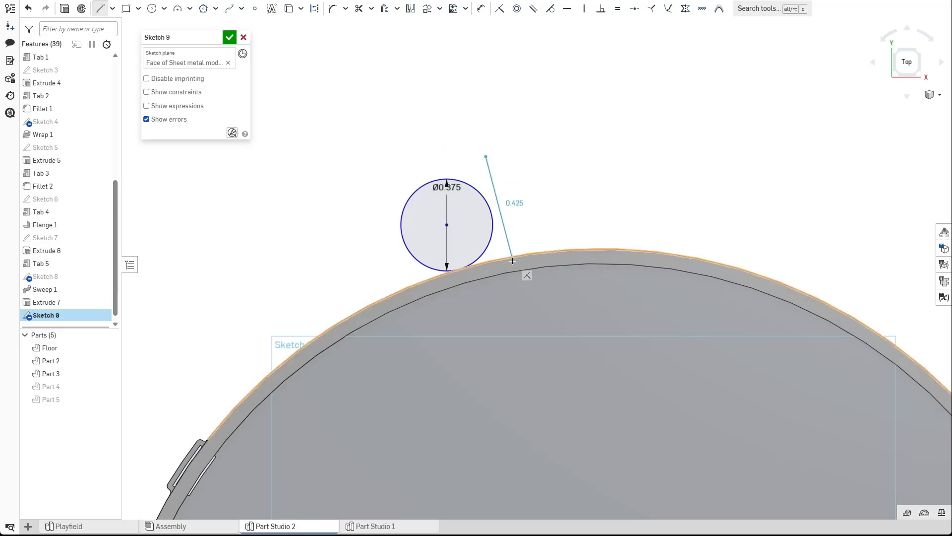
click(511, 258)
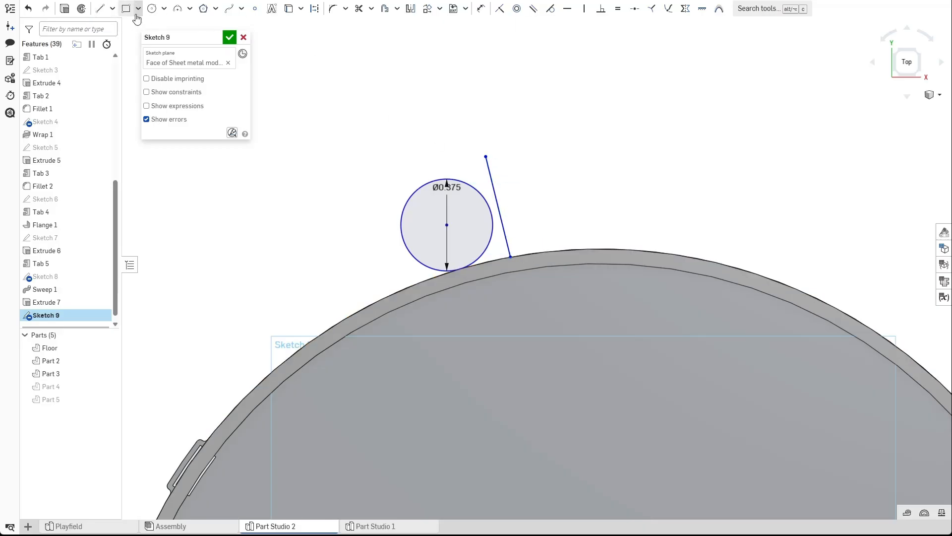
click(113, 9)
click(109, 24)
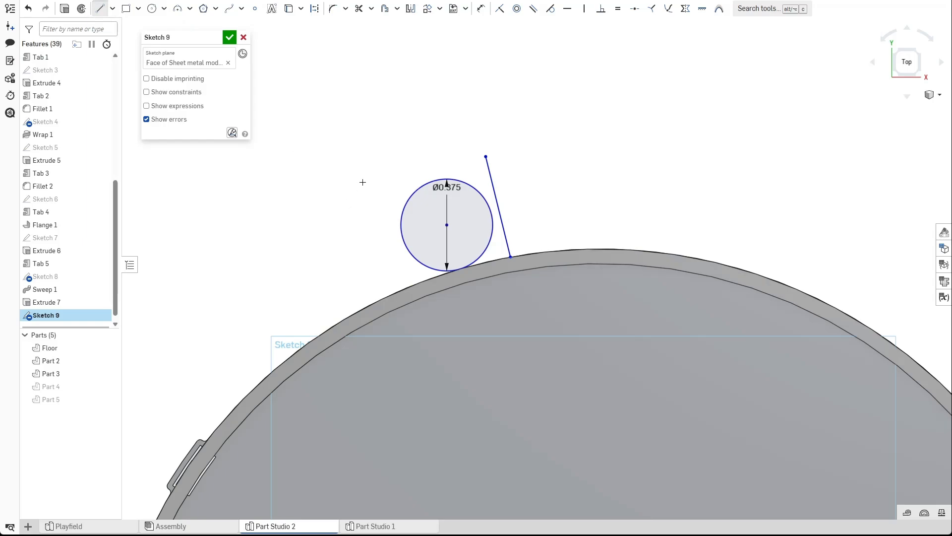
click(404, 281)
scroll(517, 260, up, 3)
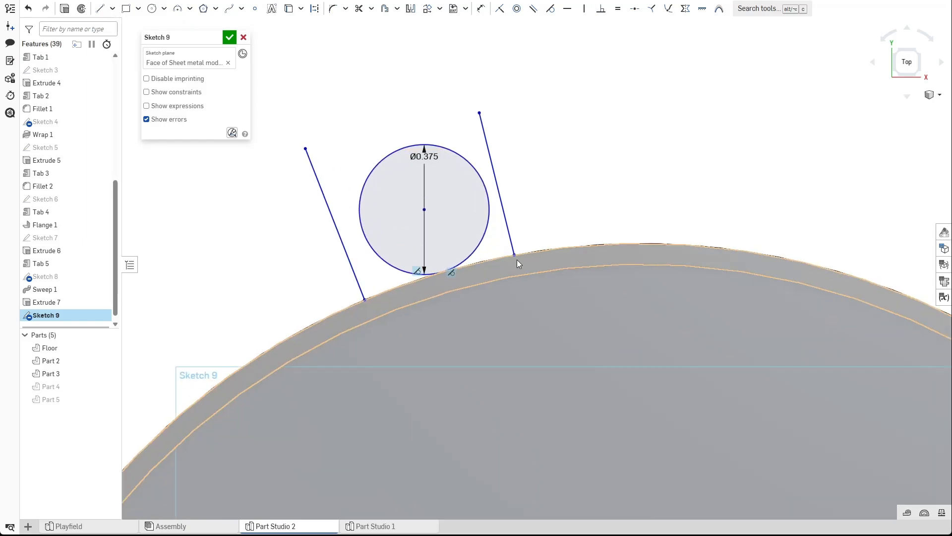
Constrain both lines to be tangent to the circle.
click(288, 9)
click(549, 247)
click(550, 10)
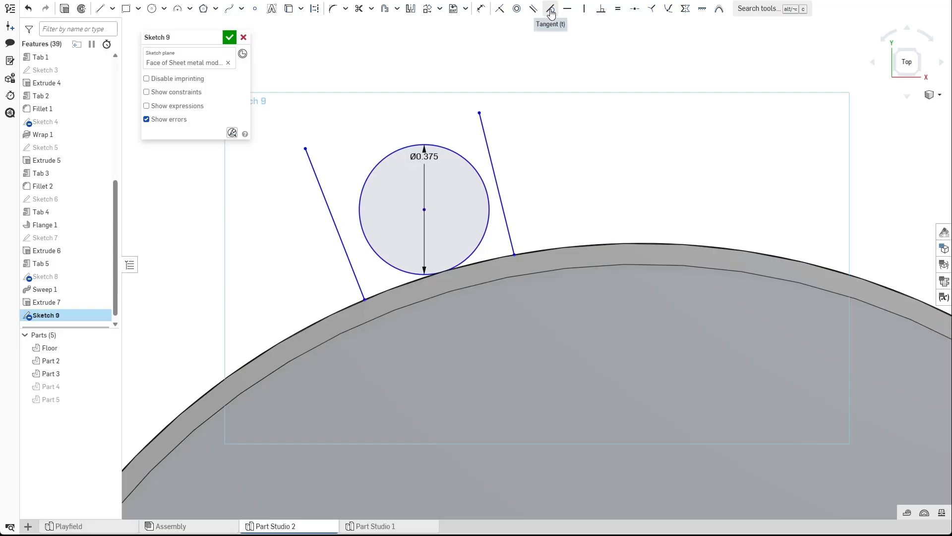
click(485, 162)
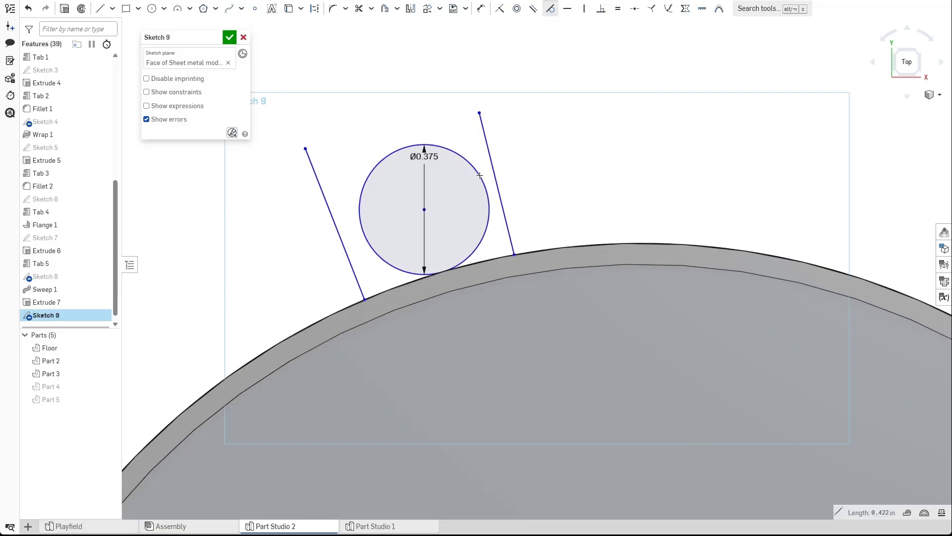
click(335, 232)
click(409, 208)
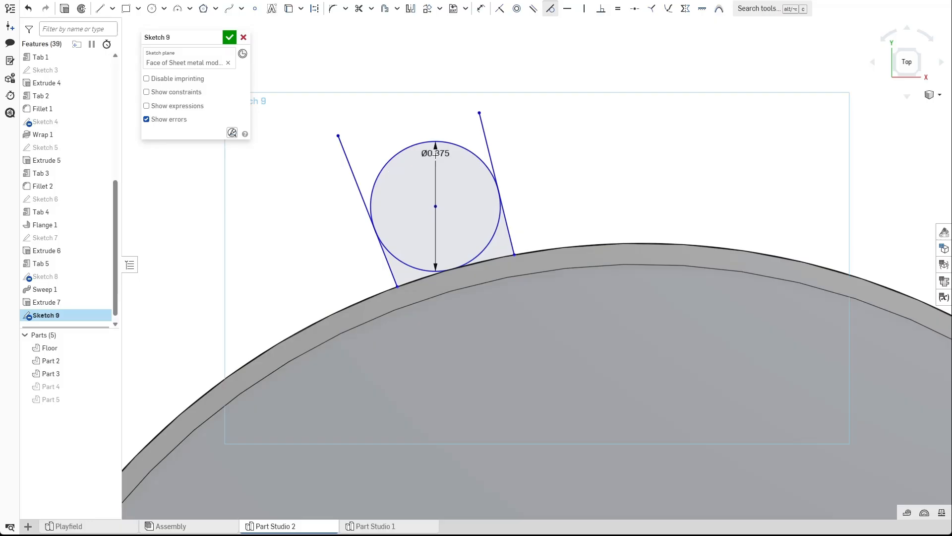
key(Escape)
Adjust the line endpoints, trim the profile into a rounded tab outline, and finish the sketch.
drag(339, 137, 349, 139)
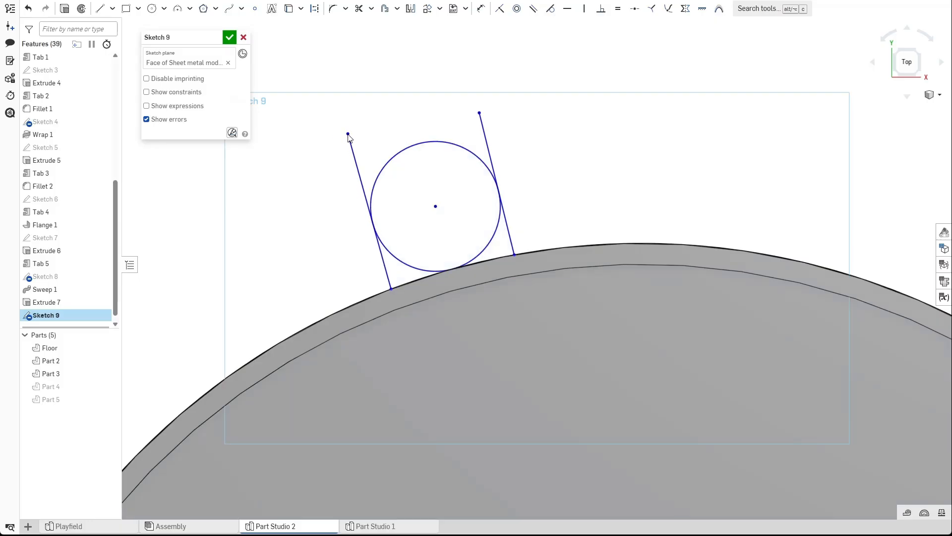
drag(479, 113, 468, 109)
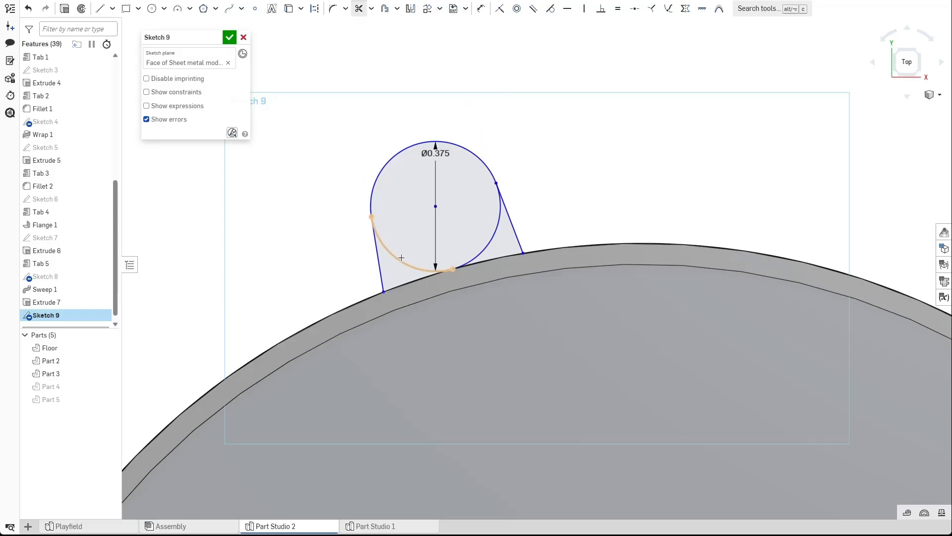
key(Escape)
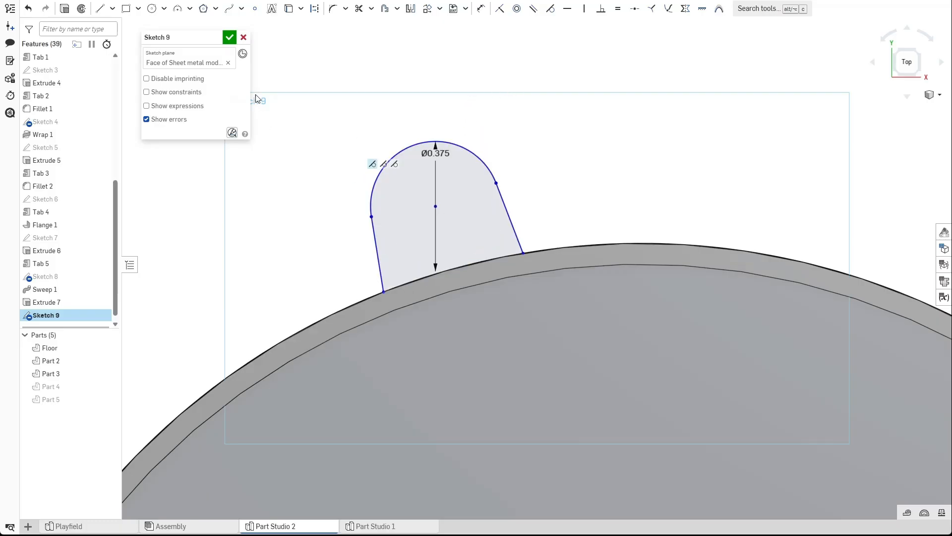
click(228, 42)
Create a sheet metal Tab from the rounded sketch profile, merged into the floor's face.
click(796, 8)
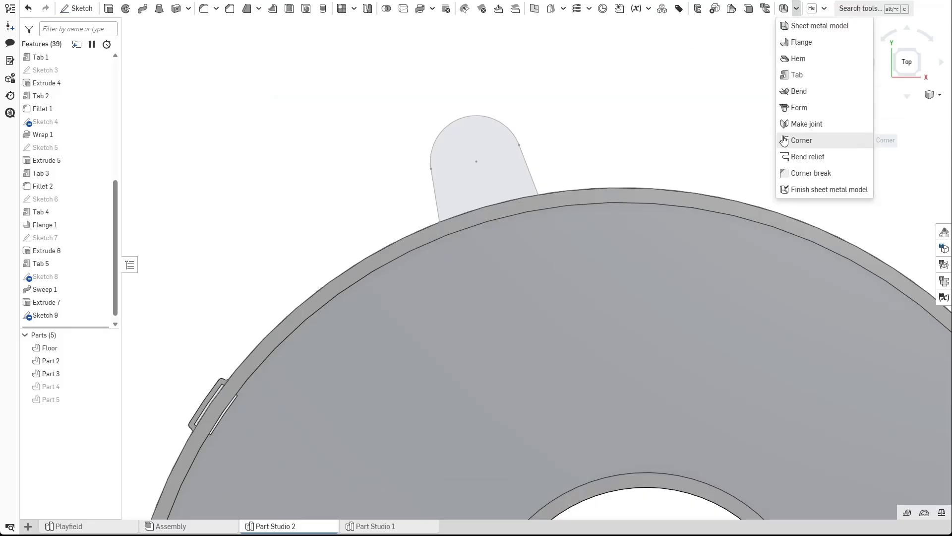
click(799, 76)
click(524, 265)
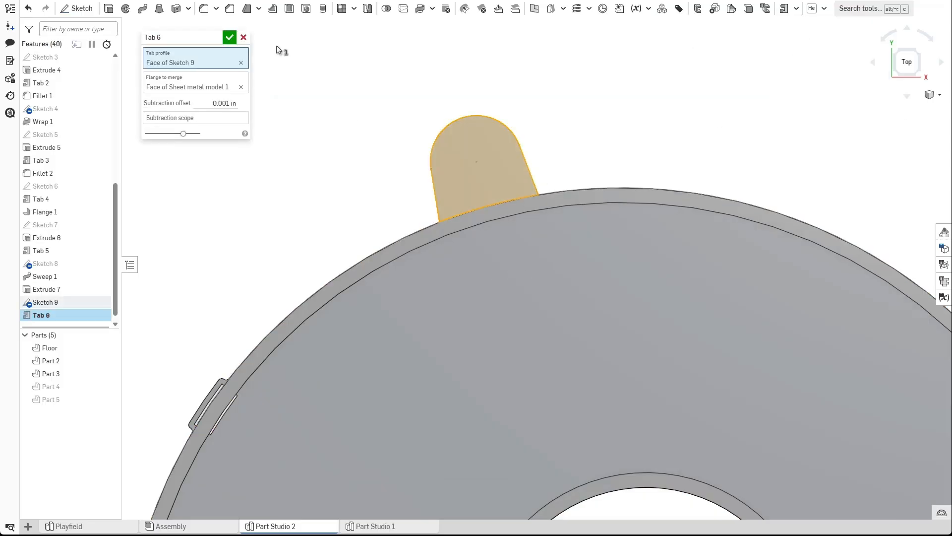
click(227, 37)
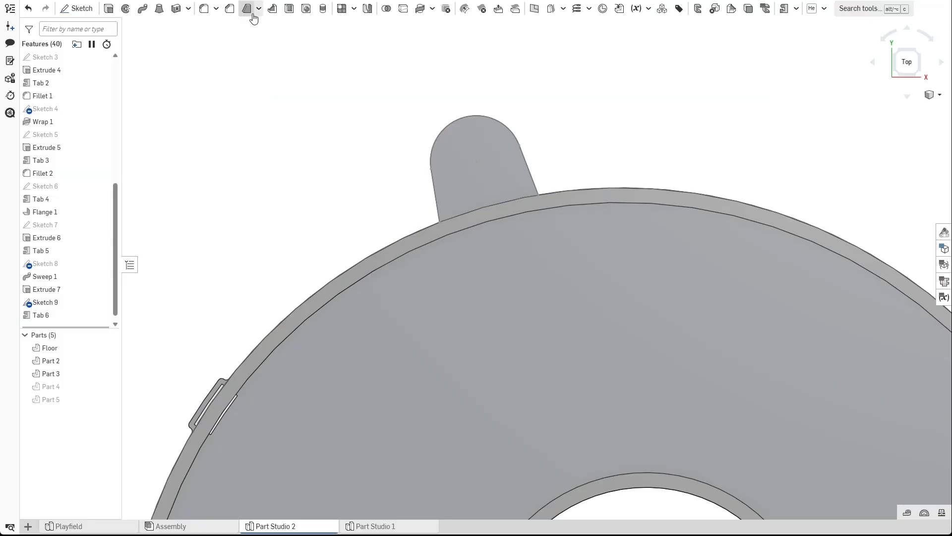
Place a #6 clearance hole, Close fit, through all at the centre of the tab's round end.
click(306, 9)
click(477, 159)
mouse_move(478, 158)
right_down()
mouse_move(469, 241)
mouse_move(478, 255)
right_up()
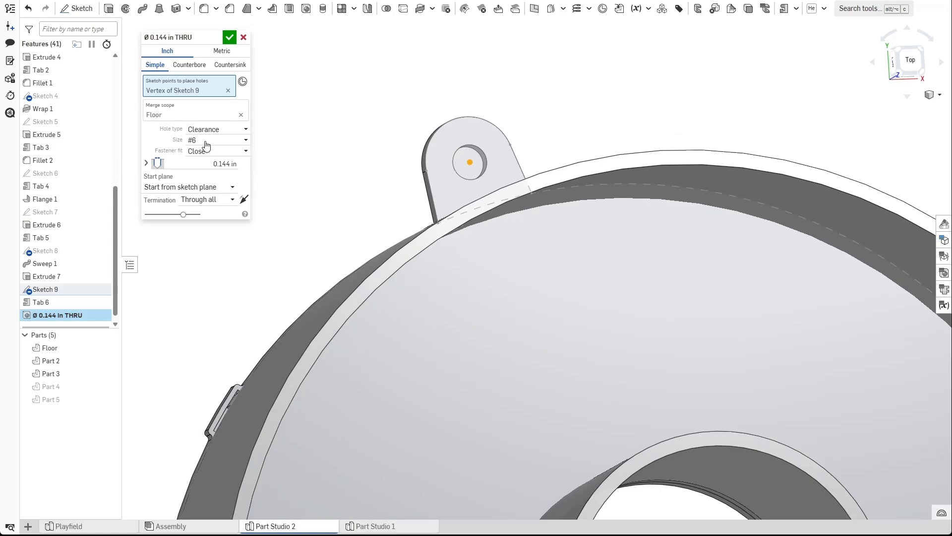
click(229, 37)
Fillet the two edges where the new tab meets the floor with a 0.125 in radius.
right_drag(347, 159, 431, 216)
scroll(317, 99, up, 2)
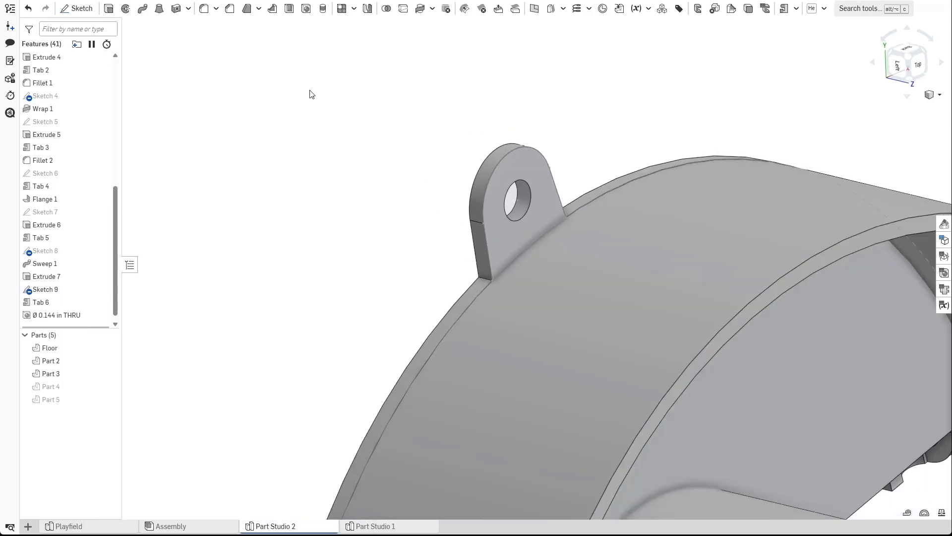
click(204, 8)
click(487, 278)
right_drag(591, 252, 553, 266)
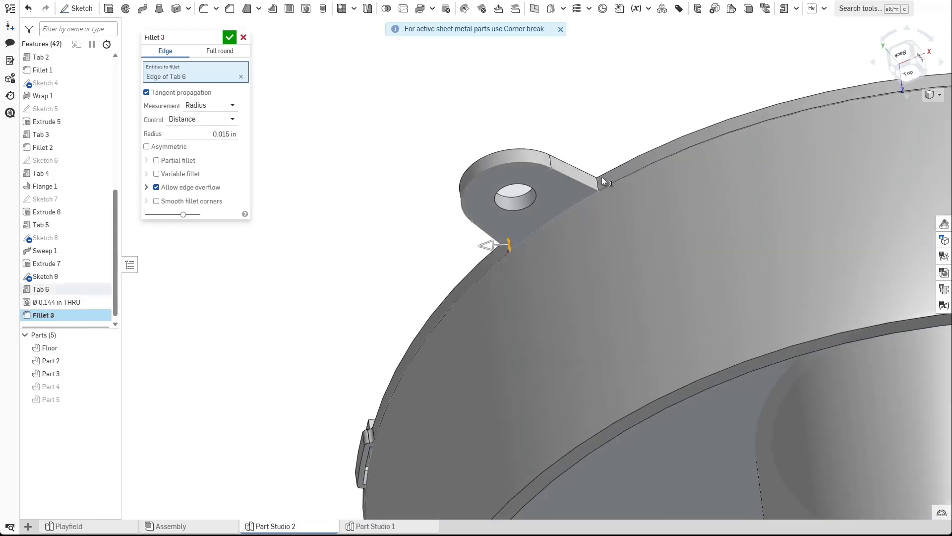
click(598, 182)
right_drag(598, 183, 585, 222)
click(225, 146)
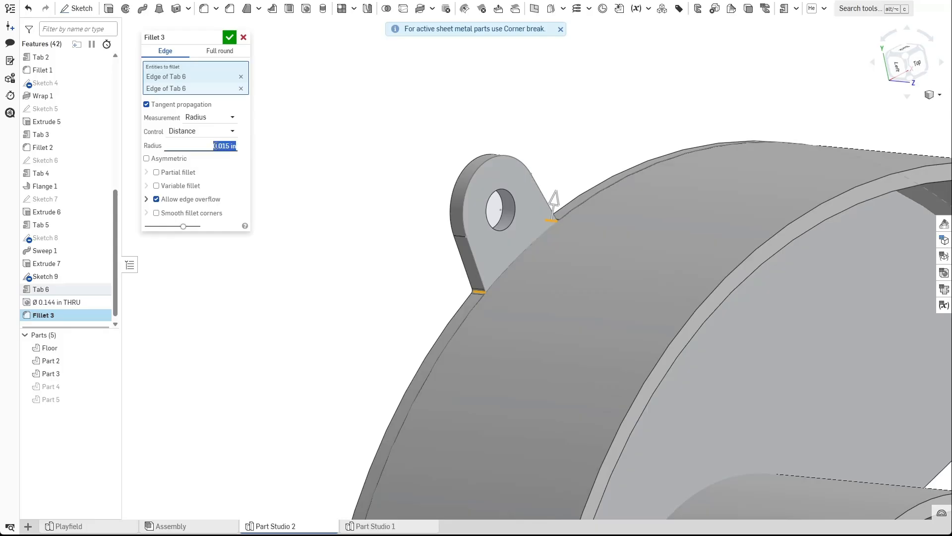
text(.125)
key(Return)
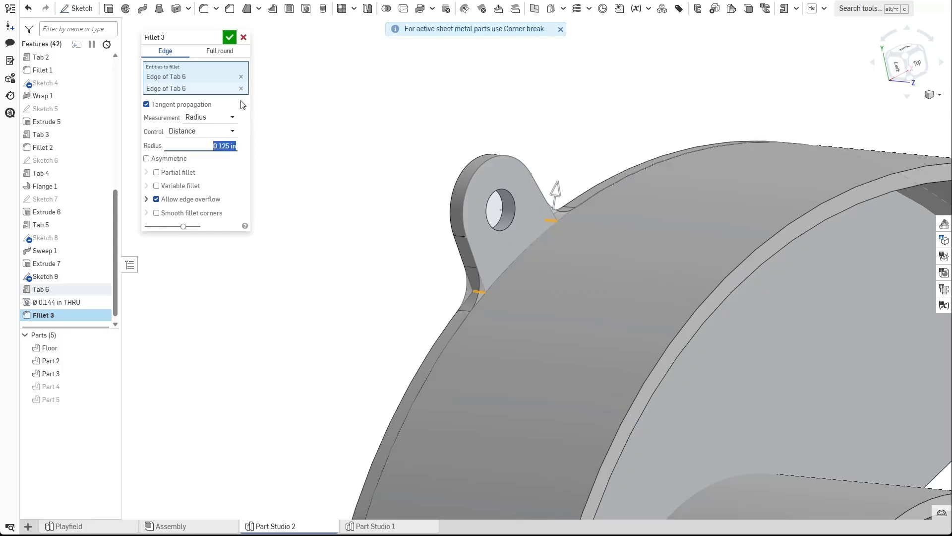
click(229, 38)
Hide Sketch 9 and Part 2 to view the new tab on the floor.
mouse_move(377, 219)
right_down()
mouse_move(395, 234)
mouse_move(431, 217)
mouse_move(416, 182)
mouse_move(404, 205)
right_up()
scroll(404, 205, down, 3)
mouse_move(296, 329)
right_down()
mouse_move(276, 320)
mouse_move(271, 301)
right_up()
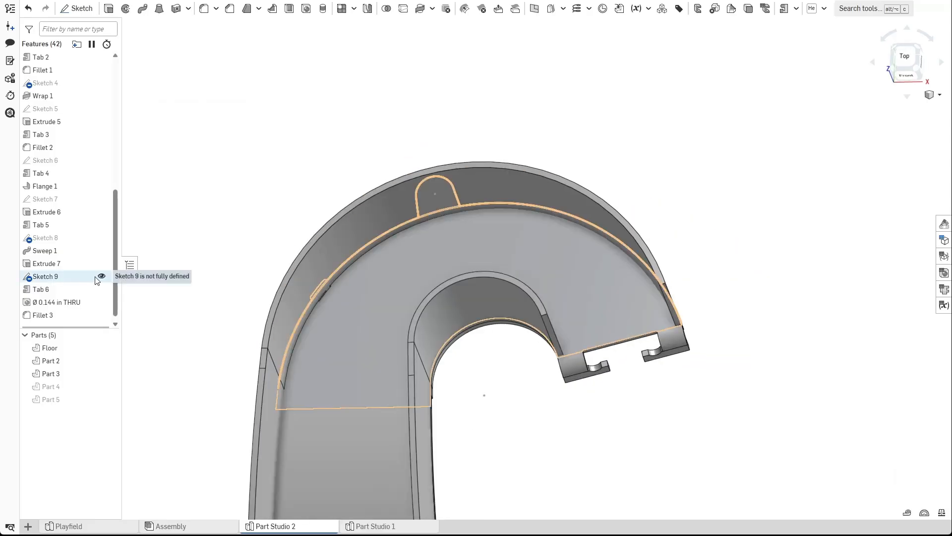
click(101, 277)
mouse_move(218, 268)
right_down()
mouse_move(227, 231)
mouse_move(260, 238)
right_up()
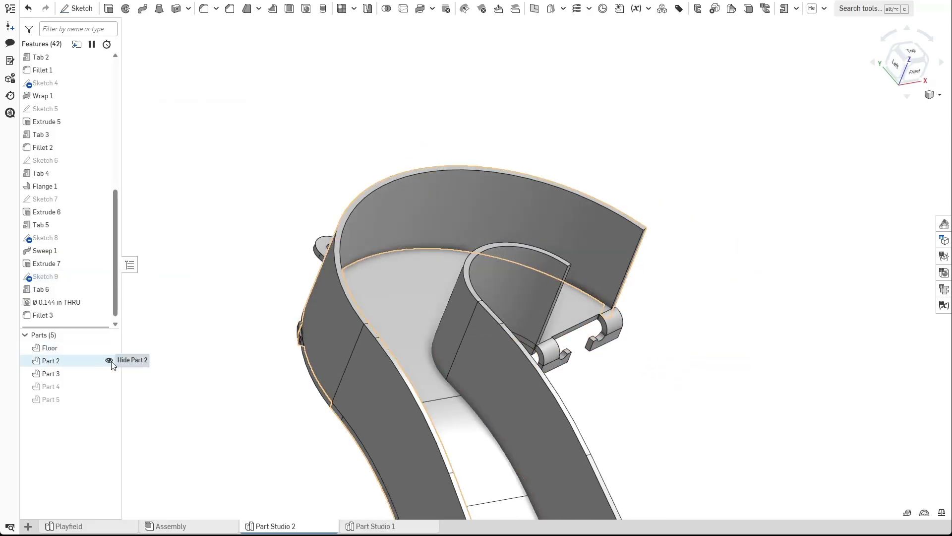
click(110, 361)
right_drag(233, 312, 221, 332)
scroll(220, 332, down, 3)
middle_drag(273, 355, 303, 255)
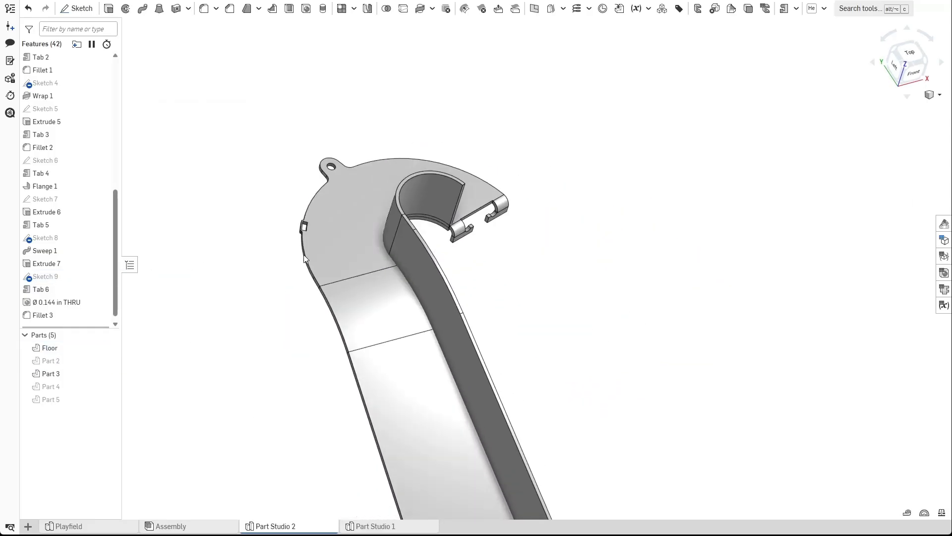
Sketch a hexagon around the hole in the mounting tab on the tab's face.
right_drag(355, 239, 342, 267)
click(110, 361)
right_drag(297, 307, 447, 188)
scroll(448, 188, up, 5)
key(shift+s)
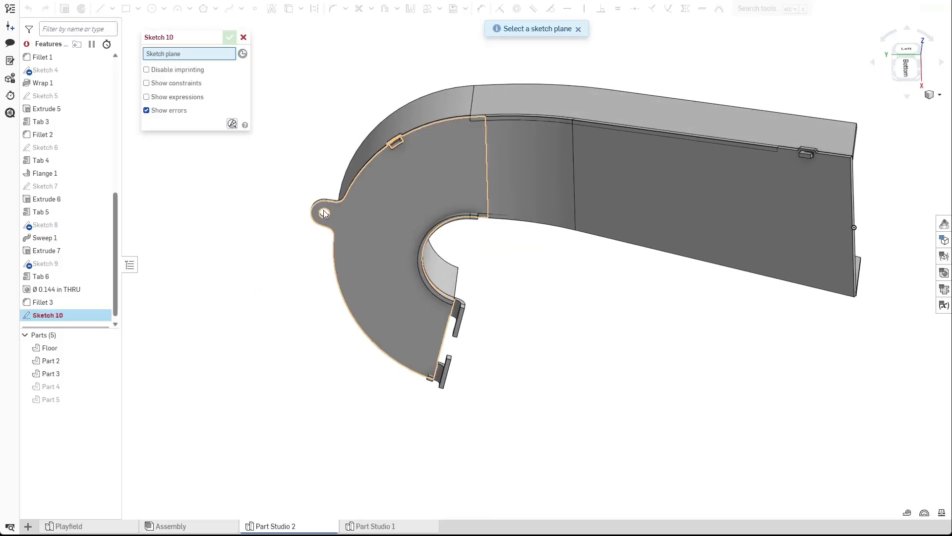
click(324, 211)
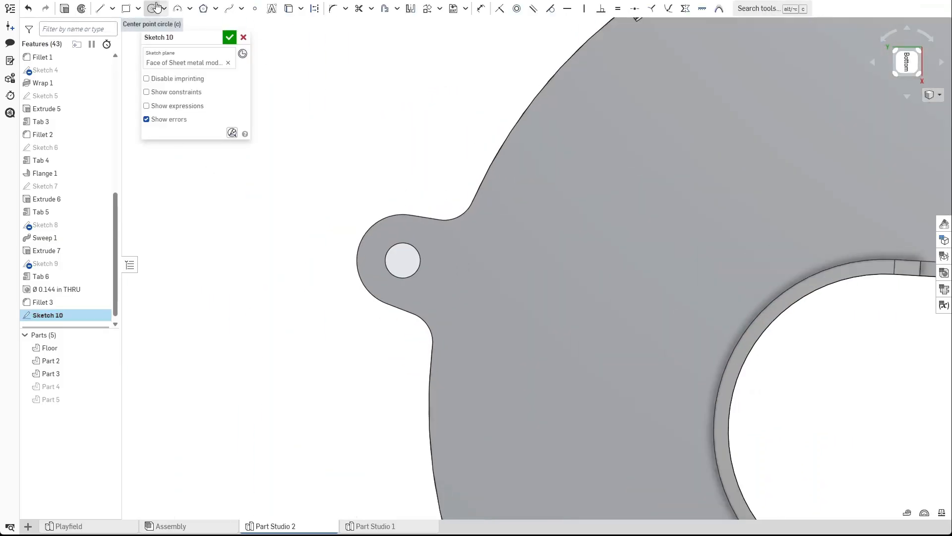
click(203, 8)
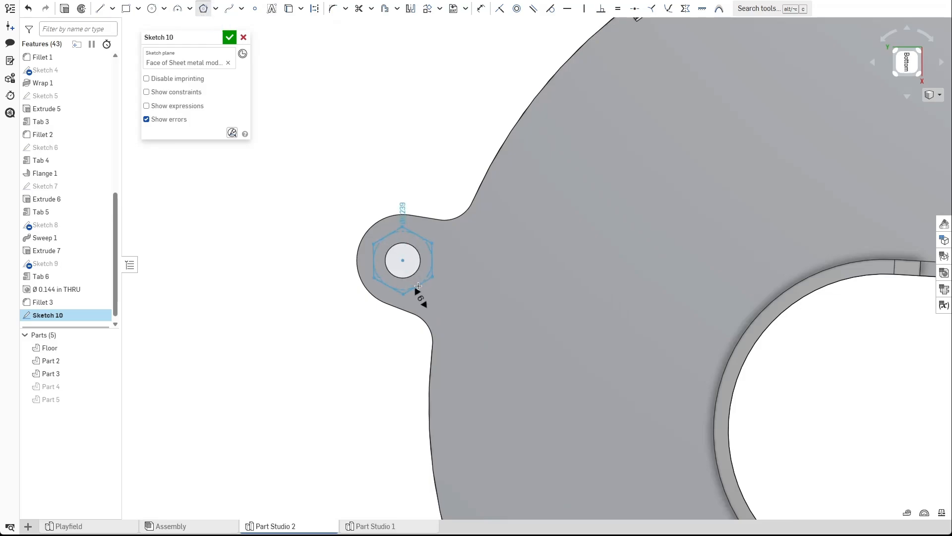
click(419, 286)
click(229, 37)
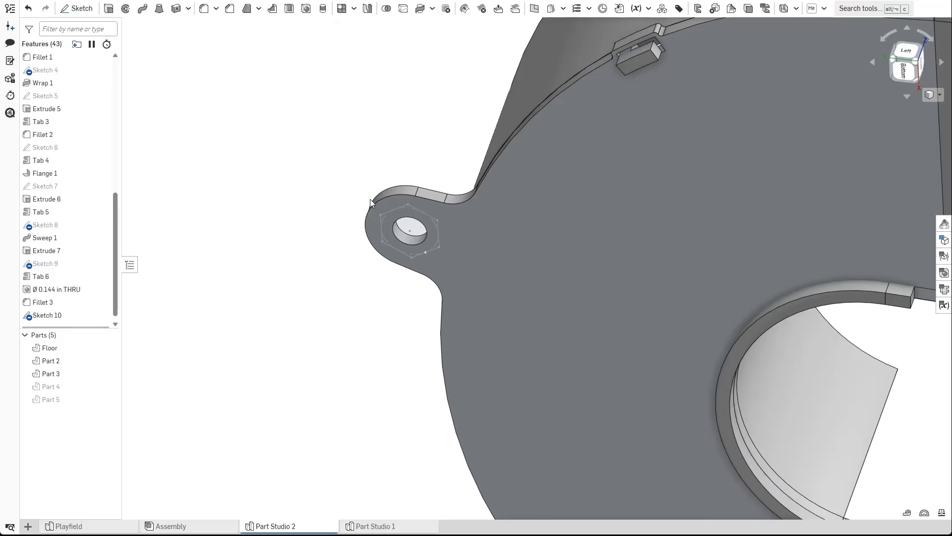
Extrude the hexagon as a new part to a depth of #ramp_height to form a support leg.
key(shift+e)
click(403, 210)
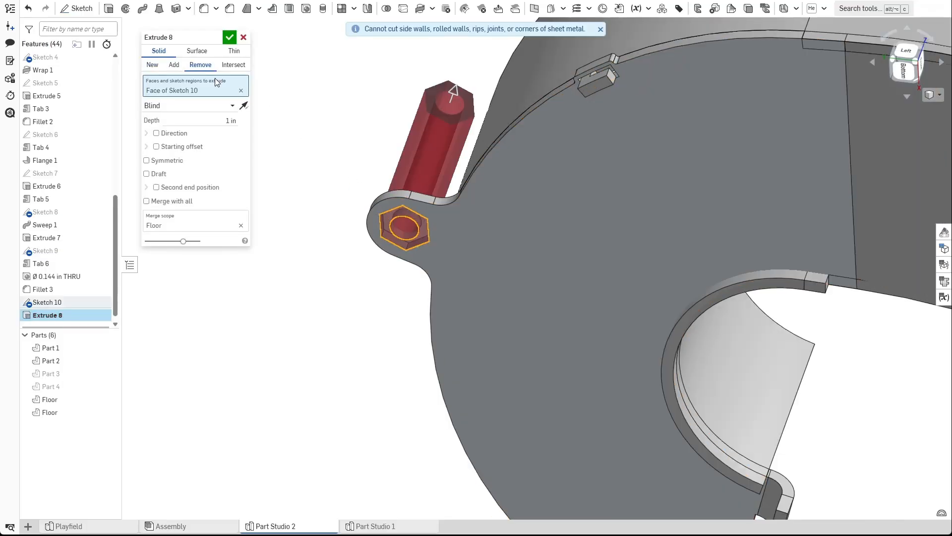
click(151, 68)
right_drag(327, 134, 338, 219)
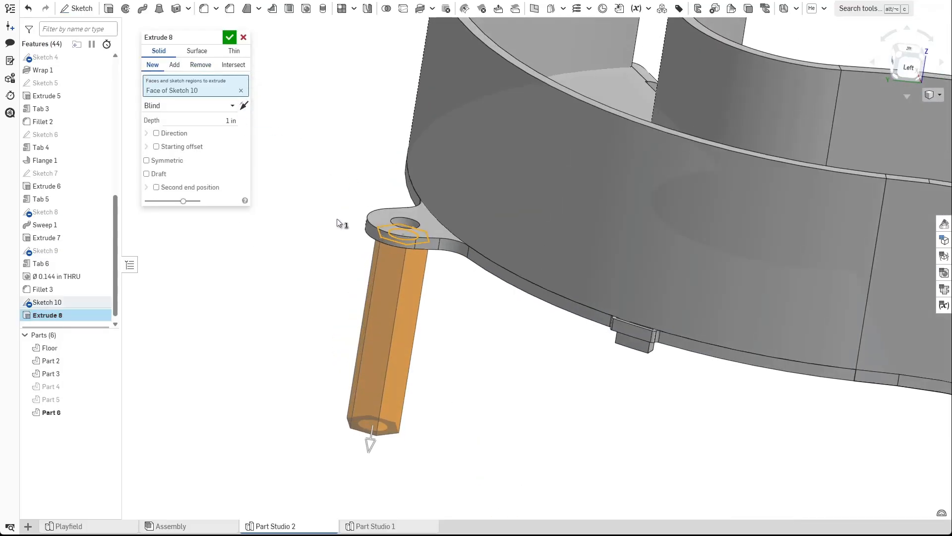
scroll(337, 223, down, 5)
click(229, 120)
text(#r)
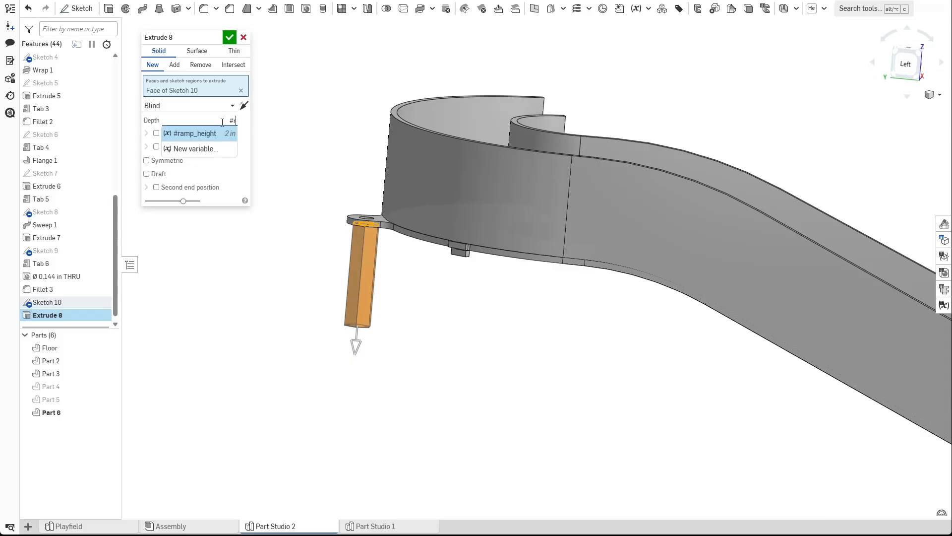
text(a)
key(Return)
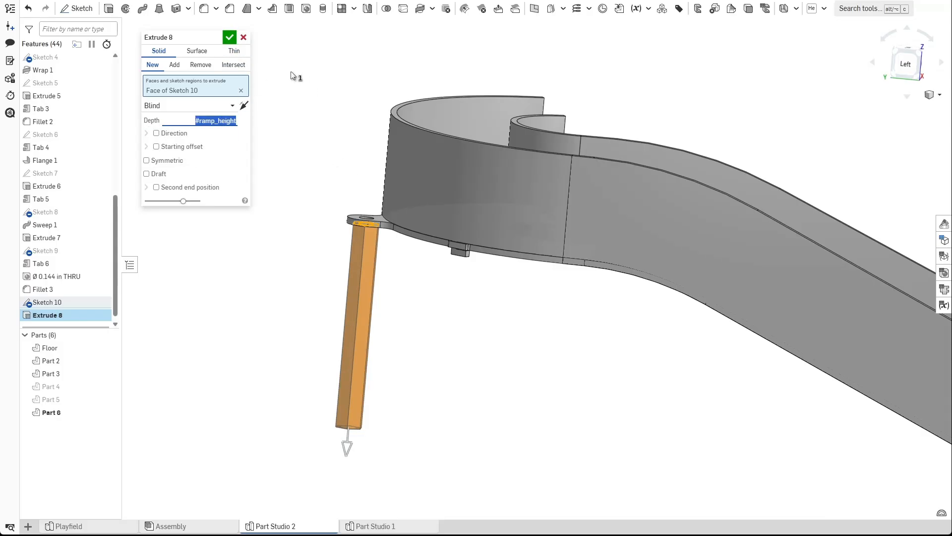
click(229, 39)
Change Part 6's appearance to a dark grey colour.
scroll(350, 260, down, 3)
right_drag(432, 317, 402, 324)
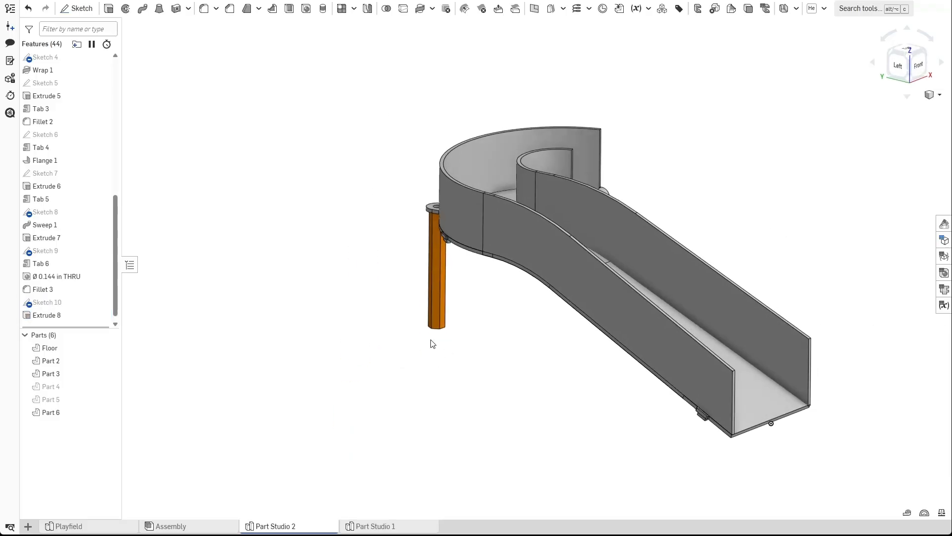
right_drag(493, 324, 405, 341)
right_click(79, 415)
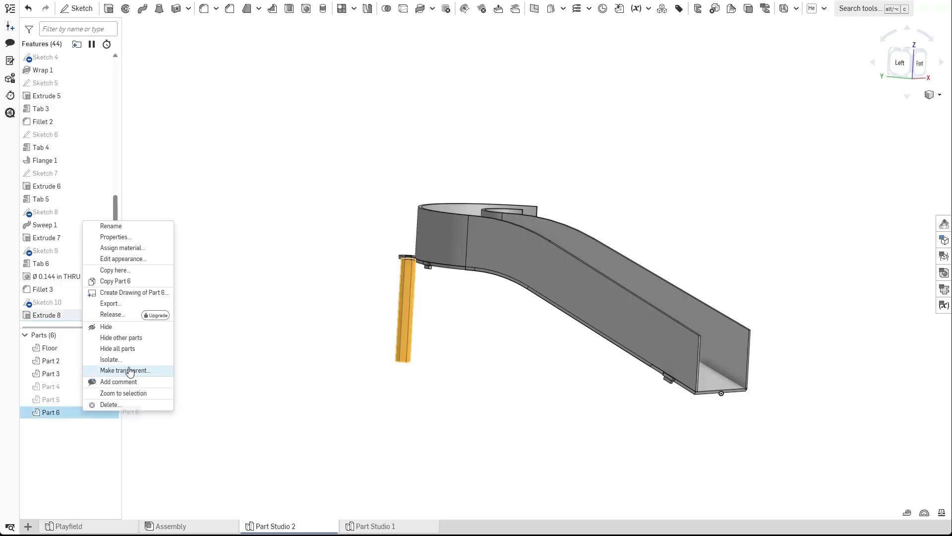
click(128, 258)
click(129, 405)
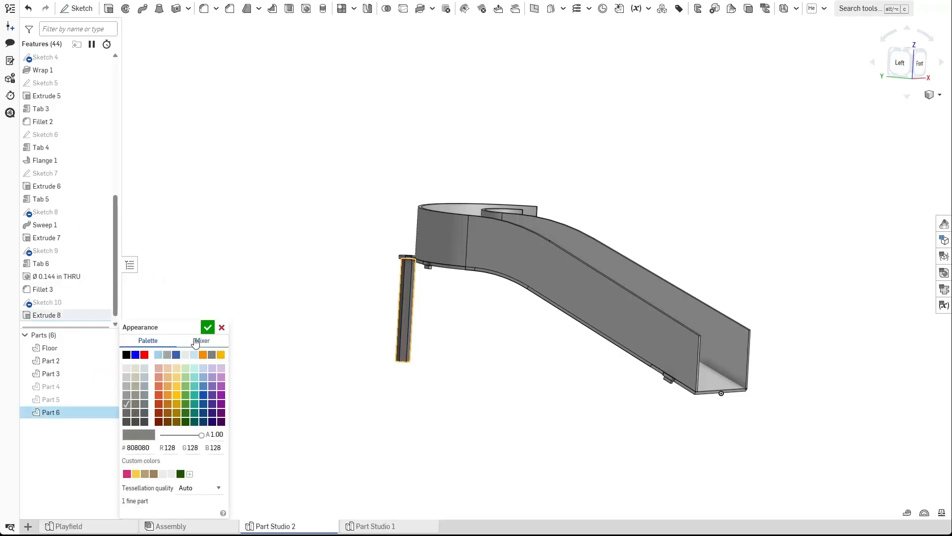
click(208, 329)
Hide the two rod parts, Part 4 and Part 5, keeping Part 6 visible.
right_drag(498, 335, 417, 312)
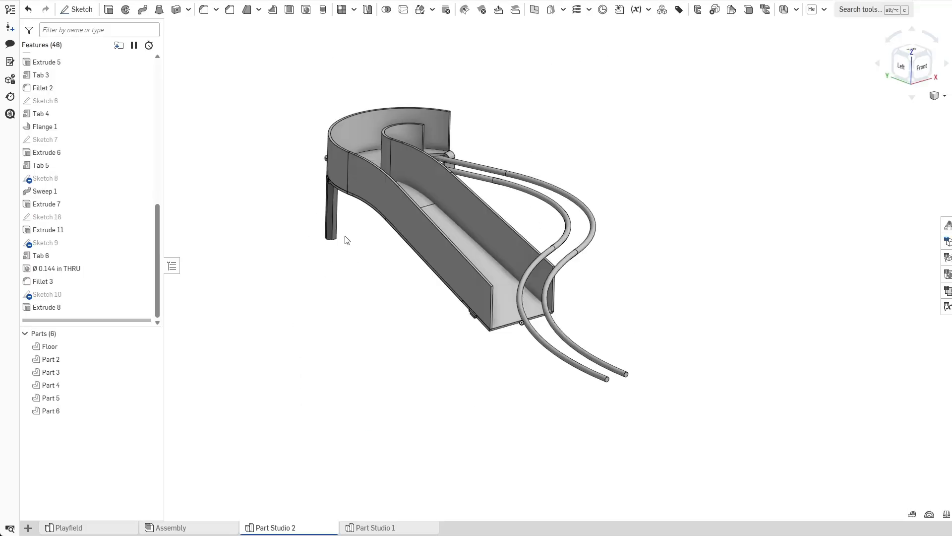
right_drag(532, 308, 521, 346)
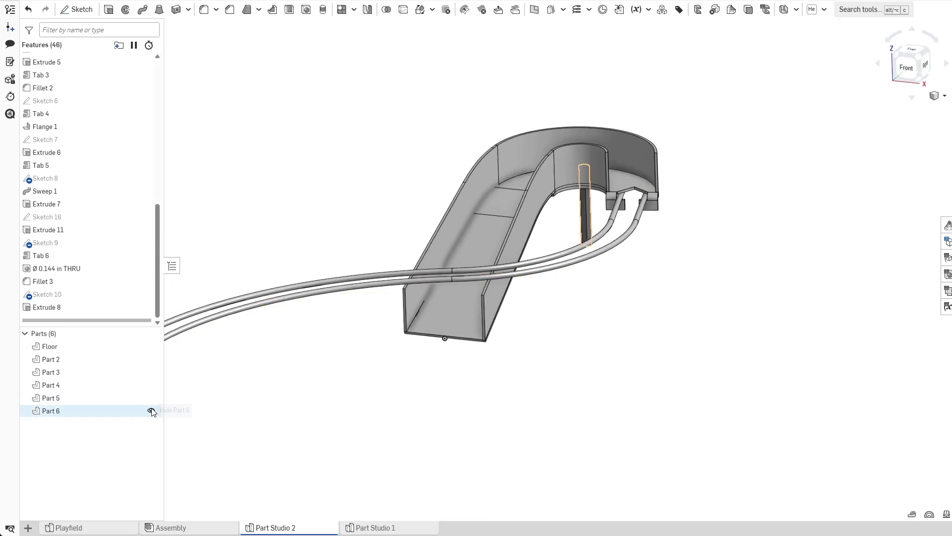
click(151, 411)
click(151, 398)
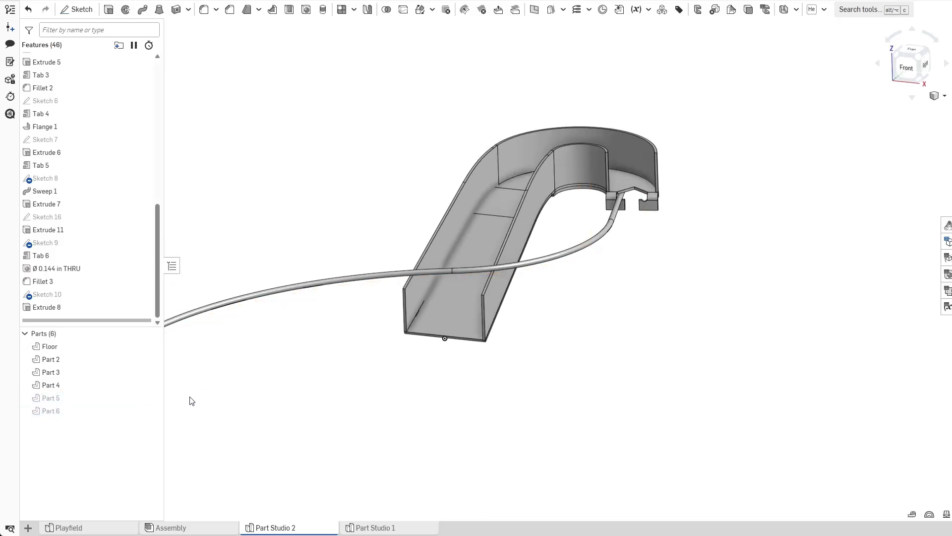
key(ctrl+z)
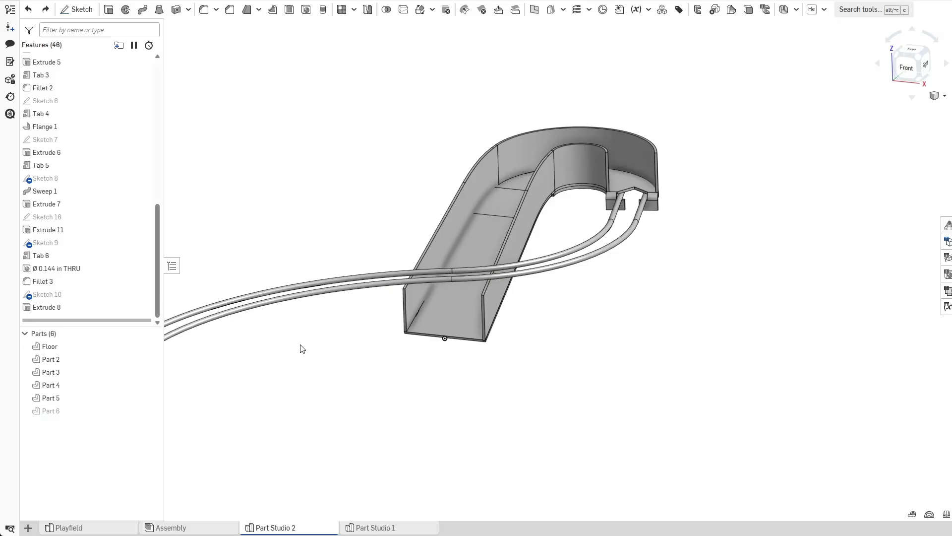
click(151, 397)
click(151, 385)
click(152, 410)
Add a Flange on the bottom edge of the ramp floor's lower end.
scroll(411, 376, up, 4)
right_drag(414, 371, 485, 341)
scroll(461, 359, up, 5)
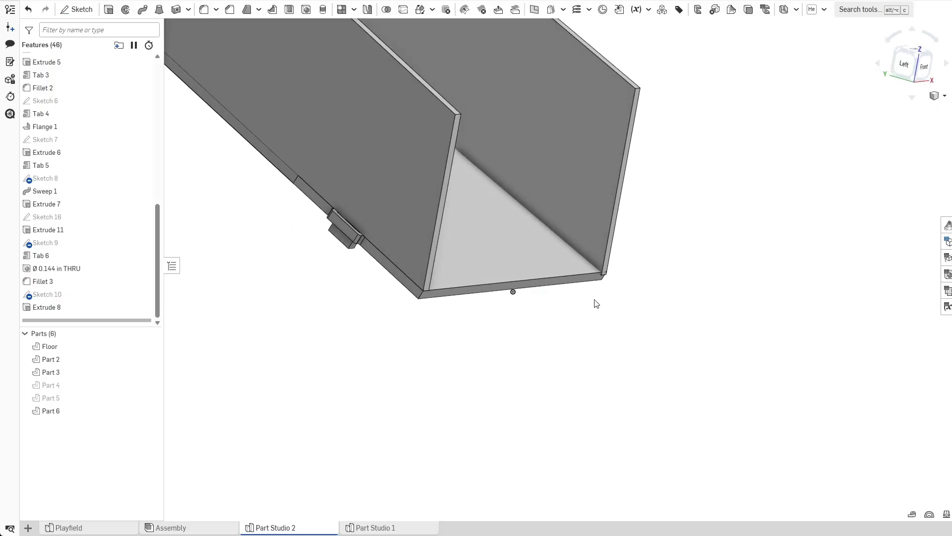
right_drag(546, 325, 586, 328)
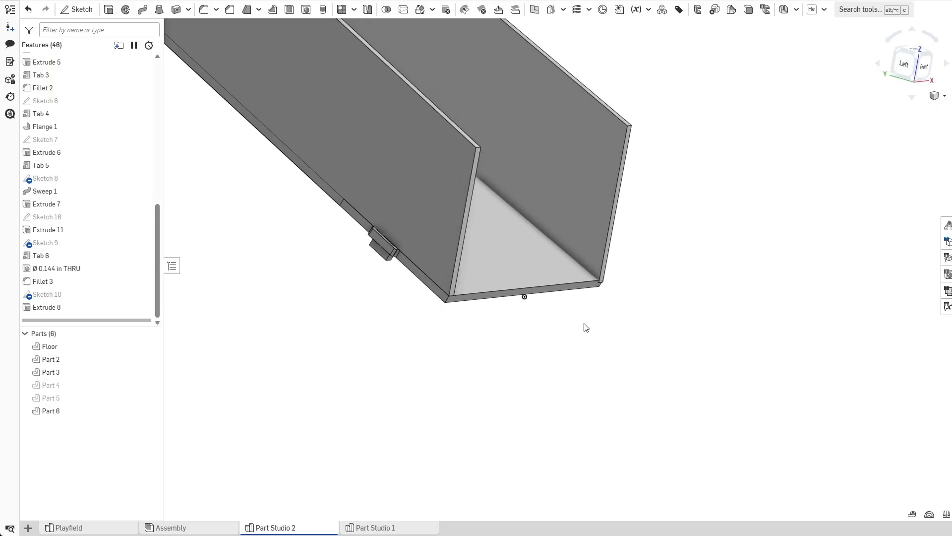
click(796, 9)
click(804, 38)
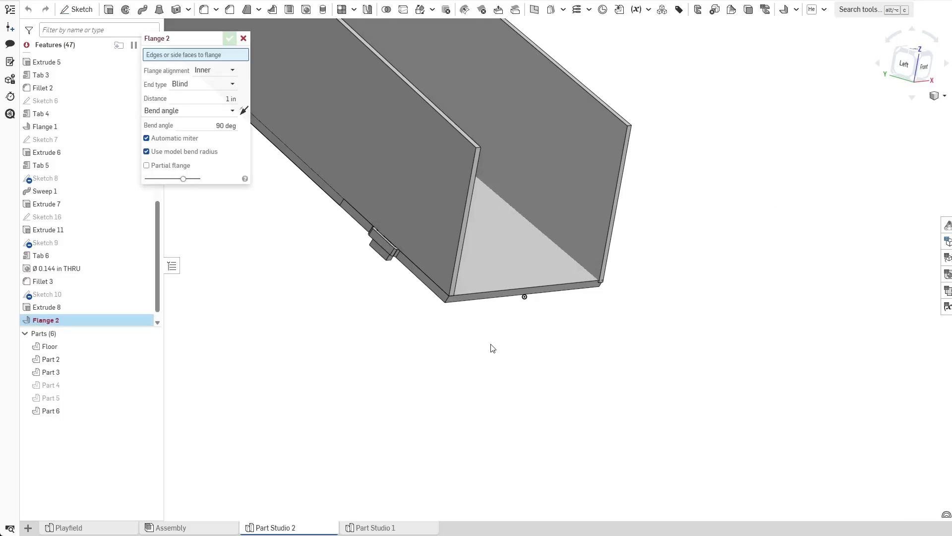
click(494, 299)
right_drag(493, 300, 494, 333)
right_drag(573, 317, 545, 320)
click(217, 134)
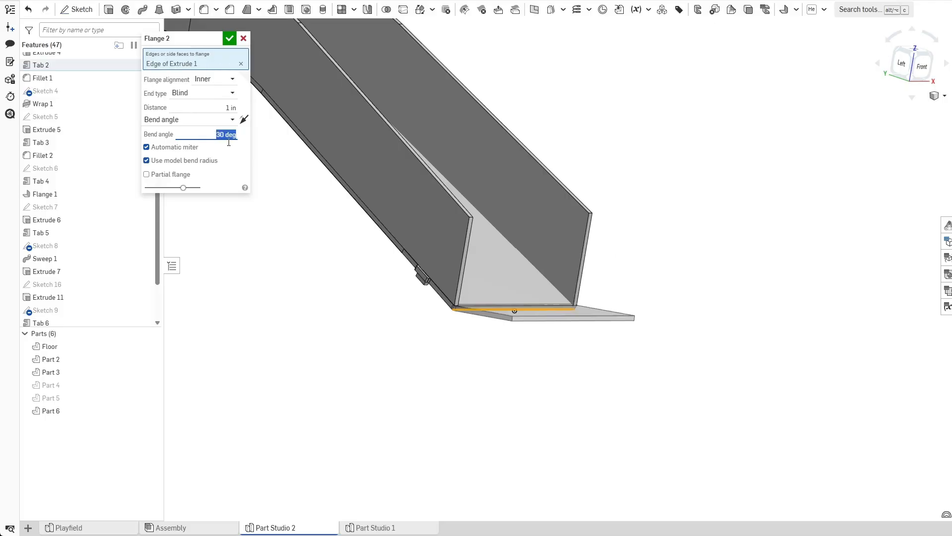
click(232, 38)
Edit the profile sketch and dimension the angle between its sloped line and the construction centreline.
middle_drag(344, 272, 430, 301)
scroll(431, 314, down, 2)
right_drag(430, 313, 437, 339)
scroll(429, 331, up, 2)
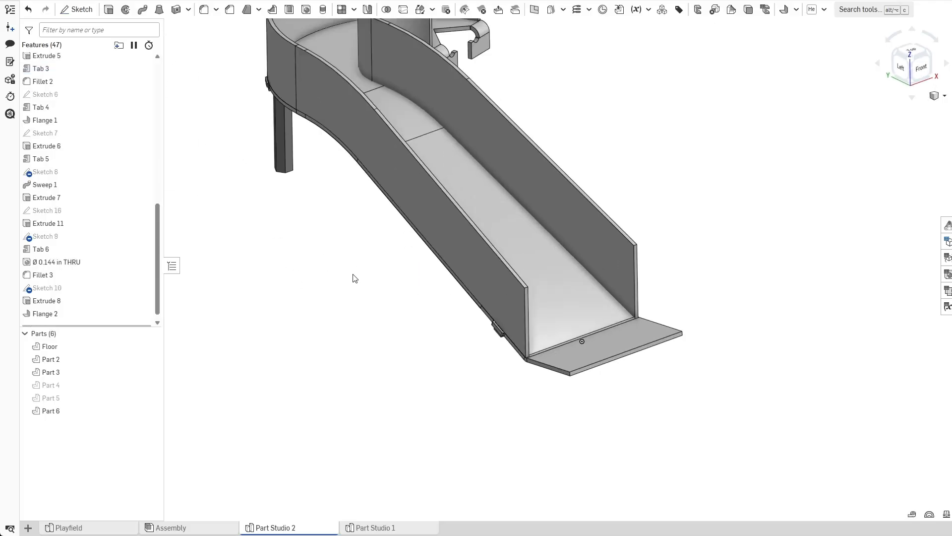
scroll(99, 241, up, 6)
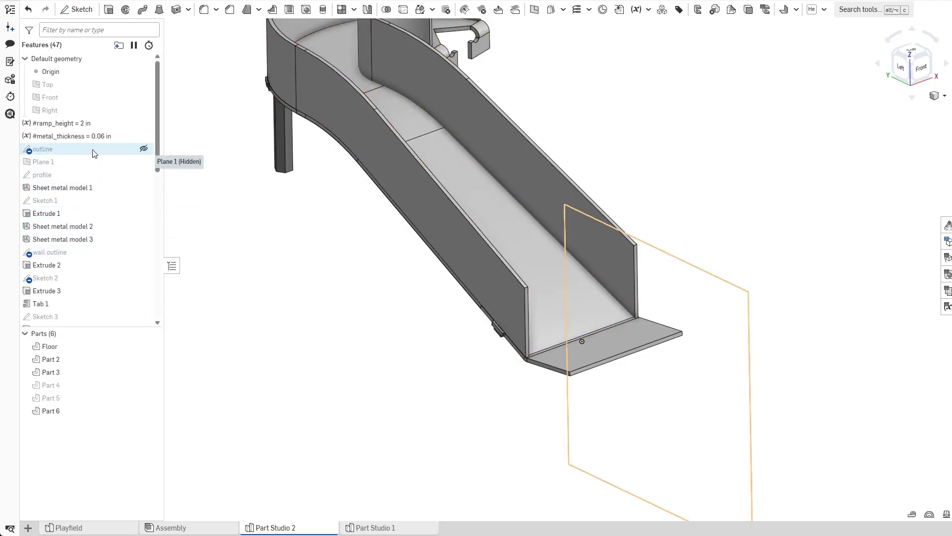
double_click(91, 174)
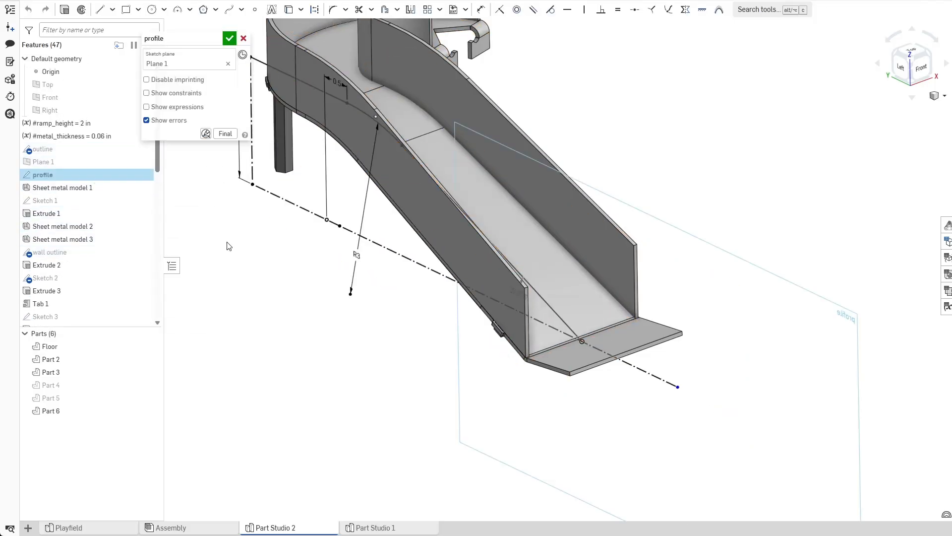
key(n)
mouse_move(394, 302)
right_down()
mouse_move(421, 251)
mouse_move(563, 319)
mouse_move(600, 281)
mouse_move(404, 370)
mouse_move(366, 408)
mouse_move(489, 365)
mouse_move(457, 379)
mouse_move(558, 268)
right_up()
key(Delete)
scroll(456, 235, up, 4)
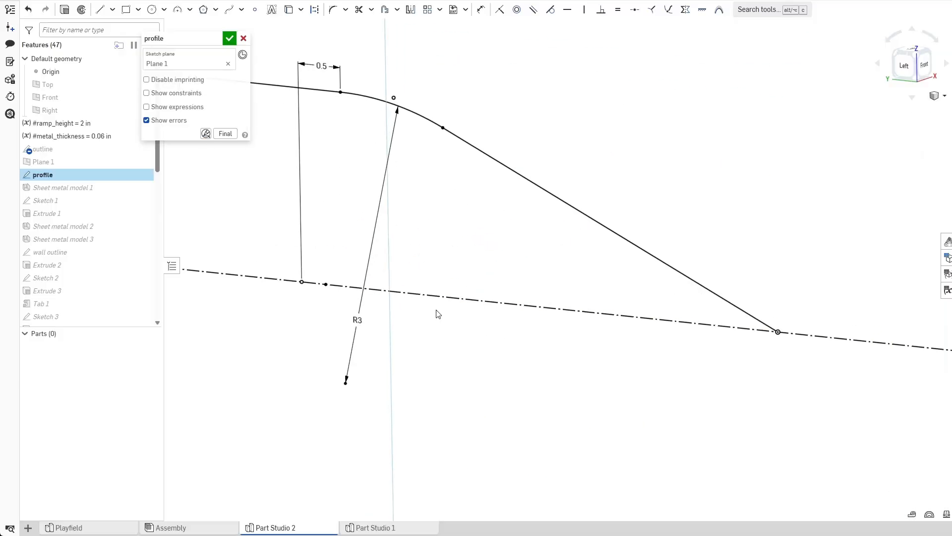
middle_drag(435, 318, 502, 326)
scroll(539, 260, down, 2)
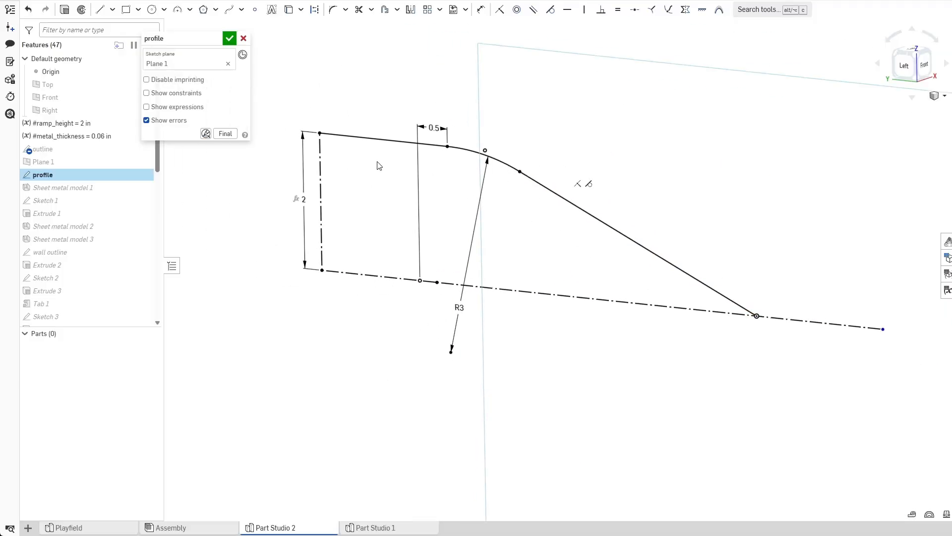
key(n)
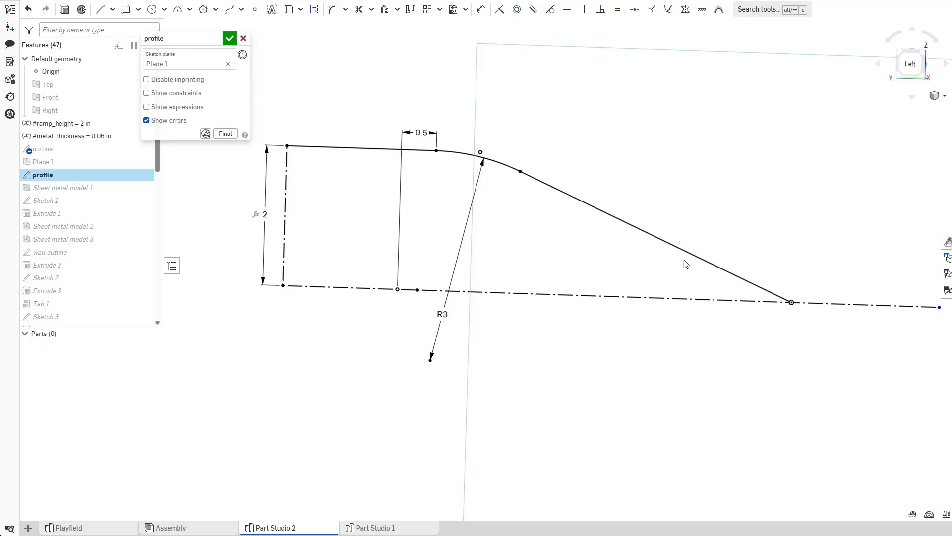
key(f)
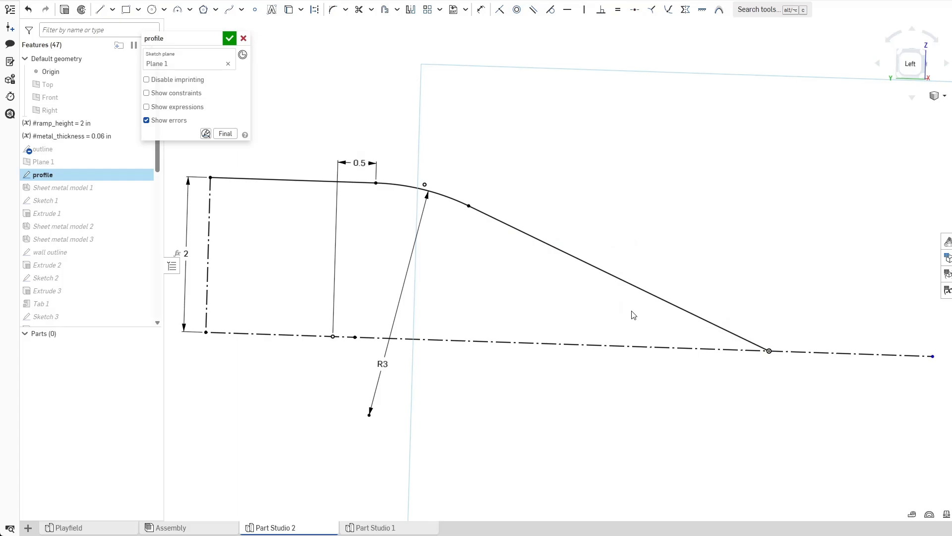
key(d)
click(627, 282)
click(615, 346)
click(605, 320)
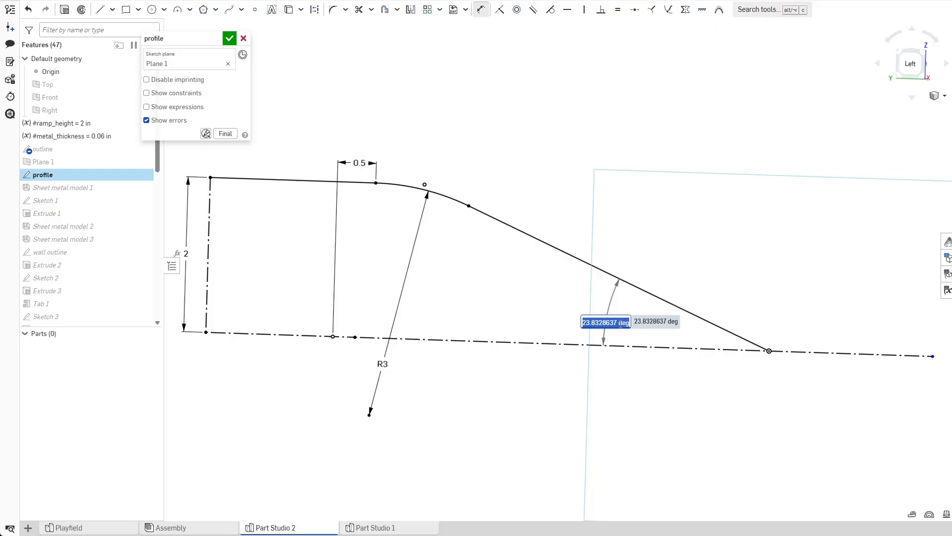
click(229, 40)
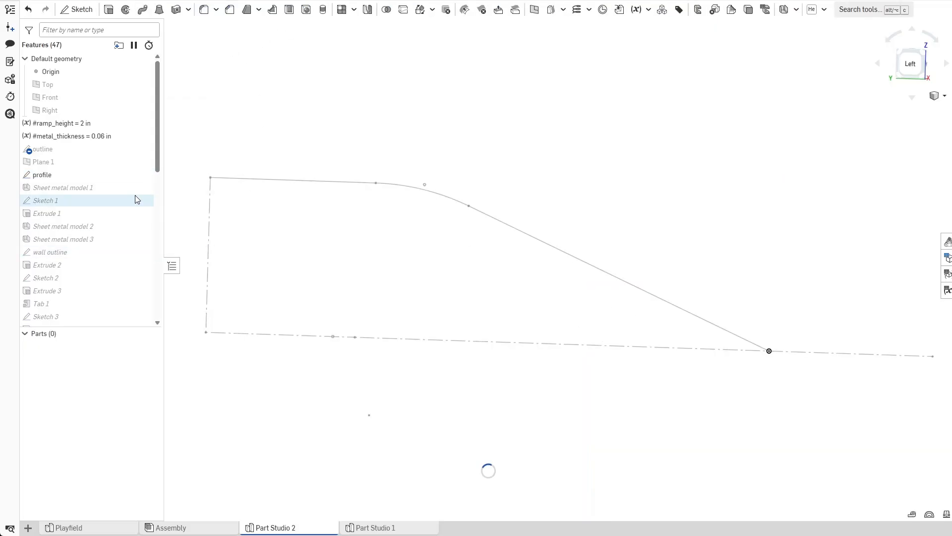
Set Flange 2's bend angle to 23.8328637 deg.
scroll(130, 191, down, 5)
click(58, 307)
double_click(58, 307)
click(198, 134)
key(Return)
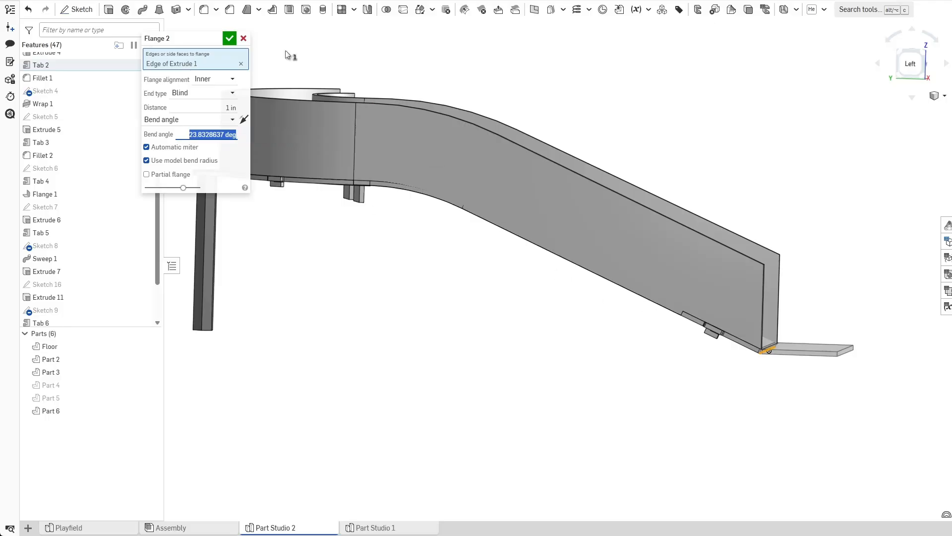
click(230, 37)
Edit the profile sketch and replace its slope angle dimension with a new one of 23.8328637 deg to the centreline.
scroll(775, 350, up, 3)
right_drag(737, 406, 717, 422)
scroll(134, 228, up, 10)
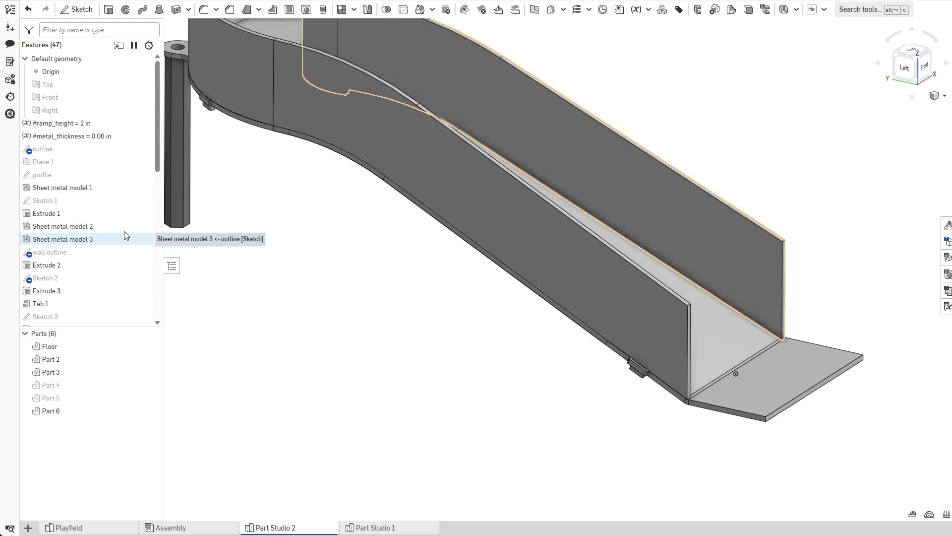
click(99, 176)
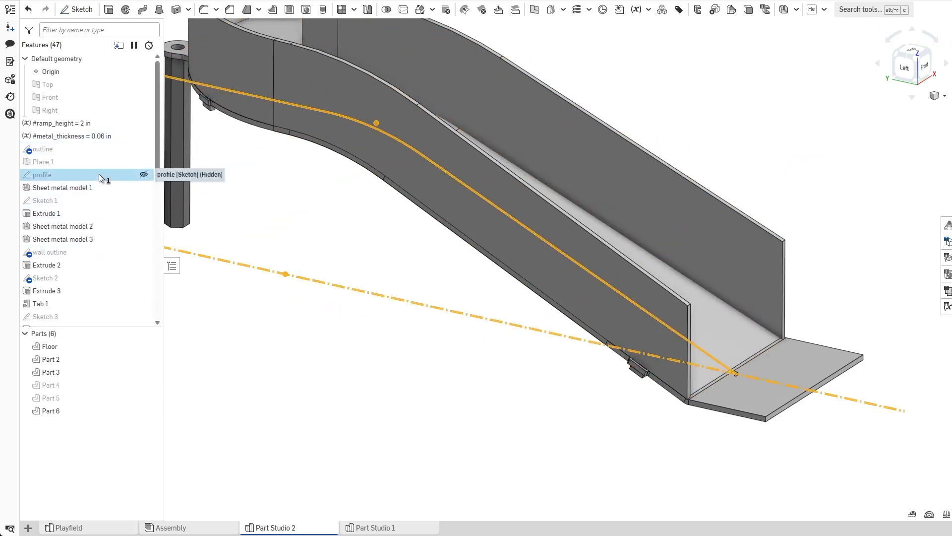
double_click(99, 175)
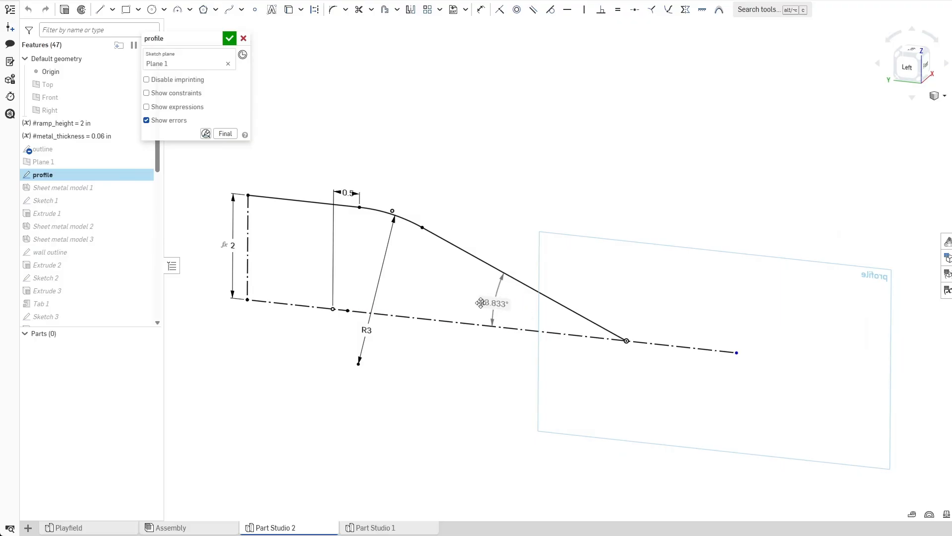
scroll(486, 305, up, 3)
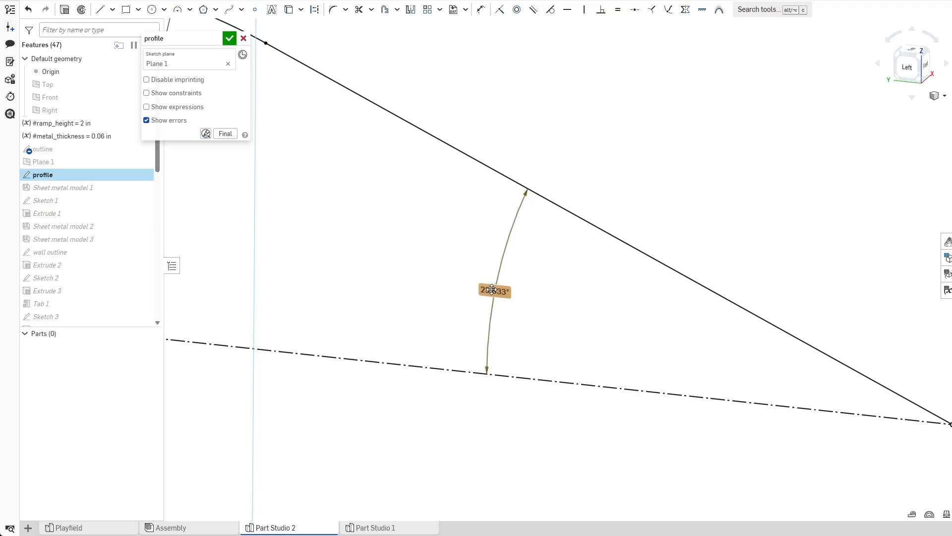
scroll(573, 399, down, 5)
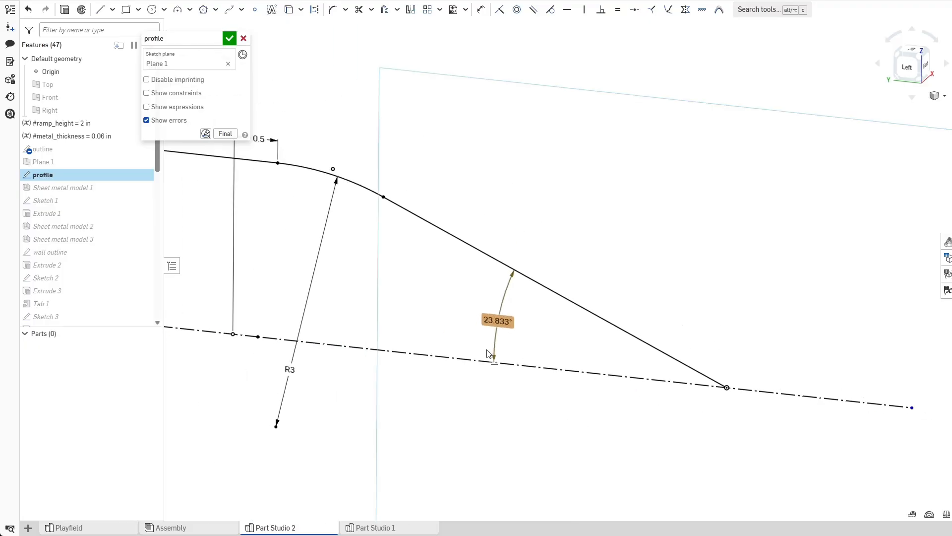
scroll(514, 385, up, 2)
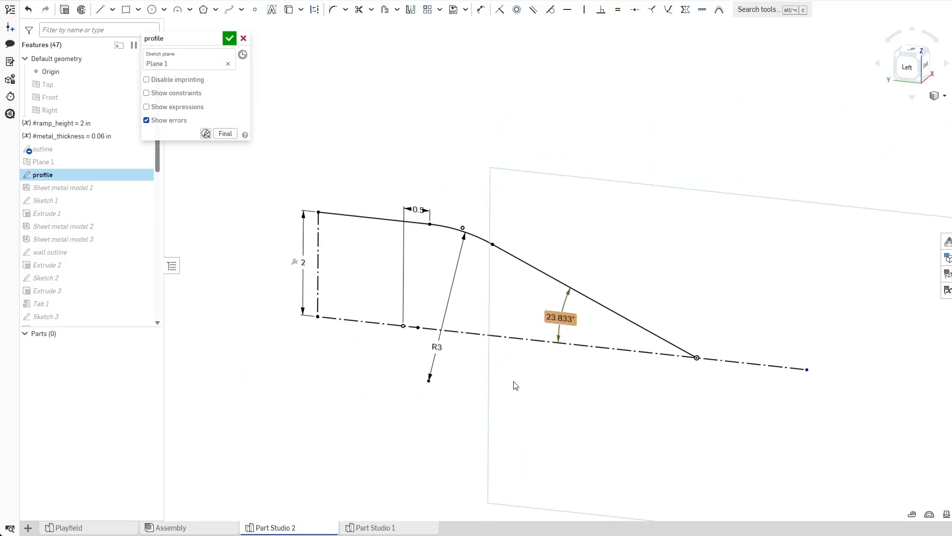
key(Delete)
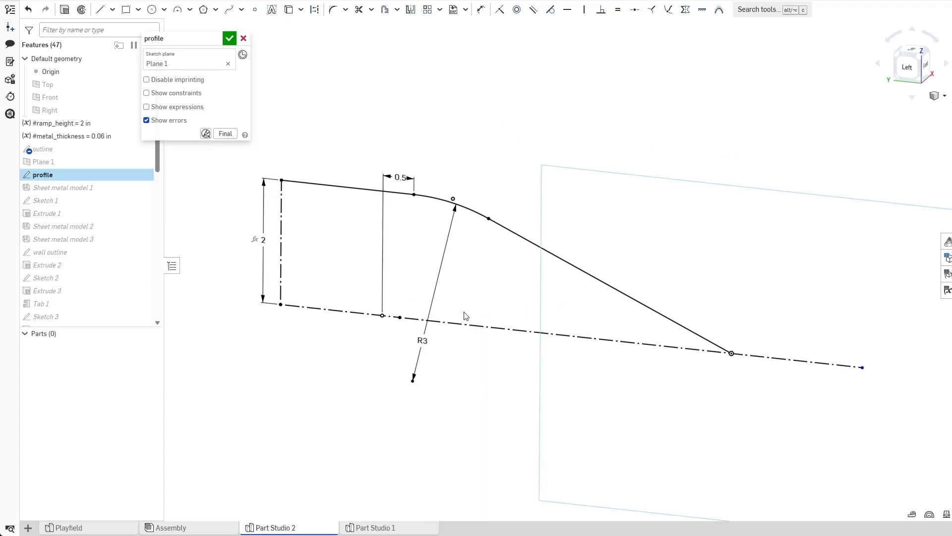
key(d)
click(595, 277)
click(596, 339)
click(576, 306)
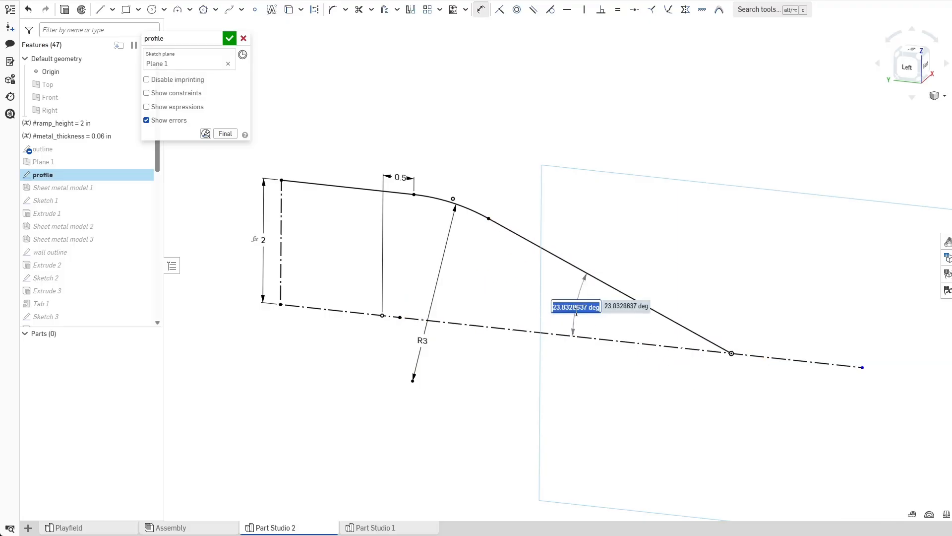
key(Return)
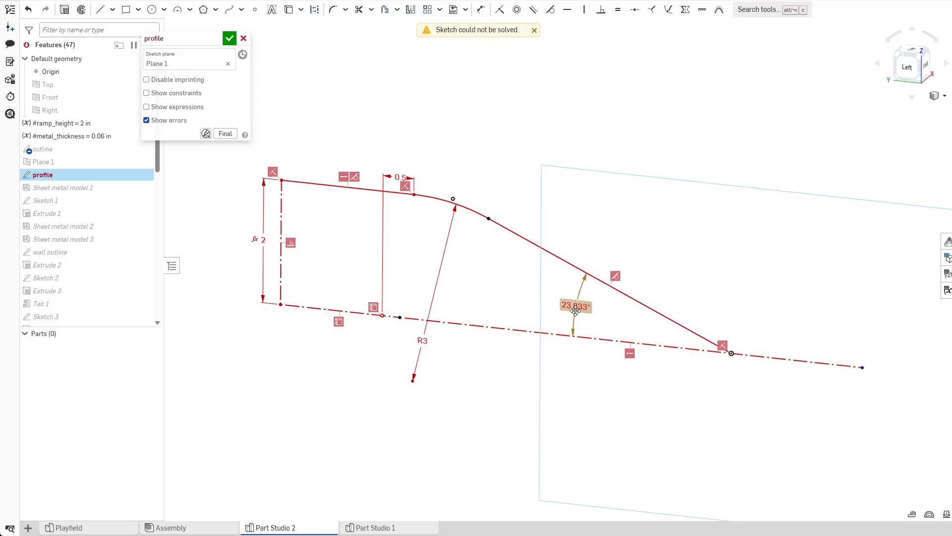
Delete the #ramp_height dimension on the profile sketch's vertical line.
drag(563, 303, 479, 290)
mouse_move(263, 242)
mouse_down()
mouse_move(251, 238)
mouse_move(263, 239)
mouse_up()
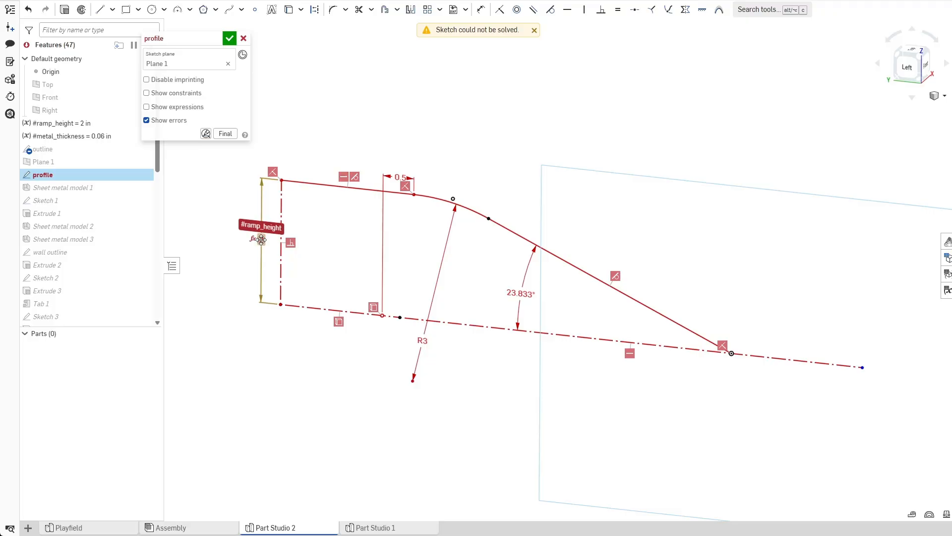
click(256, 239)
key(Delete)
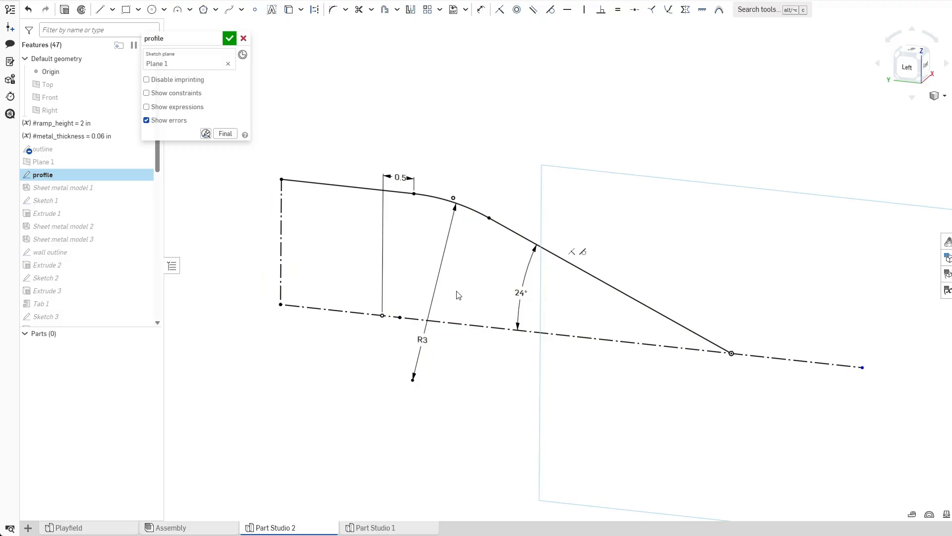
Copy the profile's vertical line length, close the sketch, and set the ramp_height variable to 2.013769 in.
click(280, 234)
key(d)
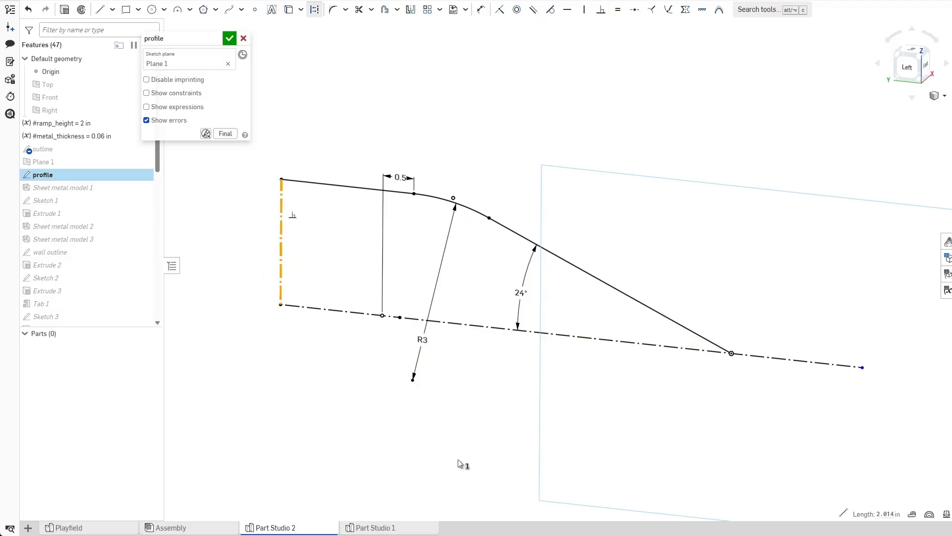
click(885, 514)
key(ctrl+c)
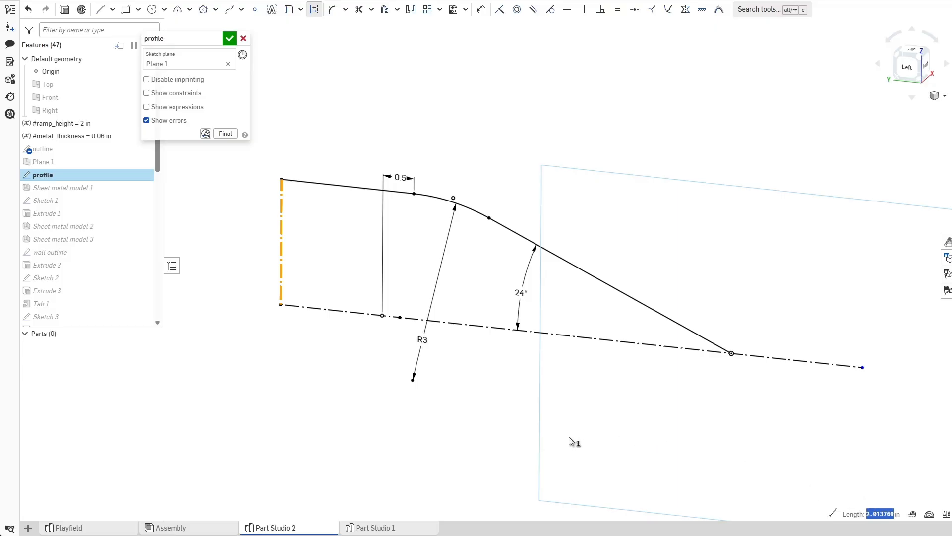
key(Escape)
mouse_move(521, 293)
mouse_down()
mouse_move(523, 278)
mouse_move(525, 287)
mouse_up()
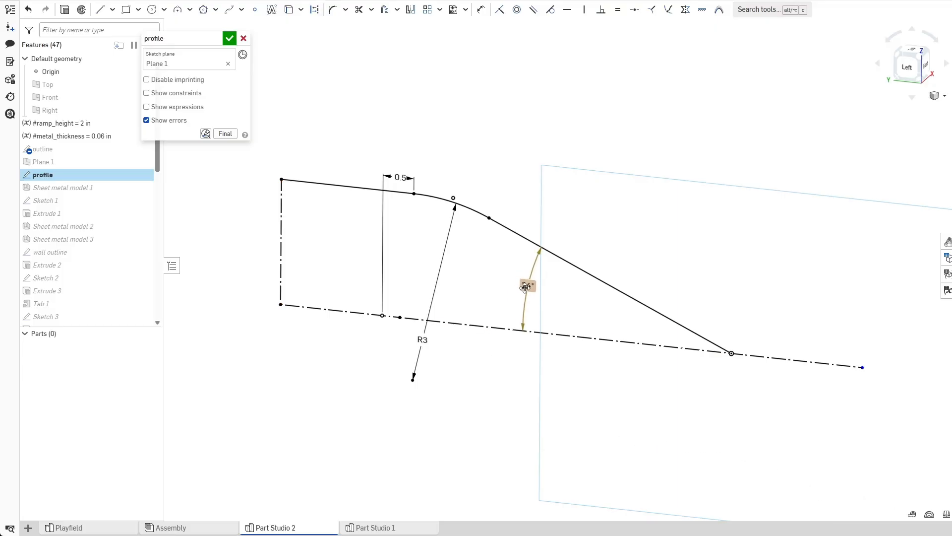
click(229, 38)
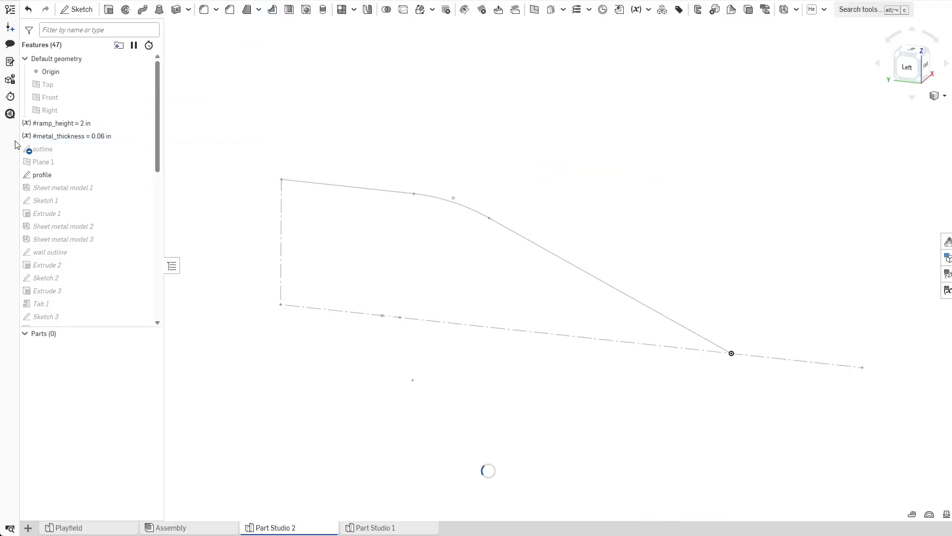
double_click(81, 122)
key(ctrl+v)
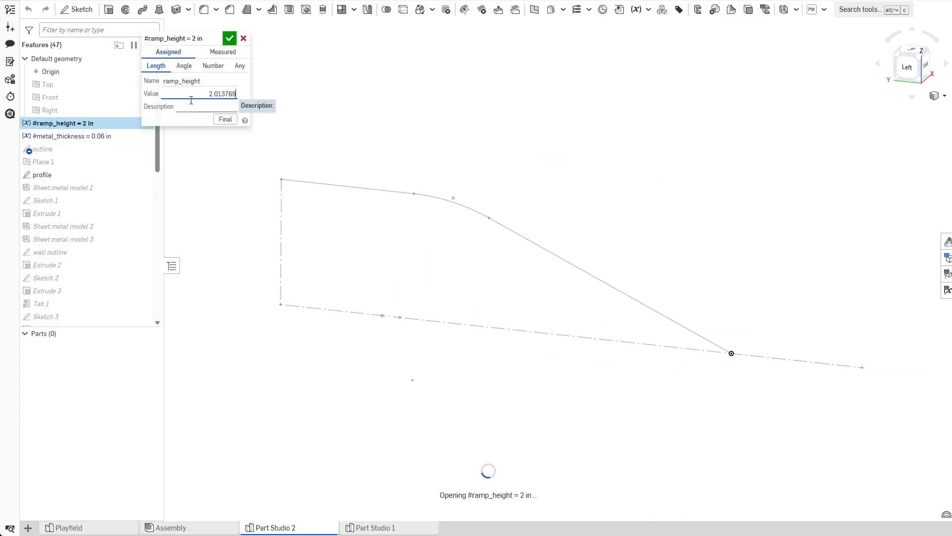
triple_click(191, 100)
click(229, 39)
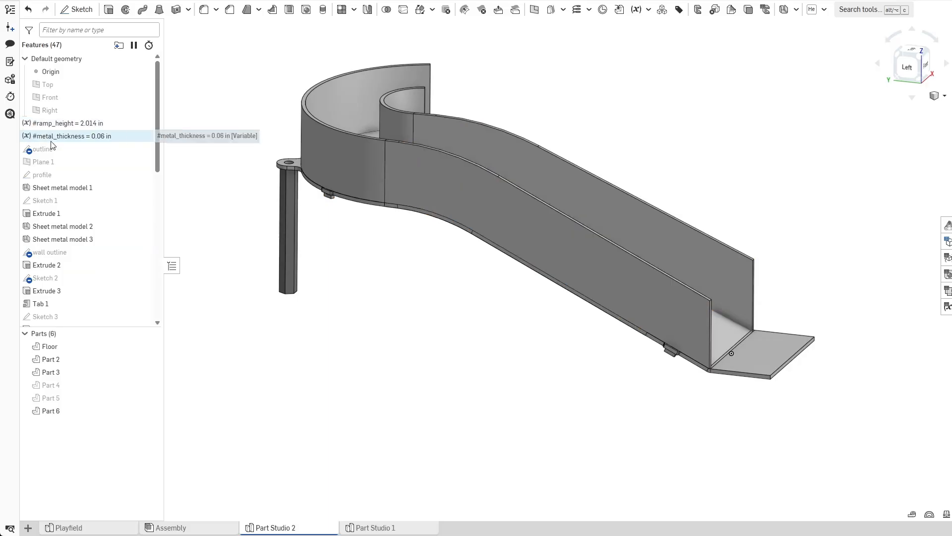
Create an angle variable named ramp_incline of 24 deg and move it up beneath metal_thickness in the feature list.
scroll(390, 318, down, 1)
right_drag(390, 318, 416, 329)
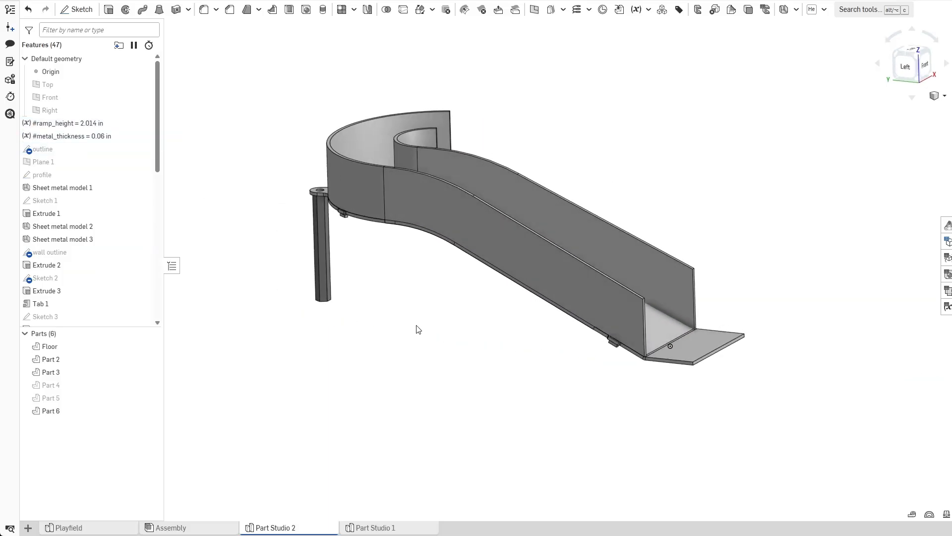
scroll(108, 226, down, 5)
scroll(80, 293, up, 10)
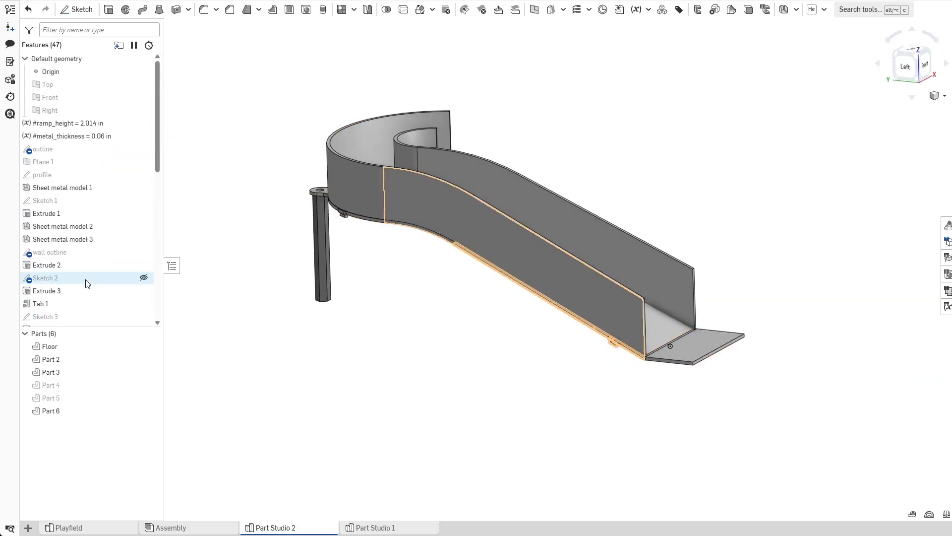
click(635, 9)
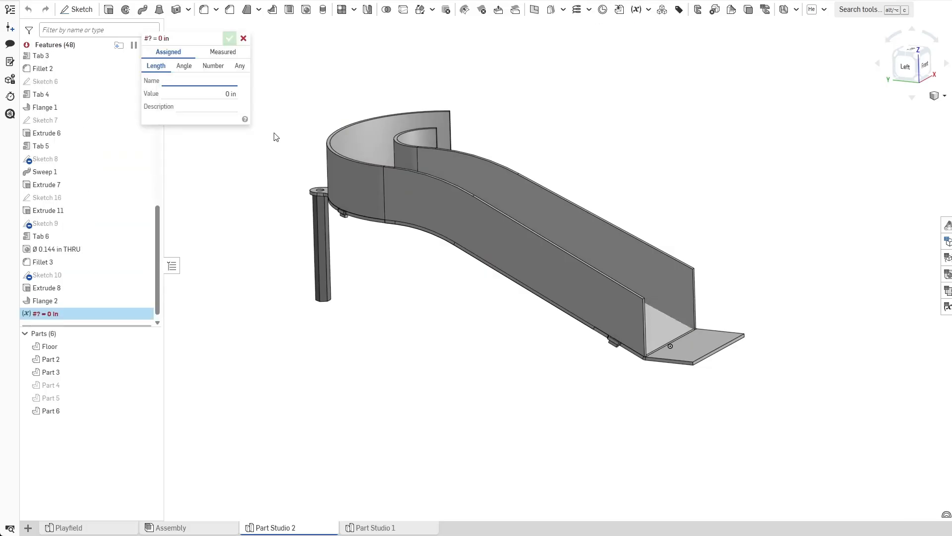
click(184, 65)
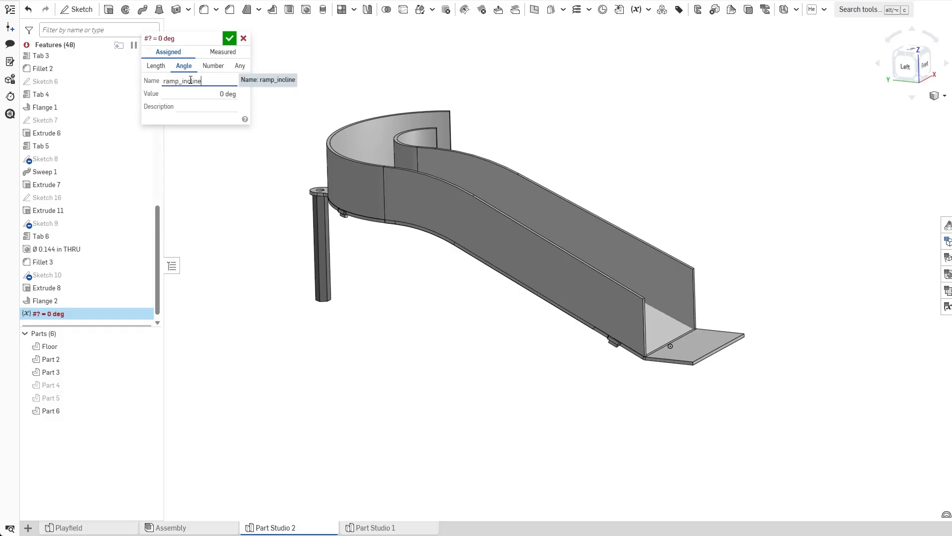
text(ramp_incline)
key(Tab)
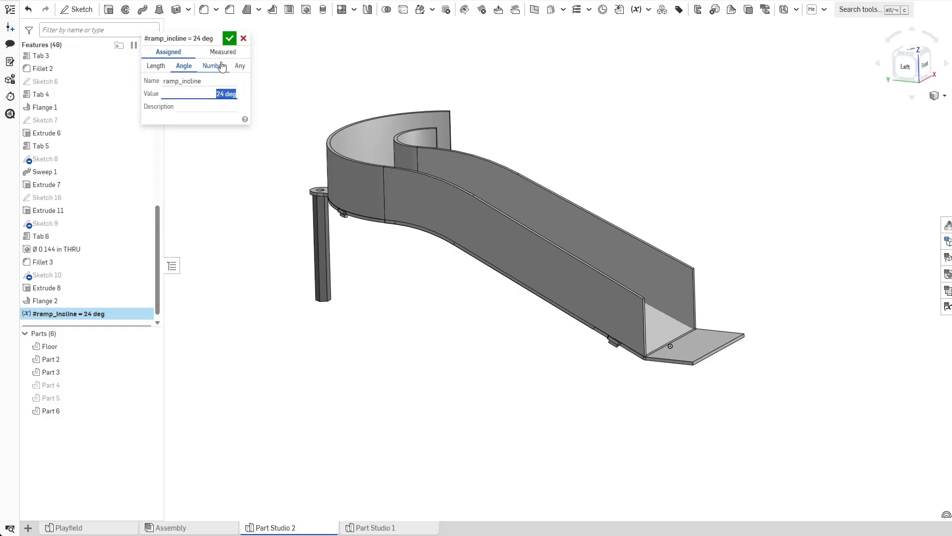
click(229, 39)
mouse_move(88, 317)
mouse_down()
mouse_move(121, 201)
mouse_move(81, 147)
mouse_up()
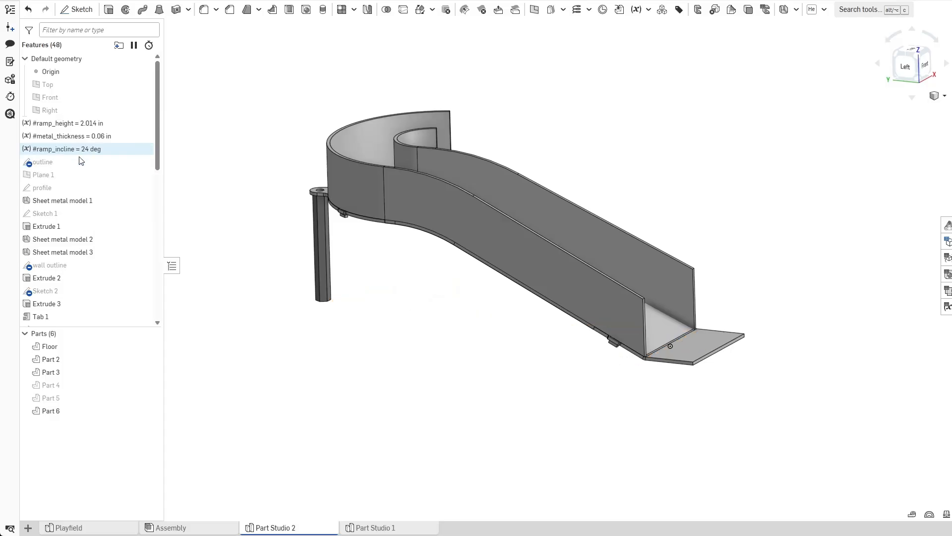
Drive the profile sketch's slope angle dimension with the #ramp_incline variable and close the sketch.
double_click(75, 188)
double_click(507, 289)
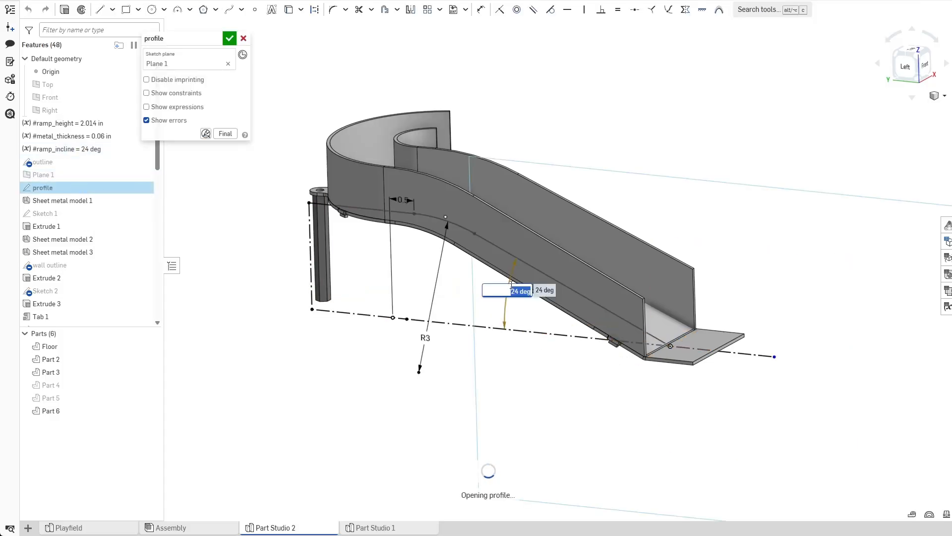
text(#r)
key(Down)
key(Return)
key(Return)
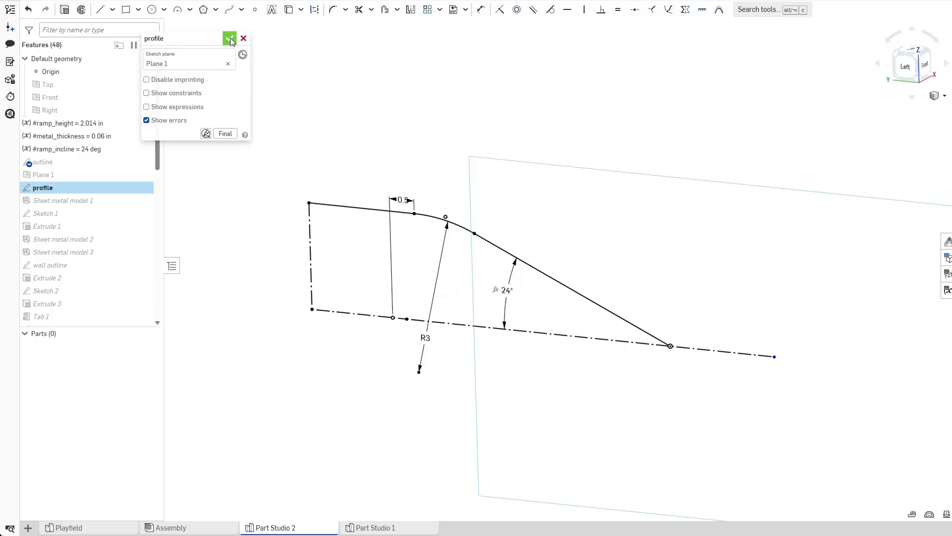
click(230, 38)
Set Flange 2's bend angle to the #ramp_incline variable.
scroll(115, 196, down, 8)
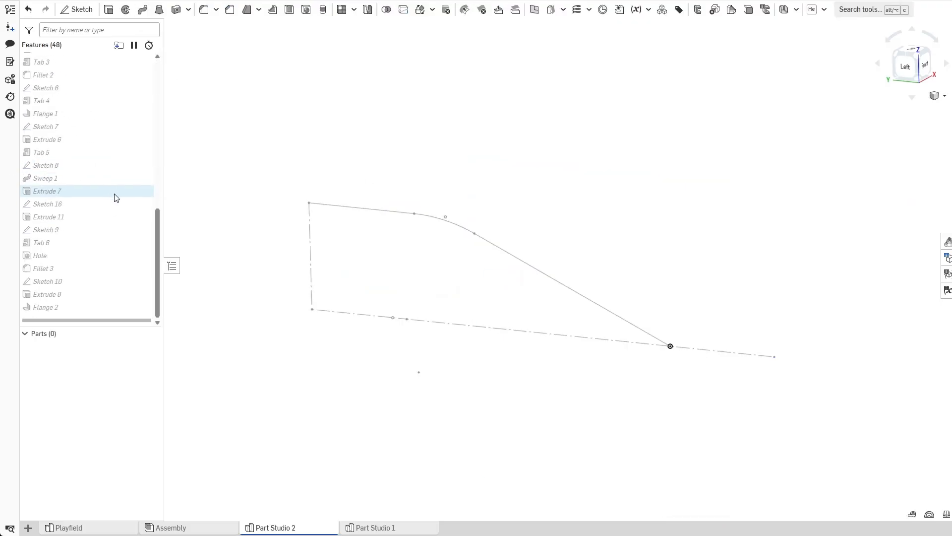
double_click(84, 309)
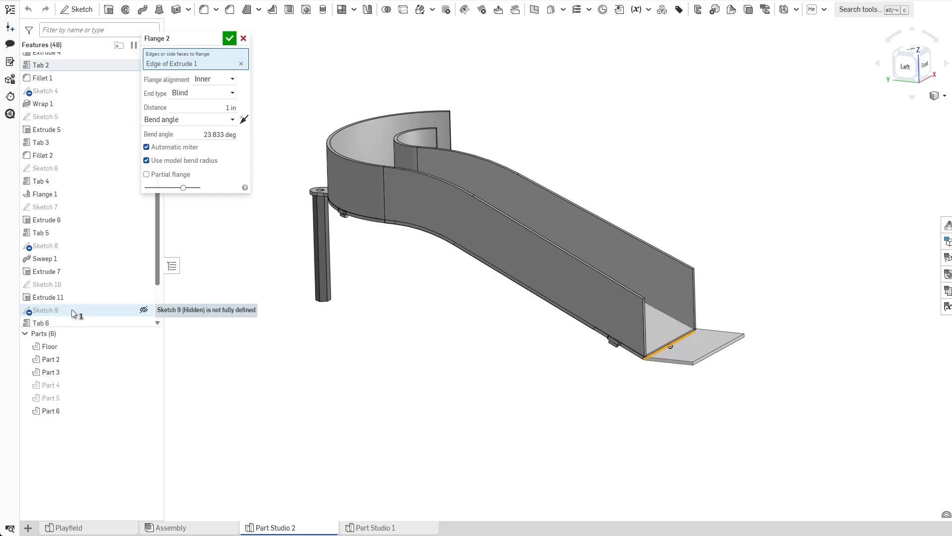
scroll(659, 333, up, 5)
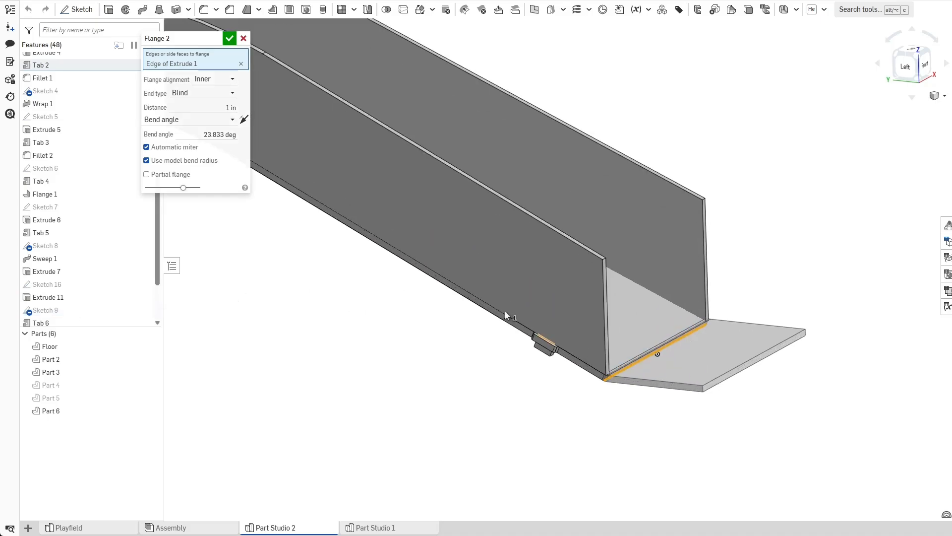
click(211, 133)
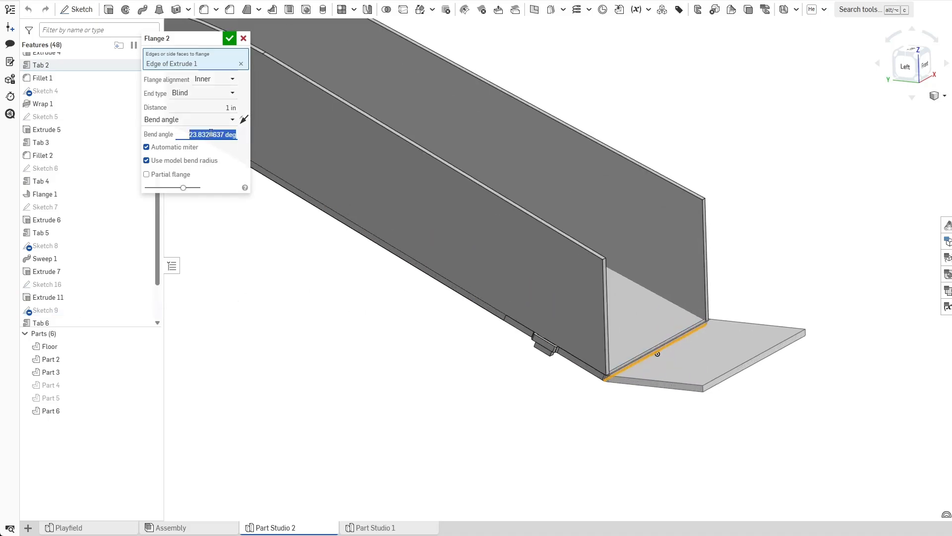
text(#23)
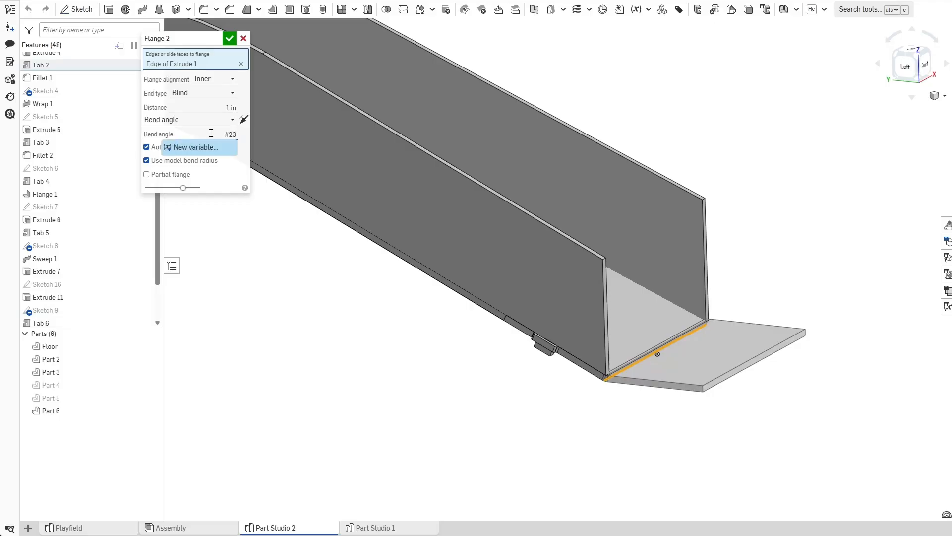
key(BackSpace)
key(BackSpace)
text(r)
key(Down)
key(Return)
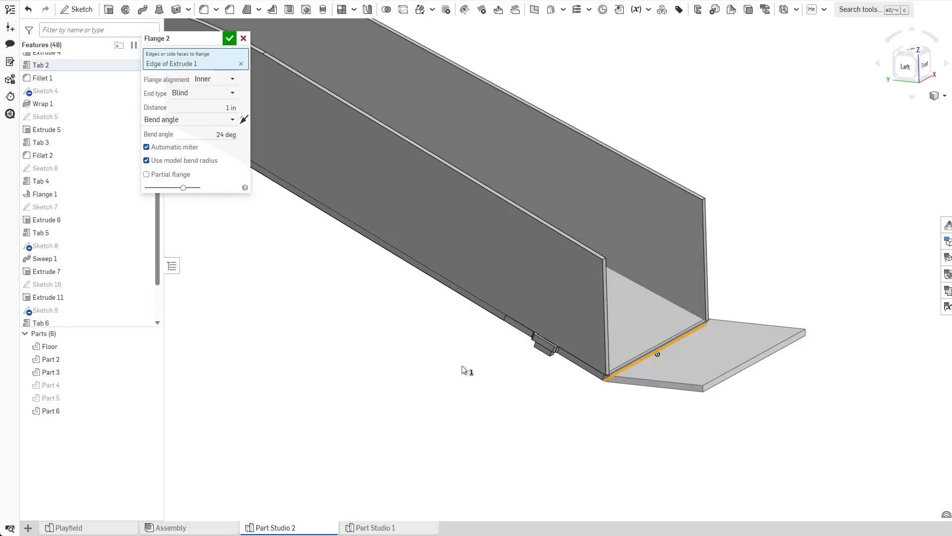
click(230, 39)
Orbit and zoom around the ramp to examine where Flange 2 meets the end of the floor.
scroll(486, 367, down, 2)
right_drag(474, 390, 500, 421)
scroll(451, 399, down, 2)
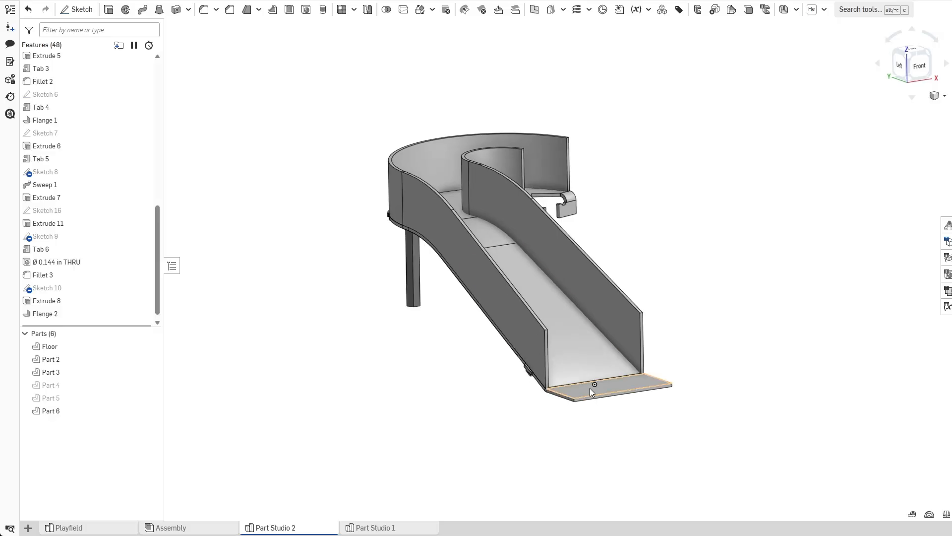
scroll(499, 421, up, 4)
right_drag(446, 440, 600, 323)
scroll(499, 426, down, 3)
scroll(599, 320, up, 3)
mouse_move(577, 400)
right_down()
mouse_move(544, 401)
mouse_move(561, 398)
right_up()
scroll(414, 382, up, 4)
right_drag(494, 380, 456, 419)
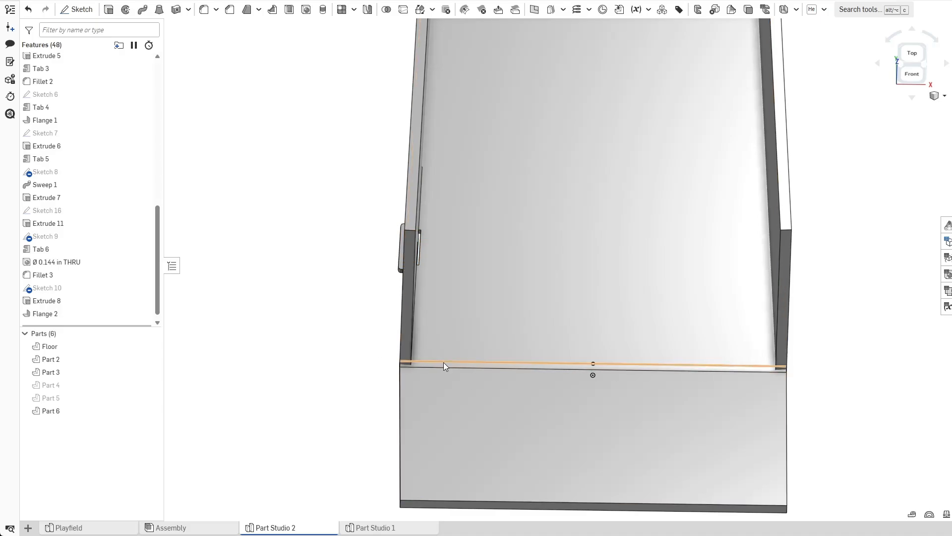
right_drag(444, 364, 407, 353)
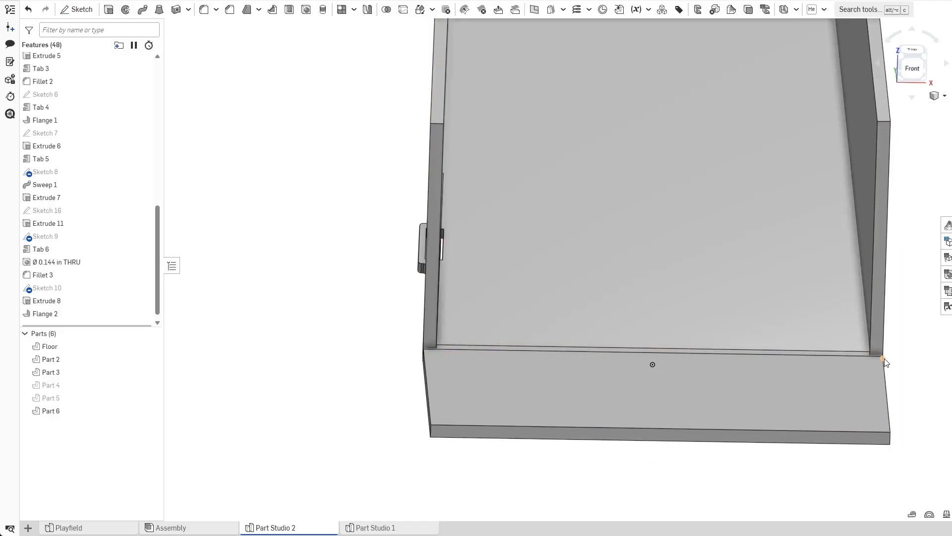
click(883, 357)
click(423, 349)
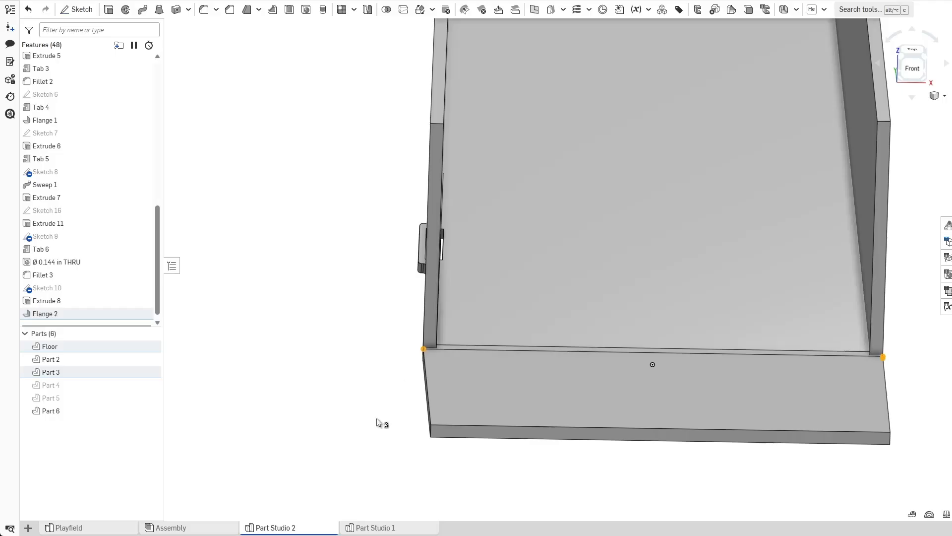
click(340, 467)
scroll(342, 438, down, 3)
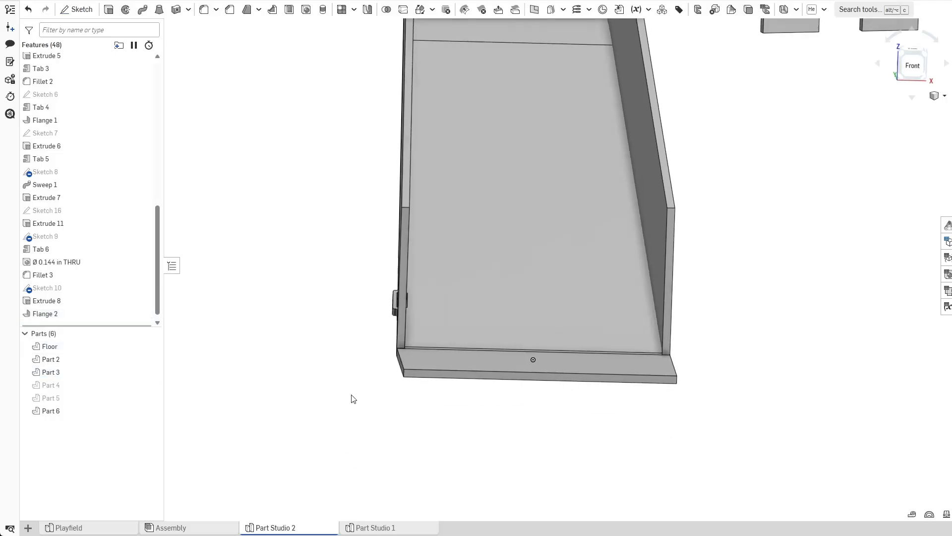
right_drag(351, 395, 368, 417)
scroll(314, 413, down, 3)
scroll(458, 197, down, 3)
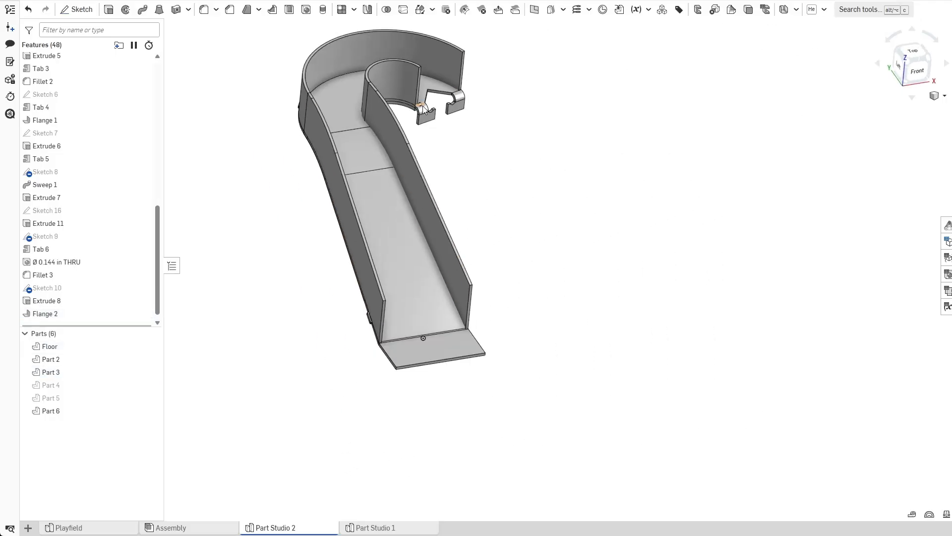
scroll(423, 106, up, 5)
scroll(427, 134, down, 5)
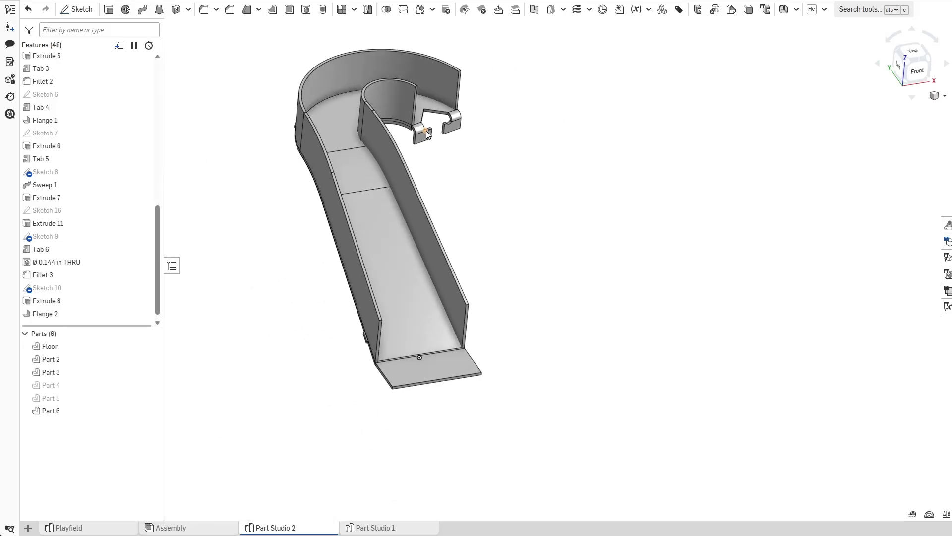
scroll(409, 292, up, 5)
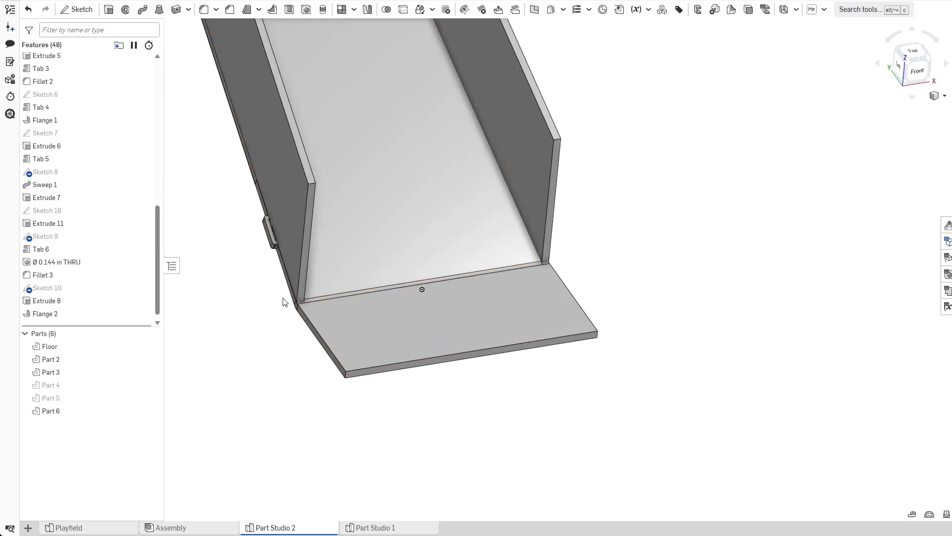
Inspect the floor face and the corner edges where the side walls meet the end flange.
click(334, 294)
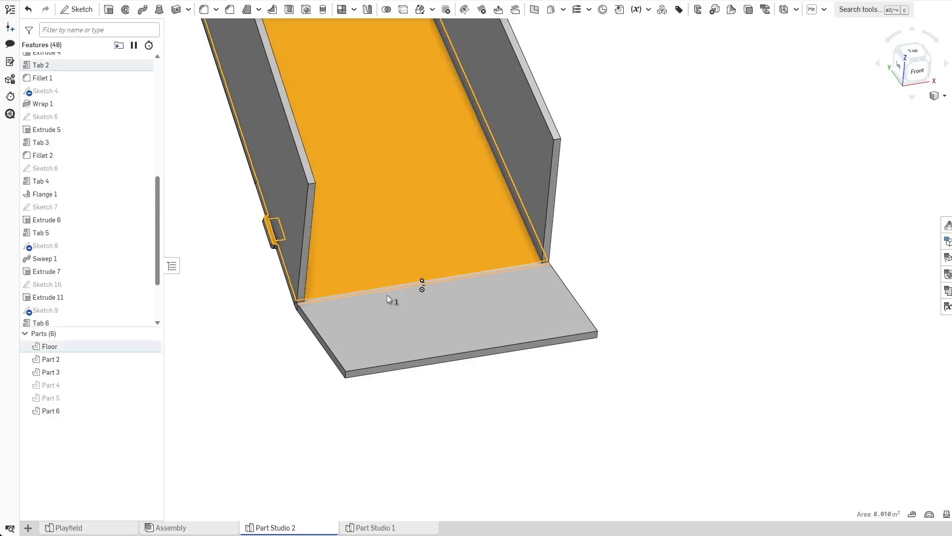
click(266, 357)
middle_drag(265, 357, 325, 379)
scroll(337, 375, up, 1)
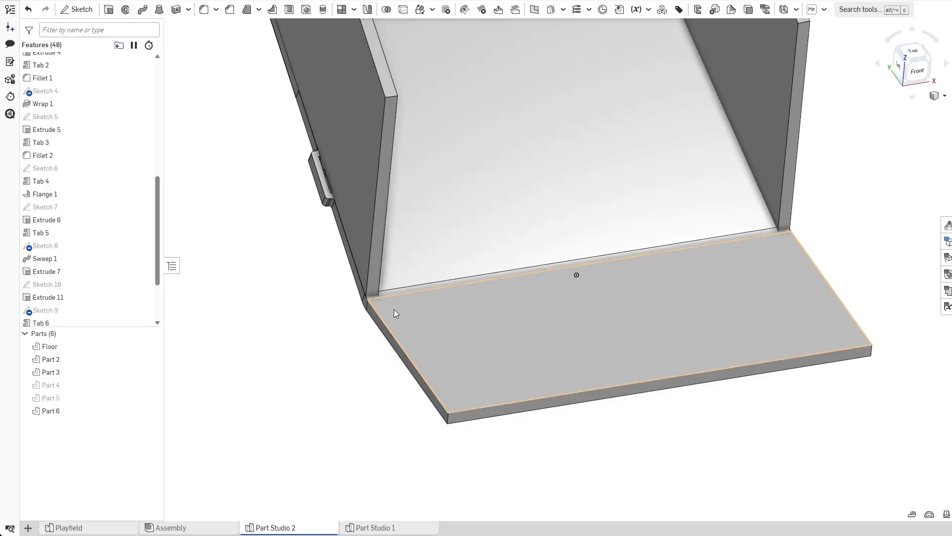
mouse_move(386, 296)
right_down()
mouse_move(347, 351)
mouse_move(404, 300)
right_up()
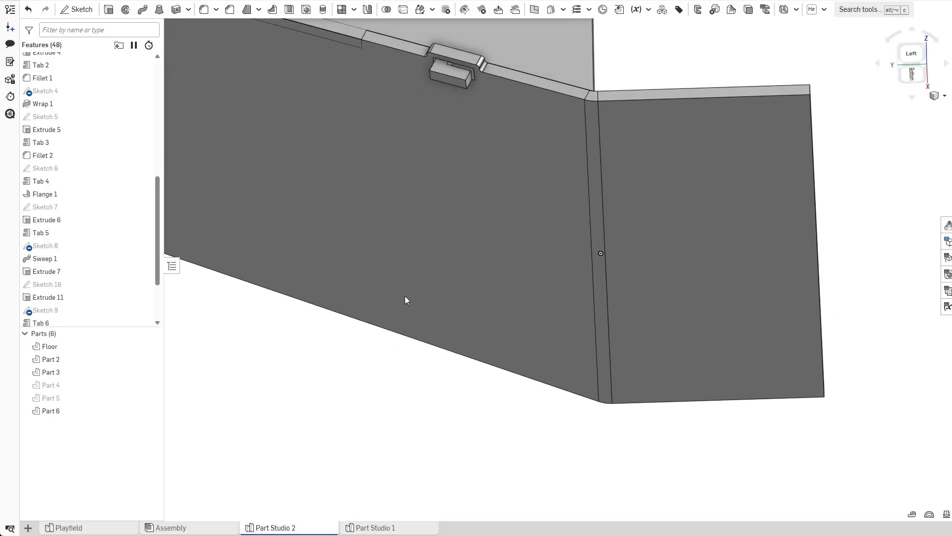
click(594, 154)
click(443, 417)
right_drag(443, 418, 426, 257)
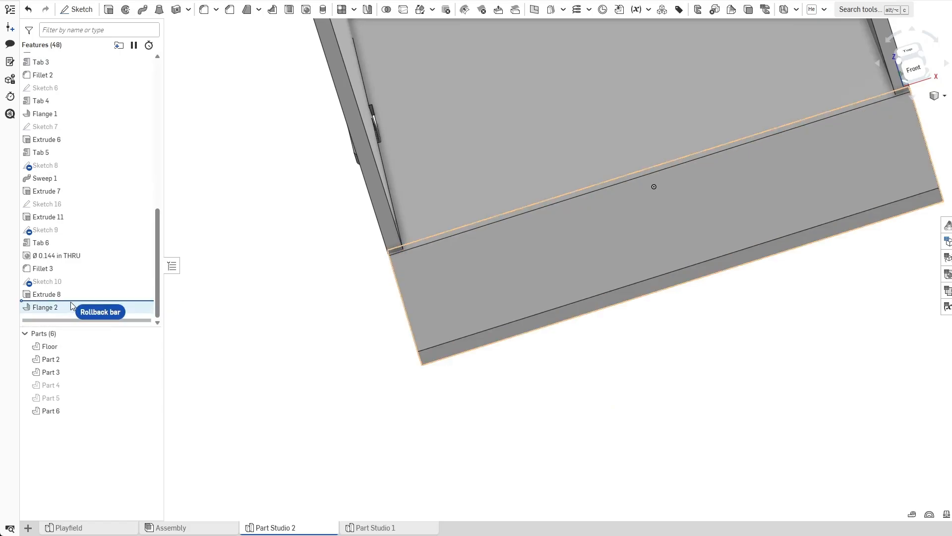
Roll the feature list back to before Flange 2 and start a sketch on the floor's top face, viewed normal to it.
drag(71, 305, 71, 302)
click(79, 2)
click(75, 9)
click(562, 194)
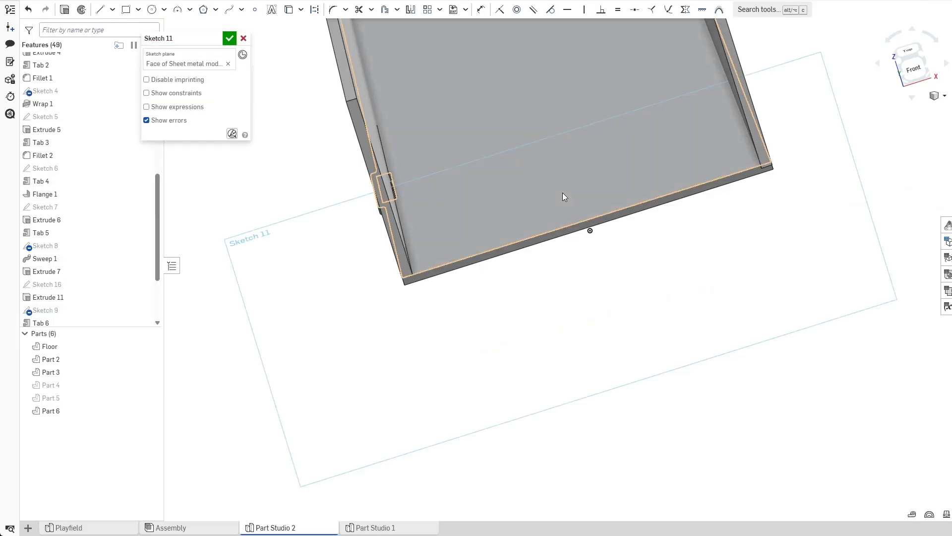
key(n)
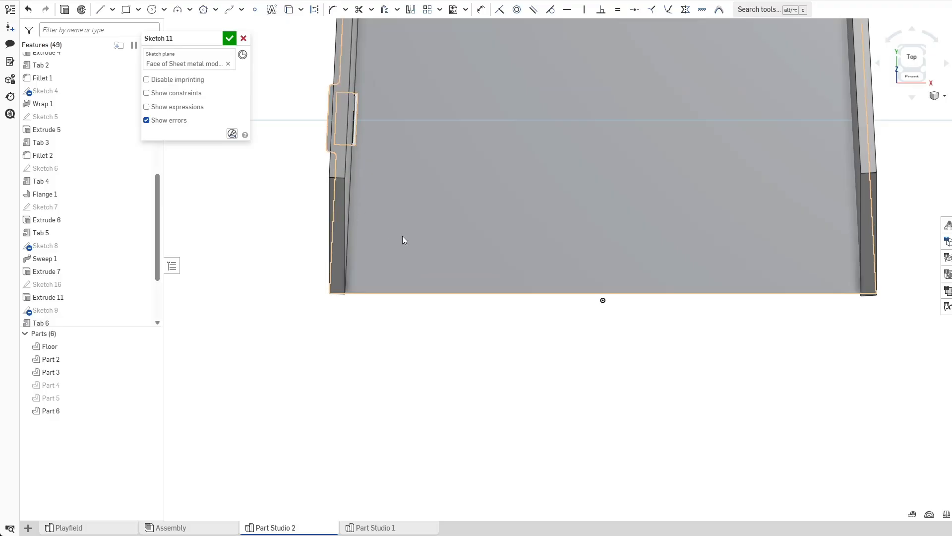
click(151, 10)
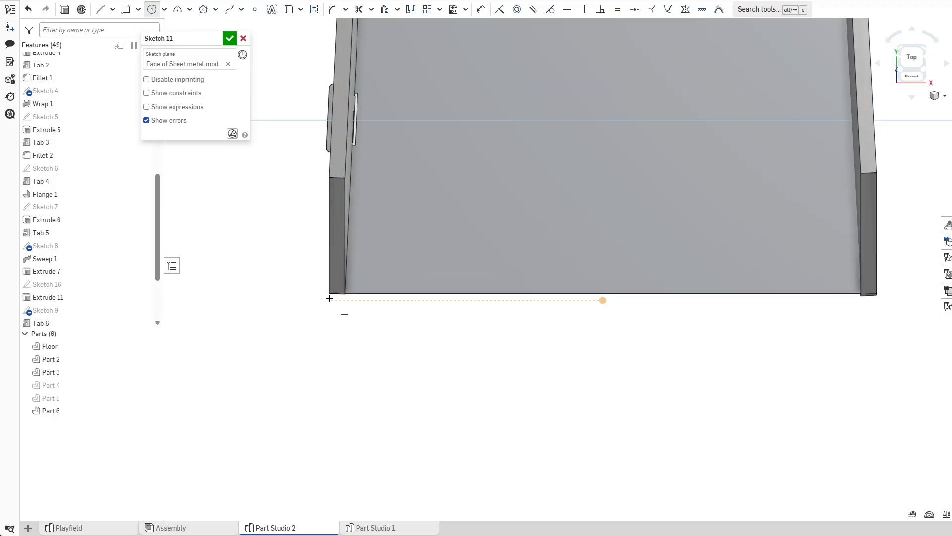
Hide Part 2 and Part 3, then sketch a 0.75 in diameter circle centred on the floor end's left corner.
click(151, 358)
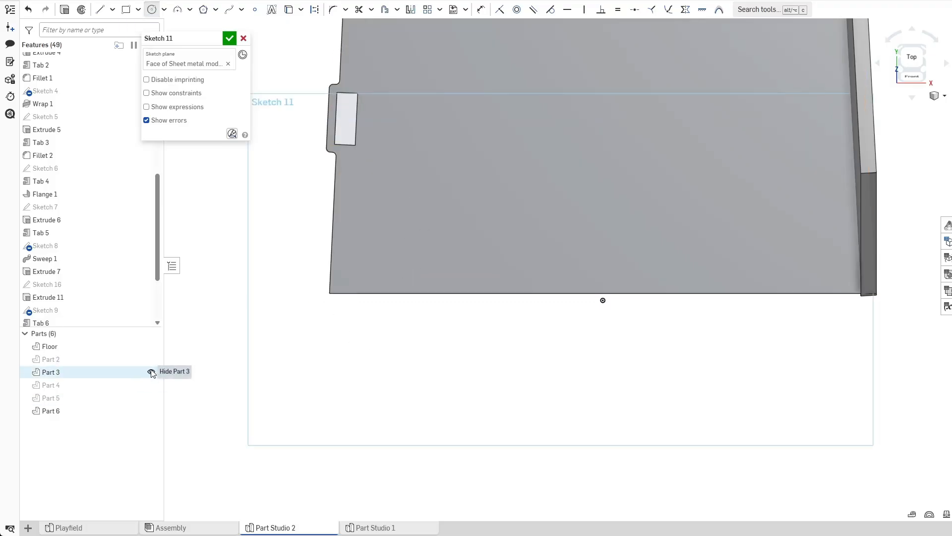
click(151, 372)
click(330, 293)
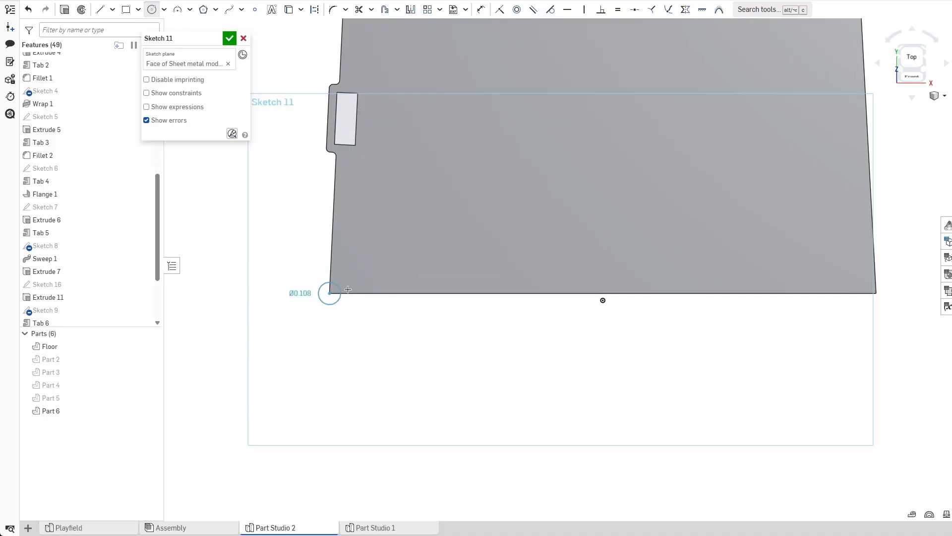
click(414, 232)
key(Escape)
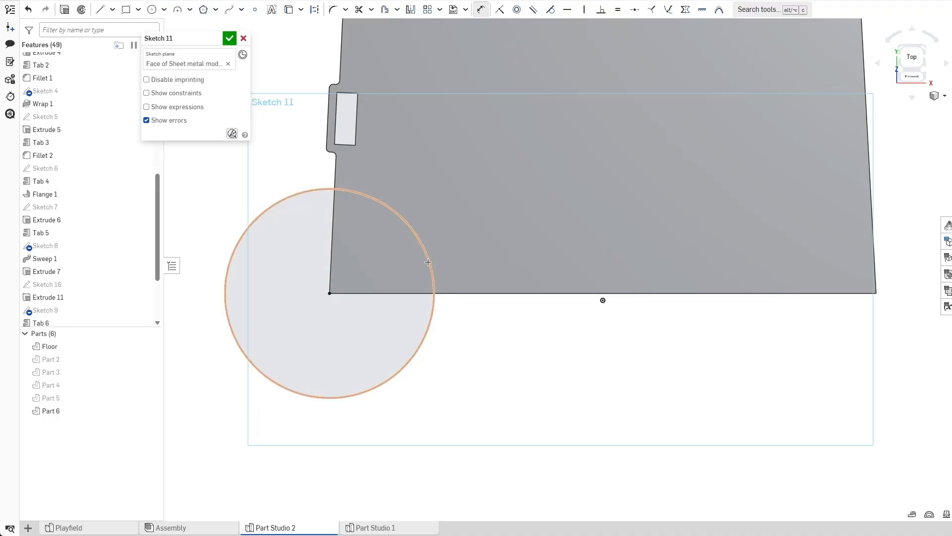
click(428, 262)
click(474, 237)
text(0.75)
key(Return)
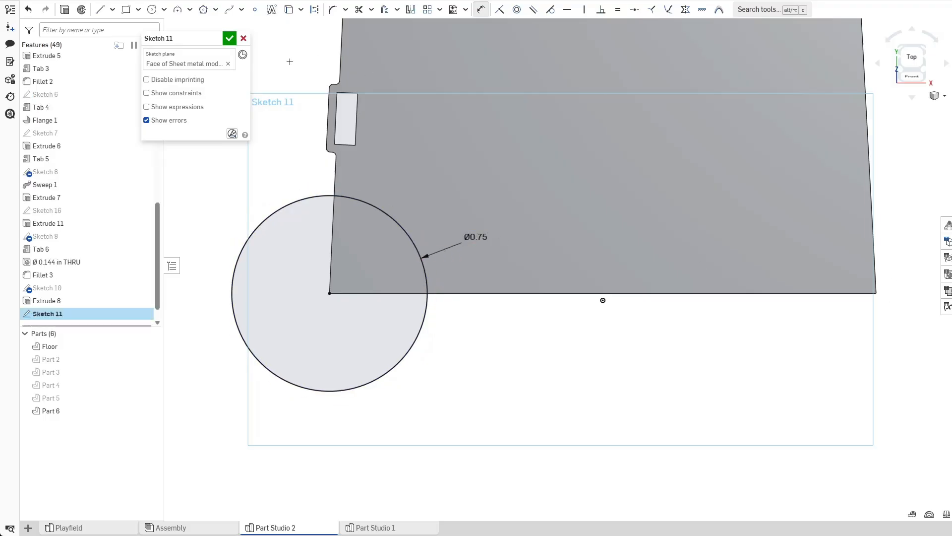
Sketch a second 0.75 in circle centred on the floor end's right corner and close the sketch.
click(152, 9)
click(876, 293)
text(0.75)
key(Return)
click(229, 38)
Extrude both corner circle regions as a Remove cut through the Floor part.
click(368, 233)
key(shift+e)
click(738, 233)
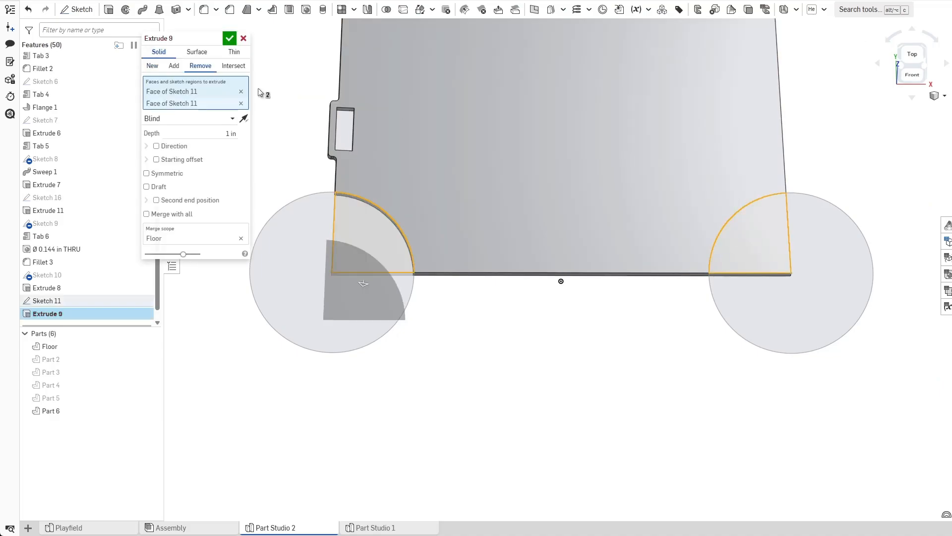
click(229, 38)
Show Part 2 and Part 3 again and roll the feature list forward past Flange 2.
right_drag(415, 357, 436, 310)
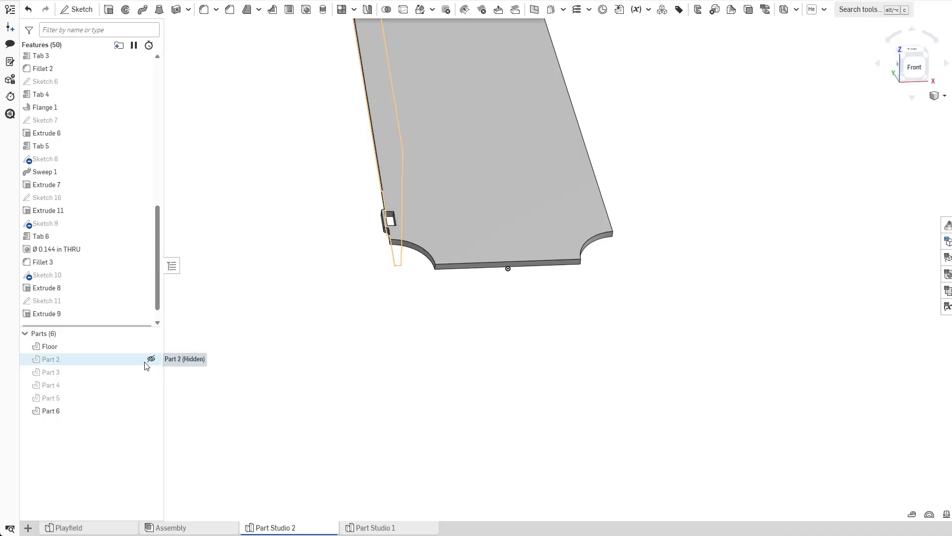
click(149, 360)
click(150, 372)
scroll(106, 273, down, 1)
scroll(103, 317, down, 1)
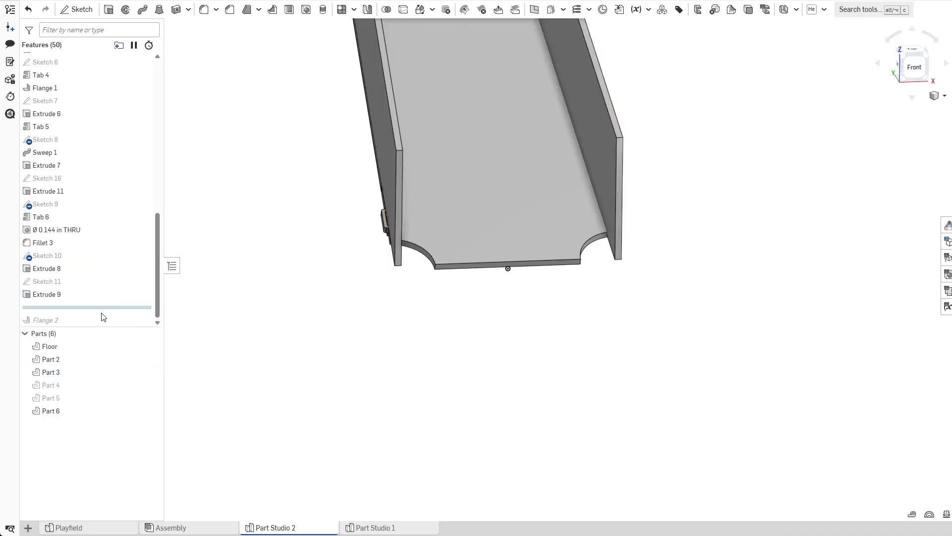
drag(100, 308, 116, 323)
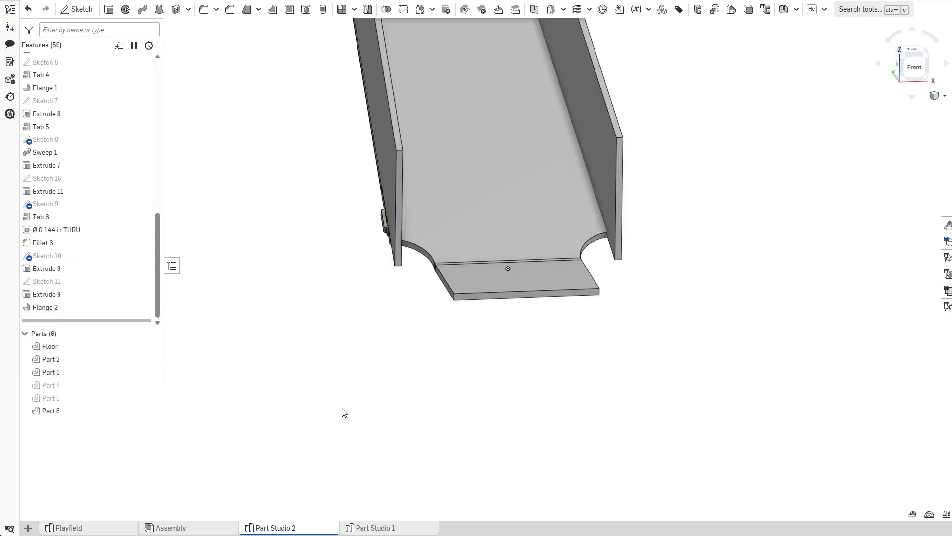
Orbit and zoom to examine the notched corners at the flanged ramp end.
right_drag(512, 293, 596, 330)
scroll(631, 251, up, 3)
right_drag(544, 308, 632, 298)
scroll(588, 300, up, 5)
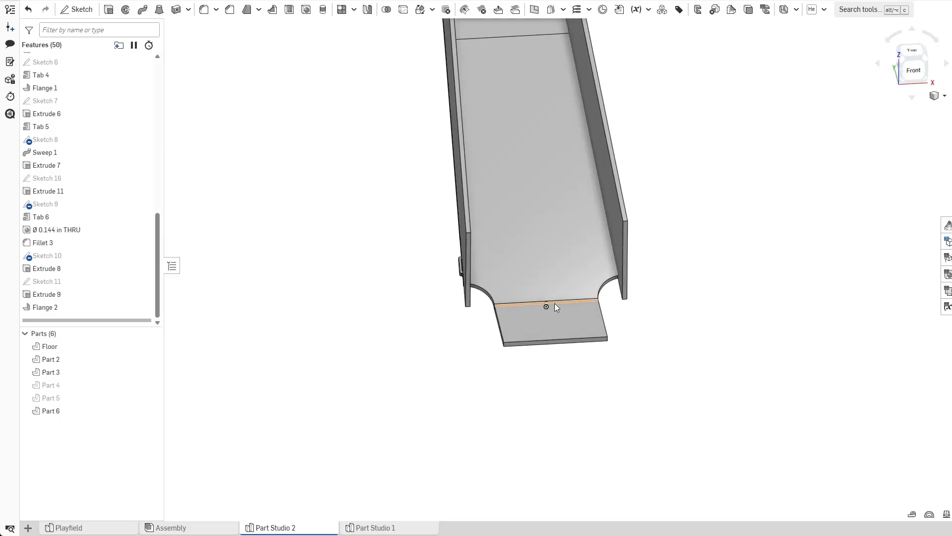
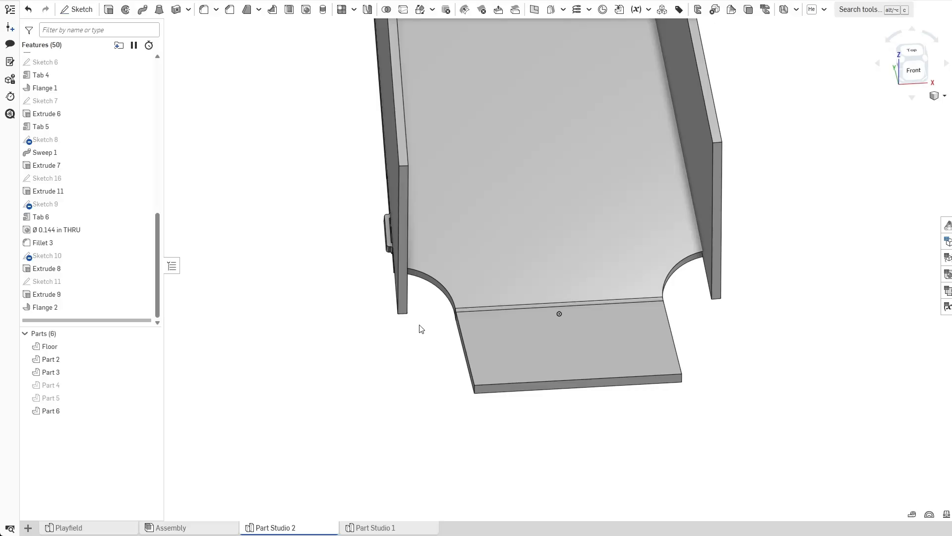
Open the Flange 2 feature to review its settings and accept it.
right_drag(372, 319, 400, 319)
right_drag(498, 314, 353, 241)
scroll(413, 339, up, 3)
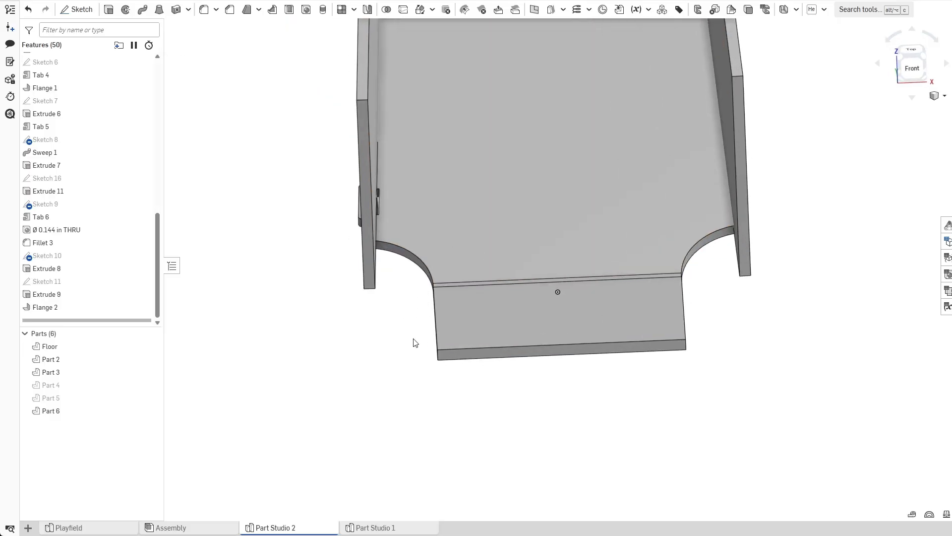
right_drag(413, 339, 421, 338)
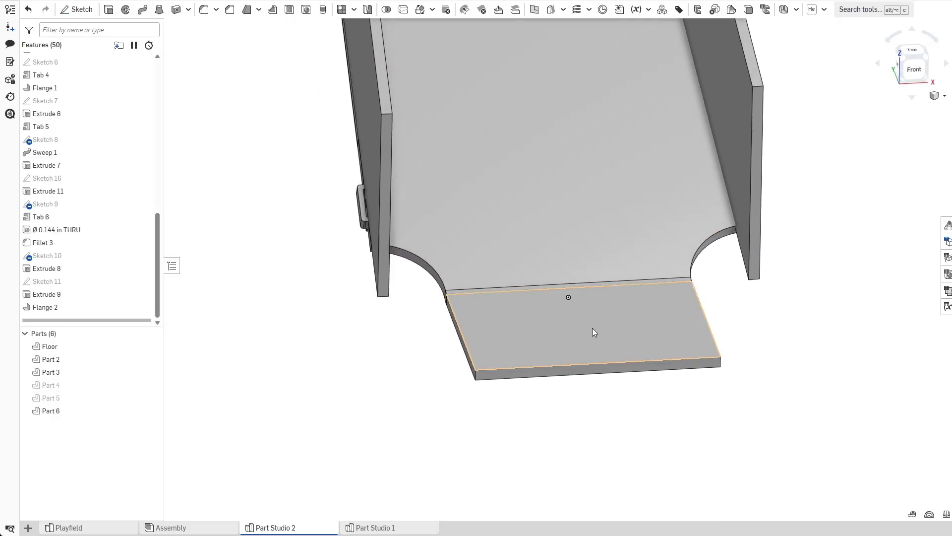
right_drag(600, 323, 446, 370)
click(85, 307)
double_click(85, 311)
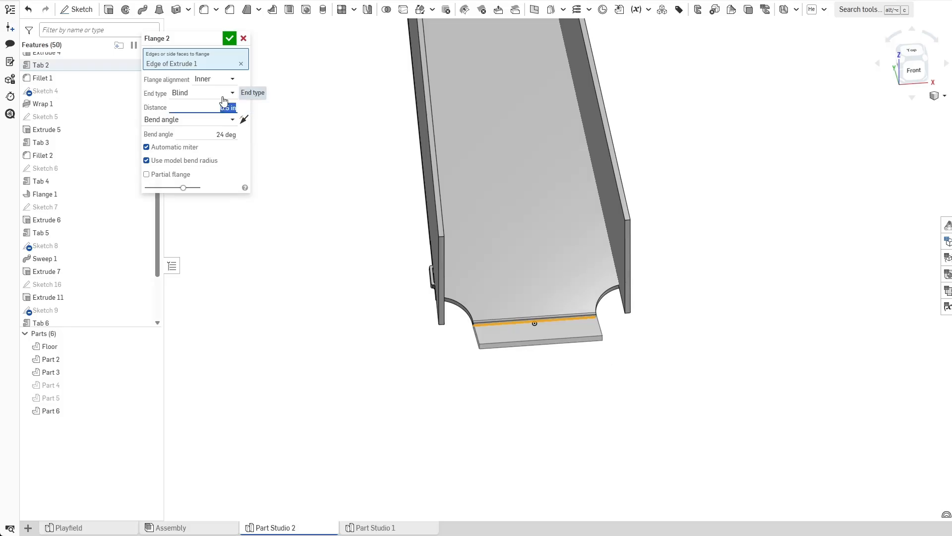
right_drag(370, 336, 403, 374)
click(229, 38)
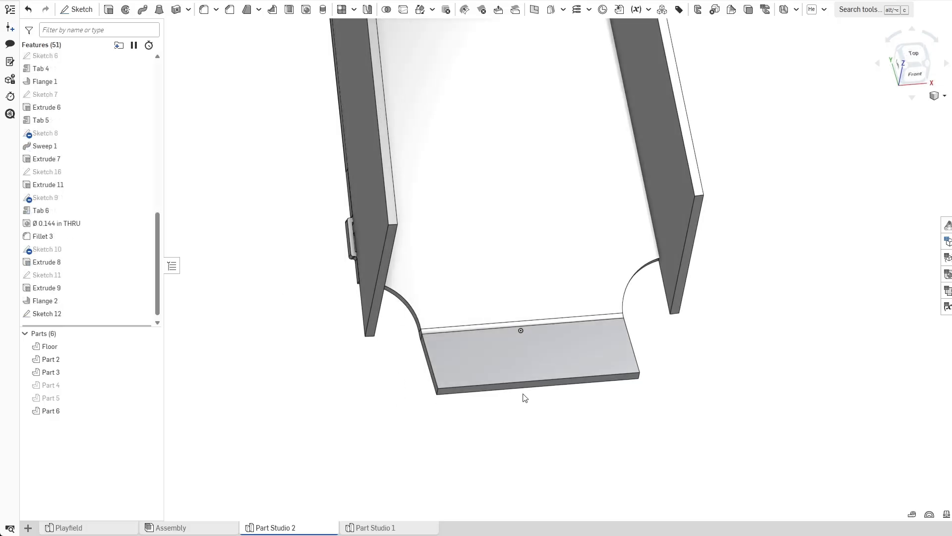
Browse the PEM stud search results on the parts supplier website.
right_drag(424, 435, 411, 446)
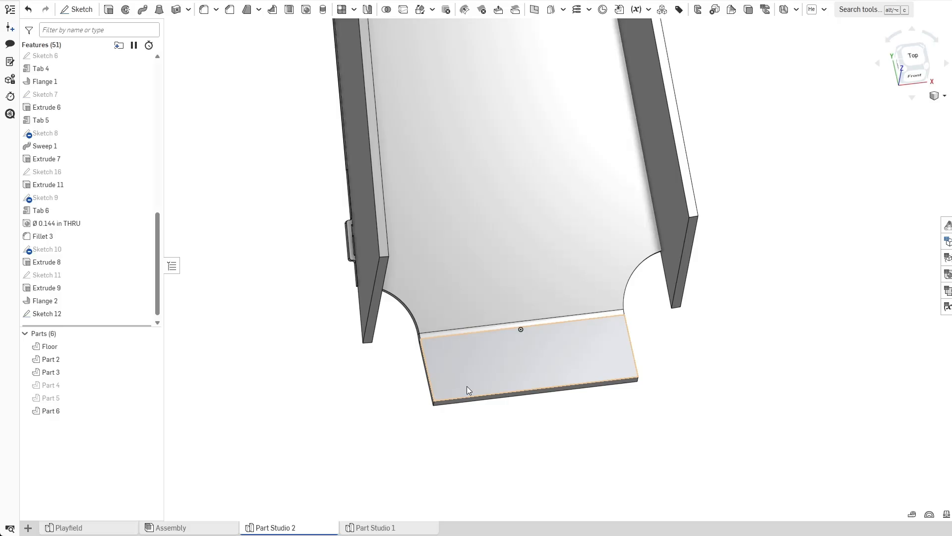
click(498, 366)
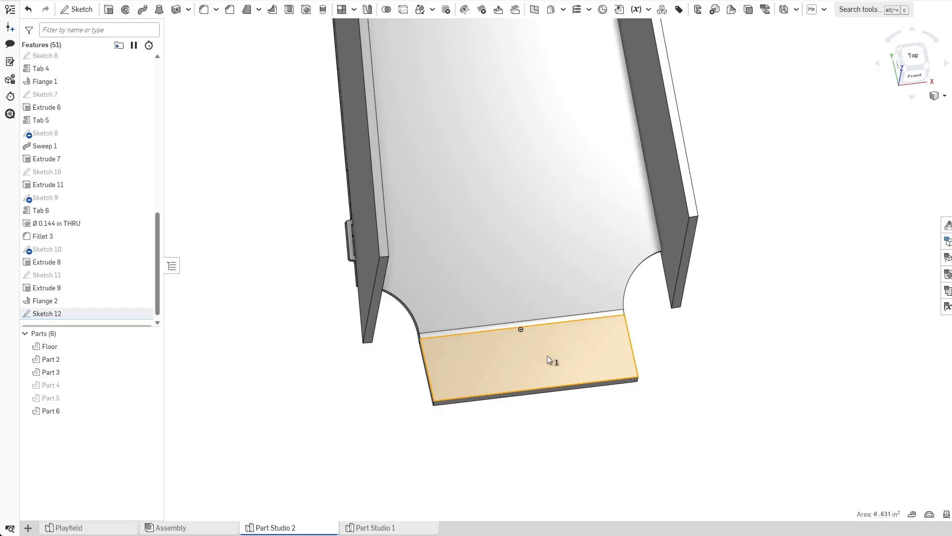
click(356, 411)
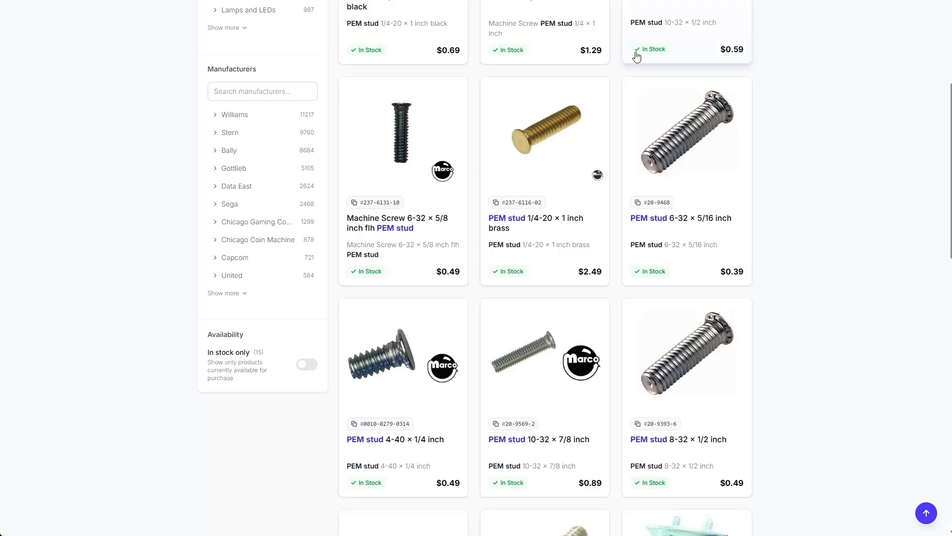
scroll(529, 228, up, 2)
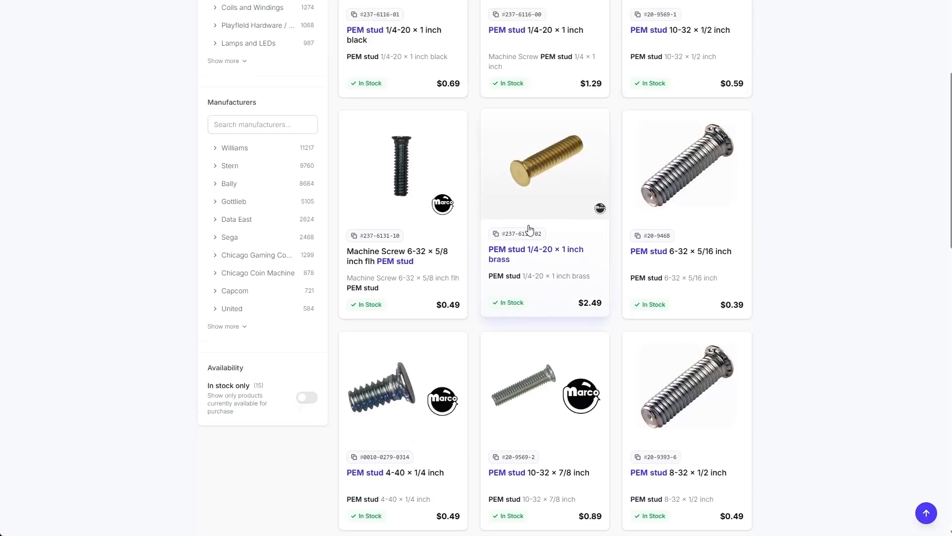
scroll(529, 228, up, 3)
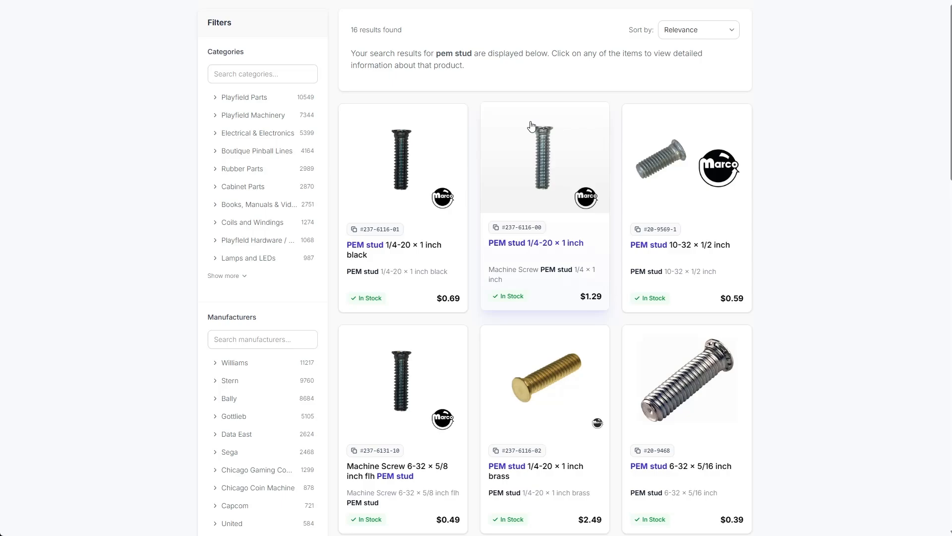
scroll(532, 126, down, 1)
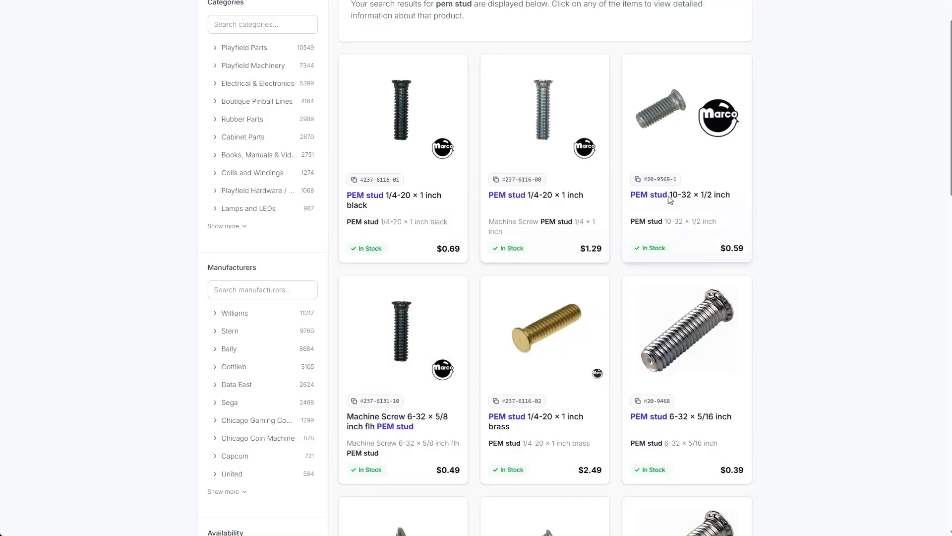
scroll(558, 258, up, 2)
scroll(540, 267, down, 4)
scroll(539, 267, up, 2)
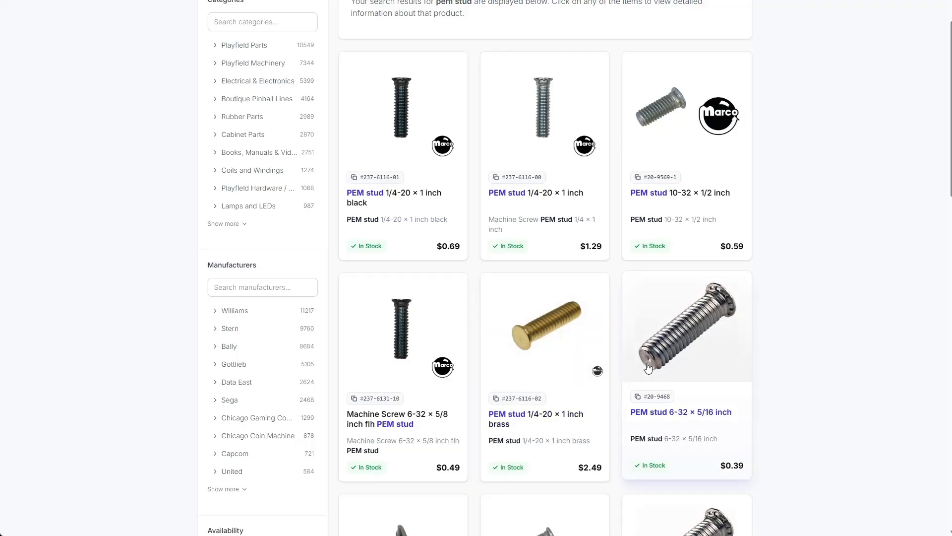
Open the PEM stud 6-32 × 5/16 inch product page, enlarge its image, and return to the results.
click(687, 319)
click(308, 154)
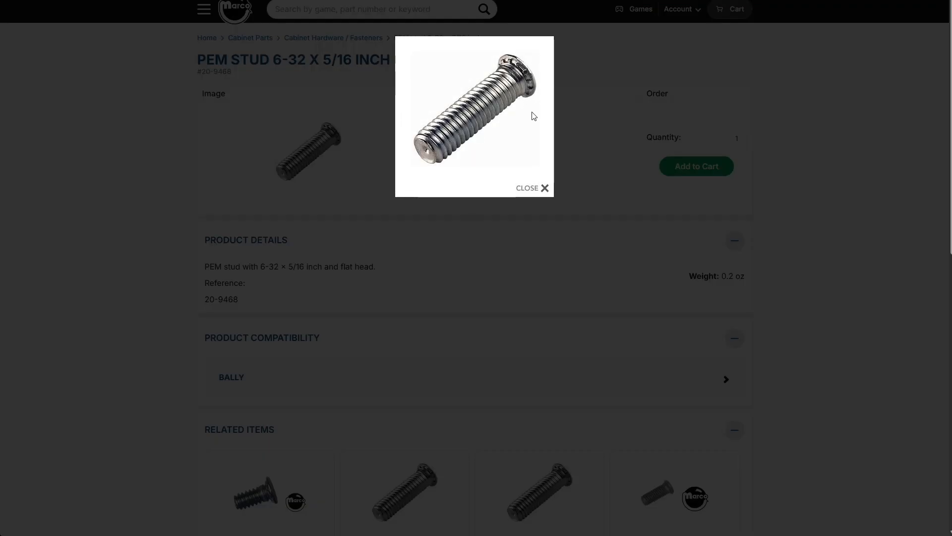
click(544, 188)
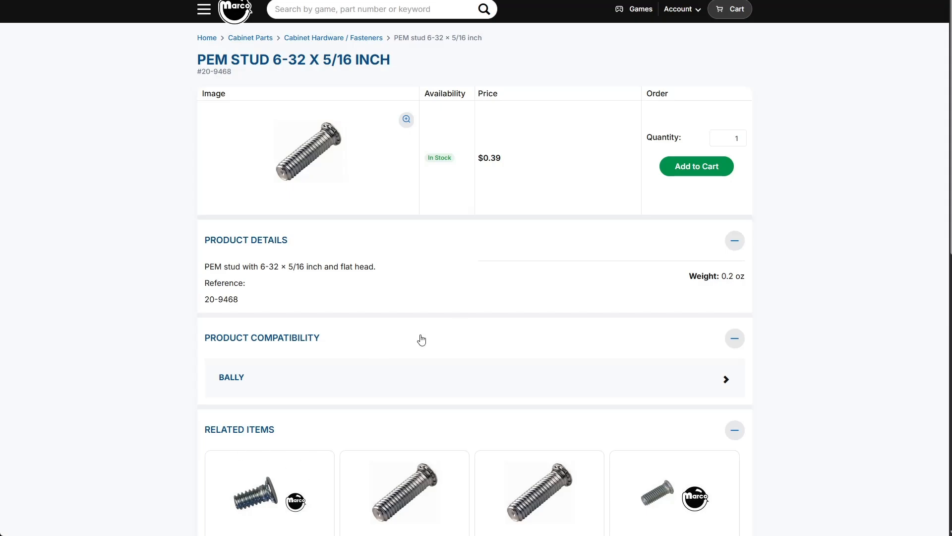
key(alt+Left)
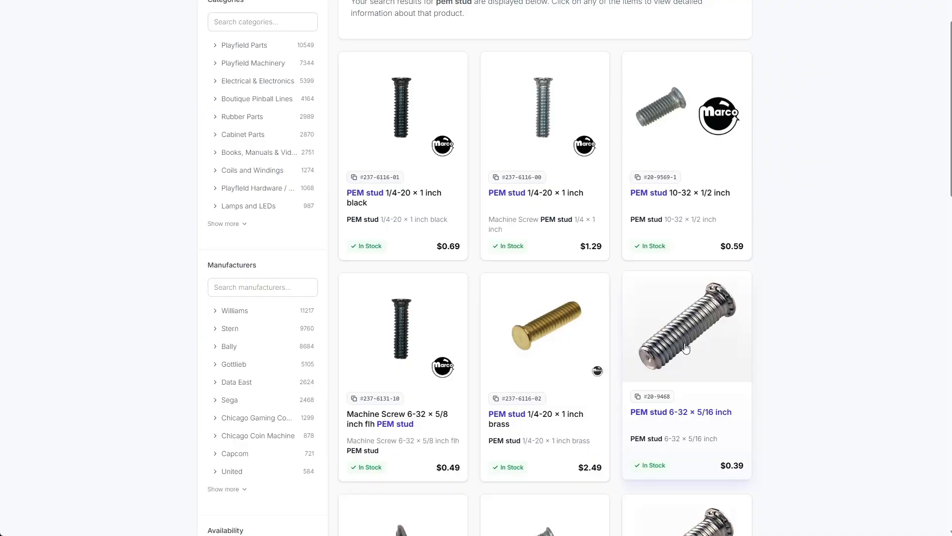
Open the PEM stud 10-32 × 7/8 inch product page and select its size in the title.
scroll(653, 344, down, 5)
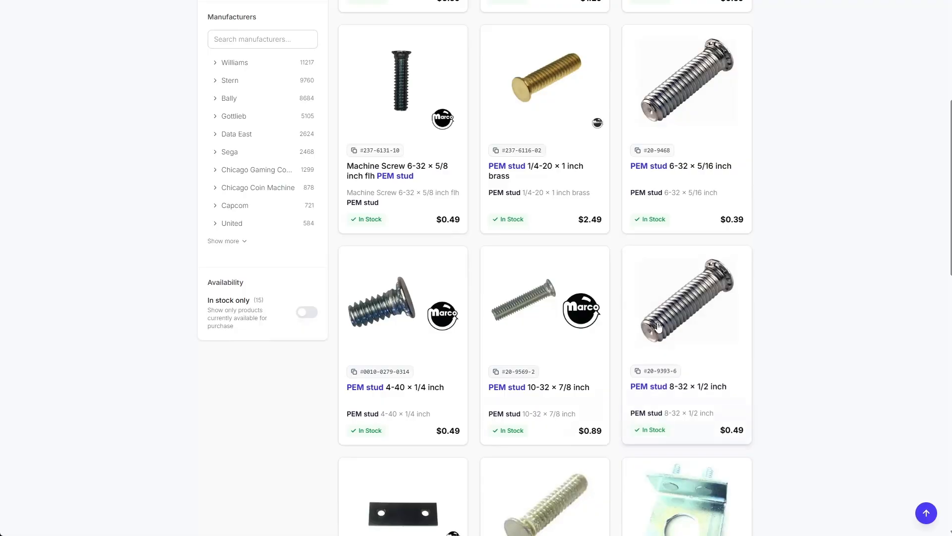
click(560, 386)
drag(320, 59, 343, 58)
click(331, 74)
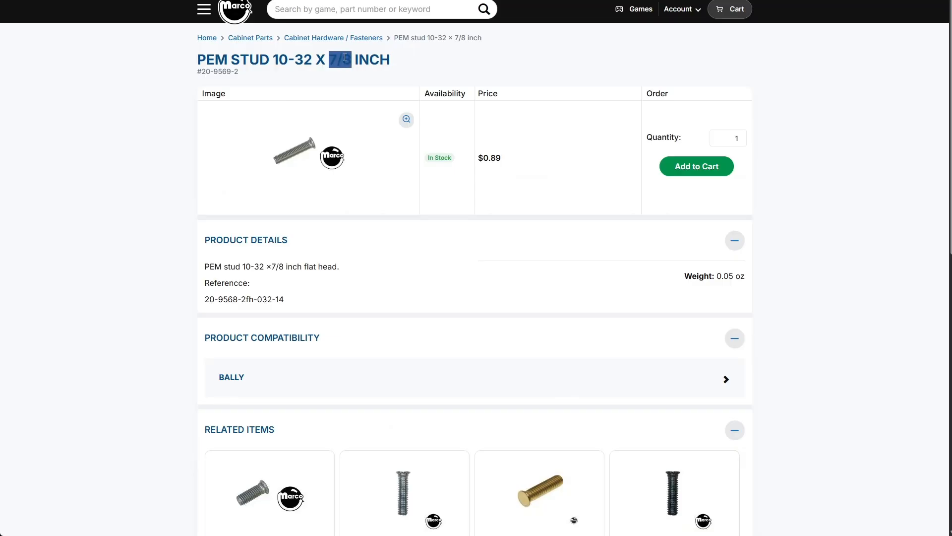
drag(273, 60, 305, 66)
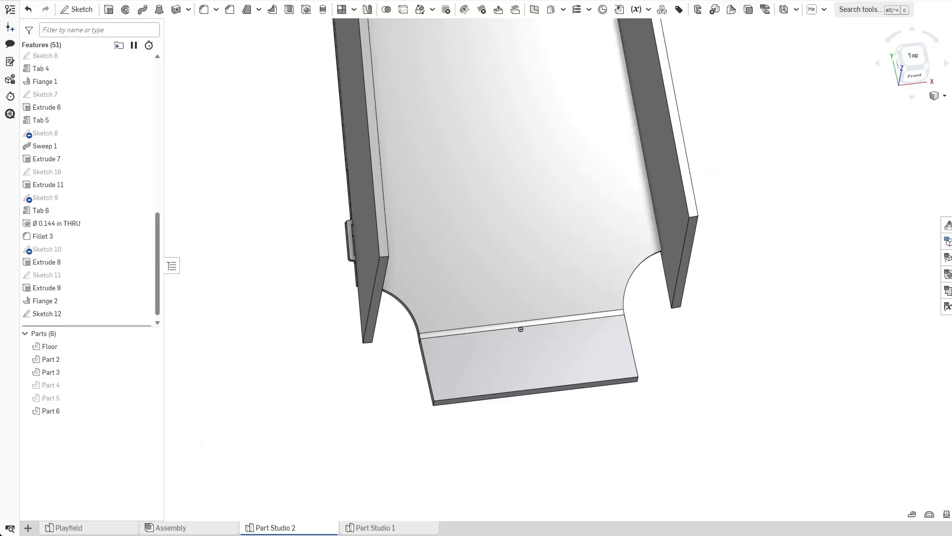
Edit Sketch 12 and draw a horizontal construction line across the full width of the flange.
click(77, 11)
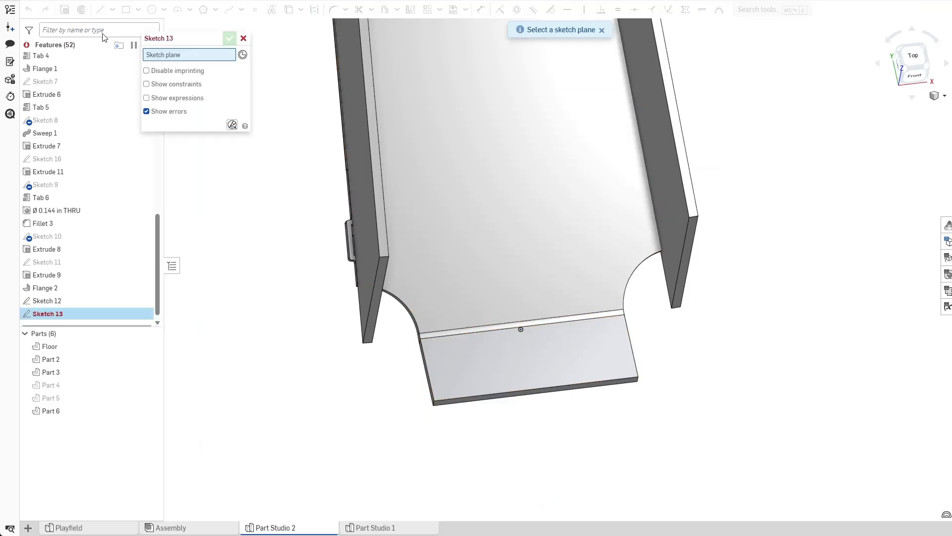
click(243, 37)
double_click(61, 301)
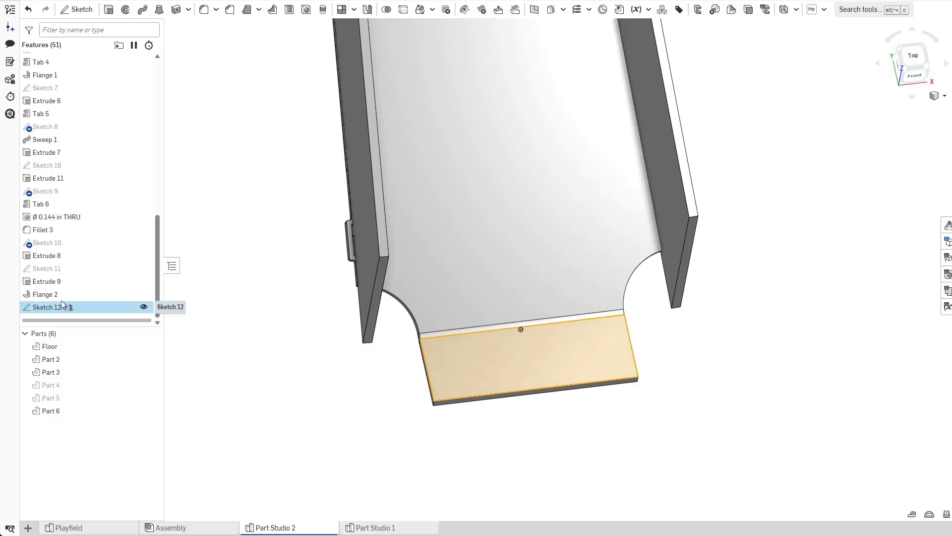
key(n)
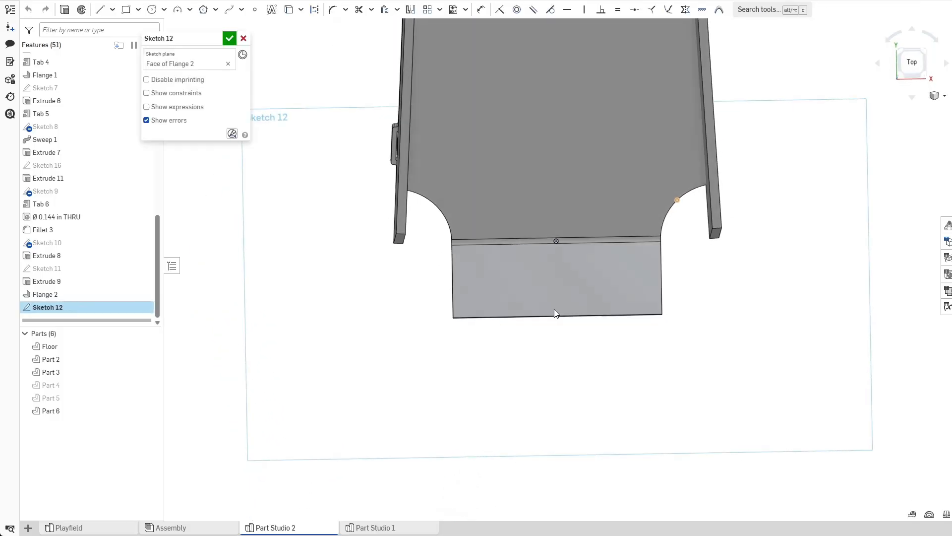
click(102, 10)
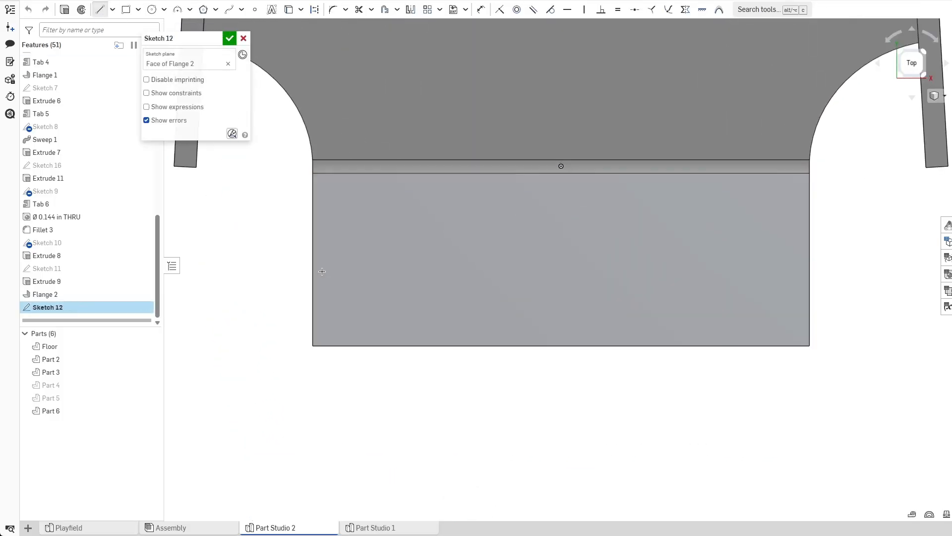
click(314, 259)
click(809, 259)
key(Escape)
click(775, 259)
key(q)
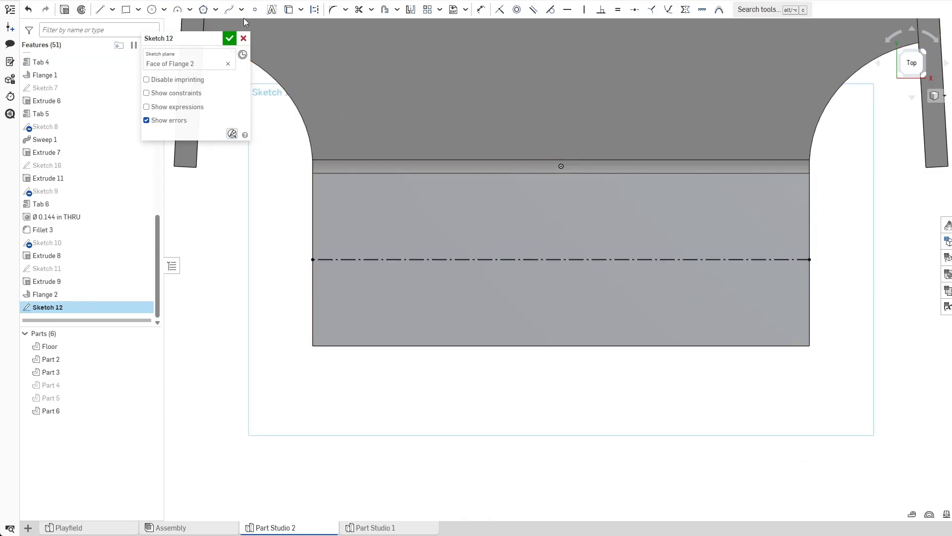
Place a sketch point on the construction line near the flange's left end.
click(255, 10)
click(400, 259)
key(Escape)
Draw a vertical construction line through the flange's midpoint, from its inner edge past the outer edge.
key(l)
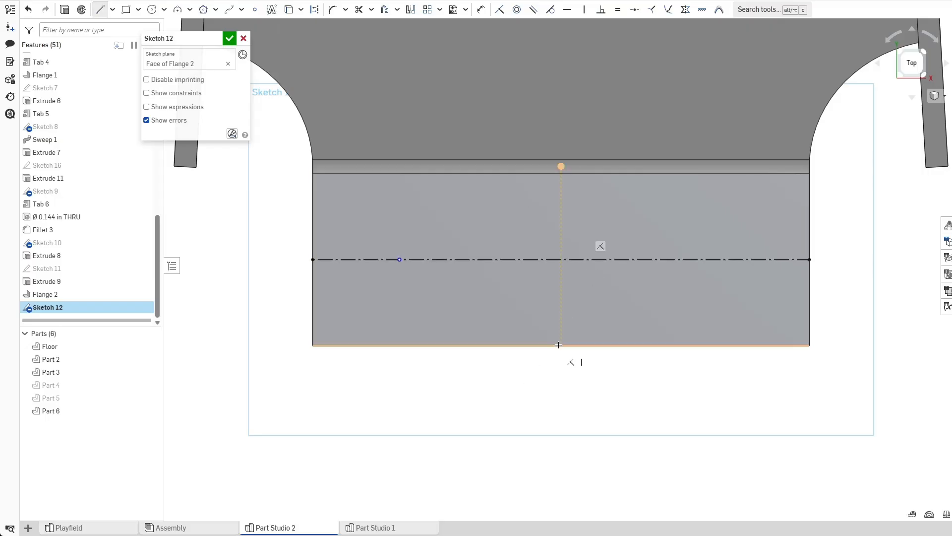
click(561, 166)
click(559, 413)
key(Escape)
click(561, 391)
key(q)
Mirror the sketch point across the vertical construction line.
click(409, 10)
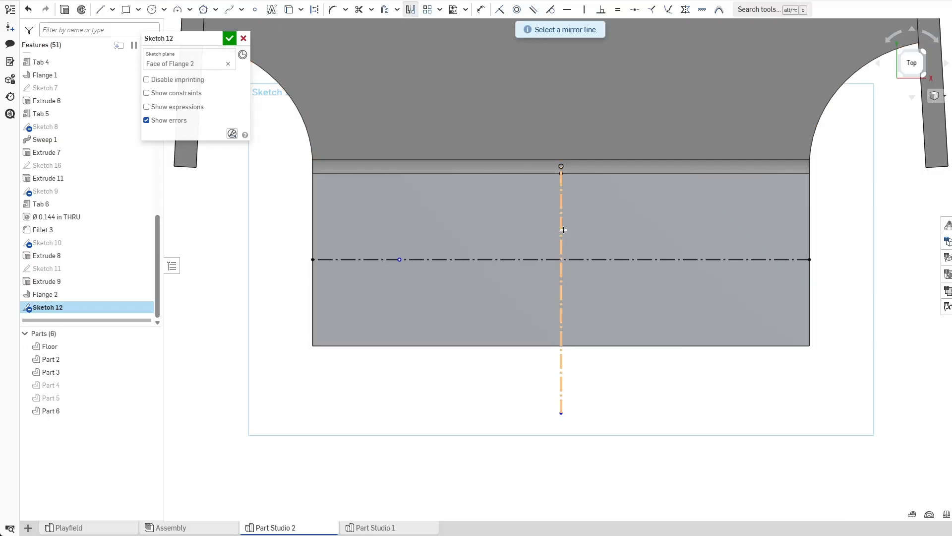
click(562, 230)
click(400, 259)
key(Escape)
Dimension the left point 0.2 in from the flange's left edge and finish the sketch.
key(u)
click(313, 259)
click(400, 260)
click(389, 213)
text(0.2)
key(Return)
click(230, 39)
Create through-all #10 clearance holes at both sketch points on the flange.
scroll(278, 159, down, 3)
right_drag(317, 219, 323, 186)
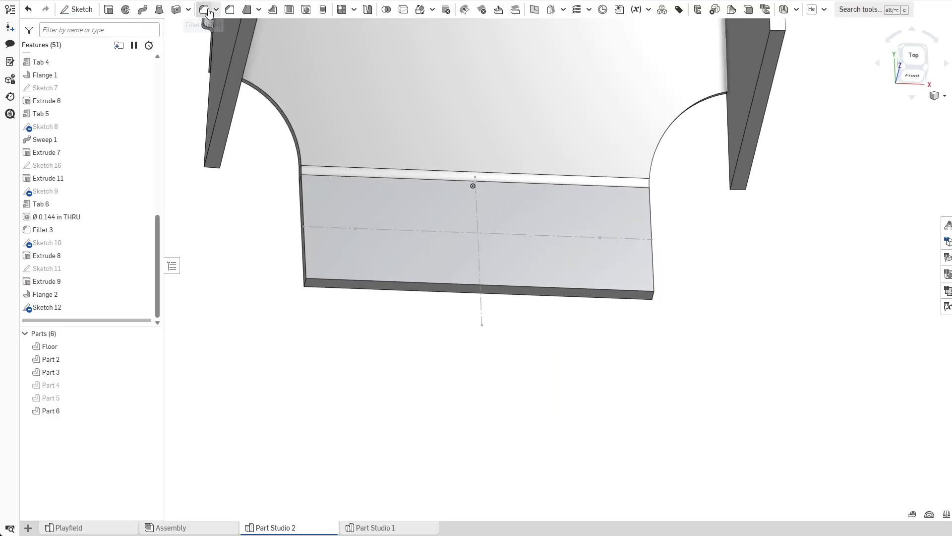
click(306, 9)
click(355, 228)
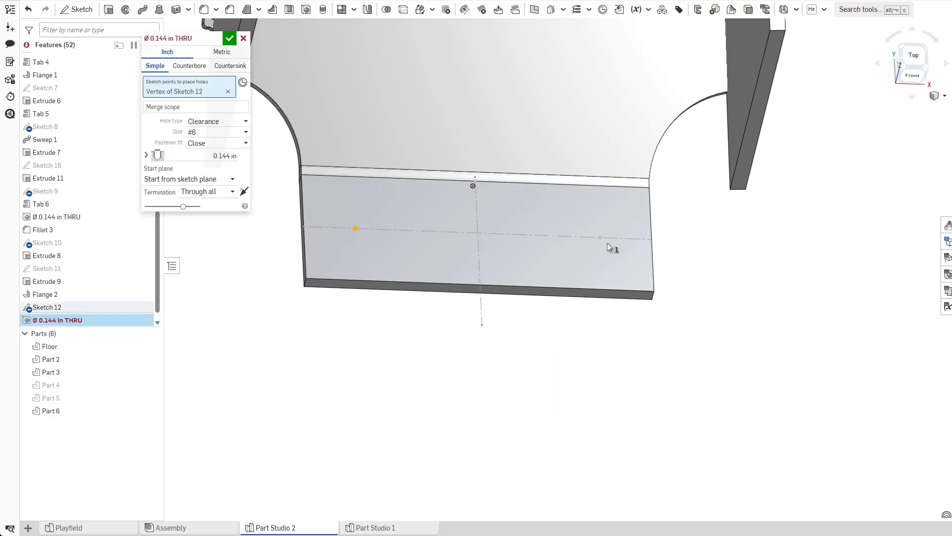
click(600, 238)
click(245, 152)
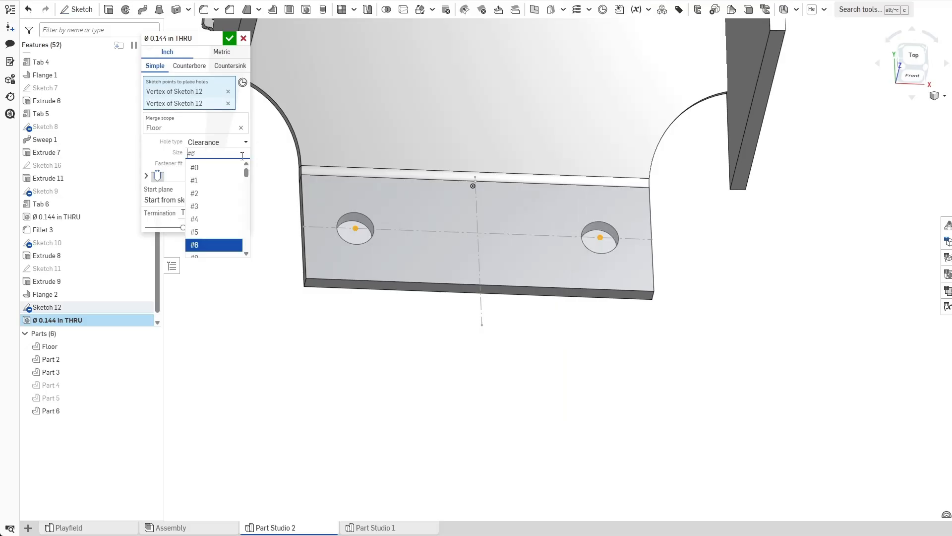
scroll(222, 217, down, 2)
click(222, 217)
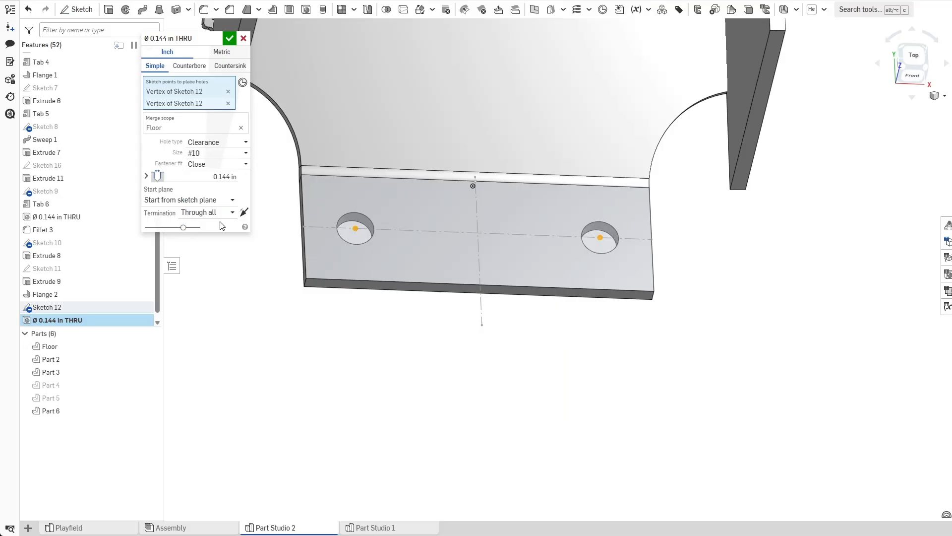
click(229, 38)
Edit Sketch 11 and set the left corner relief circle's diameter to 0.5 in.
scroll(323, 228, down, 3)
right_drag(322, 226, 330, 246)
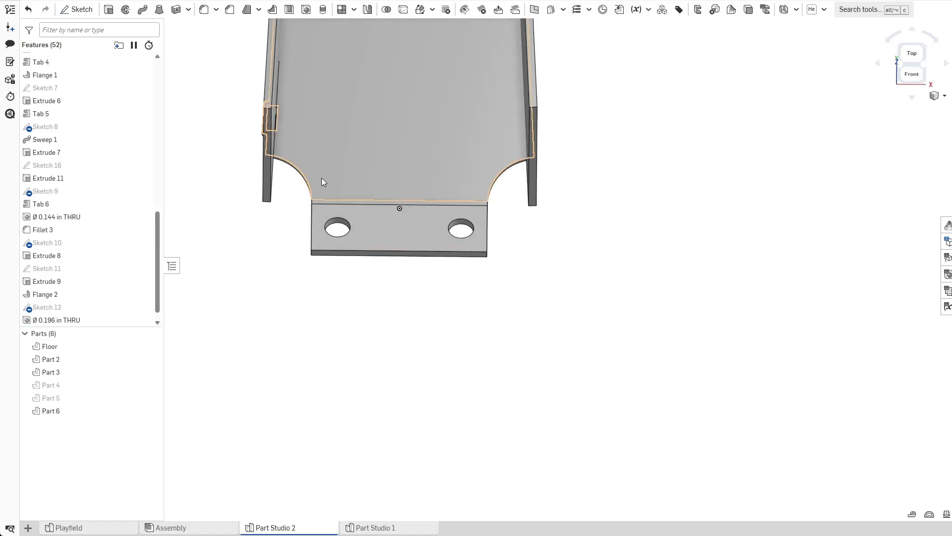
scroll(84, 294, down, 1)
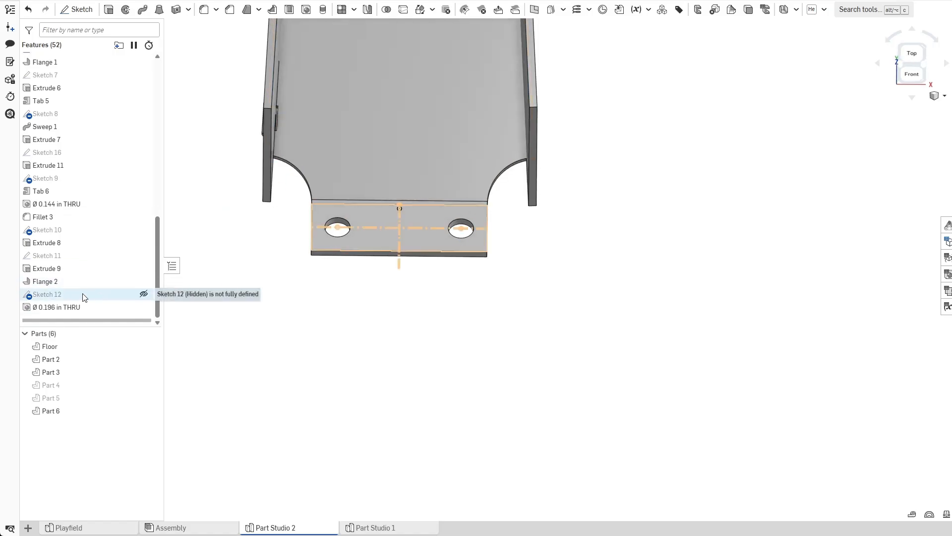
double_click(74, 256)
double_click(345, 176)
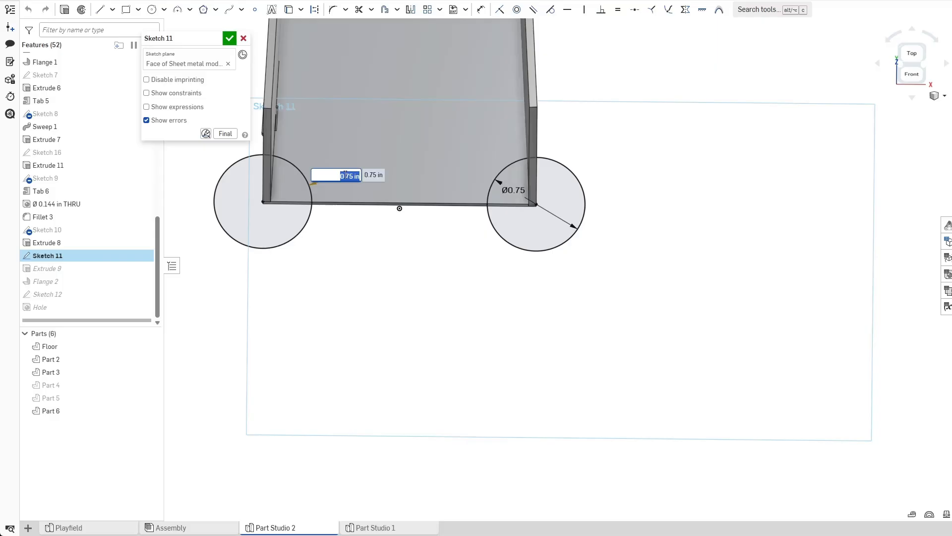
text(0.5)
key(Return)
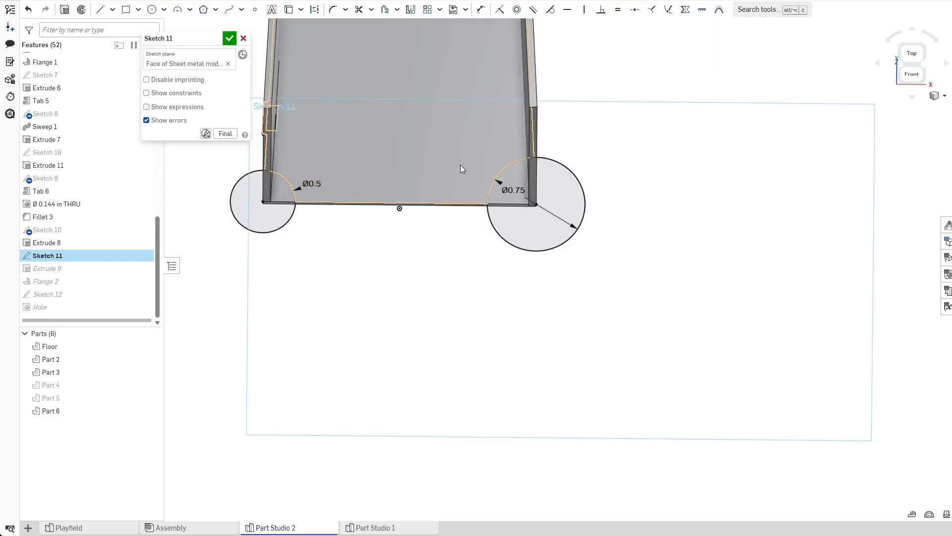
Set the left corner relief circle's diameter to 0.6 in.
double_click(306, 186)
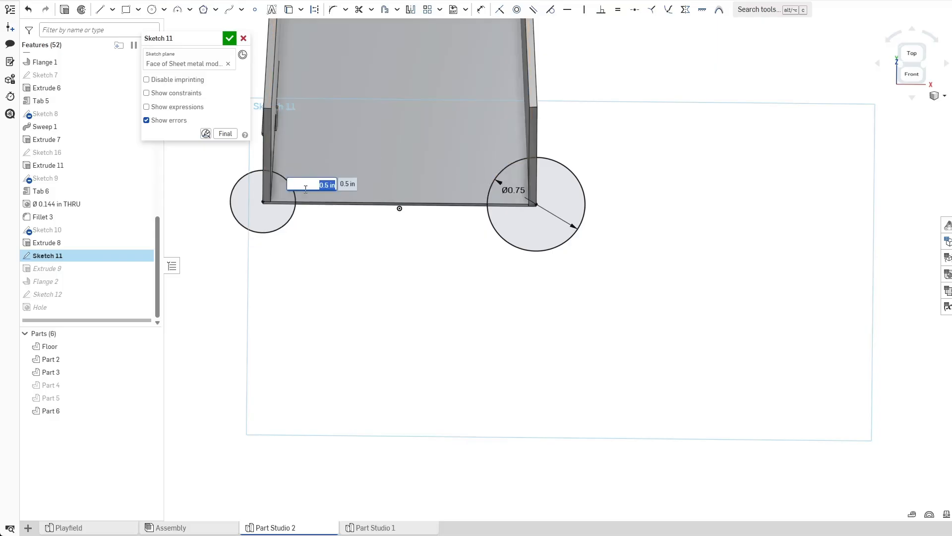
key(Return)
double_click(305, 189)
text(0.6)
key(Return)
Set the right corner relief circle's diameter to 0.6 in and accept the sketch.
double_click(511, 190)
text(0.6)
key(Return)
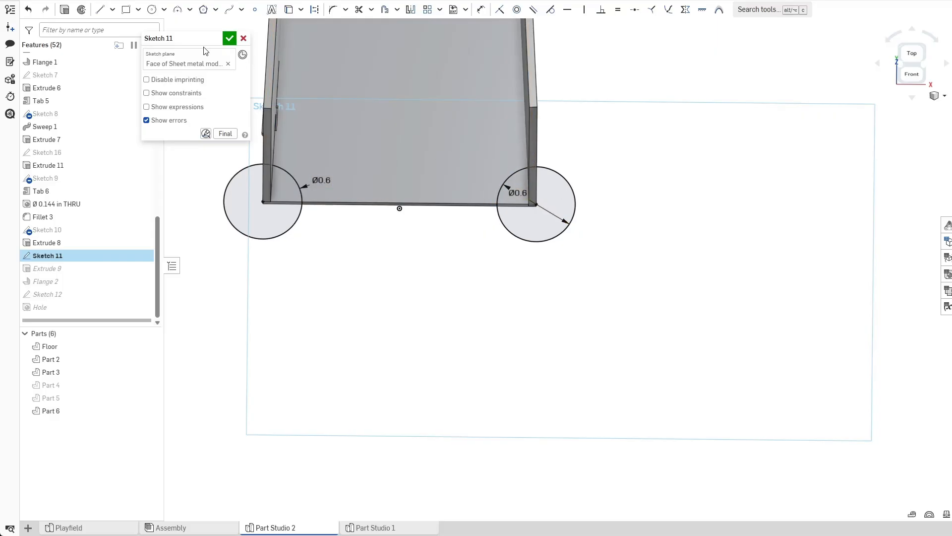
click(230, 38)
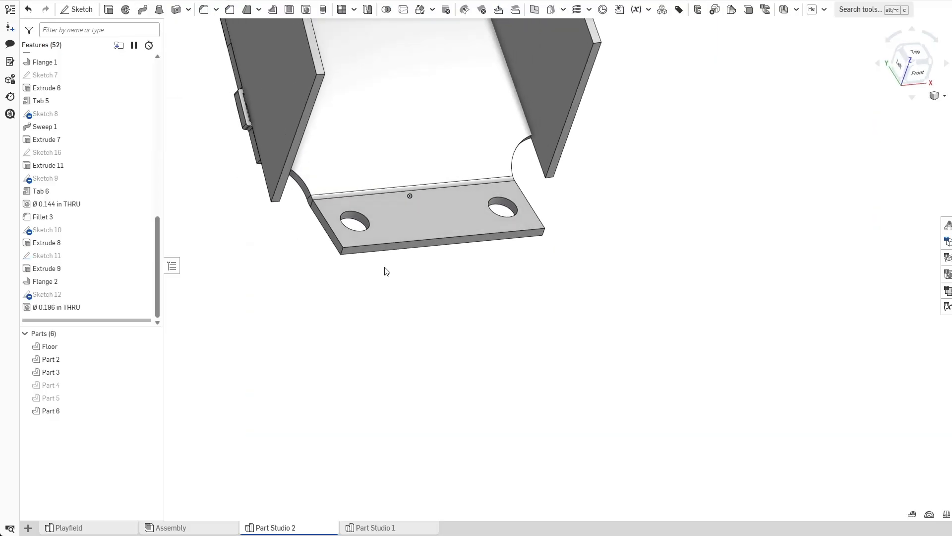
Fillet the two outer corner edges of the flange with a 0.063 in radius.
click(204, 11)
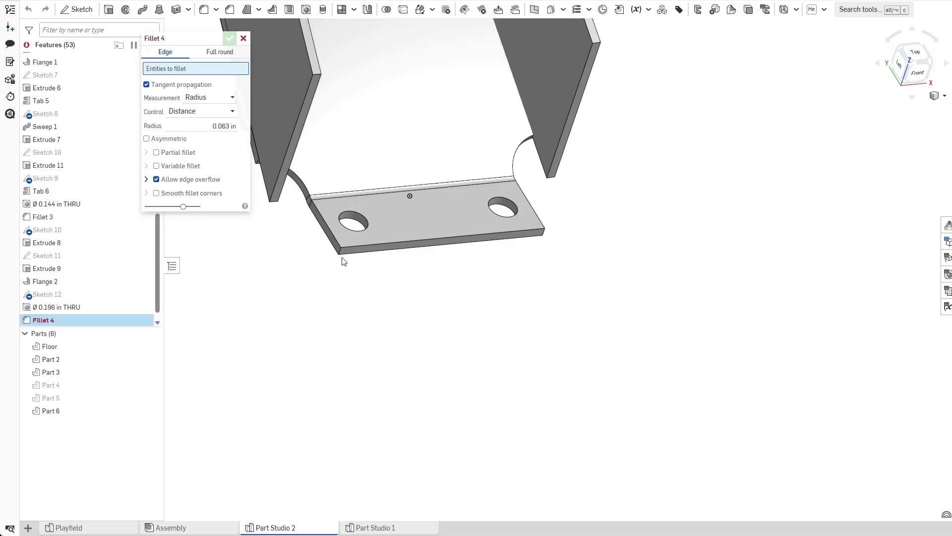
click(340, 256)
click(543, 233)
right_drag(389, 332, 362, 346)
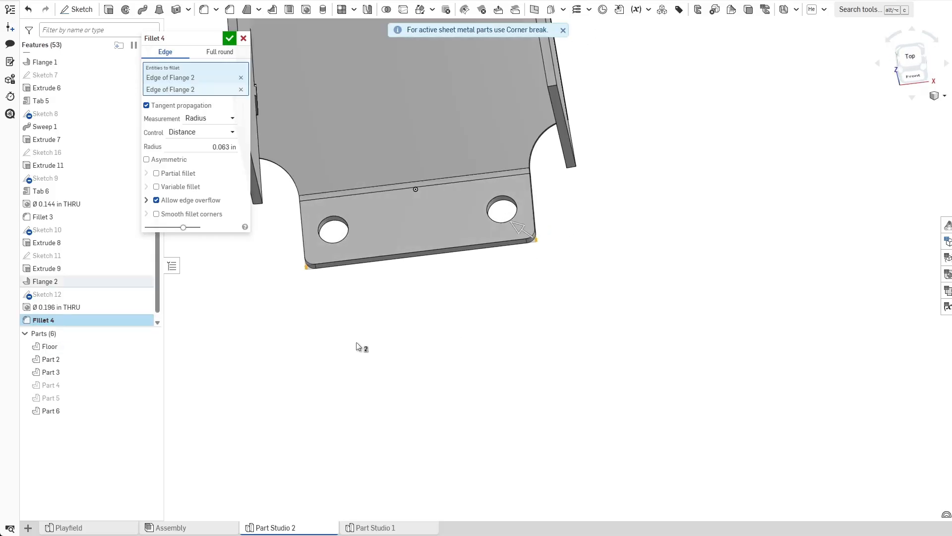
click(229, 38)
Orbit and zoom around the part to inspect the filleted flange and the floor.
right_drag(362, 197, 389, 223)
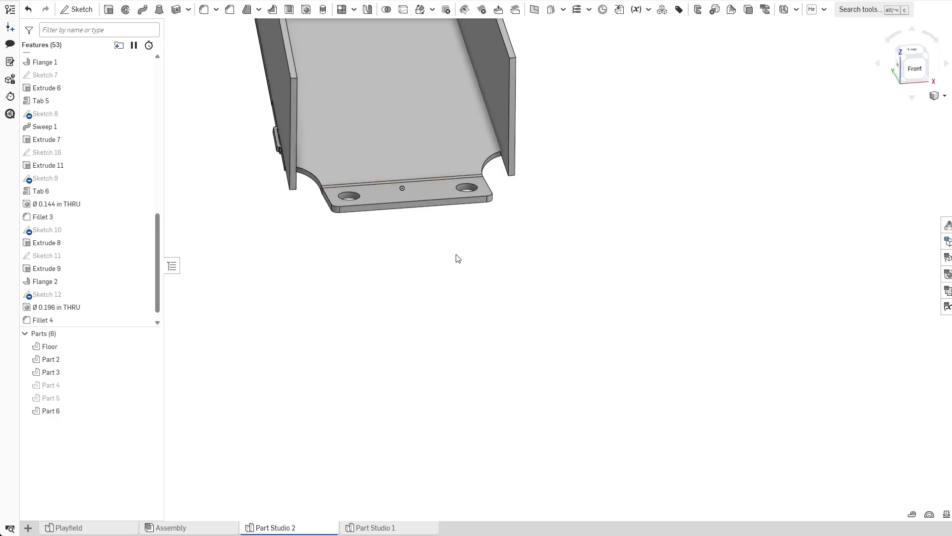
scroll(377, 225, up, 2)
mouse_move(367, 232)
right_down()
mouse_move(387, 230)
mouse_move(374, 238)
right_up()
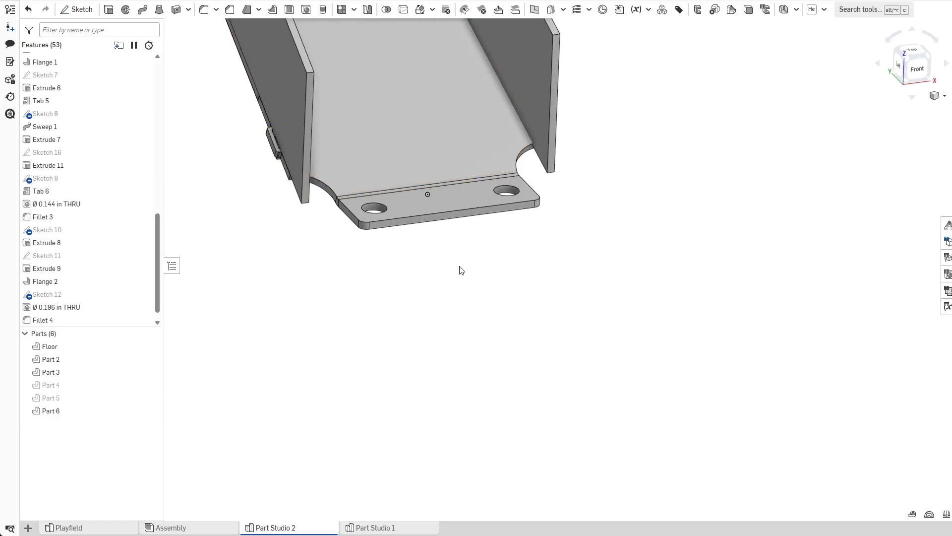
right_drag(423, 238, 360, 319)
middle_drag(359, 317, 522, 336)
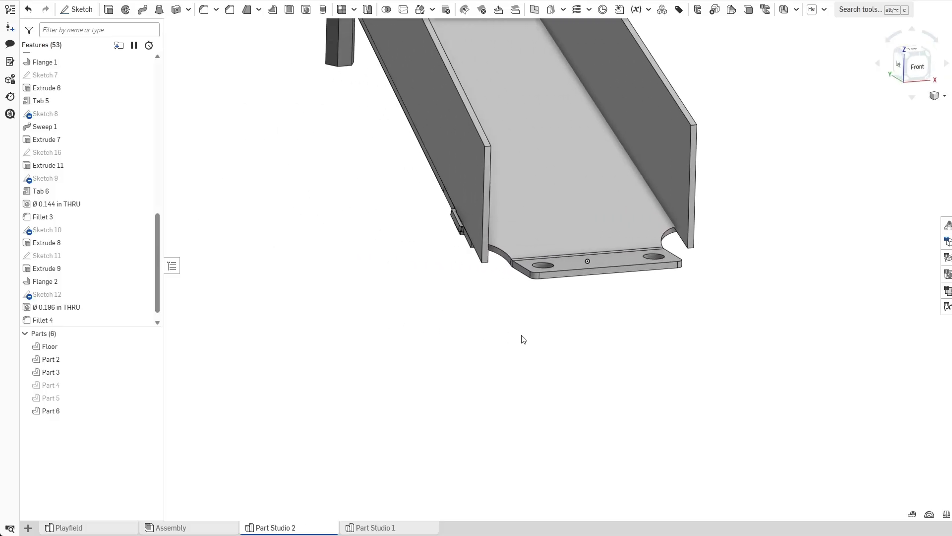
click(149, 360)
right_drag(325, 297, 515, 185)
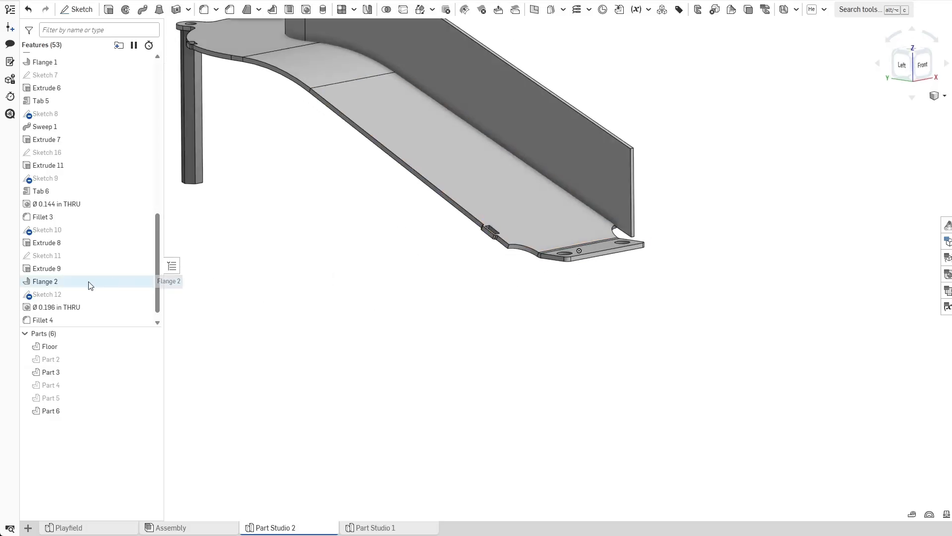
scroll(382, 268, up, 3)
scroll(378, 259, down, 3)
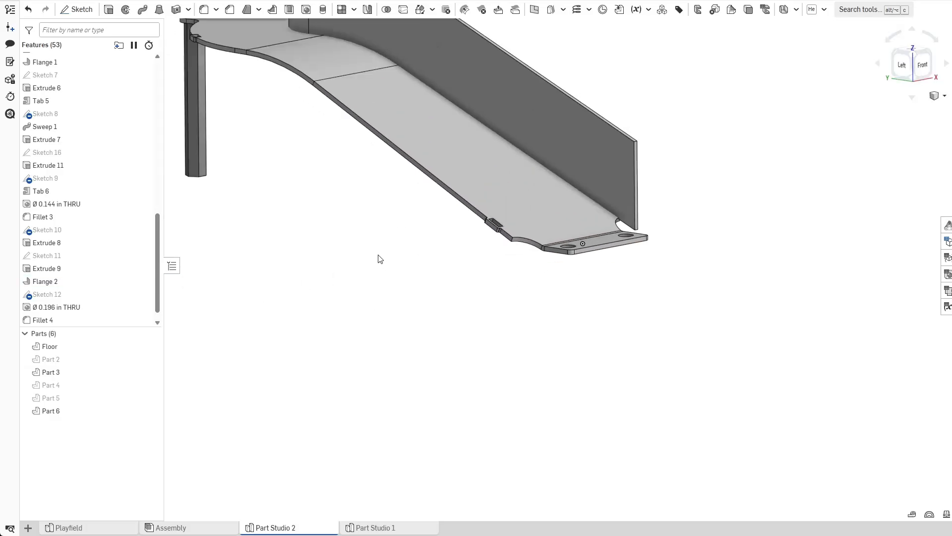
Show the planes and start a new sketch on Plane 1.
key(p)
scroll(527, 279, down, 3)
mouse_move(466, 311)
right_down()
mouse_move(478, 330)
mouse_move(465, 367)
mouse_move(471, 293)
right_up()
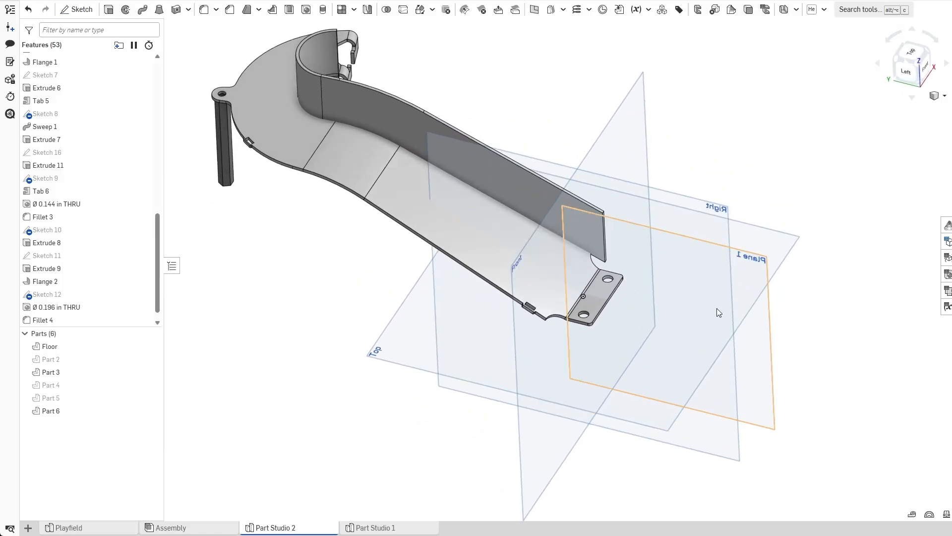
click(754, 330)
right_drag(839, 388, 837, 364)
click(837, 364)
click(77, 9)
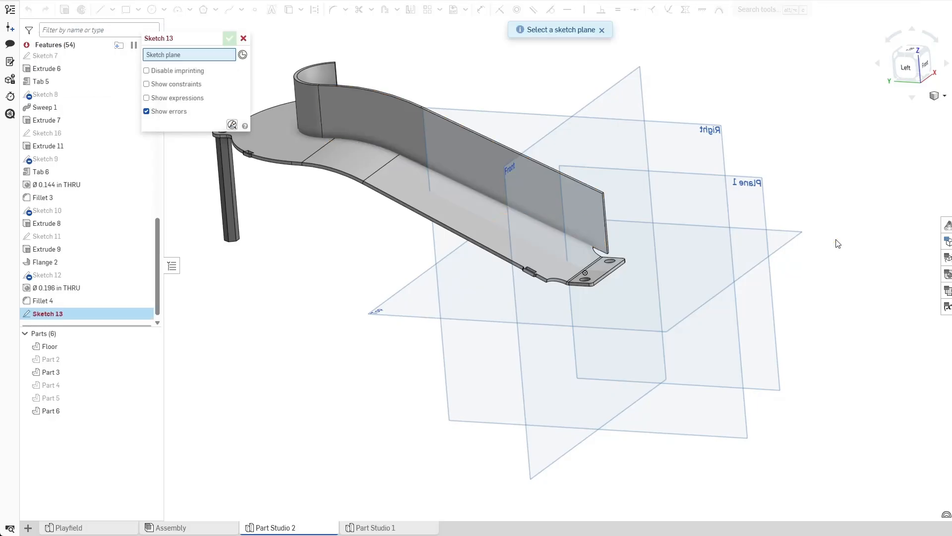
click(766, 331)
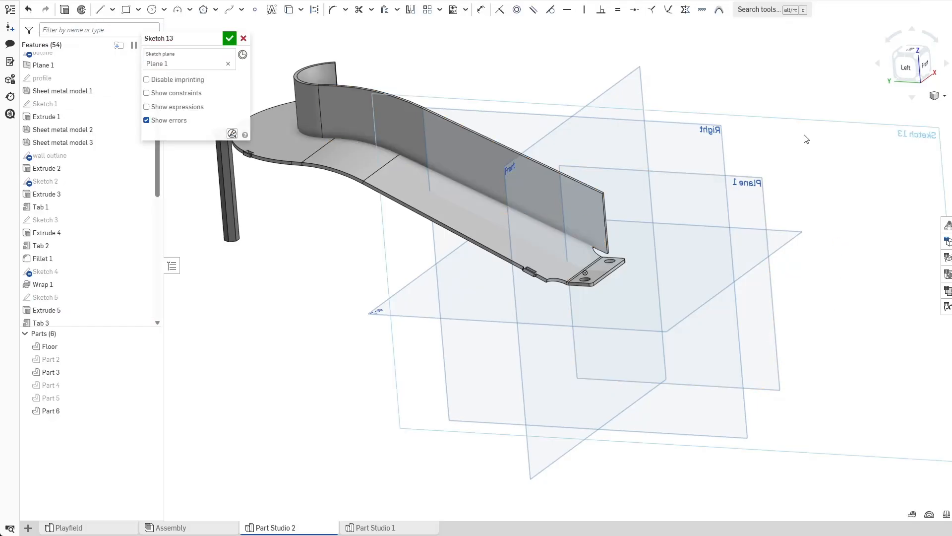
View the sketch plane head-on and draw a line alongside the floor's sloped top edge near the slot.
key(p)
scroll(633, 218, up, 3)
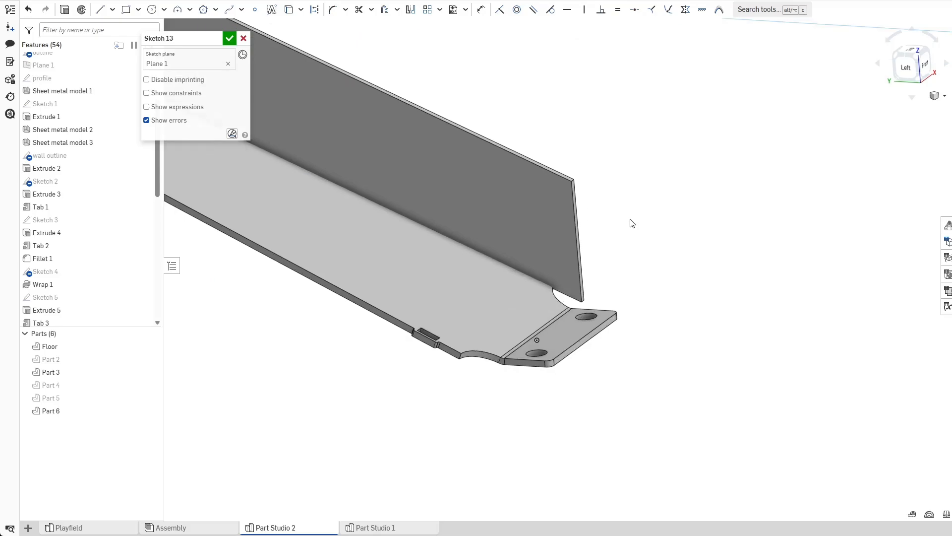
key(n)
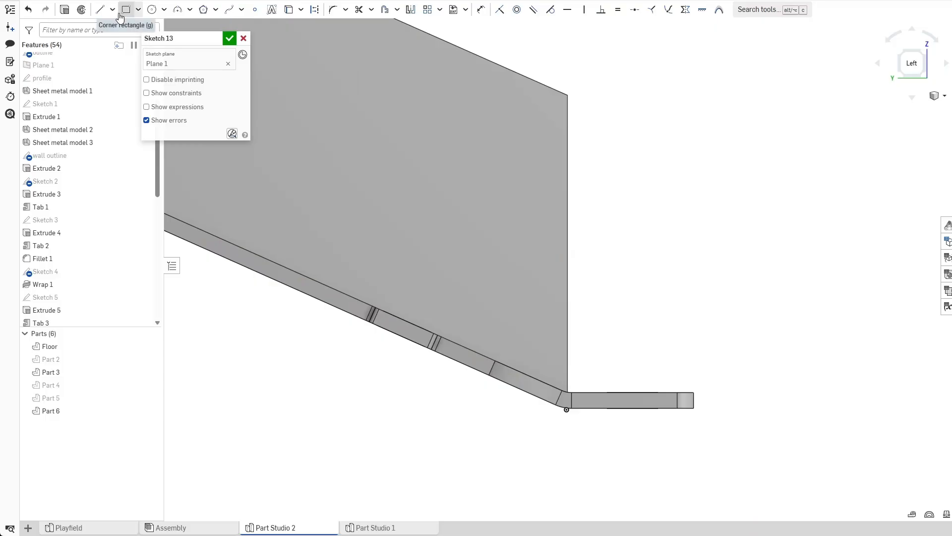
right_drag(351, 277, 336, 348)
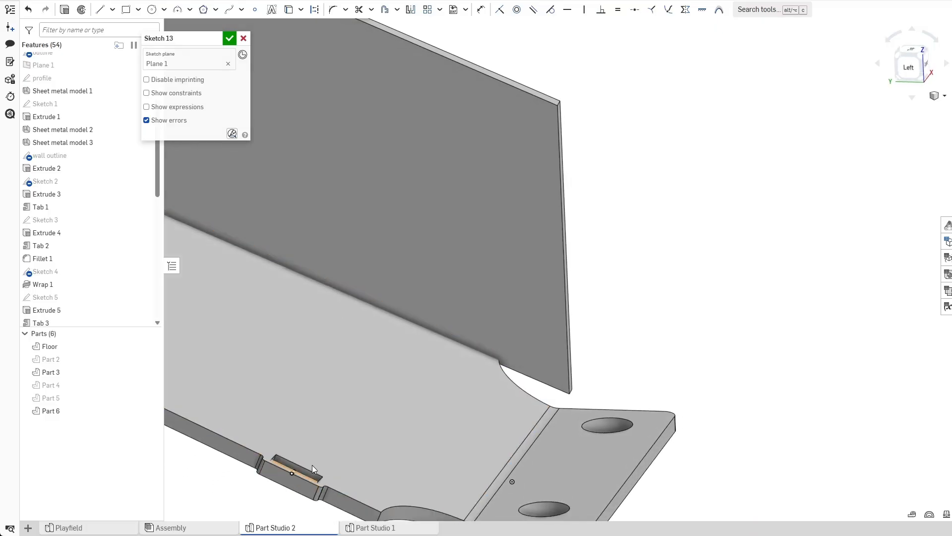
middle_drag(301, 480, 352, 396)
scroll(378, 473, up, 3)
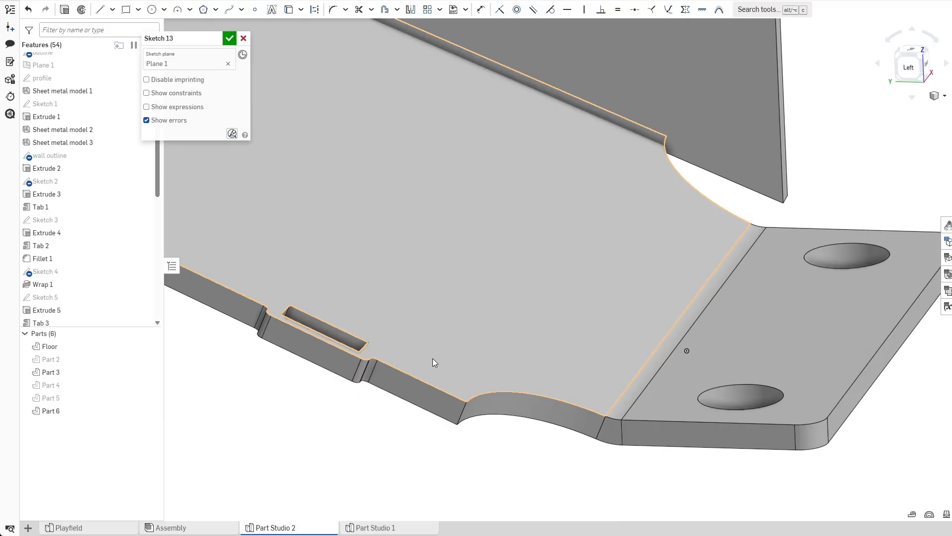
click(378, 359)
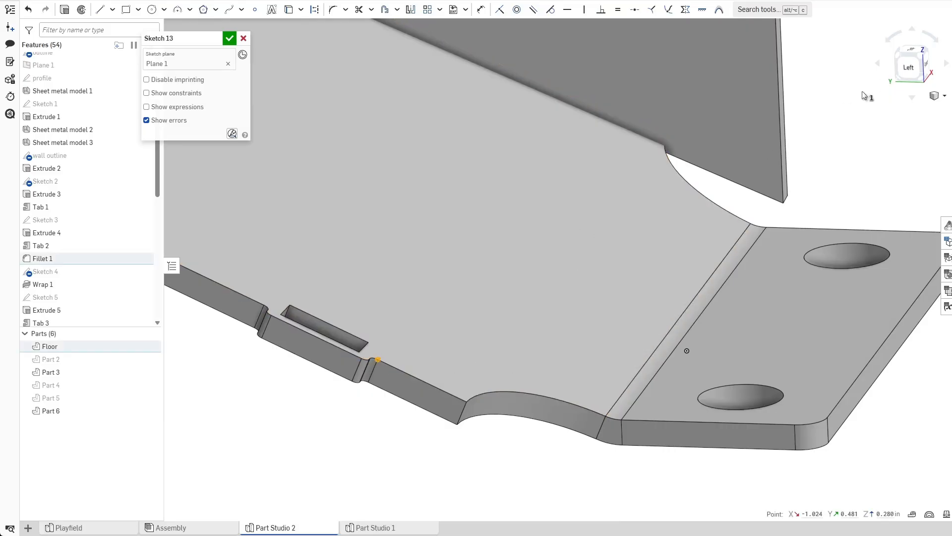
click(842, 172)
key(n)
click(100, 9)
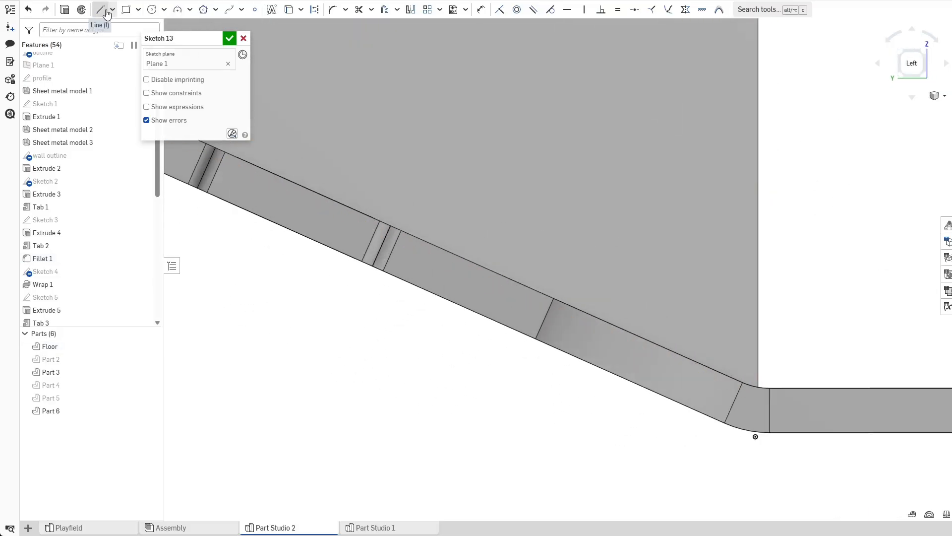
scroll(491, 271, up, 3)
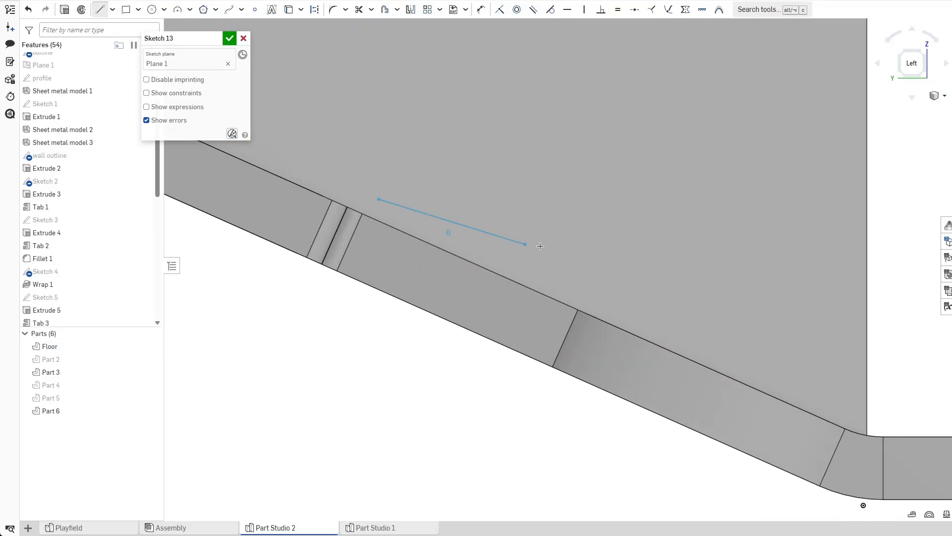
middle_drag(556, 257, 417, 223)
scroll(426, 226, up, 1)
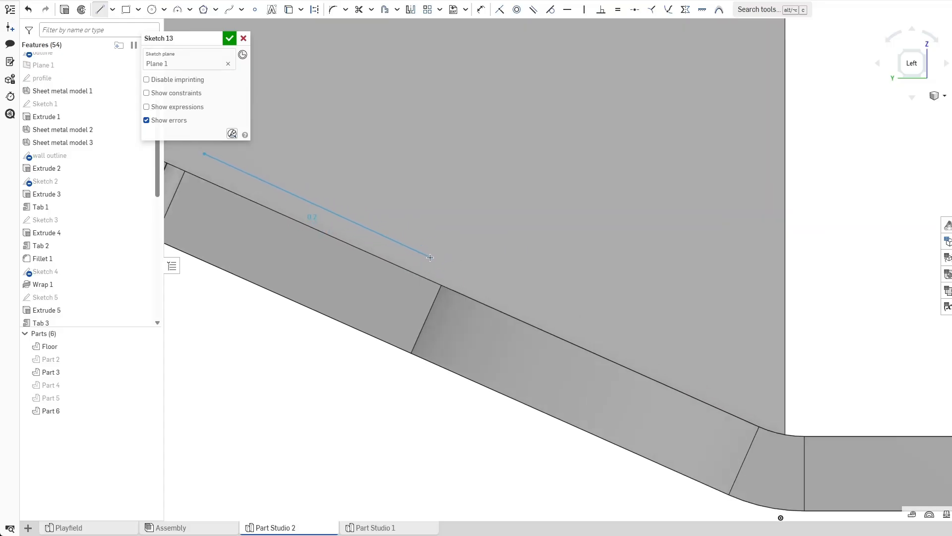
click(432, 256)
Constrain the new line parallel to the floor's sloped top edge.
scroll(500, 206, down, 2)
scroll(521, 179, up, 2)
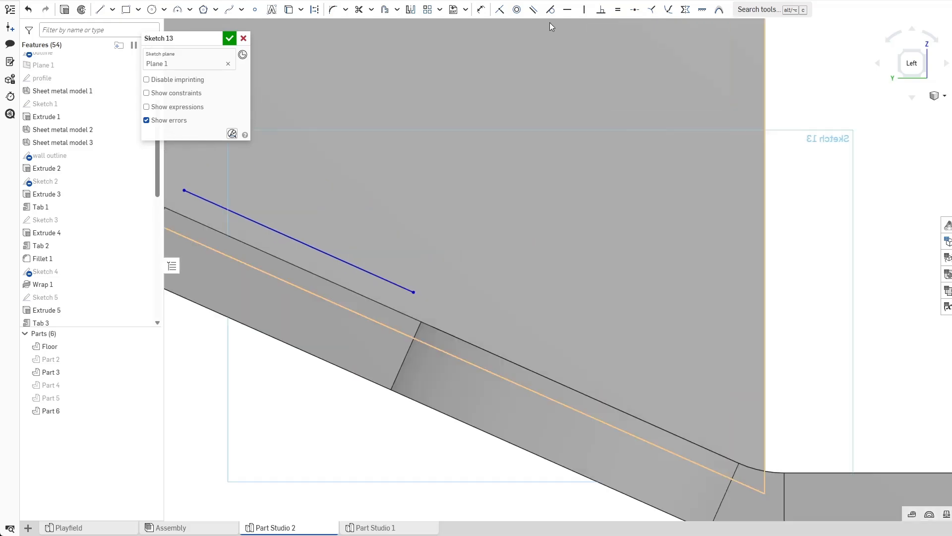
click(533, 14)
click(333, 283)
click(346, 261)
key(Escape)
Dimension the line's offset from the floor's sloped edge to 0.015 in.
scroll(469, 217, down, 1)
key(d)
click(368, 278)
click(368, 256)
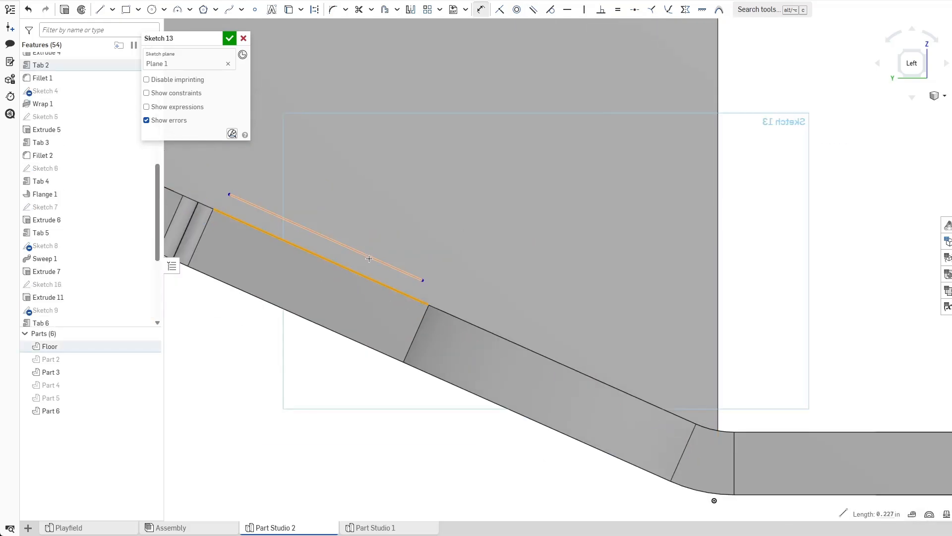
click(288, 354)
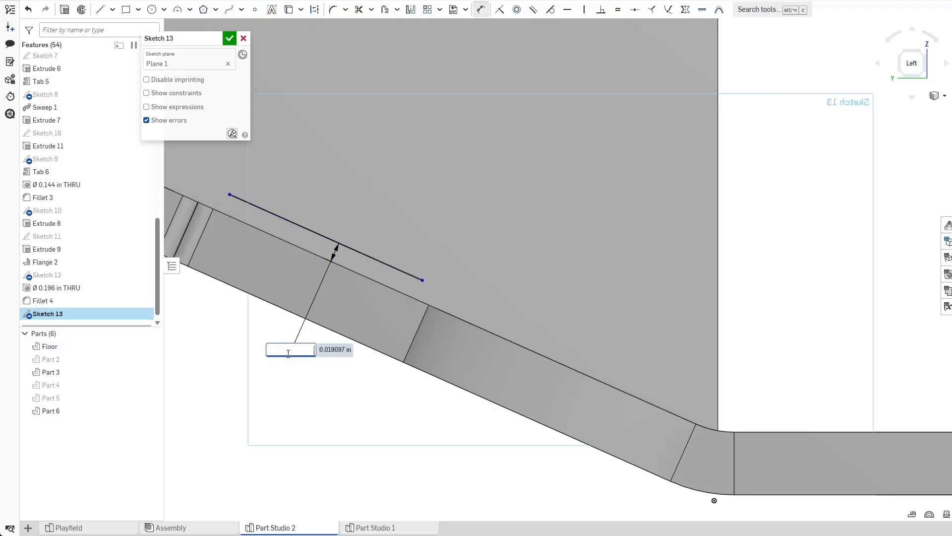
key(Return)
key(Escape)
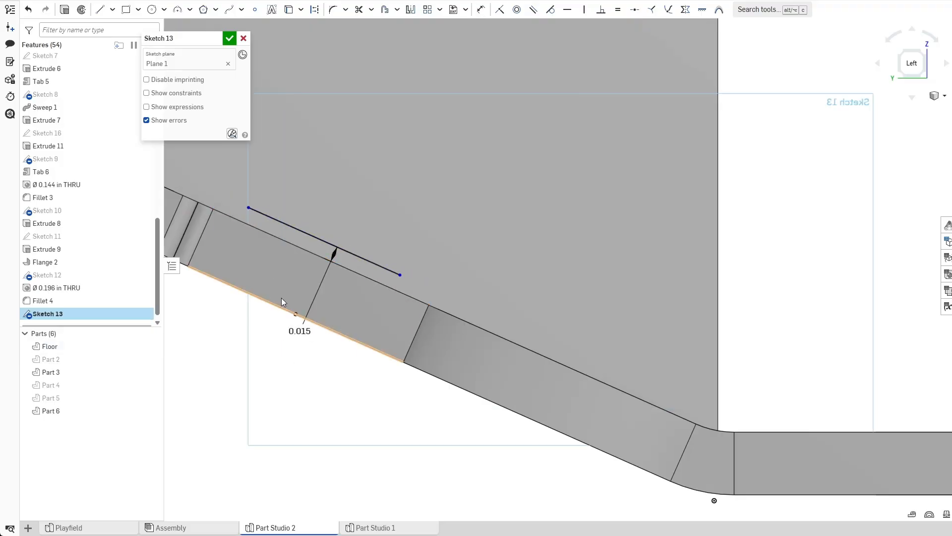
Draw a construction line from the offset line's upper end, roughly perpendicular to it.
scroll(258, 234, down, 1)
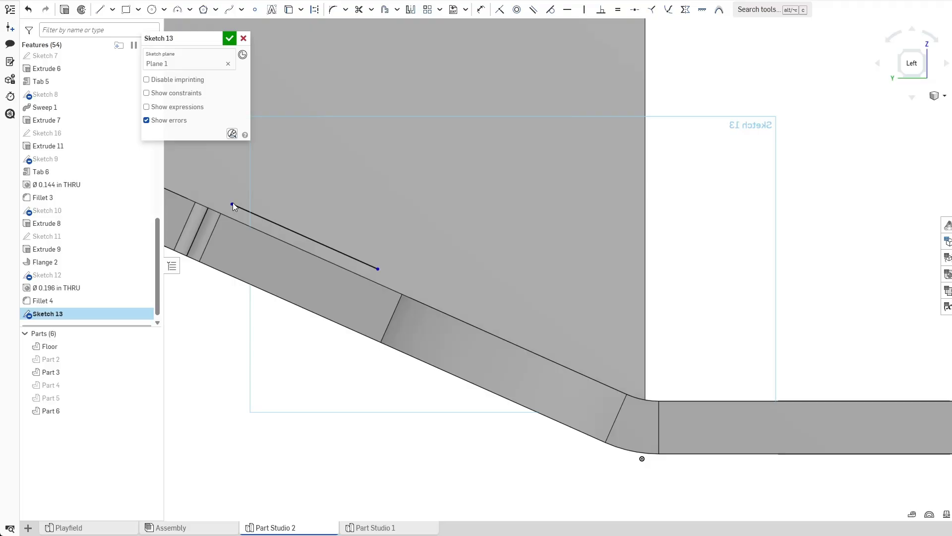
key(l)
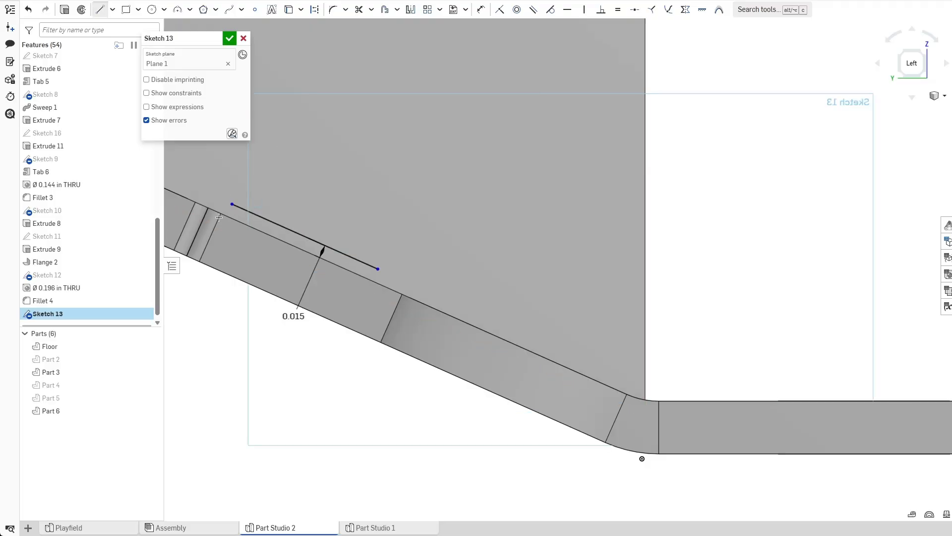
click(288, 9)
mouse_move(269, 199)
middle_down()
mouse_move(422, 272)
mouse_move(419, 252)
middle_up()
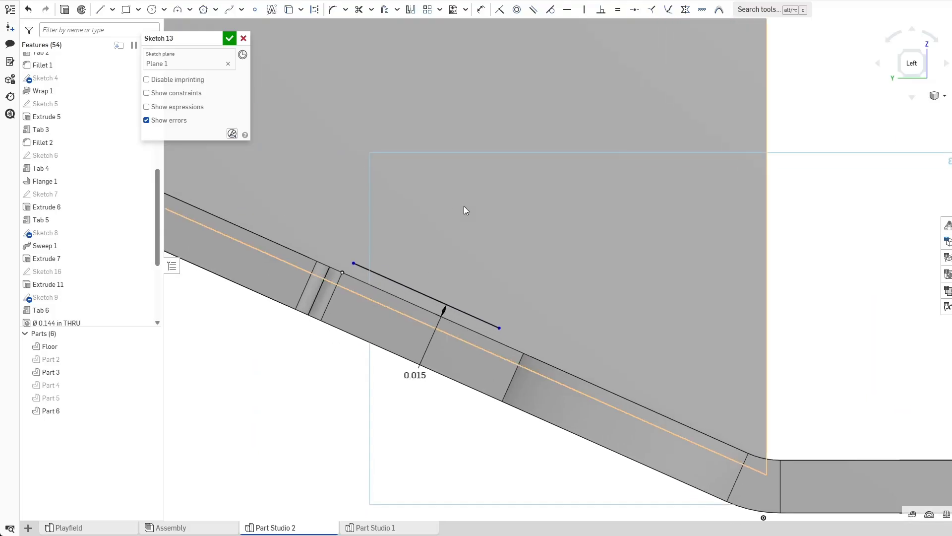
key(l)
click(342, 272)
click(379, 190)
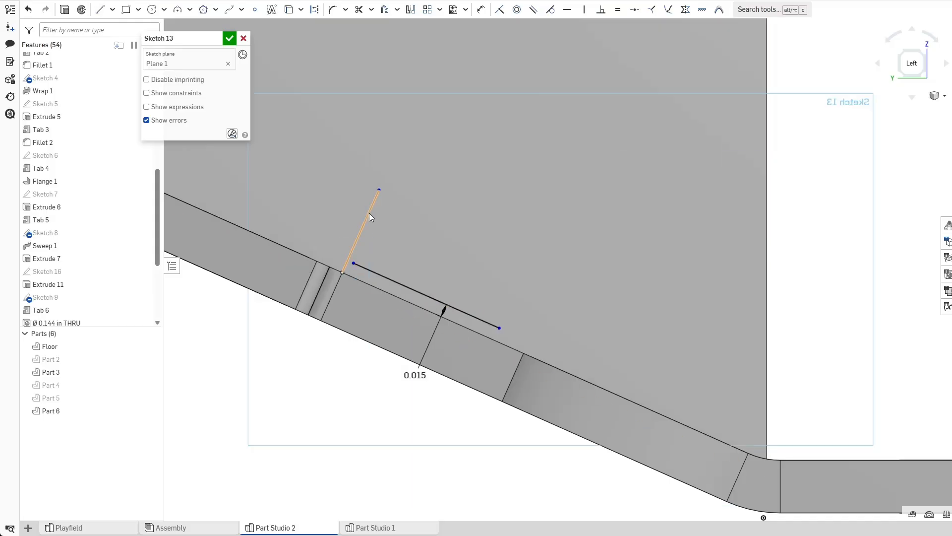
key(q)
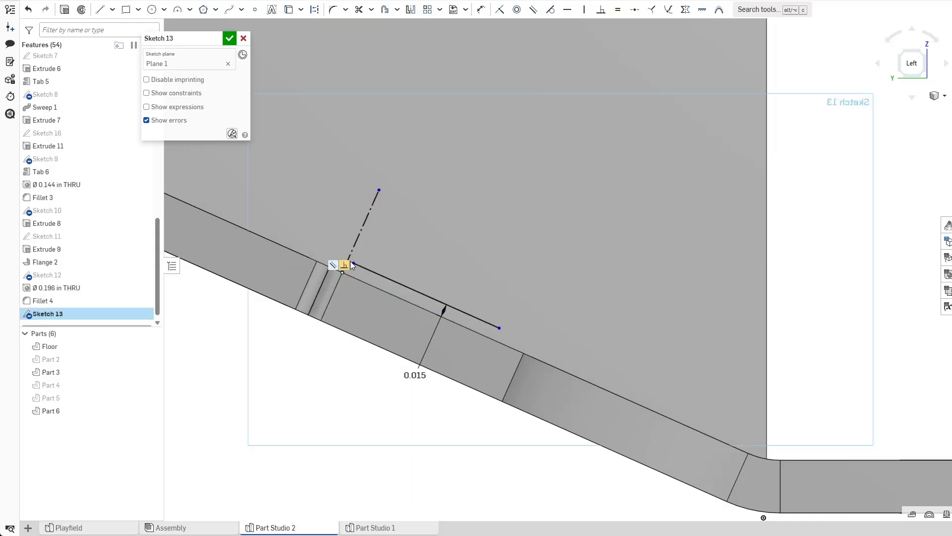
scroll(353, 262, up, 5)
scroll(379, 259, down, 8)
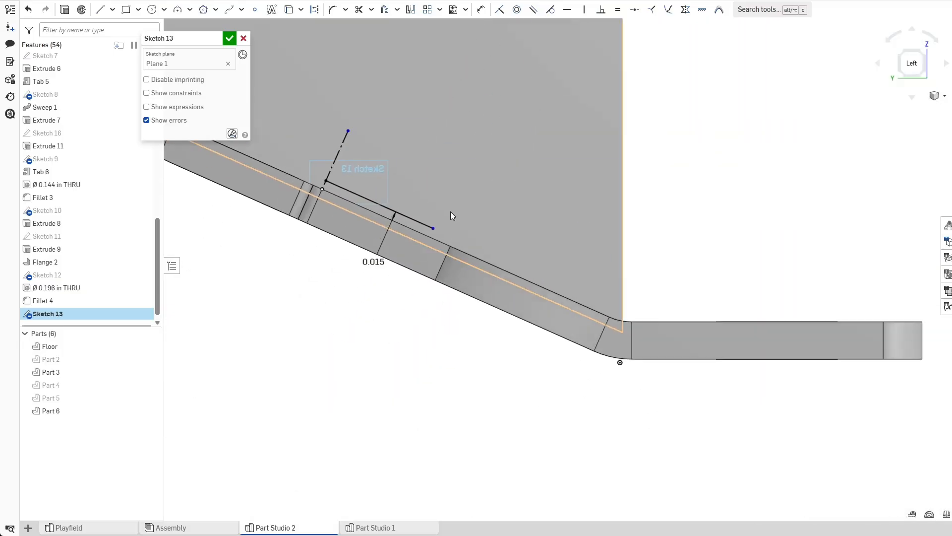
Draw a horizontal line above the flange, about 1.08 in long.
scroll(357, 258, down, 4)
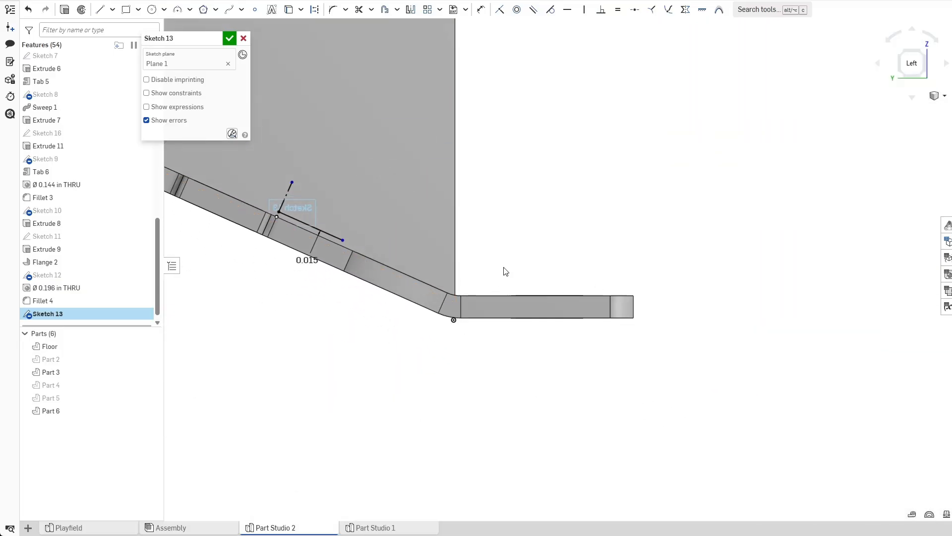
click(99, 10)
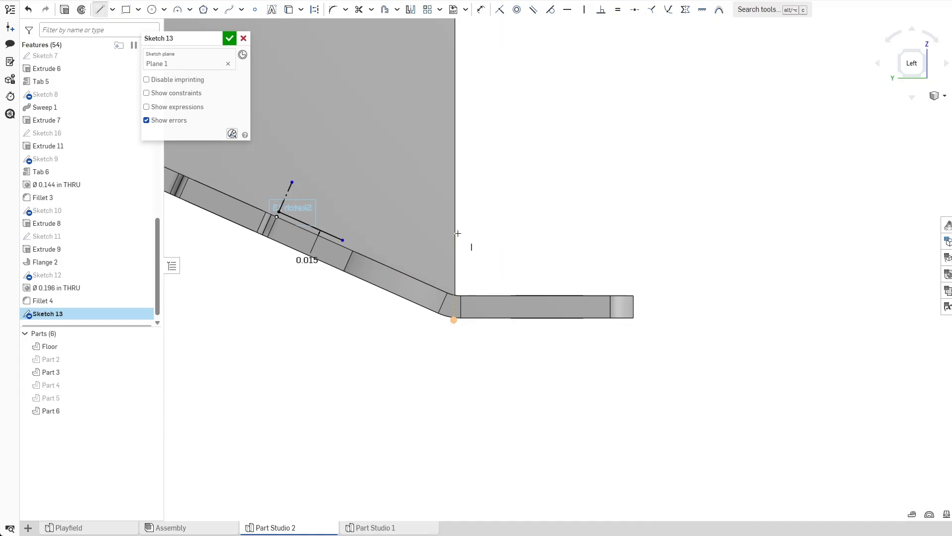
click(472, 283)
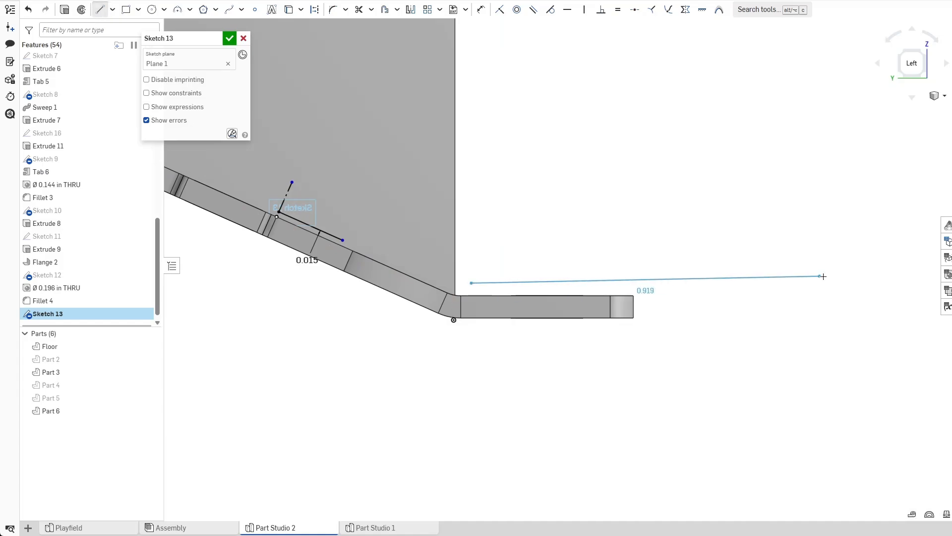
click(874, 282)
key(Escape)
Dimension the horizontal line 0.015 in above the flange's top face.
scroll(563, 311, up, 3)
key(d)
click(557, 284)
click(557, 255)
click(581, 181)
text(.015)
key(Return)
key(Escape)
Drag the horizontal line's left endpoint toward the flange's outer end.
scroll(613, 219, down, 3)
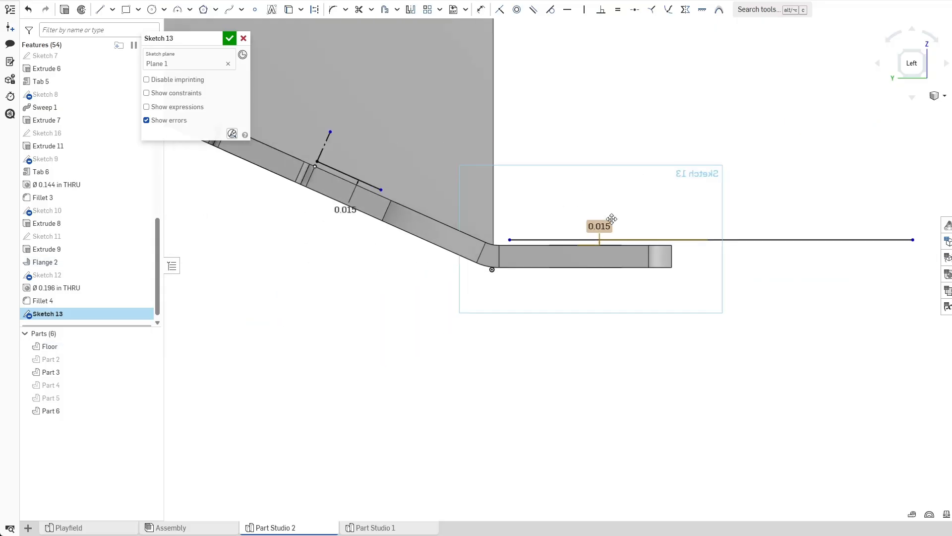
middle_drag(559, 174, 615, 246)
scroll(615, 246, up, 2)
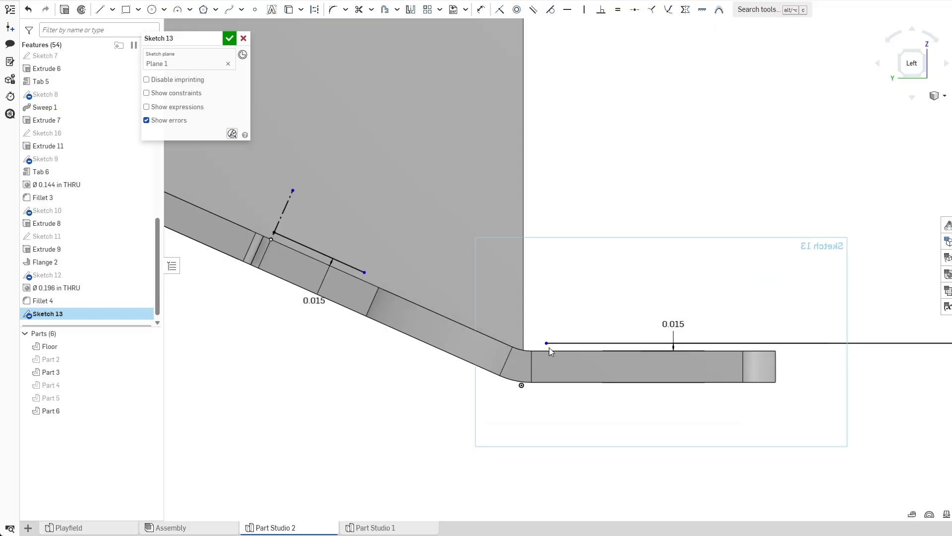
drag(546, 343, 644, 344)
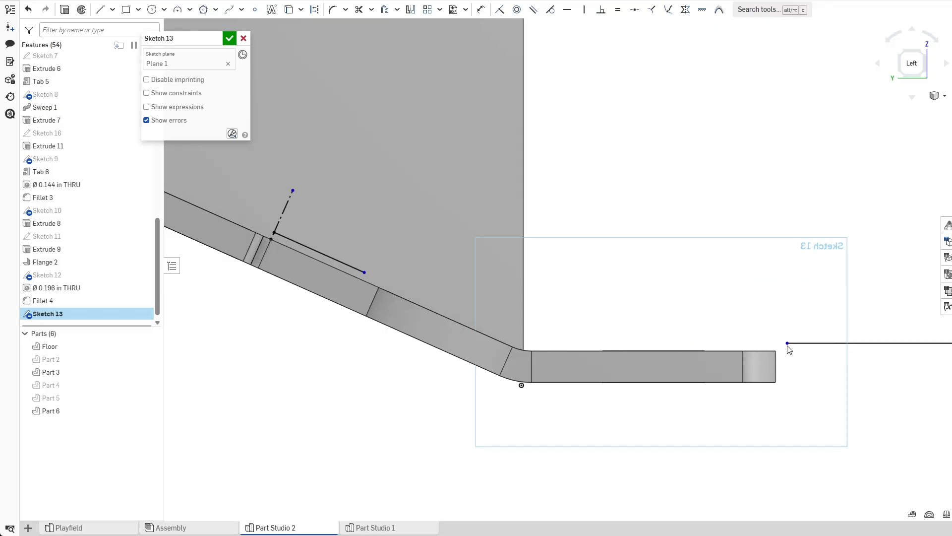
drag(785, 346, 784, 346)
scroll(785, 393, down, 2)
middle_drag(829, 401, 729, 396)
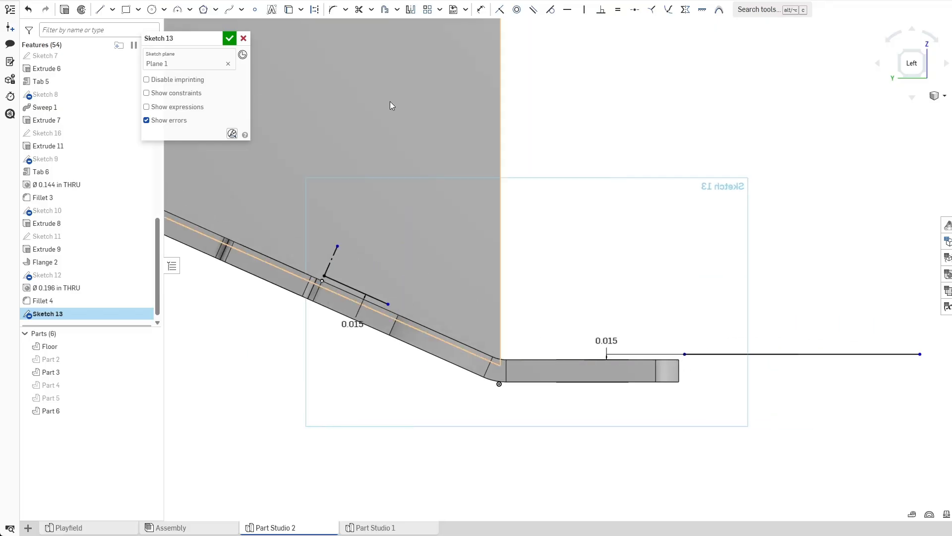
Draw an arc of about 2.54 in radius joining the offset line's lower end to the horizontal line's left end, and finish the sketch.
click(177, 10)
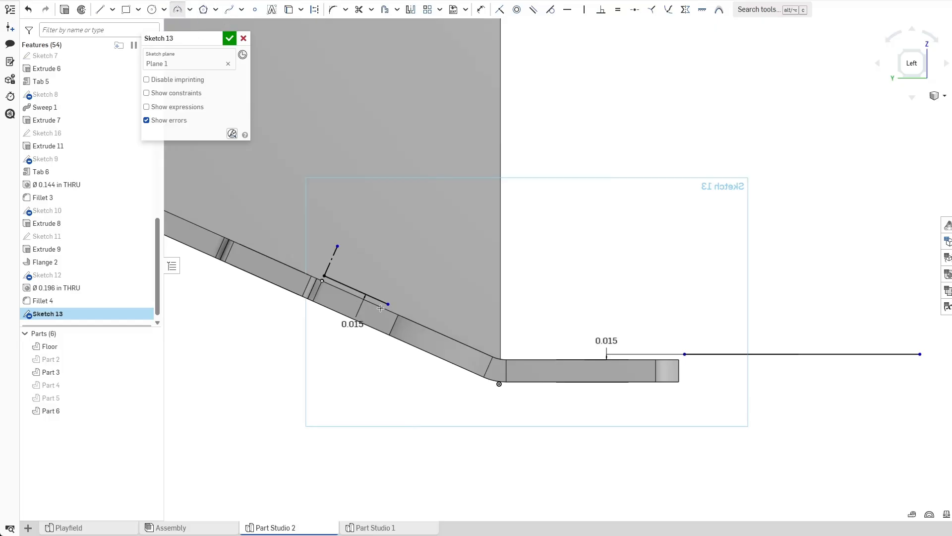
click(388, 304)
click(684, 354)
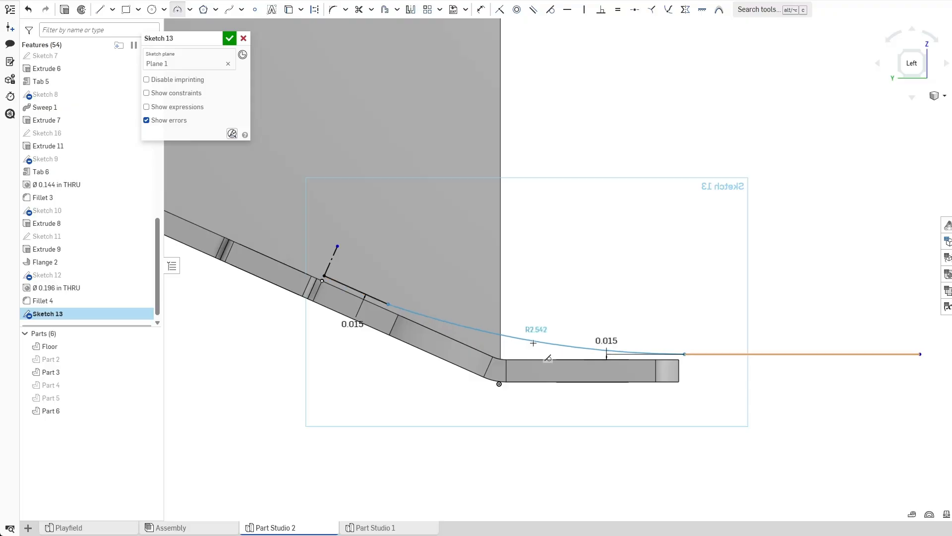
click(533, 343)
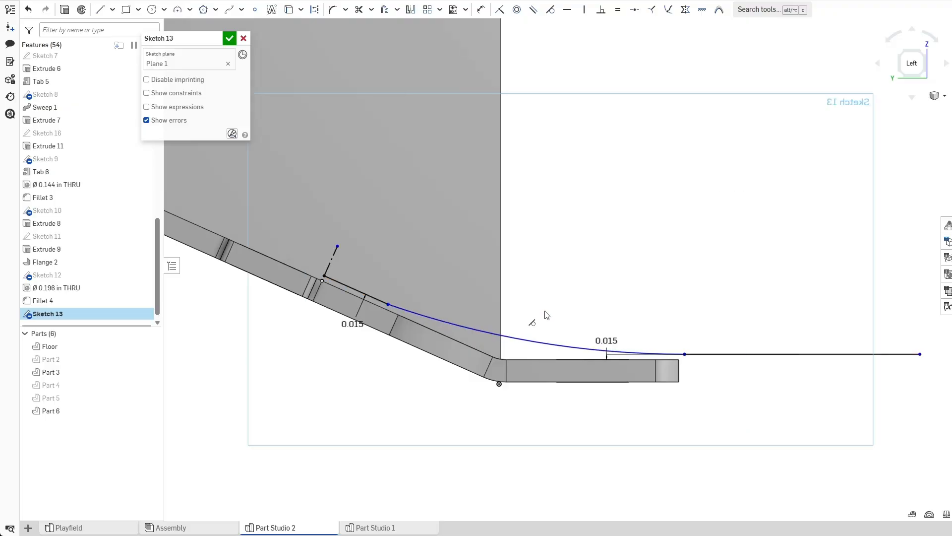
click(229, 38)
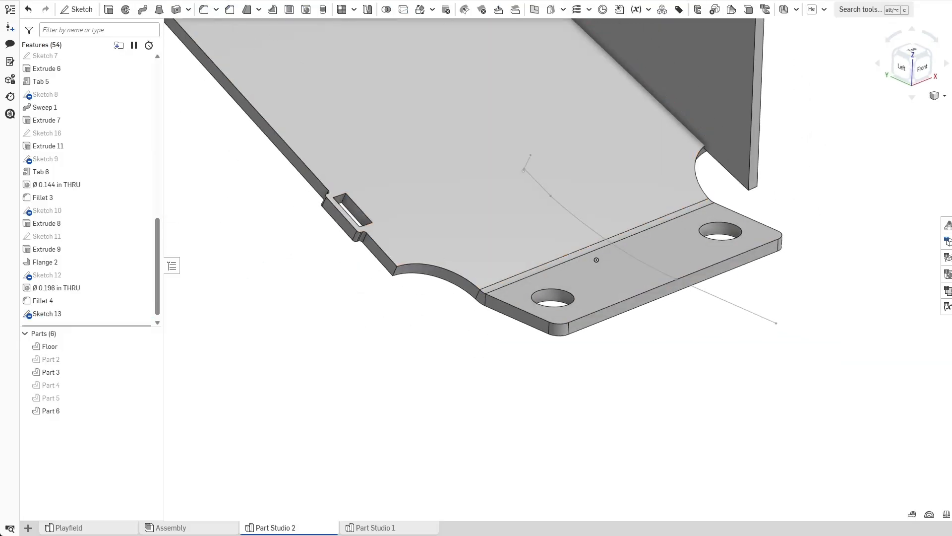
Start a Sheet metal model in Extrude mode using the offset line, arc and horizontal line of Sketch 13 as curves.
click(783, 9)
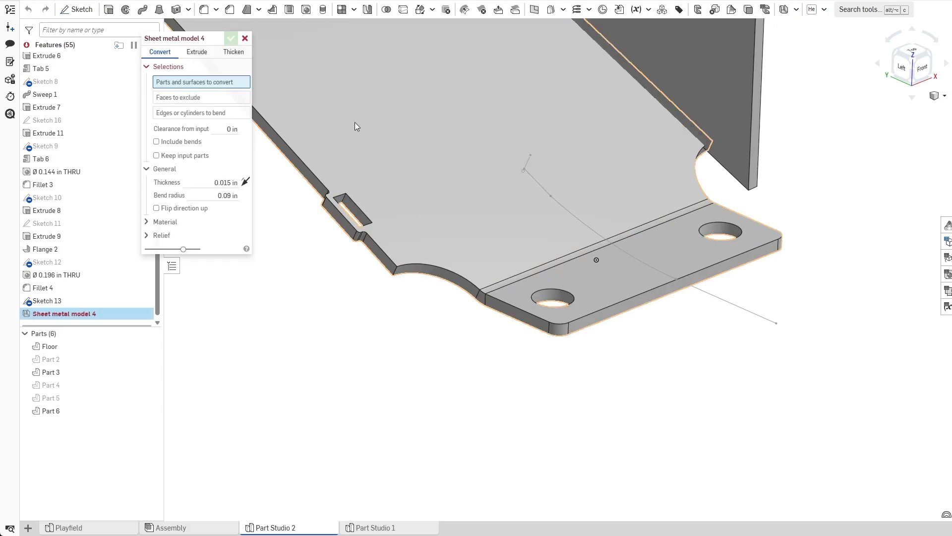
click(192, 52)
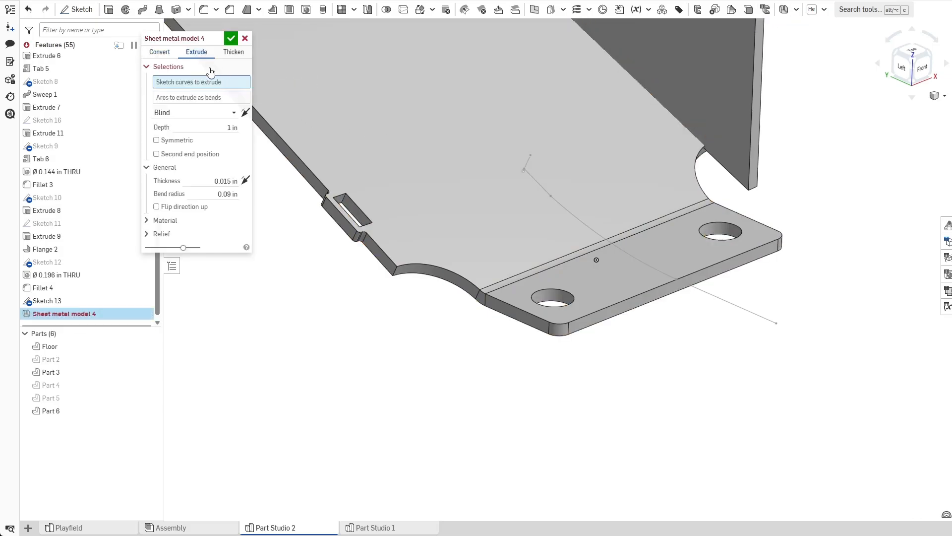
scroll(545, 166, up, 5)
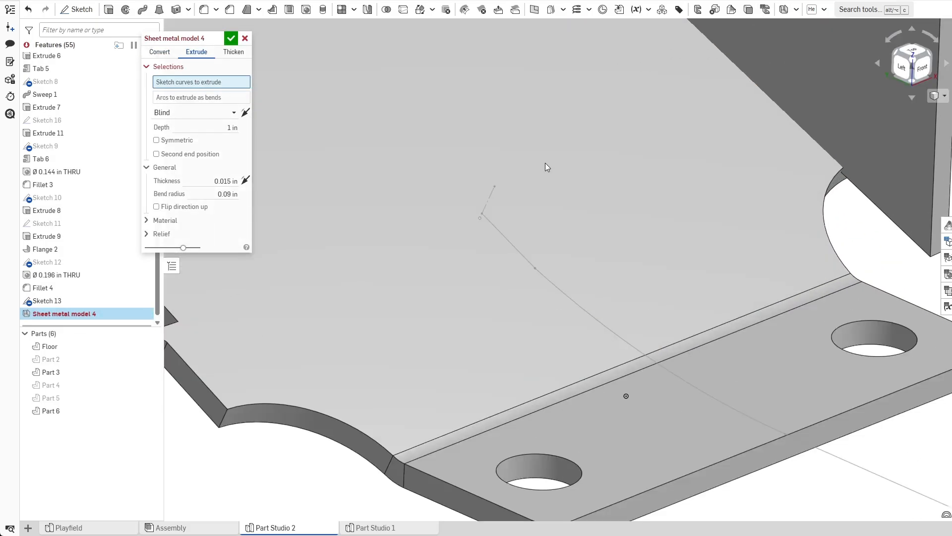
click(519, 253)
scroll(644, 327, down, 3)
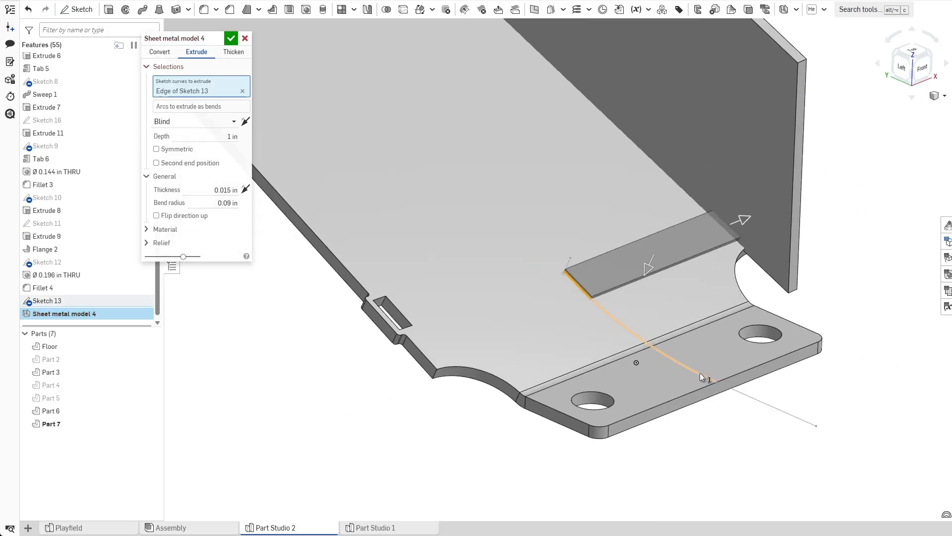
click(700, 373)
click(749, 397)
Make the sheet metal extrusion symmetric with a depth of 1.9 in and accept it.
click(226, 213)
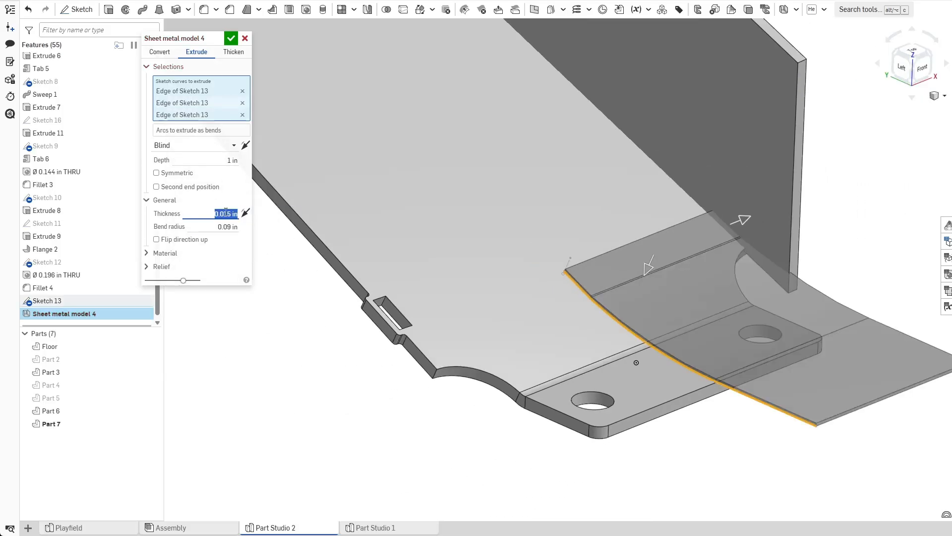
click(184, 175)
scroll(440, 248, down, 3)
right_drag(448, 255, 416, 249)
click(224, 213)
click(214, 162)
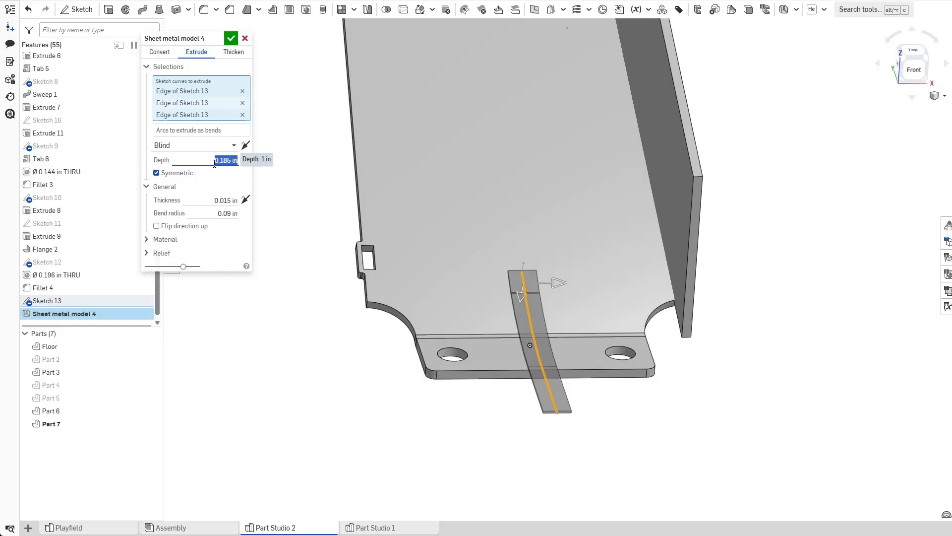
text(1.85)
key(Return)
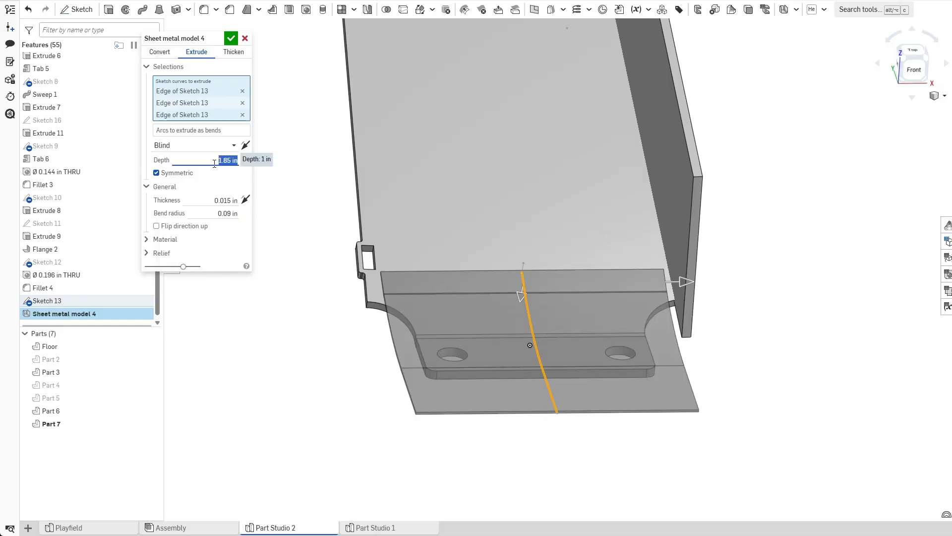
right_drag(303, 373, 310, 403)
text(1.9)
key(Return)
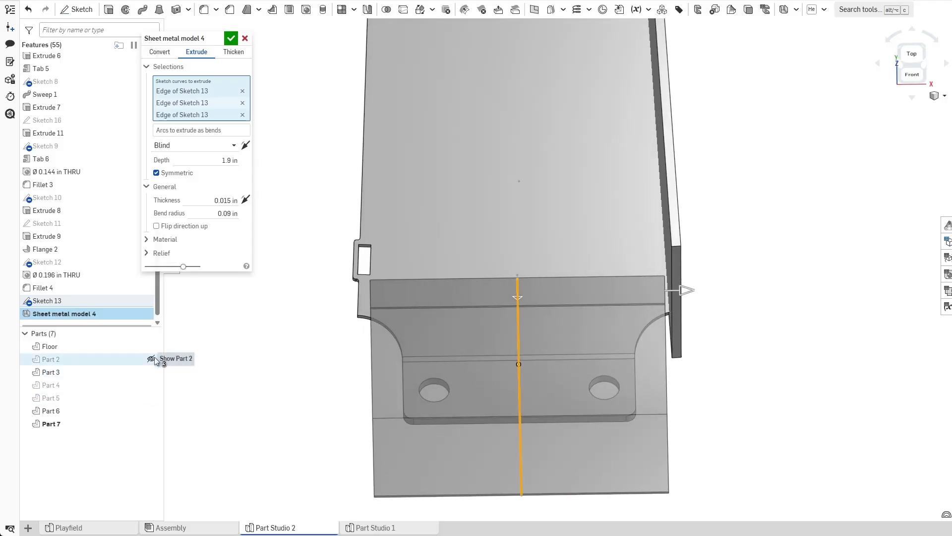
scroll(386, 284, up, 5)
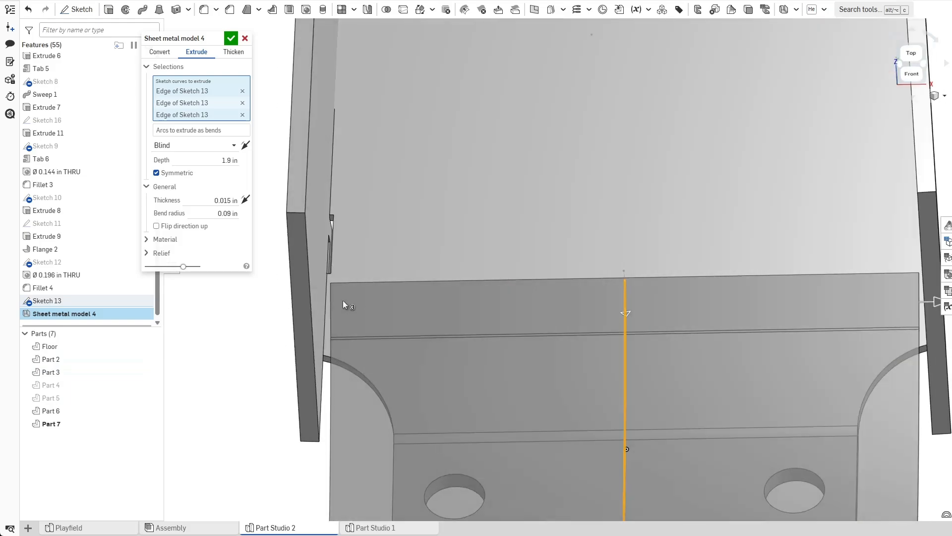
right_drag(344, 302, 598, 324)
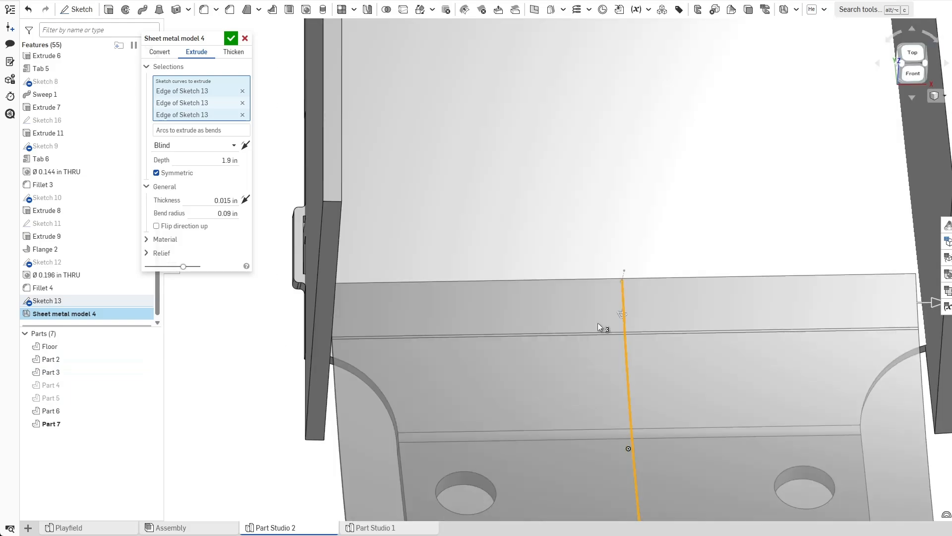
scroll(763, 298, down, 5)
right_drag(728, 307, 670, 332)
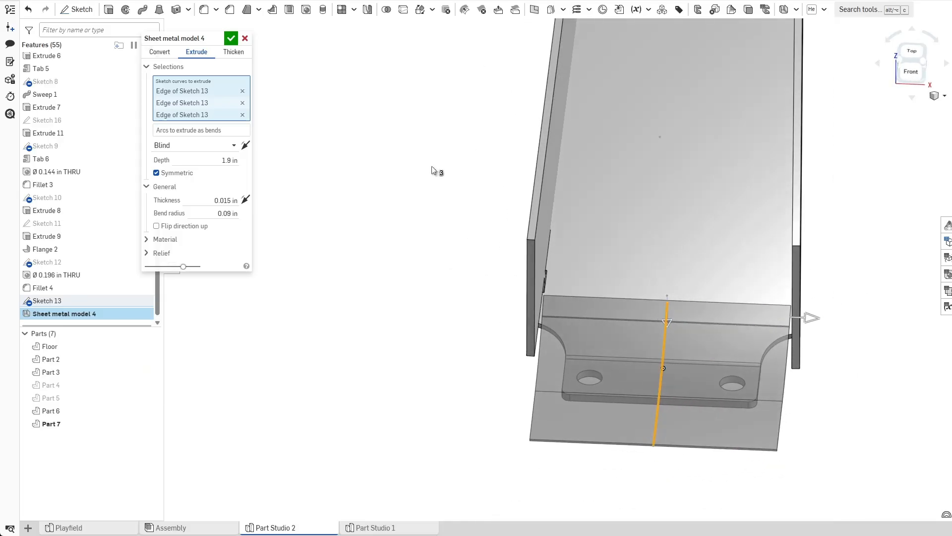
click(231, 38)
Inspect how the new sheet metal part sits against the floor and flange from several angles.
right_drag(406, 304, 363, 352)
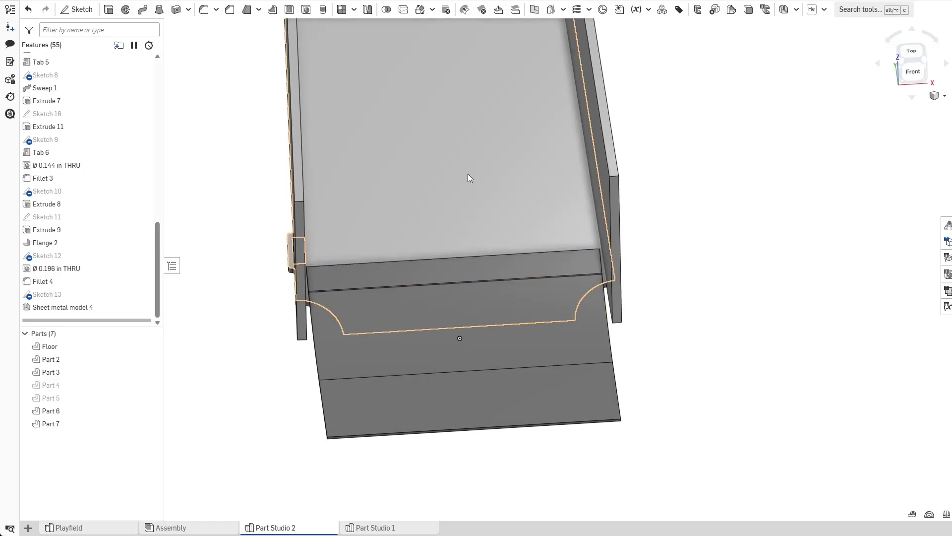
click(384, 187)
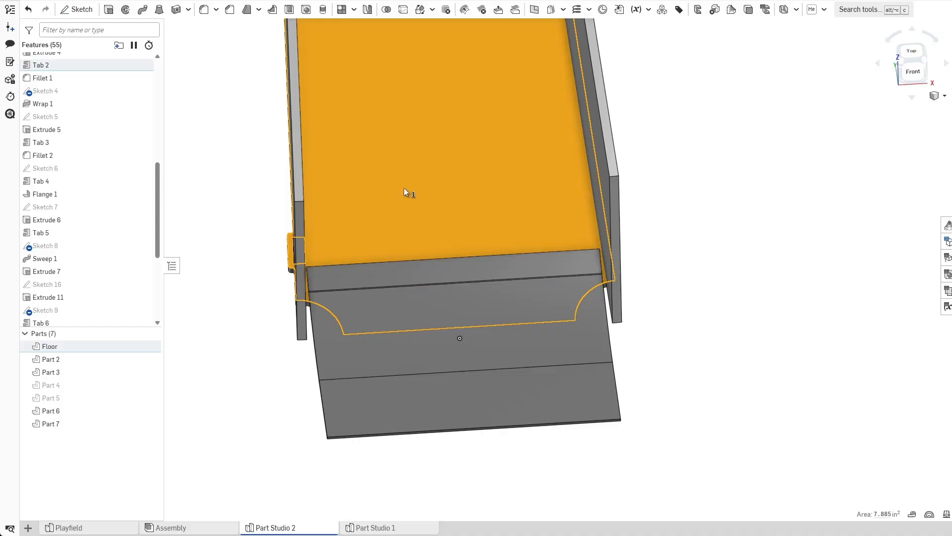
click(240, 392)
right_drag(240, 393, 441, 284)
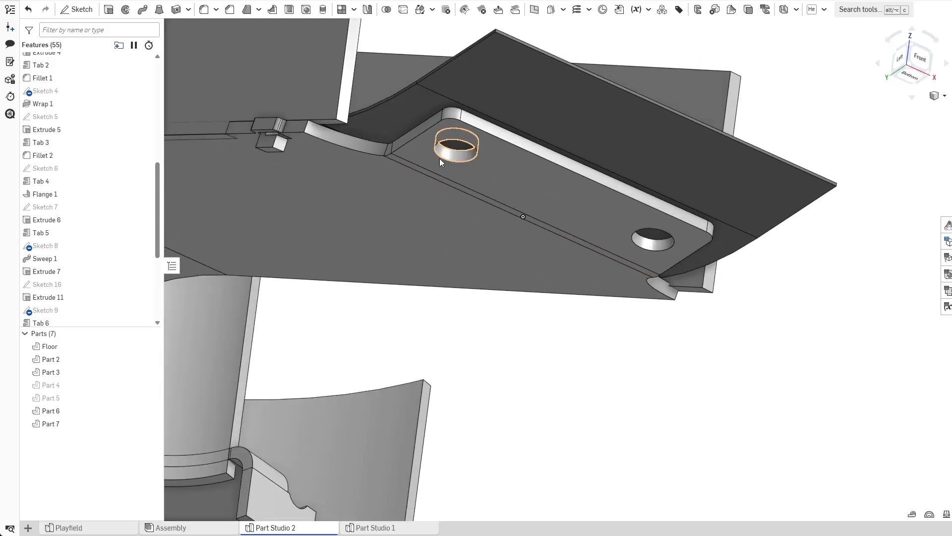
right_drag(455, 166, 400, 271)
scroll(389, 281, down, 1)
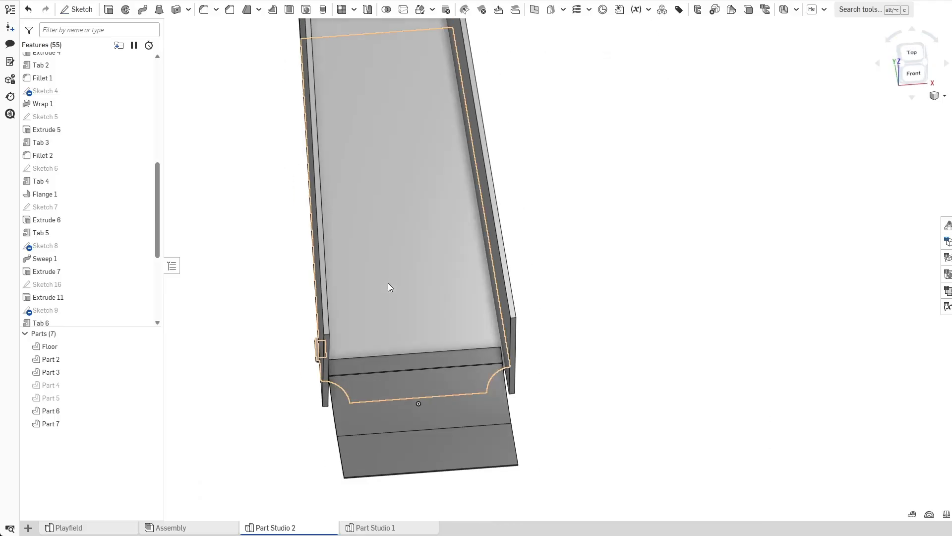
scroll(350, 367, up, 8)
right_drag(338, 409, 373, 430)
middle_drag(462, 411, 485, 281)
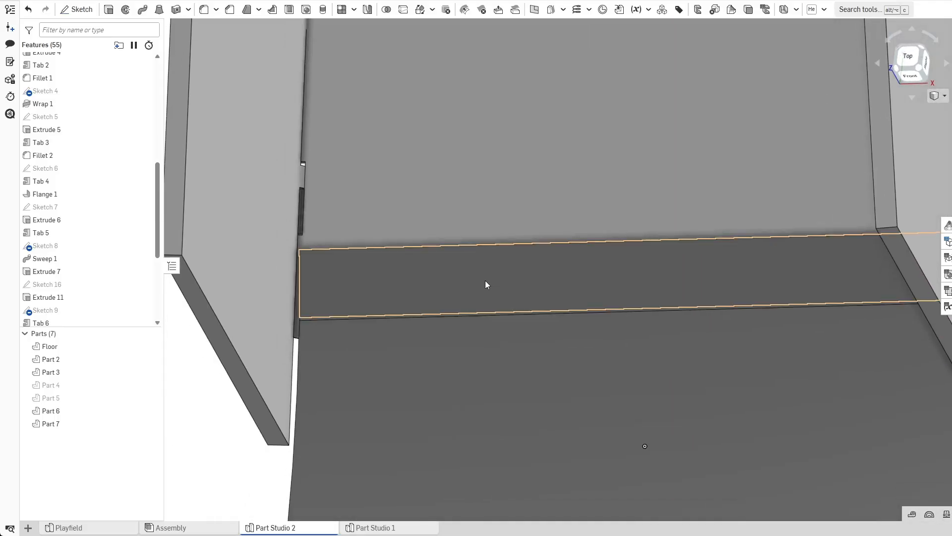
click(394, 305)
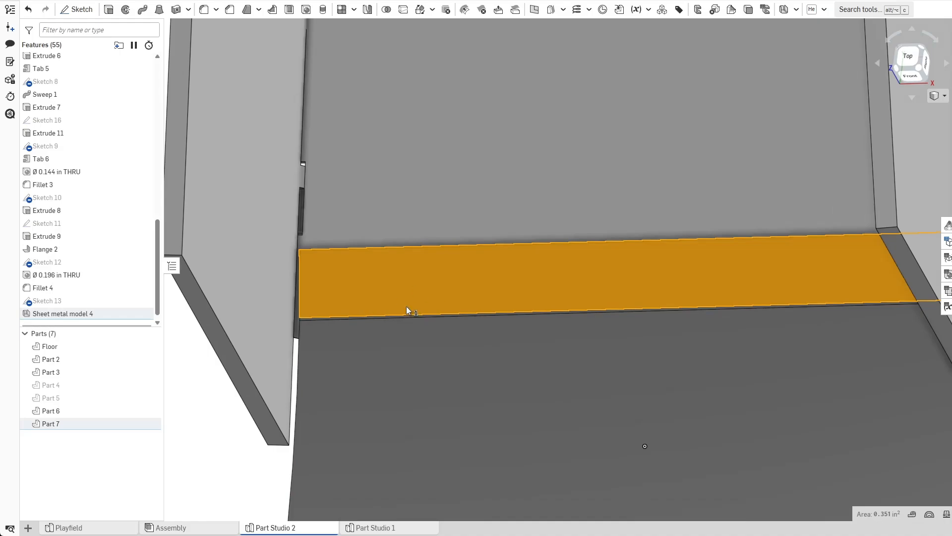
click(241, 459)
scroll(237, 458, down, 2)
right_drag(237, 458, 282, 426)
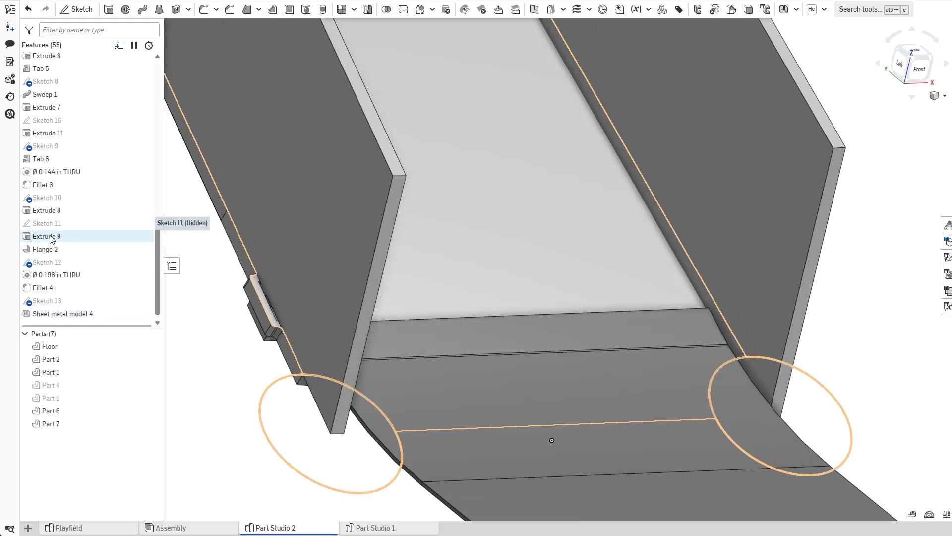
Edit Sketch 13, move the arc's upper endpoint slightly down along the offset line, and accept the sketch.
double_click(60, 301)
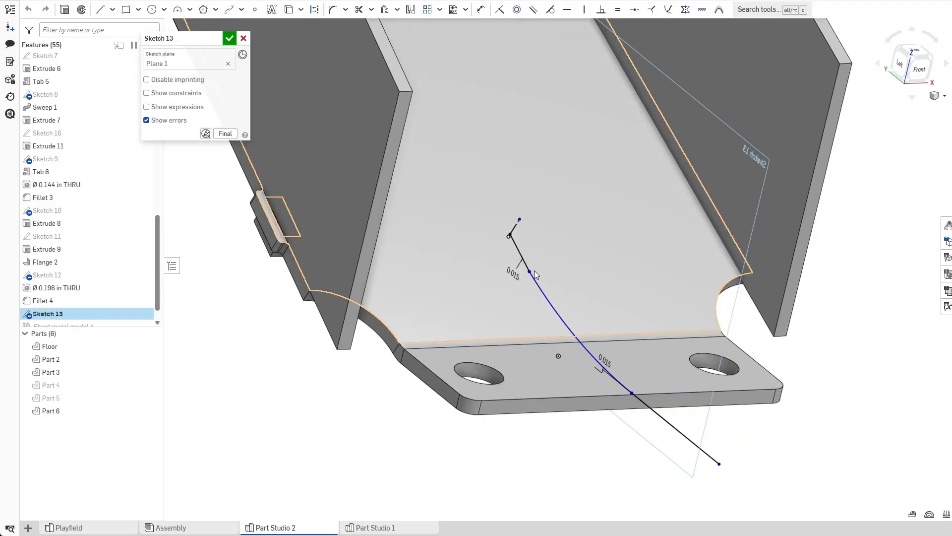
drag(529, 273, 538, 289)
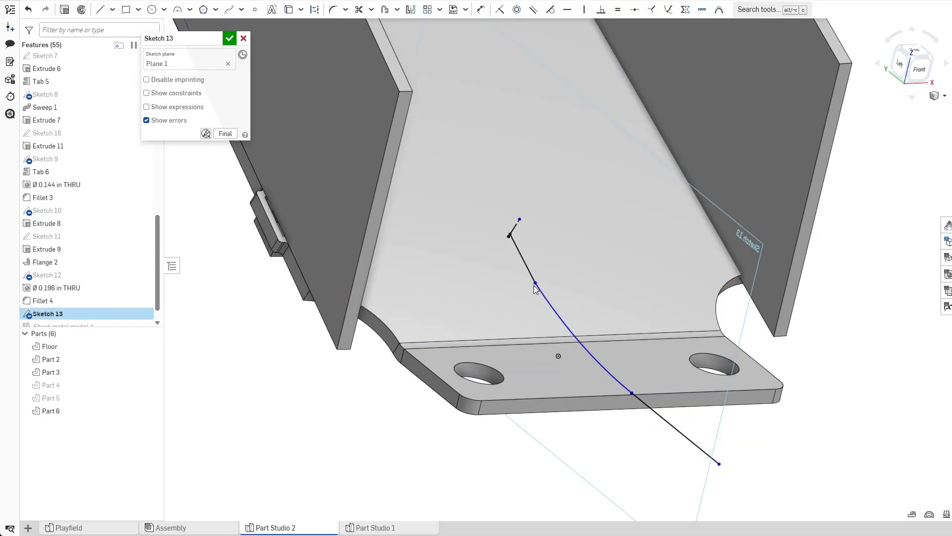
click(230, 39)
Create a plane offset 1 in from the new sheet metal part's flat upper face.
mouse_move(313, 425)
right_down()
mouse_move(346, 421)
mouse_move(327, 438)
mouse_move(328, 454)
right_up()
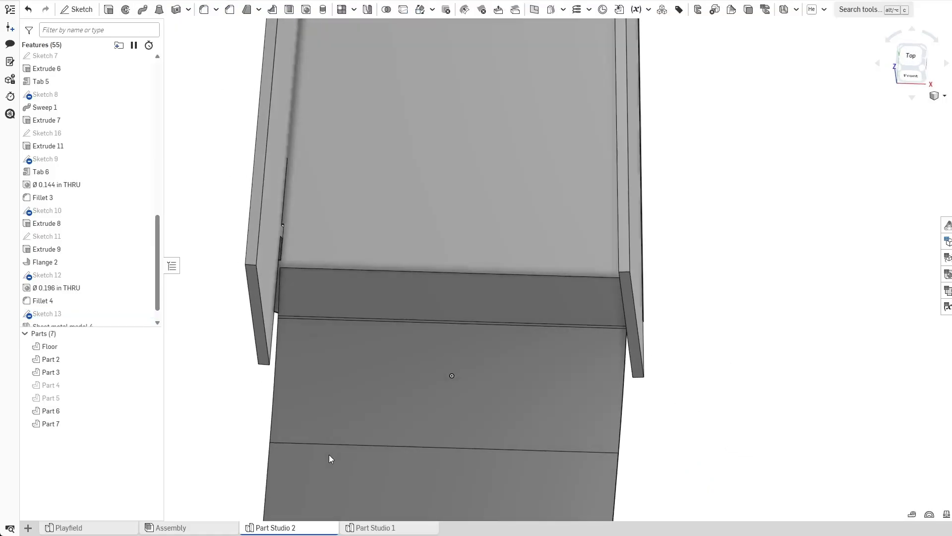
right_drag(195, 237, 406, 223)
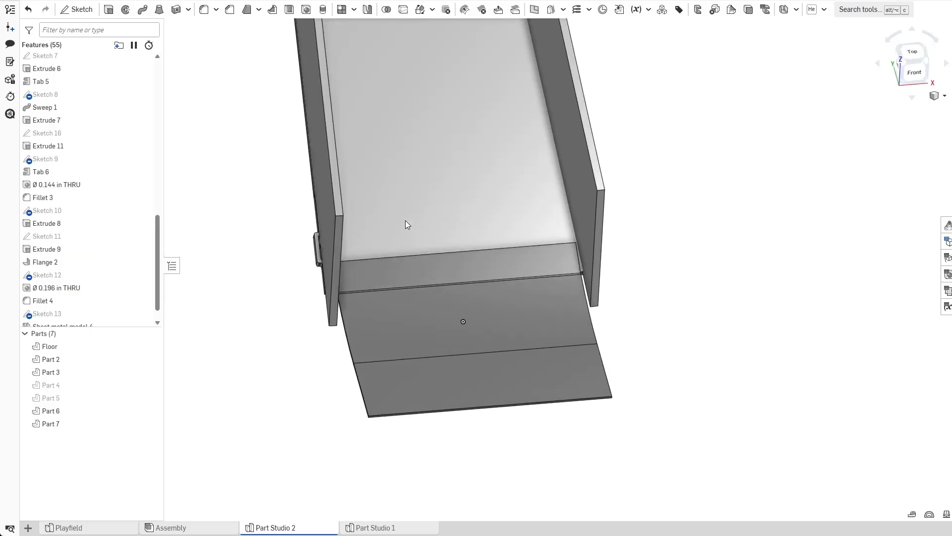
click(534, 9)
click(429, 288)
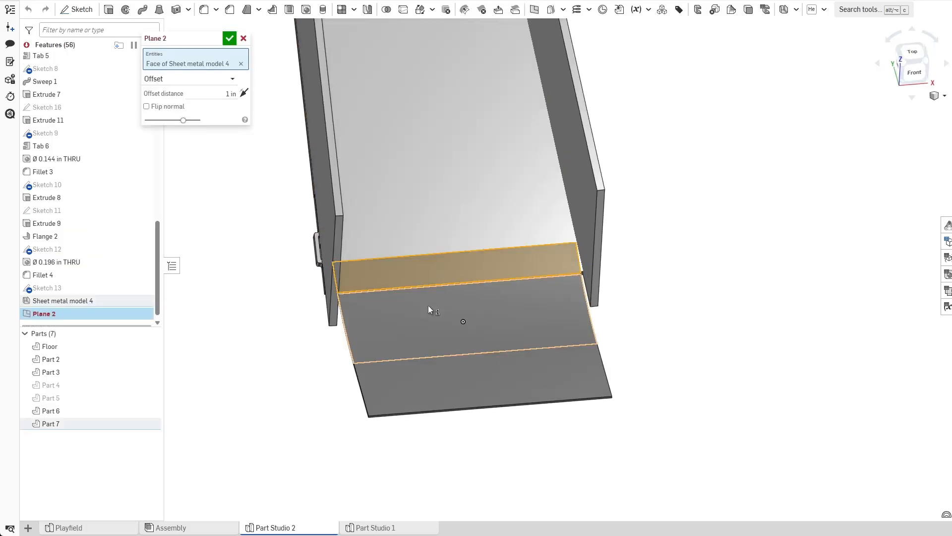
click(230, 39)
Start a sketch on Plane 2 and place a point near the part's upper left corner.
click(255, 349)
right_drag(268, 355, 198, 223)
click(77, 9)
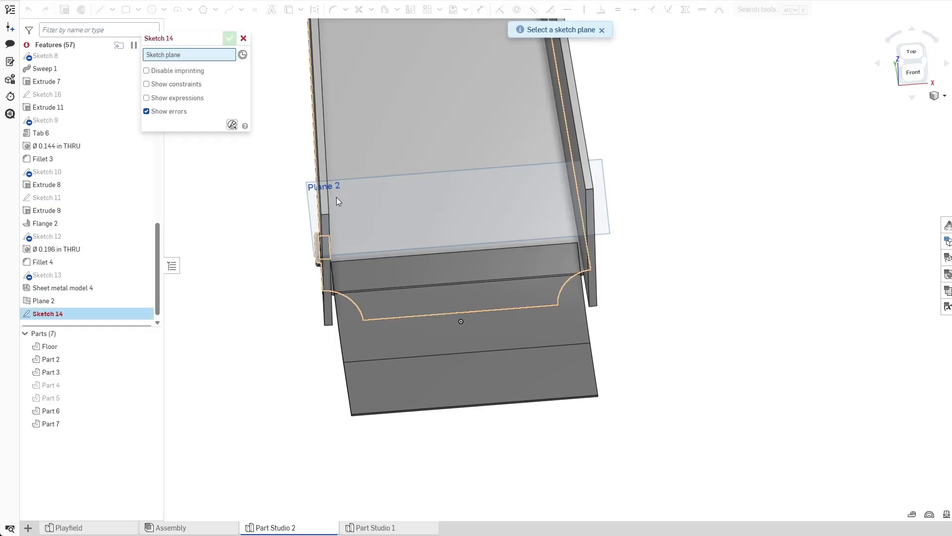
click(342, 197)
right_drag(520, 159, 550, 218)
scroll(528, 278, up, 6)
click(255, 10)
click(287, 259)
key(Escape)
Dimension the point 0.125 in from the part's upper edge and 0.125 in from its left edge.
key(d)
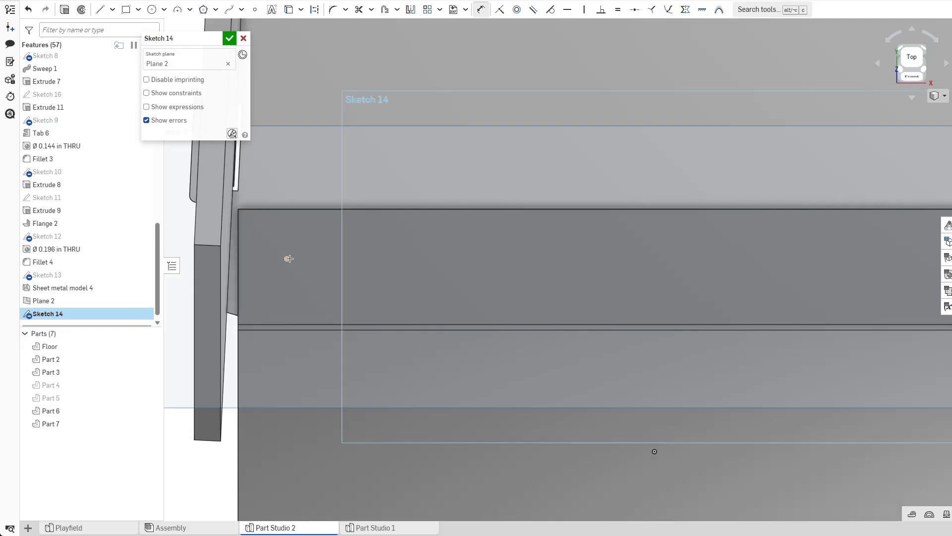
click(313, 210)
click(365, 247)
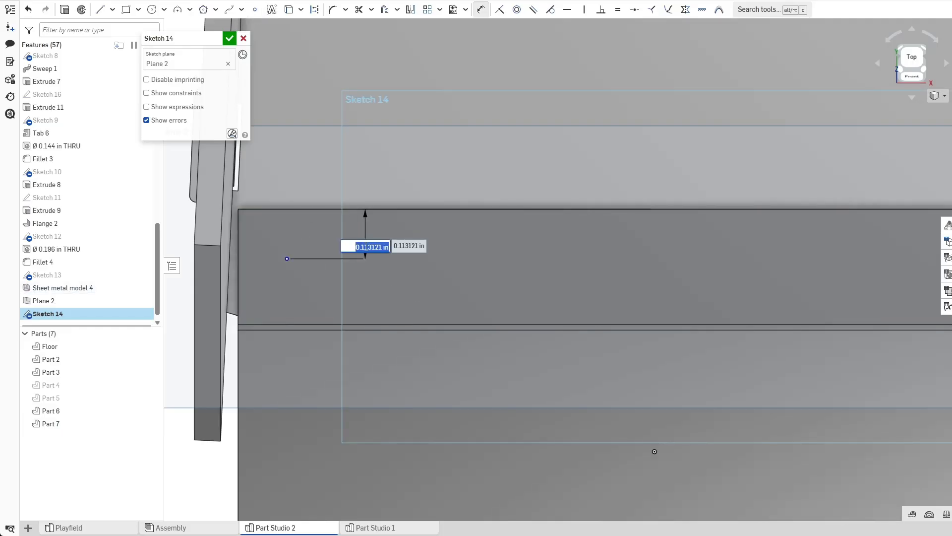
key(Return)
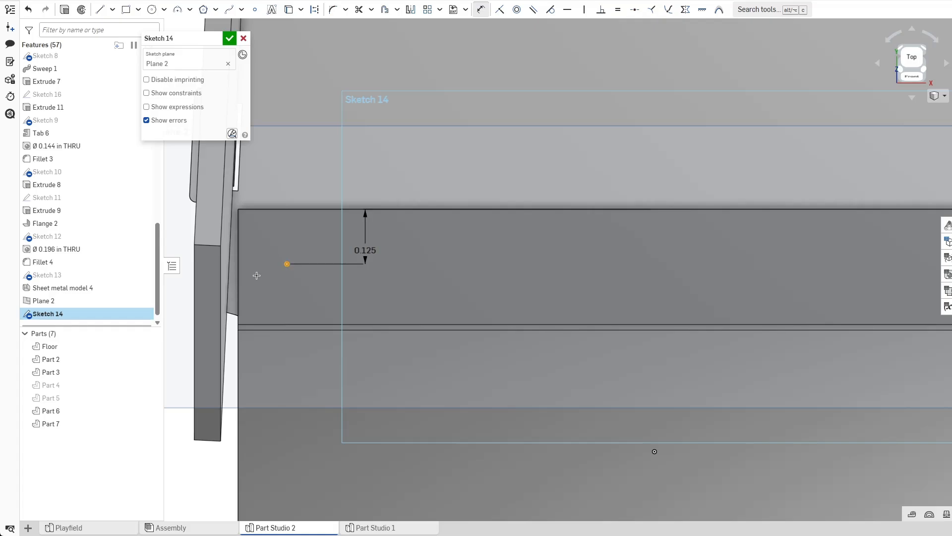
click(240, 273)
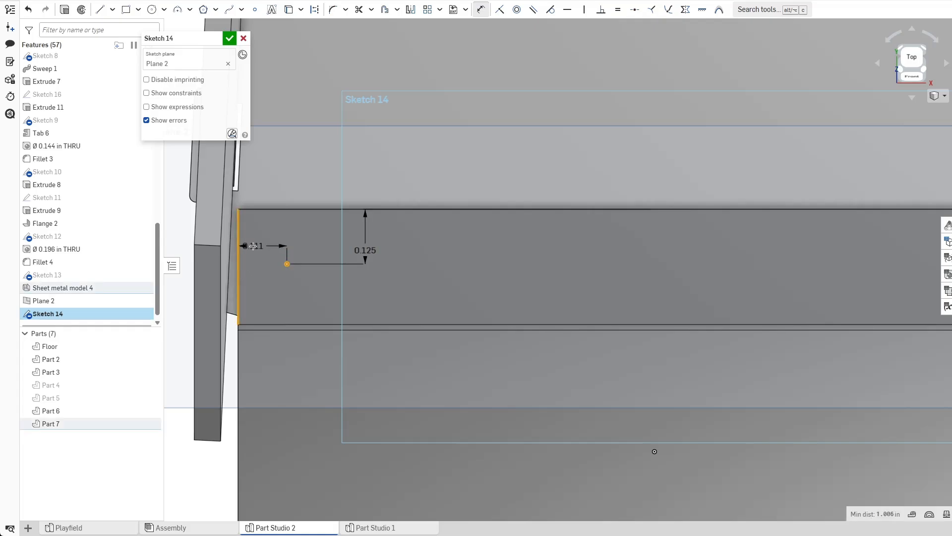
click(255, 242)
key(Return)
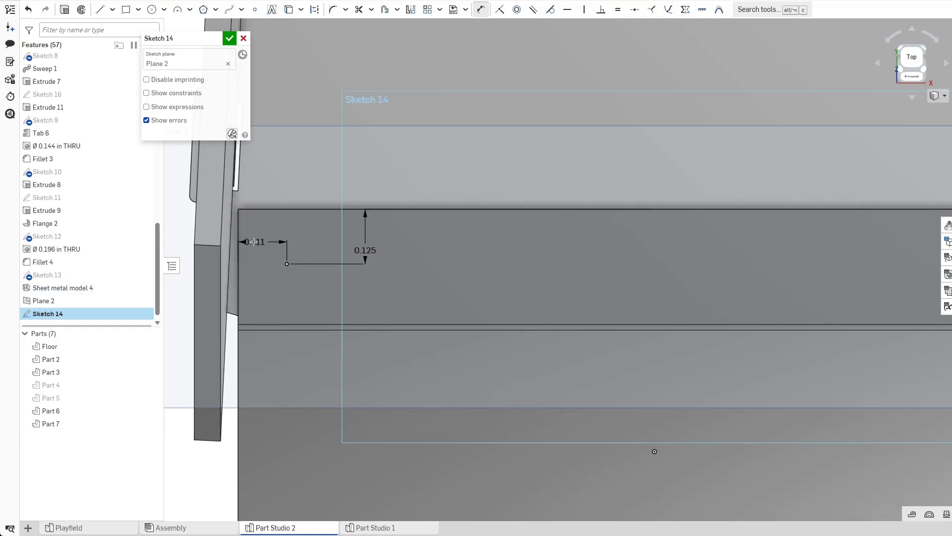
Draw a vertical construction line upward from the middle of the part's upper edge.
scroll(430, 299, down, 5)
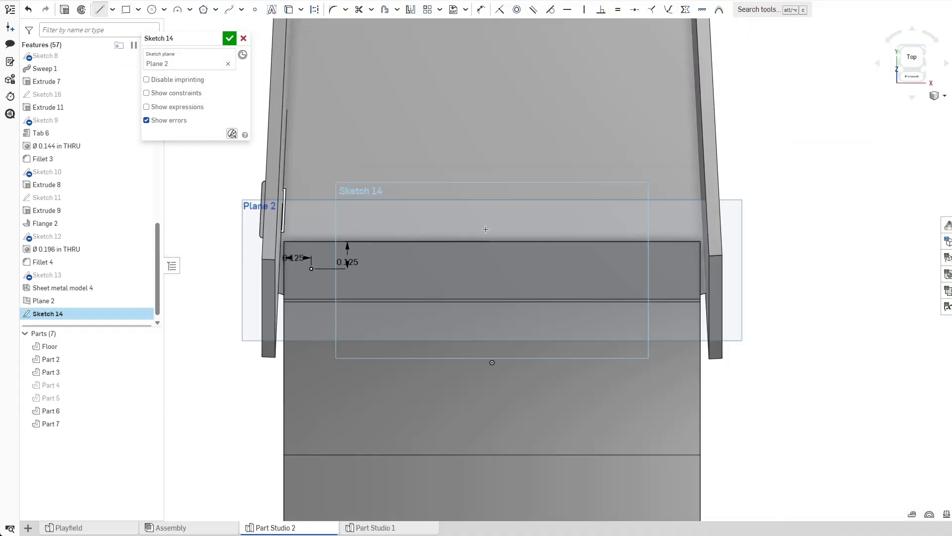
click(493, 134)
click(315, 9)
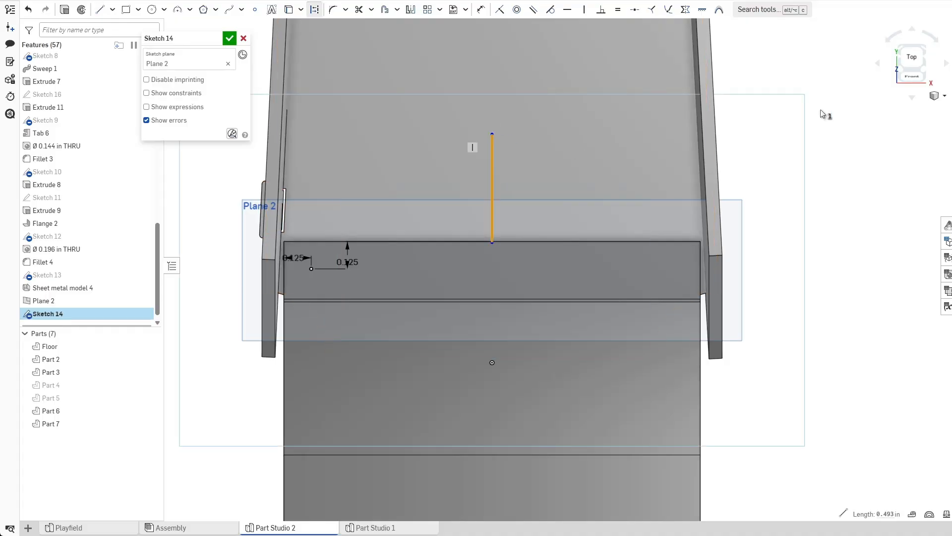
Mirror the corner point across the vertical construction line.
click(410, 9)
click(493, 222)
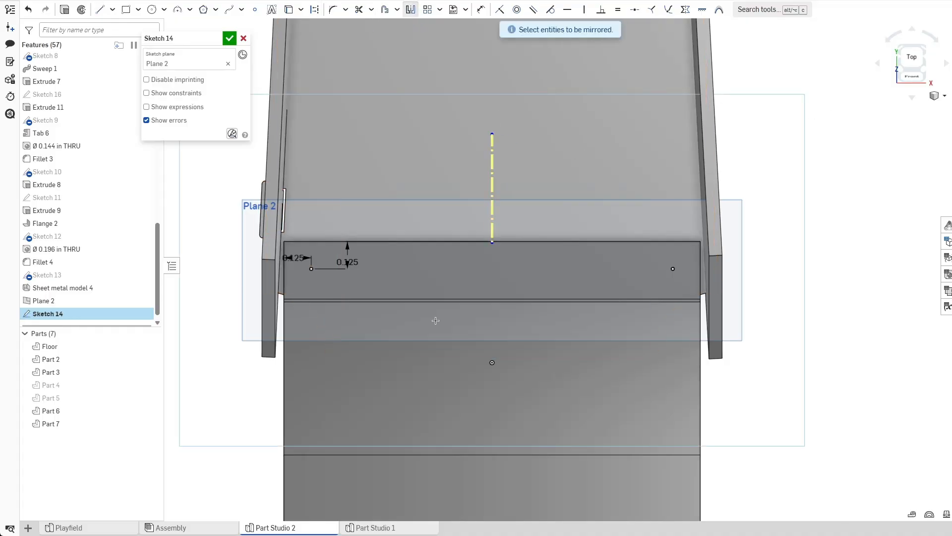
scroll(437, 326, down, 3)
middle_drag(449, 341, 477, 249)
key(Escape)
Draw a 0.25 in diameter circle concentric with the existing hole below the construction line.
scroll(460, 265, up, 4)
right_drag(303, 369, 317, 240)
click(289, 9)
right_drag(530, 324, 486, 376)
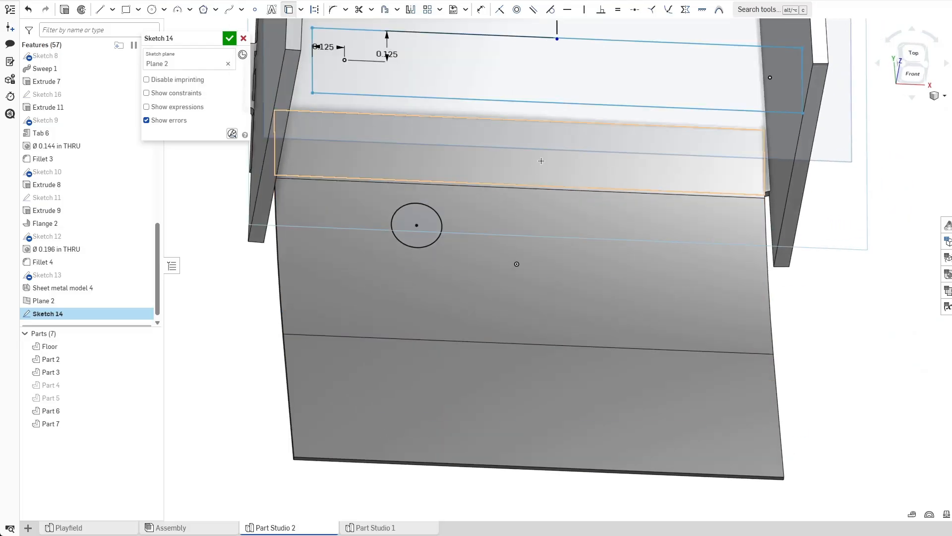
key(n)
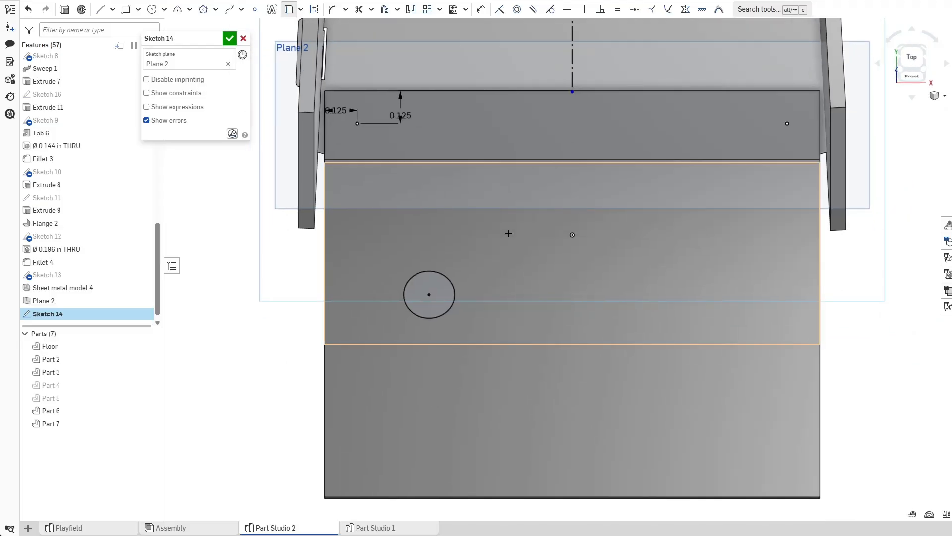
click(152, 9)
scroll(431, 297, up, 3)
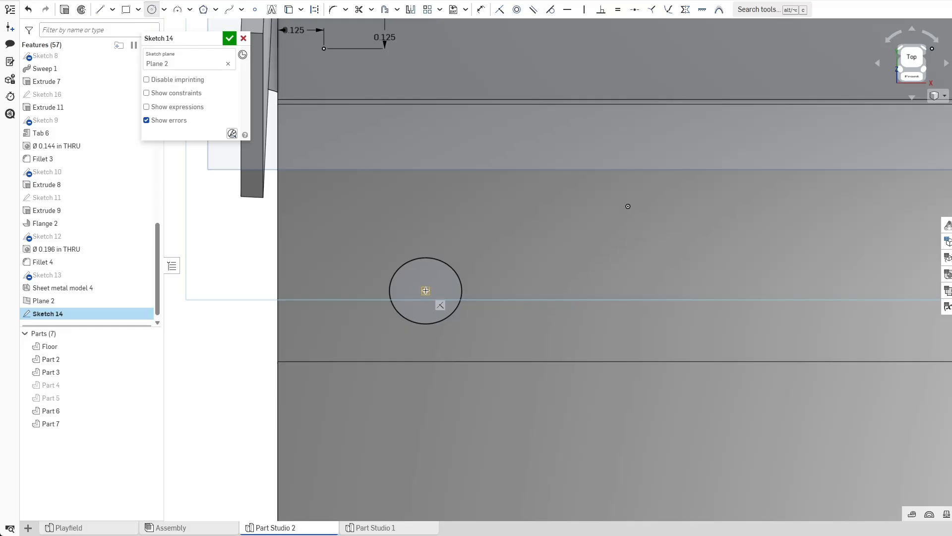
click(454, 329)
text(0.25)
key(Return)
key(Escape)
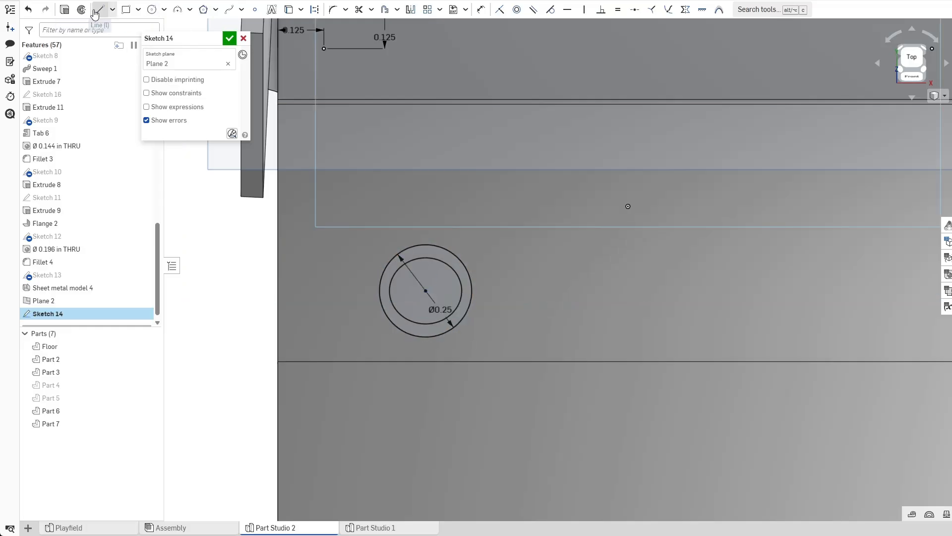
Draw two horizontal lines from the part's left edge, one above and one below the circle.
click(289, 9)
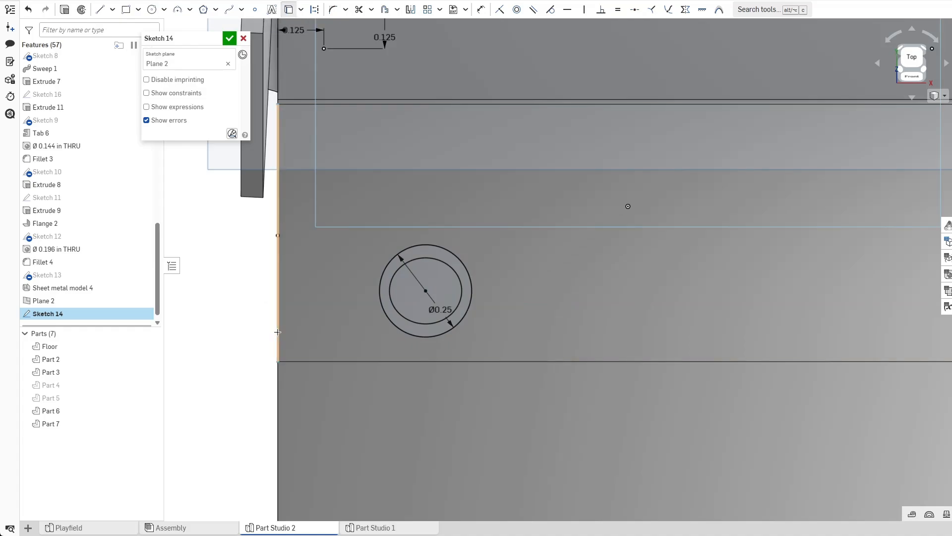
click(100, 9)
click(278, 347)
click(532, 346)
key(Escape)
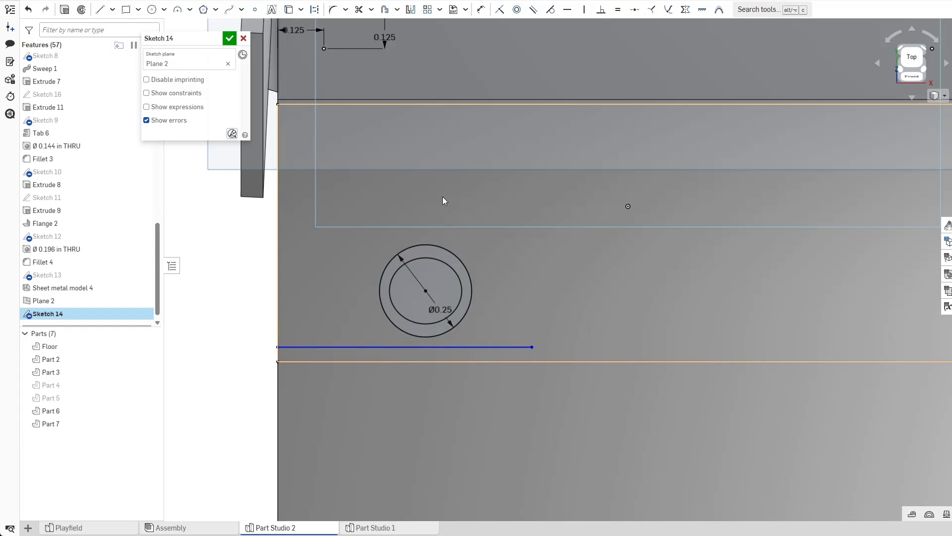
key(l)
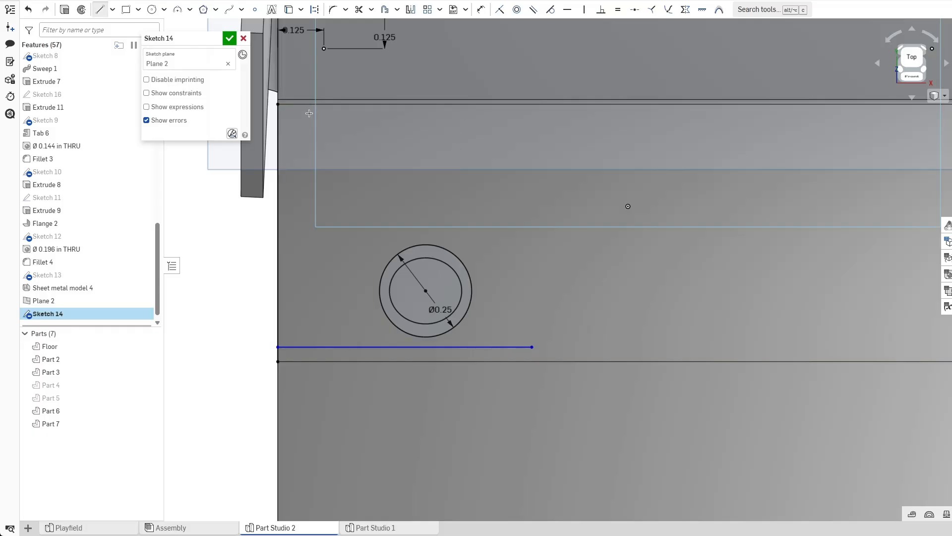
click(278, 217)
click(551, 216)
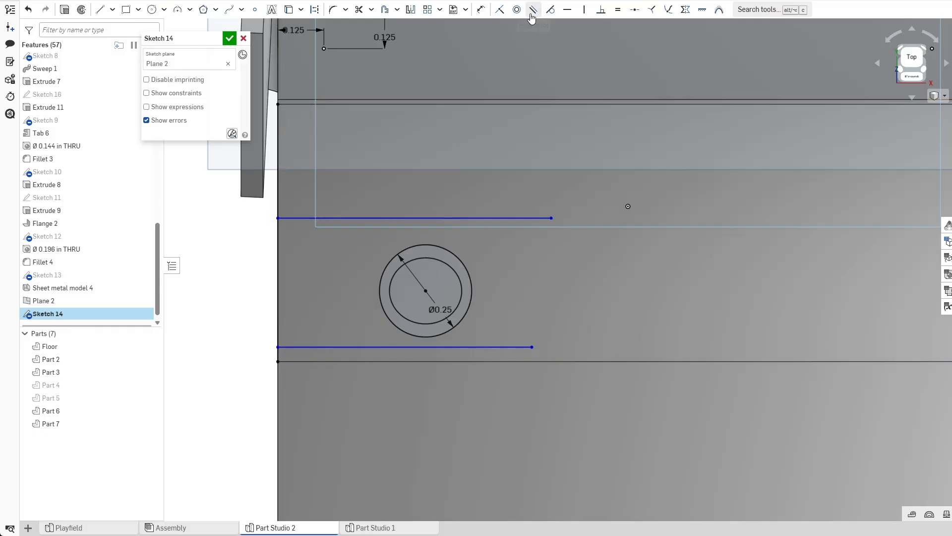
Make both horizontal lines tangent to the 0.25 in circle.
click(550, 9)
click(439, 216)
click(442, 247)
click(466, 346)
click(470, 301)
key(Escape)
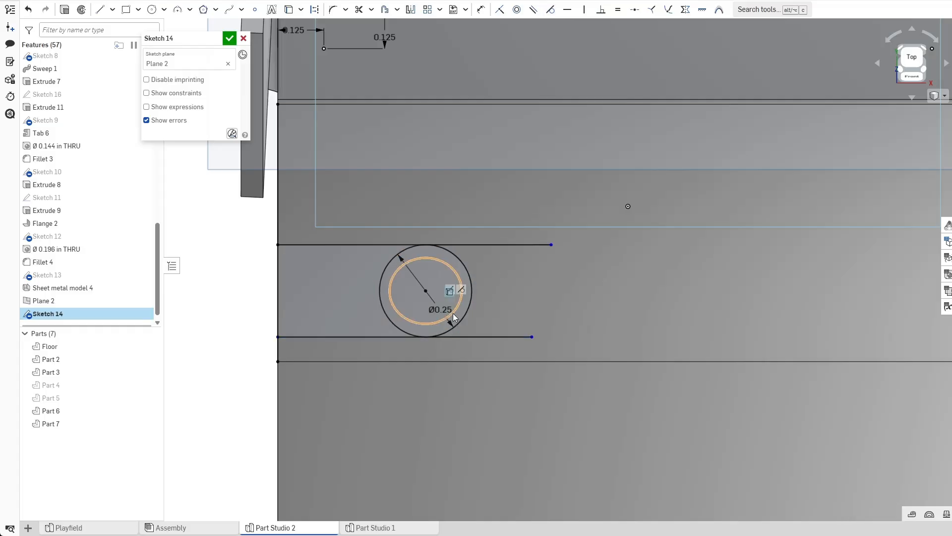
Trim the excess line ends and the circle's left half to form a slot.
key(d)
key(m)
click(498, 337)
click(491, 244)
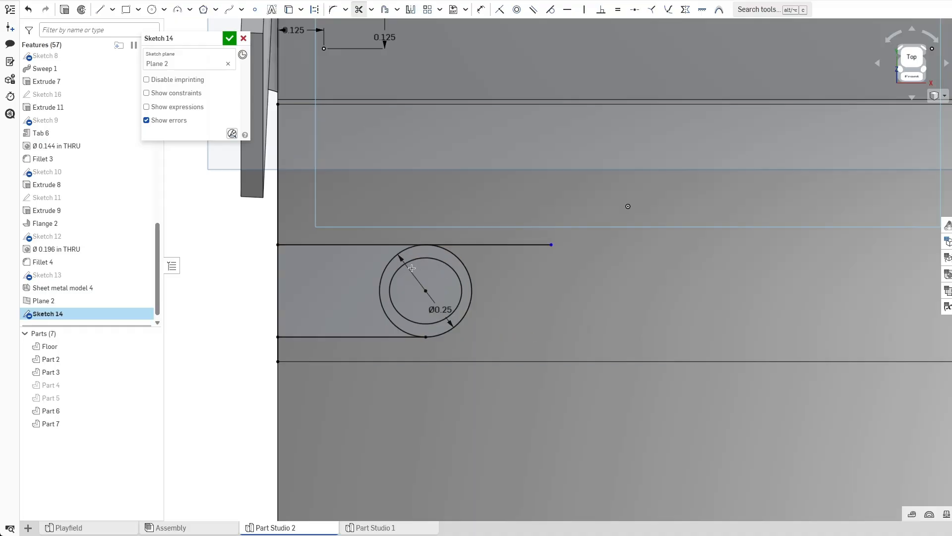
click(386, 284)
key(Escape)
Mirror the slot across the vertical construction line.
key(f)
key(ctrl+z)
scroll(589, 302, up, 3)
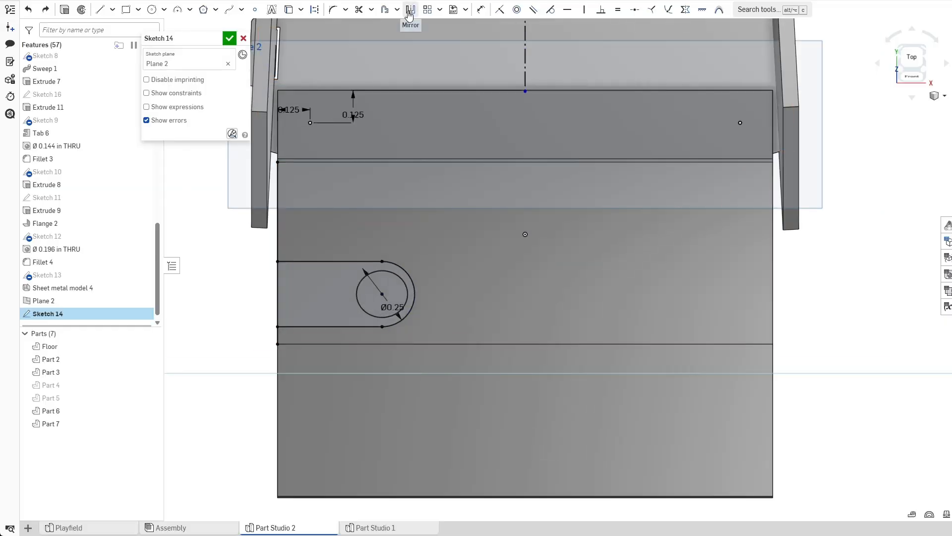
click(410, 10)
click(525, 75)
drag(238, 246, 444, 338)
key(Escape)
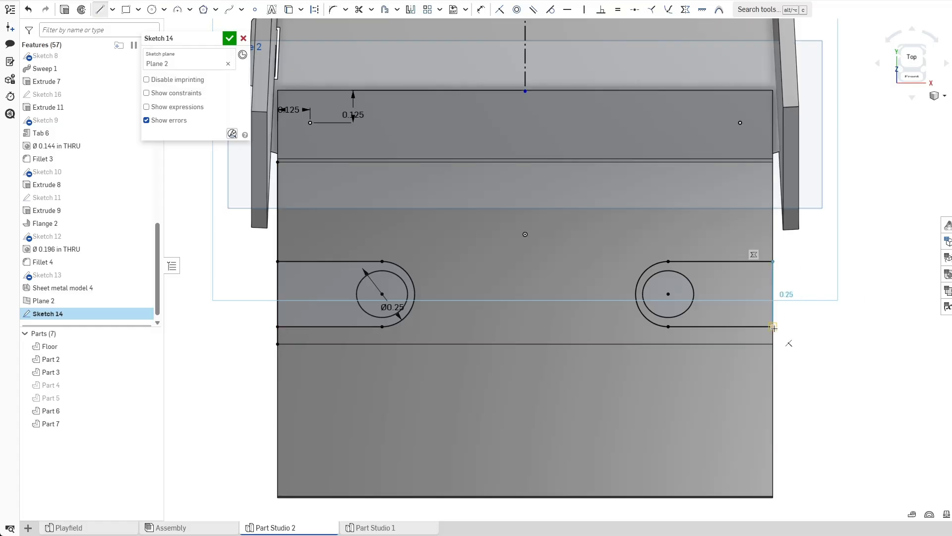
Finish the sketch and start a 0.126 in through-all hole at the two mirrored points.
scroll(774, 328, down, 2)
click(228, 40)
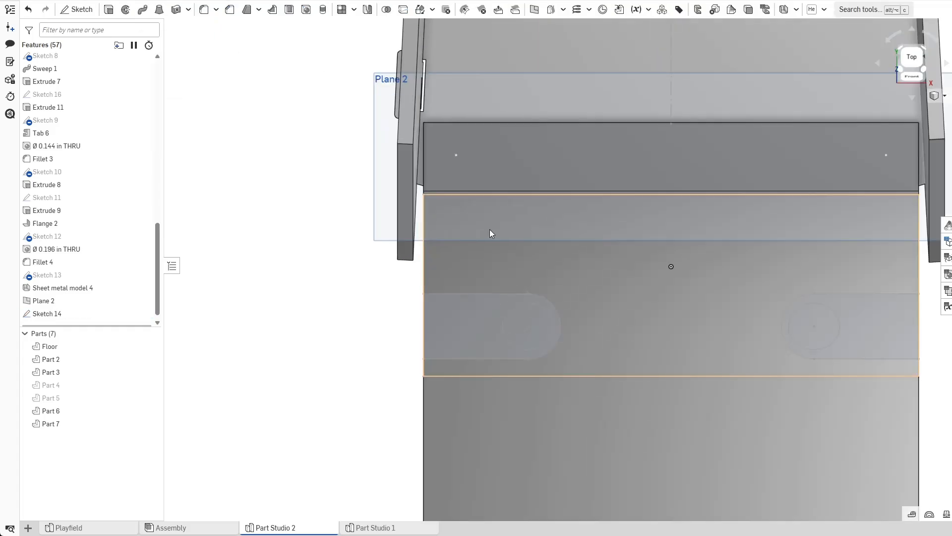
click(305, 10)
click(456, 155)
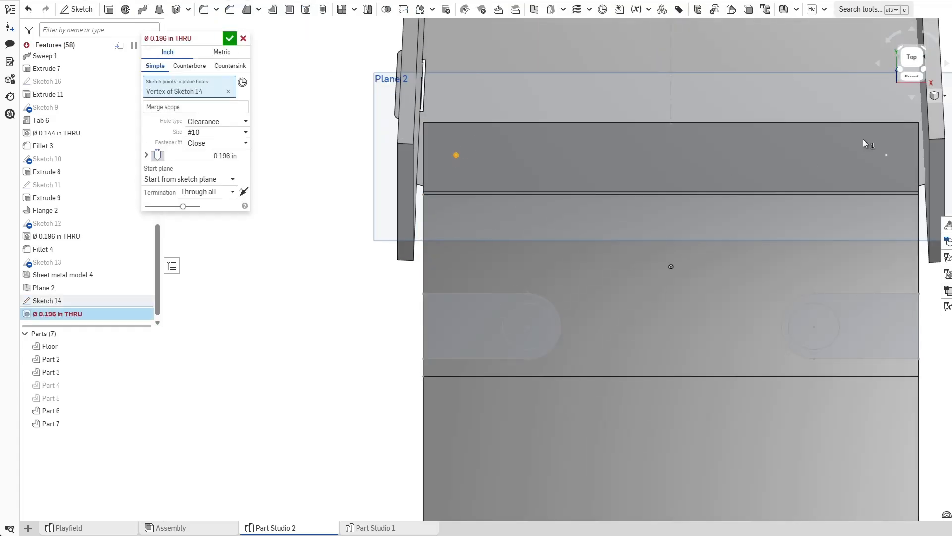
click(886, 155)
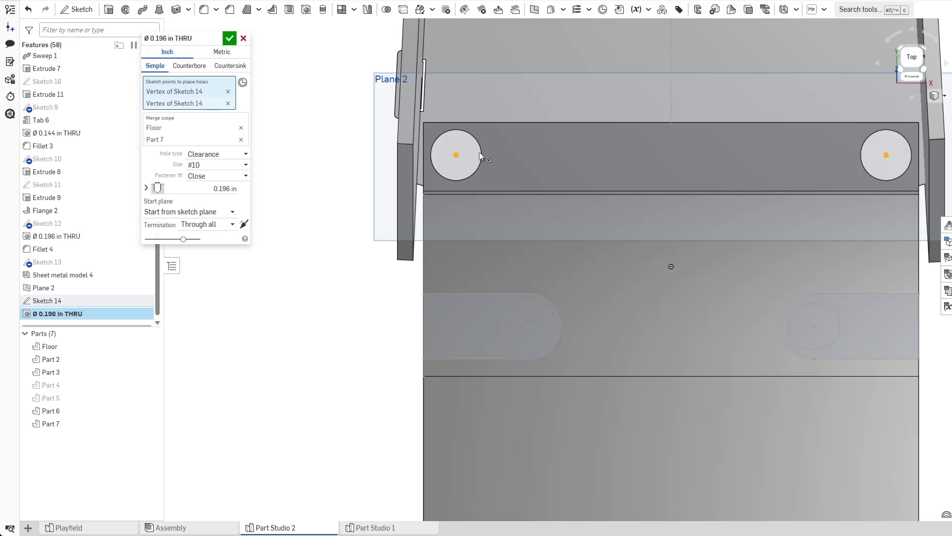
right_drag(406, 177, 460, 230)
click(190, 193)
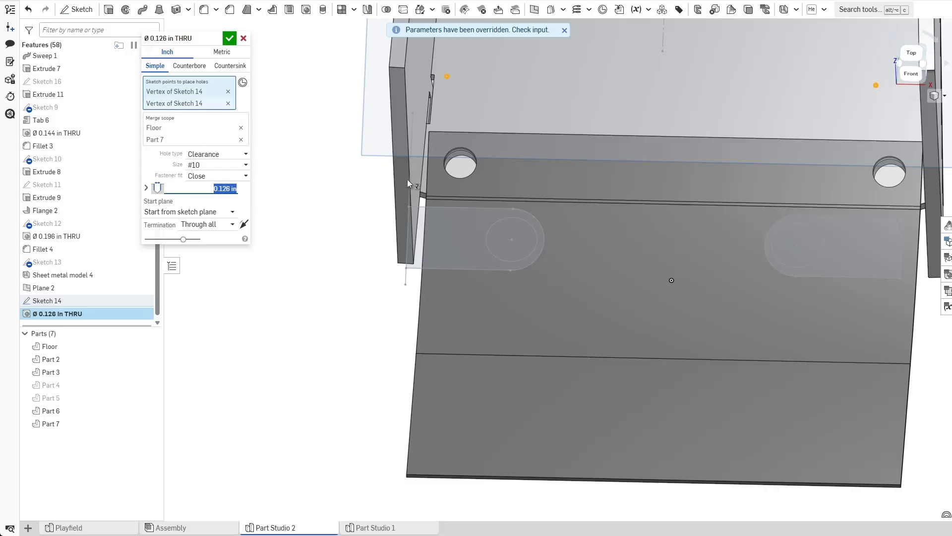
Set the hole's merge scope to Part 7 and Floor, then confirm the hole.
right_drag(401, 186, 505, 131)
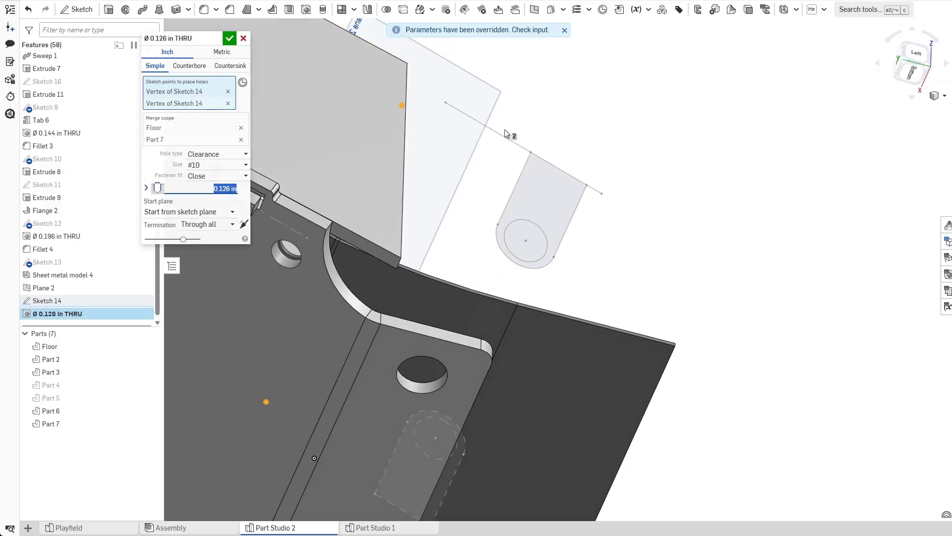
middle_drag(369, 247, 538, 197)
scroll(538, 197, up, 2)
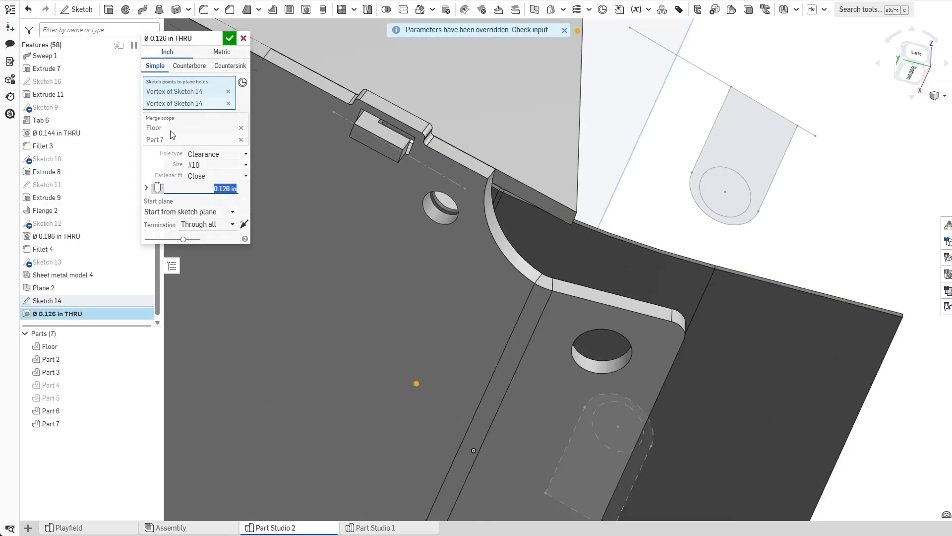
click(241, 141)
scroll(398, 190, down, 1)
right_drag(397, 190, 539, 204)
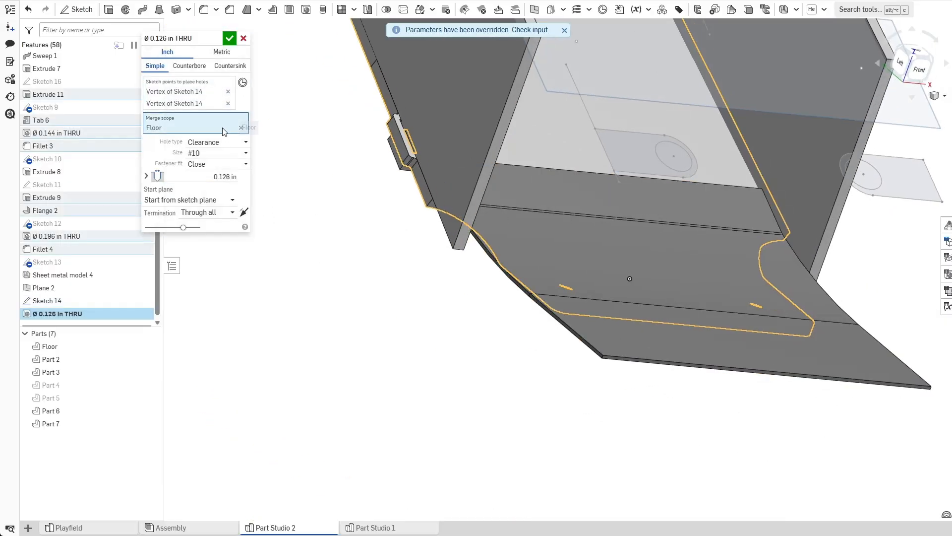
click(242, 128)
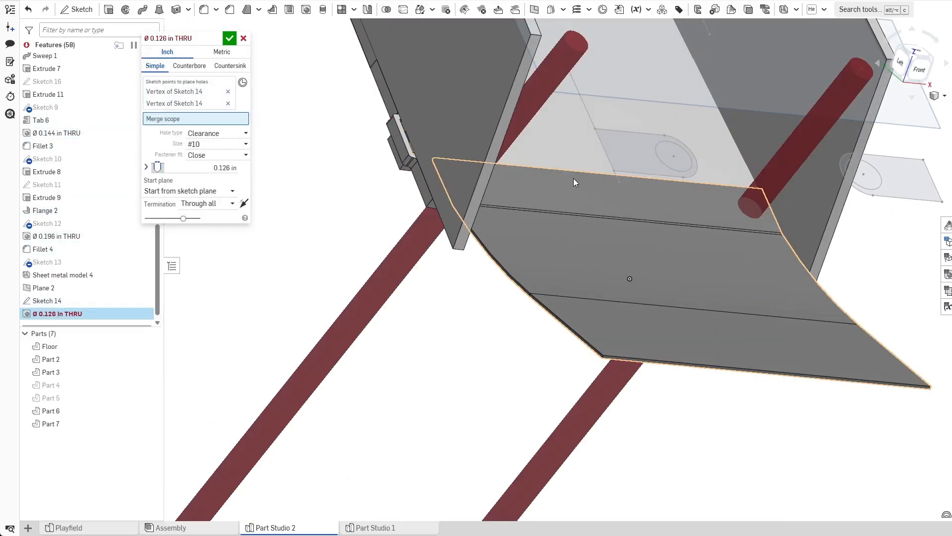
click(617, 190)
right_drag(423, 288, 565, 132)
middle_drag(587, 161, 534, 223)
scroll(534, 223, up, 1)
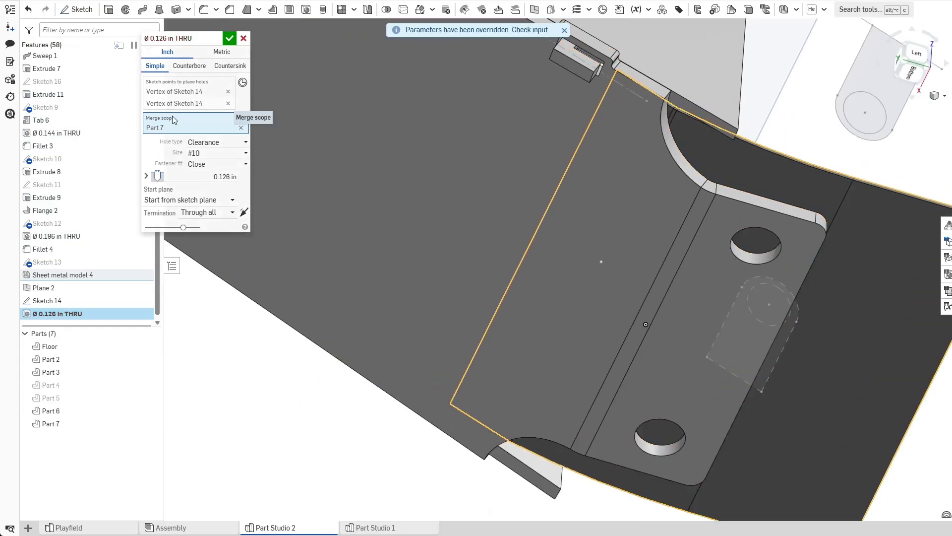
click(433, 285)
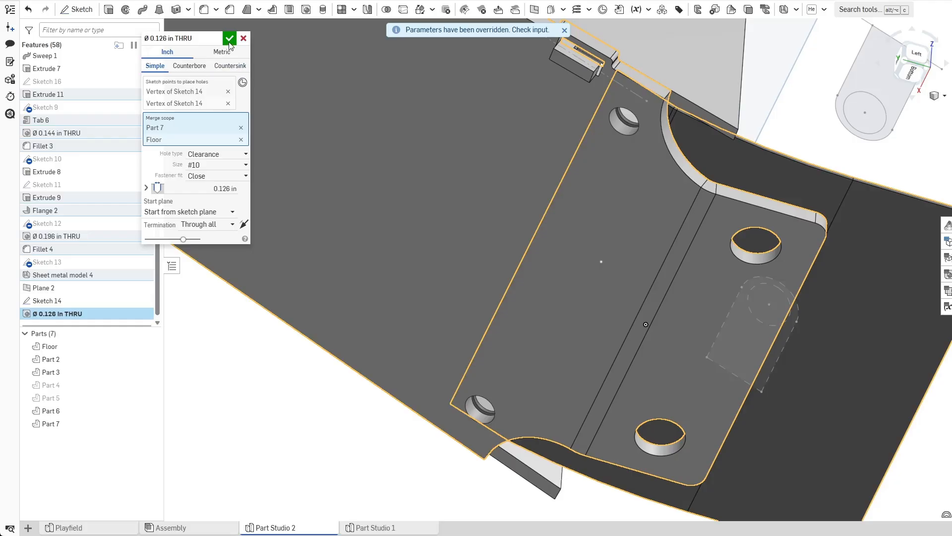
click(230, 39)
Show Sketch 14 and select the four slot regions for an extrude.
mouse_move(600, 206)
right_down()
mouse_move(615, 169)
mouse_move(506, 223)
mouse_move(446, 233)
right_up()
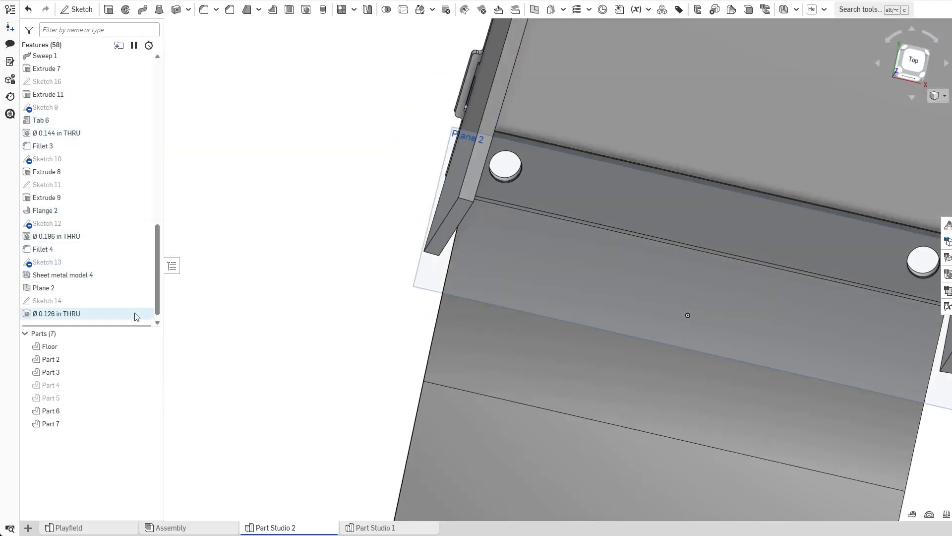
click(144, 301)
click(478, 374)
key(shift+e)
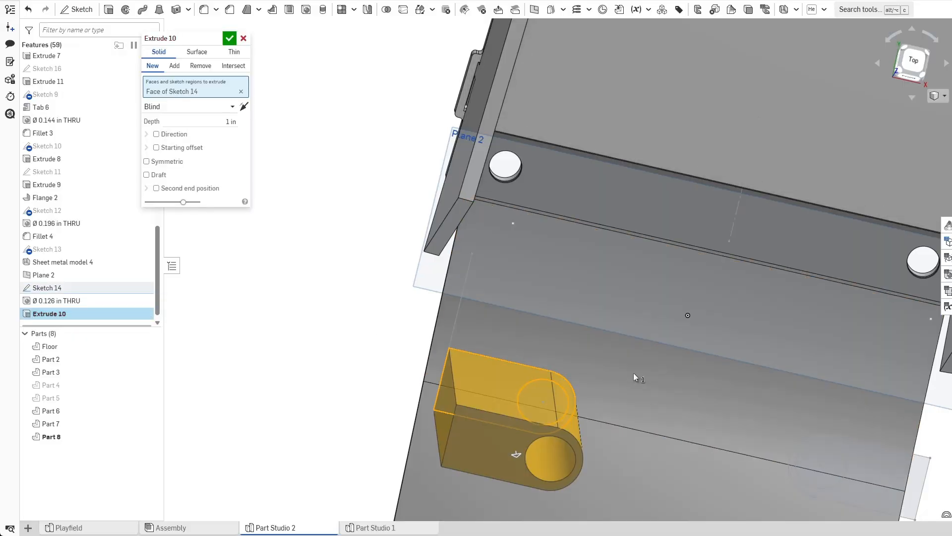
middle_drag(633, 376, 576, 258)
click(816, 346)
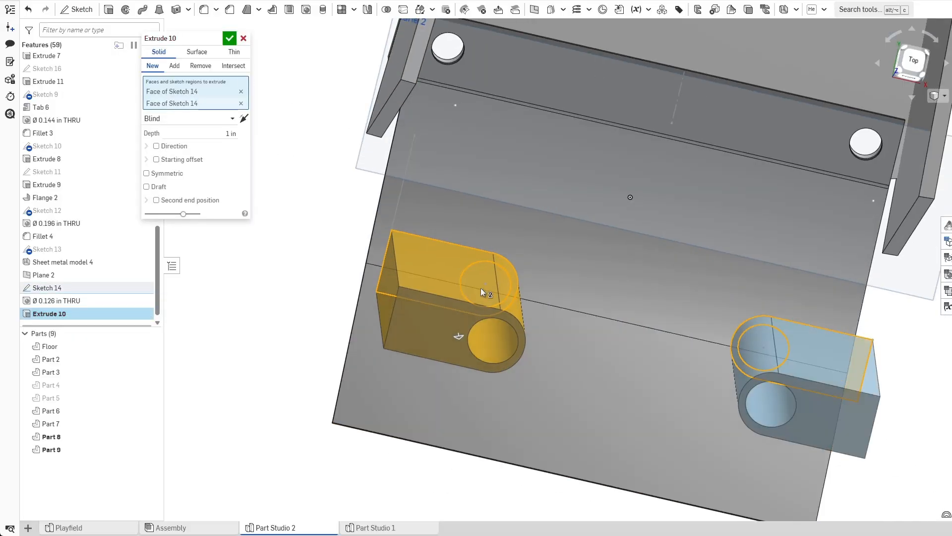
click(484, 294)
click(759, 347)
Set the extrude to remove Through all, scoped to Part 7, and confirm.
click(201, 65)
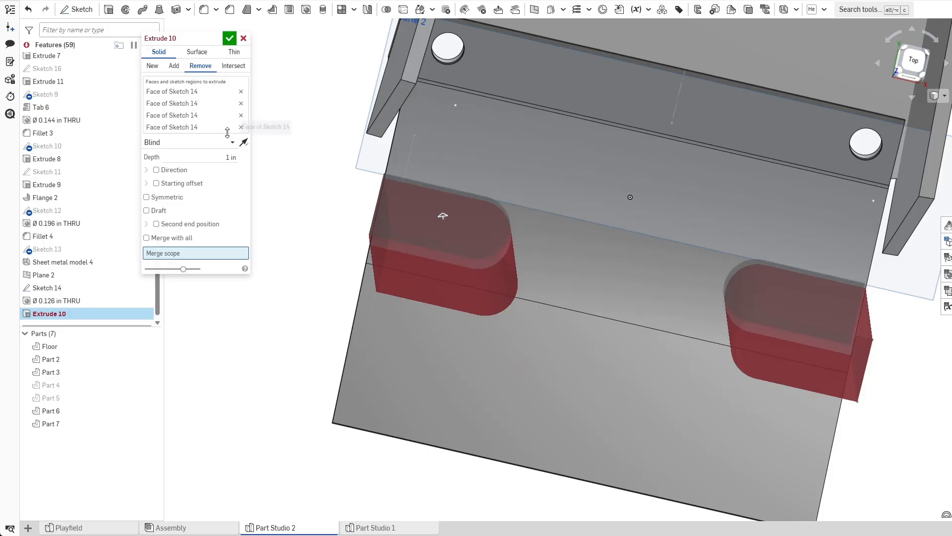
click(229, 144)
click(180, 222)
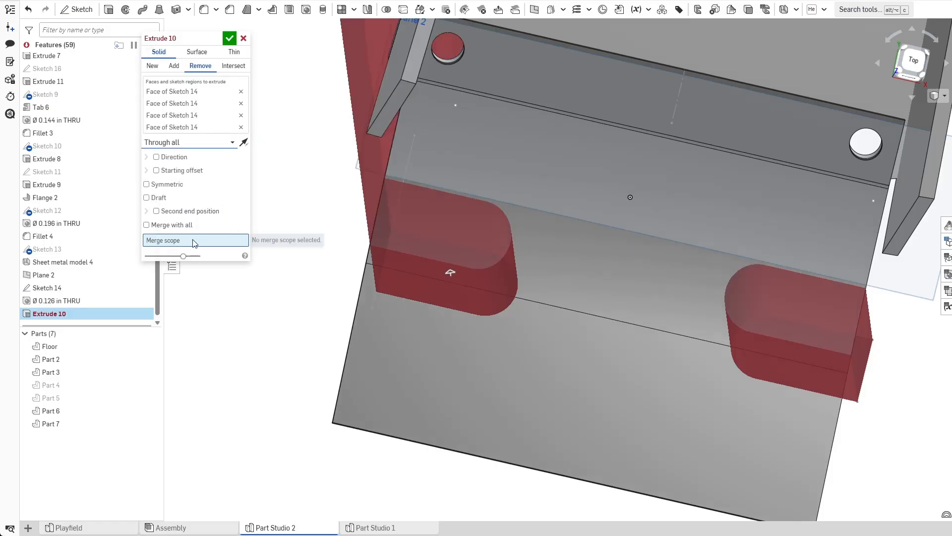
click(564, 389)
right_drag(563, 391, 563, 365)
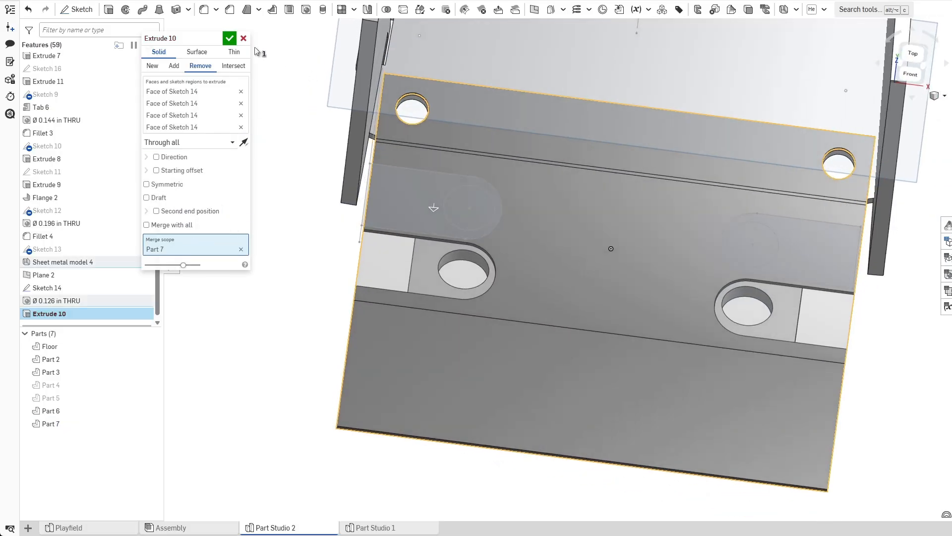
click(230, 39)
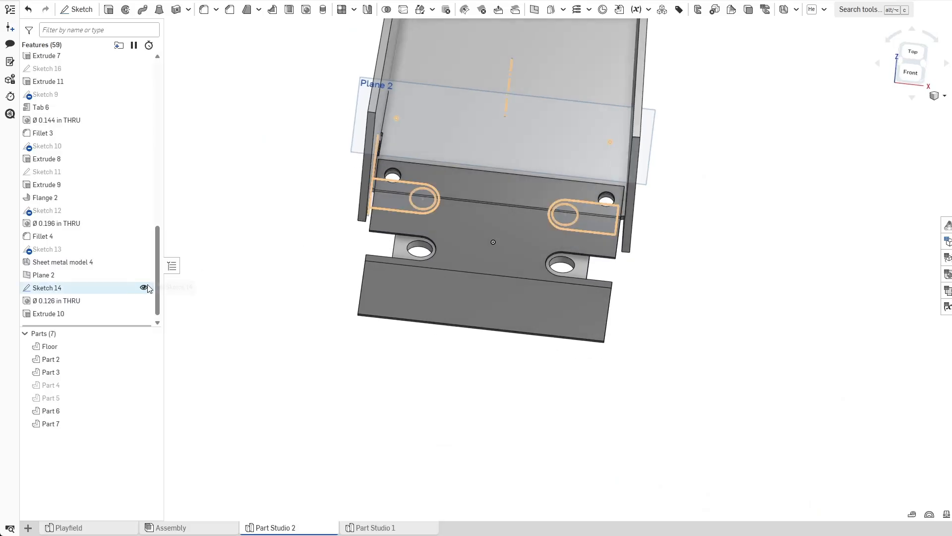
Hide Sketch 14.
click(144, 287)
mouse_move(213, 268)
right_down()
mouse_move(272, 255)
mouse_move(281, 278)
mouse_move(293, 281)
right_up()
scroll(442, 245, up, 3)
right_drag(443, 245, 440, 312)
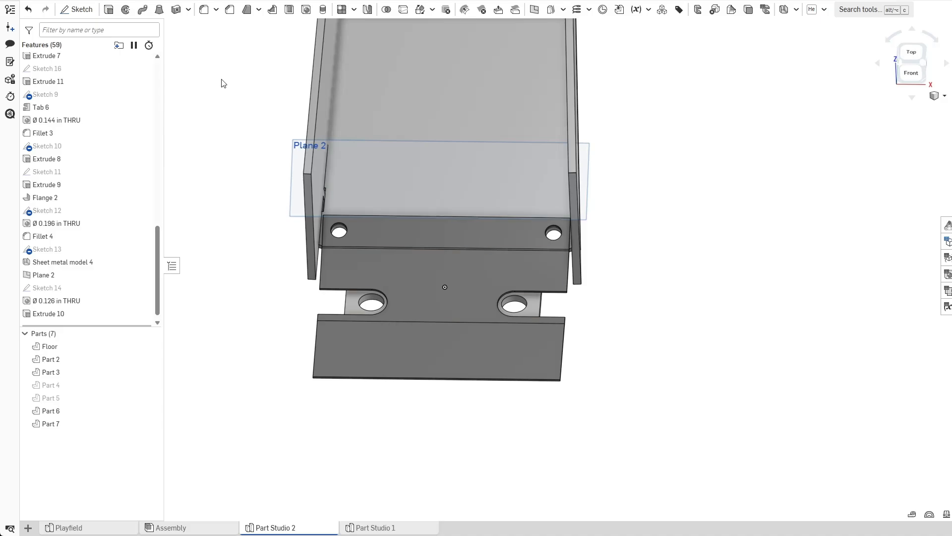
Fillet the apron's four outer corner edges with a 0.125 in radius, hiding Part 2 and Part 3 to reach them.
click(204, 11)
scroll(276, 379, up, 5)
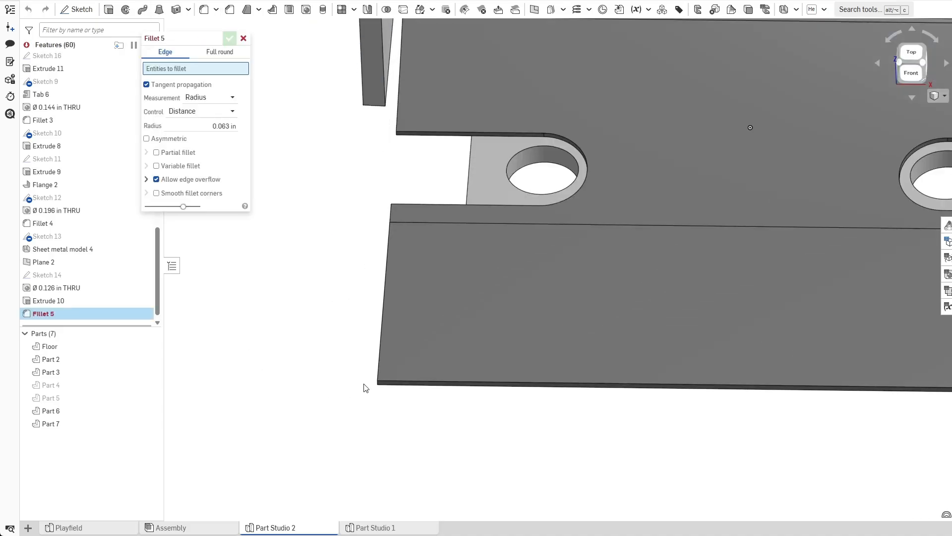
click(377, 385)
middle_drag(703, 408, 453, 390)
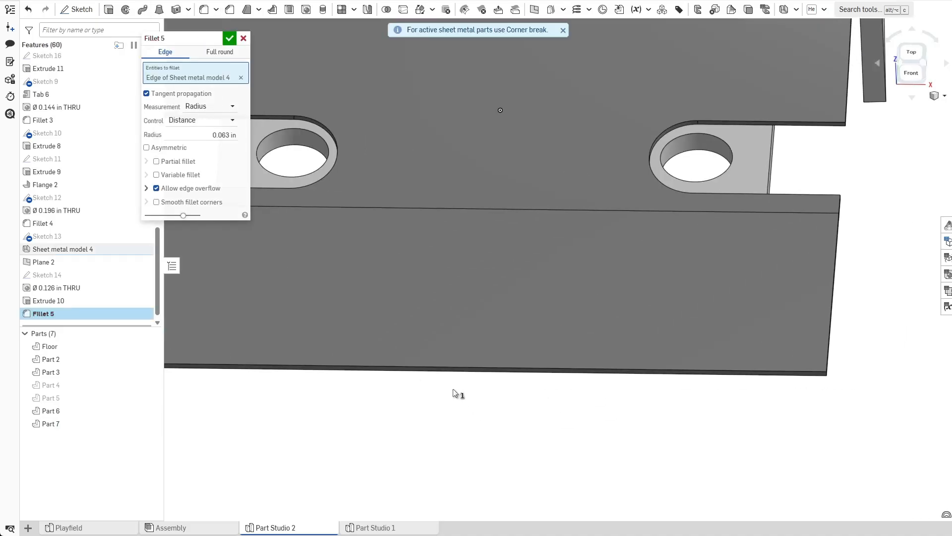
click(826, 374)
scroll(823, 429, down, 5)
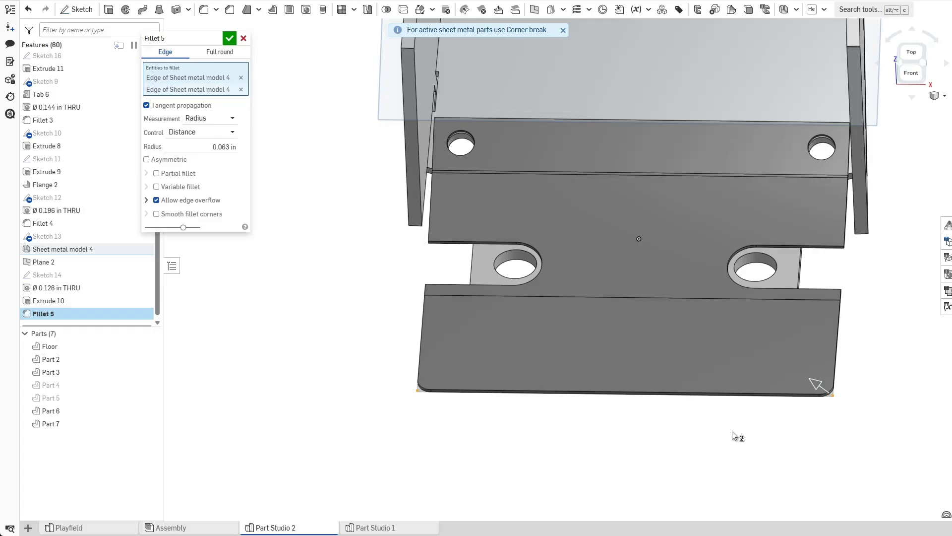
scroll(506, 145, up, 5)
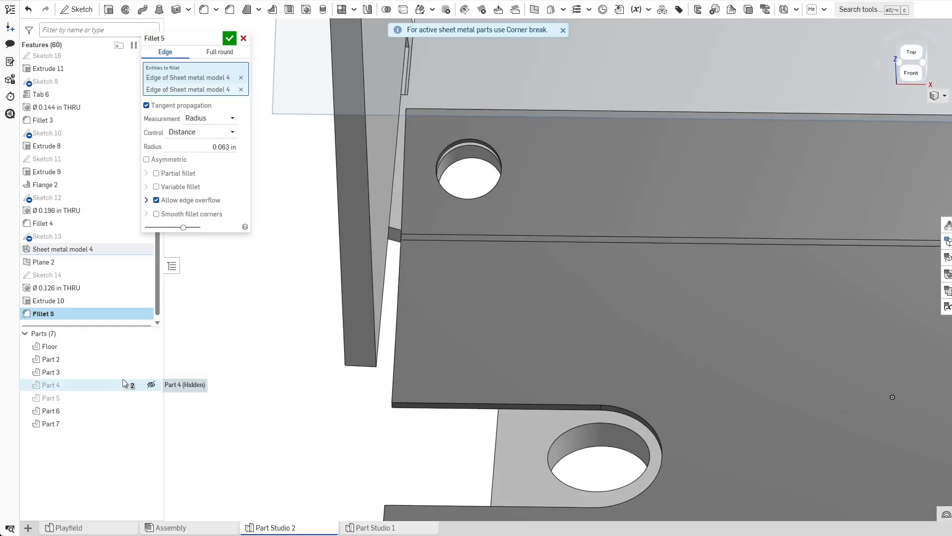
click(152, 360)
click(151, 372)
right_drag(278, 235, 359, 247)
click(456, 168)
right_drag(608, 248, 634, 166)
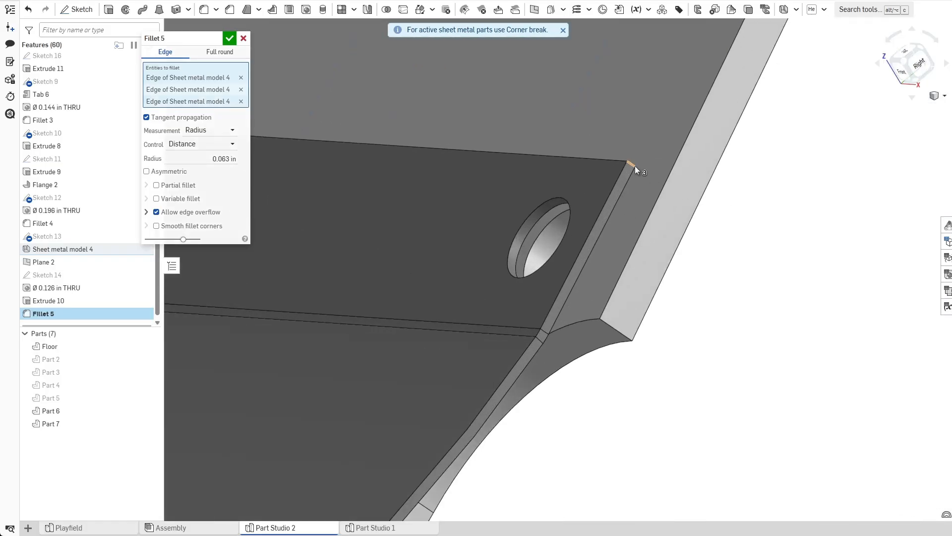
click(636, 165)
scroll(645, 197, down, 5)
right_drag(549, 235, 597, 248)
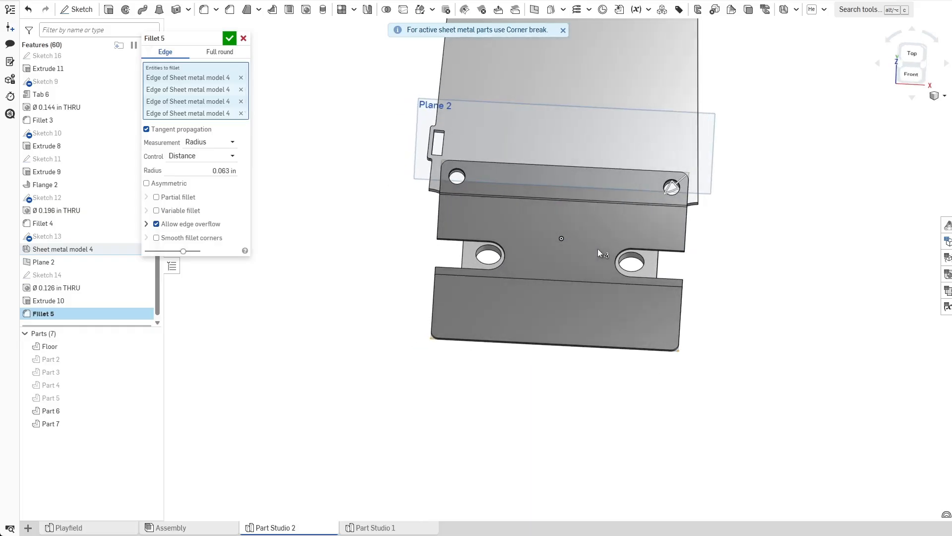
click(217, 171)
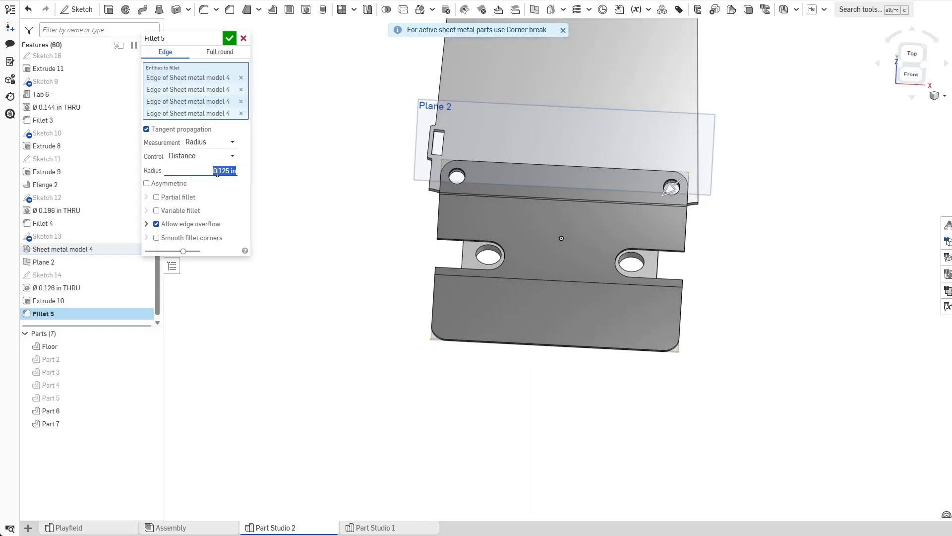
click(234, 39)
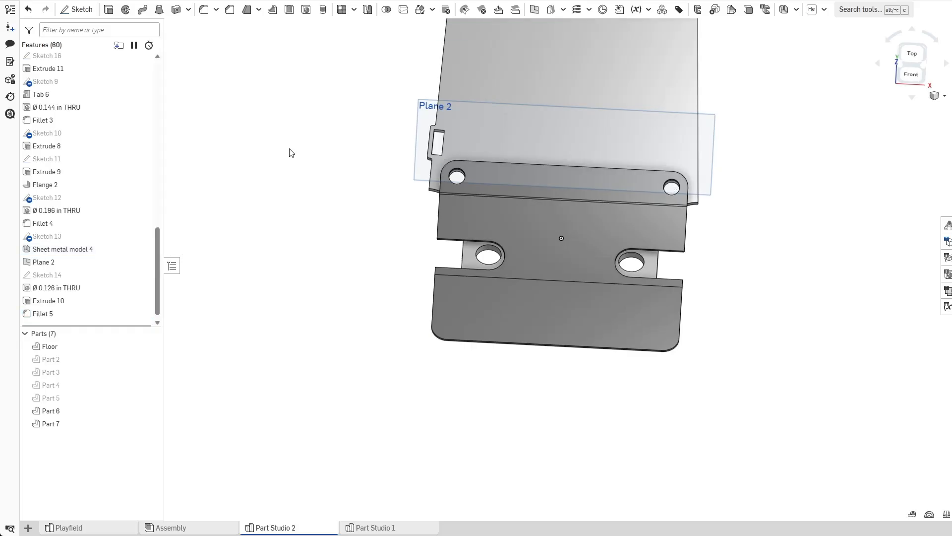
Show Part 2 and Part 3 again.
click(151, 359)
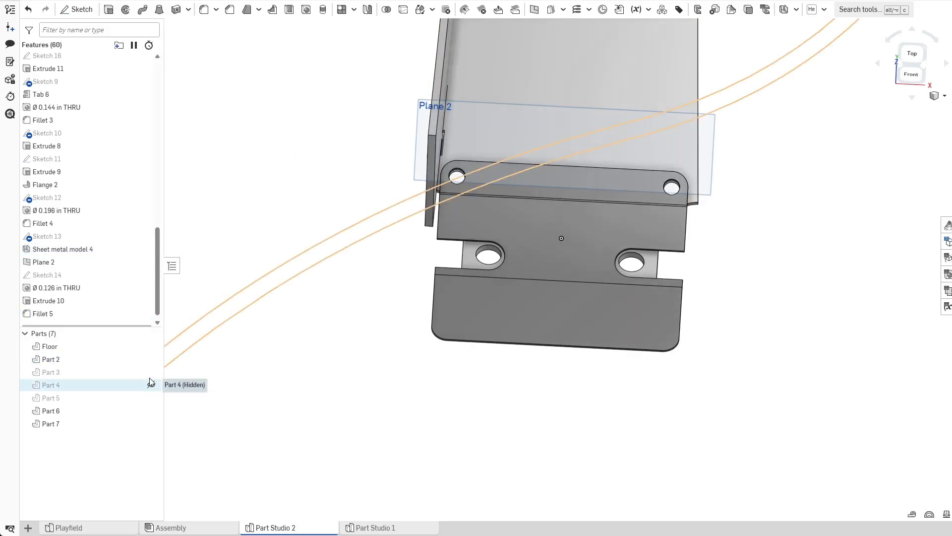
click(151, 372)
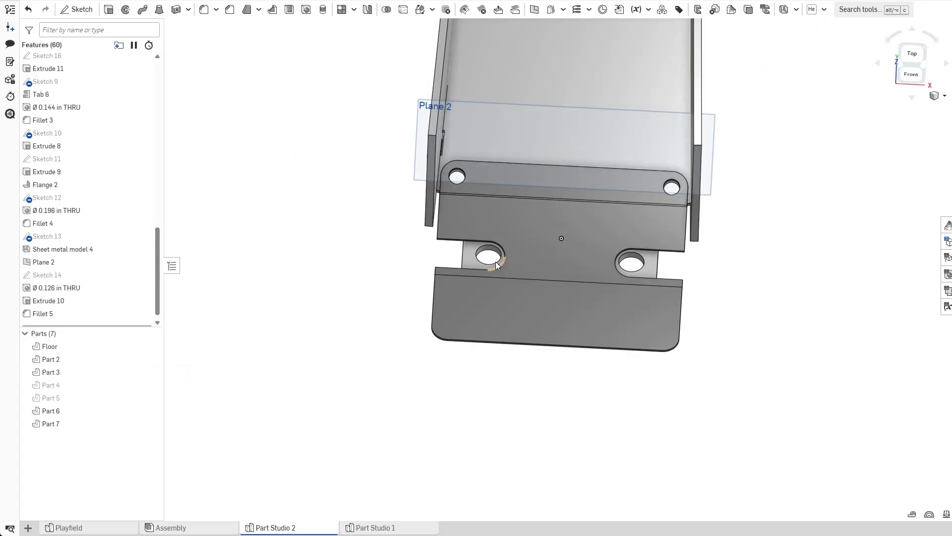
scroll(406, 282, up, 2)
right_drag(406, 279, 408, 276)
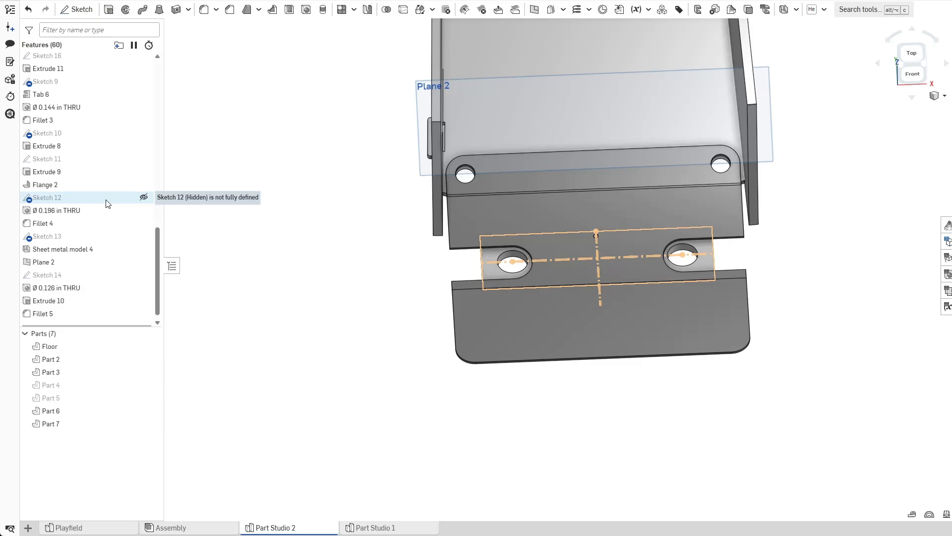
Edit Sketch 11 and set both relief circle diameters to 0.4 in.
double_click(107, 158)
double_click(504, 208)
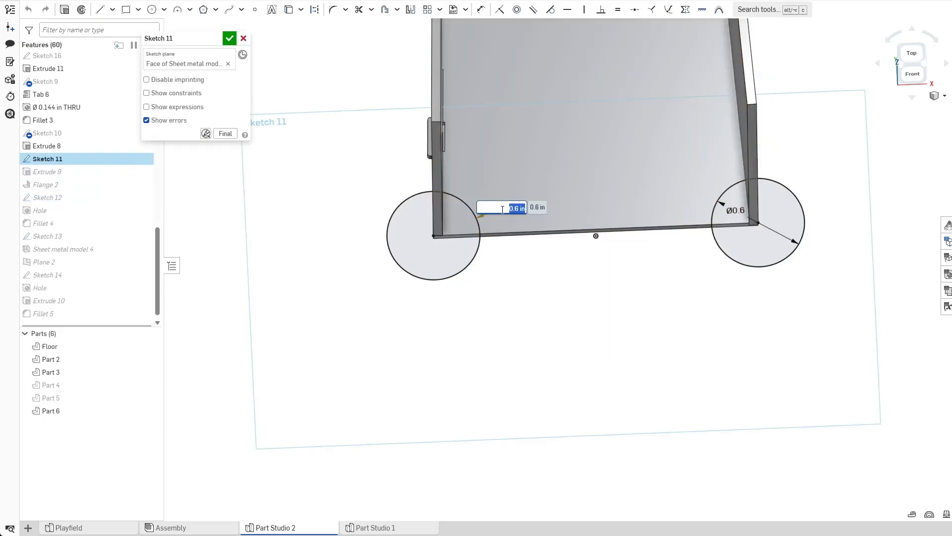
text(.4)
key(Return)
double_click(739, 210)
text(.4)
key(Return)
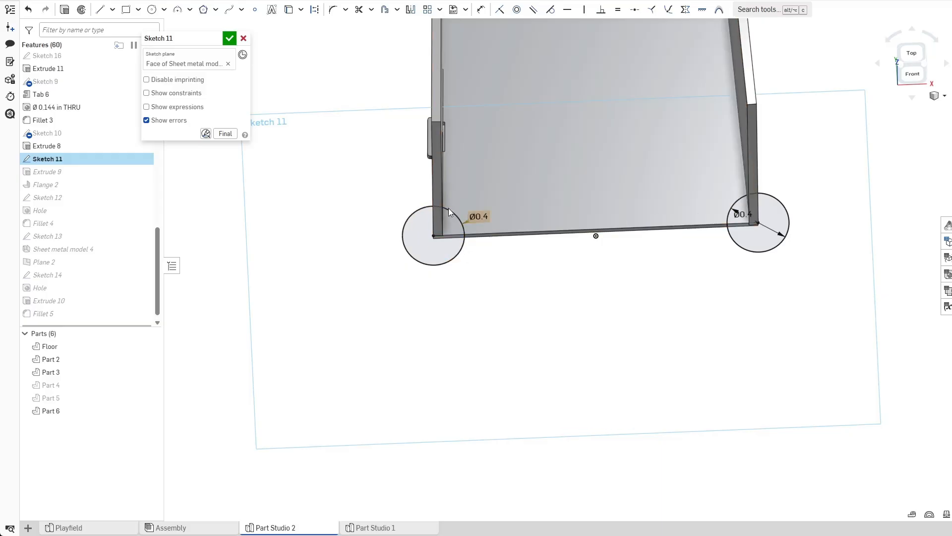
click(229, 38)
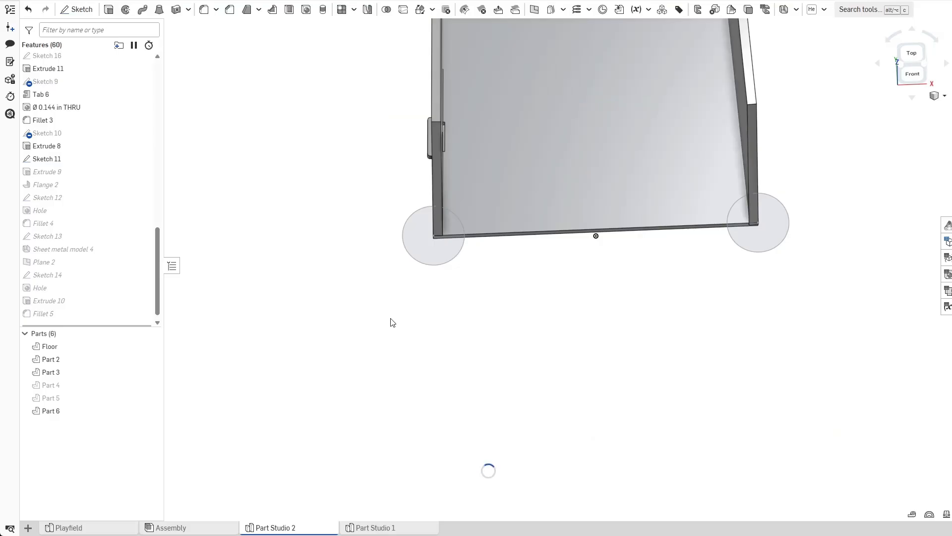
Edit Sketch 12 and set the hole's offset from the flange edge to 0.175 in.
right_drag(356, 334, 378, 349)
middle_drag(357, 330, 302, 328)
scroll(302, 328, up, 2)
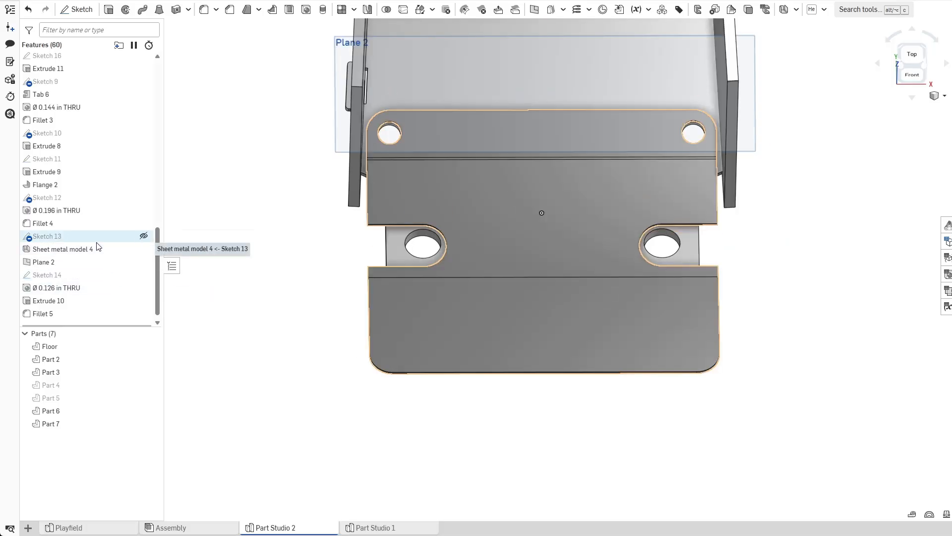
double_click(91, 198)
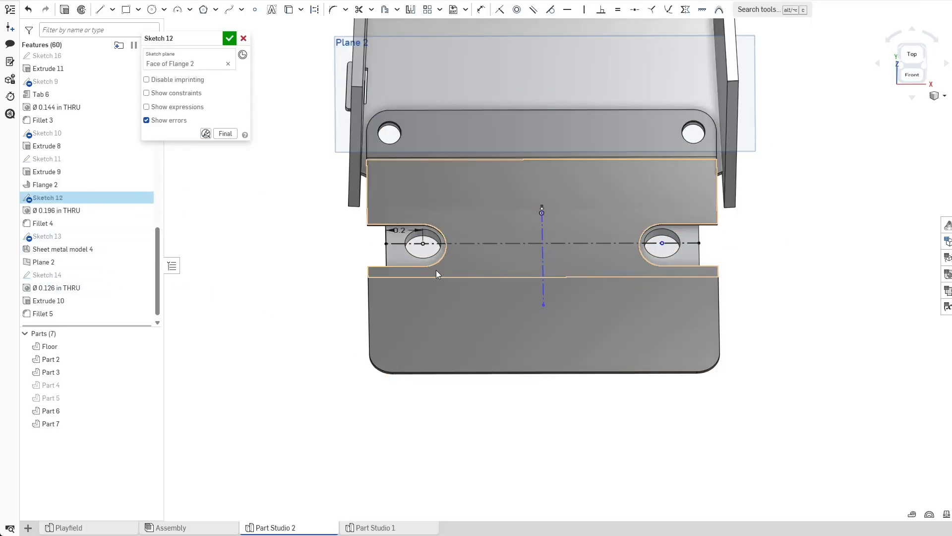
double_click(399, 231)
text(0.175)
key(Return)
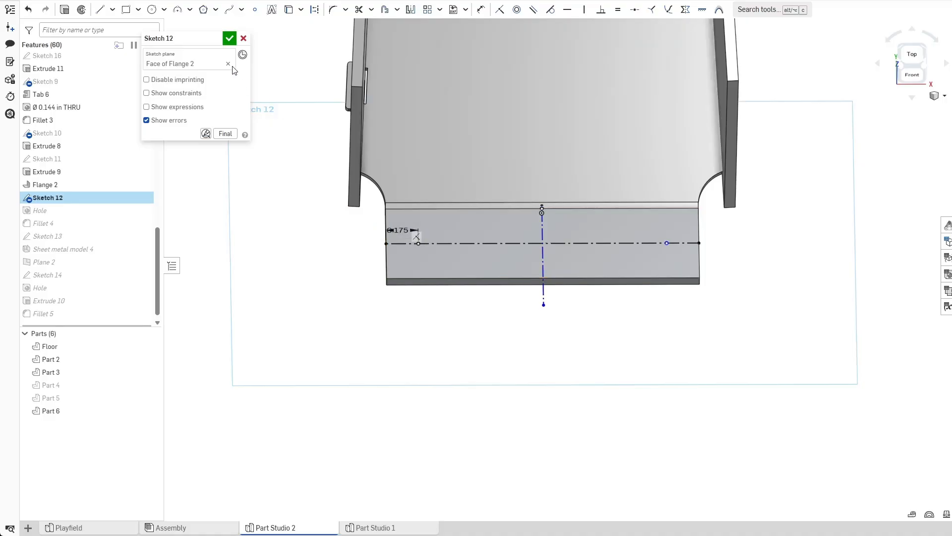
key(Return)
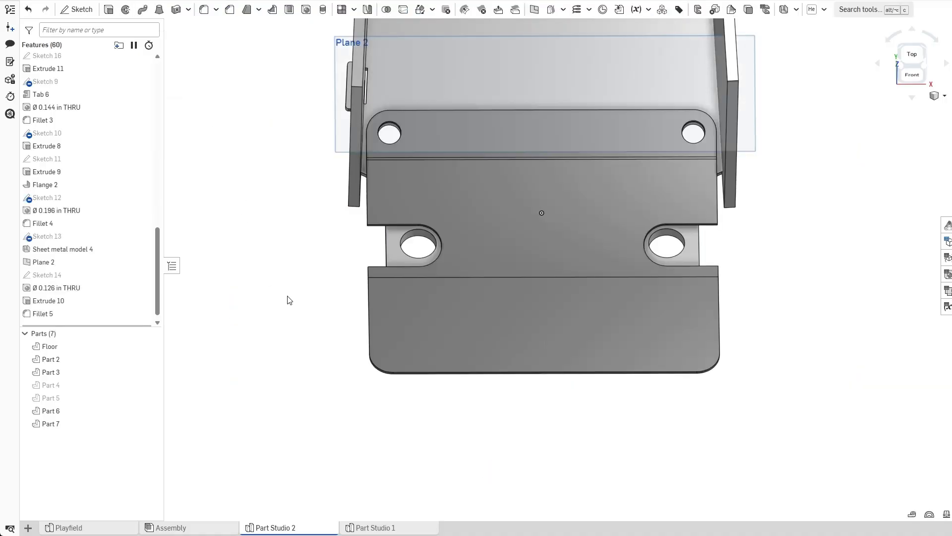
Hide the planes and the origin in the model view.
scroll(334, 320, down, 2)
right_drag(461, 391, 480, 408)
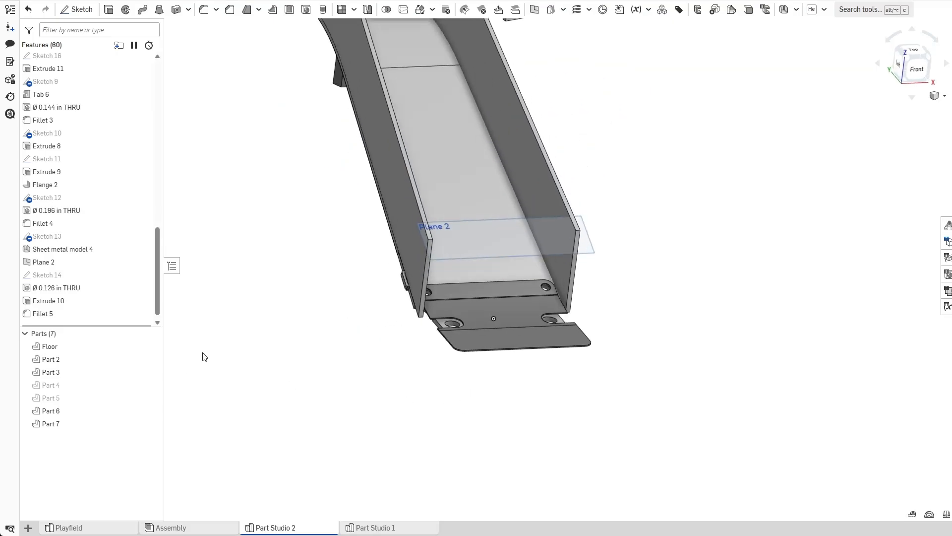
key(p)
key(p)
right_drag(361, 410, 443, 433)
middle_drag(443, 432, 546, 385)
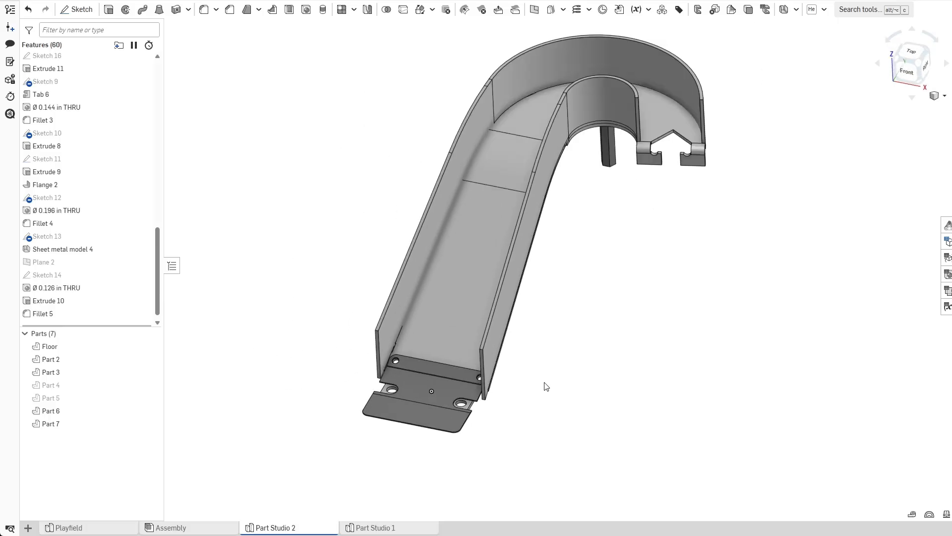
scroll(546, 385, up, 3)
scroll(133, 129, up, 10)
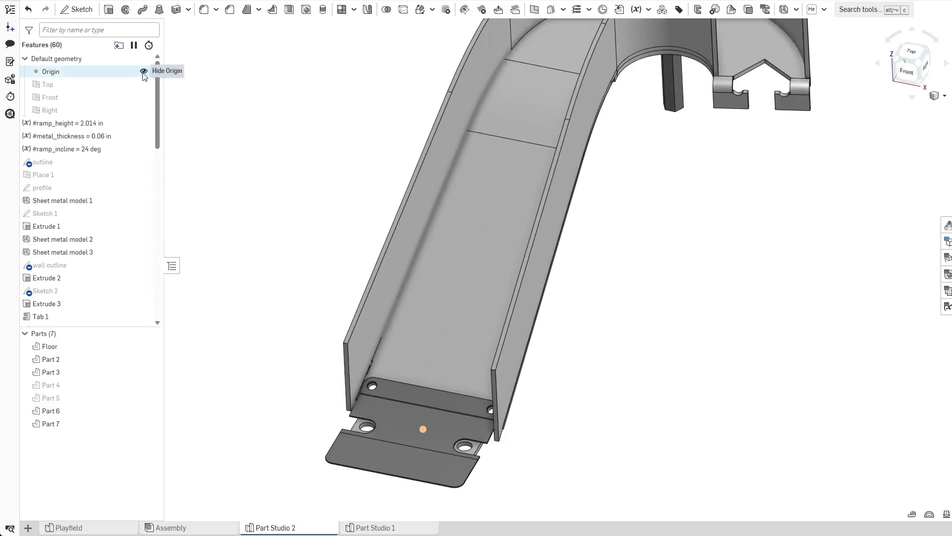
click(144, 73)
scroll(290, 155, down, 3)
right_drag(303, 165, 372, 237)
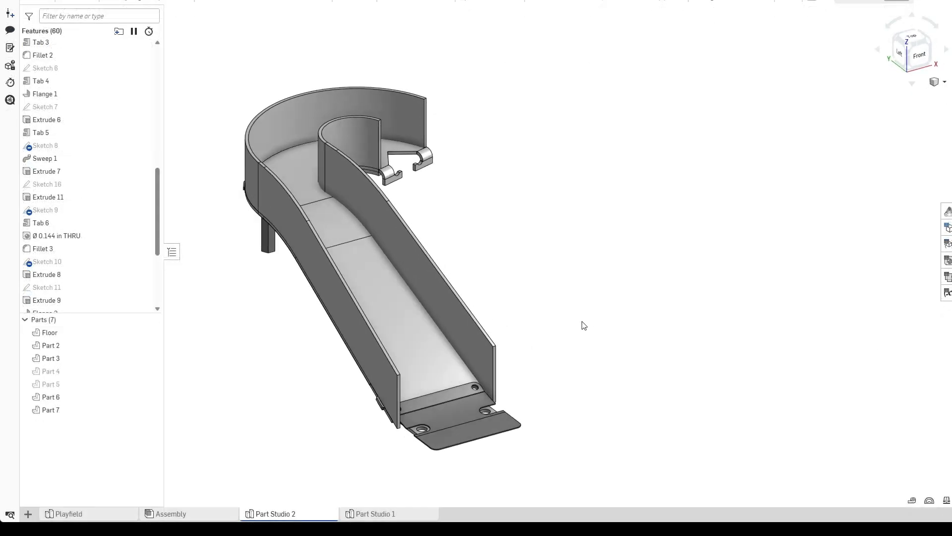
mouse_move(577, 319)
right_down()
mouse_move(565, 336)
mouse_move(638, 278)
mouse_move(559, 321)
mouse_move(532, 324)
mouse_move(578, 320)
mouse_move(570, 323)
right_up()
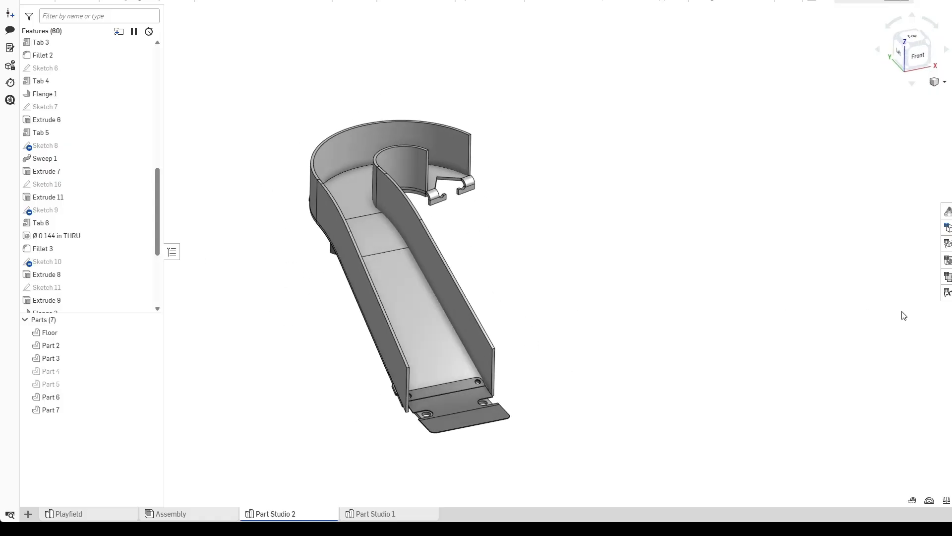
Open the sheet metal flat view and export the Floor's flat pattern as a DXF file in millimetres.
click(948, 276)
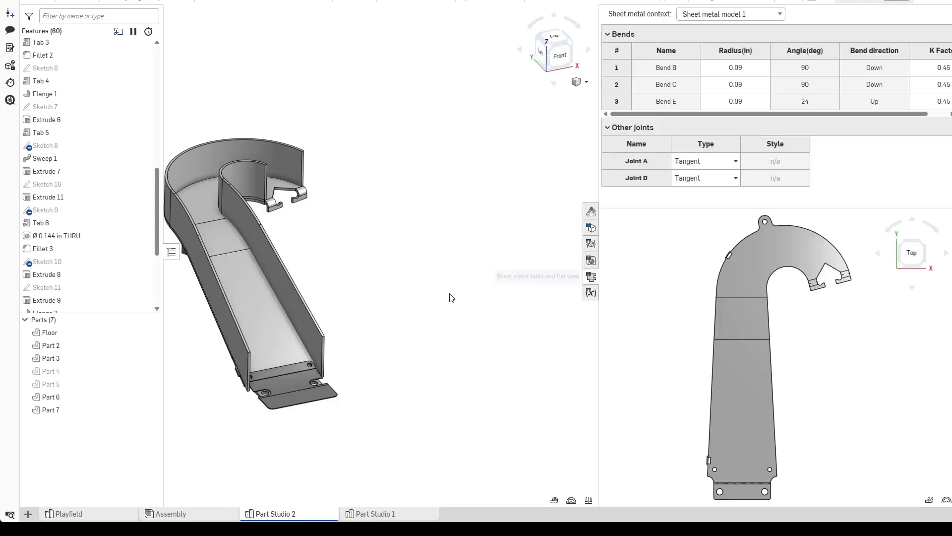
key(f)
scroll(516, 318, up, 1)
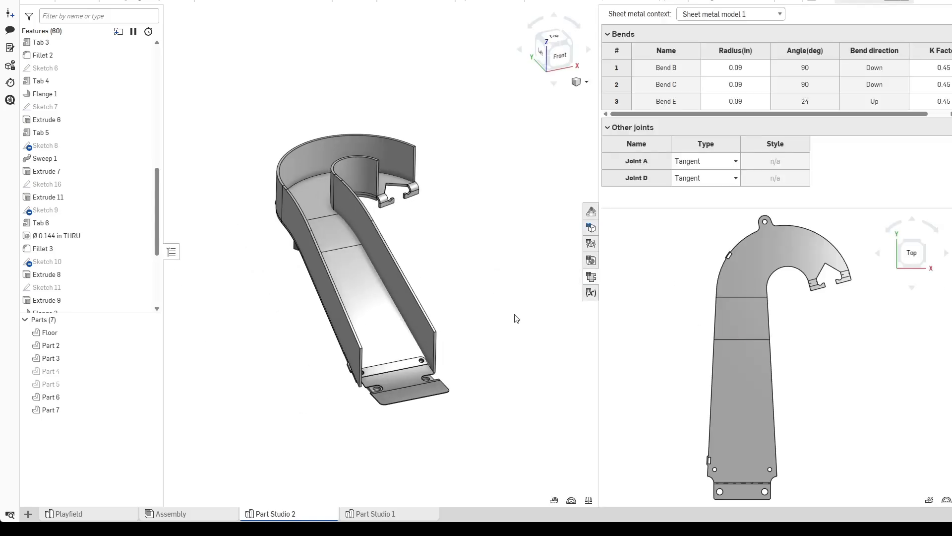
right_click(737, 356)
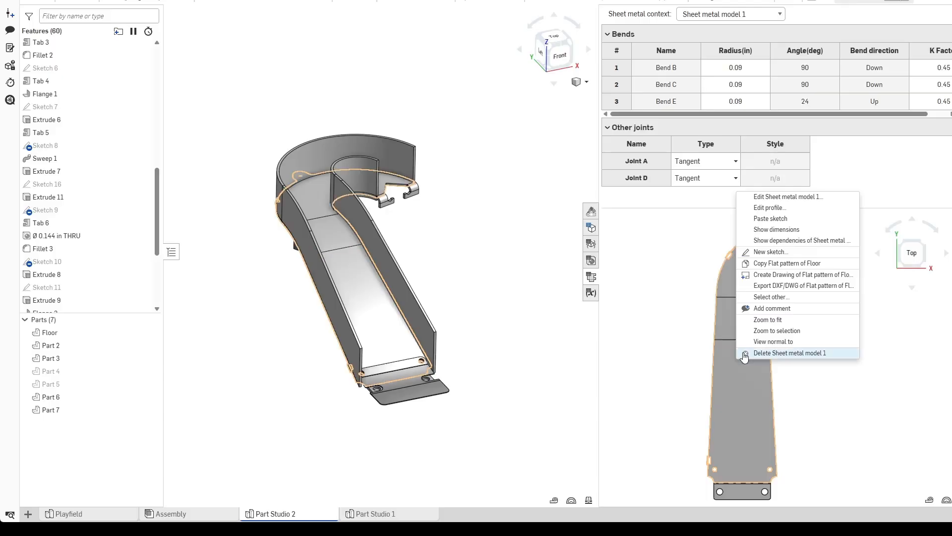
click(792, 291)
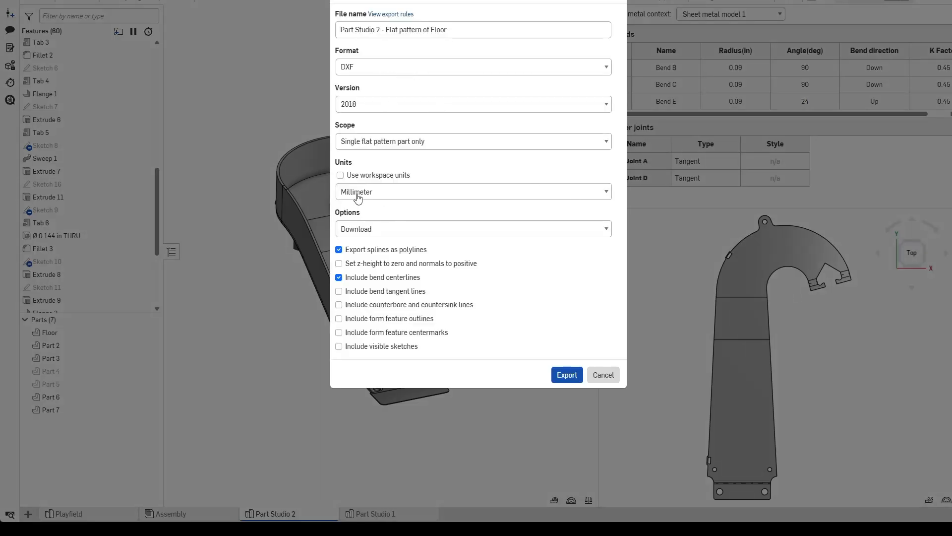
click(560, 376)
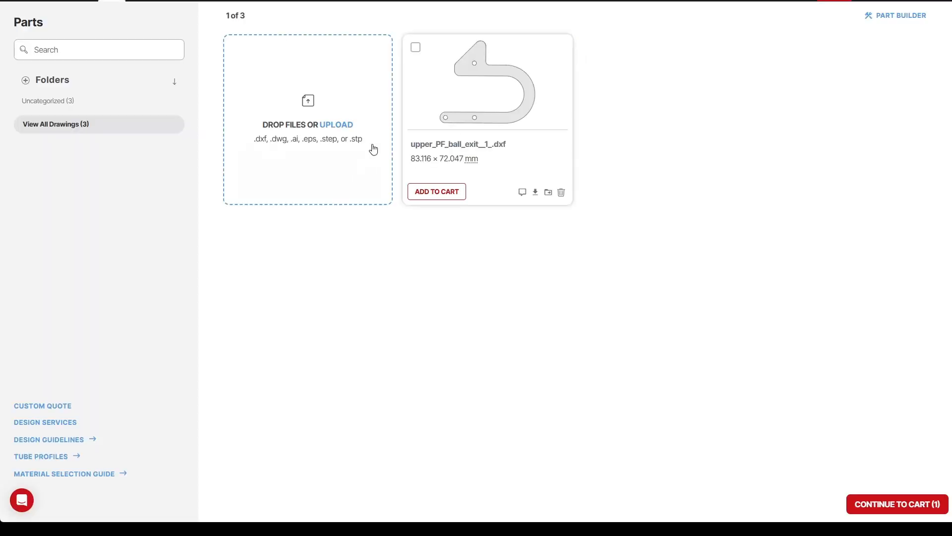
Switch to the parts ordering site, review the uploaded floor flat pattern, and delete it from the parts list.
double_click(432, 204)
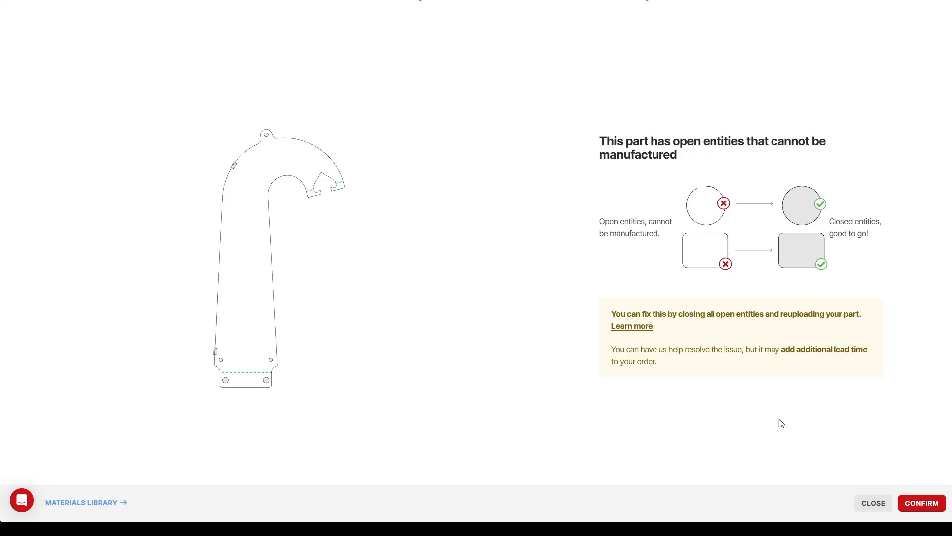
click(881, 503)
click(561, 193)
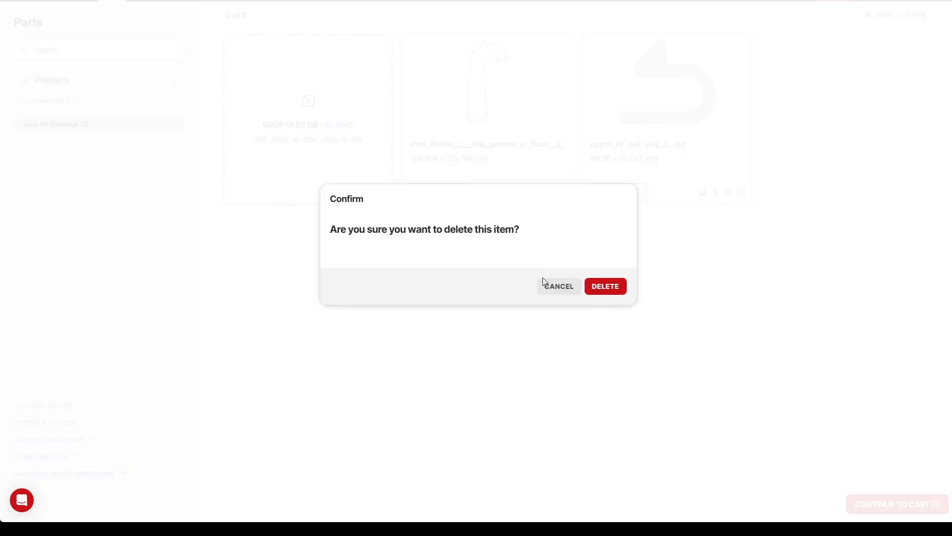
click(619, 291)
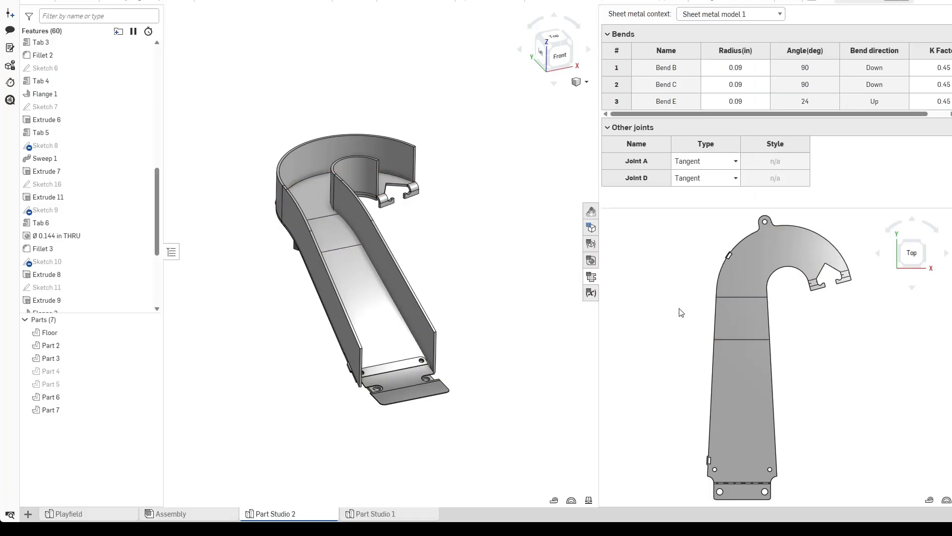
Close the flat view and open a STEP export of the Floor part, then cancel it.
click(591, 276)
click(561, 298)
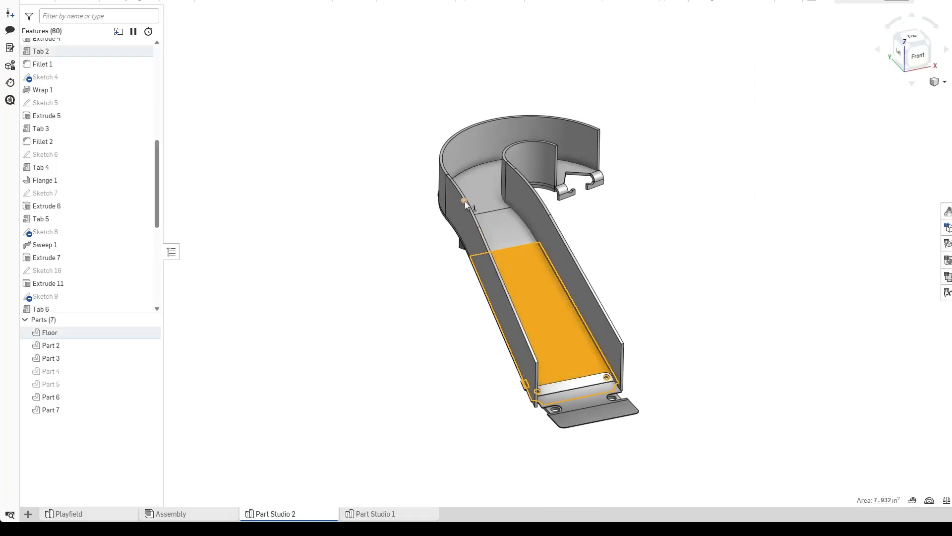
right_click(134, 333)
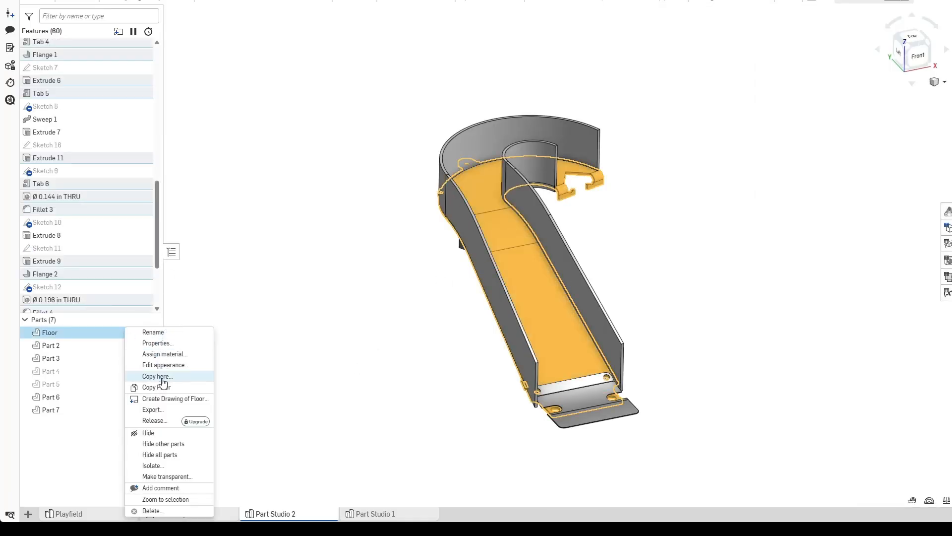
click(171, 410)
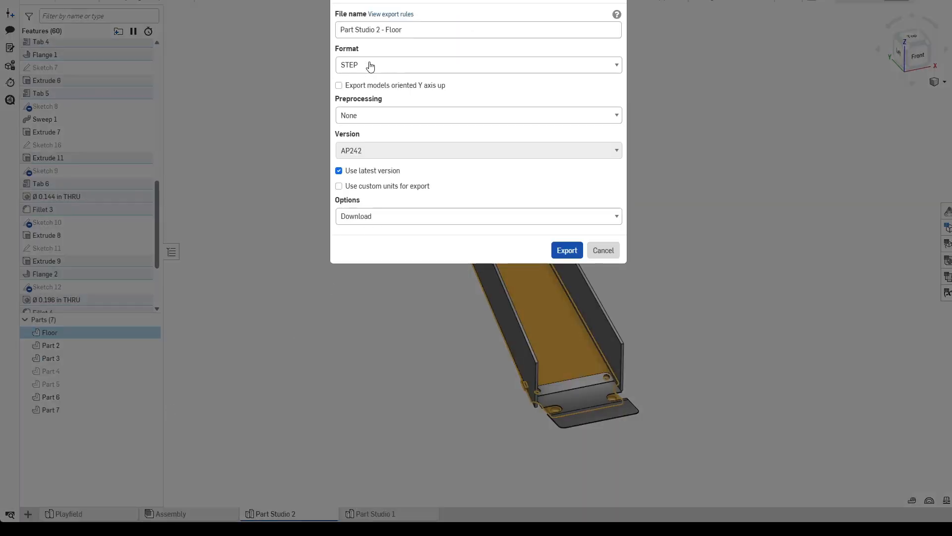
click(601, 250)
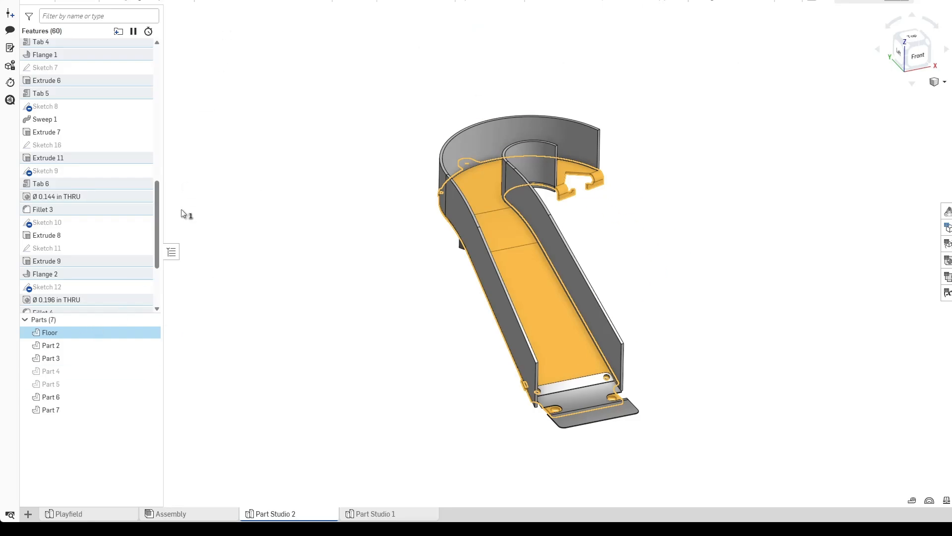
Export the Floor part as a STEP file and dismiss the export notification.
right_click(115, 337)
click(144, 233)
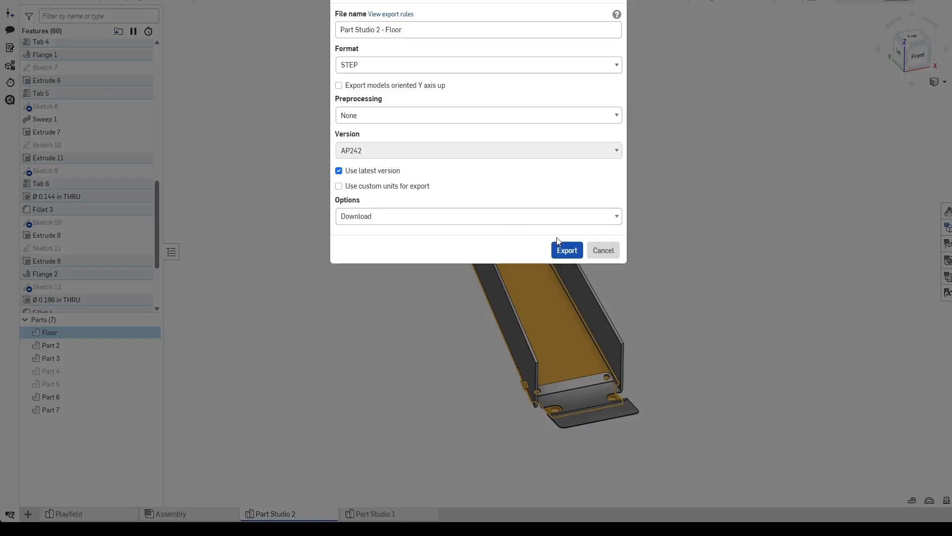
click(566, 249)
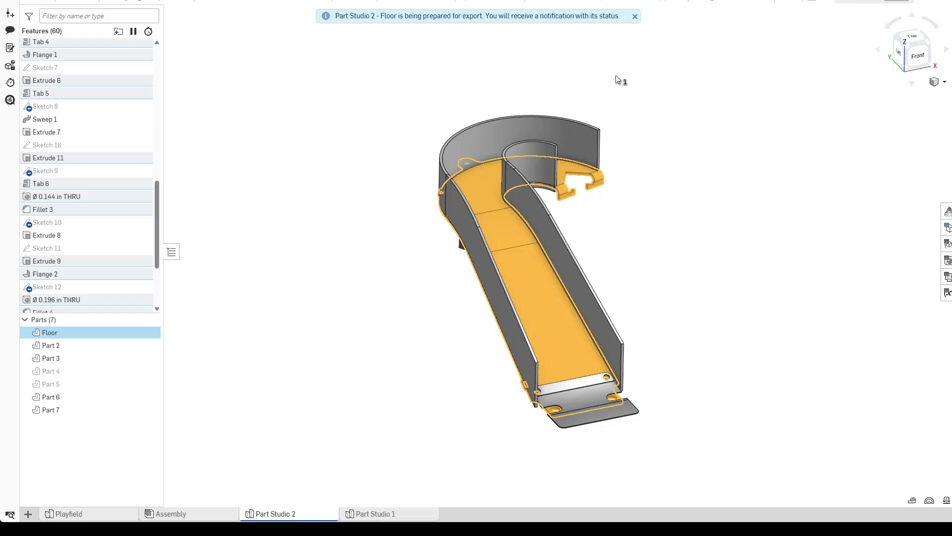
click(531, 67)
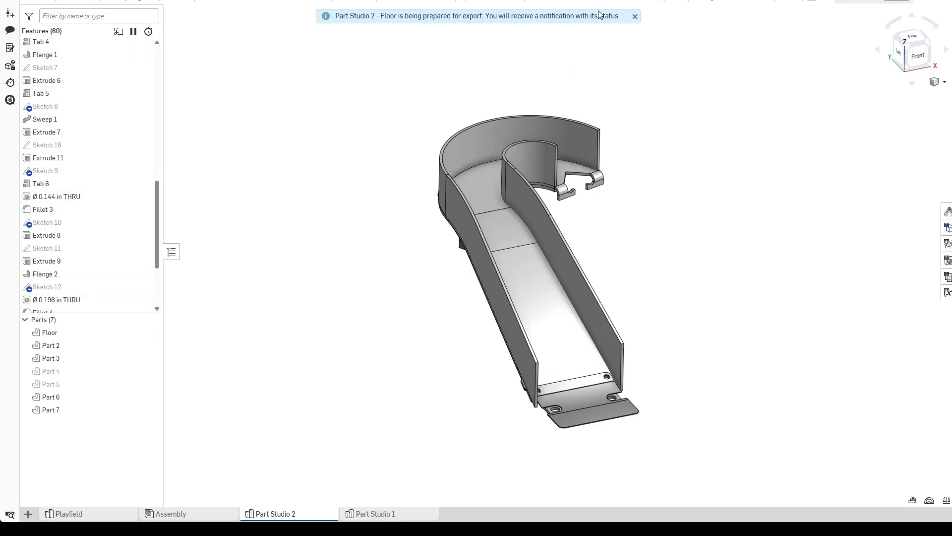
click(635, 16)
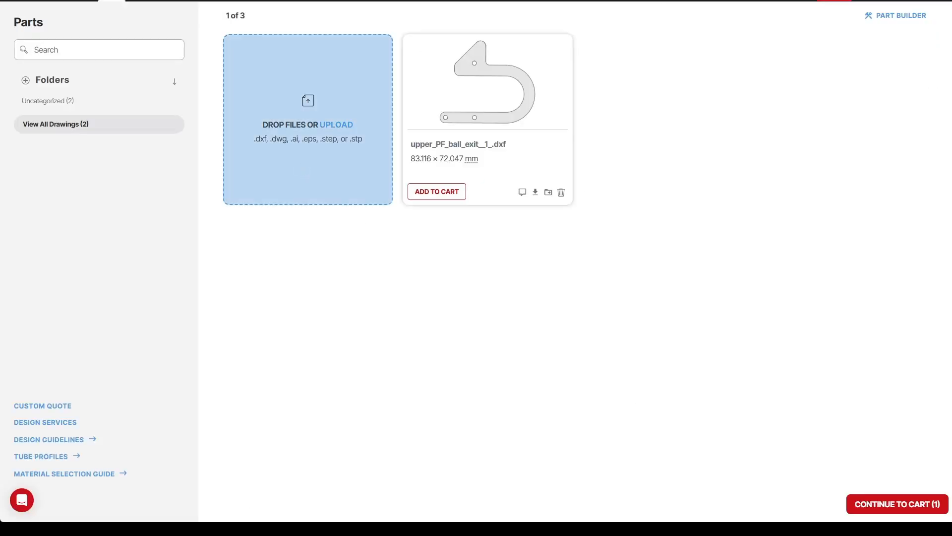
Open the uploaded Floor part on the ordering site and choose Sheet Cutting as the production method.
double_click(143, 40)
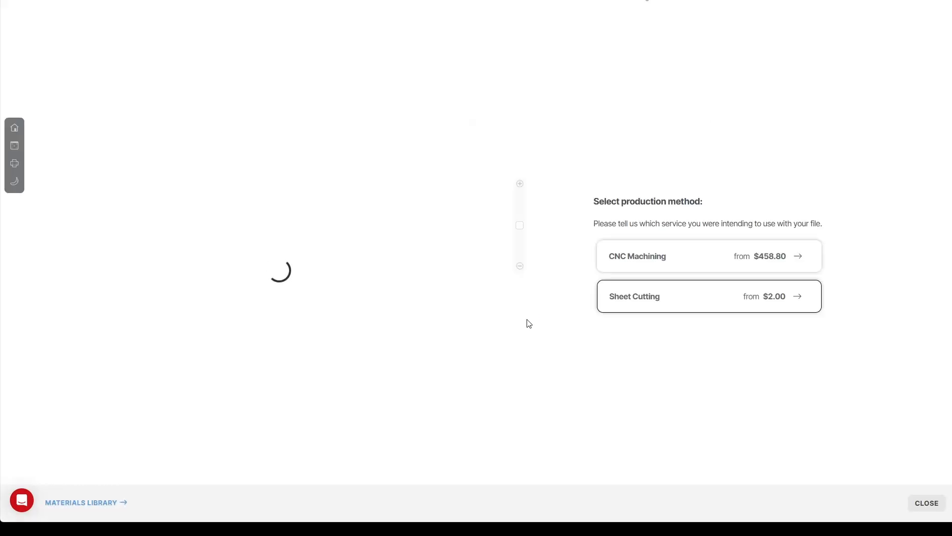
middle_drag(255, 275, 276, 297)
drag(313, 310, 338, 292)
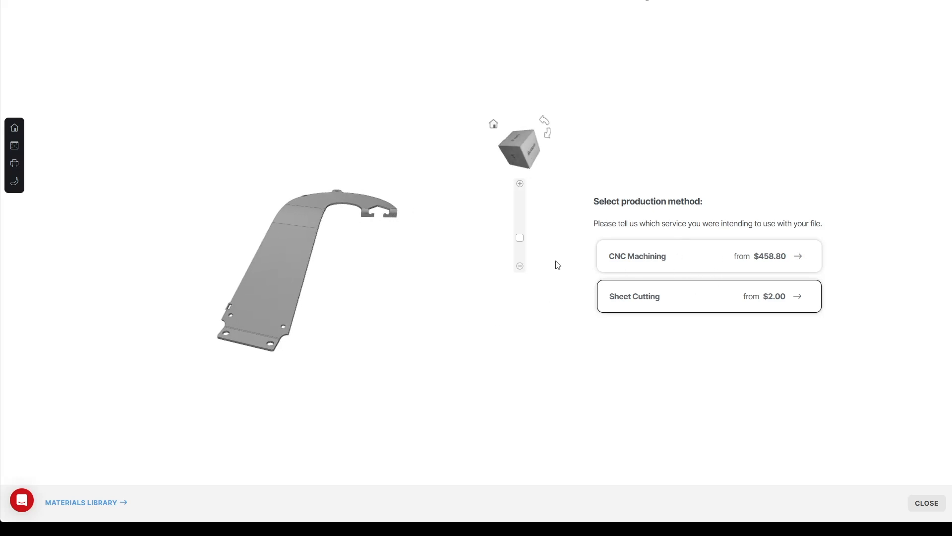
mouse_move(377, 302)
mouse_down()
mouse_move(315, 296)
mouse_move(368, 311)
mouse_move(370, 320)
mouse_move(366, 300)
mouse_up()
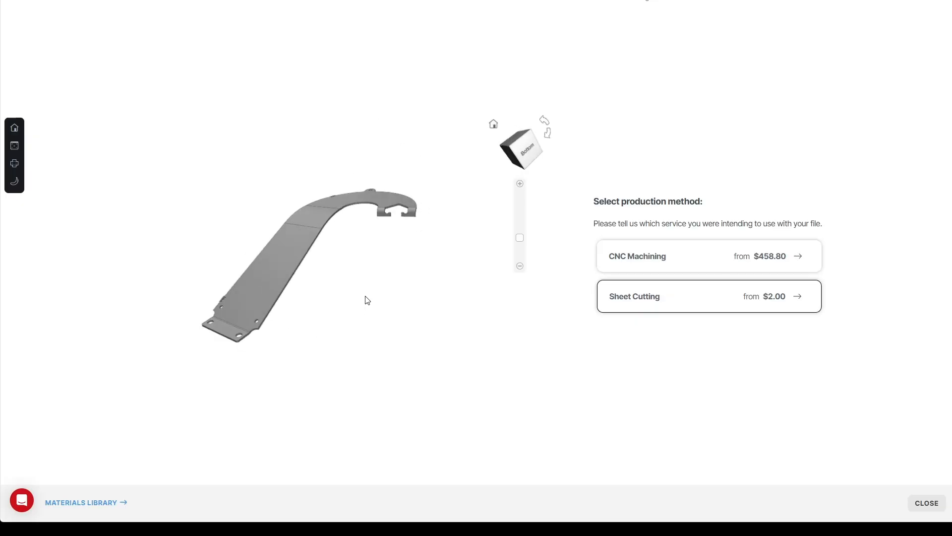
click(684, 301)
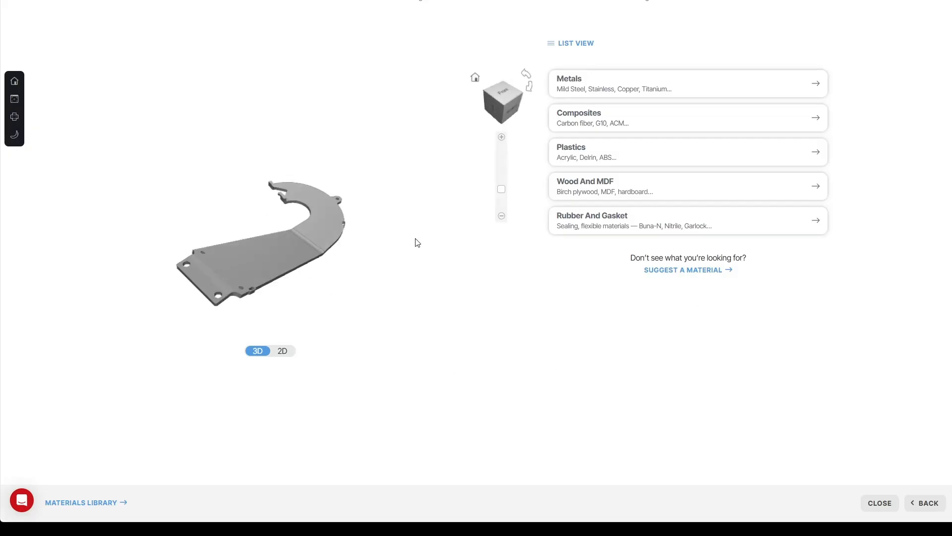
drag(314, 252, 306, 220)
scroll(280, 201, up, 2)
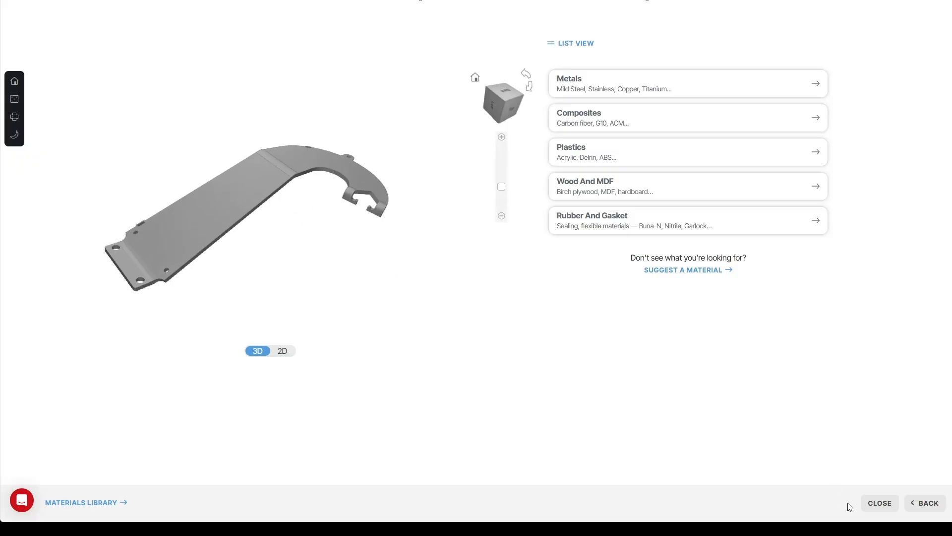
click(915, 504)
mouse_move(335, 307)
mouse_down()
mouse_move(355, 385)
mouse_move(417, 354)
mouse_move(366, 357)
mouse_move(317, 297)
mouse_move(327, 292)
mouse_up()
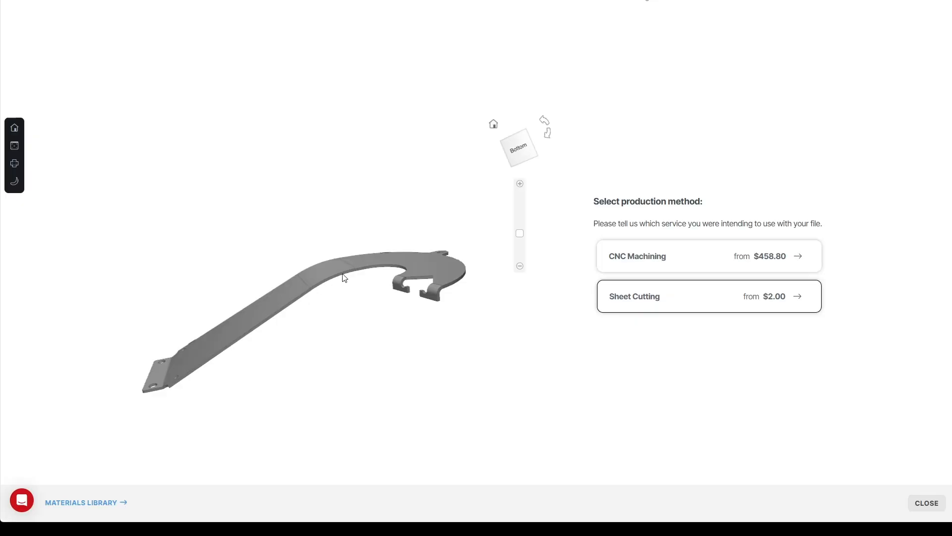
click(673, 310)
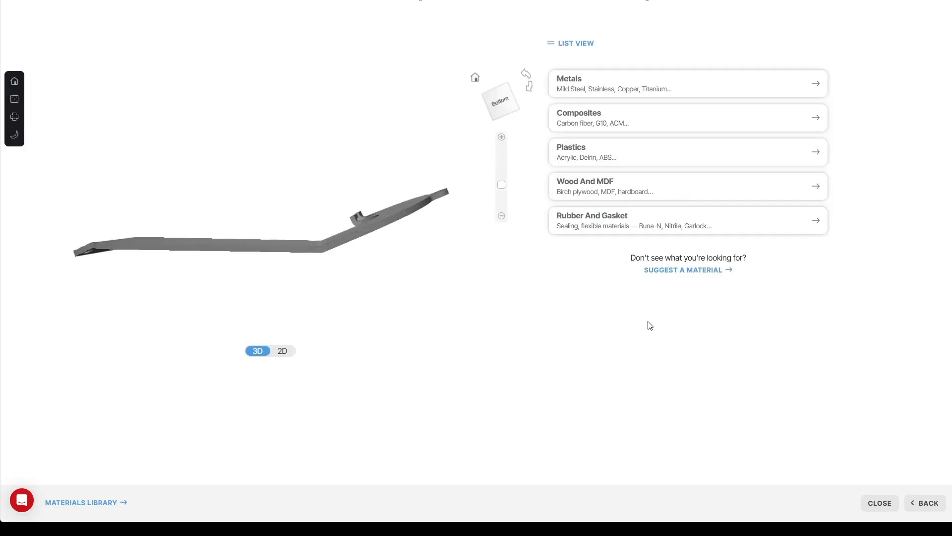
Choose Stainless Steel (304 series) at .060" (1.5 mm) thickness and continue to the services page.
drag(326, 312, 317, 216)
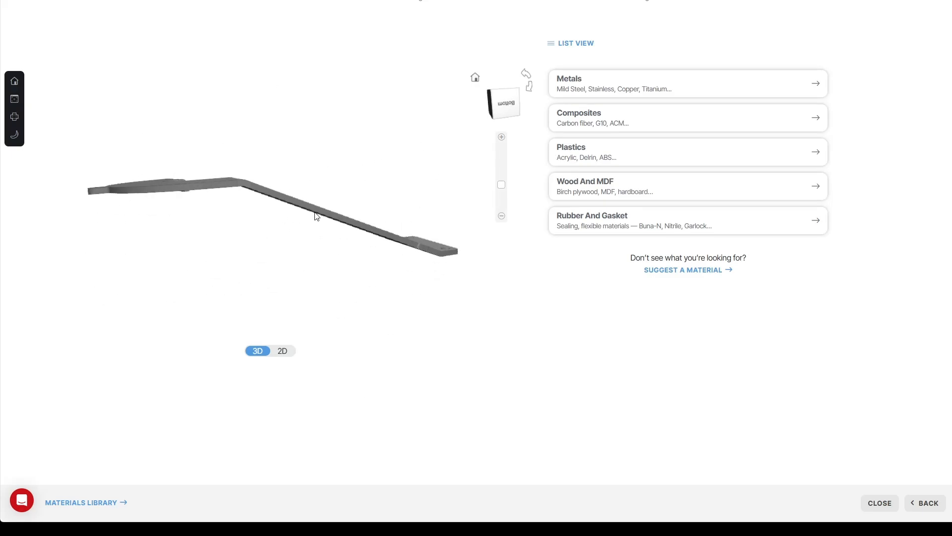
scroll(250, 184, up, 2)
drag(262, 177, 268, 249)
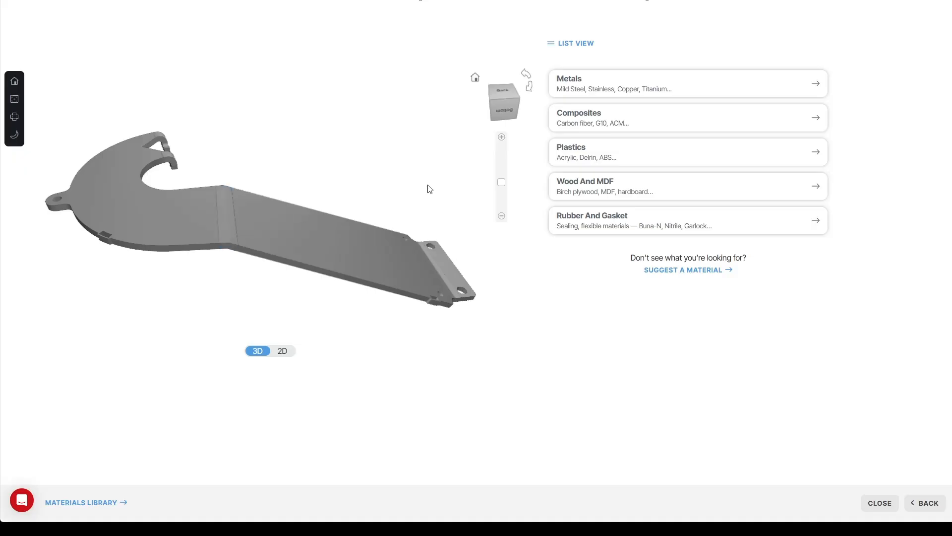
click(586, 87)
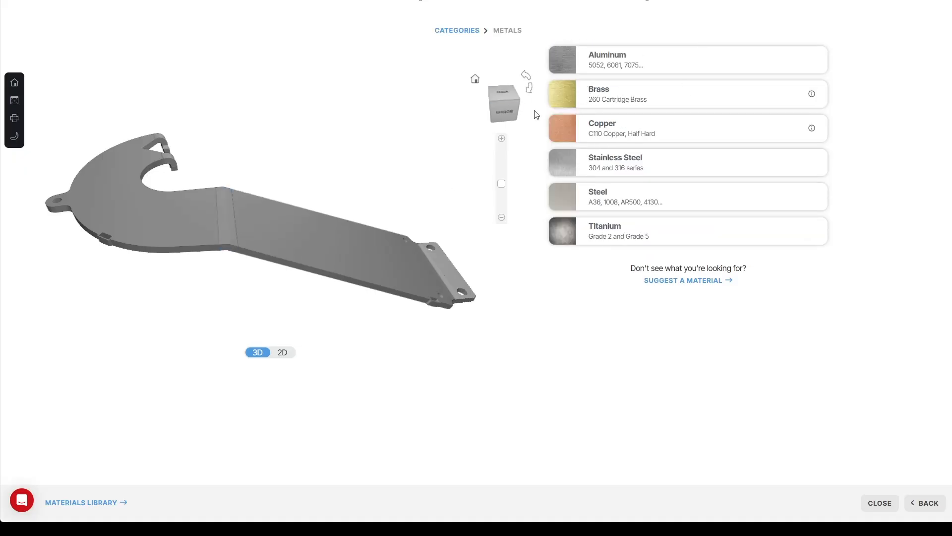
click(621, 165)
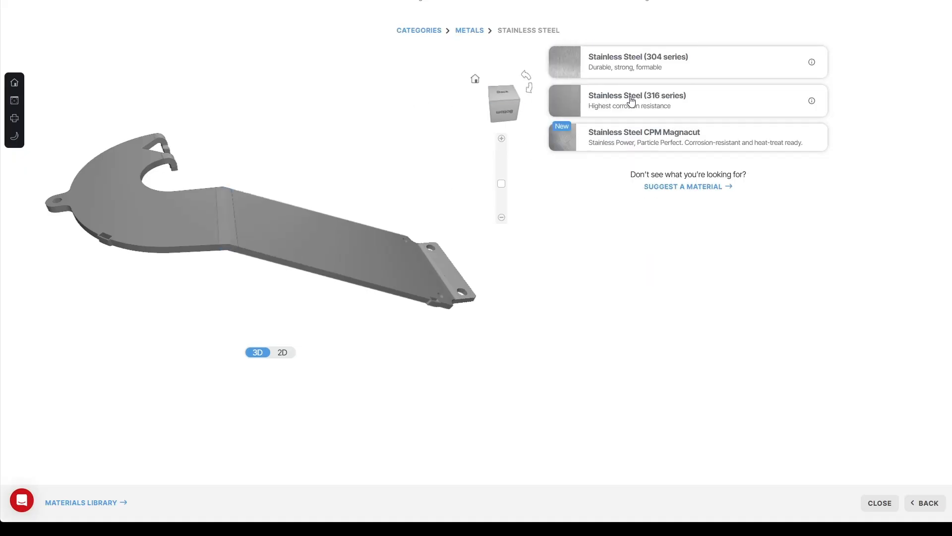
click(651, 68)
click(621, 148)
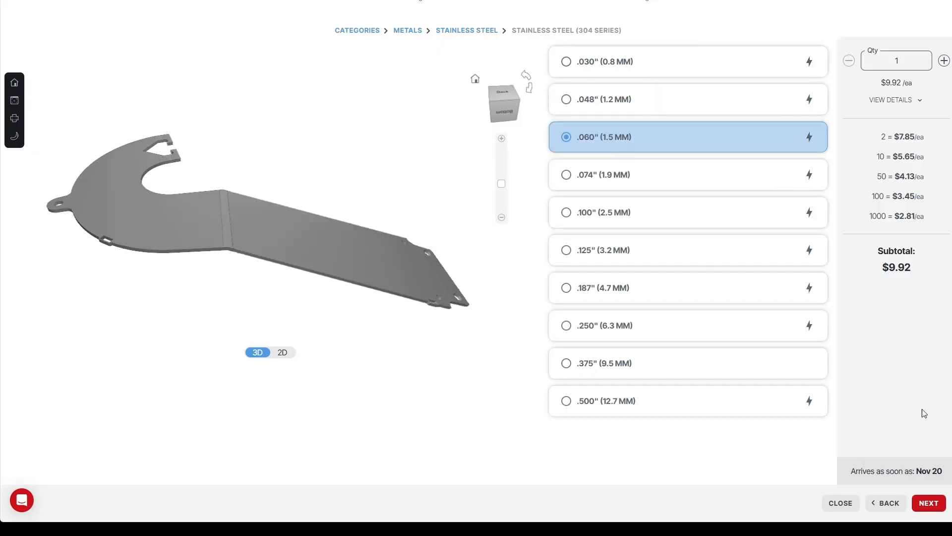
click(924, 508)
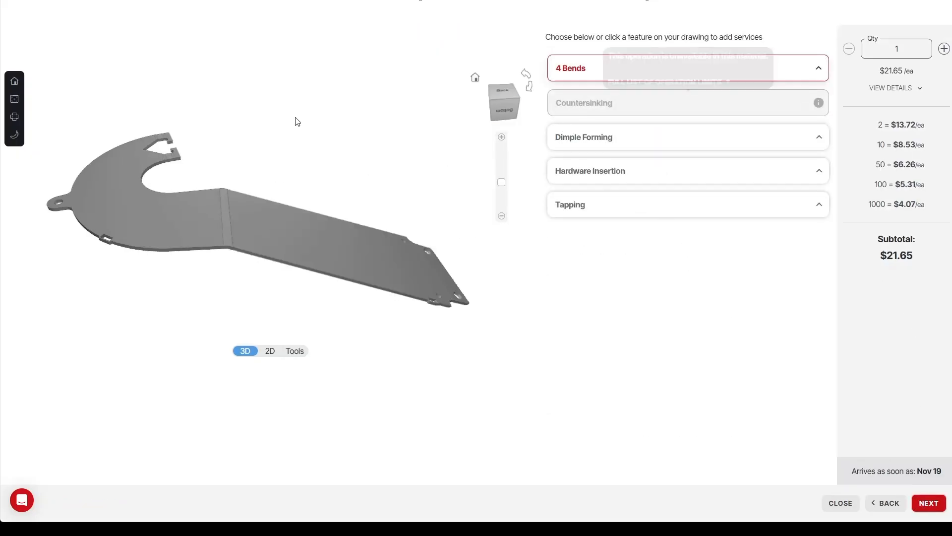
Expand the bends list and set the second bend's angle to 0.
click(601, 76)
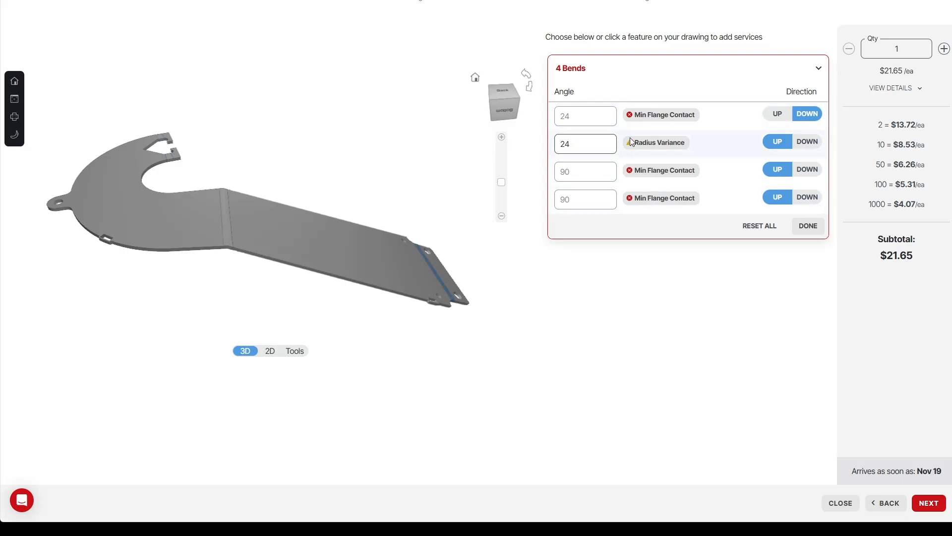
click(225, 230)
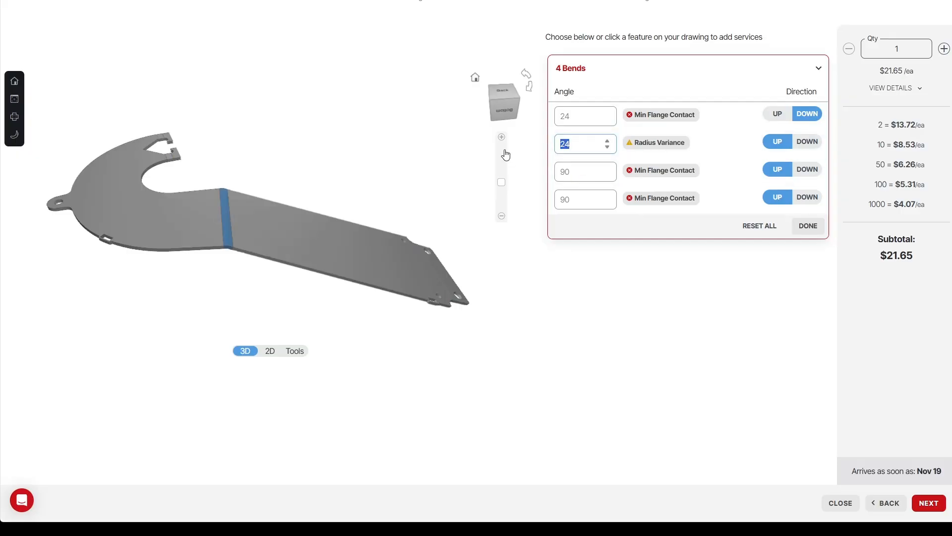
text(0)
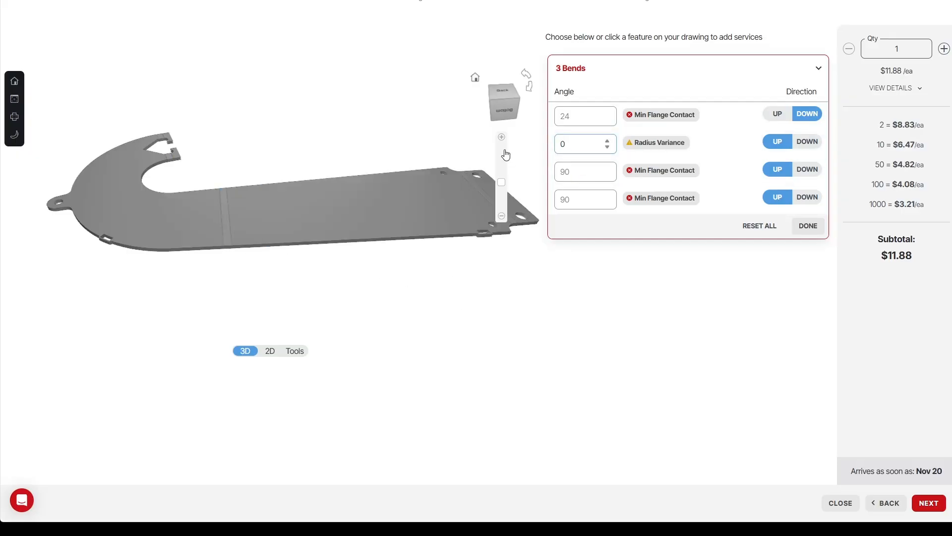
Inspect the part's tab ends in the preview and open the minimum flange contact error details.
click(351, 148)
drag(284, 237, 386, 280)
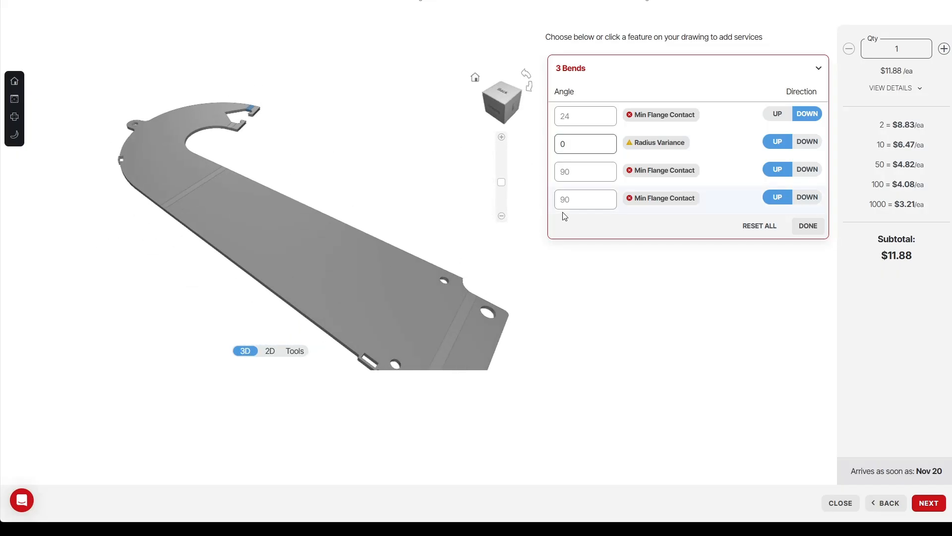
scroll(234, 143, up, 4)
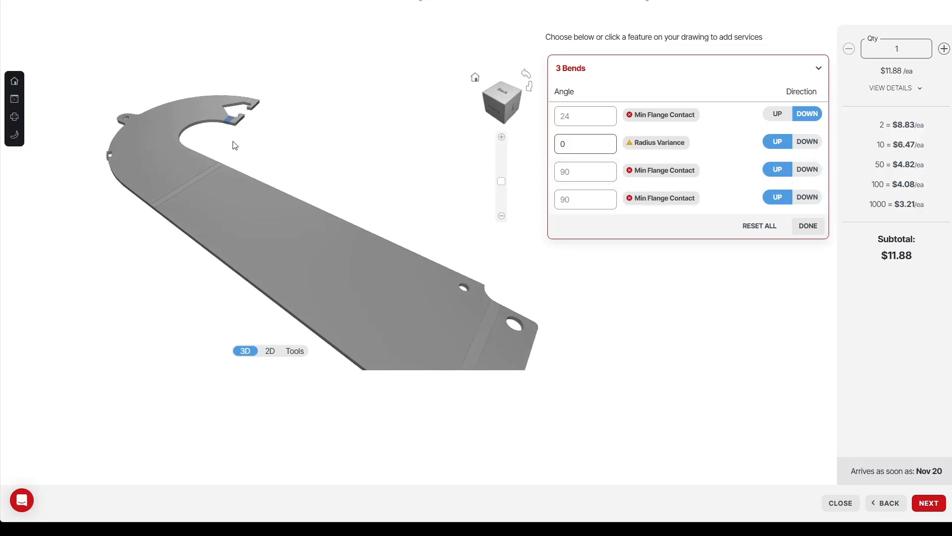
drag(234, 109, 274, 171)
scroll(307, 226, up, 2)
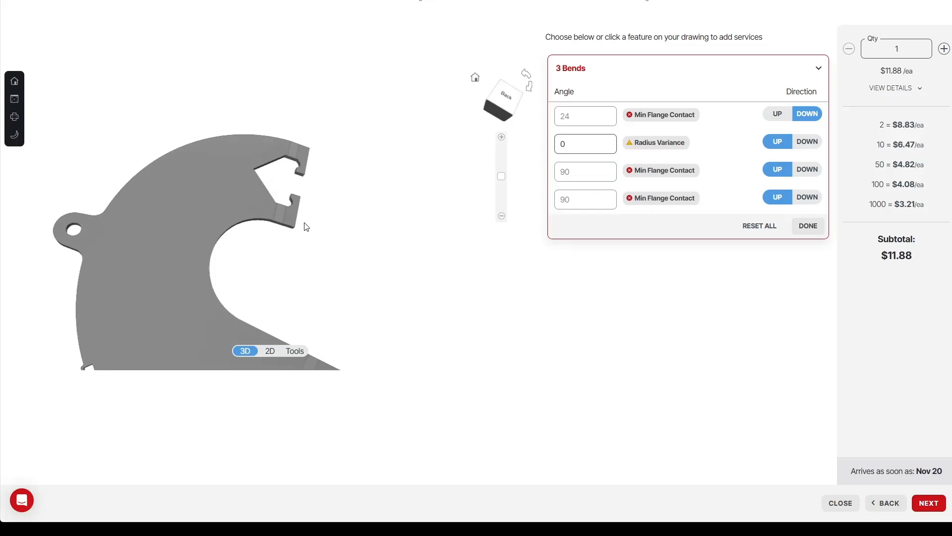
scroll(295, 218, up, 2)
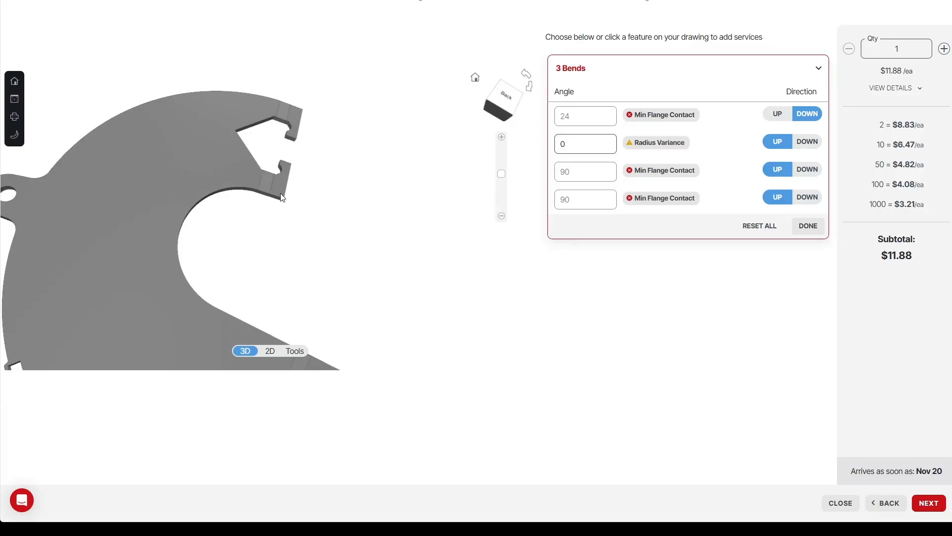
click(654, 172)
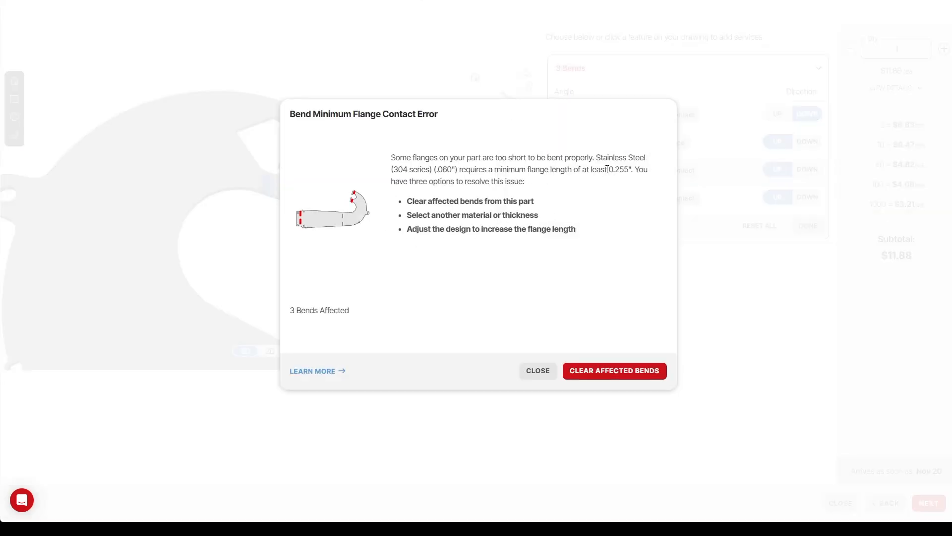
drag(610, 171, 627, 172)
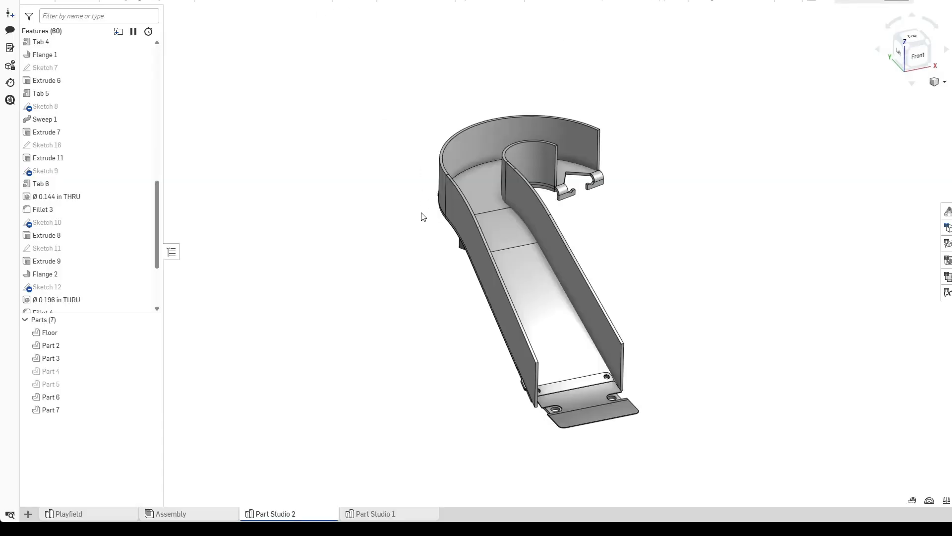
Edit Sketch 7 on the tab flange and set the tab slot's depth dimension to 0.256 in.
scroll(129, 223, down, 3)
scroll(99, 272, up, 6)
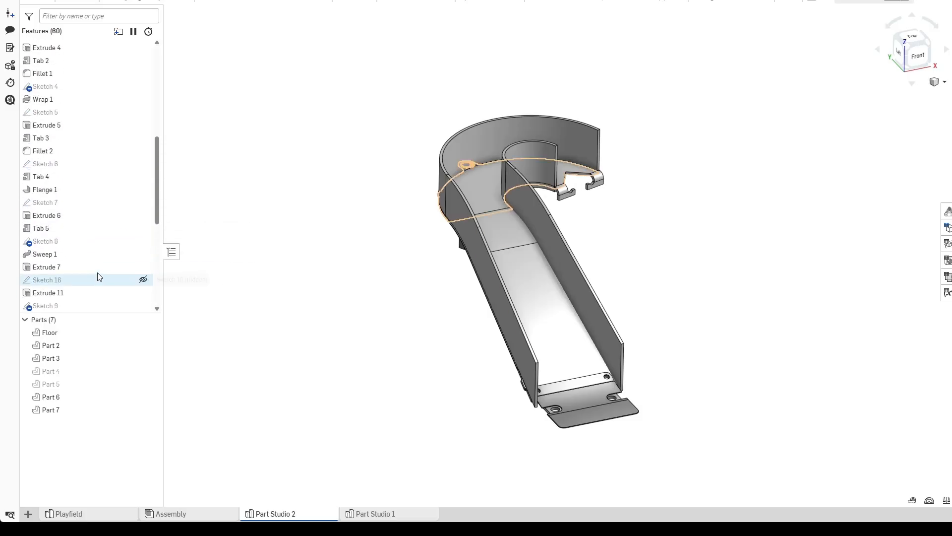
scroll(560, 211, up, 5)
click(563, 208)
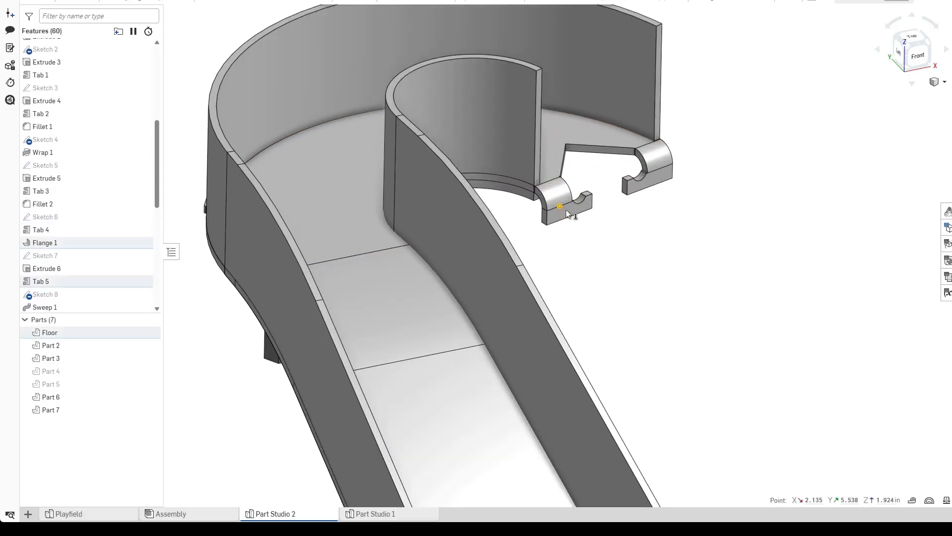
click(82, 257)
double_click(81, 257)
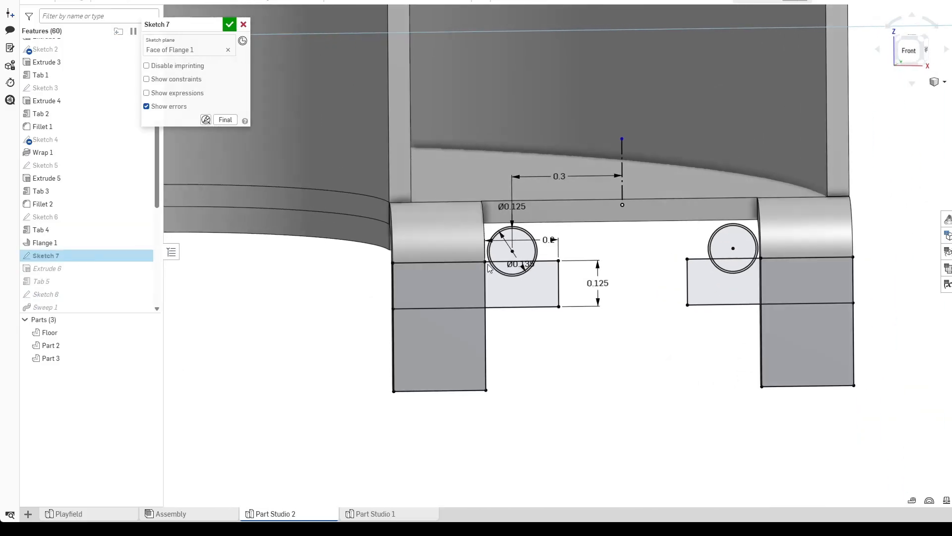
double_click(590, 287)
text(0.25)
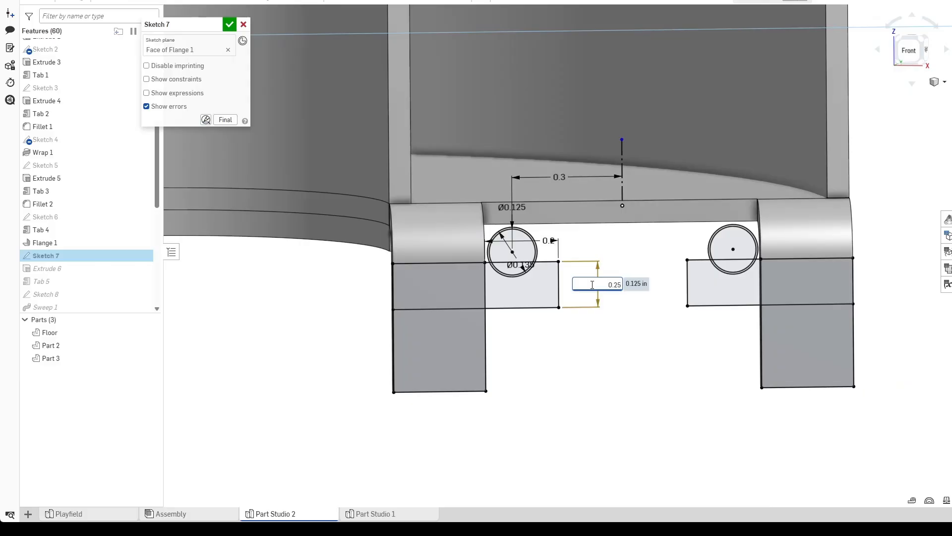
text(56)
key(Return)
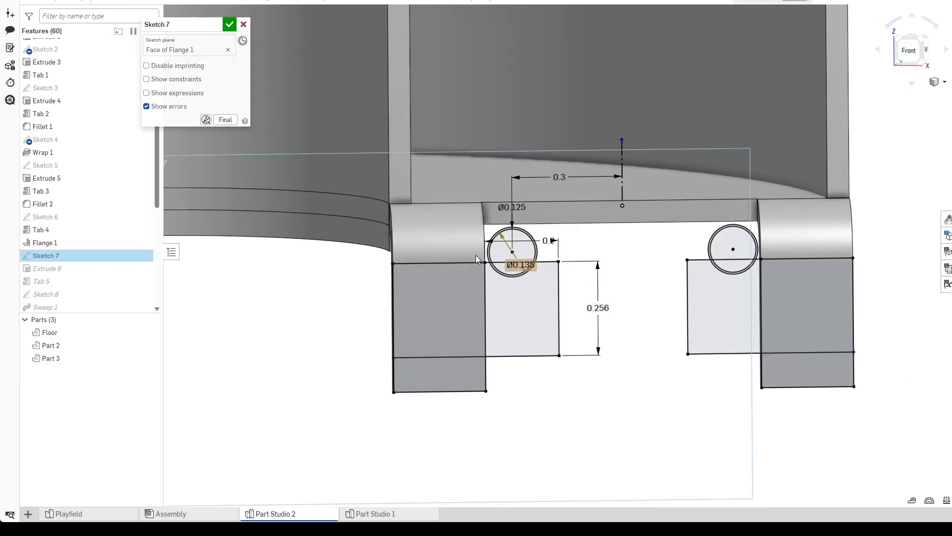
click(230, 25)
Fillet the four outer corner edges of the two tab ends with a 0.0625 in radius.
scroll(400, 397, down, 5)
mouse_move(397, 396)
right_down()
mouse_move(471, 276)
mouse_move(472, 287)
right_up()
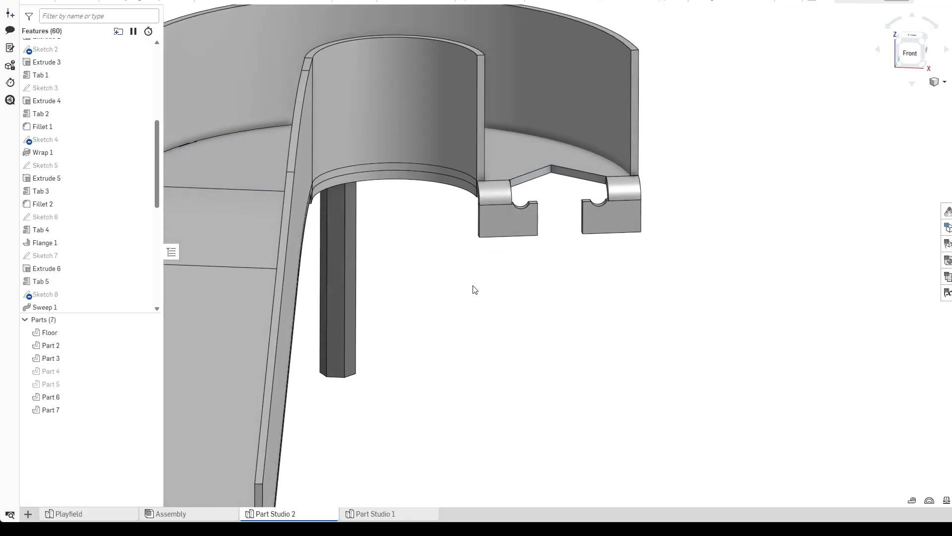
scroll(539, 250, up, 6)
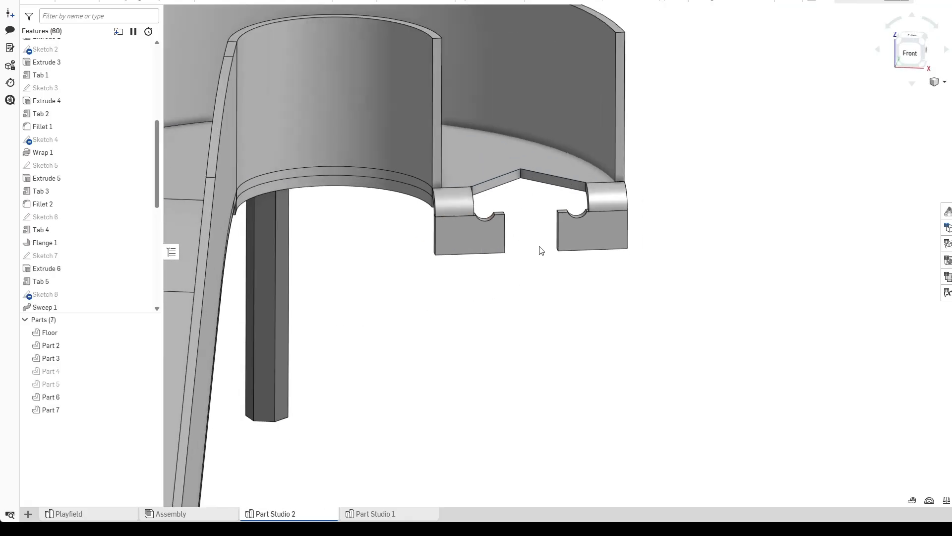
mouse_move(468, 273)
right_down()
mouse_move(451, 255)
mouse_move(465, 270)
right_up()
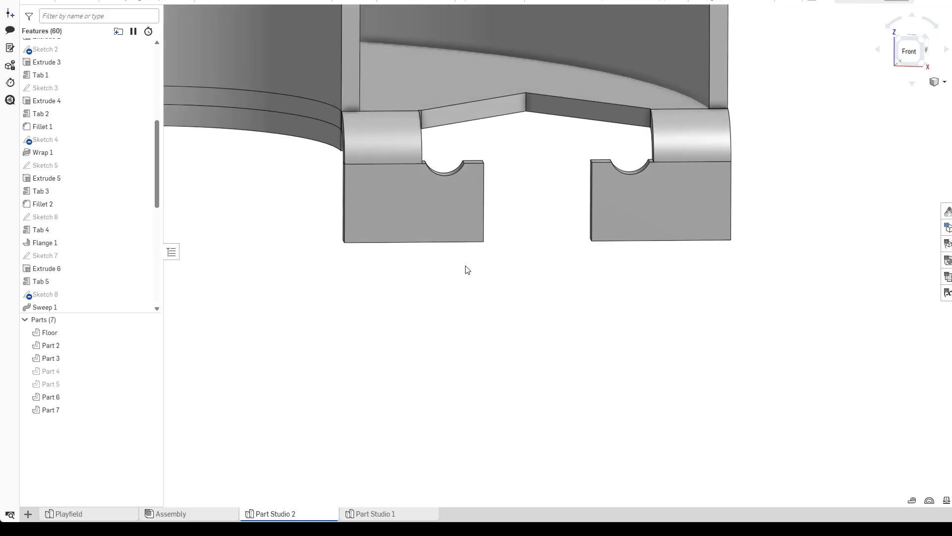
scroll(457, 266, up, 2)
click(203, 3)
right_drag(247, 233, 256, 202)
click(298, 200)
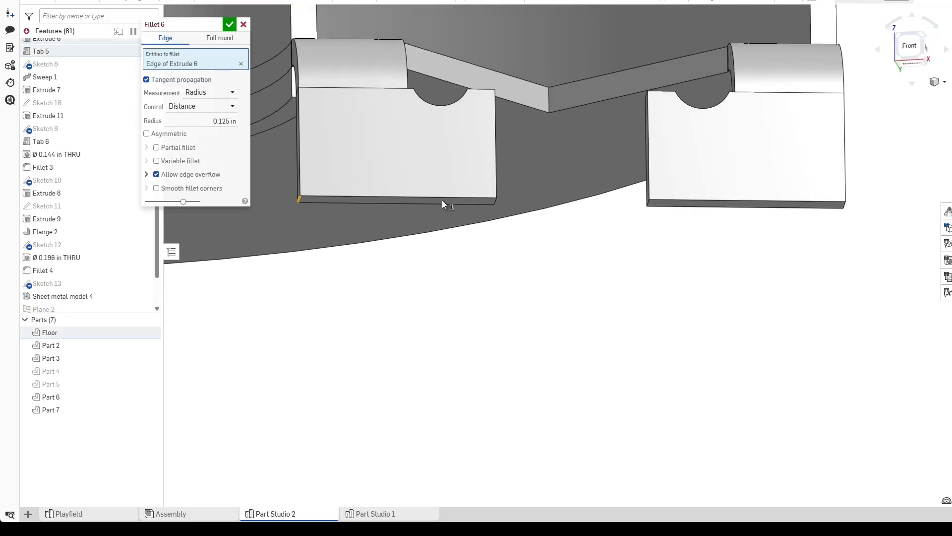
click(494, 200)
click(649, 204)
click(844, 204)
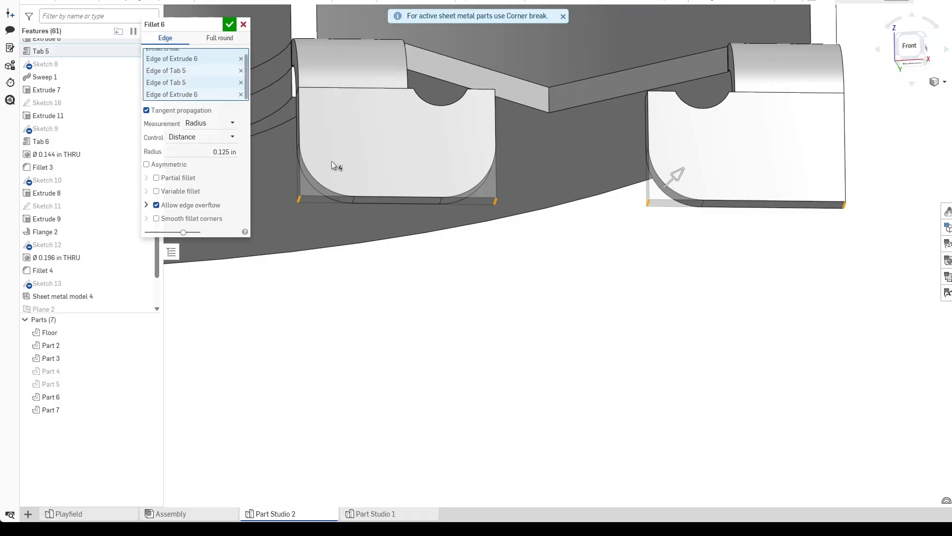
click(216, 157)
text(.0625)
key(Return)
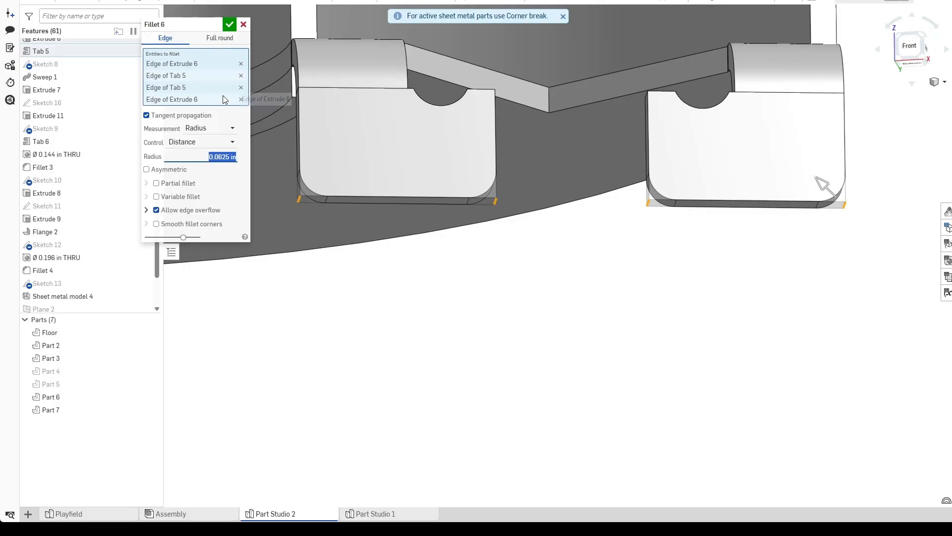
click(228, 25)
Examine the tab cutout area of the part, selecting its edges and measuring the cutout's side edge length.
scroll(472, 276, down, 2)
right_drag(485, 291, 472, 325)
scroll(471, 295, down, 4)
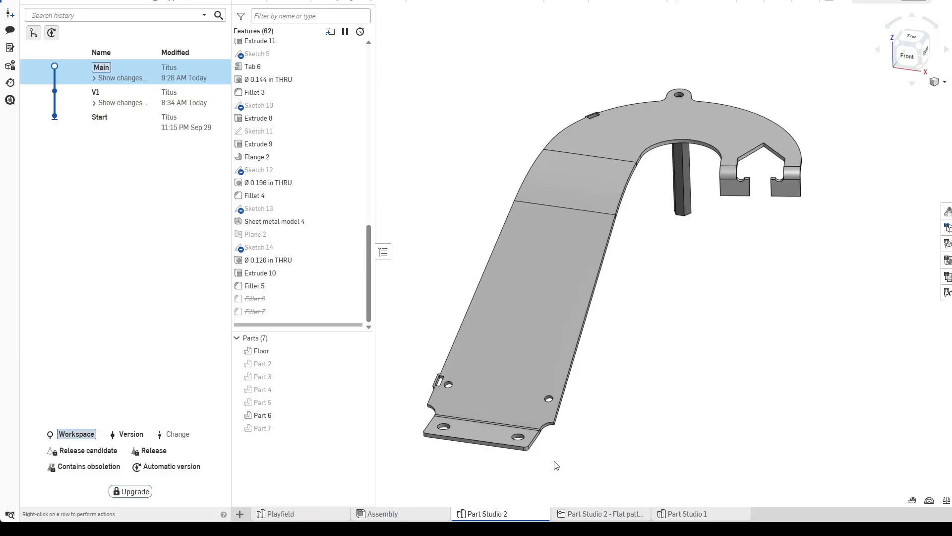
scroll(596, 442, down, 3)
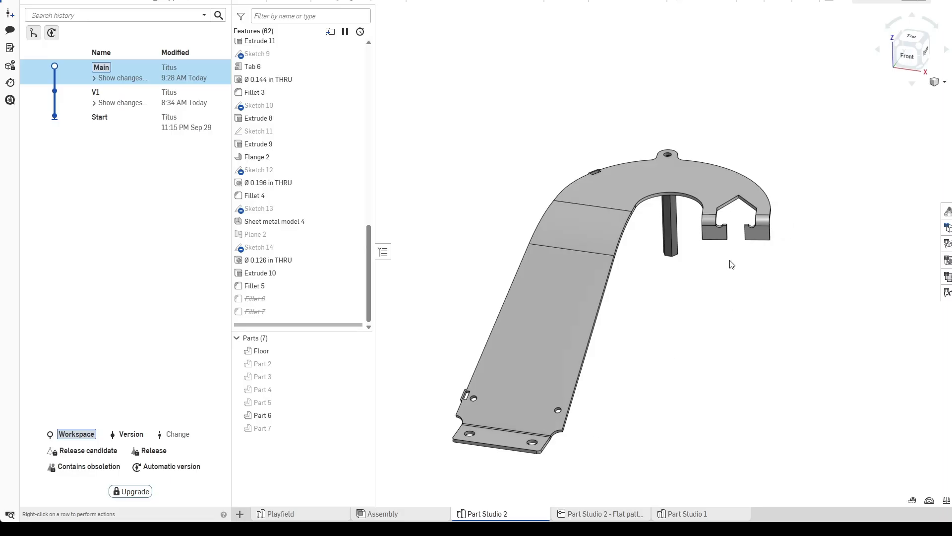
scroll(755, 242, up, 5)
scroll(660, 247, up, 2)
right_drag(661, 247, 661, 287)
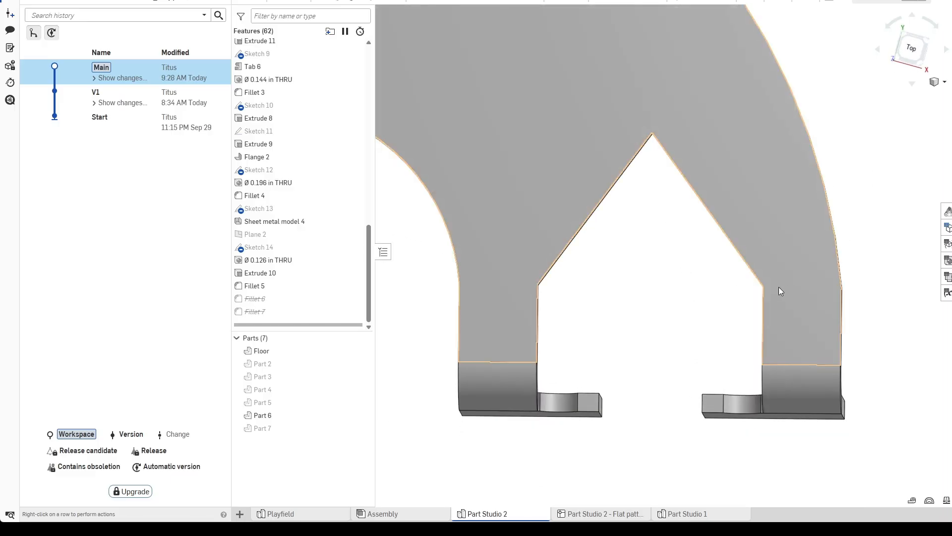
click(764, 285)
right_drag(764, 285, 740, 309)
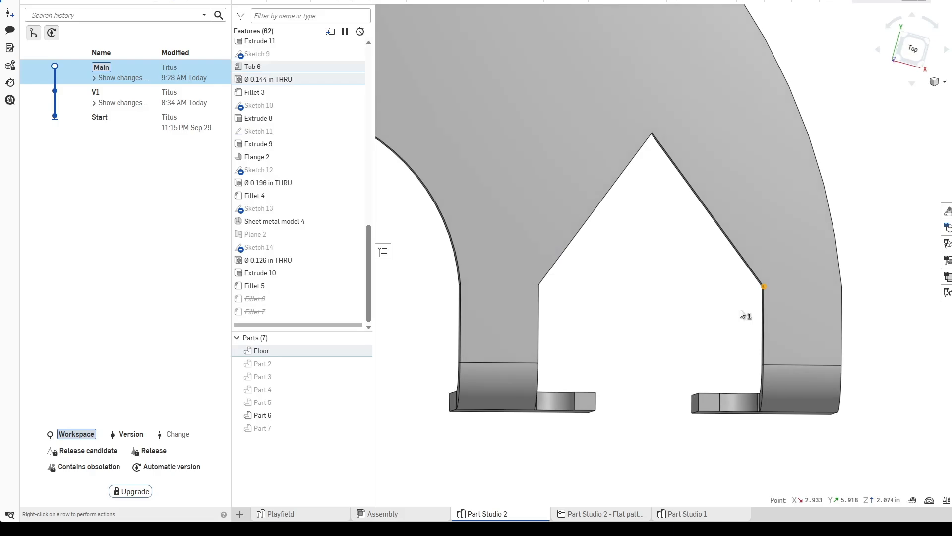
right_drag(732, 356, 749, 371)
click(763, 358)
scroll(675, 338, down, 3)
click(682, 320)
right_drag(683, 320, 683, 335)
scroll(749, 278, up, 3)
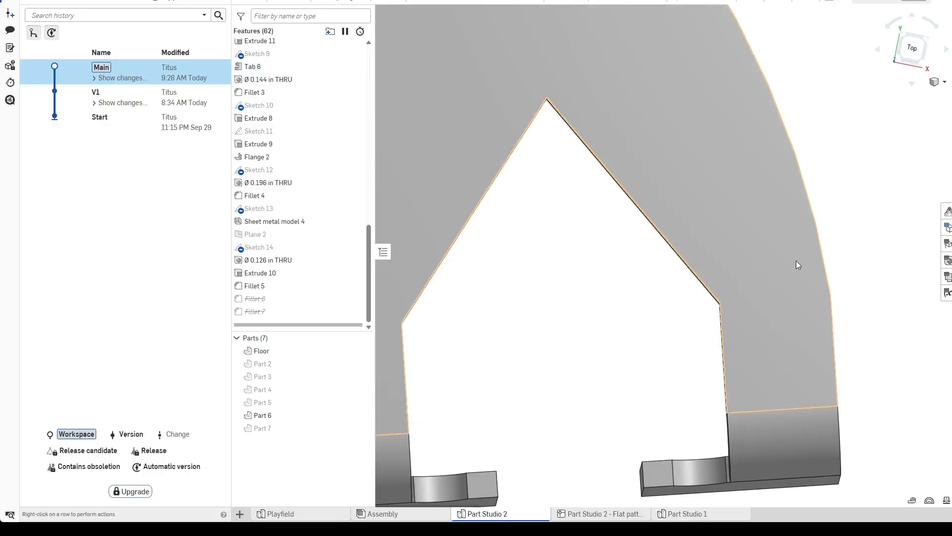
click(830, 298)
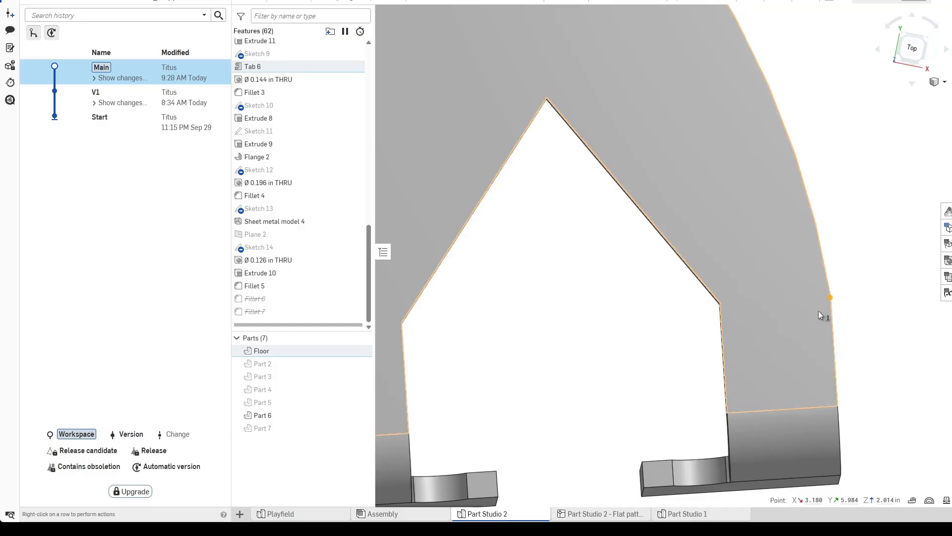
click(619, 352)
scroll(619, 352, down, 1)
right_drag(652, 376, 630, 353)
middle_drag(536, 354, 687, 317)
scroll(687, 317, up, 1)
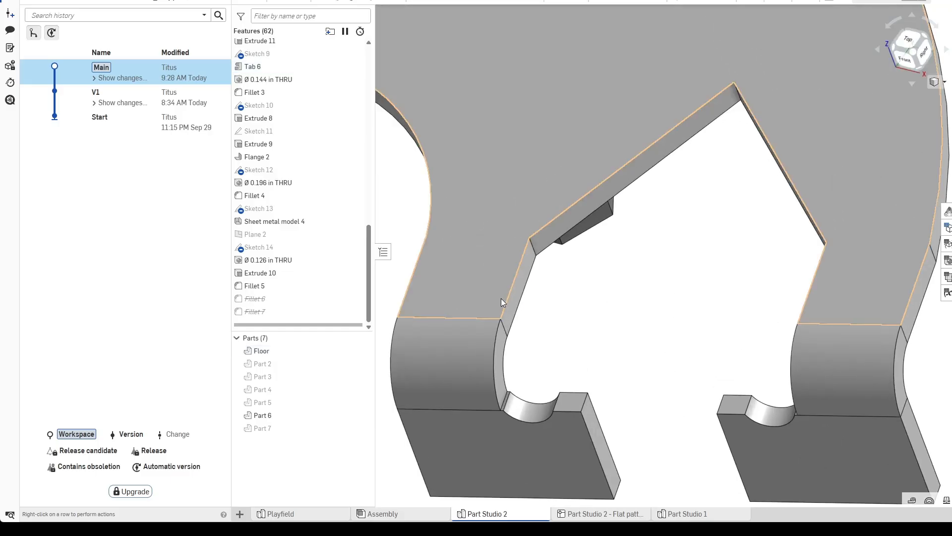
click(506, 306)
scroll(618, 347, down, 1)
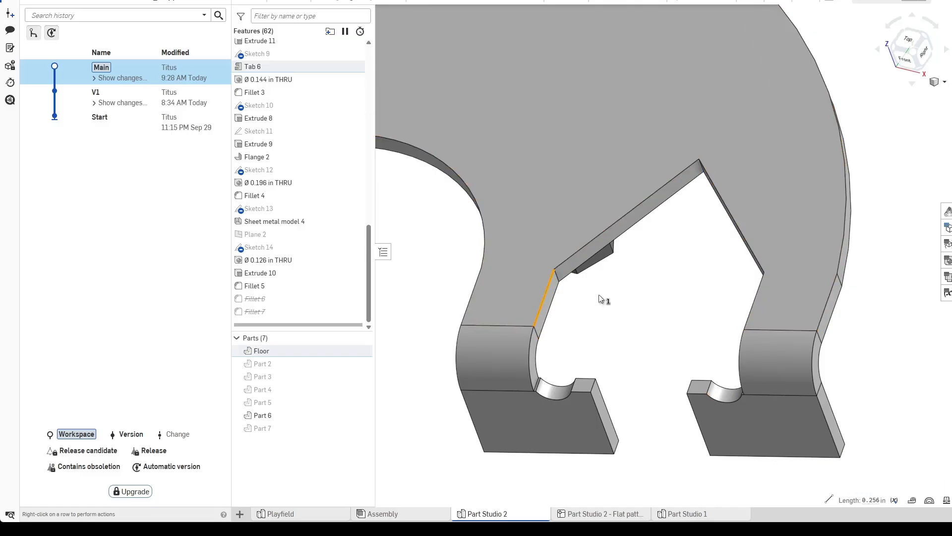
click(635, 318)
Measure the distance from the mounting flange's hole to the bend line.
scroll(632, 320, down, 2)
right_drag(630, 320, 671, 313)
scroll(671, 315, down, 3)
middle_drag(603, 386, 732, 232)
scroll(660, 325, down, 1)
scroll(661, 354, up, 1)
scroll(662, 355, down, 2)
scroll(732, 232, down, 1)
scroll(568, 434, up, 2)
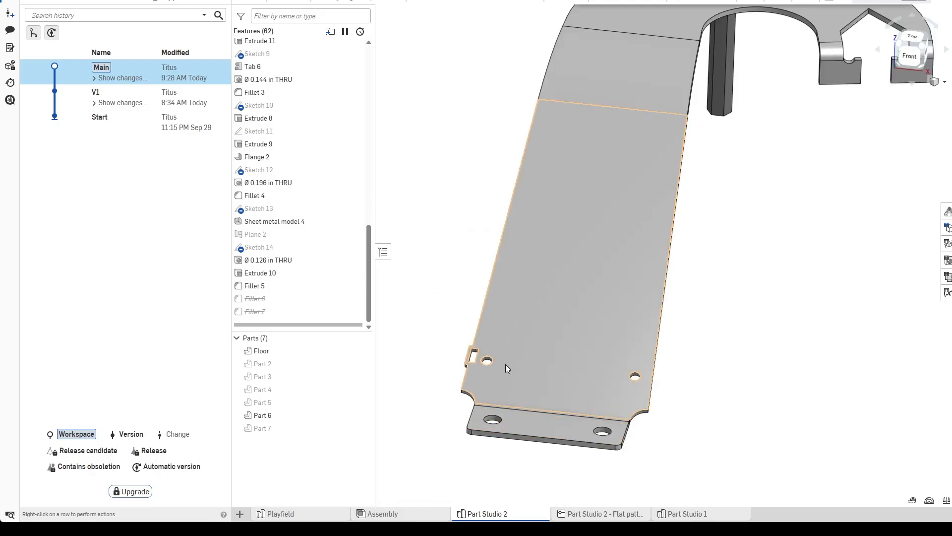
right_drag(508, 457, 505, 468)
scroll(520, 443, down, 2)
middle_drag(520, 442, 547, 375)
right_drag(547, 375, 539, 375)
scroll(538, 374, up, 3)
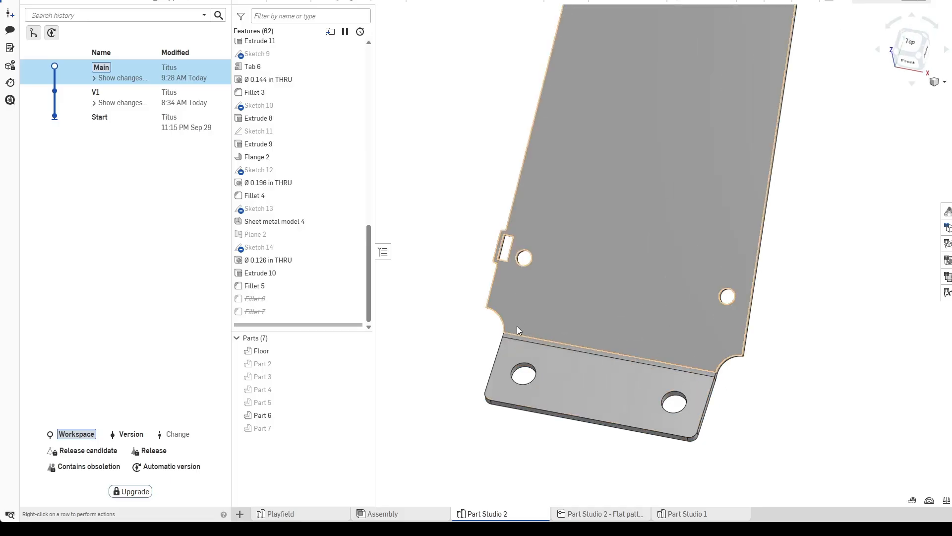
scroll(518, 320, up, 3)
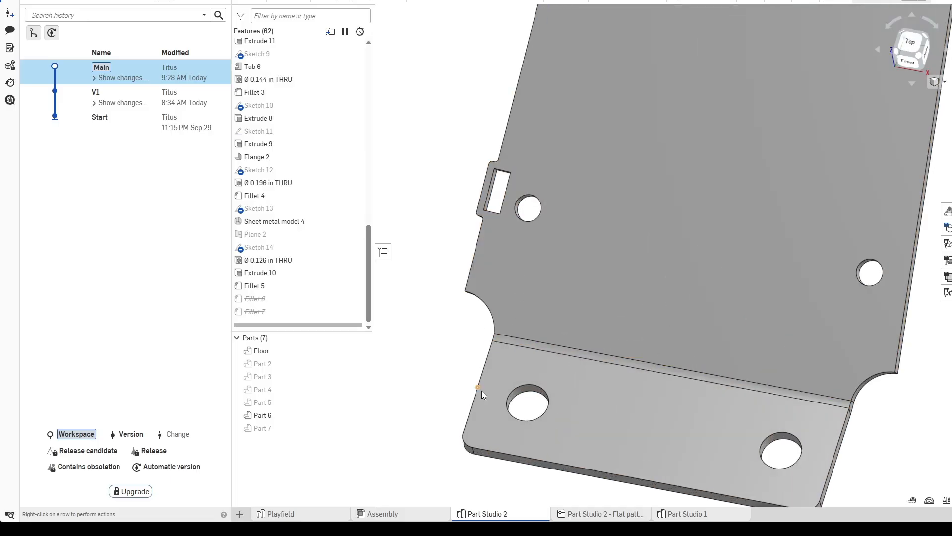
click(536, 388)
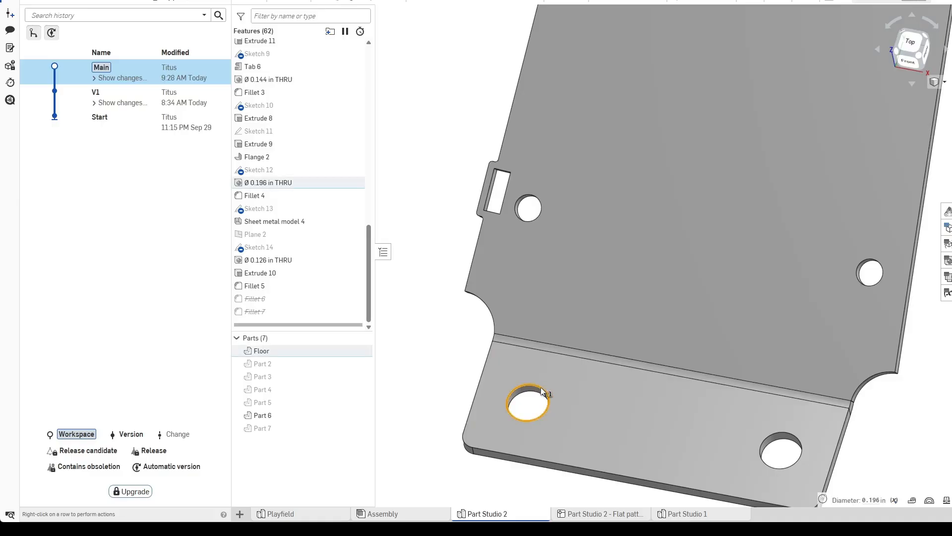
click(545, 349)
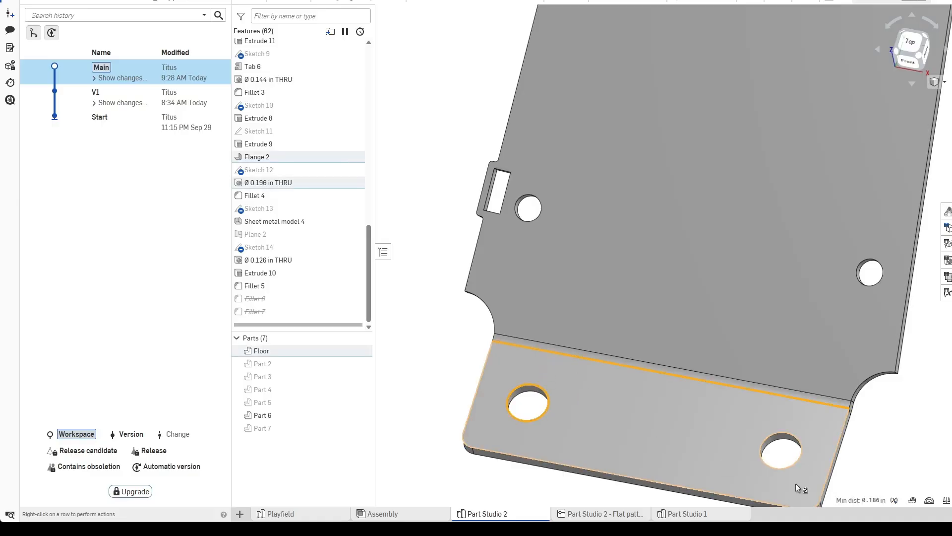
mouse_move(874, 499)
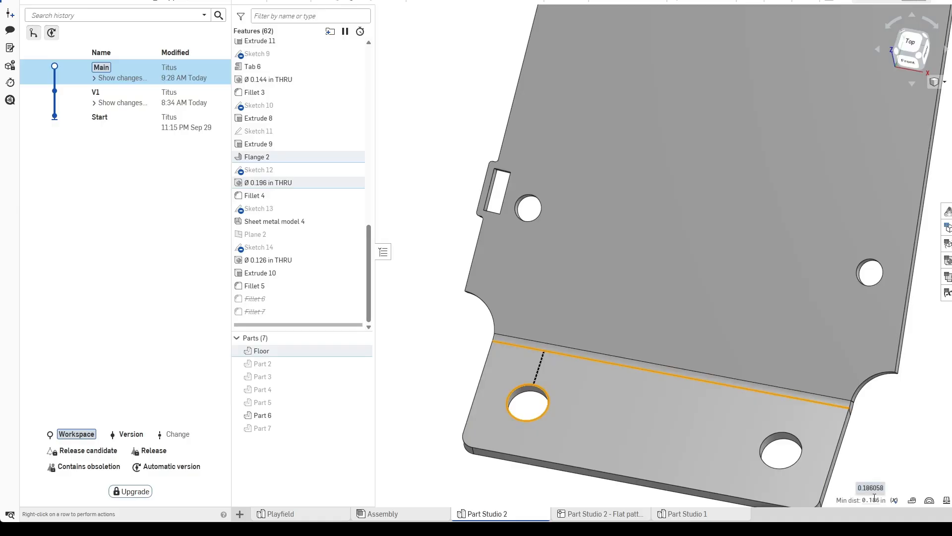
click(441, 382)
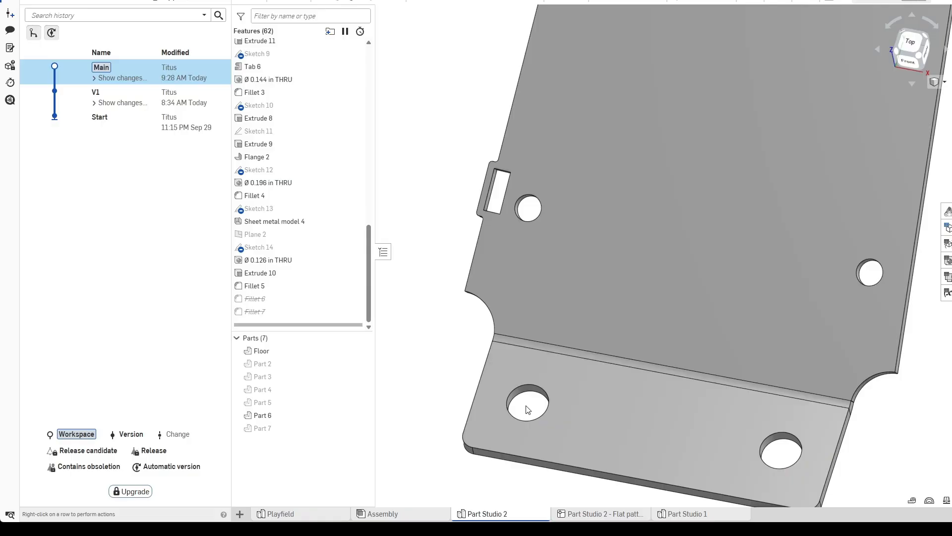
scroll(558, 365, down, 5)
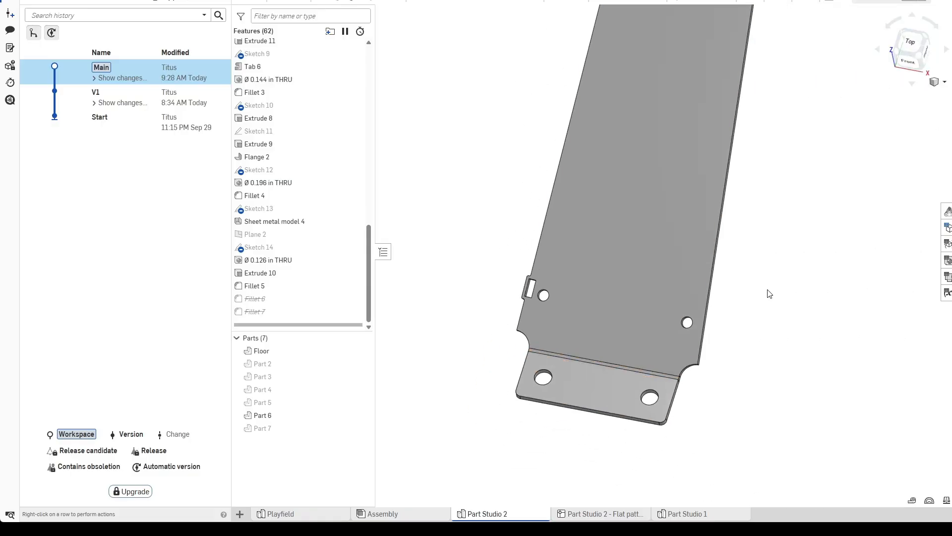
scroll(767, 316, down, 2)
scroll(788, 270, down, 1)
middle_drag(789, 270, 725, 314)
right_drag(724, 314, 730, 293)
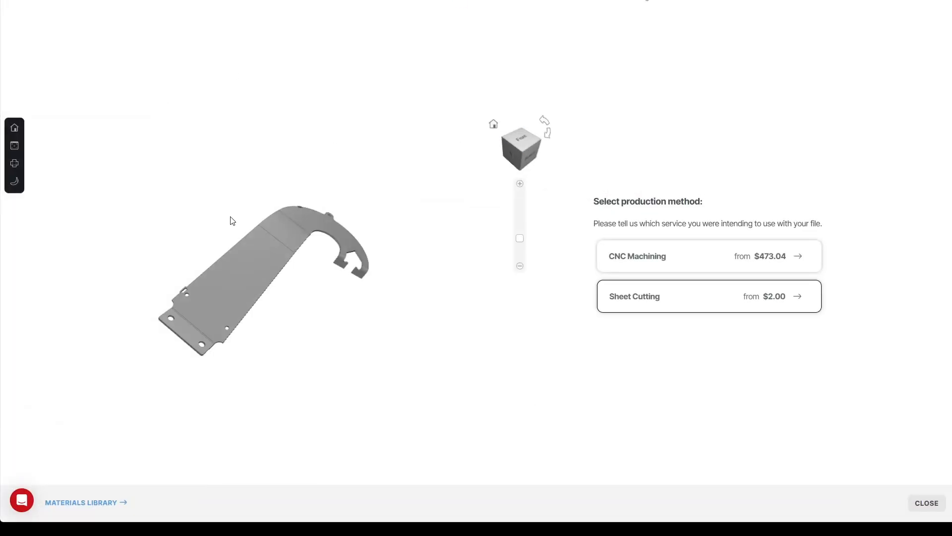
Switch to SendCutSend and choose Sheet Cutting in Stainless Steel (304 series) at .060" (1.5 mm), then continue.
click(709, 299)
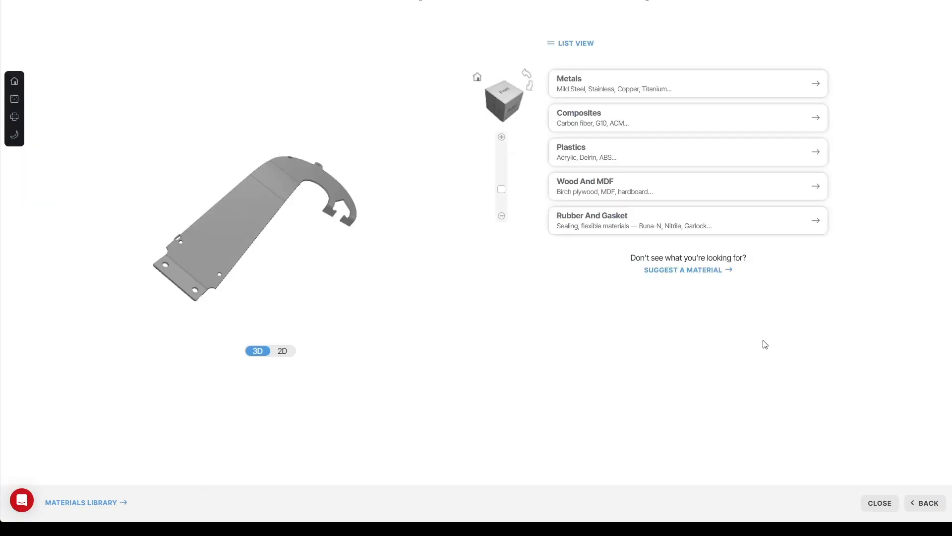
click(686, 96)
click(667, 161)
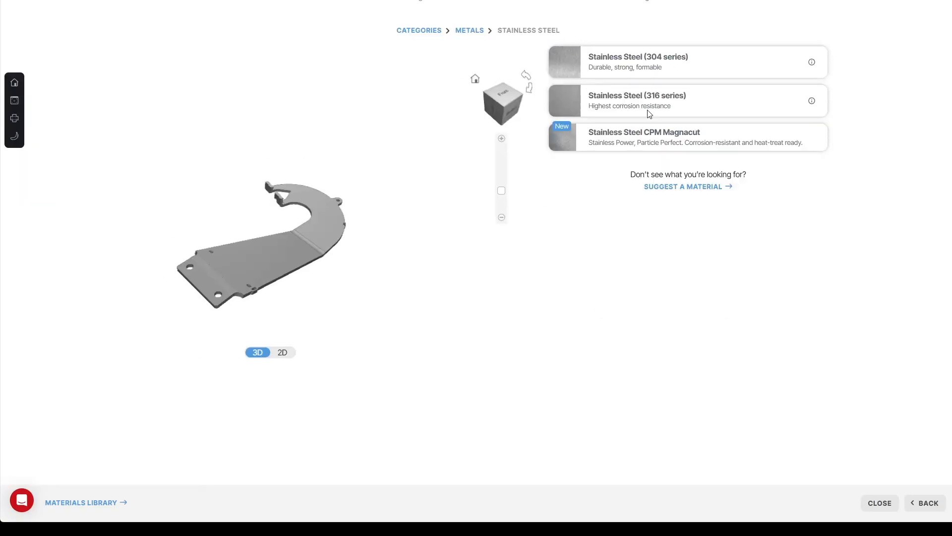
click(649, 65)
click(625, 136)
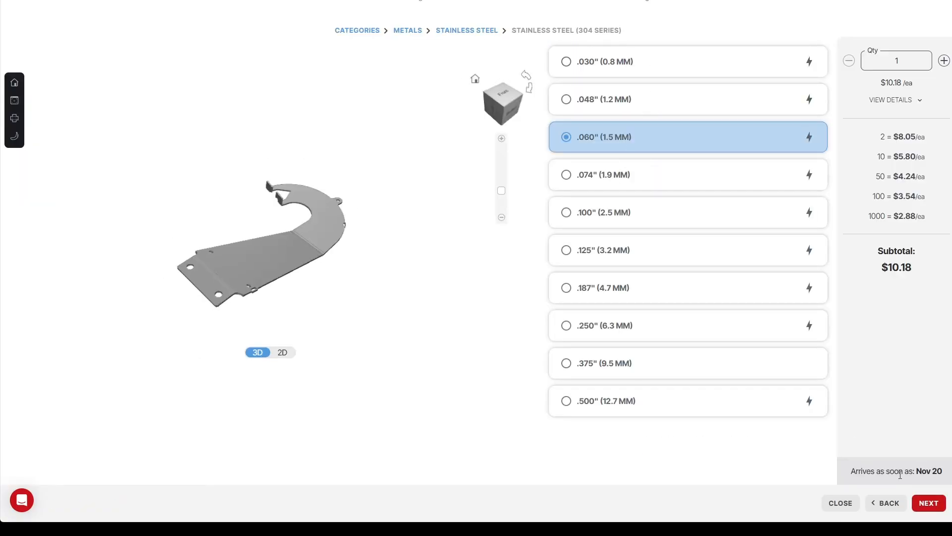
click(929, 504)
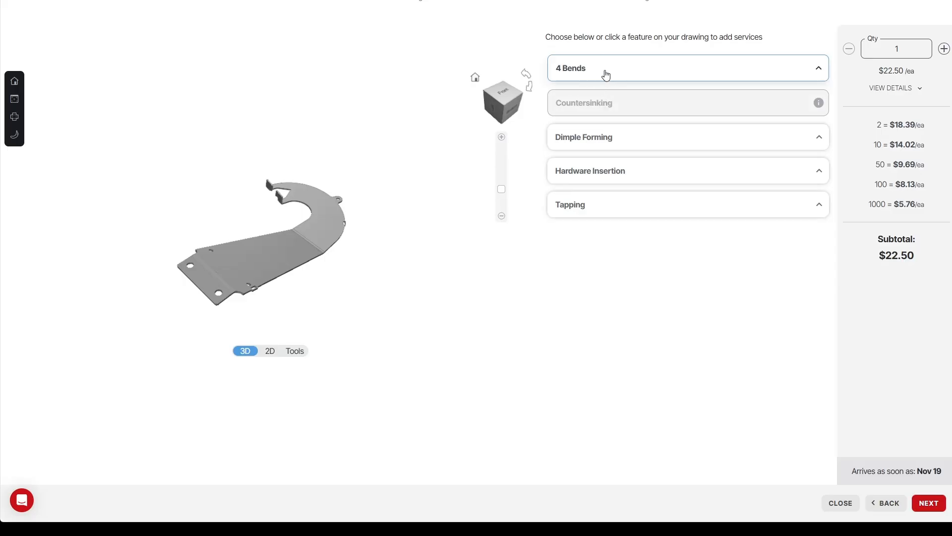
Open the bends list and accept the bend relief, deformation and bend radius warnings.
click(606, 74)
click(649, 118)
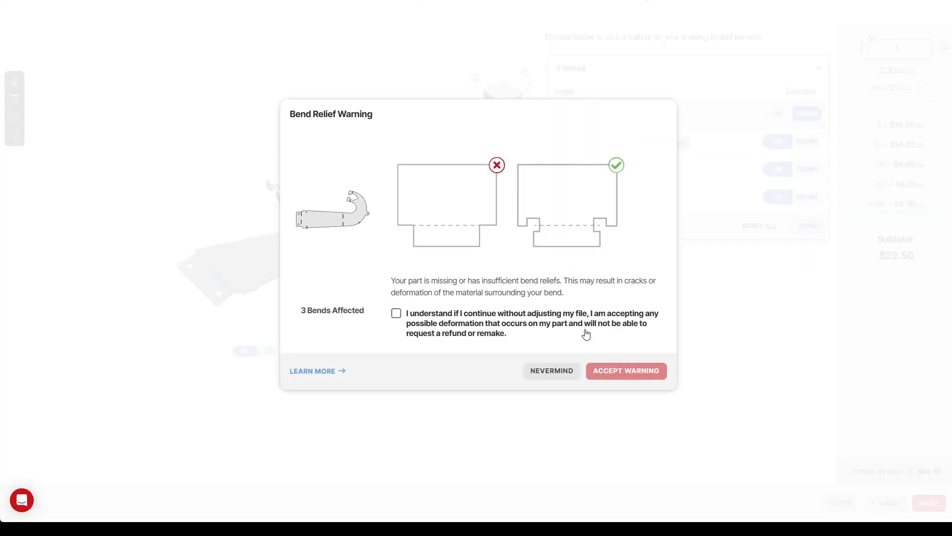
click(463, 326)
click(630, 373)
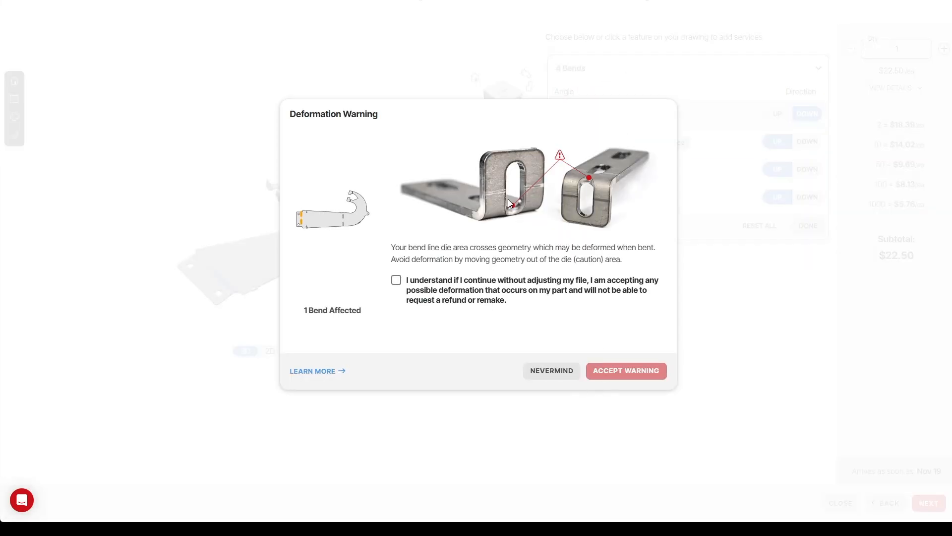
click(434, 300)
click(615, 377)
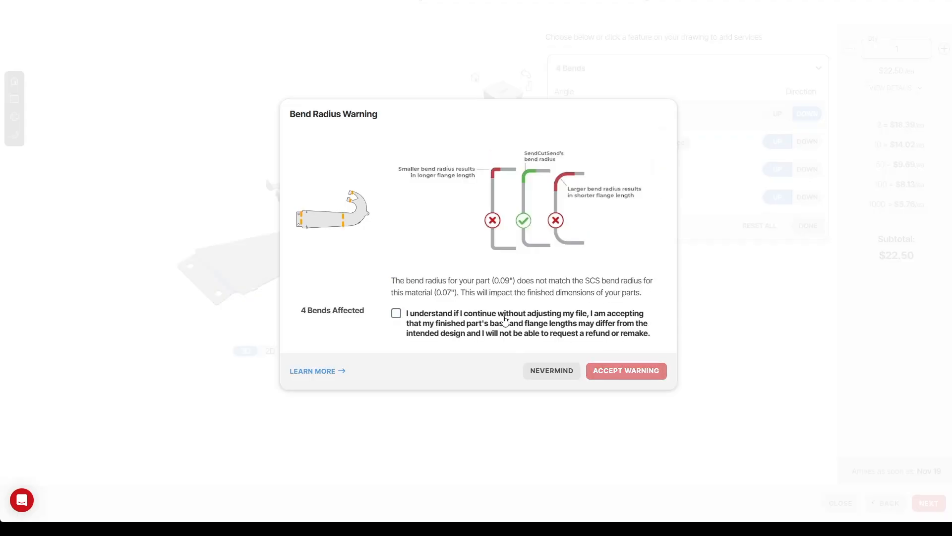
click(524, 331)
click(627, 370)
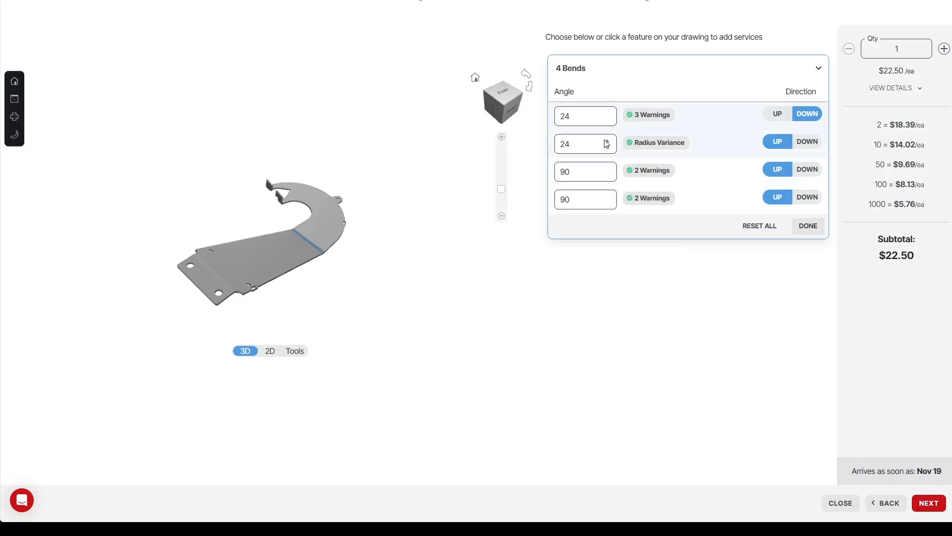
Set the second bend angle to 0, move on to finishes and accept ignoring that bend.
double_click(586, 153)
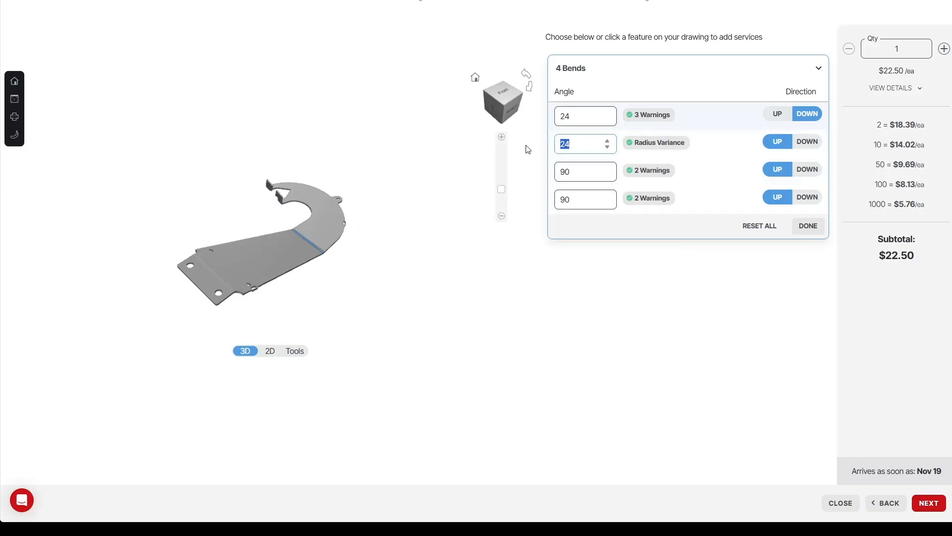
text(0)
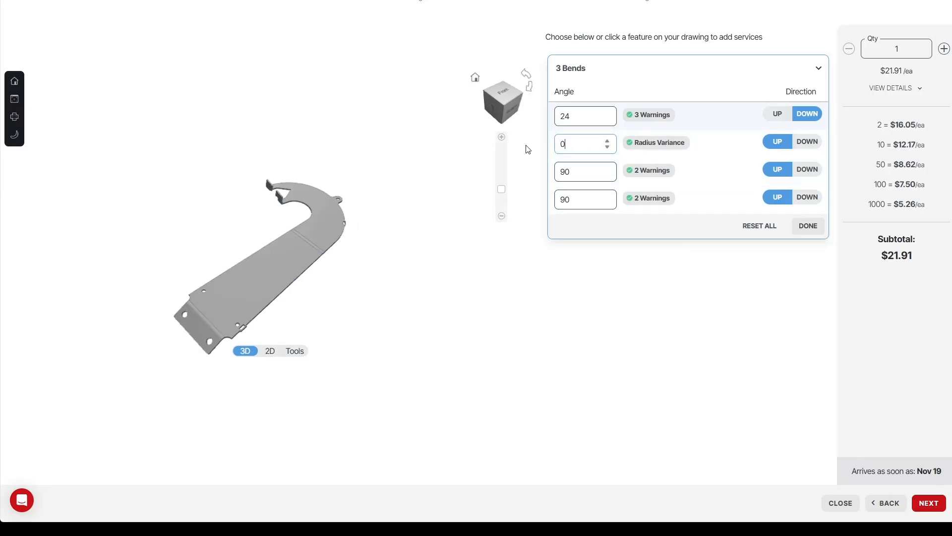
click(262, 271)
click(929, 503)
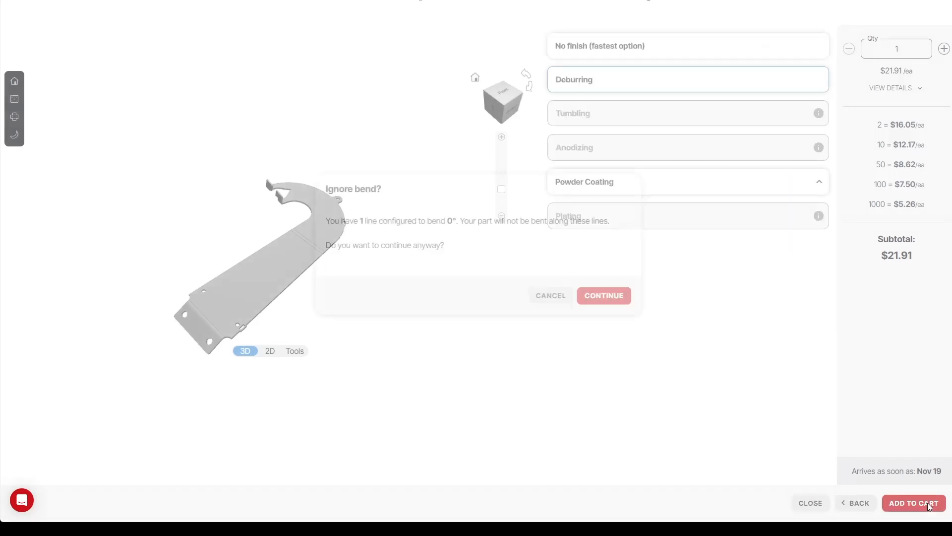
click(591, 295)
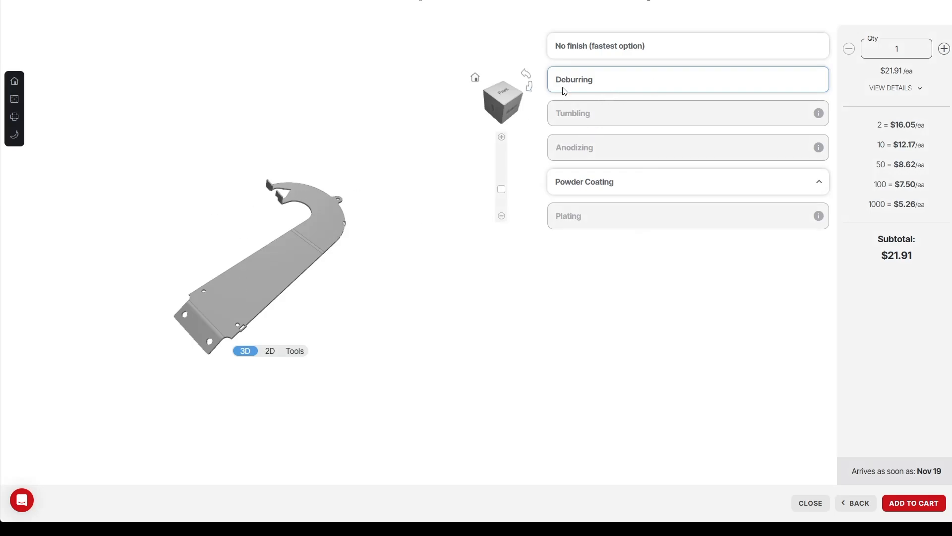
Choose Gloss Yellow powder coating and add the part to the cart.
click(603, 184)
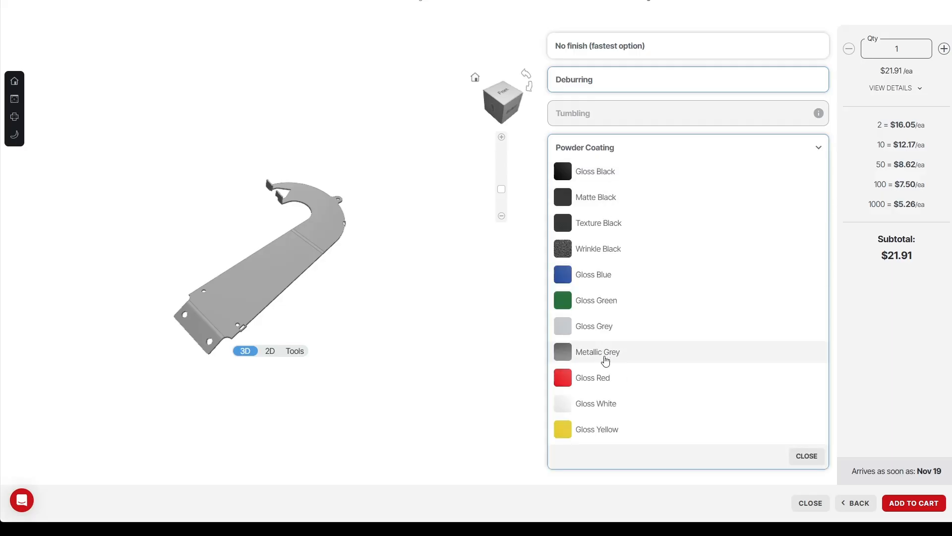
click(613, 431)
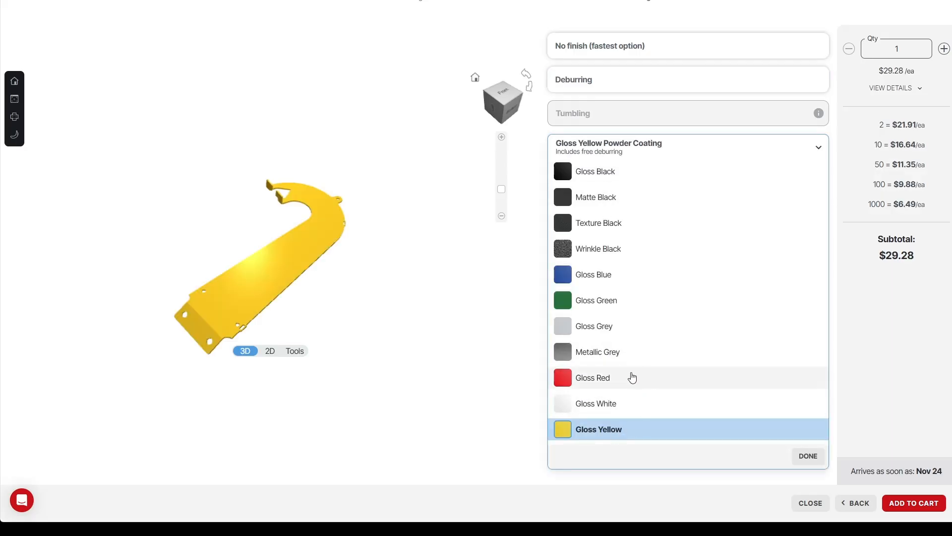
click(817, 455)
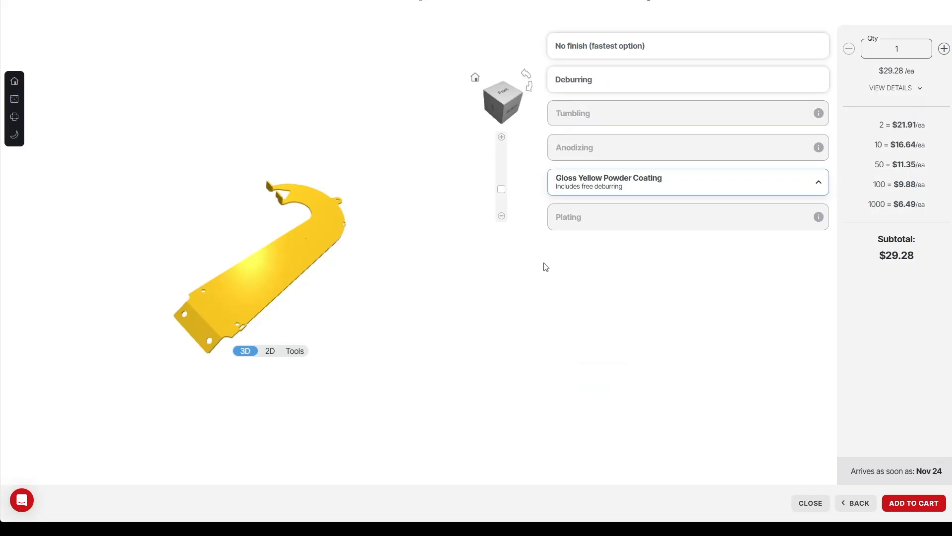
click(911, 502)
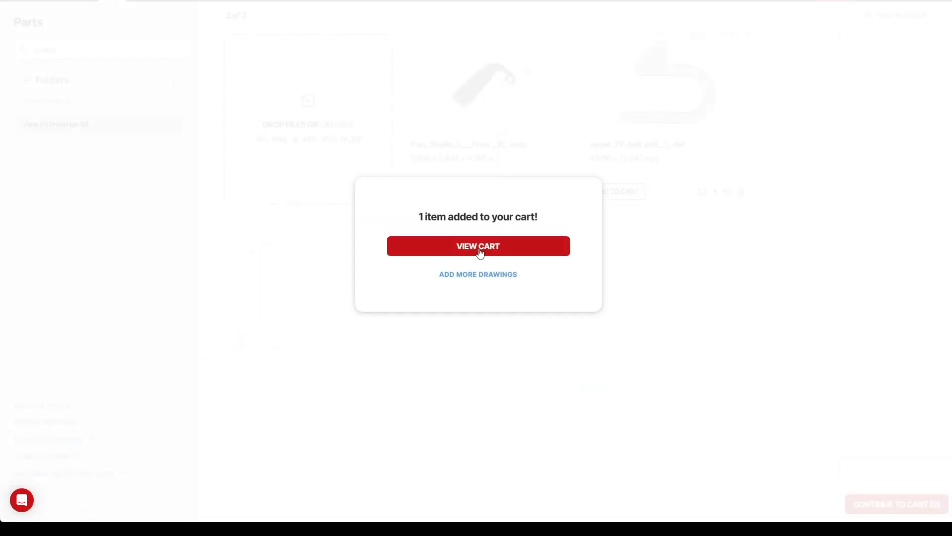